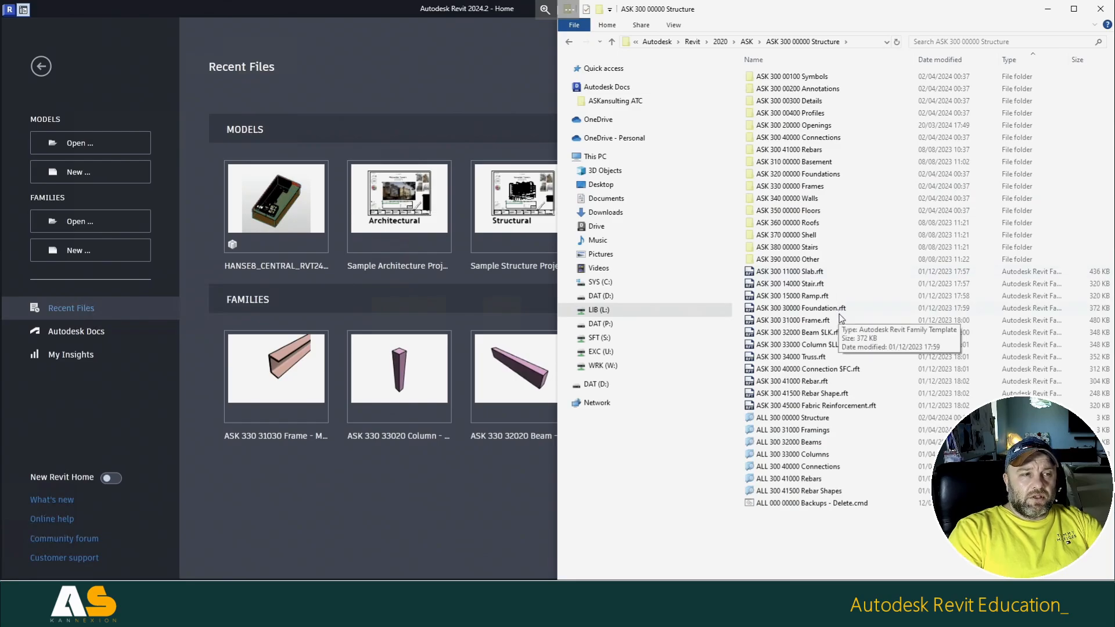
Step: Browse the structural library into ASK 330 00000 Frames and open its ASK 330 32000 Beams subfolder
click(804, 332)
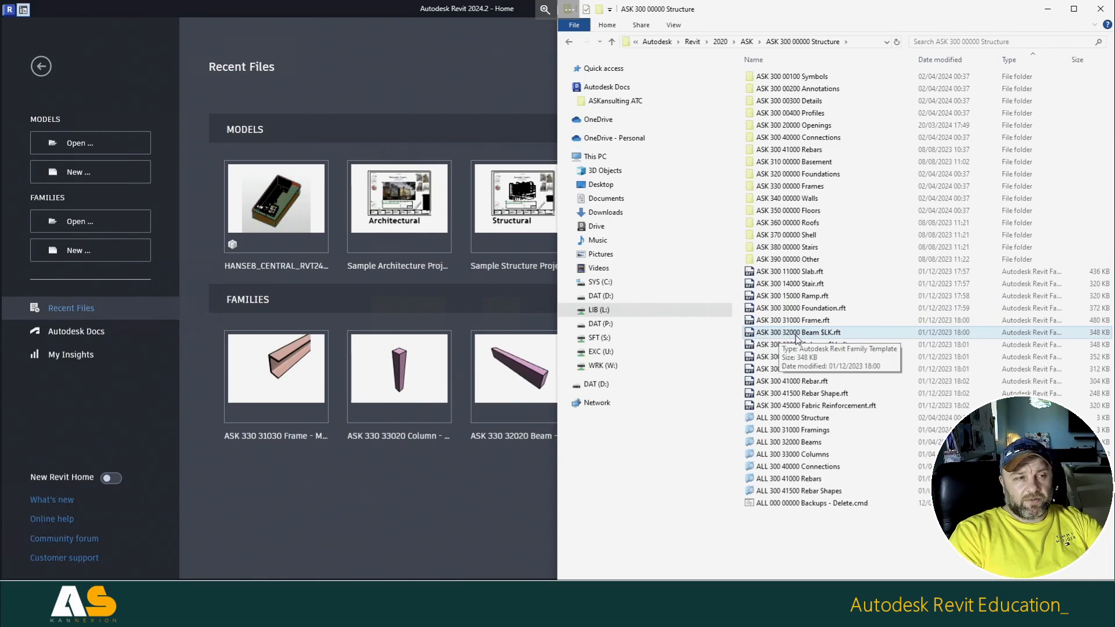
click(809, 187)
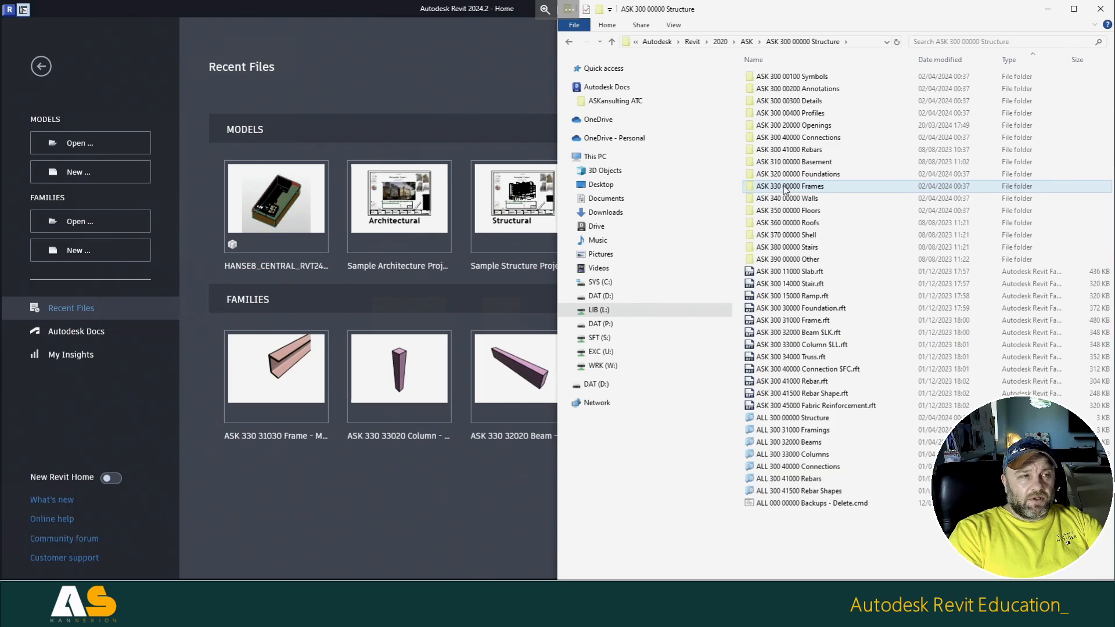
double_click(780, 187)
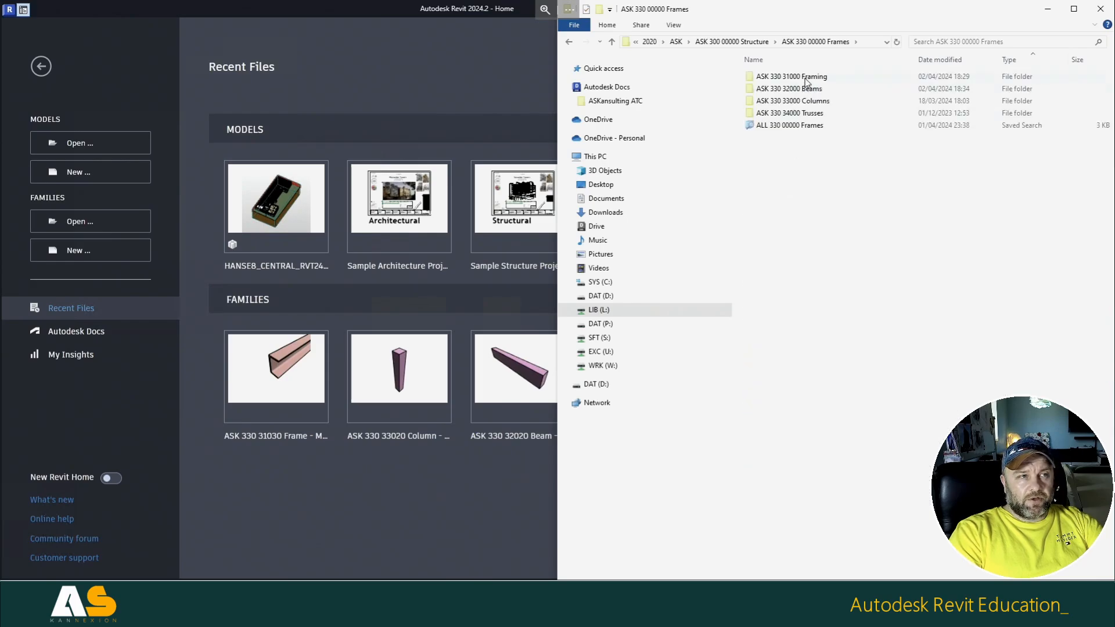
click(806, 81)
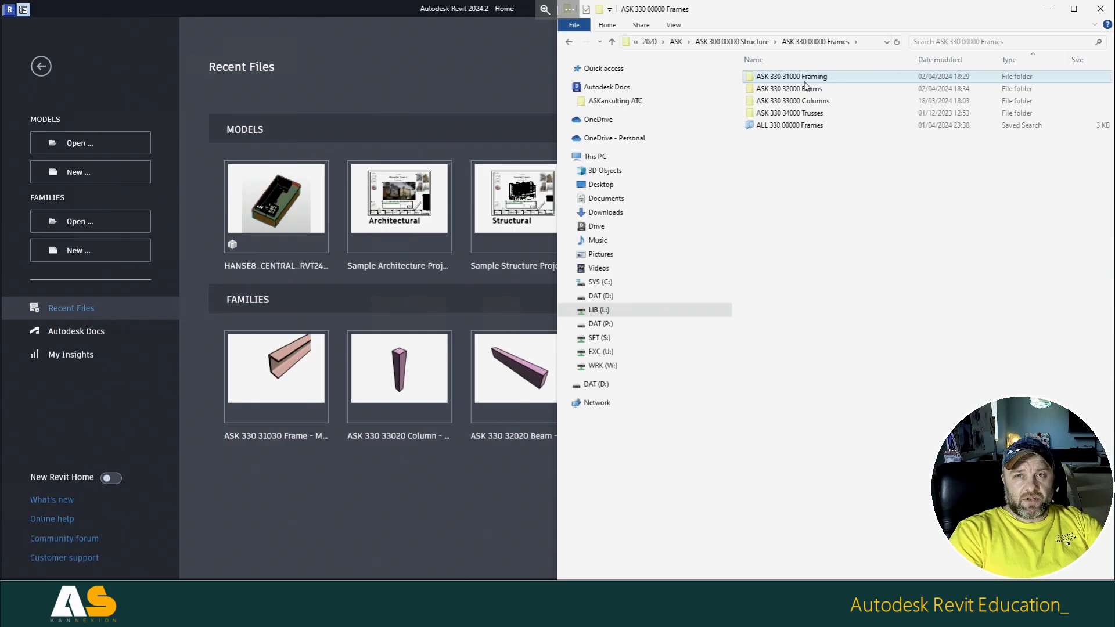
click(802, 89)
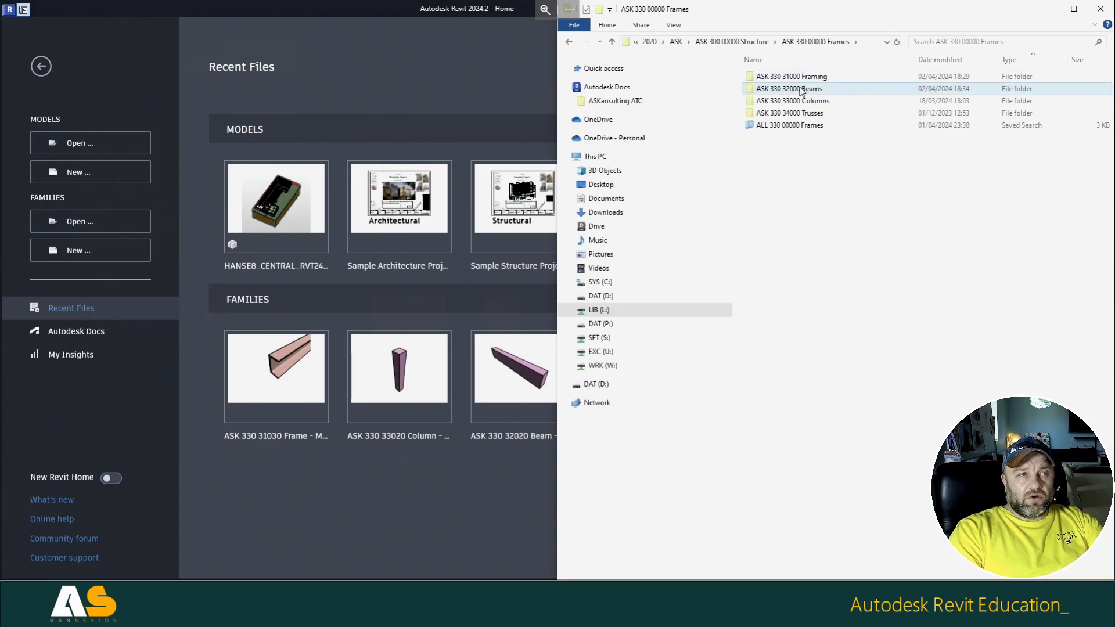
double_click(803, 89)
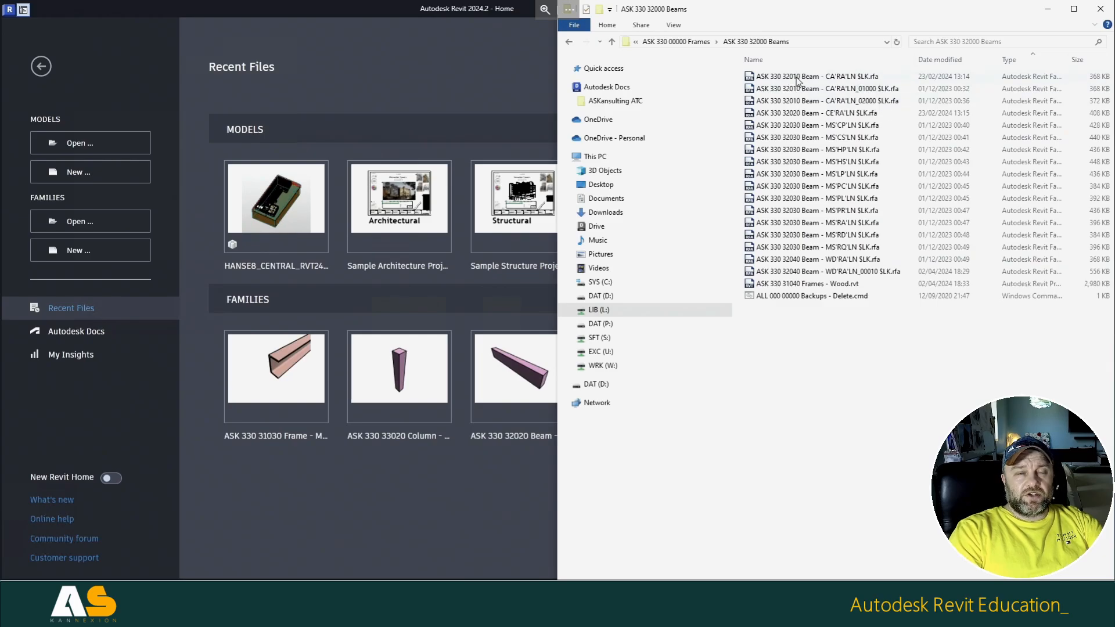
Step: Look through the concrete, metal and wood beam family files, selecting all the ASK 330 32030 Beam files as a group
click(800, 102)
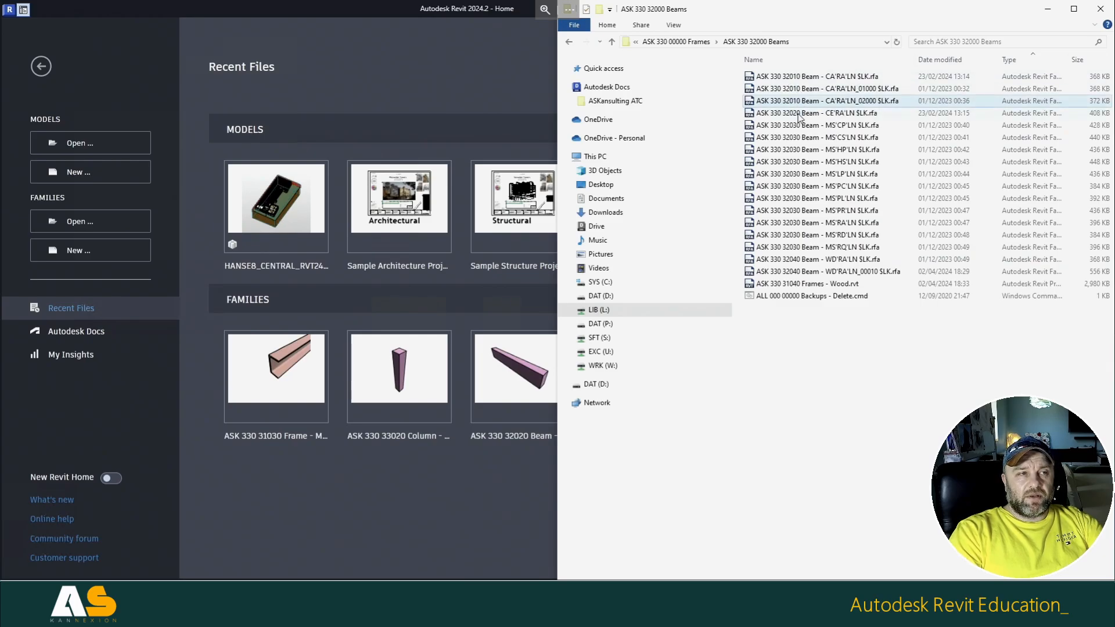
click(799, 114)
click(801, 126)
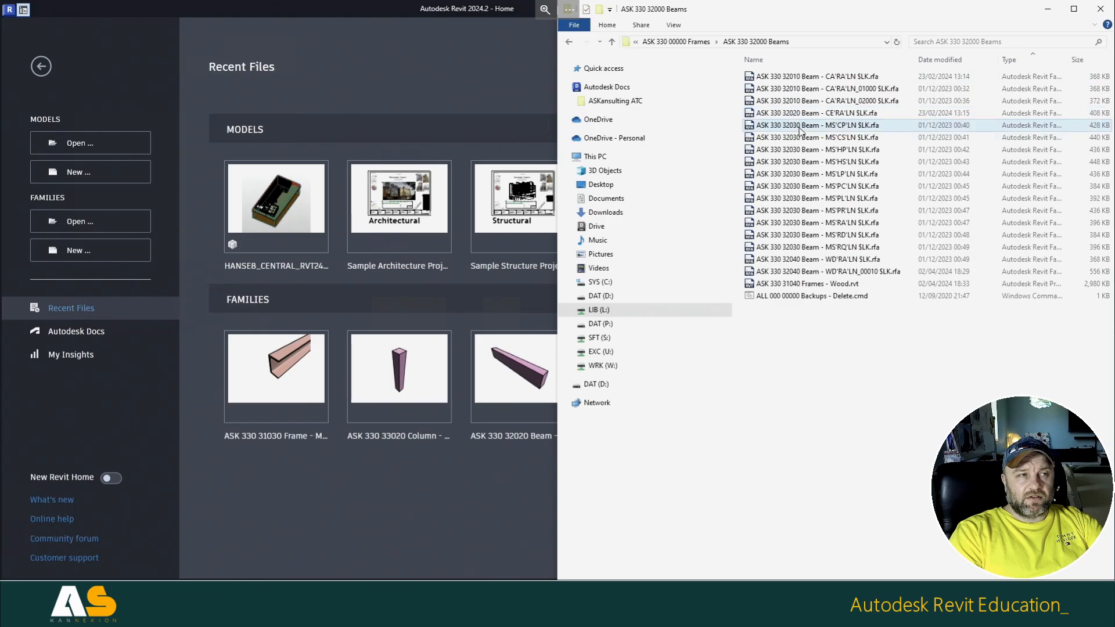
shift+click(807, 248)
click(808, 261)
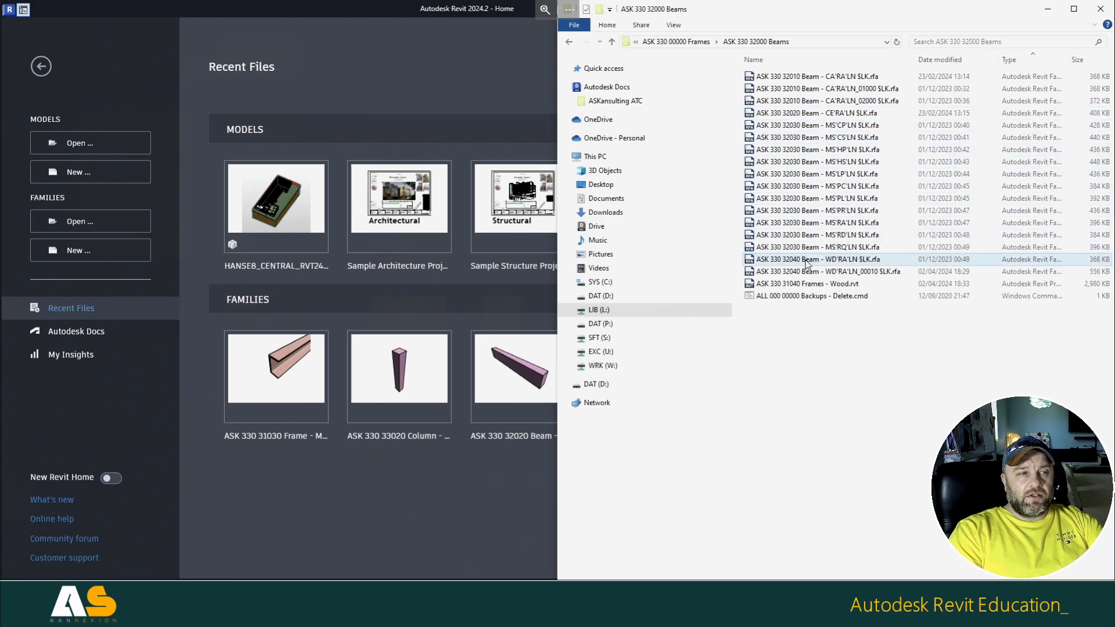
shift+click(808, 273)
click(813, 248)
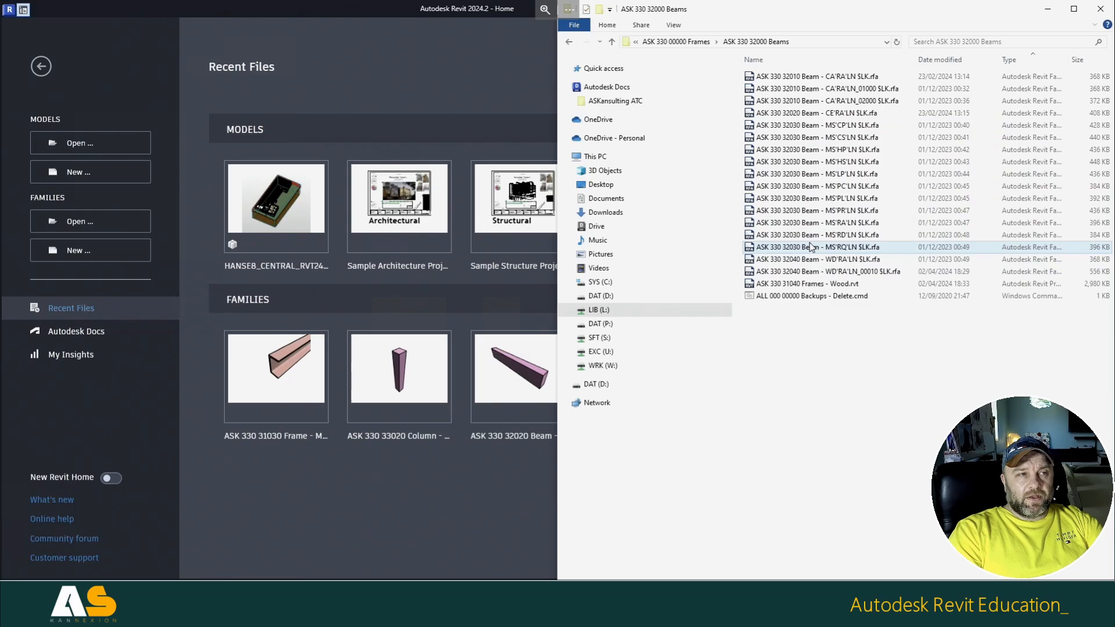
shift+click(815, 127)
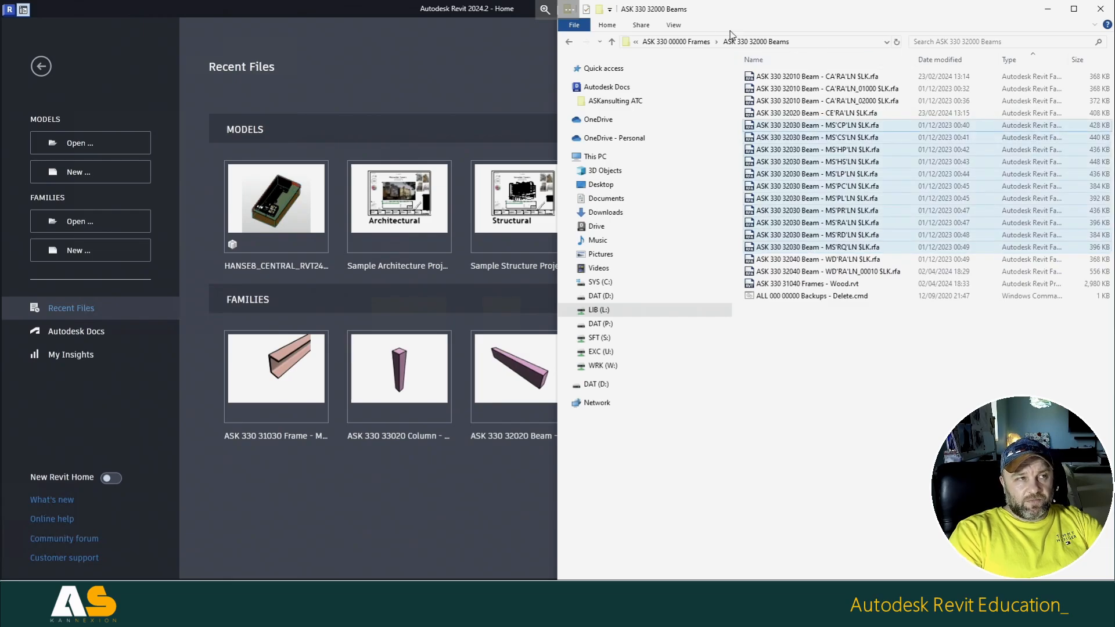
Step: Show the beam family files as thumbnails, trying extra large icons and settling on large icons
click(688, 28)
click(755, 46)
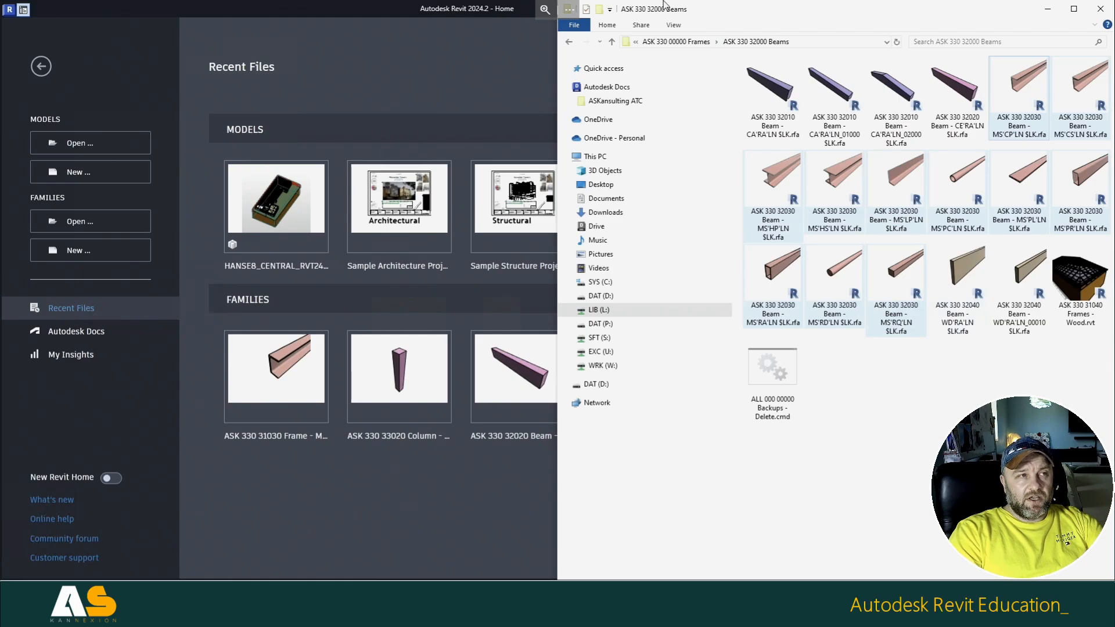
click(673, 25)
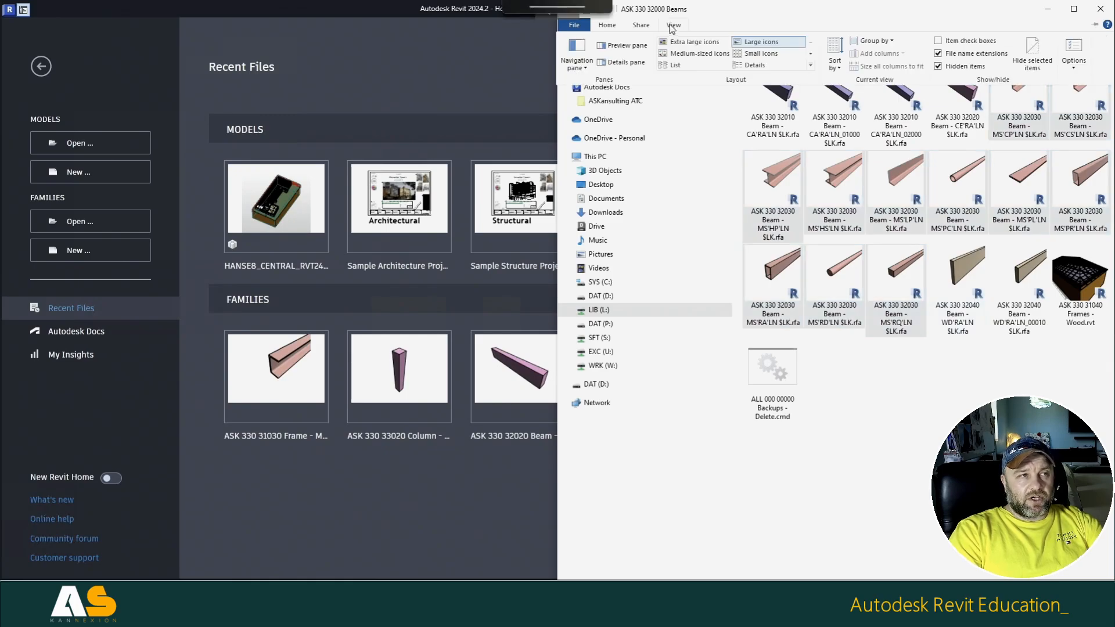
click(711, 43)
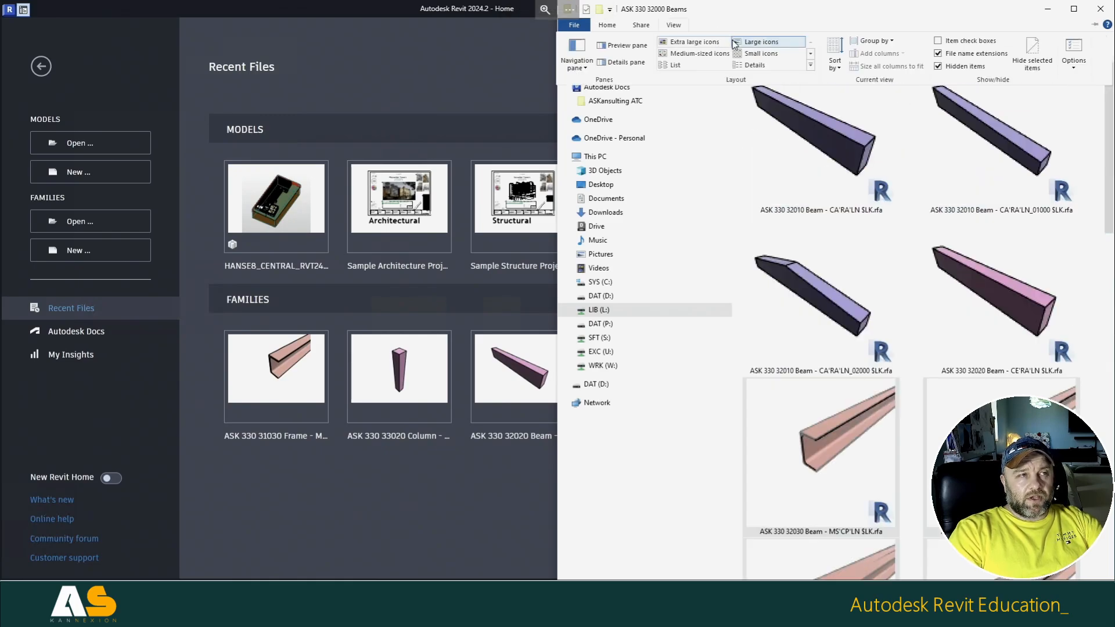
click(737, 43)
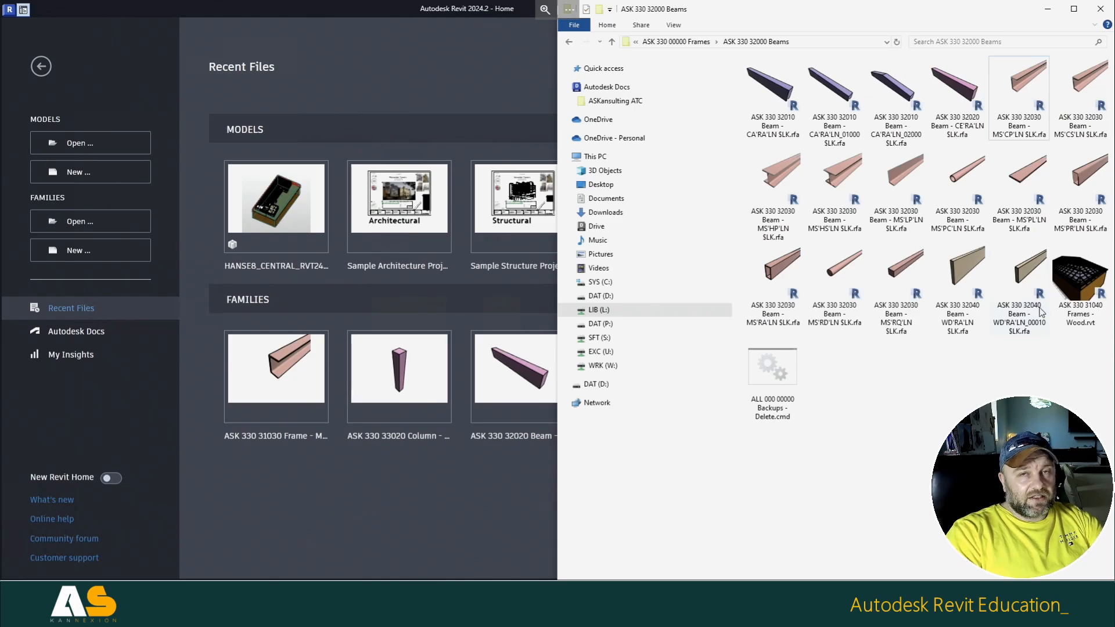
Step: Switch to Revit and create a new family from the ASK 300 32000 Beam template in ASK 300 00000 Structure
click(467, 61)
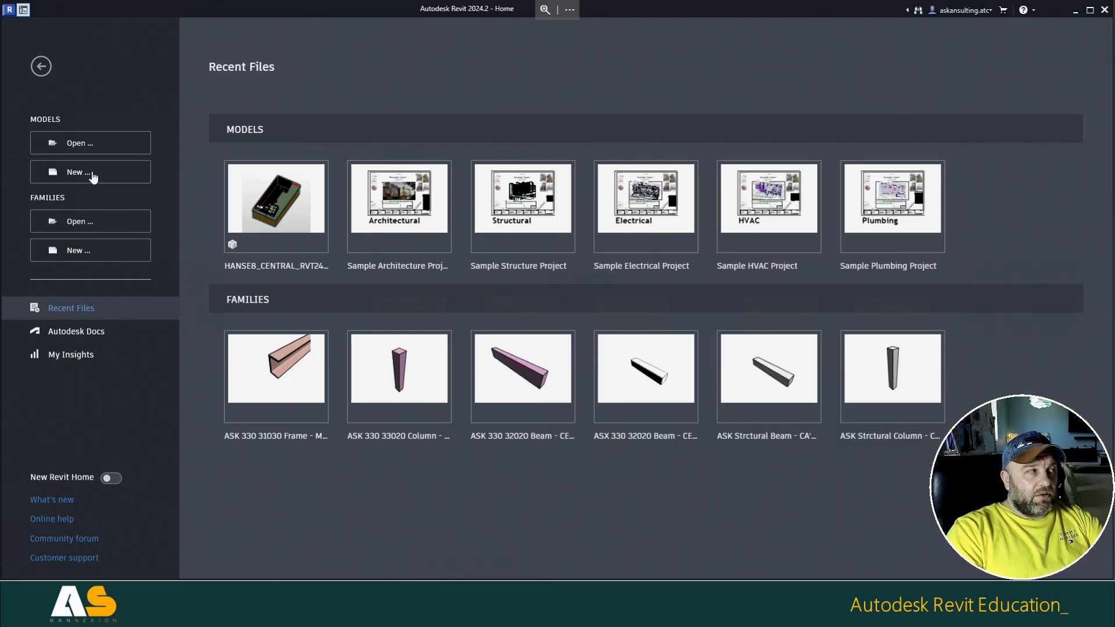
click(91, 258)
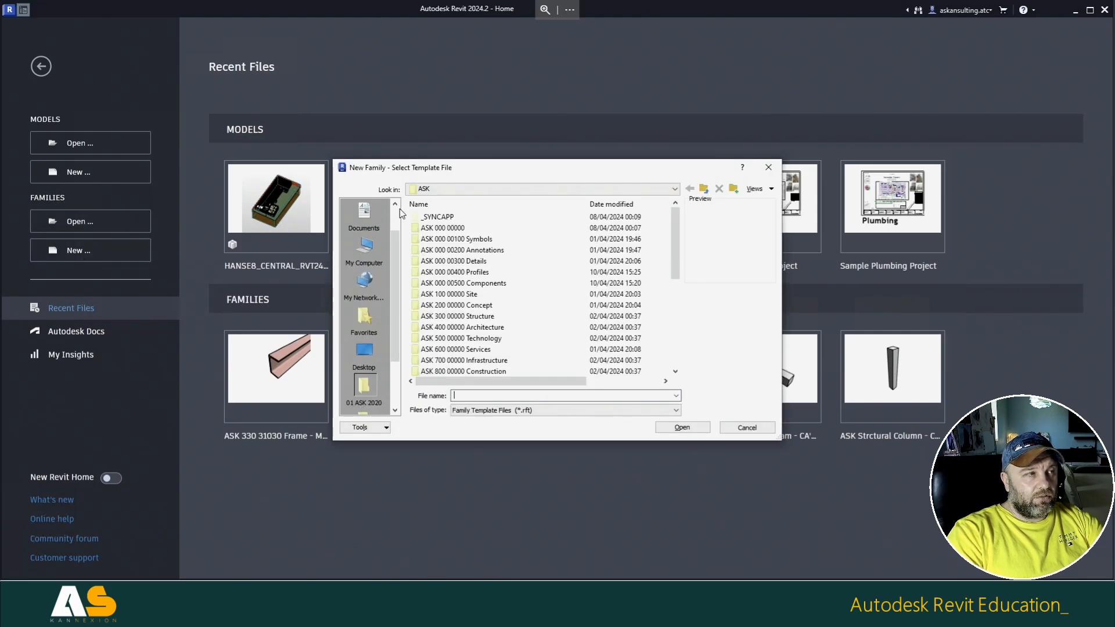
double_click(473, 317)
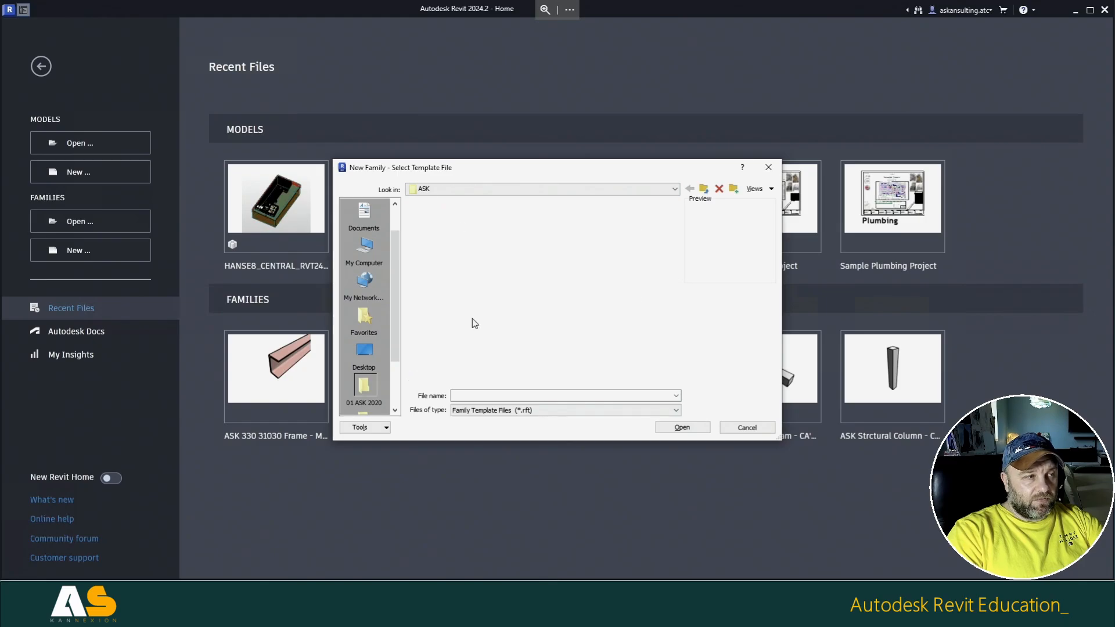
scroll(474, 321, down, 5)
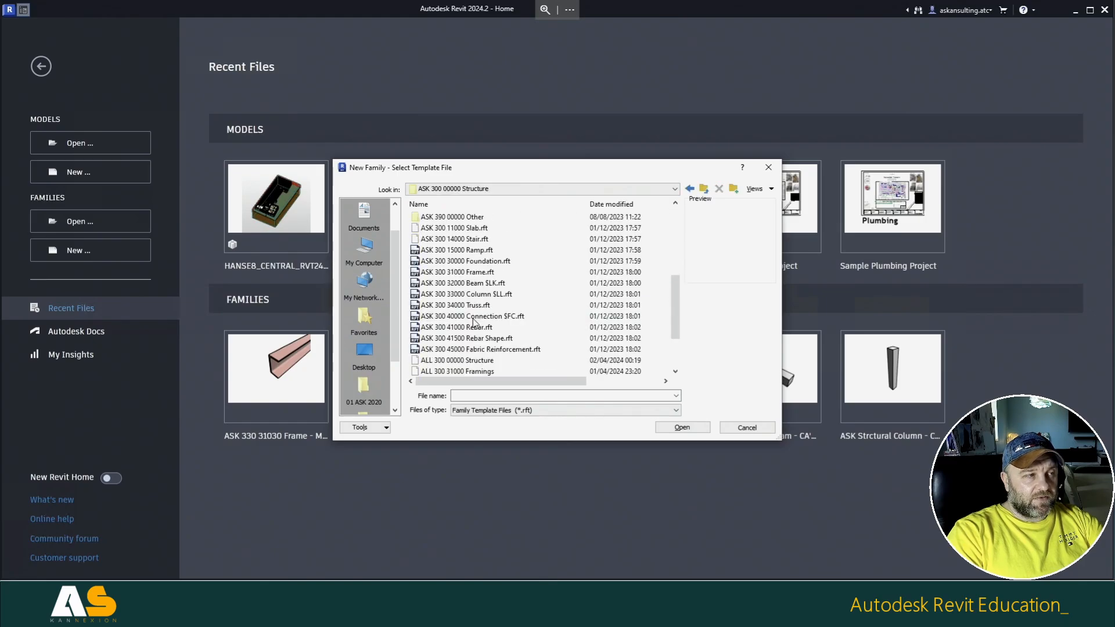
click(472, 284)
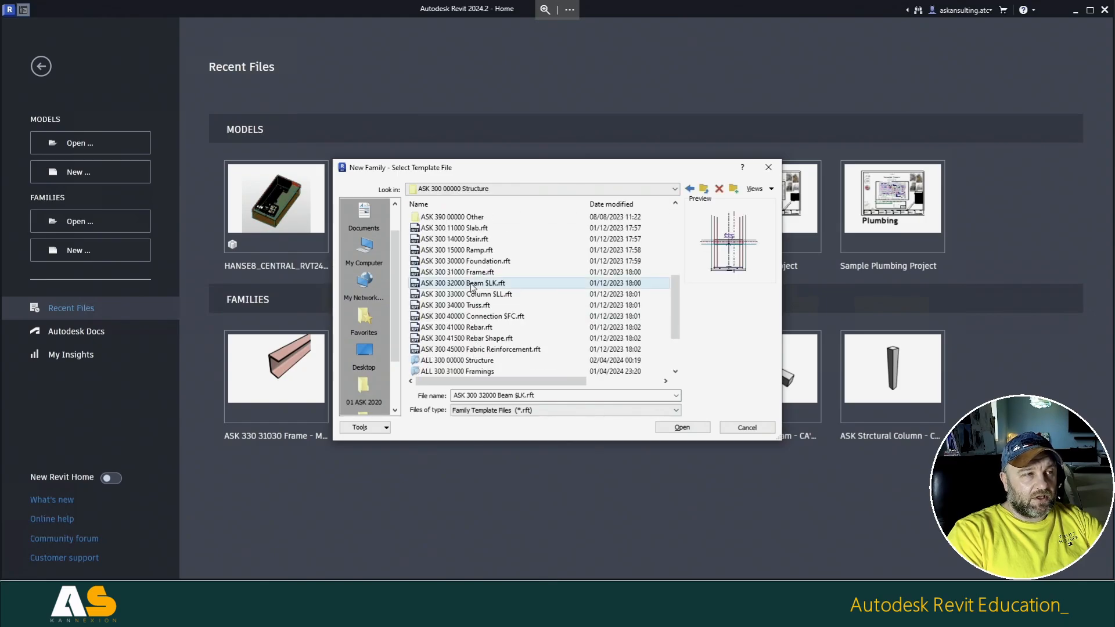
click(689, 430)
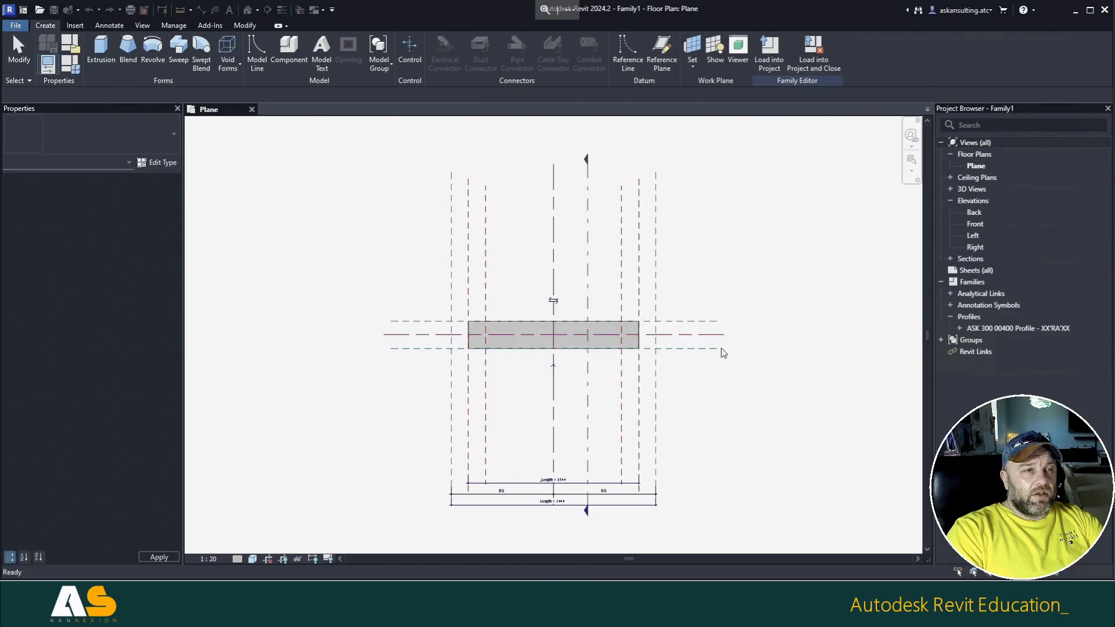
Step: Examine the template's plan view elements and select the two outermost ASK Sides reference planes to inspect their properties
scroll(617, 249, up, 1)
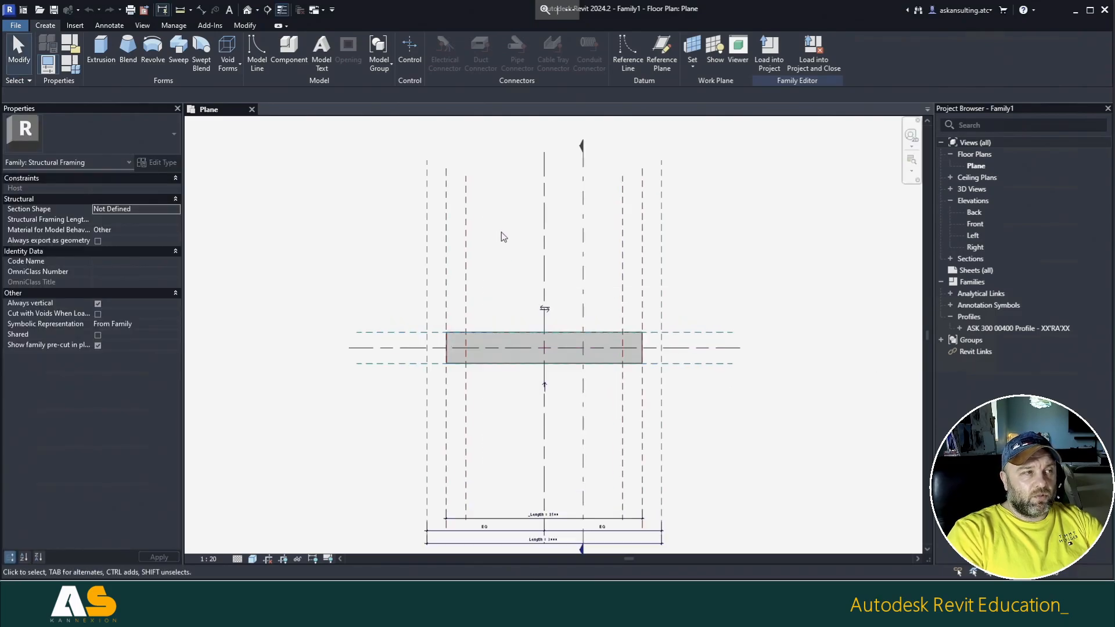
drag(498, 220, 378, 231)
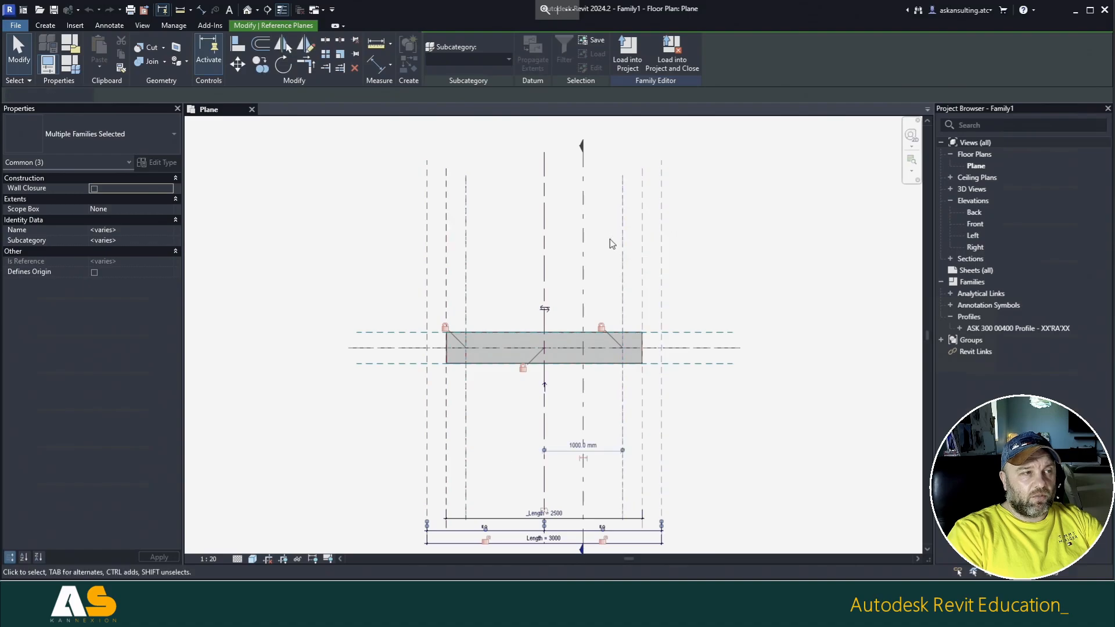
click(707, 256)
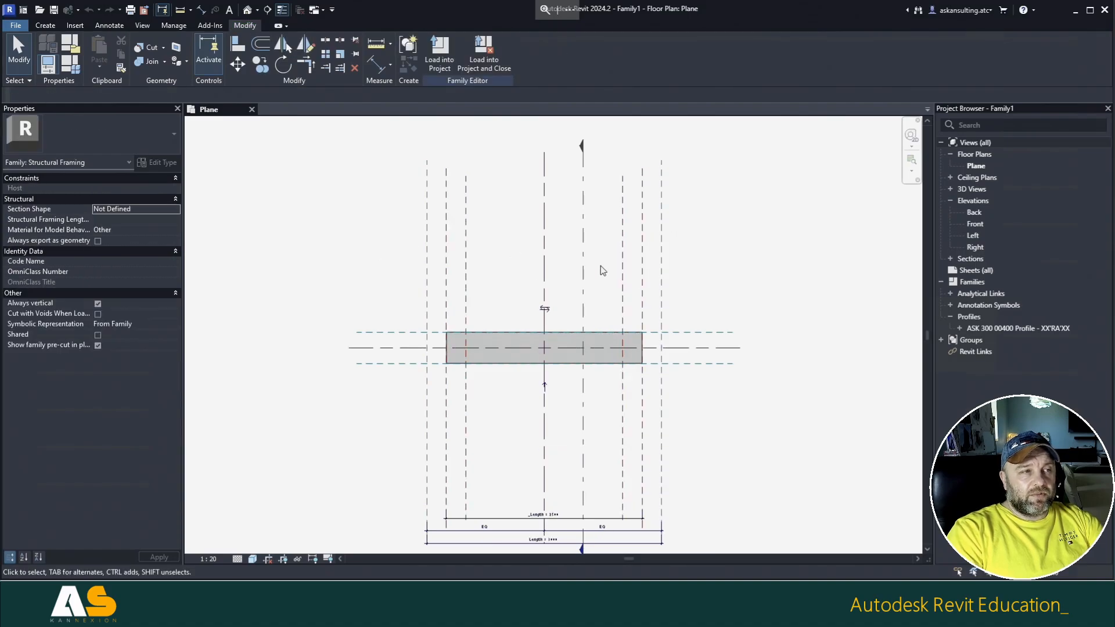
click(427, 254)
ctrl+click(662, 261)
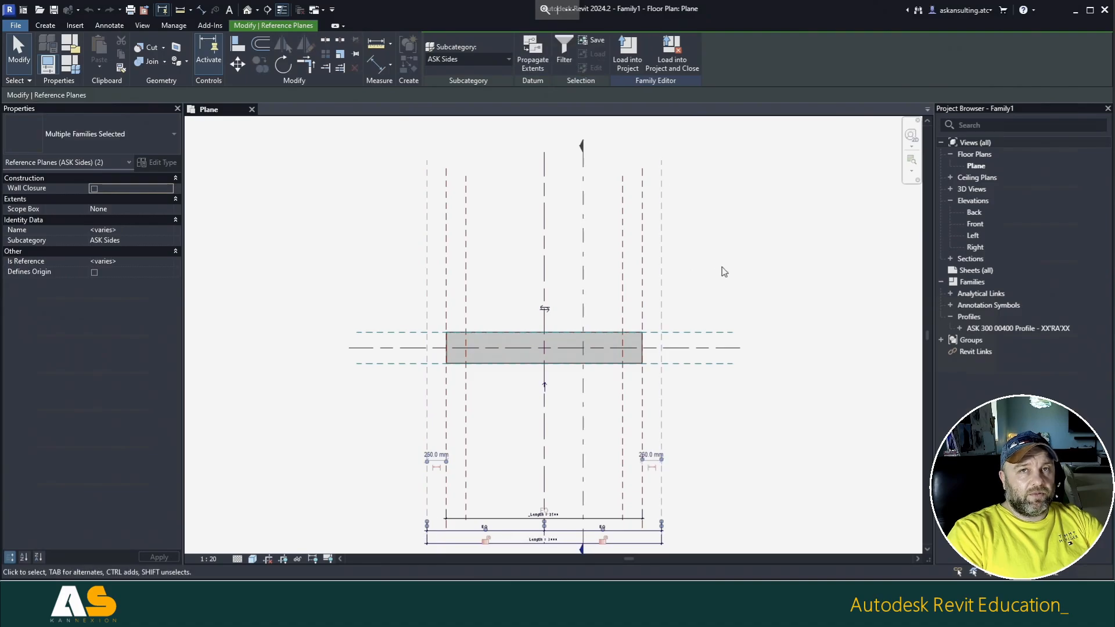
key(Escape)
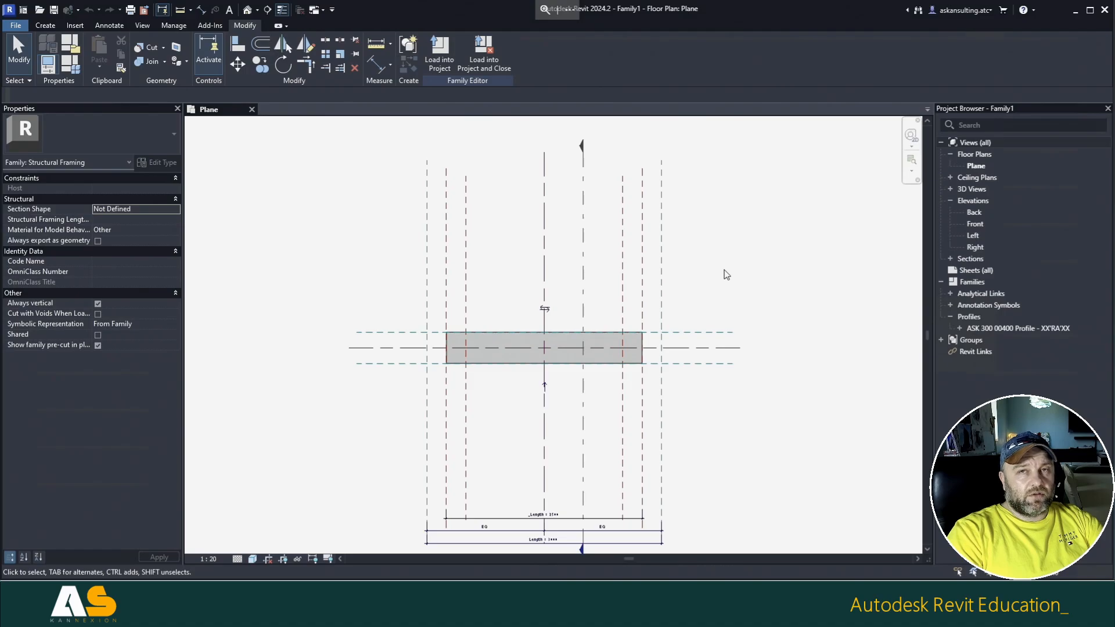
Step: Inspect the pair of ASK Constraints reference planes at the beam's ends and the inner pair of symbol reference planes
click(449, 251)
ctrl+click(643, 259)
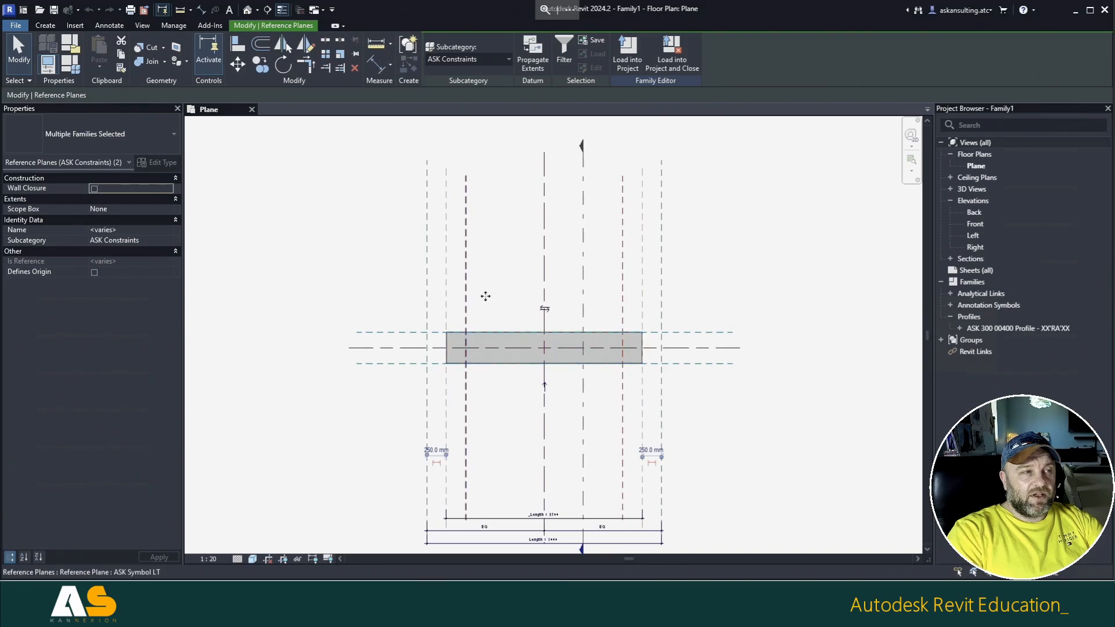
click(486, 296)
ctrl+click(625, 290)
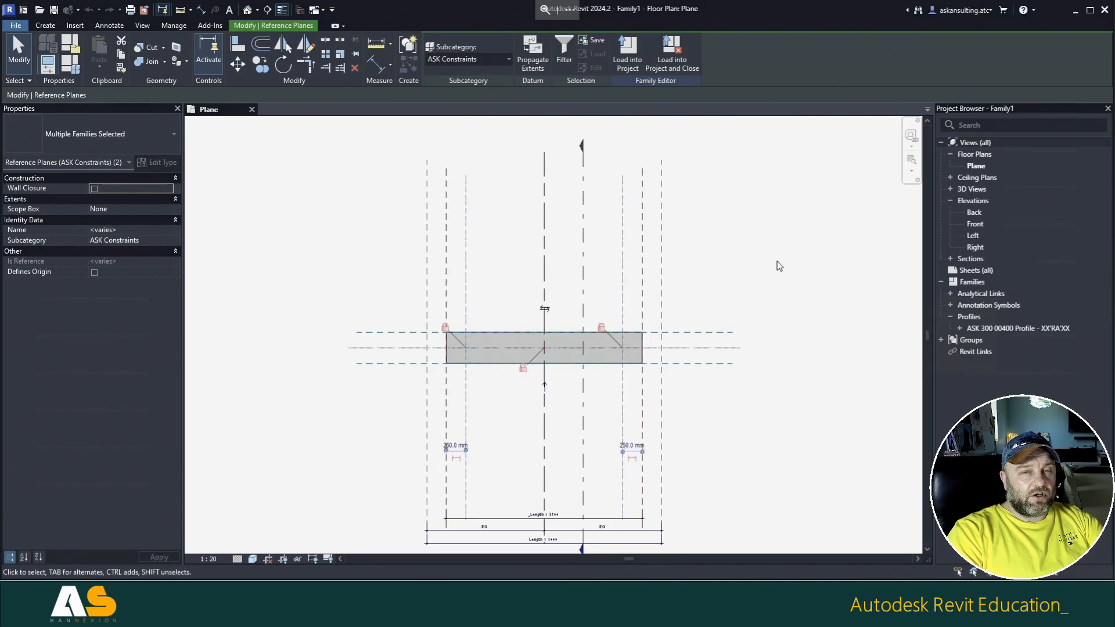
key(Escape)
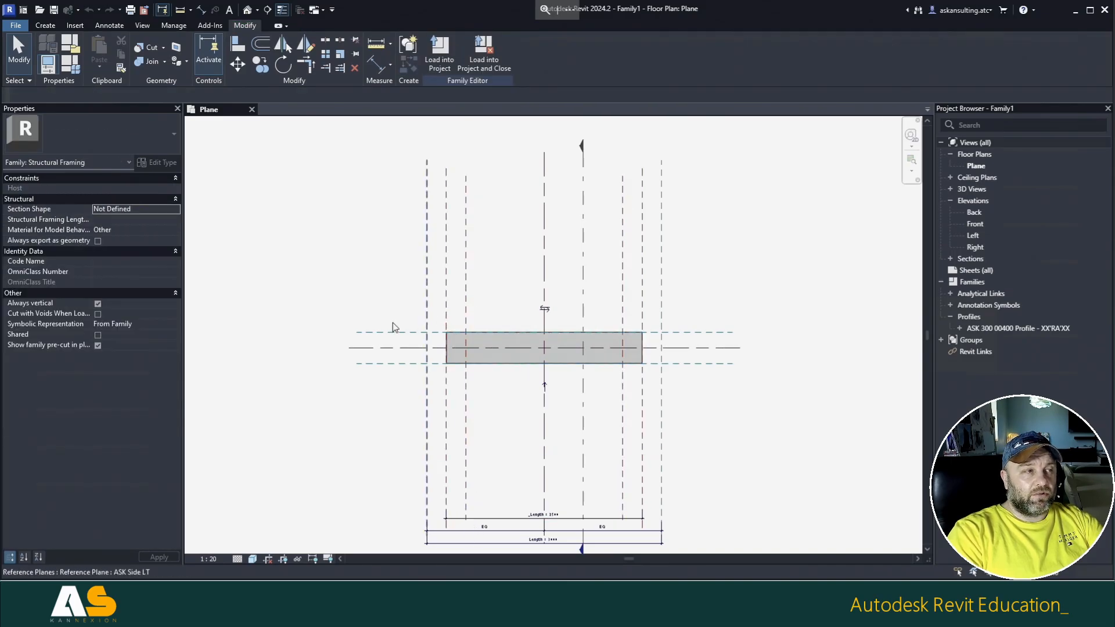
Step: Select the model line along the beam's centre and inspect its family element visibility settings, leaving them as they are
drag(378, 312, 648, 381)
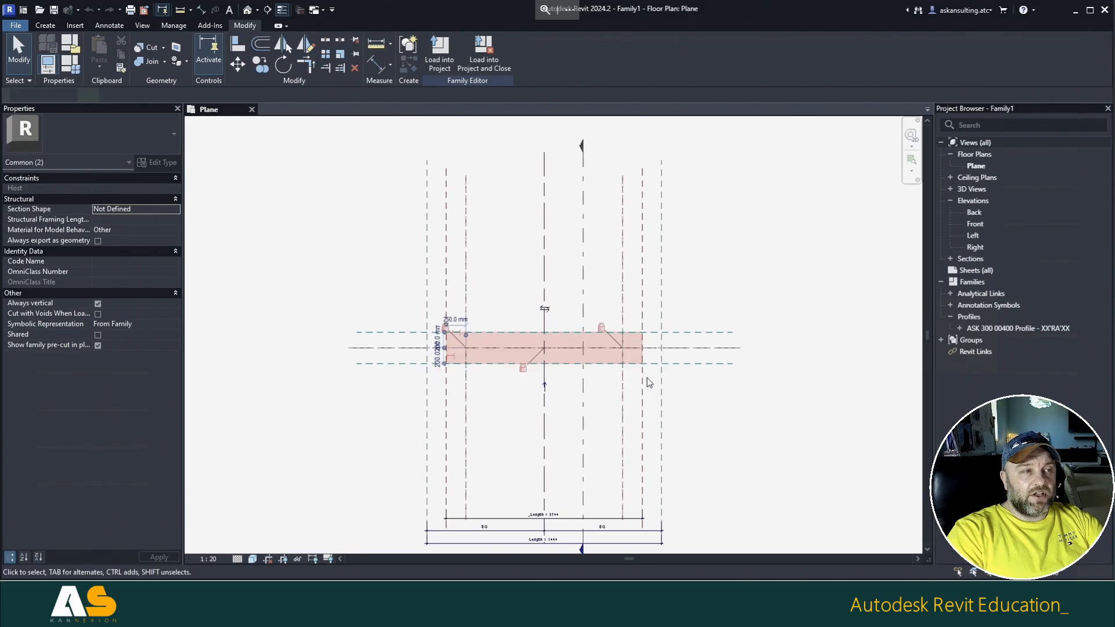
drag(378, 321, 632, 374)
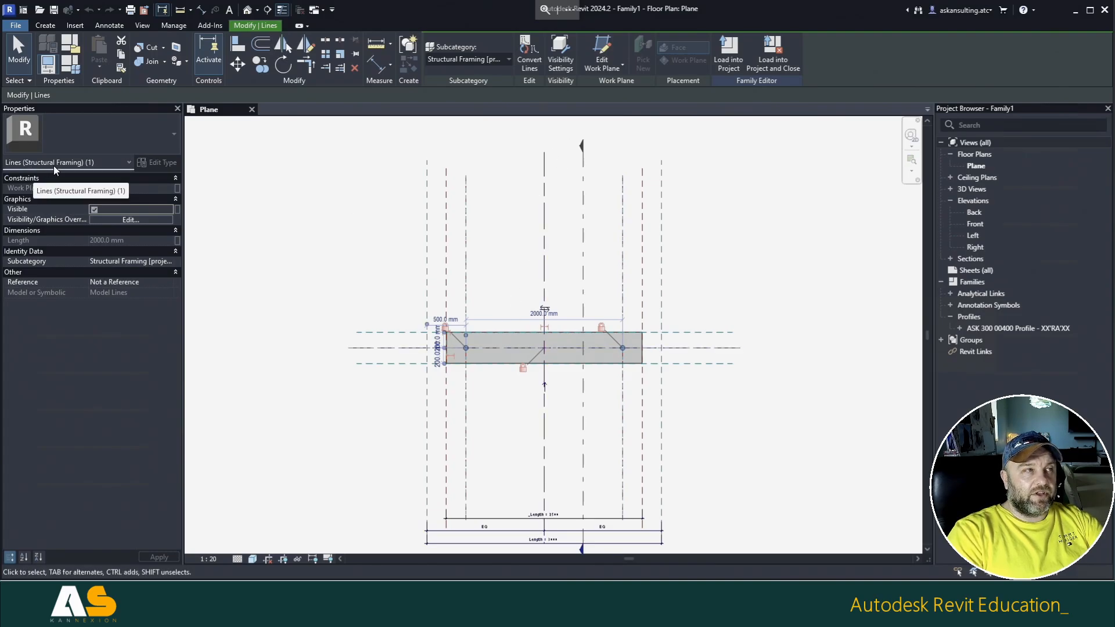
click(561, 55)
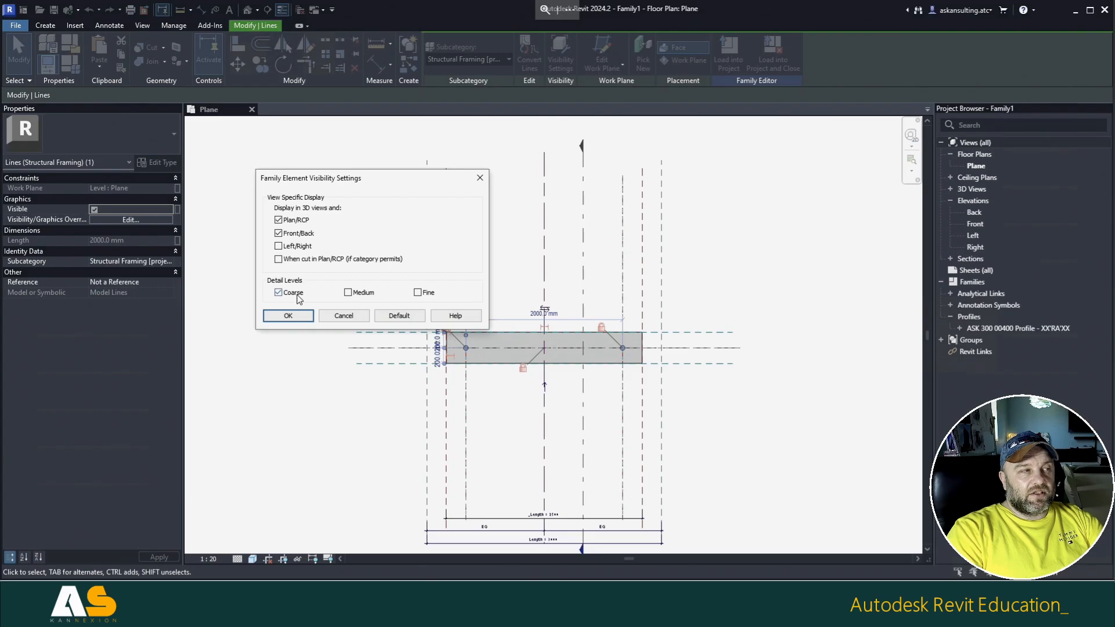
click(350, 316)
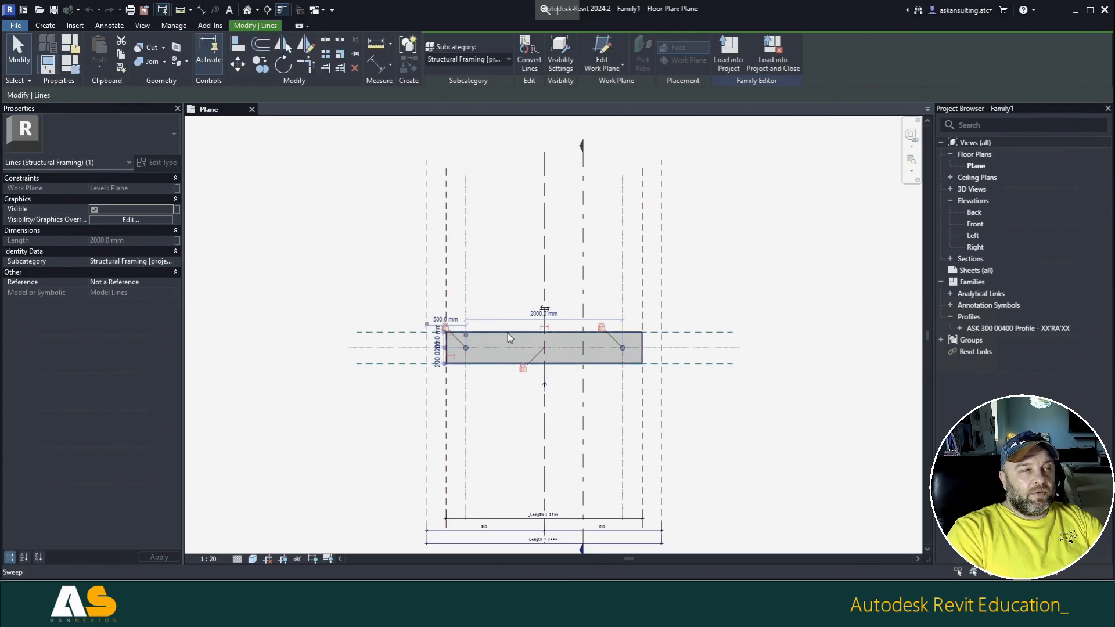
Step: Select the beam's sweep and inspect its family element visibility settings for views and detail levels
click(458, 327)
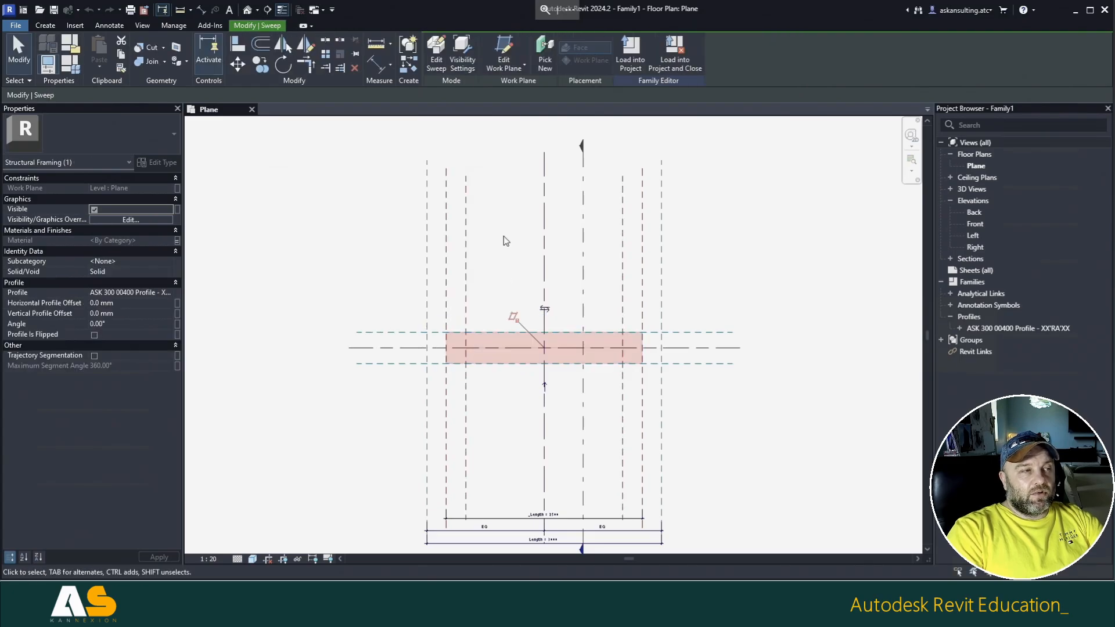
click(463, 58)
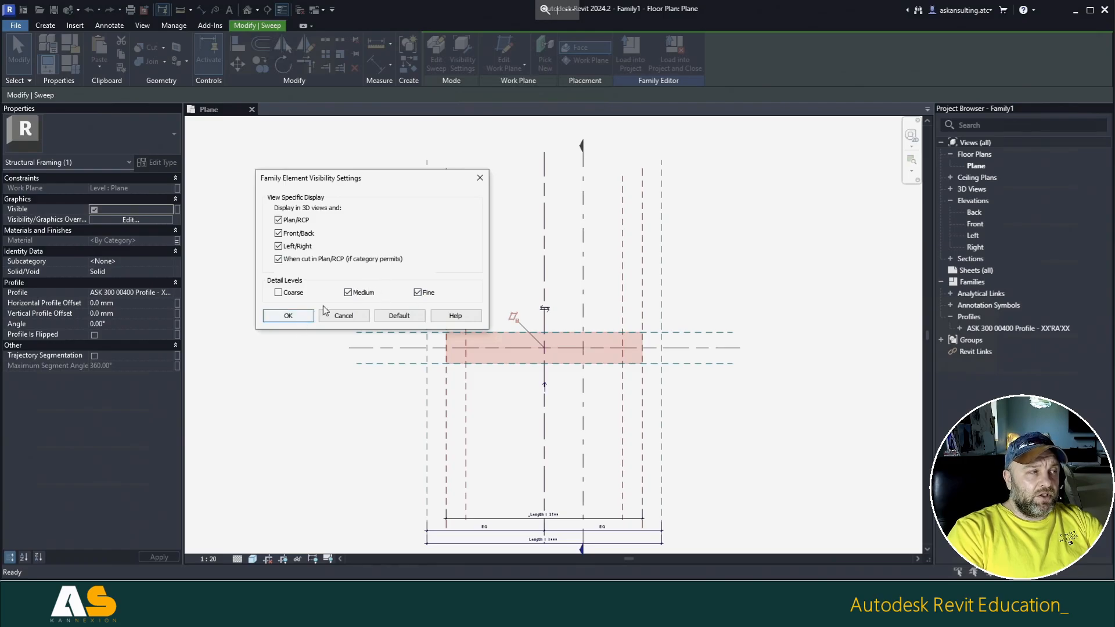
click(300, 319)
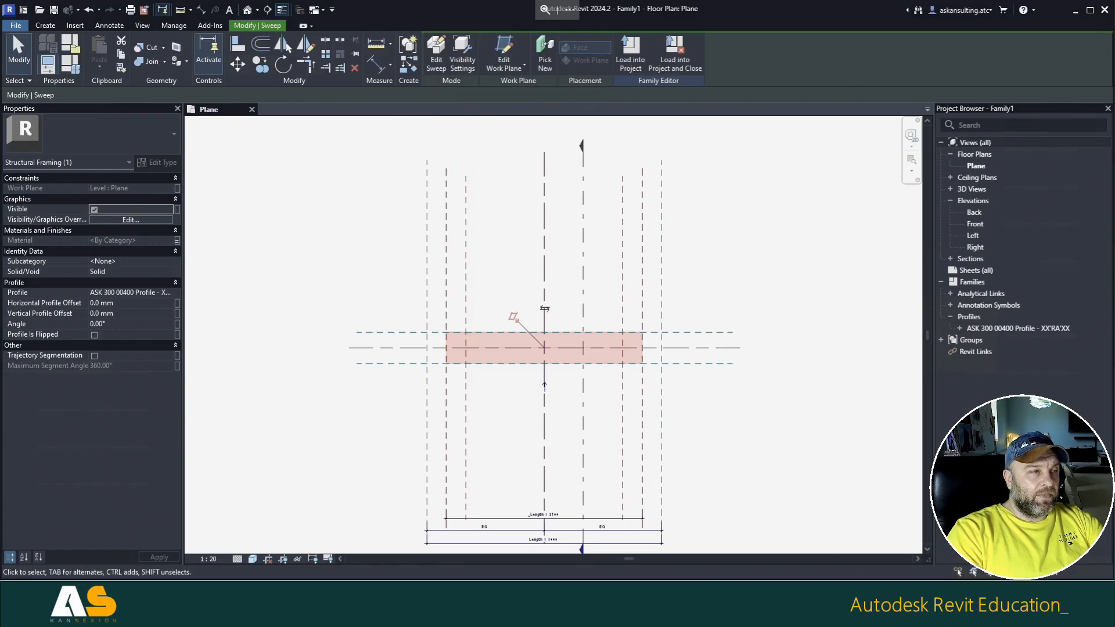
Step: Switch to File Explorer, open the ASK 300 00400 Profiles folder in ASK 300 00000 Structure, and show its files as large icons
key(alt+Tab)
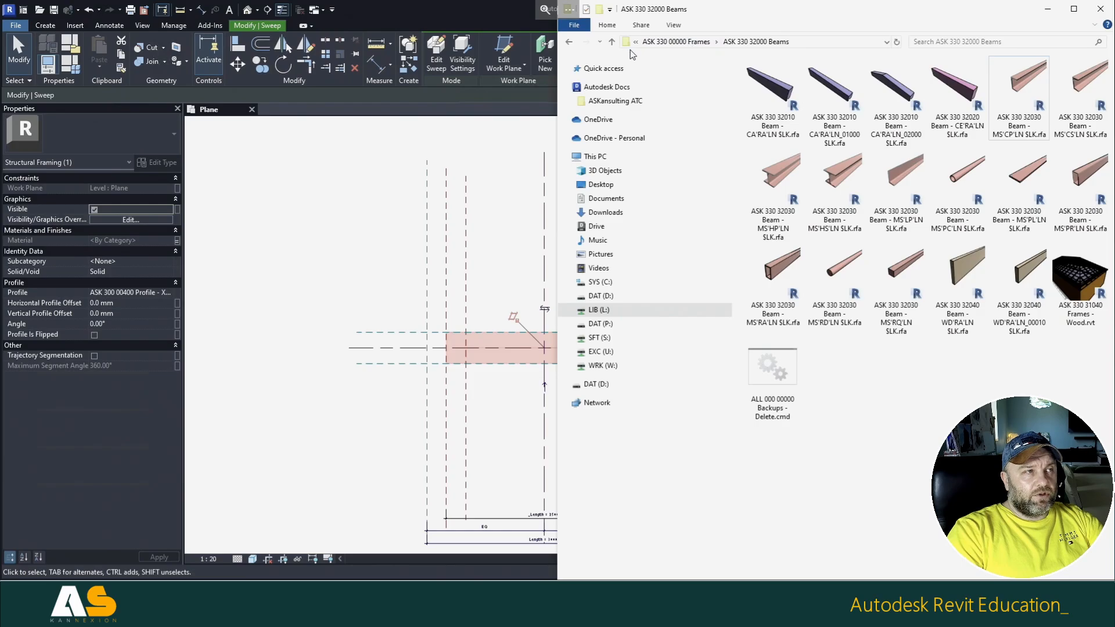
click(612, 41)
click(612, 41)
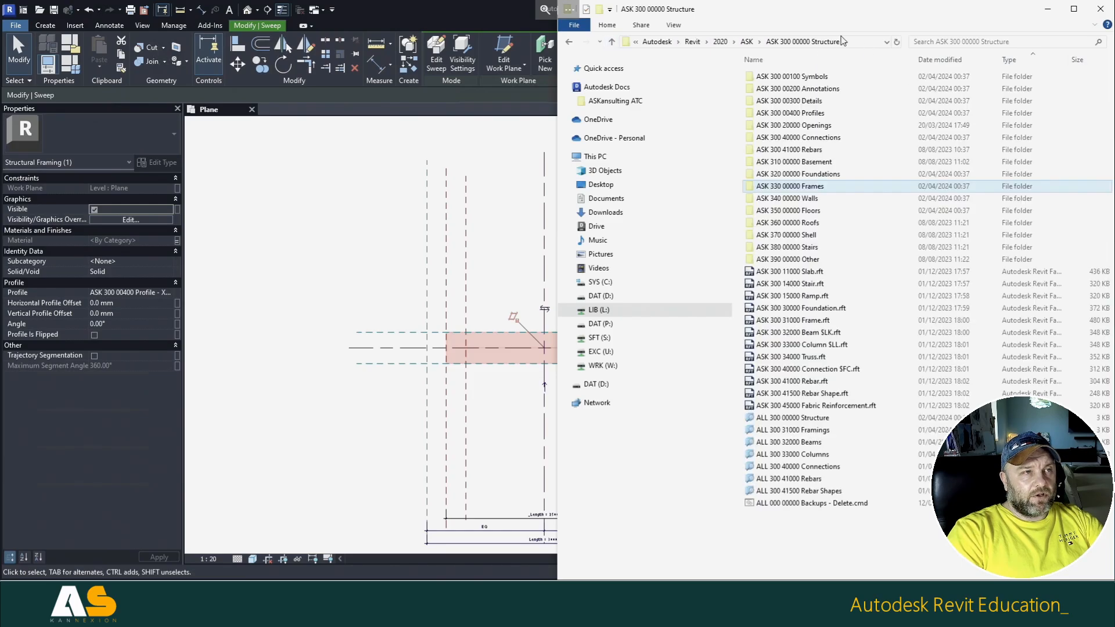
double_click(821, 114)
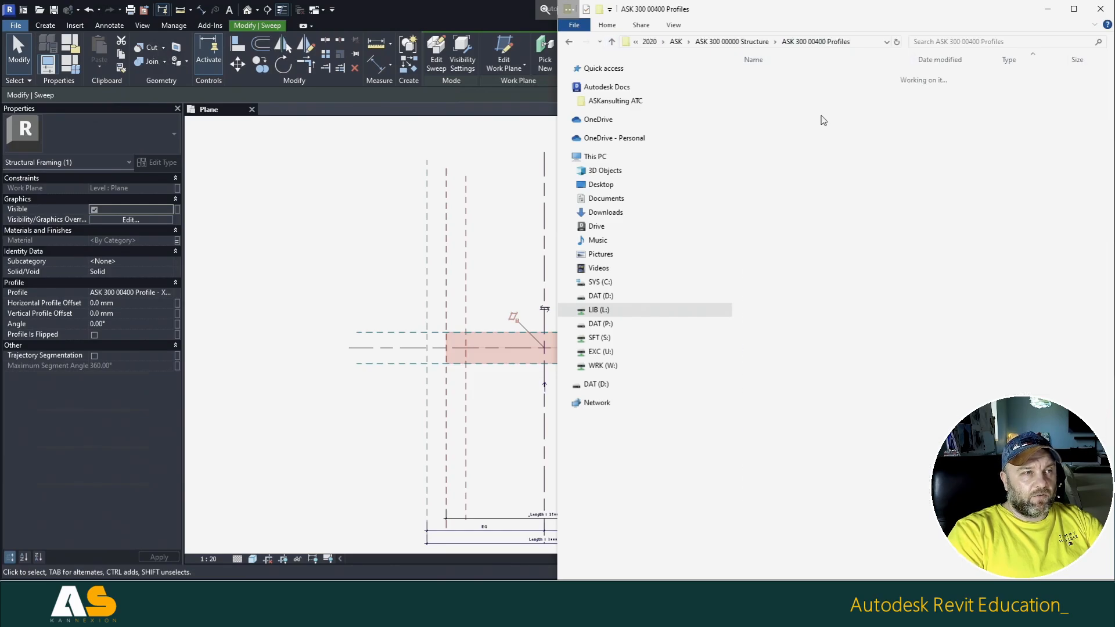
click(674, 25)
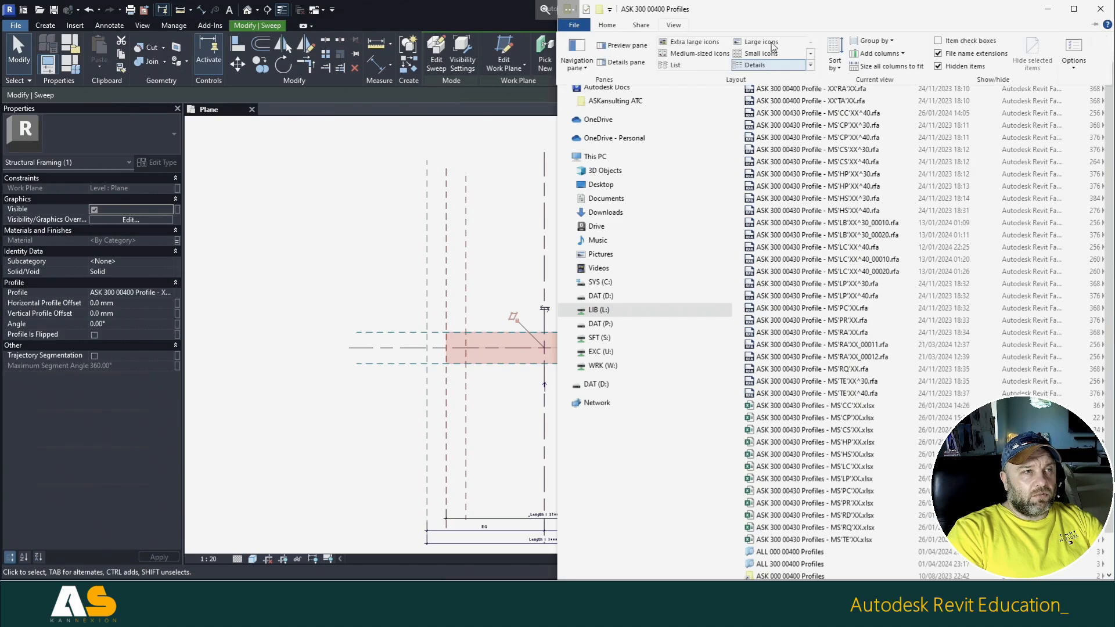
click(755, 39)
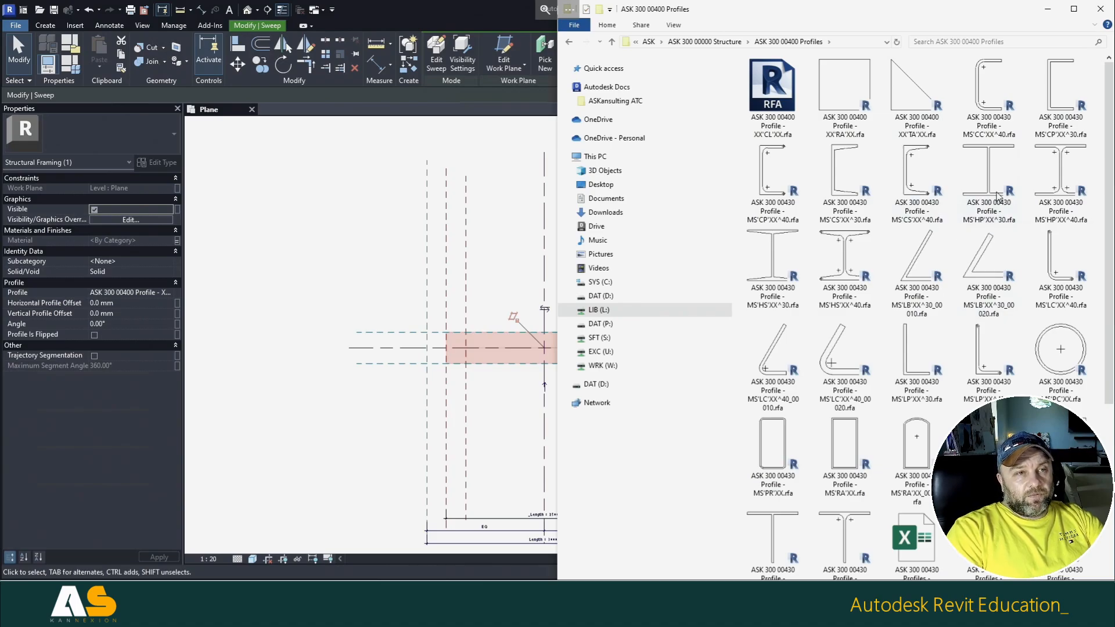
Step: Compare the parallel and sloped I-section profiles, then open ASK 300 00430 Profile - MS'HP'XX^40.rfa in Revit, upgrading the model
click(983, 177)
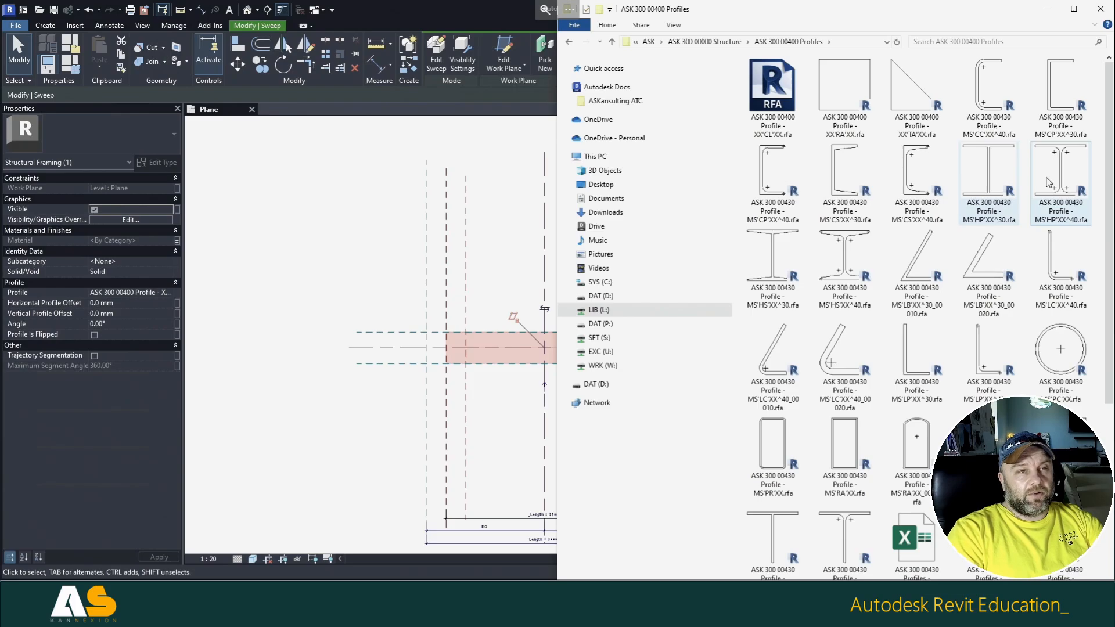
click(778, 261)
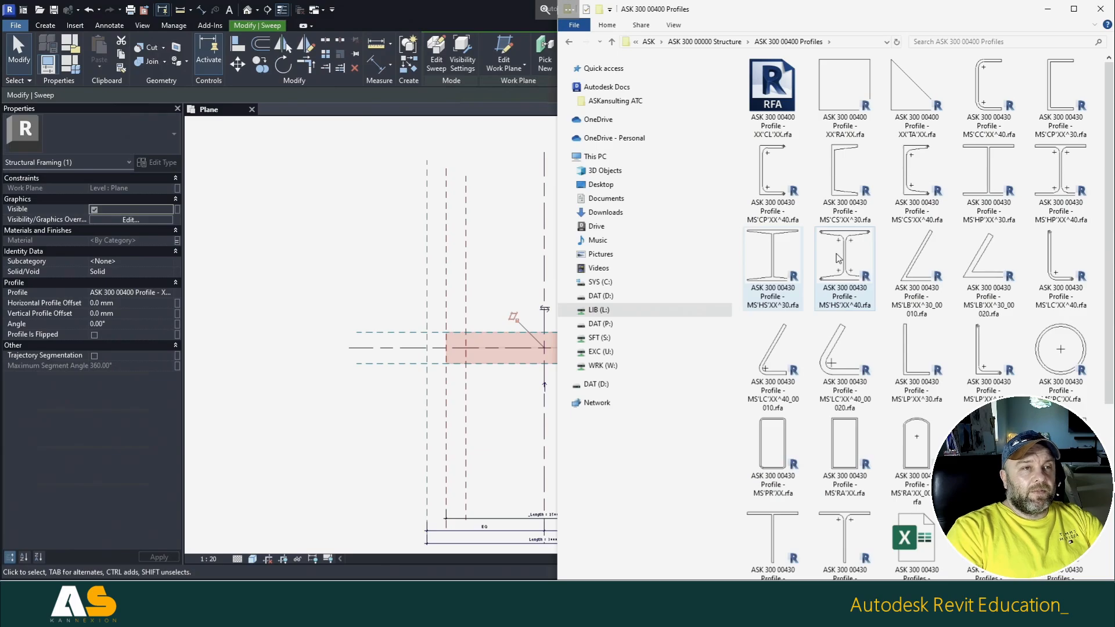
click(1059, 158)
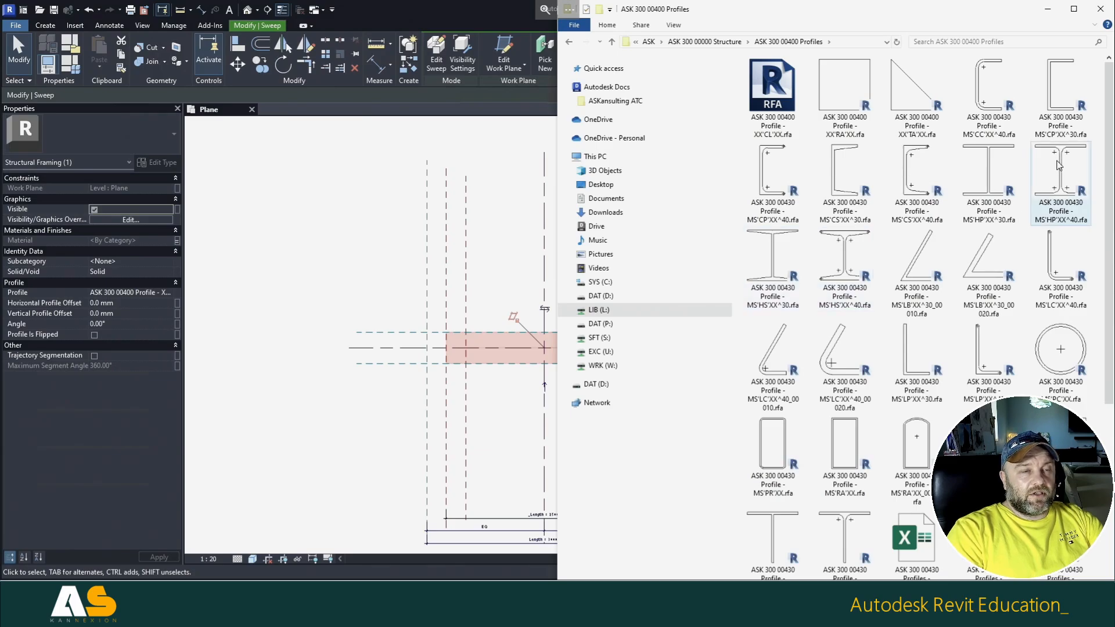
drag(1059, 166, 473, 166)
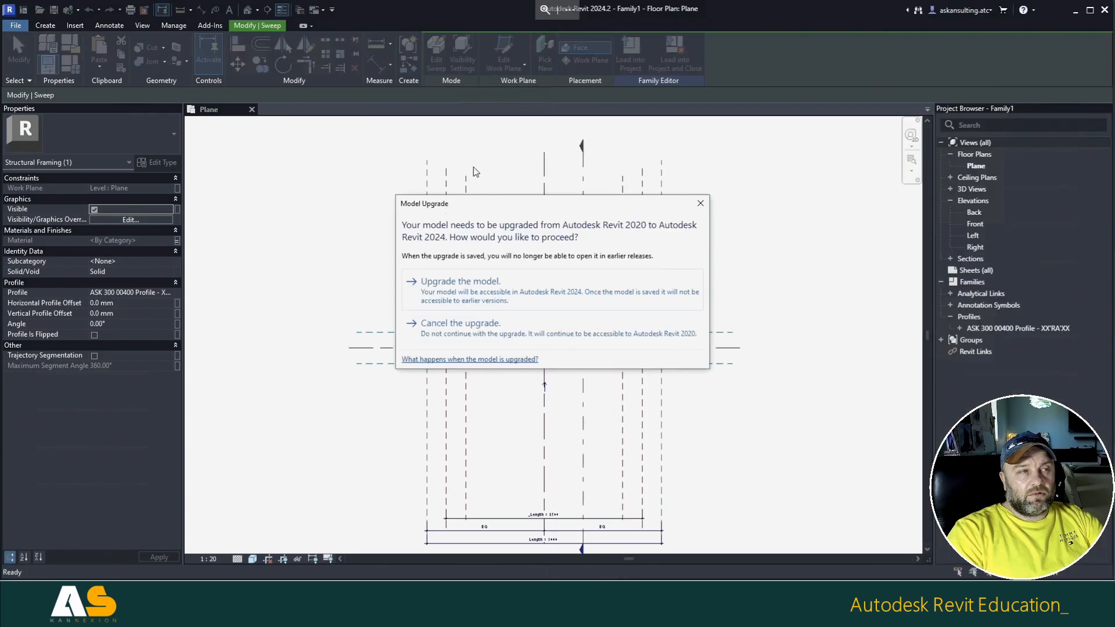
click(461, 285)
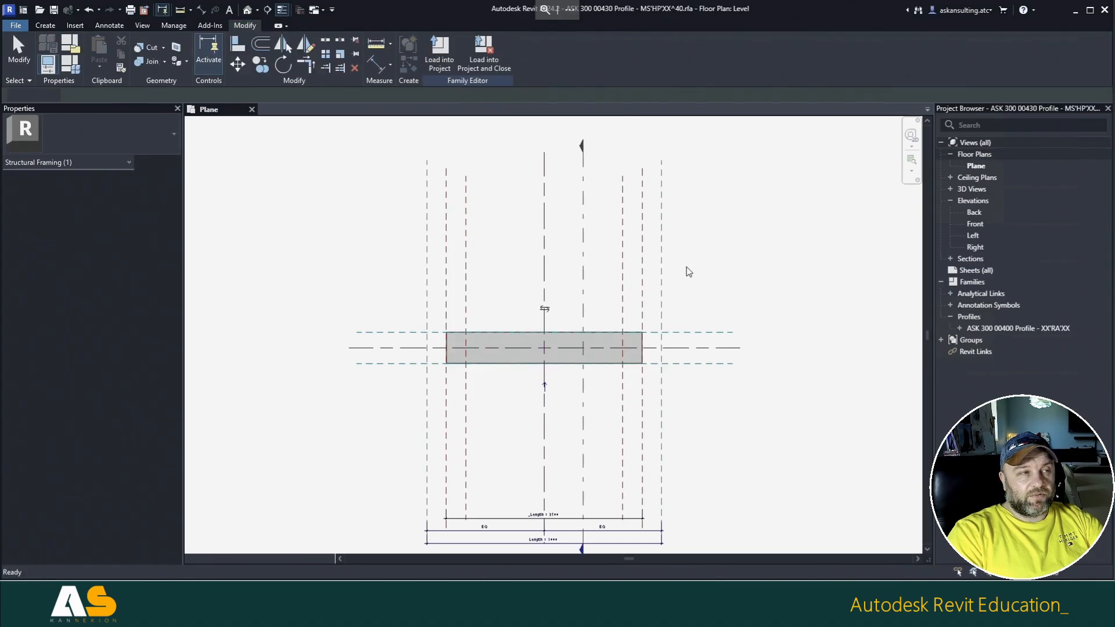
Step: Show annotation categories in the parallel-flange profile's Level view and examine its reference planes and dimensions
key(v)
key(v)
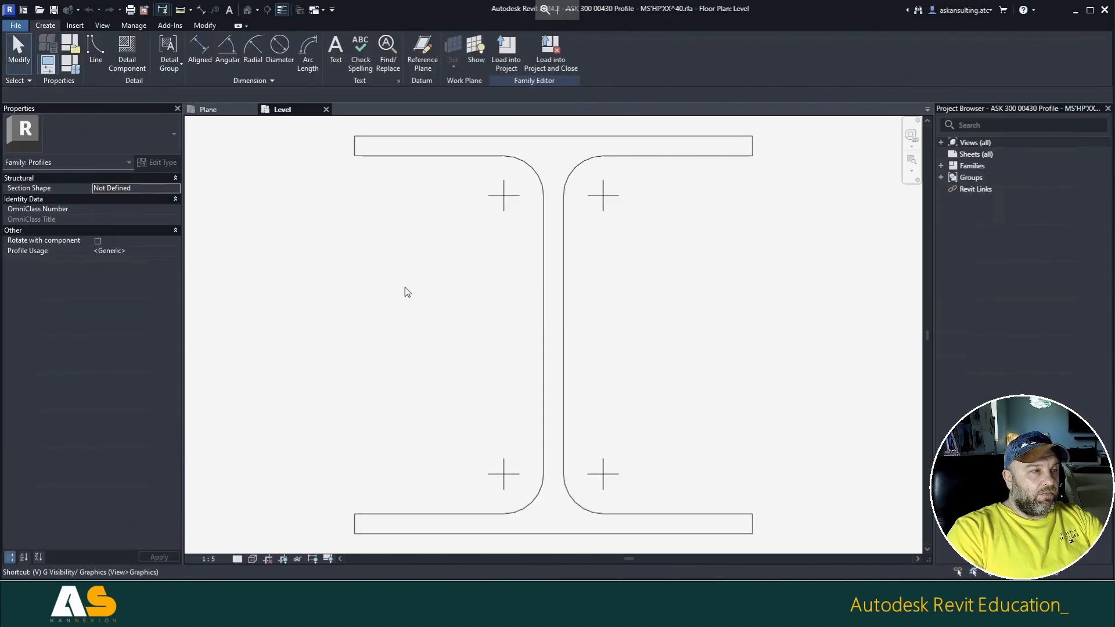
click(733, 196)
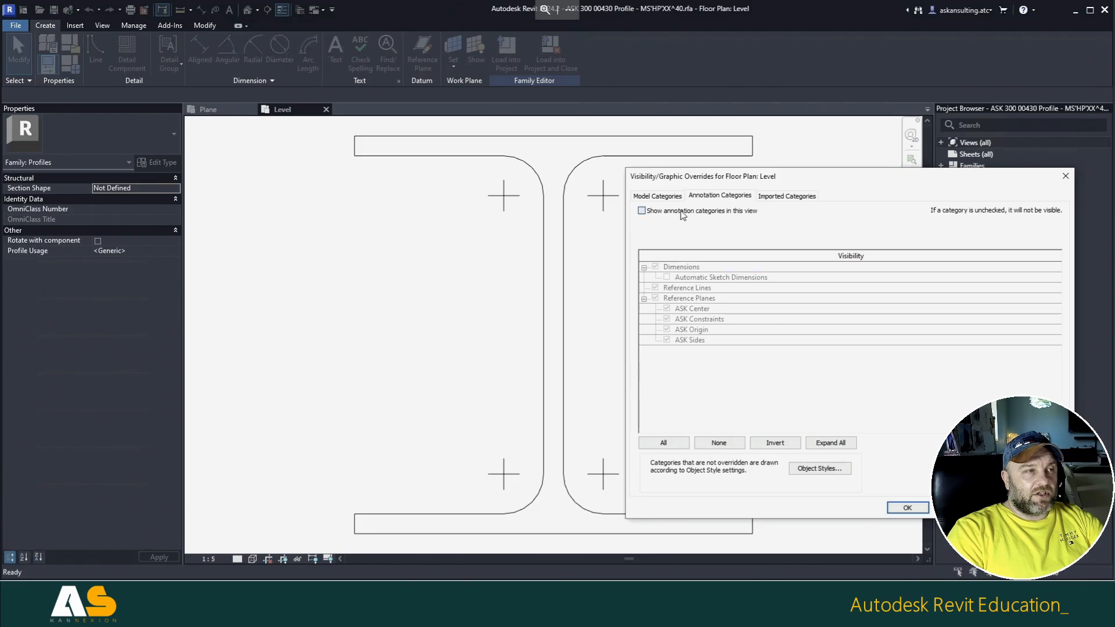
click(908, 508)
scroll(674, 282, down, 4)
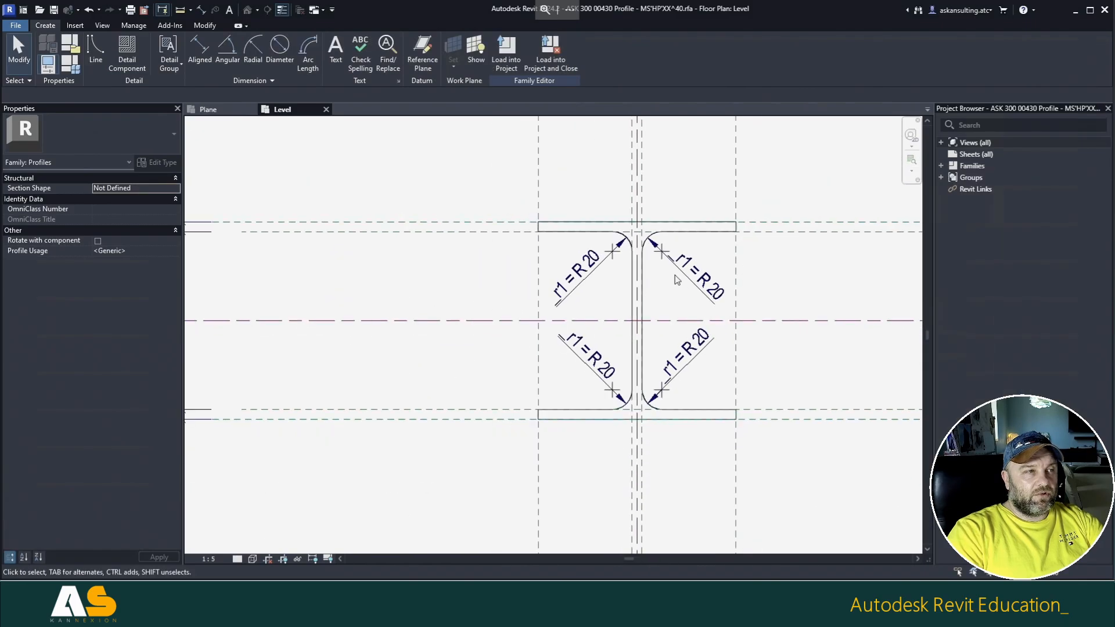
middle_drag(506, 273, 417, 260)
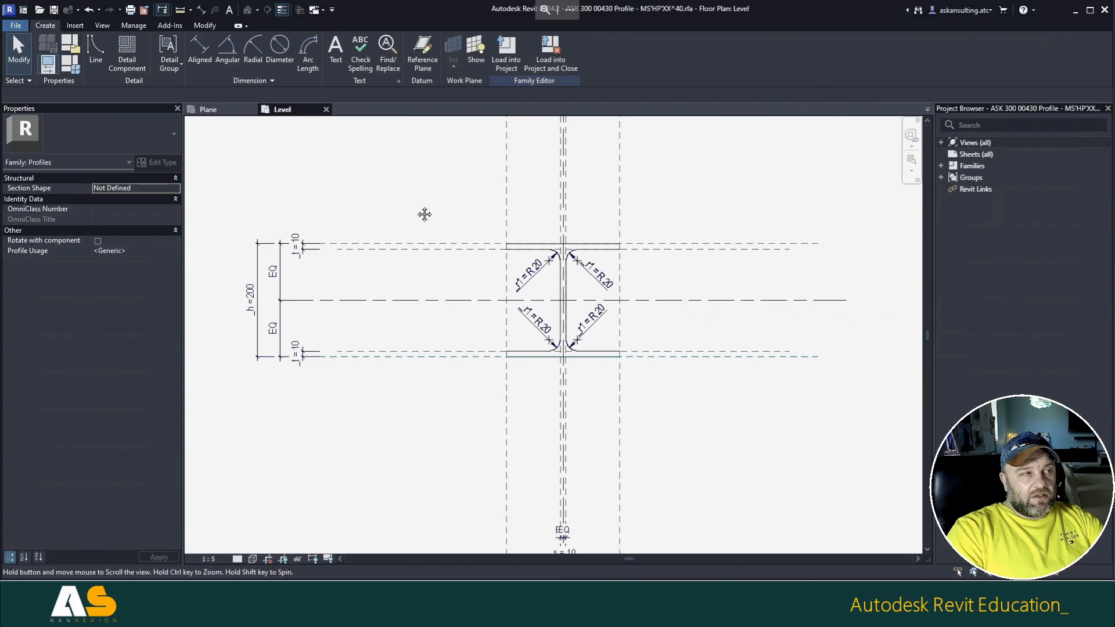
middle_drag(424, 214, 478, 268)
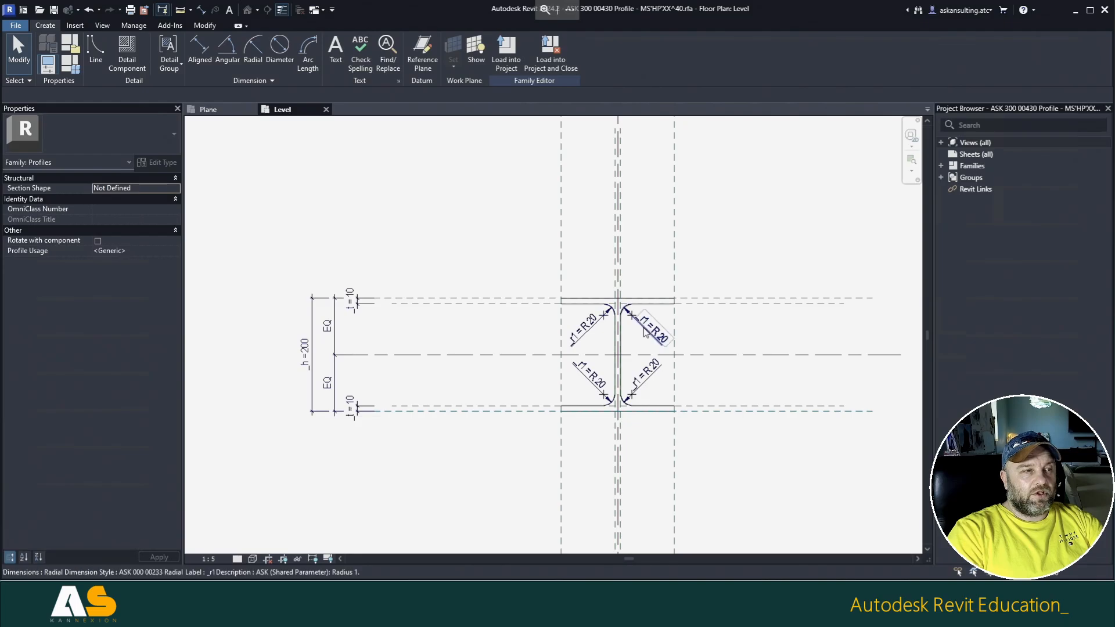
Step: Review the parallel-flange profile's family type parameters, including Identity Data, and close the profile family
click(75, 65)
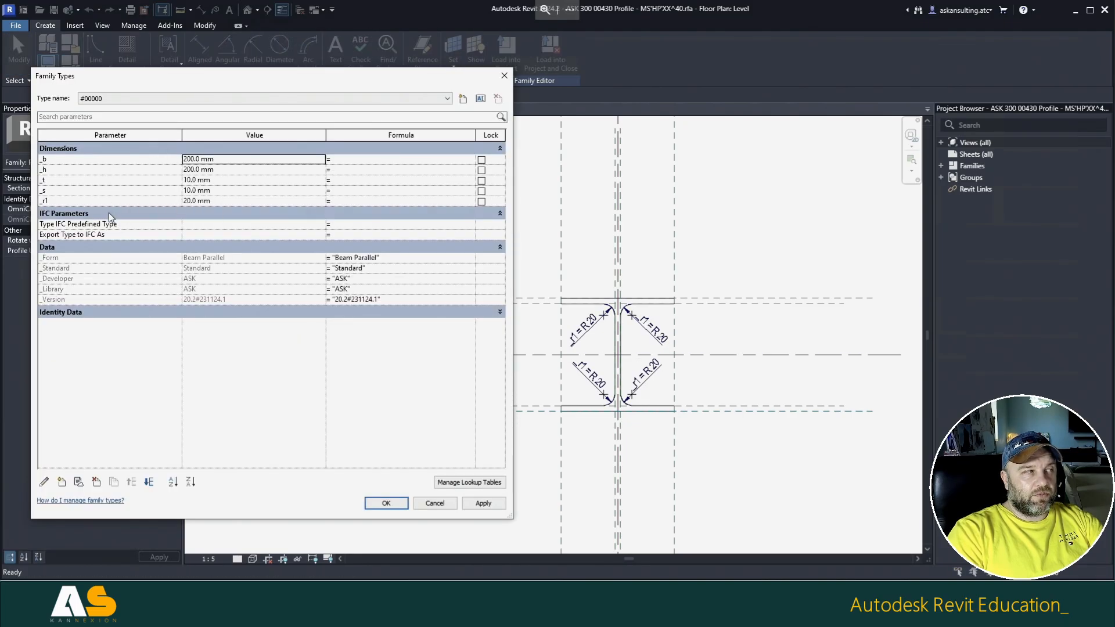
click(166, 313)
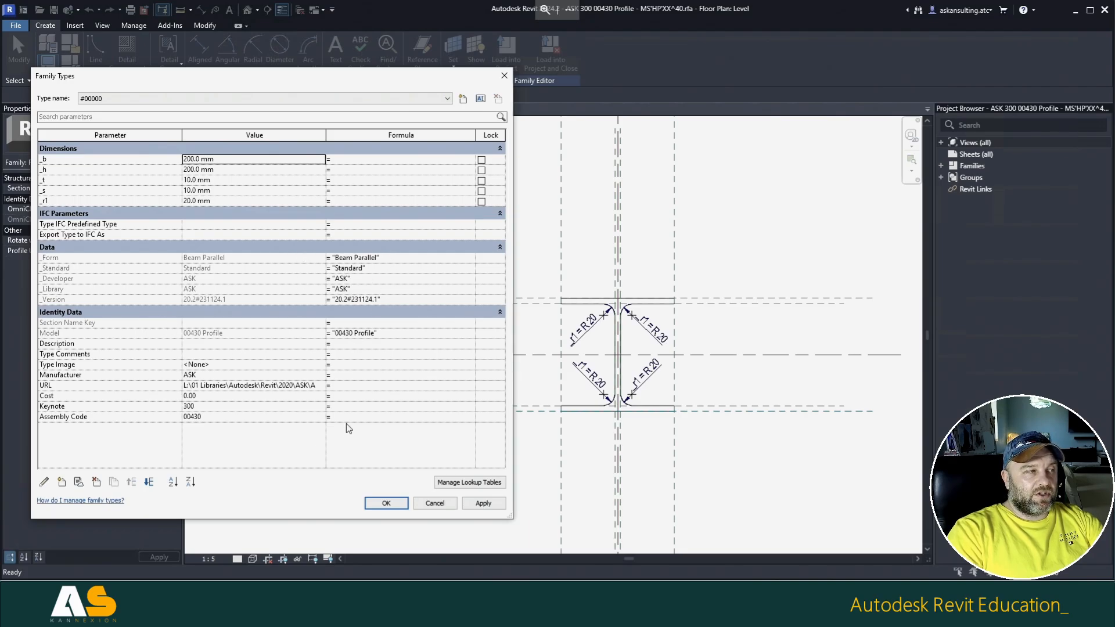
key(Escape)
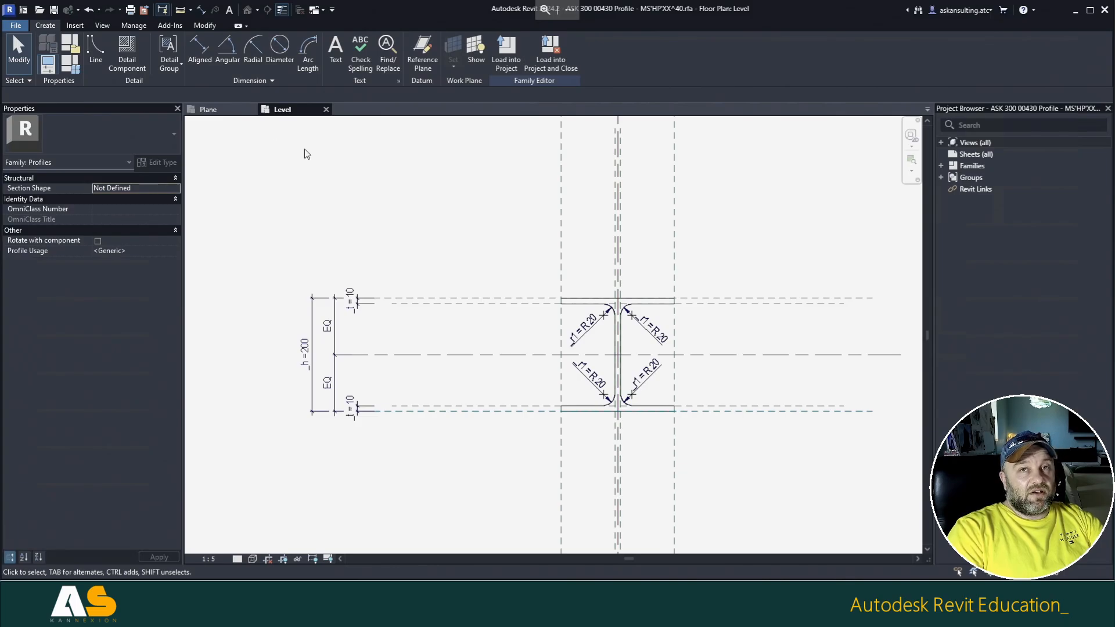
click(326, 110)
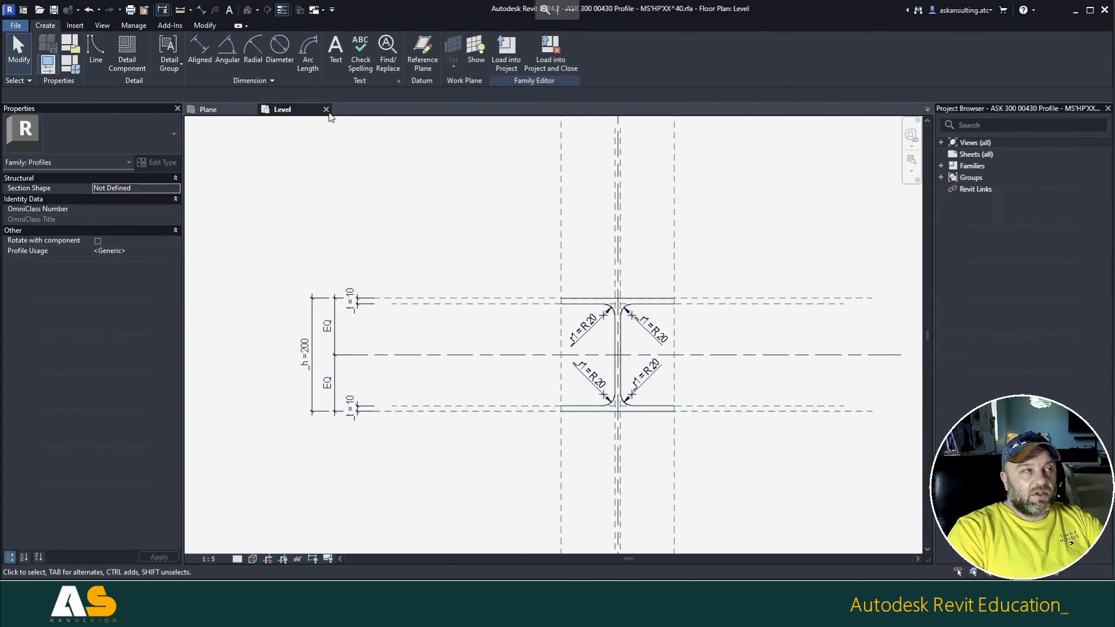
click(582, 314)
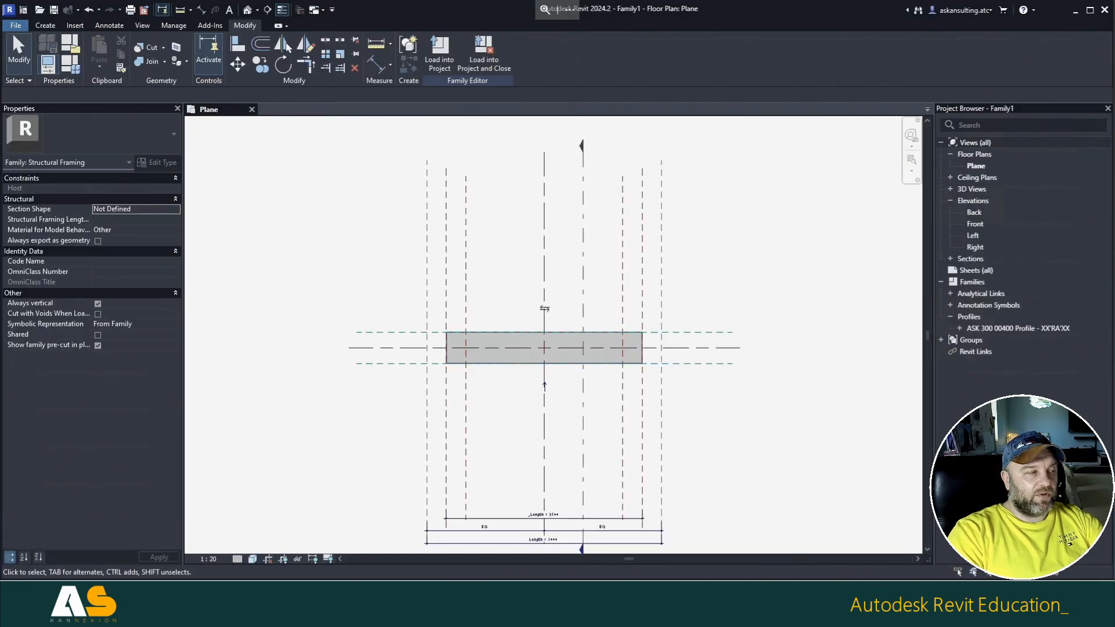
Step: Open ASK 300 00430 Profile - MS'HS'XX^40.rfa from the profiles folder in Revit, upgrading the model
key(alt+Tab)
double_click(858, 271)
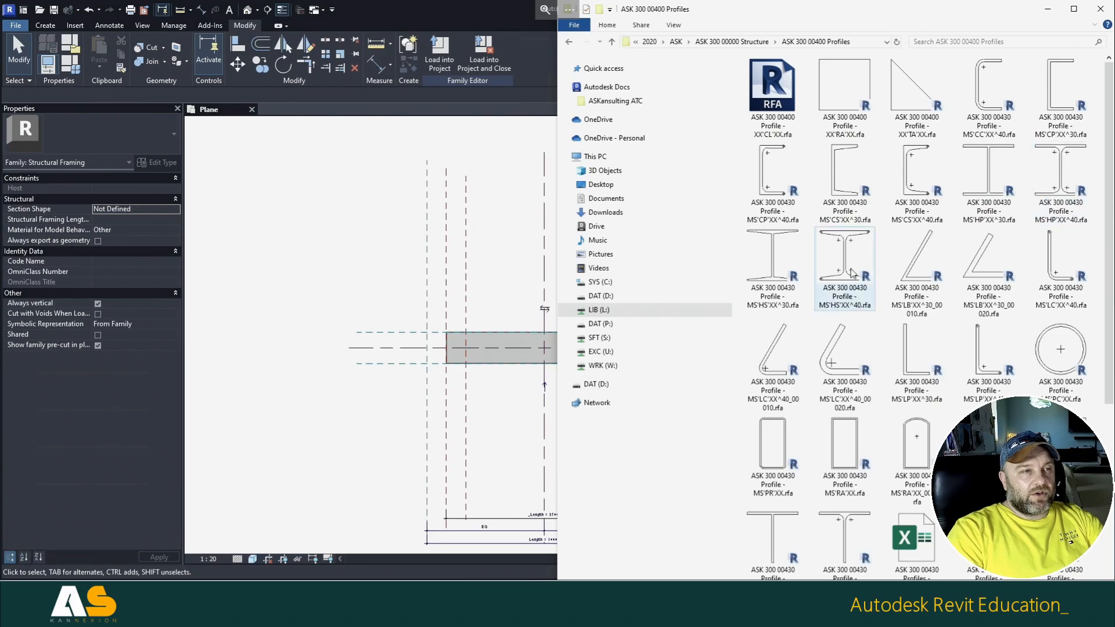
click(542, 284)
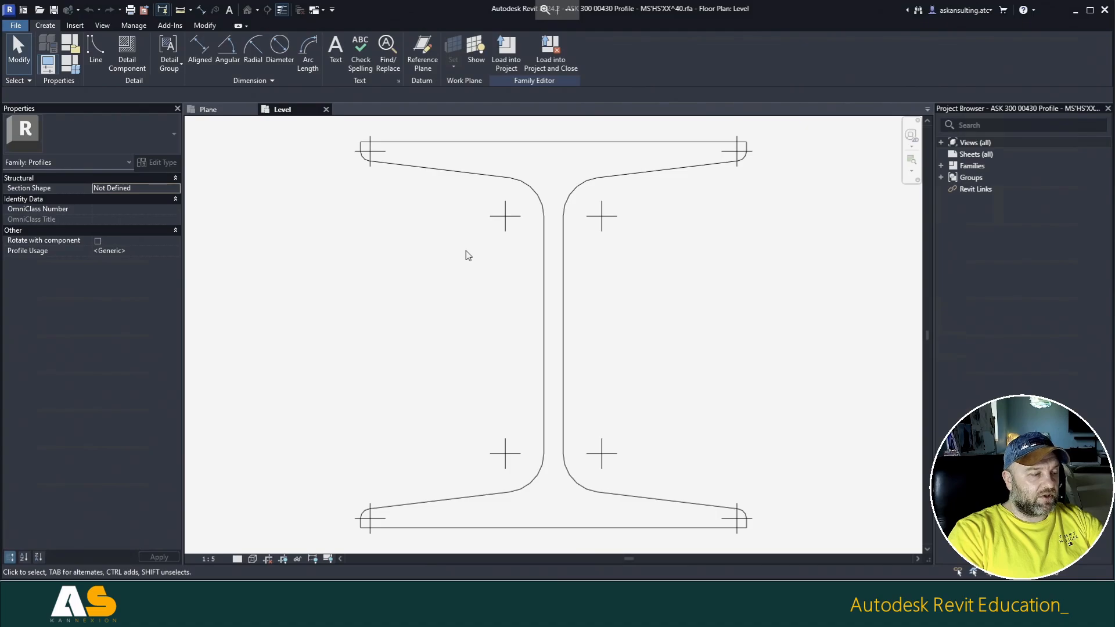
Step: Show annotation categories in the sloped-flange profile's Level view and examine its radius, angle, thickness and equality dimensions
key(v)
key(g)
click(720, 196)
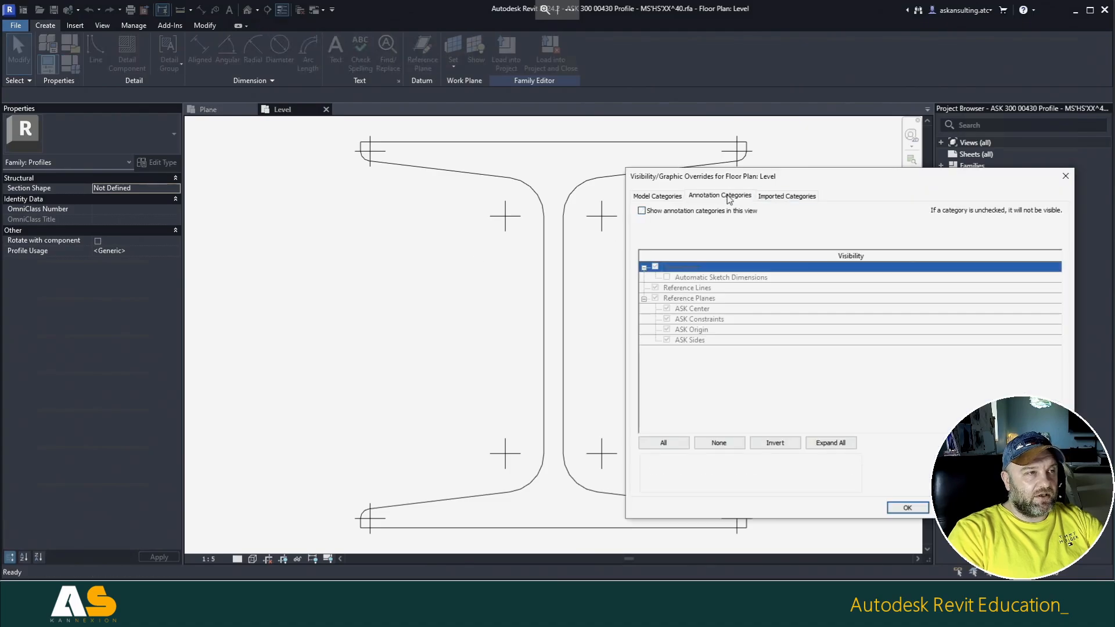
click(660, 214)
click(907, 508)
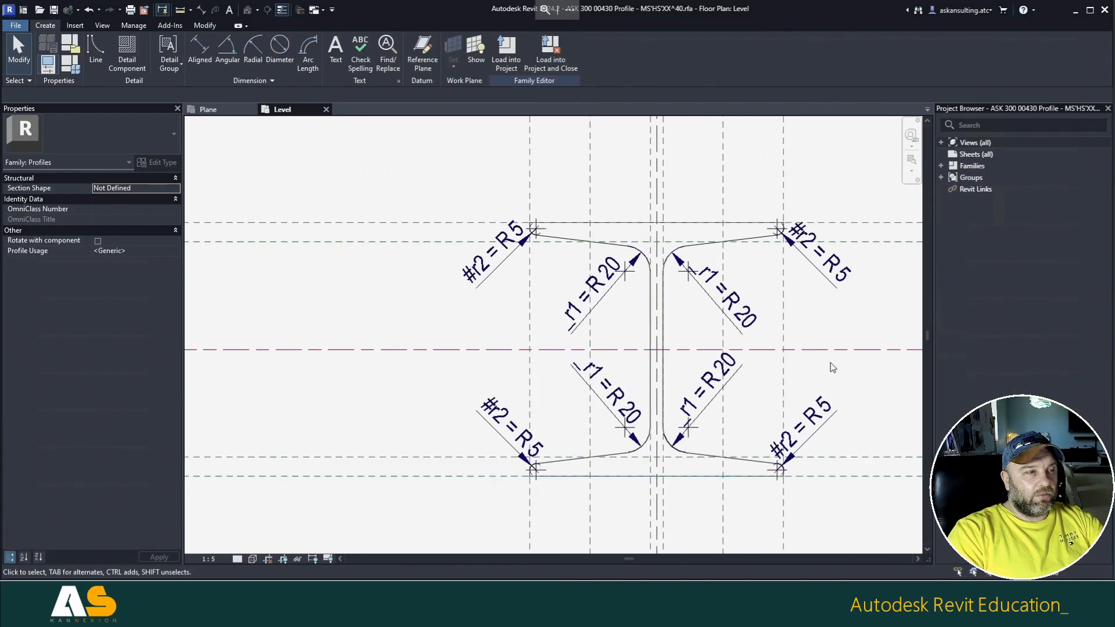
scroll(600, 364, down, 2)
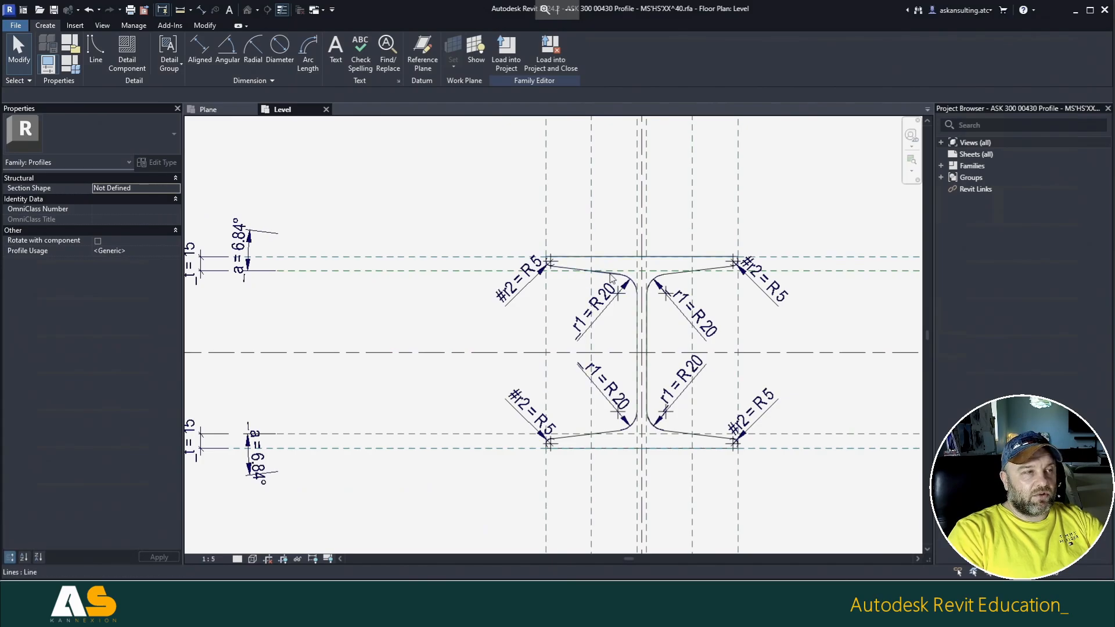
scroll(580, 284, down, 3)
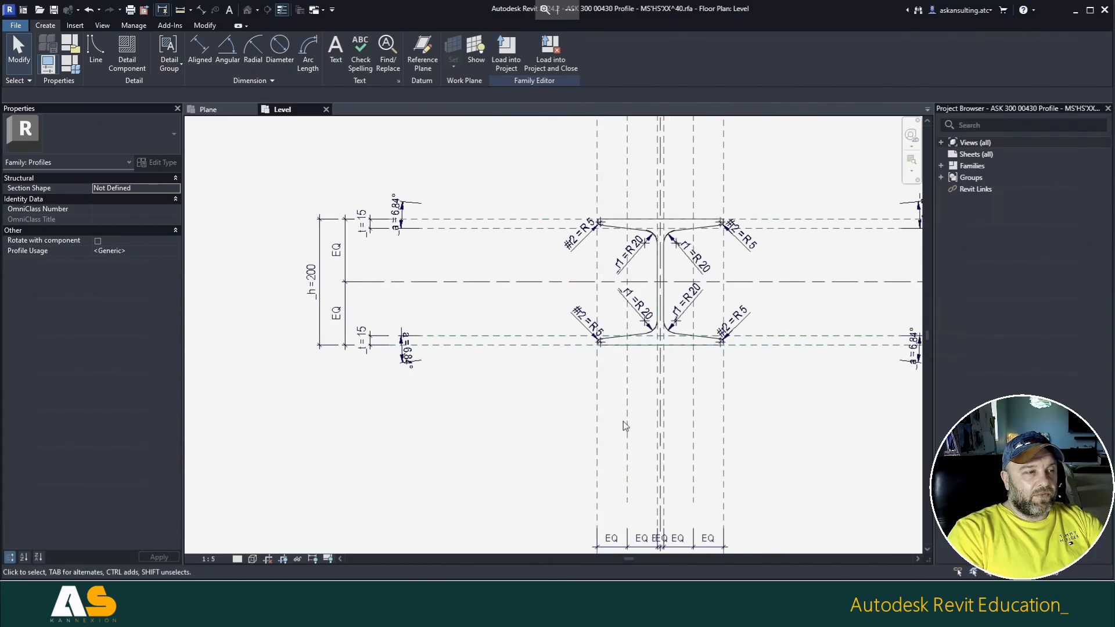
middle_drag(626, 425, 576, 400)
scroll(621, 468, down, 2)
scroll(627, 480, up, 5)
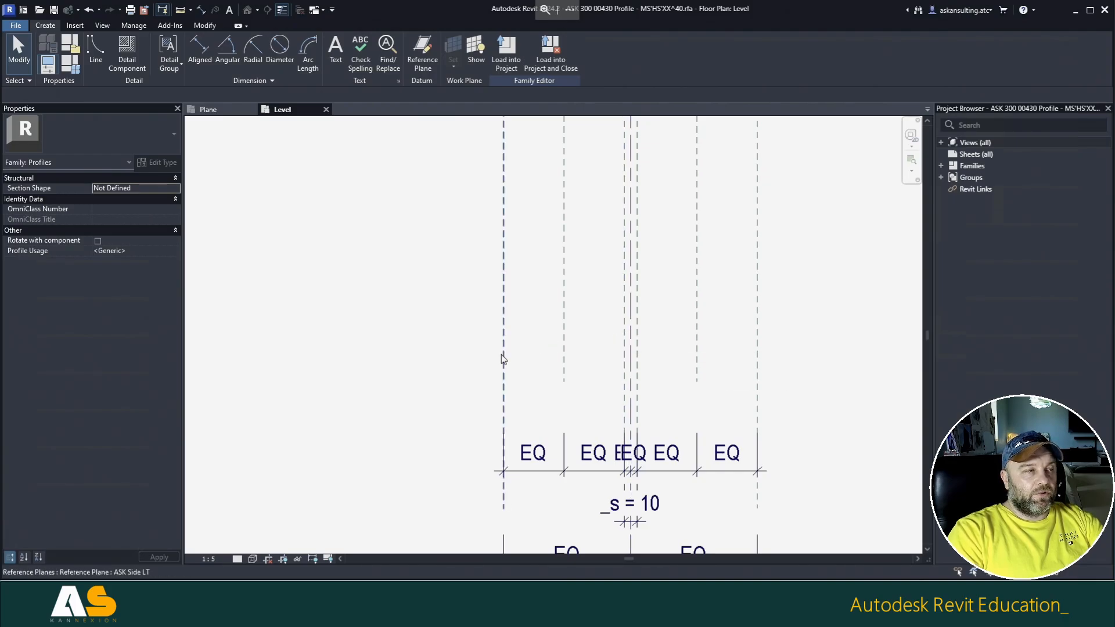
scroll(581, 489, down, 4)
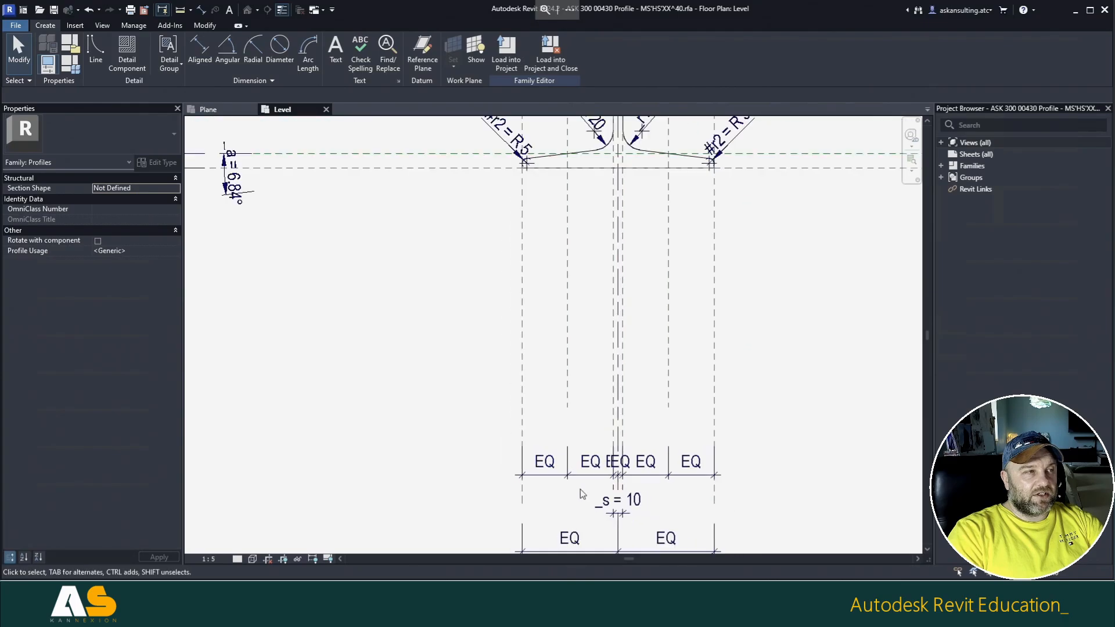
Step: Examine the two line segments forming the lower-left sloped flange edge and their join at the centre reference planes
middle_drag(502, 431, 524, 561)
scroll(572, 324, up, 3)
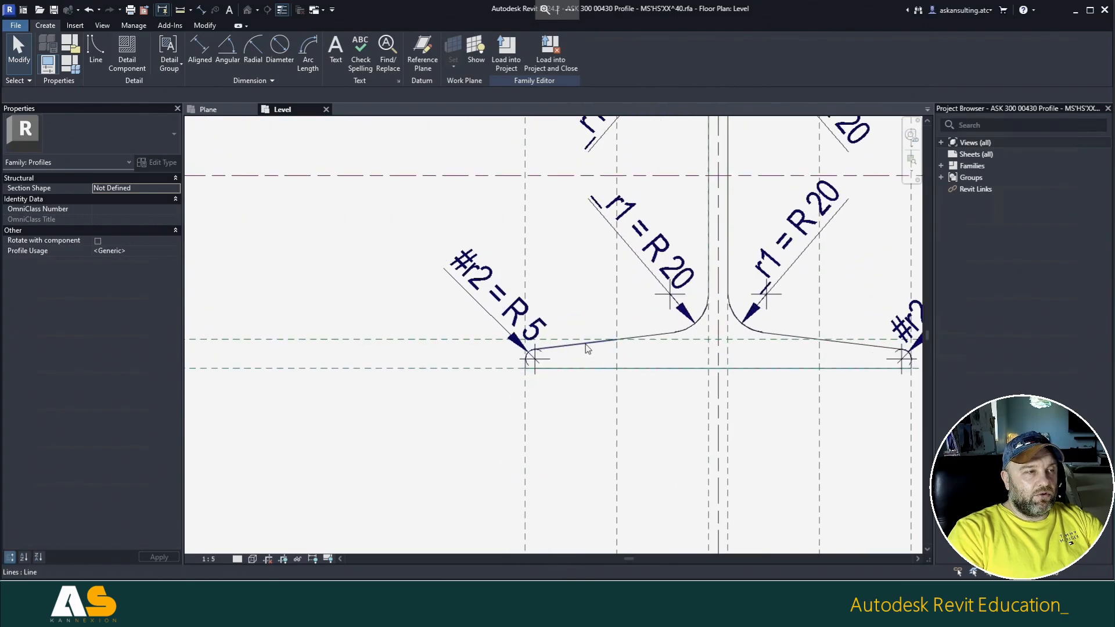
click(639, 336)
click(589, 345)
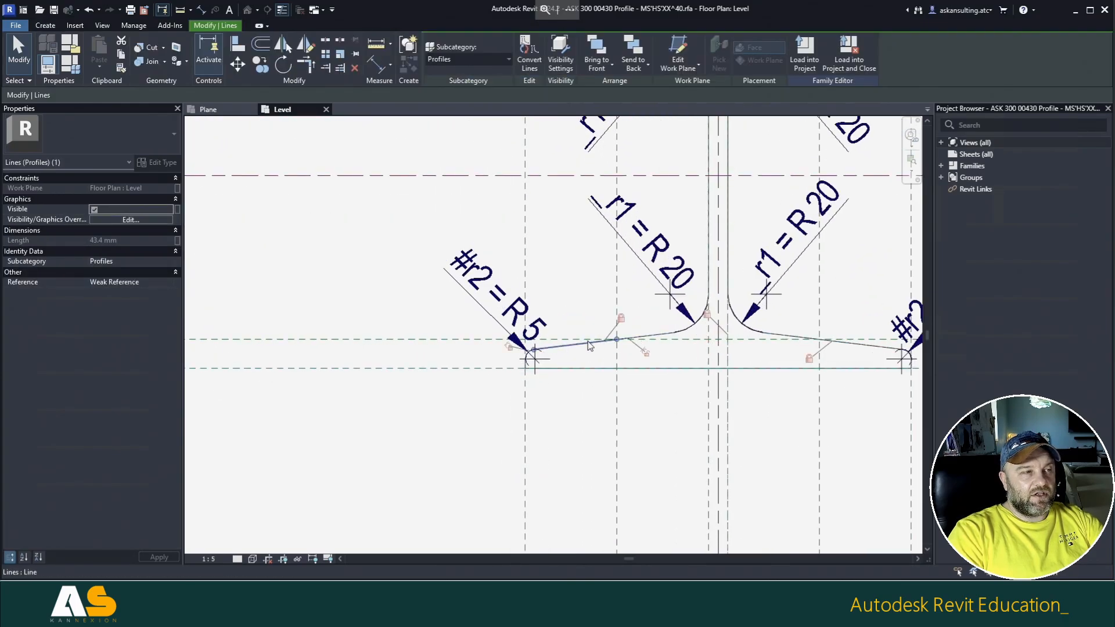
click(651, 330)
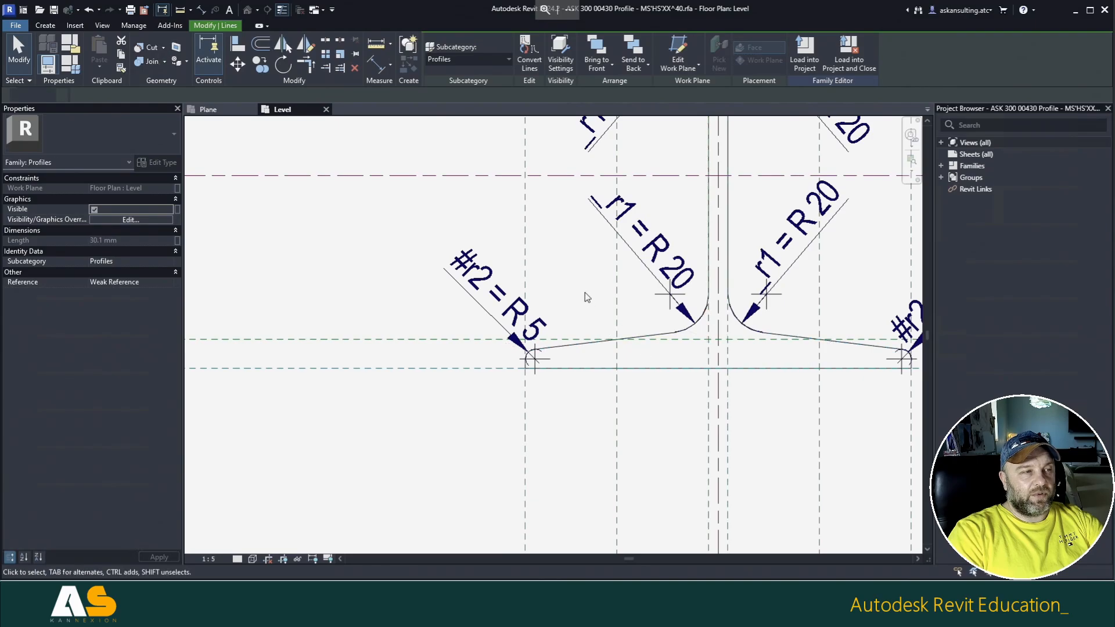
click(585, 292)
scroll(617, 344, up, 2)
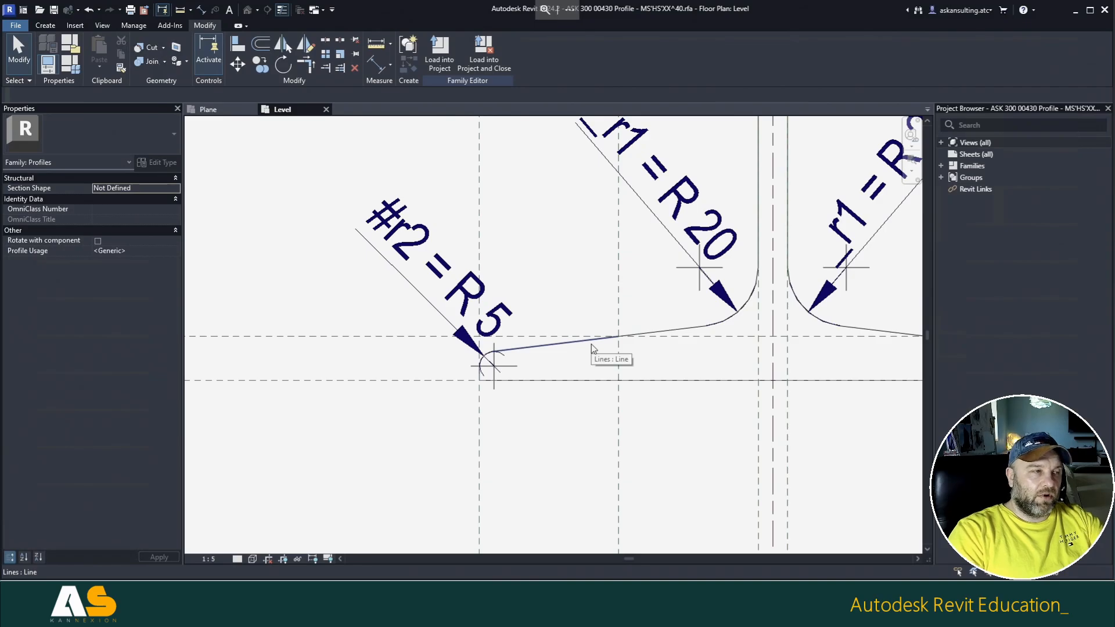
Step: Review the sloped-flange profile's family type parameters, including the dimensions and the formulas for the slope angle and edge radius
scroll(592, 344, down, 3)
scroll(607, 409, down, 2)
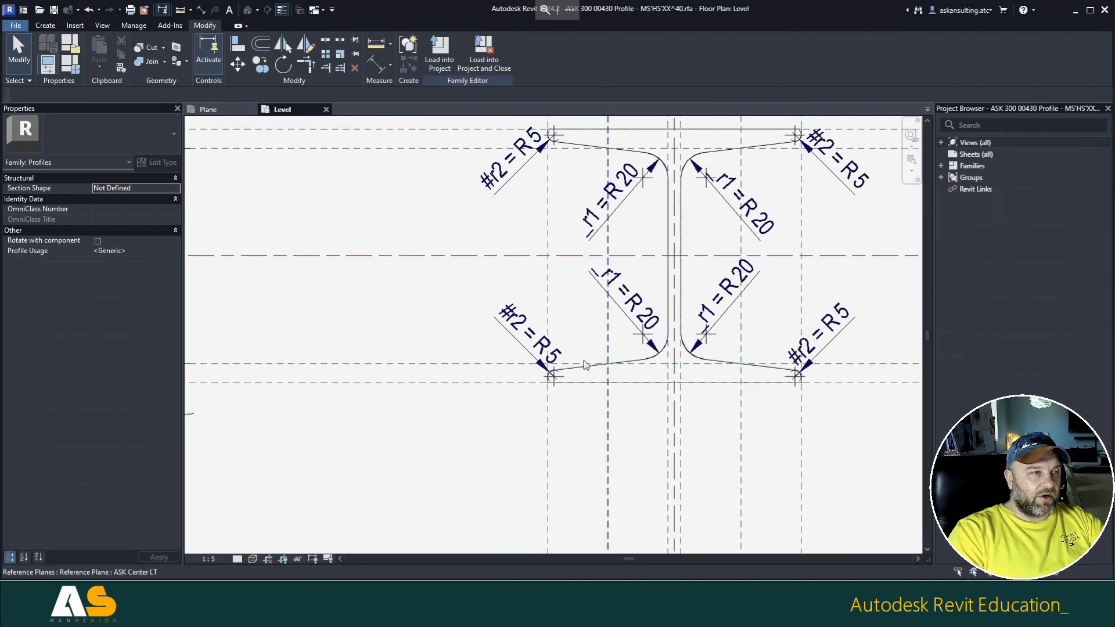
scroll(575, 300, down, 2)
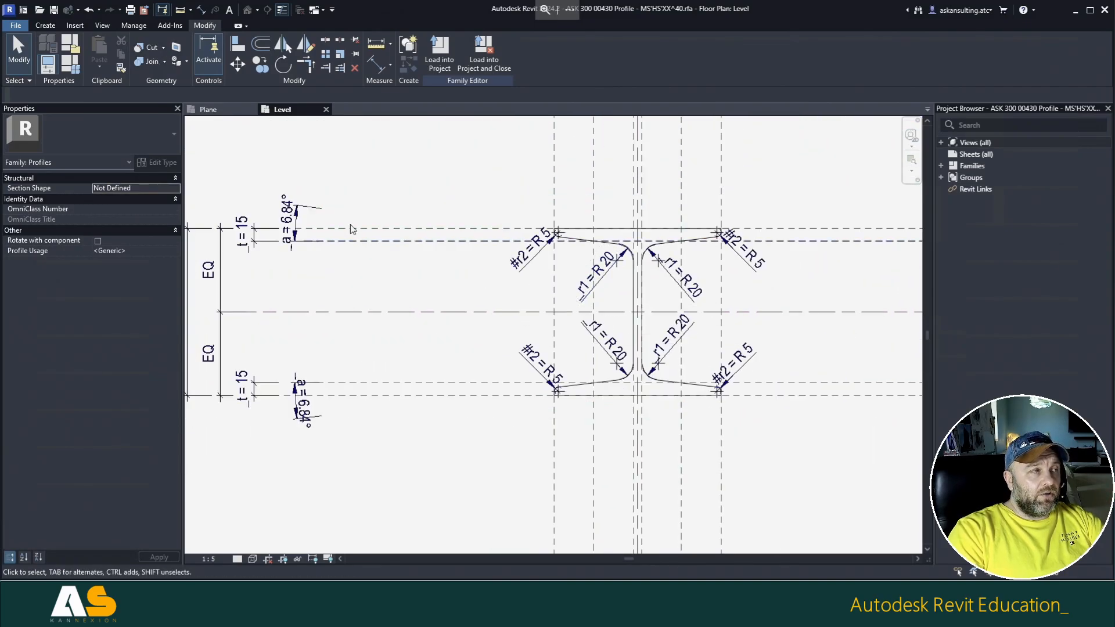
scroll(311, 421, down, 1)
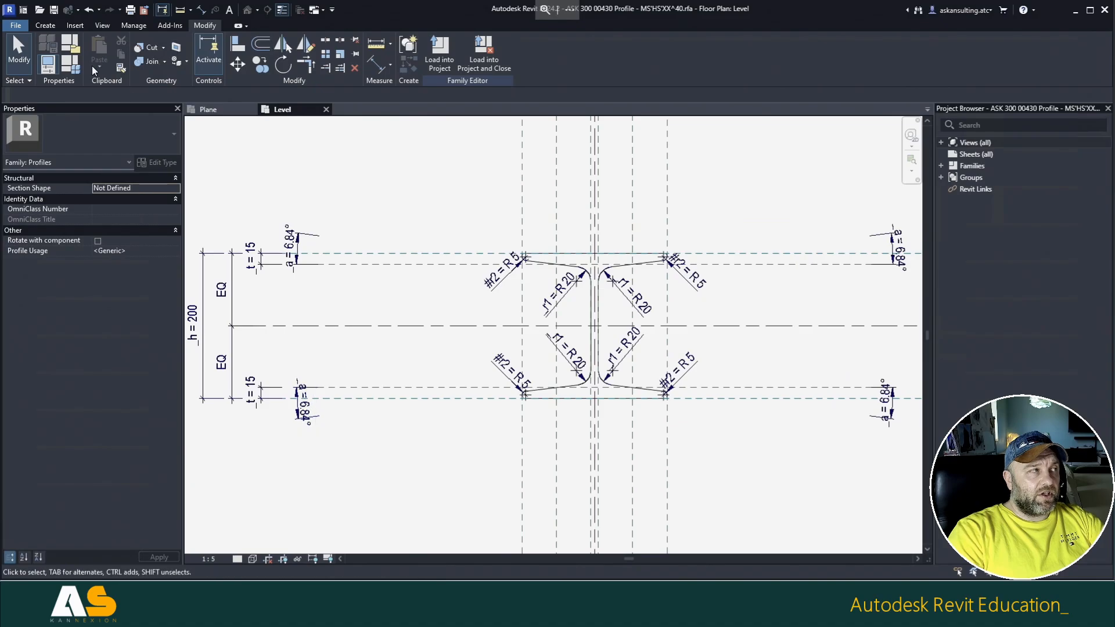
click(75, 66)
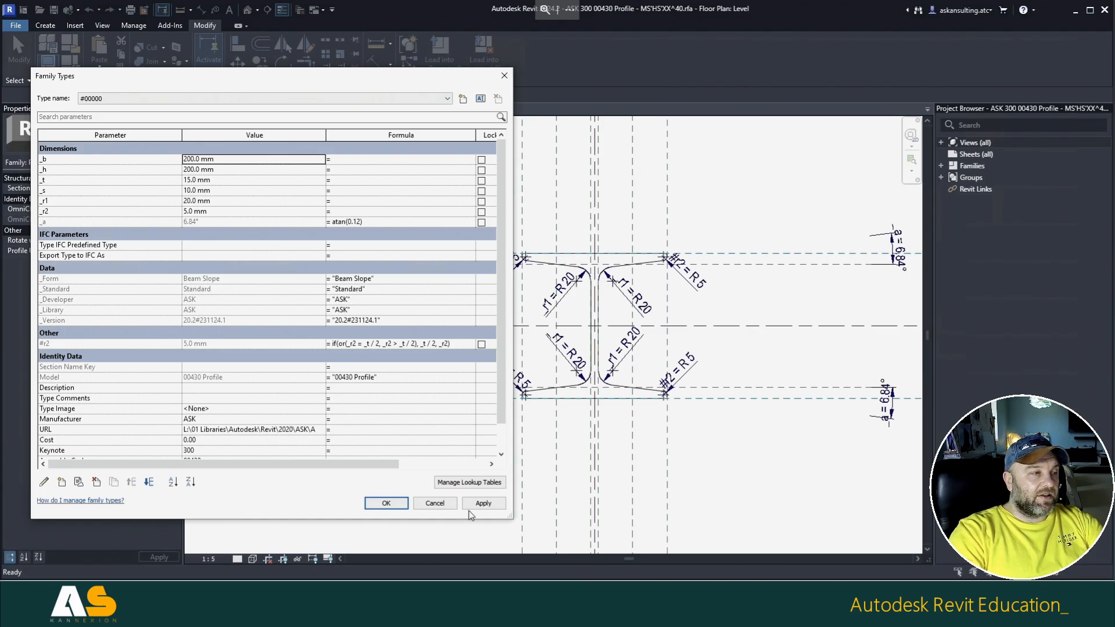
click(444, 503)
Step: Select the upper-left flange's outer sloped line and inspect its joins and locks beside the #r2 edge radius
scroll(506, 270, up, 5)
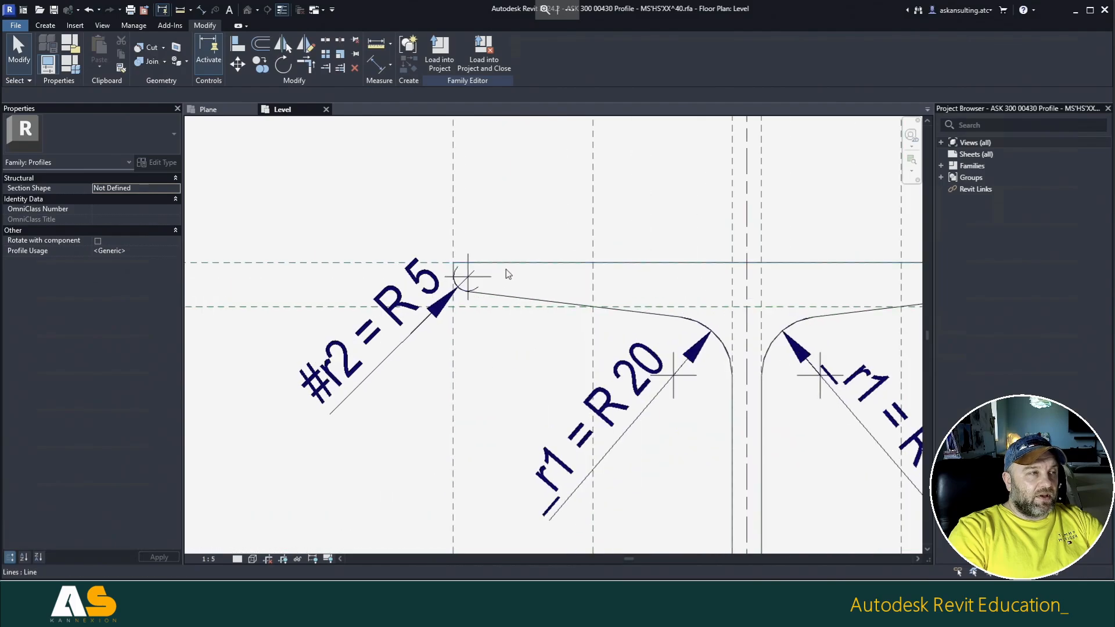
click(512, 303)
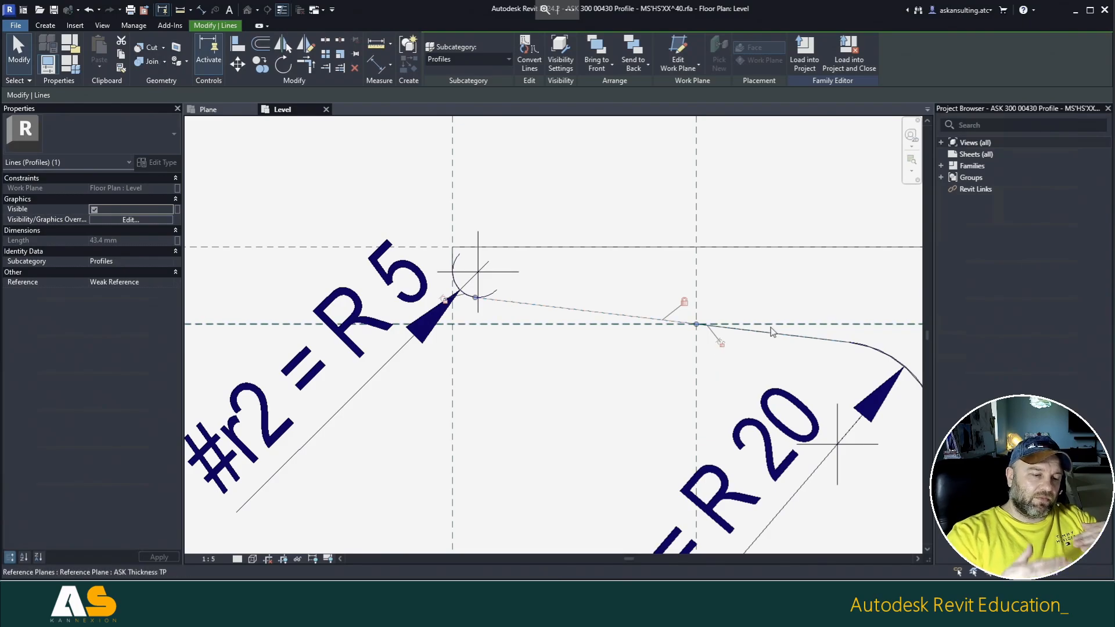
scroll(634, 391, down, 3)
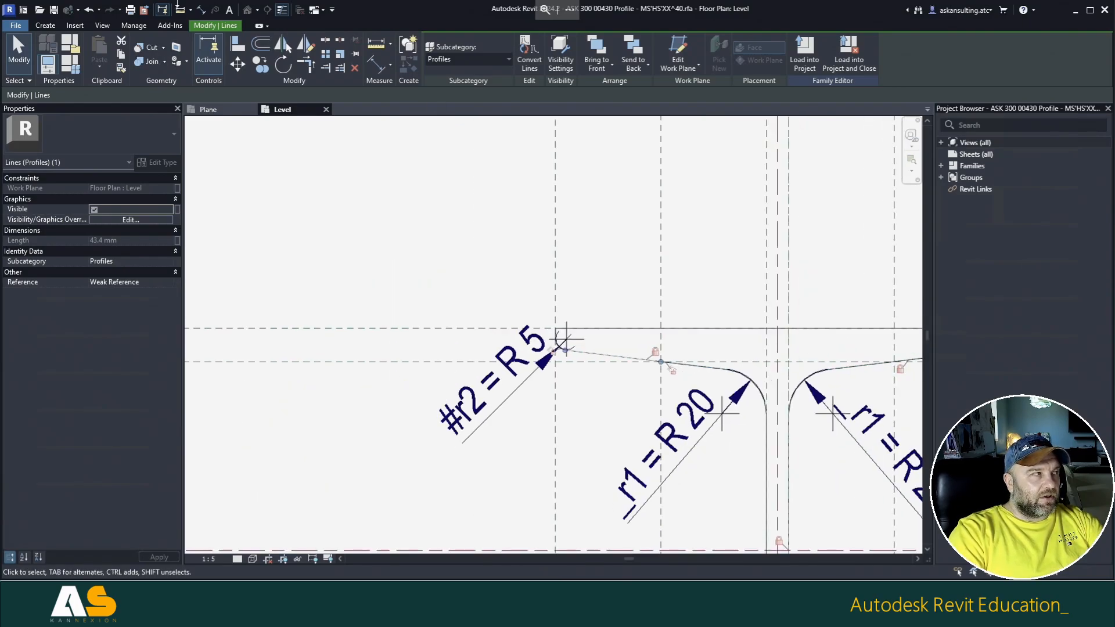
Step: Draw two connected sloping test lines above the profile's upper-left flange, meeting at a raised peak
click(42, 27)
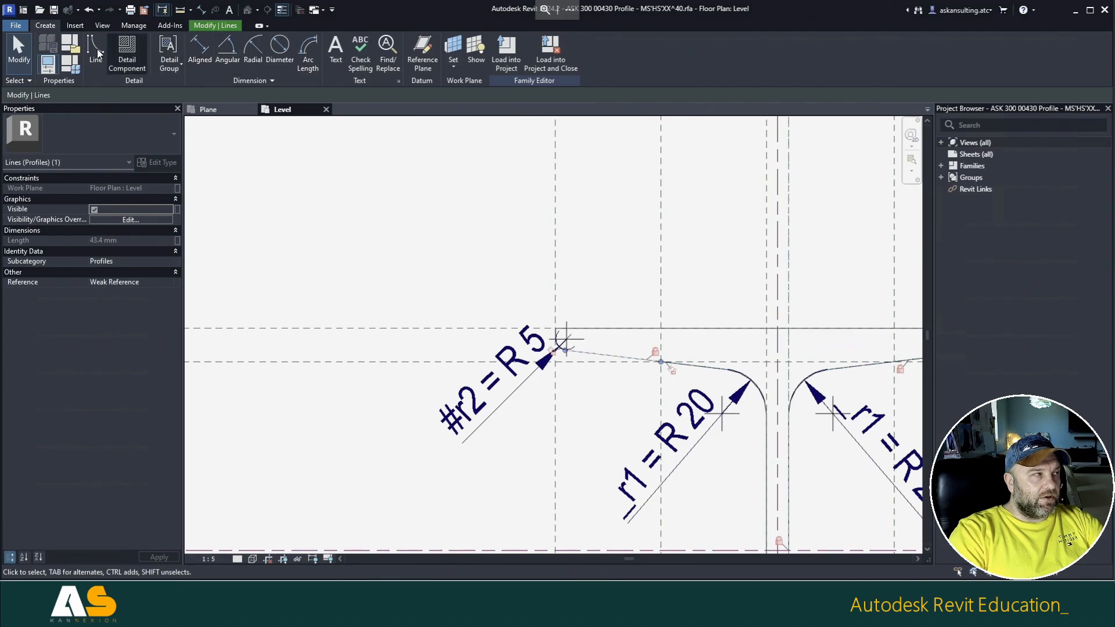
key(l)
key(i)
click(337, 214)
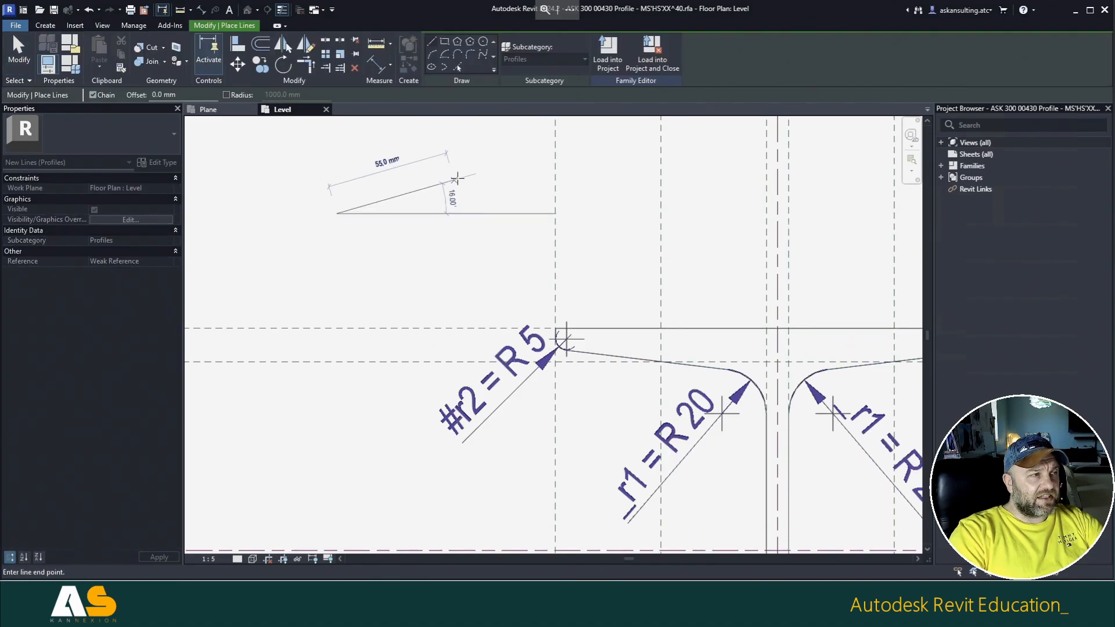
click(454, 180)
click(593, 212)
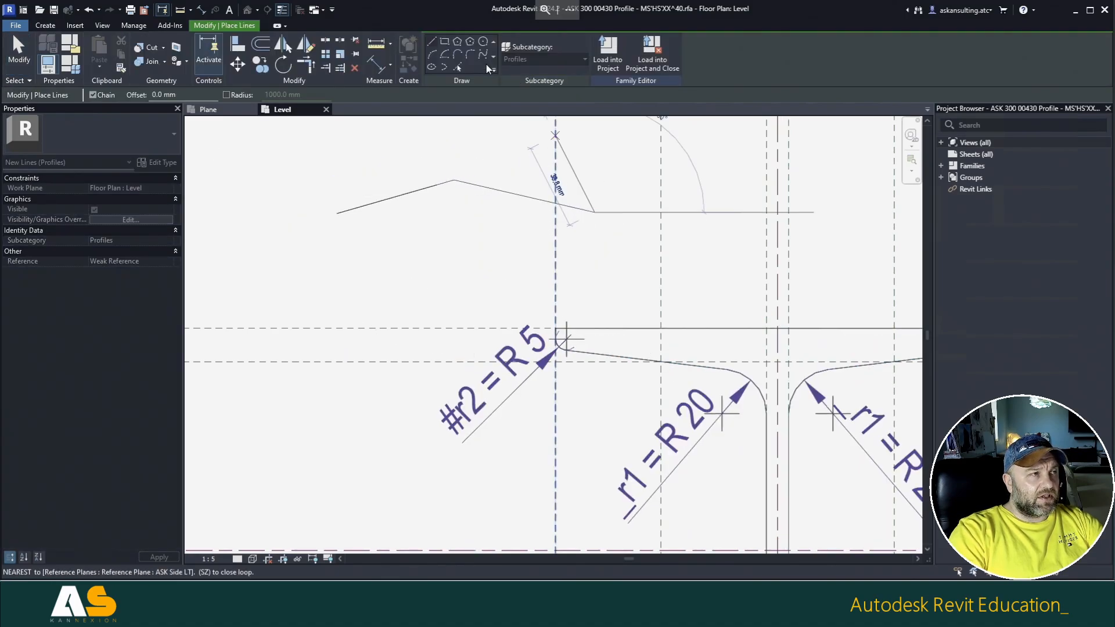
Step: Round the peak between the two test lines with a fillet arc of about 65 mm radius
click(471, 54)
click(441, 185)
click(461, 183)
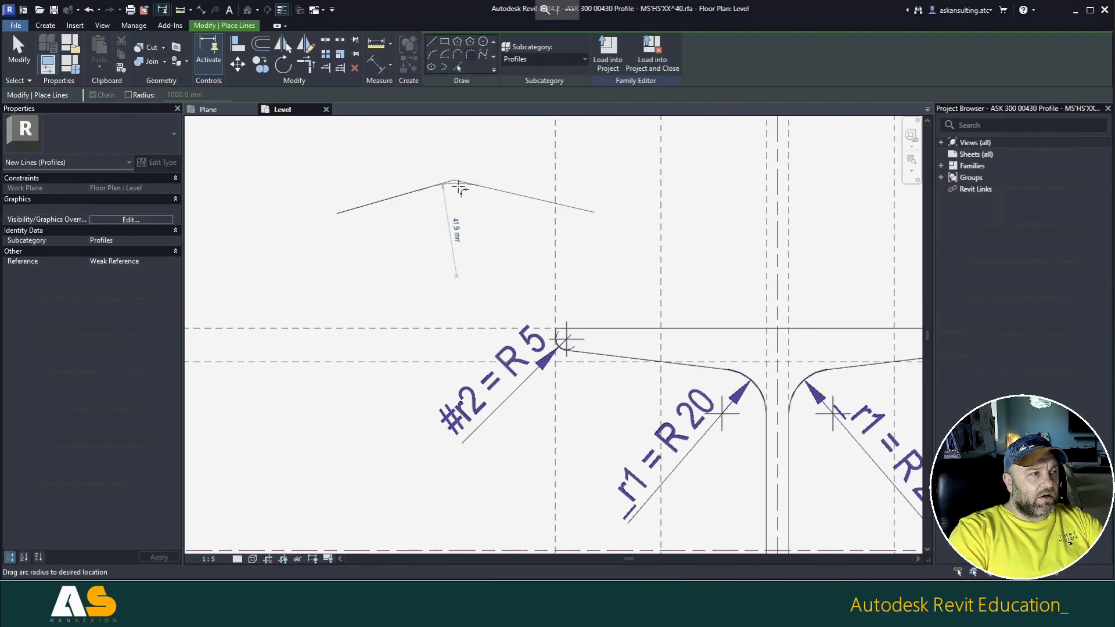
click(459, 188)
key(Escape)
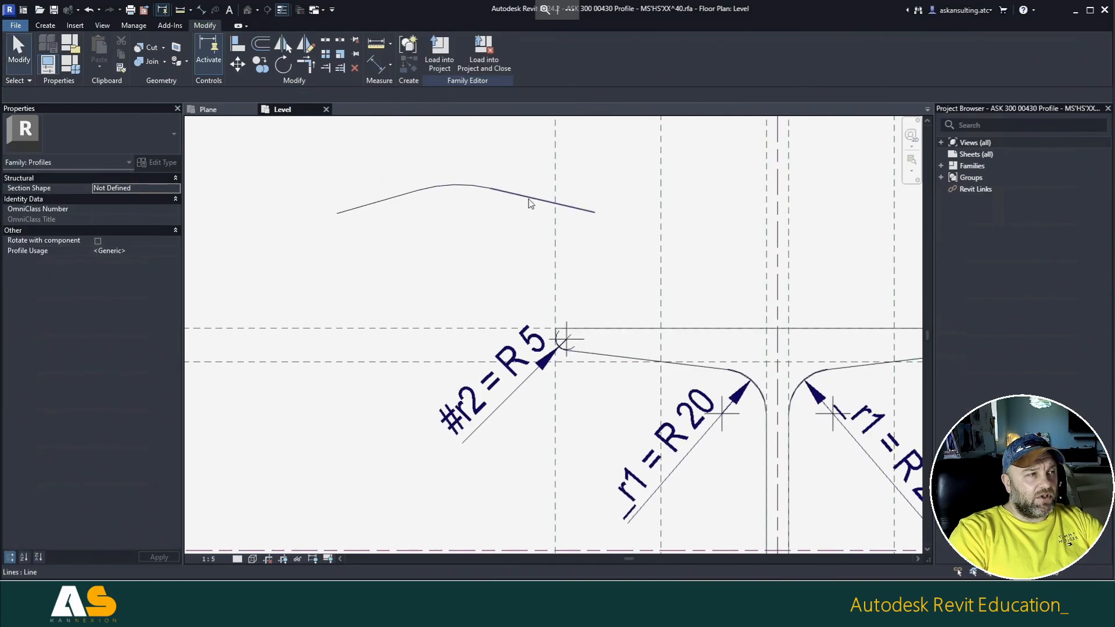
Step: Try moving the right-hand test line's free end downward, and undo the move
click(590, 212)
drag(593, 213, 584, 259)
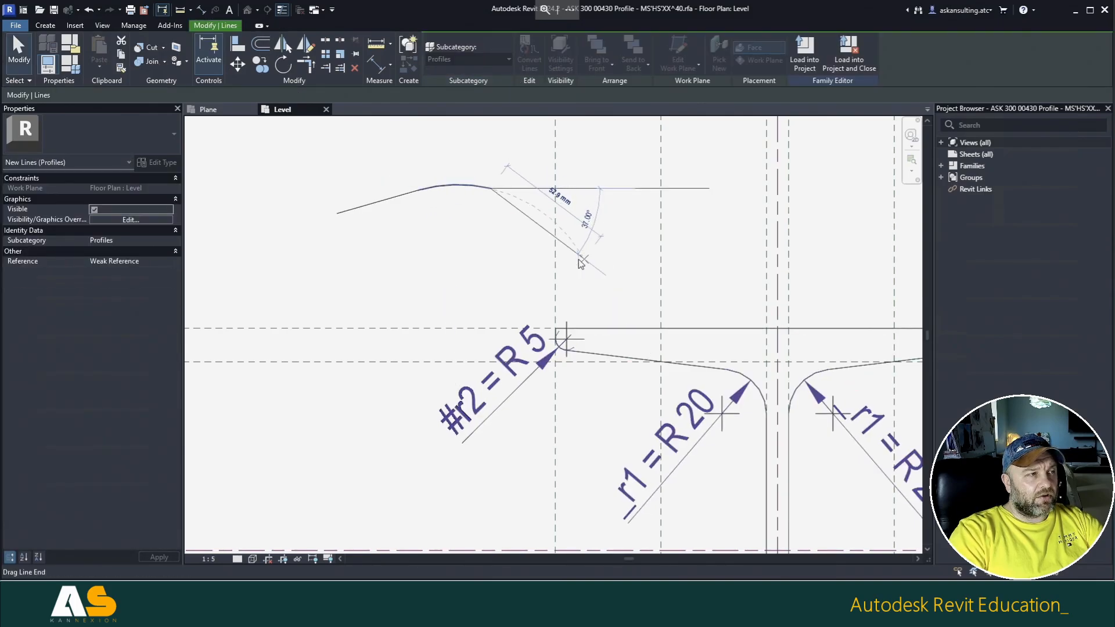
key(ctrl+z)
Step: Lock the fillet arc's tangency to both test lines and move the right-hand line's free end downward
click(472, 187)
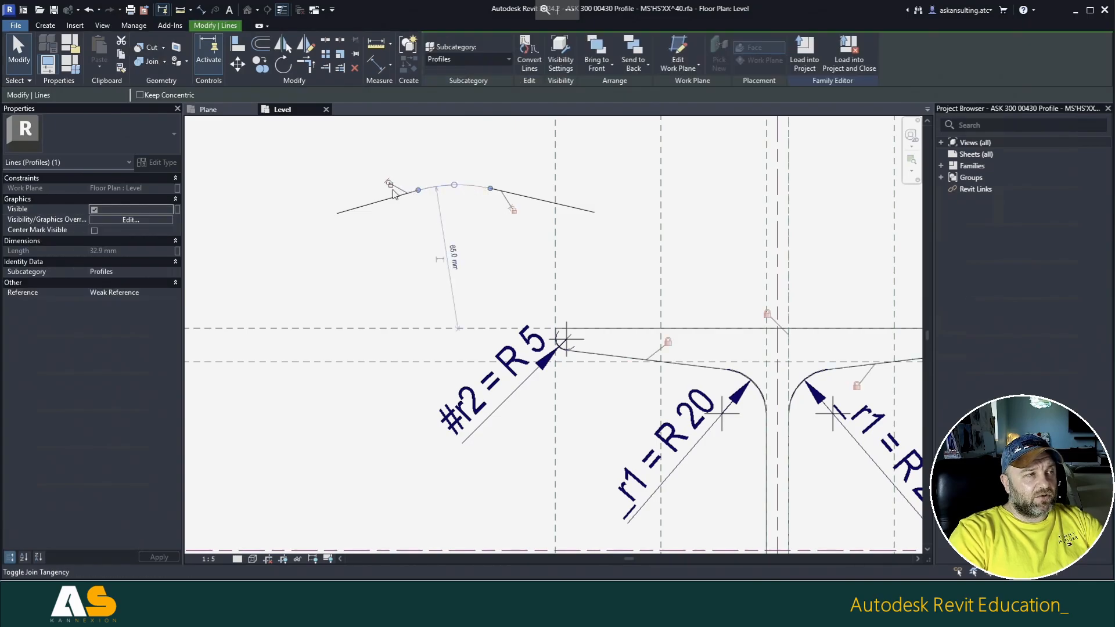
click(591, 211)
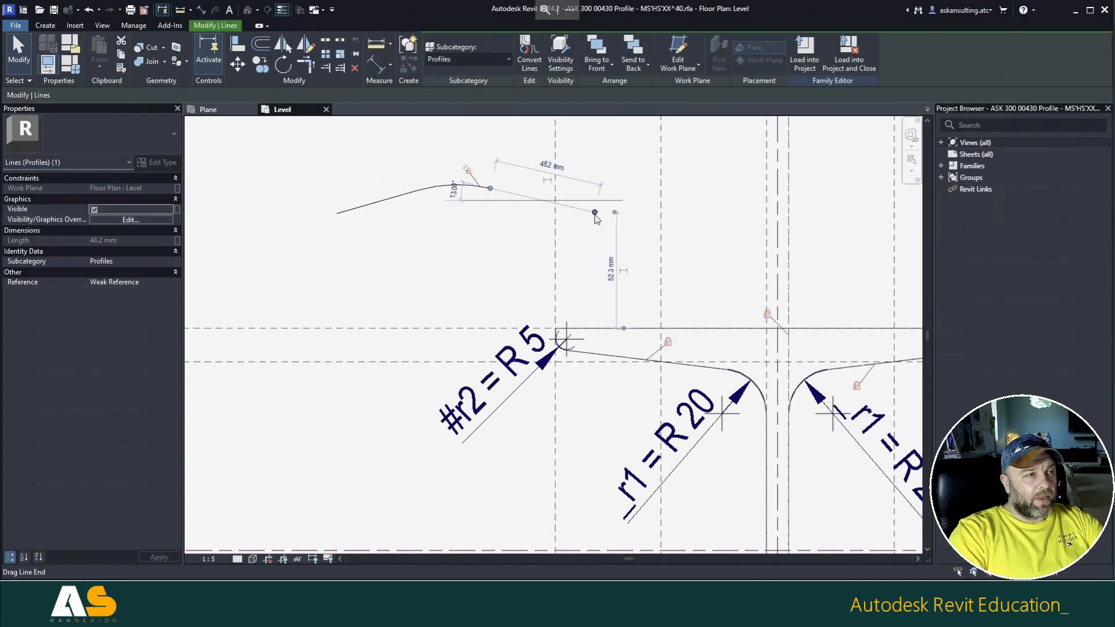
drag(594, 243, 594, 243)
key(Escape)
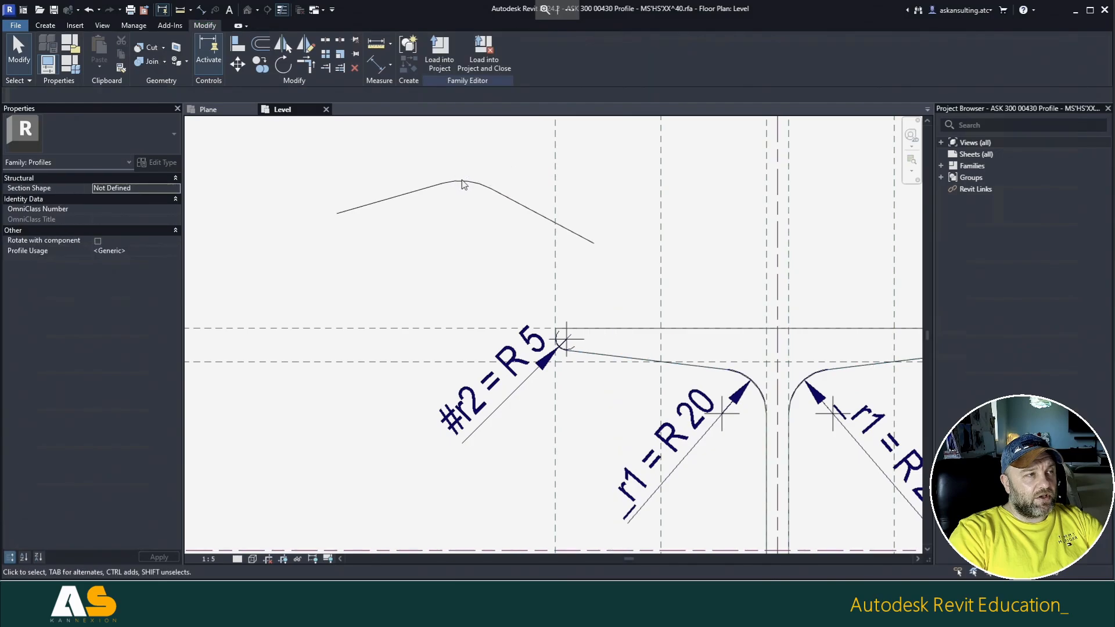
Step: Inspect the test arc's radius and its tangency locks with the adjoining lines
scroll(406, 190, up, 1)
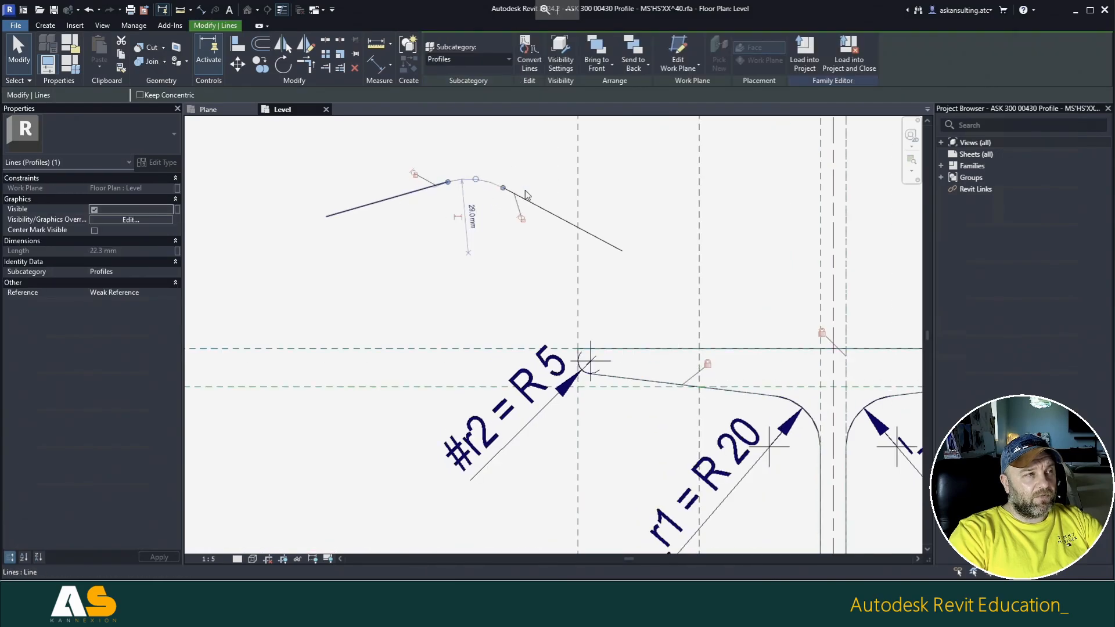
click(556, 203)
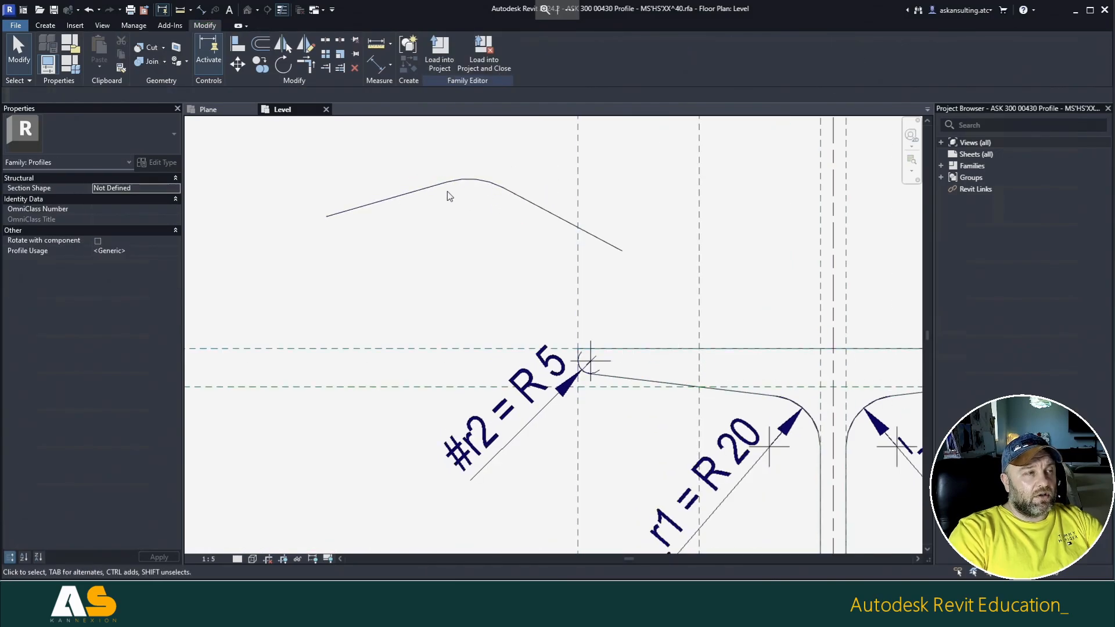
click(460, 181)
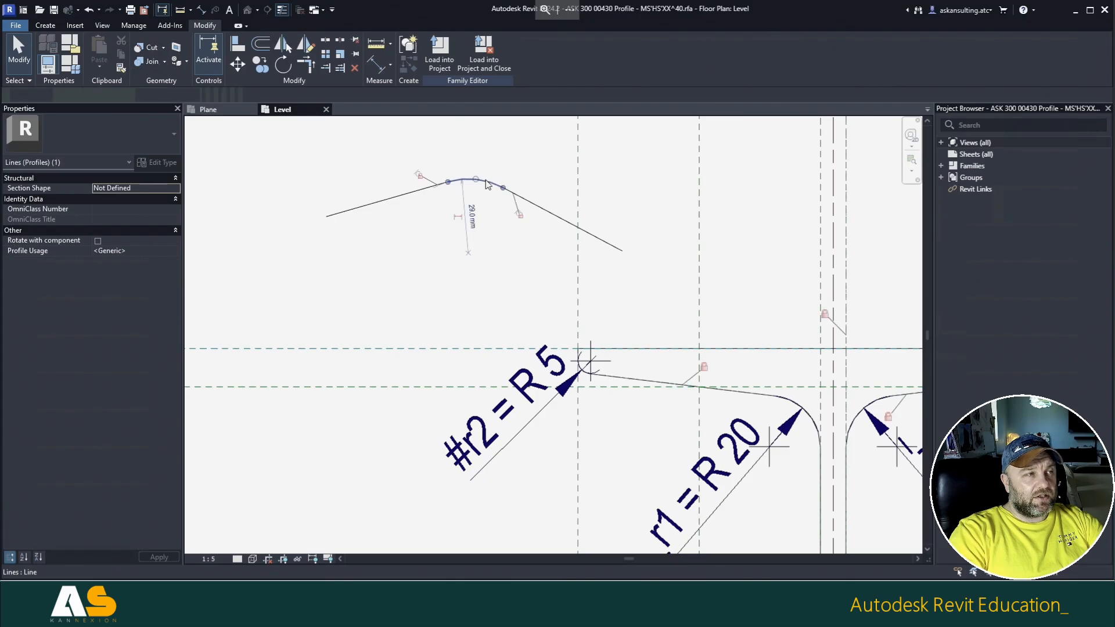
click(519, 264)
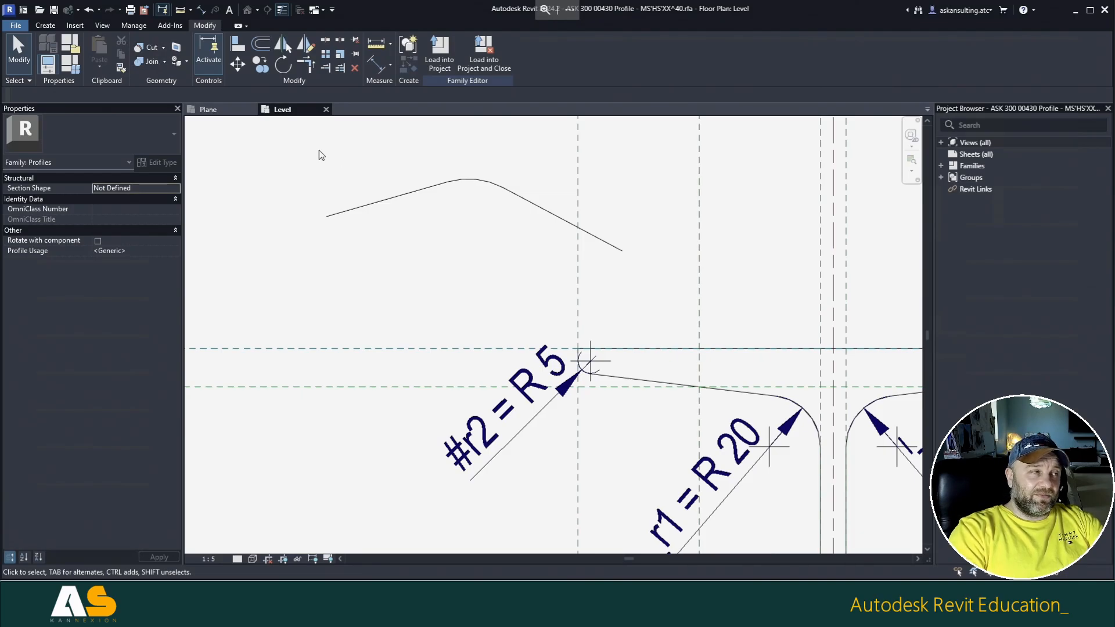
Step: Delete the two test lines and their fillet arc above the profile
drag(303, 152, 714, 320)
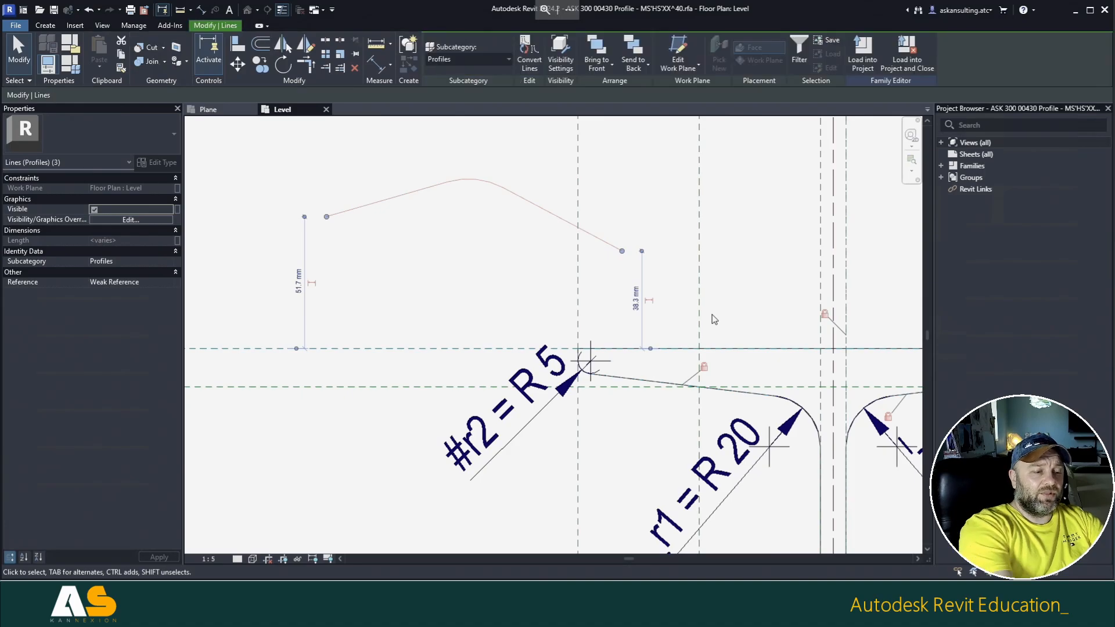
key(Delete)
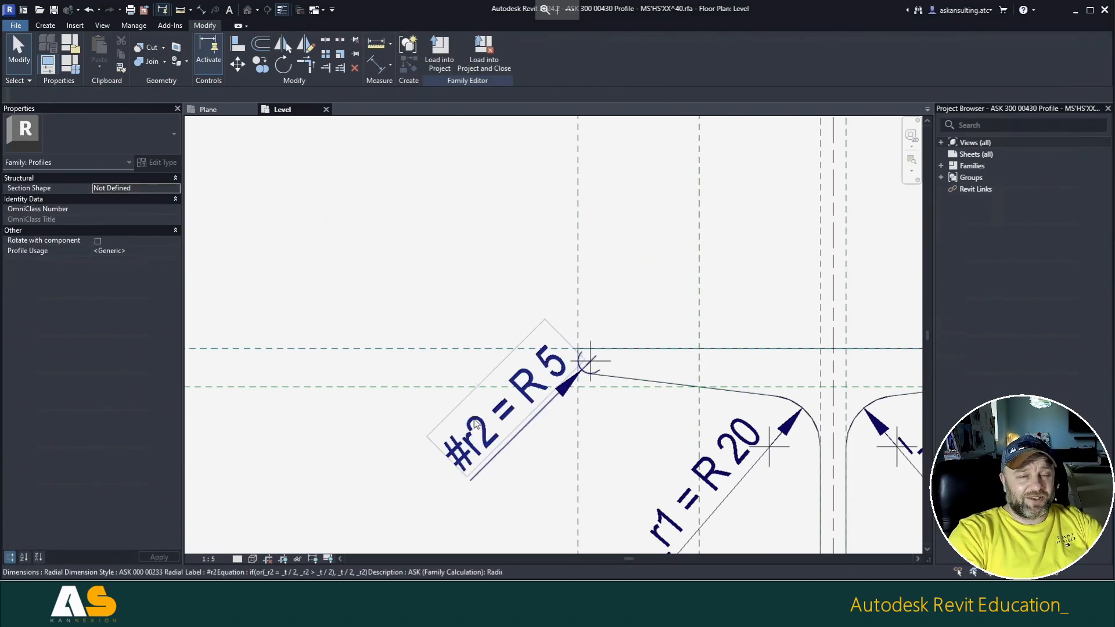
scroll(362, 212, down, 1)
scroll(361, 212, down, 2)
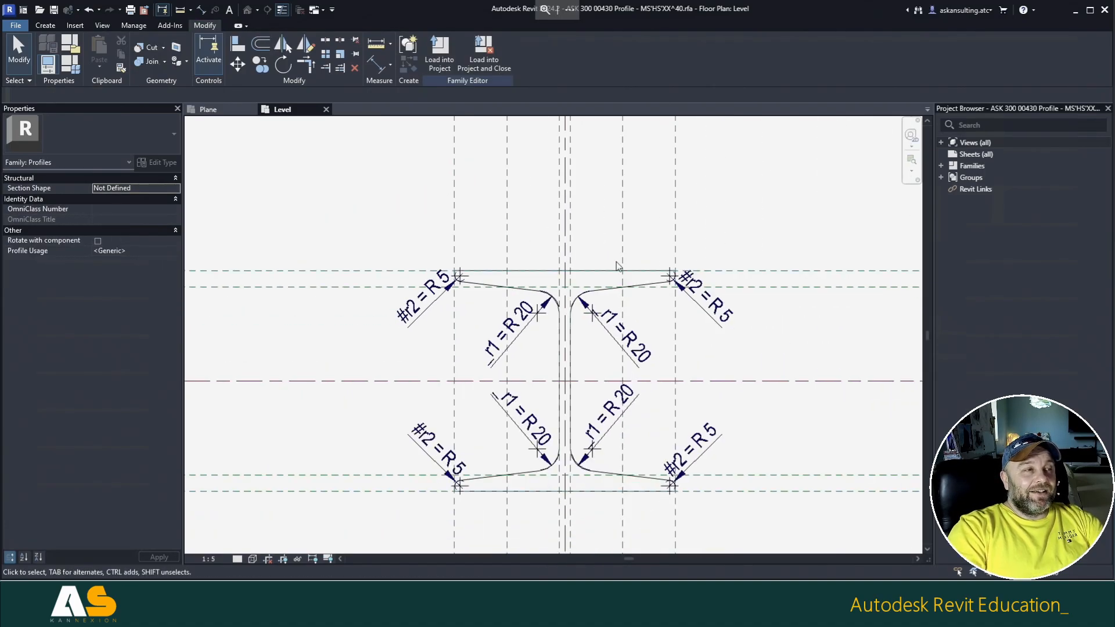
scroll(651, 250, down, 1)
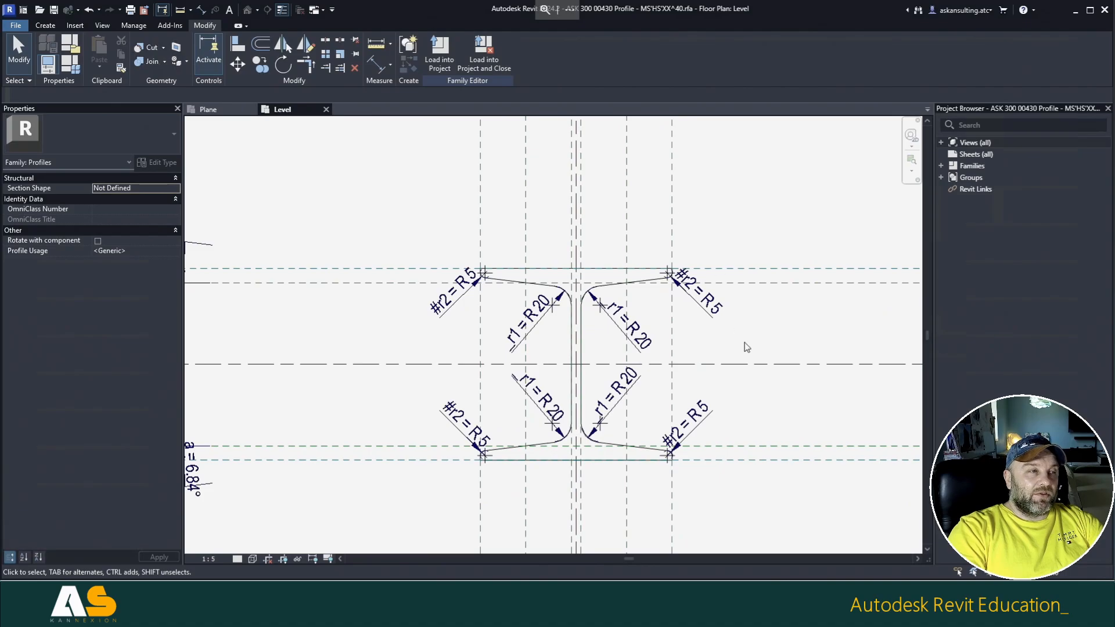
scroll(747, 347, down, 1)
middle_drag(416, 348, 462, 316)
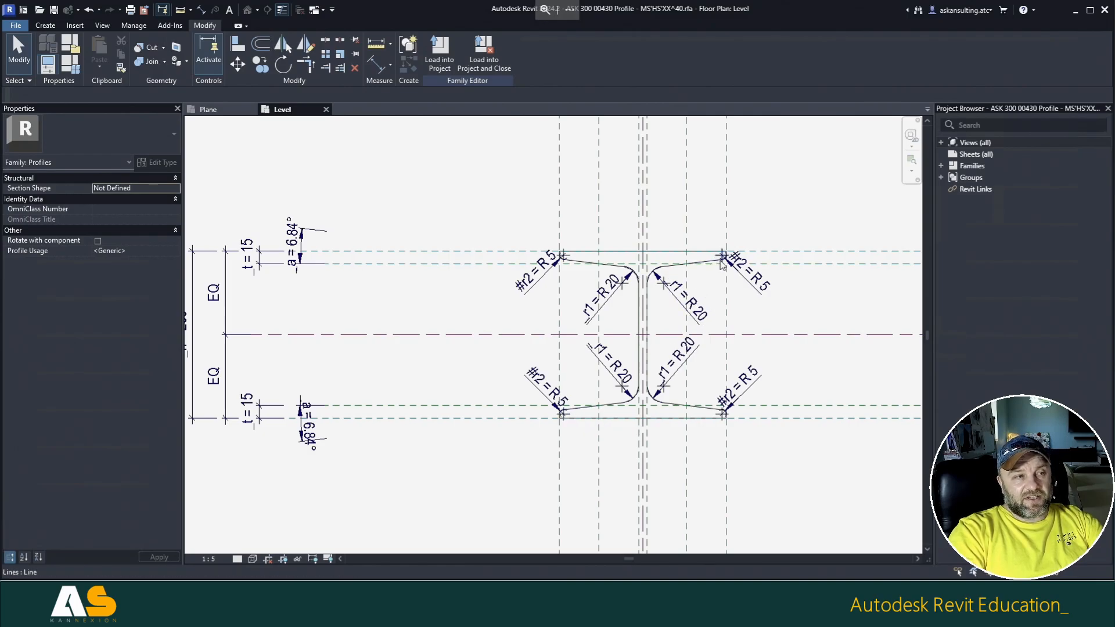
Step: Browse for a file to open in the Revit 2015 library folder under 01 Libraries on the LIB (L:) drive
click(39, 10)
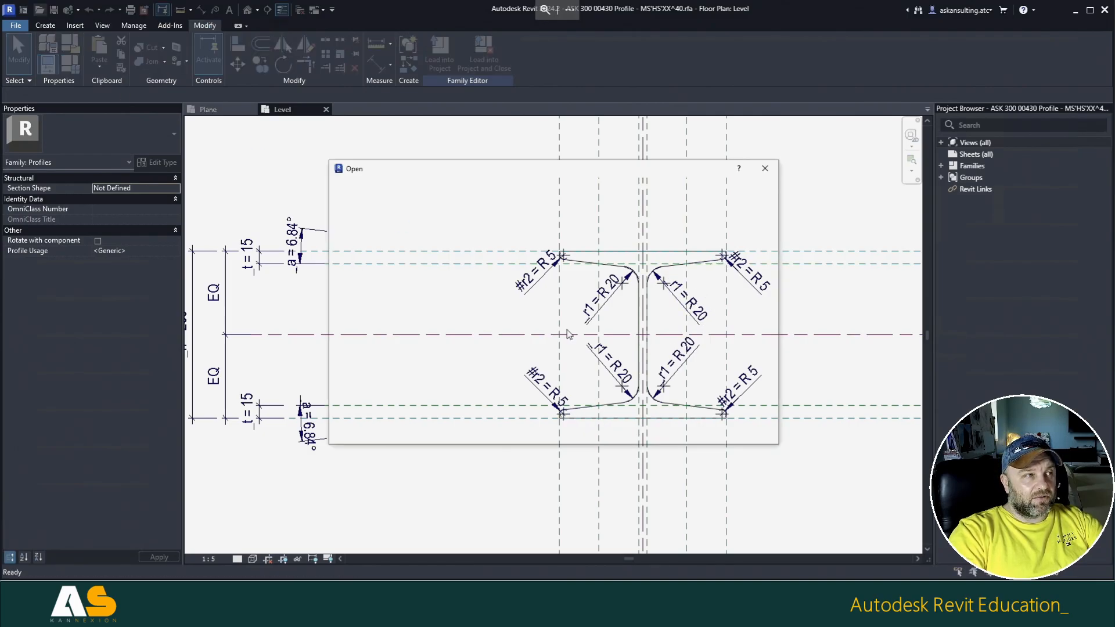
click(472, 190)
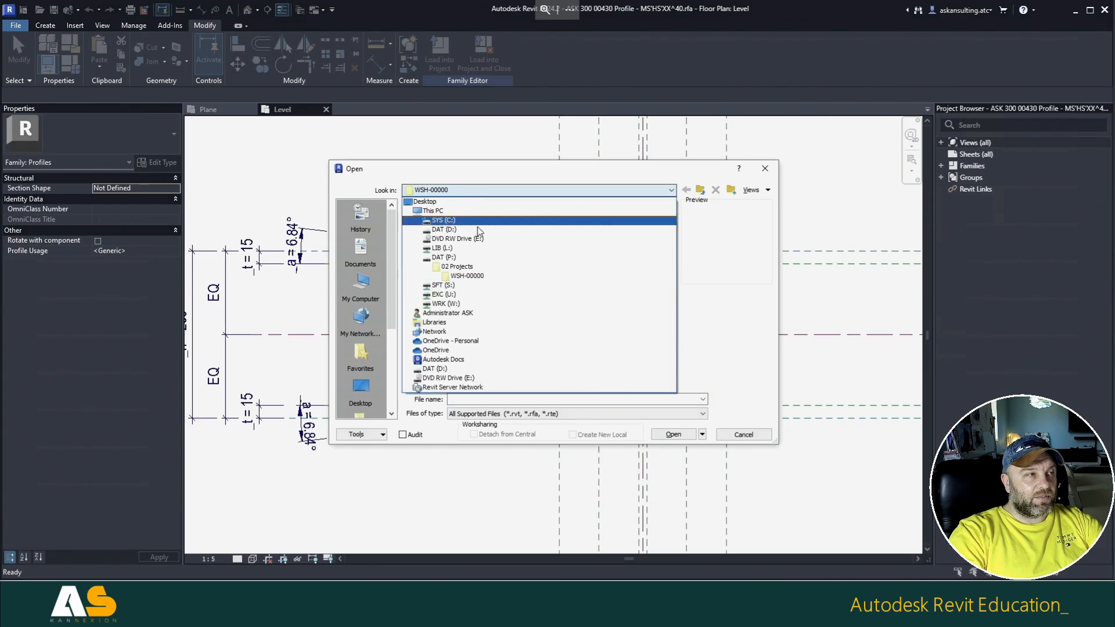
click(464, 248)
double_click(434, 231)
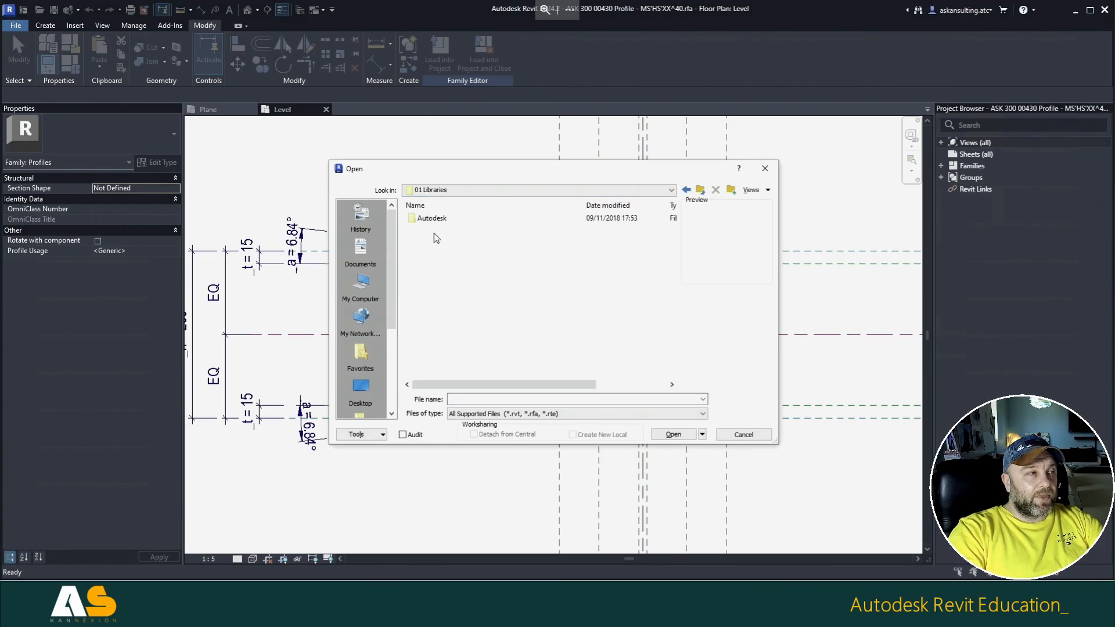
click(434, 221)
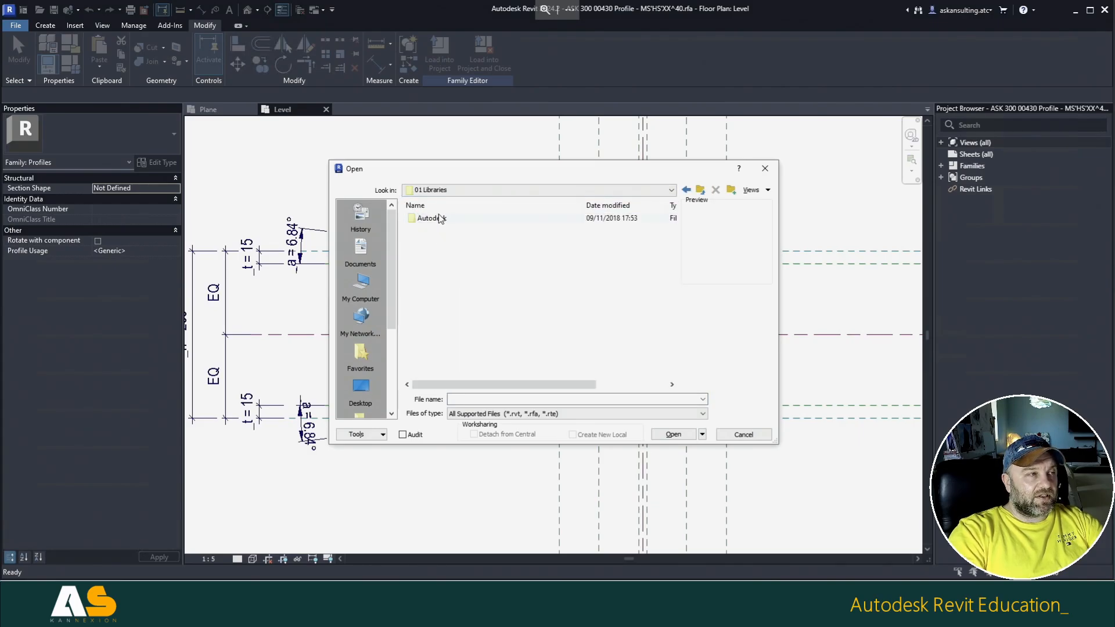
double_click(437, 219)
double_click(429, 229)
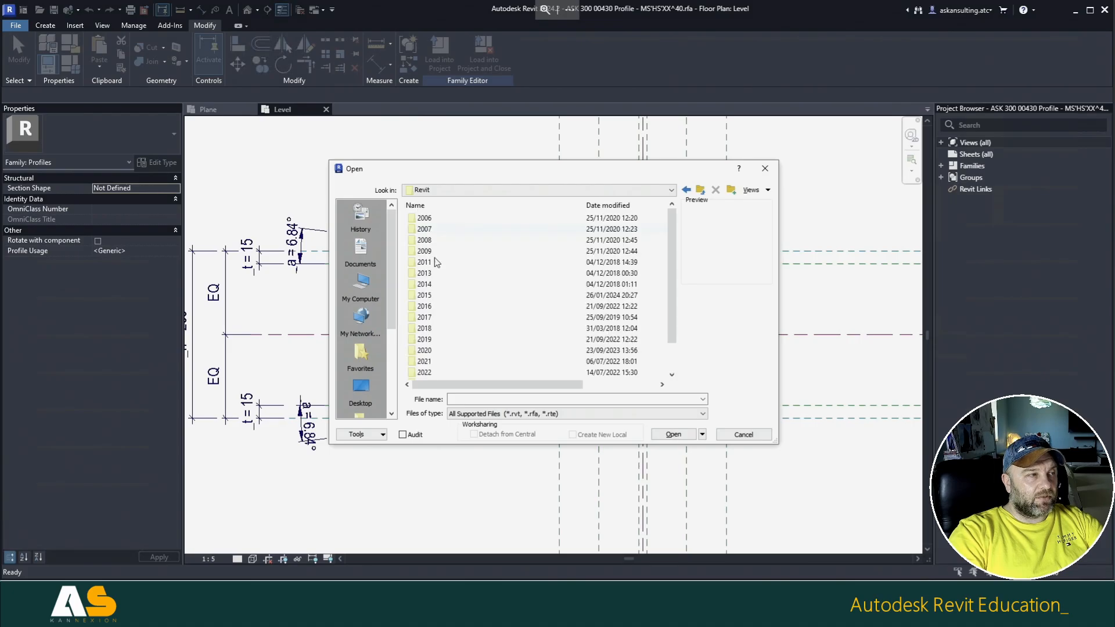
double_click(425, 295)
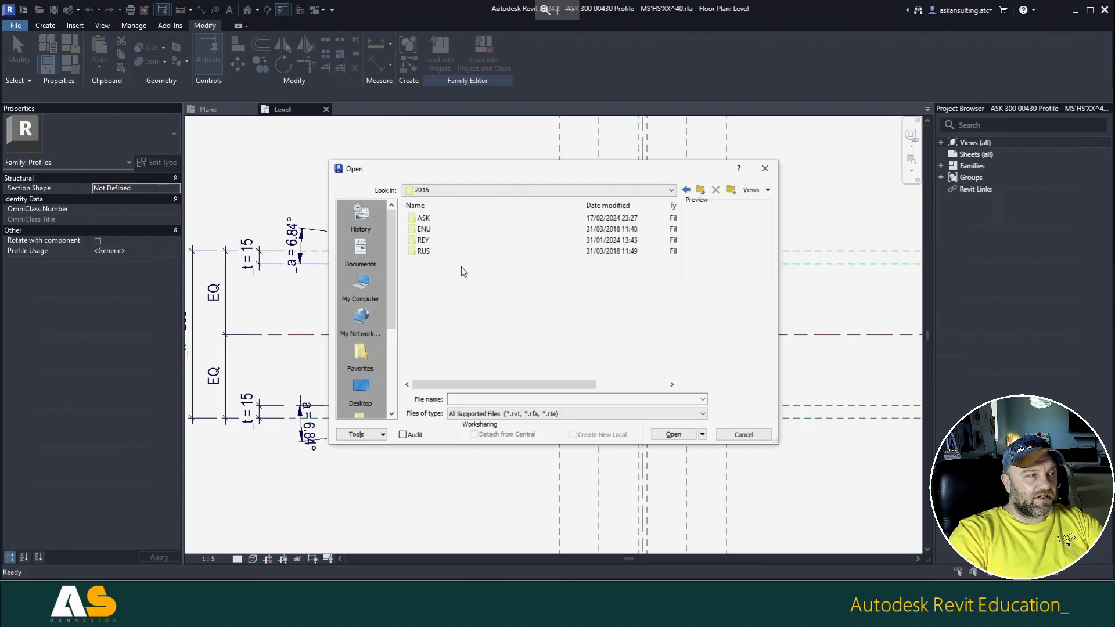
Step: Open the family ASK 302 0040 Профиль - DT (ГОСТ 8239-89).rfa from the ASK structural metal profiles folder, ASK 302 0040 Металлические
double_click(430, 219)
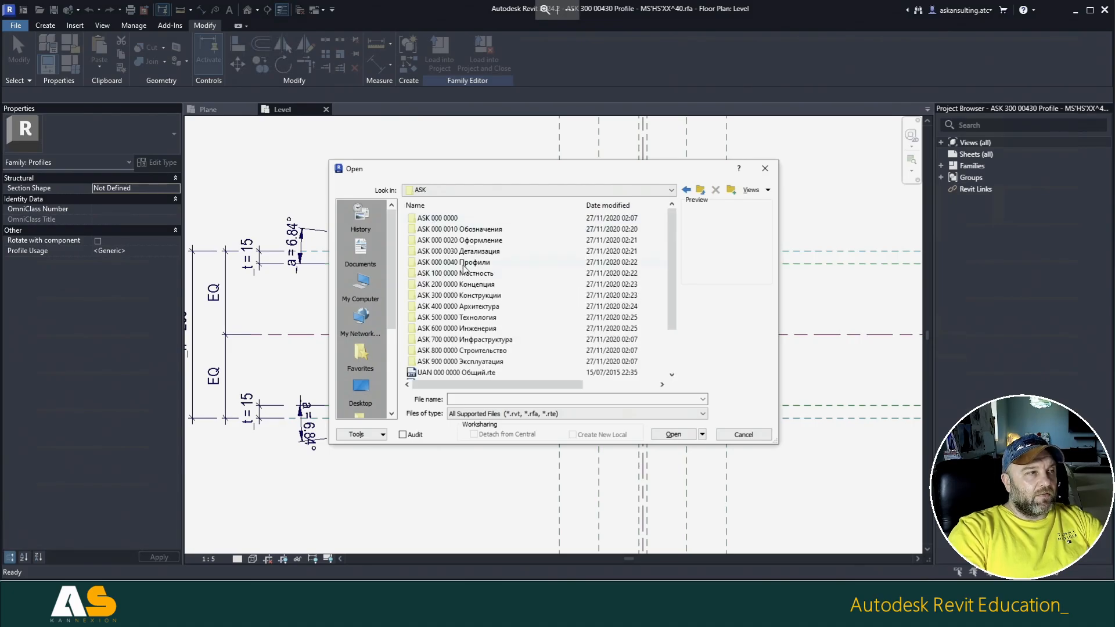
double_click(463, 295)
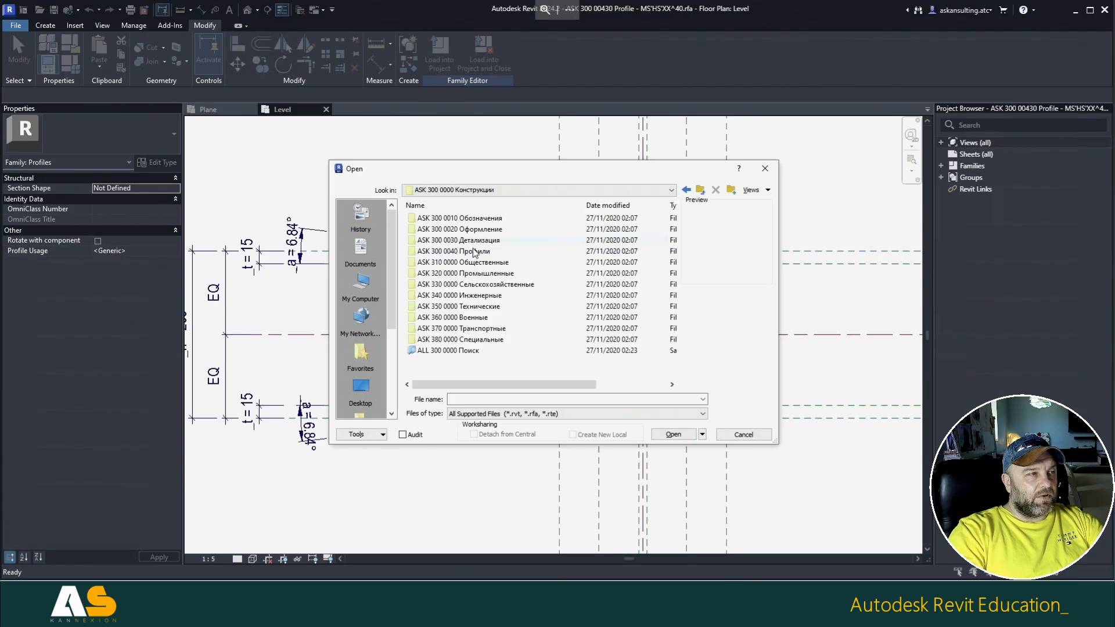
double_click(474, 251)
double_click(476, 231)
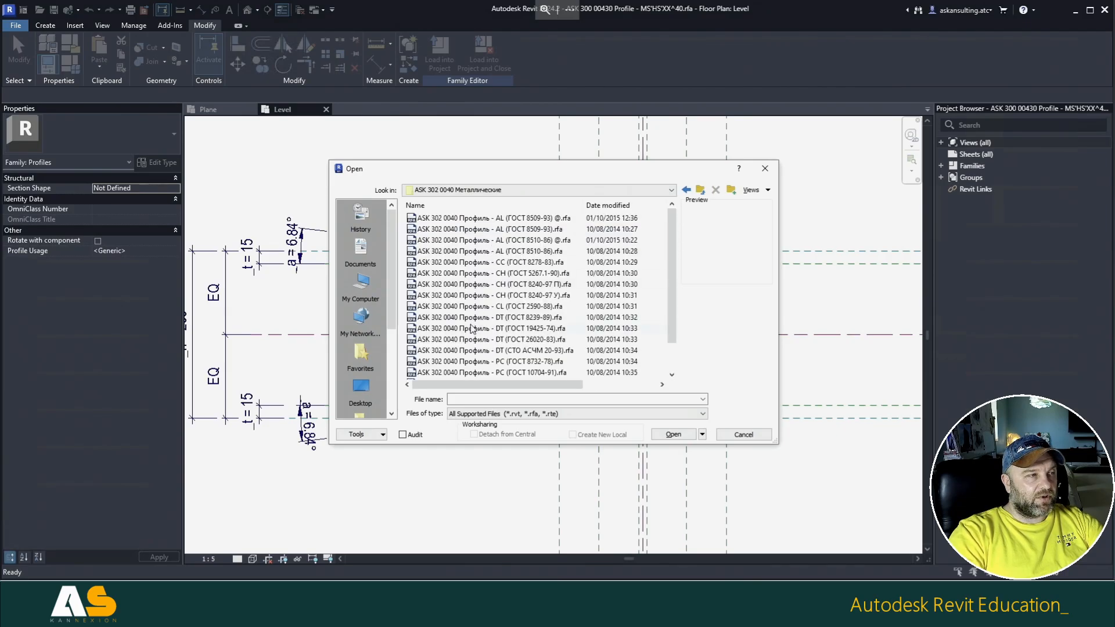
click(473, 317)
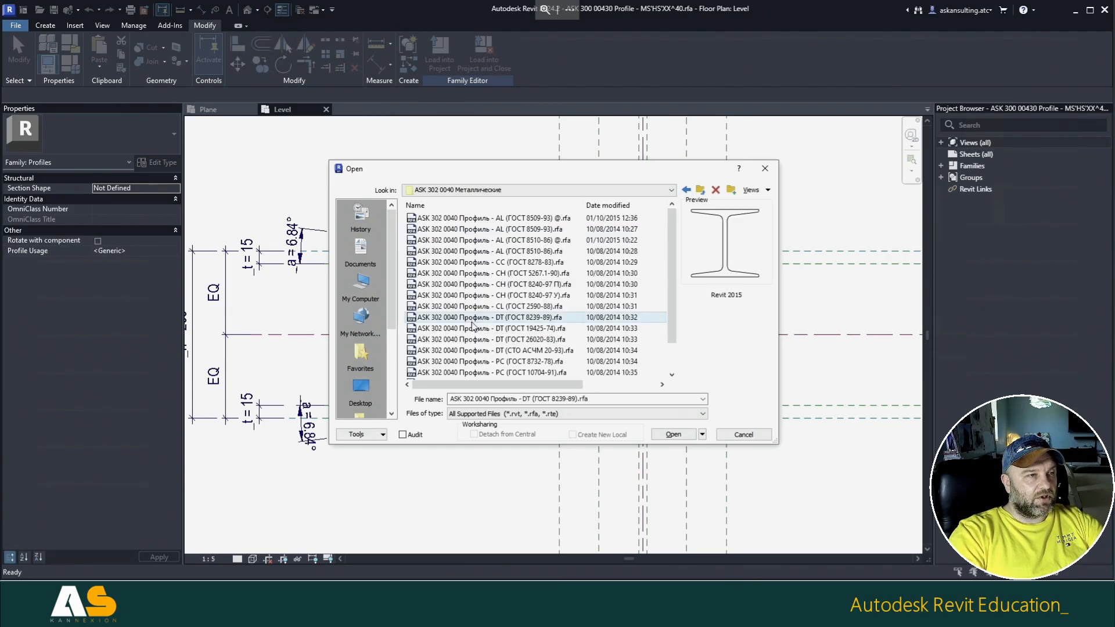
click(672, 436)
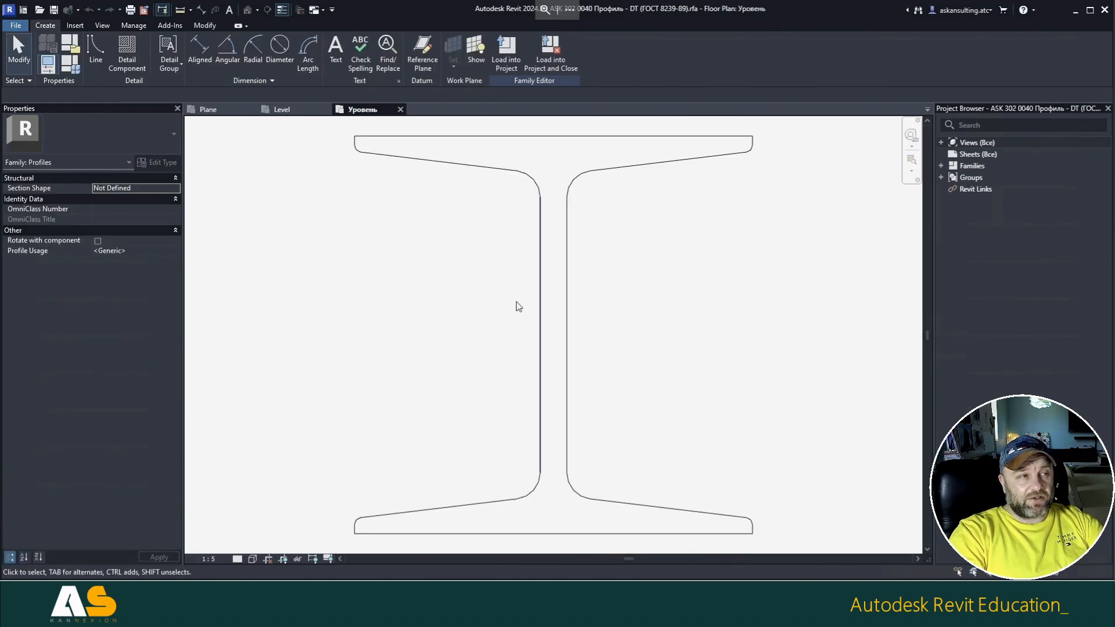
Step: Turn on the display of annotation categories in the profile family's Уровень floor plan
key(v)
key(v)
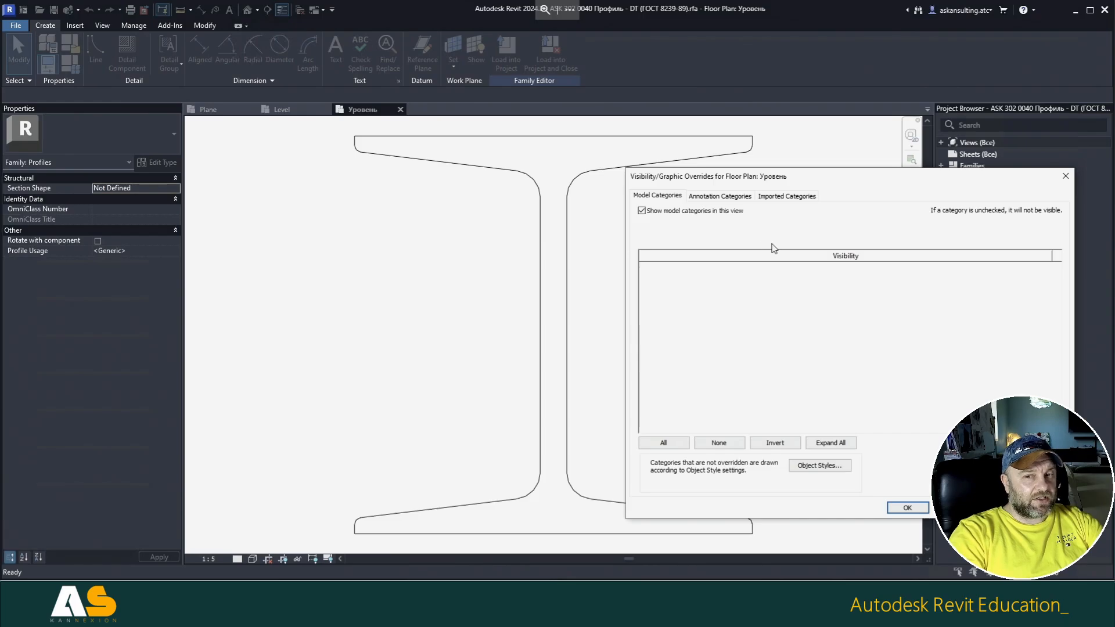
click(721, 196)
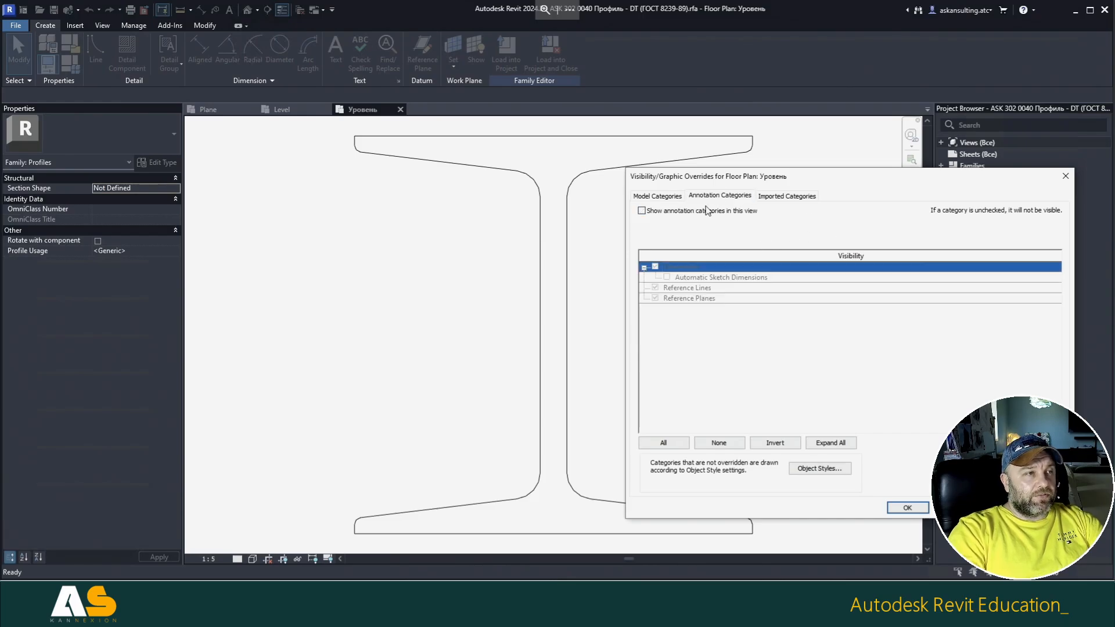
click(665, 215)
click(908, 507)
Step: Examine the I-profile's radius, angle and L1/L2 dimensions, and review the related parameters and formulas in its family types
scroll(686, 292, down, 2)
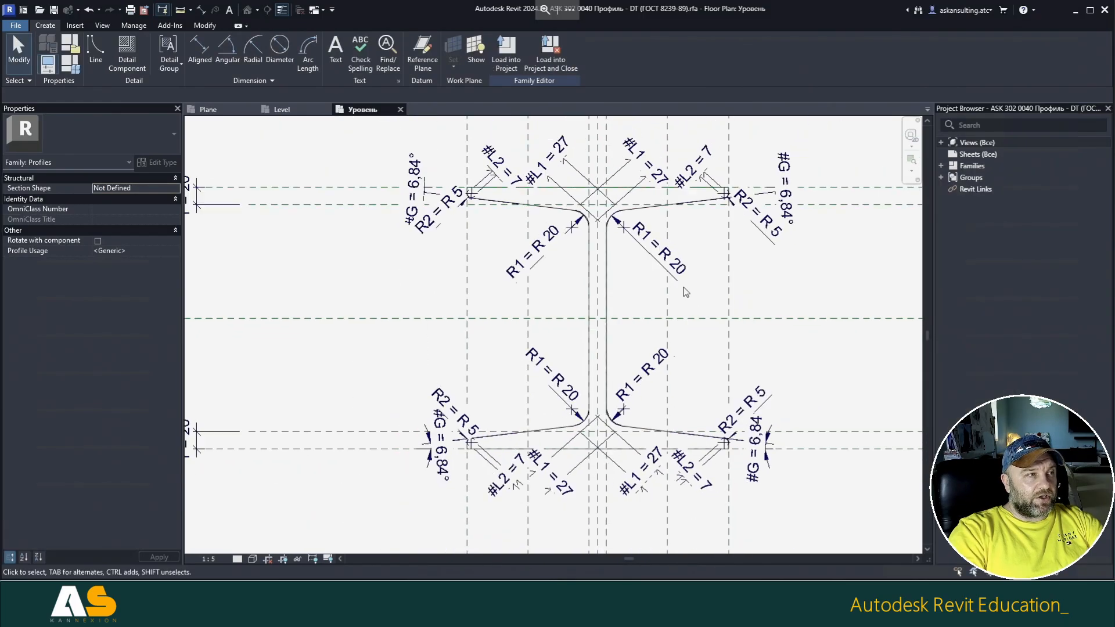
scroll(686, 292, down, 1)
scroll(587, 431, up, 3)
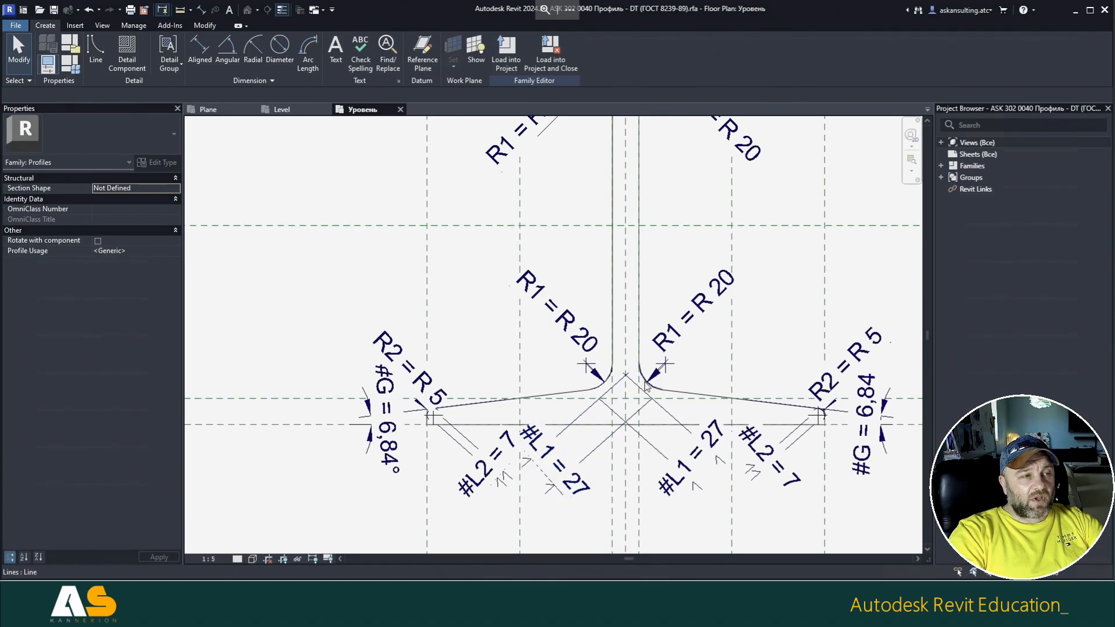
scroll(660, 378, down, 2)
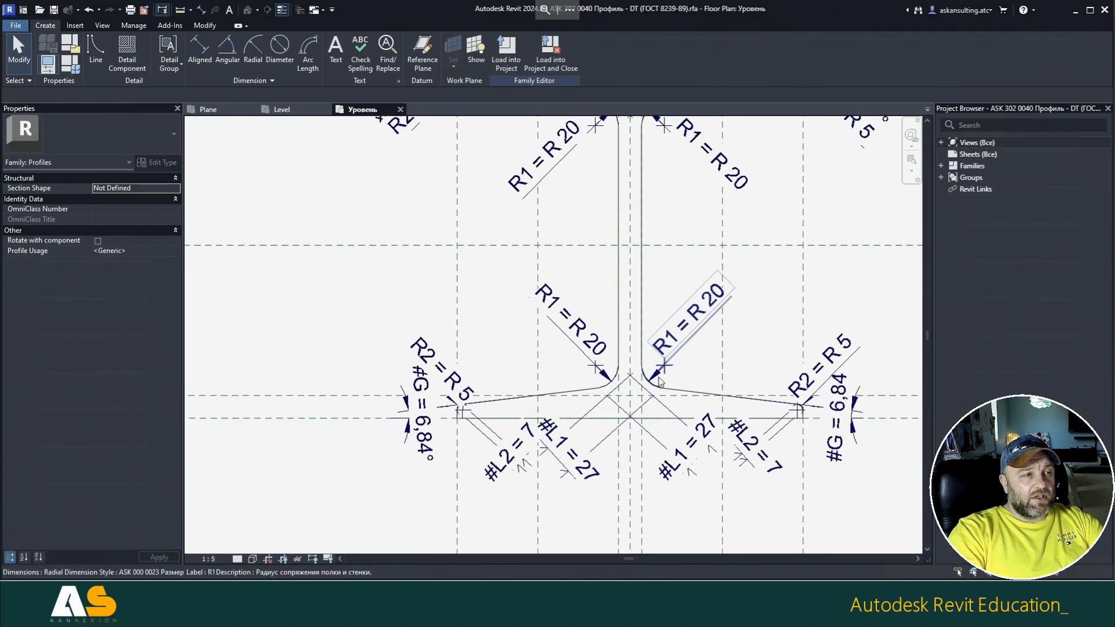
middle_drag(530, 281, 521, 364)
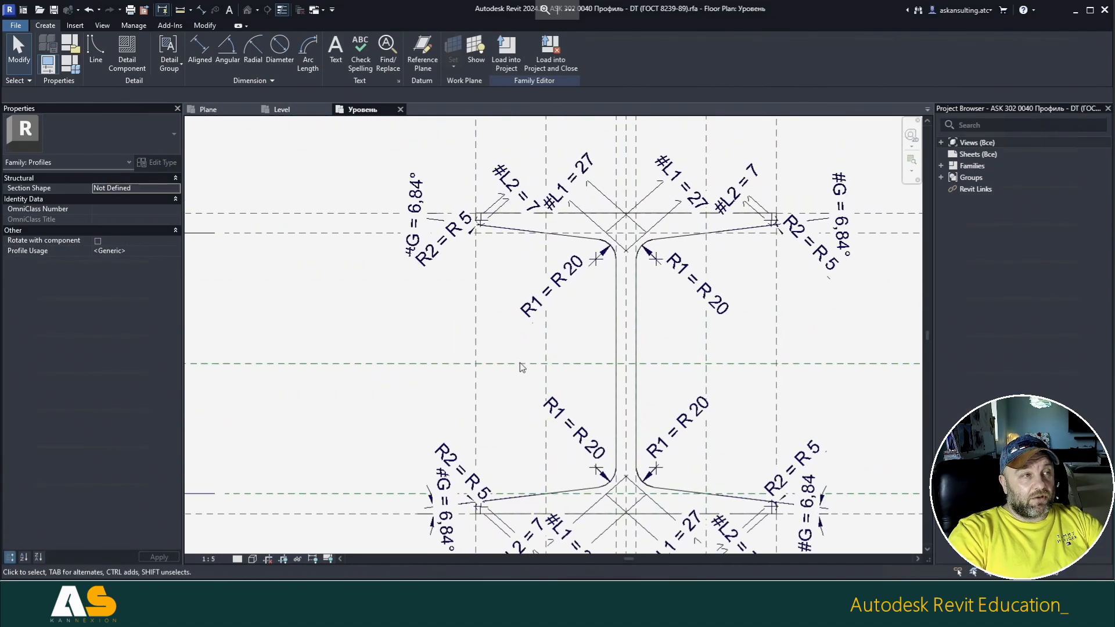
scroll(400, 258, down, 4)
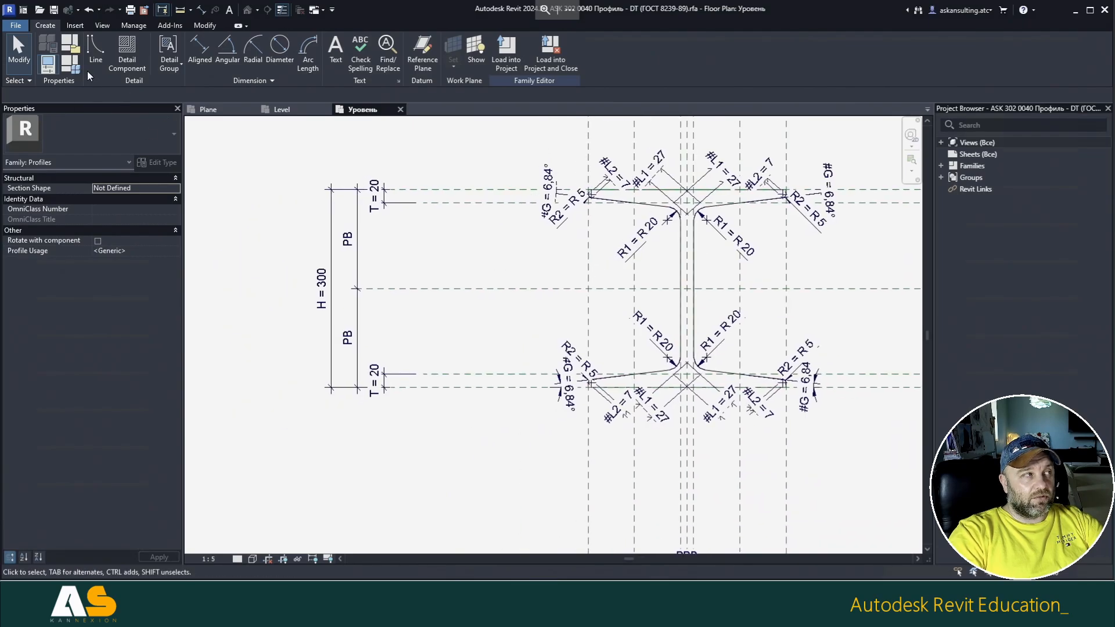
click(71, 65)
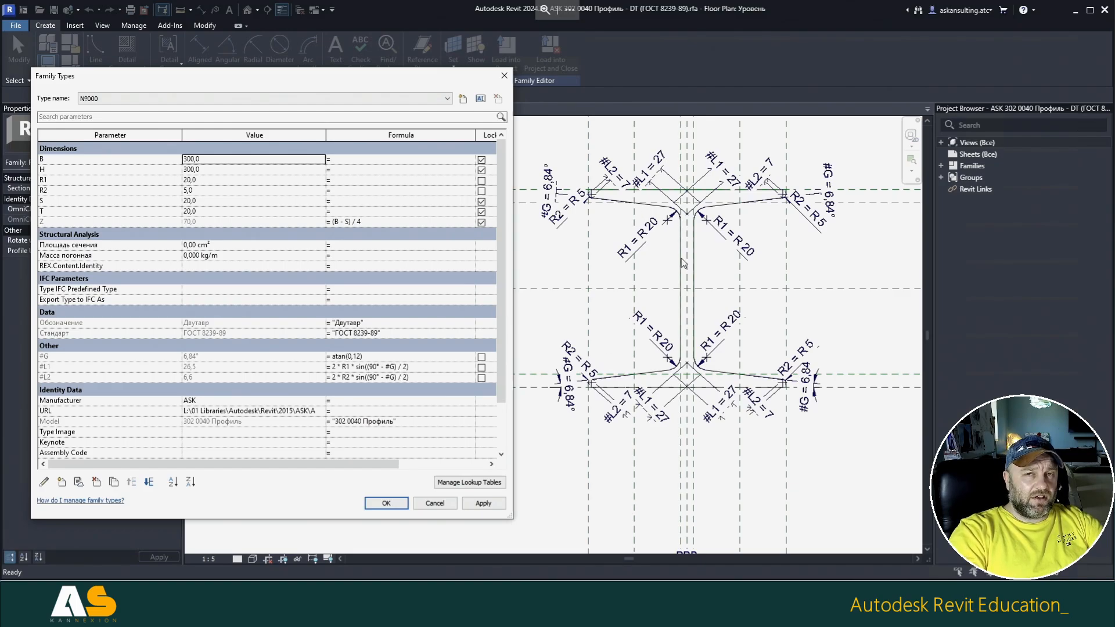
scroll(372, 335, down, 2)
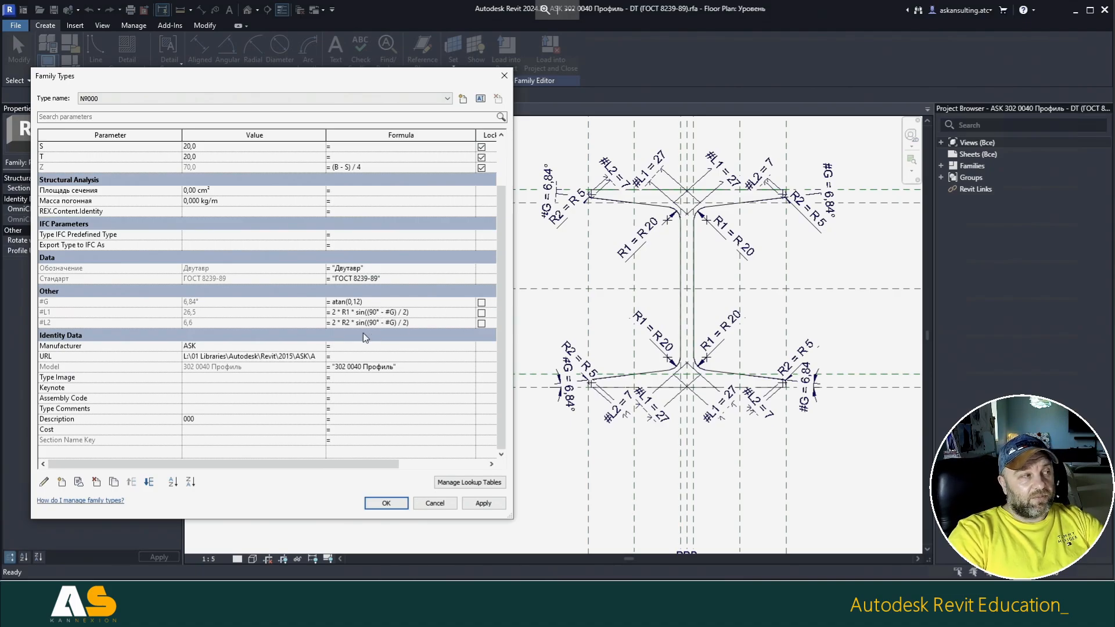
scroll(364, 335, up, 2)
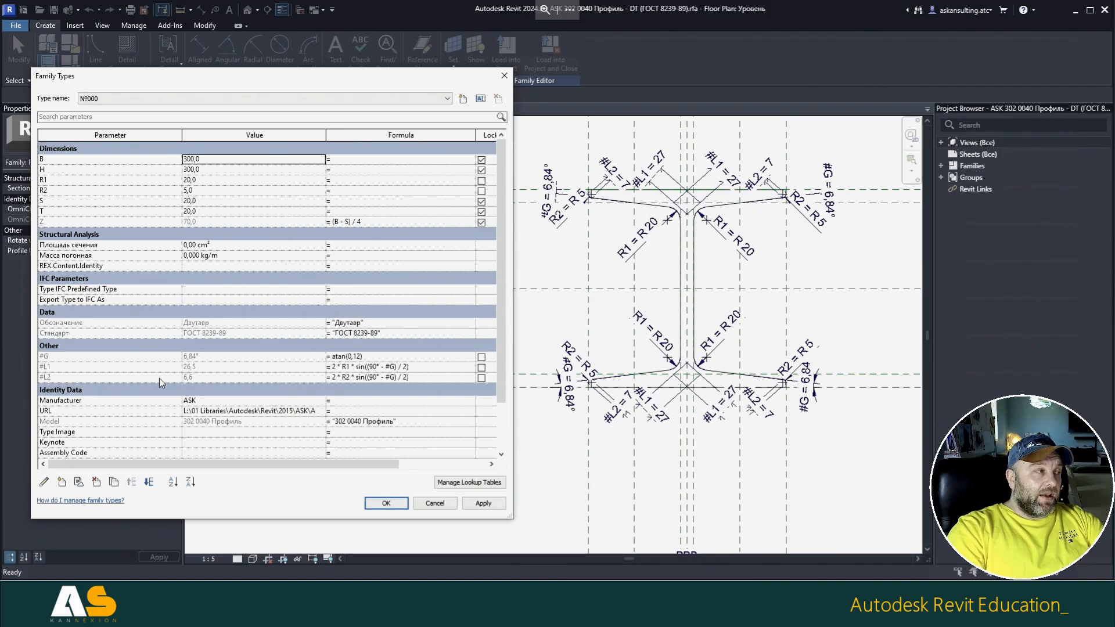
click(442, 506)
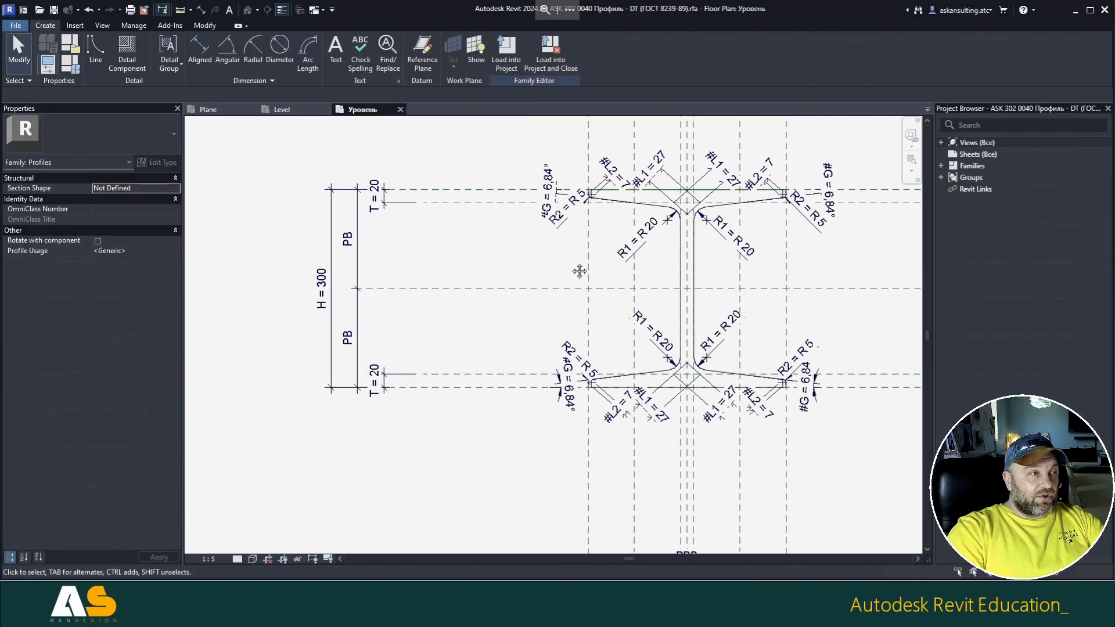
Step: Close the ГОСТ 8239-89 profile family and the MS'HS'XX^40 profile family, returning to the beam family's plan
middle_drag(579, 271, 467, 279)
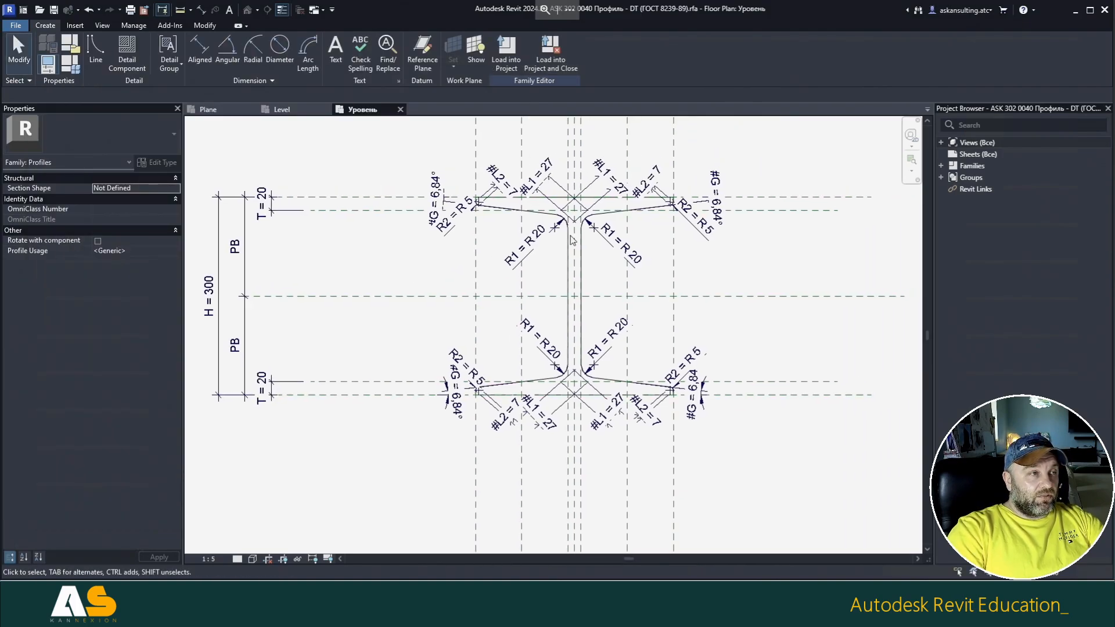
click(400, 109)
click(581, 314)
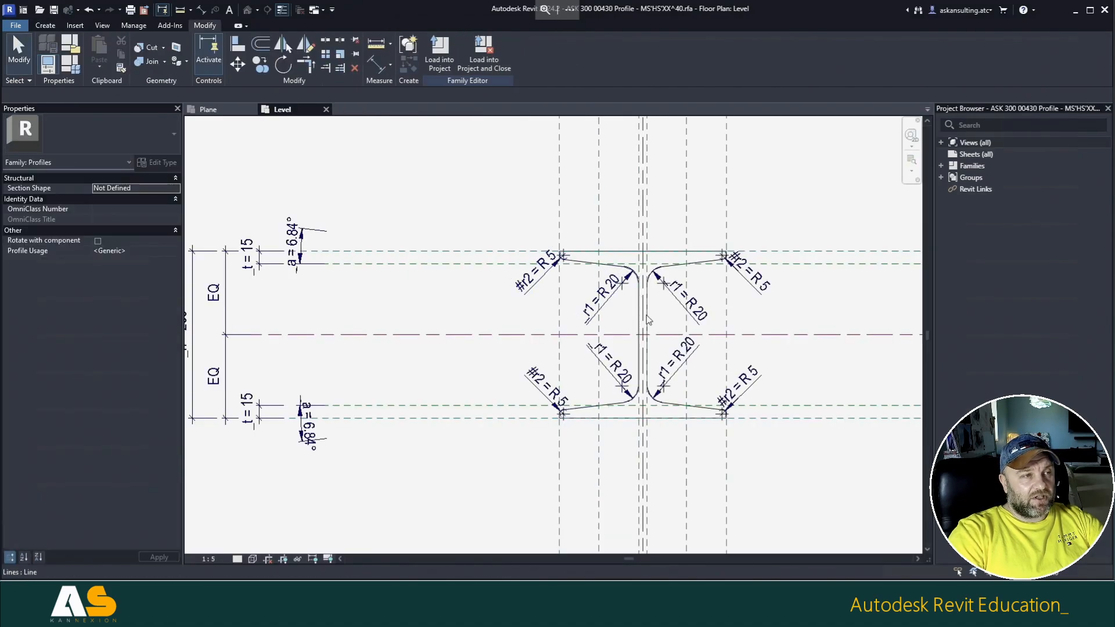
middle_drag(488, 201, 449, 199)
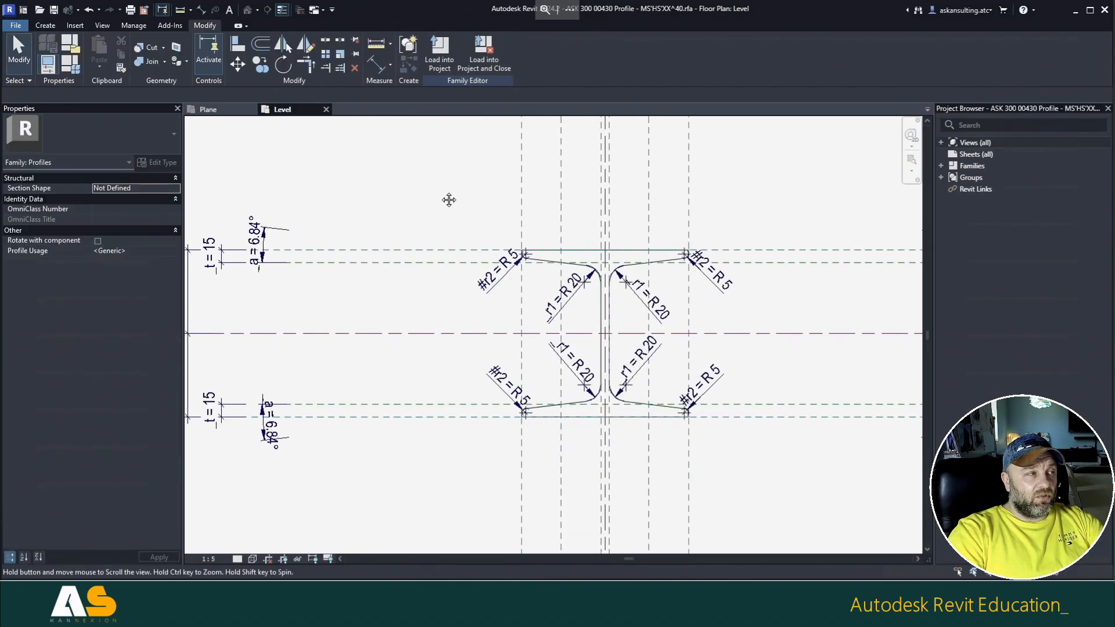
click(327, 110)
click(580, 314)
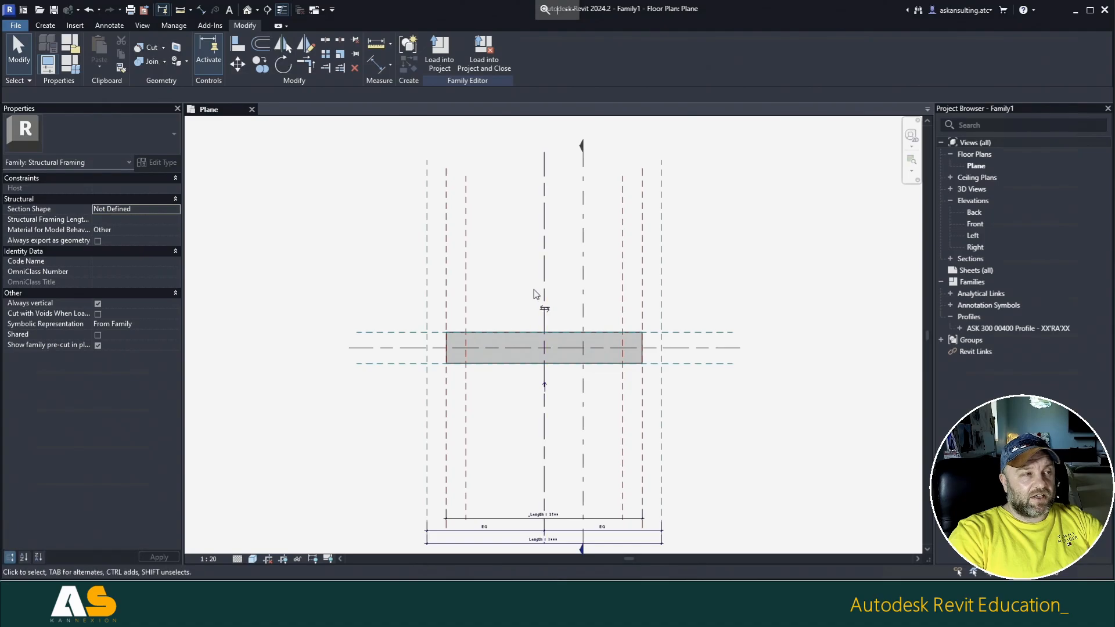
Step: Show the beam family in its 3D view and start reloading the loaded profile family ASK 300 00400 Profile - XX'RA'XX
click(248, 10)
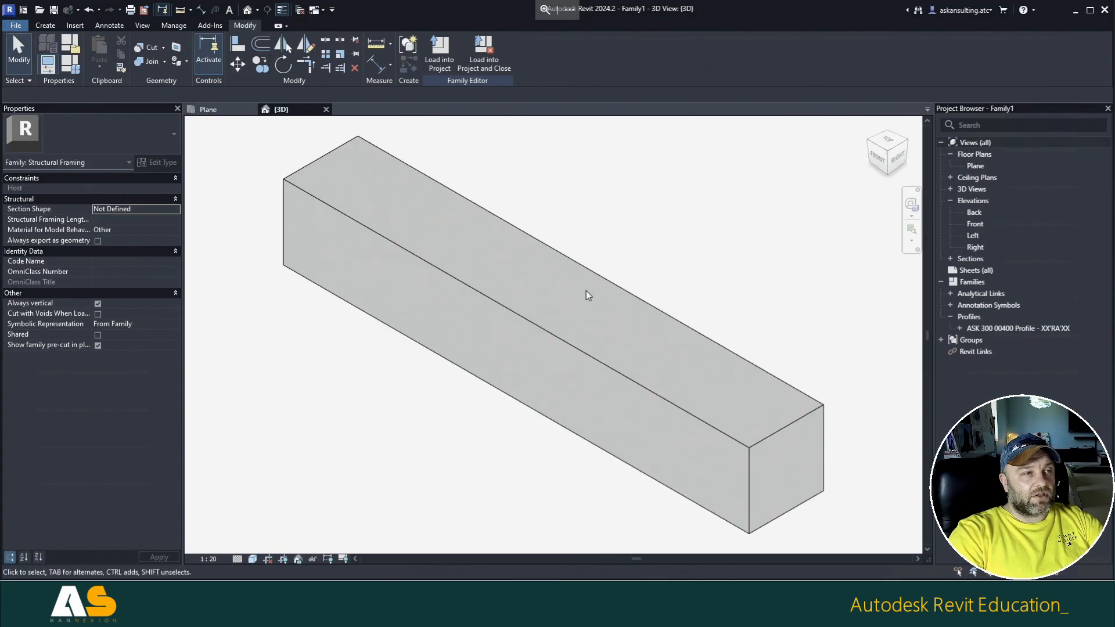
scroll(587, 295, down, 1)
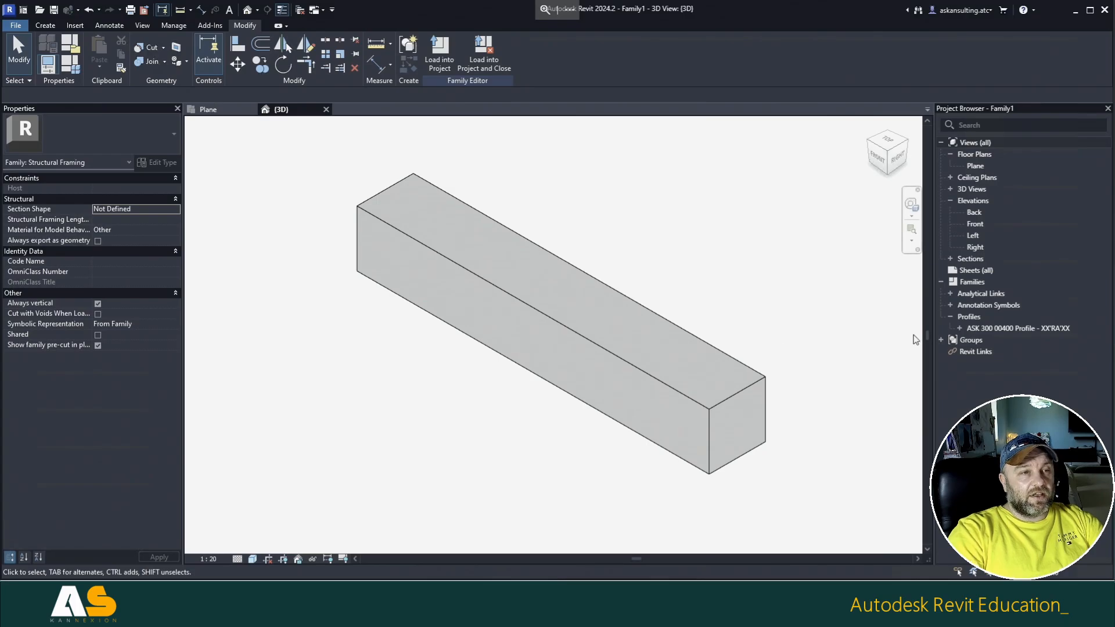
click(1016, 329)
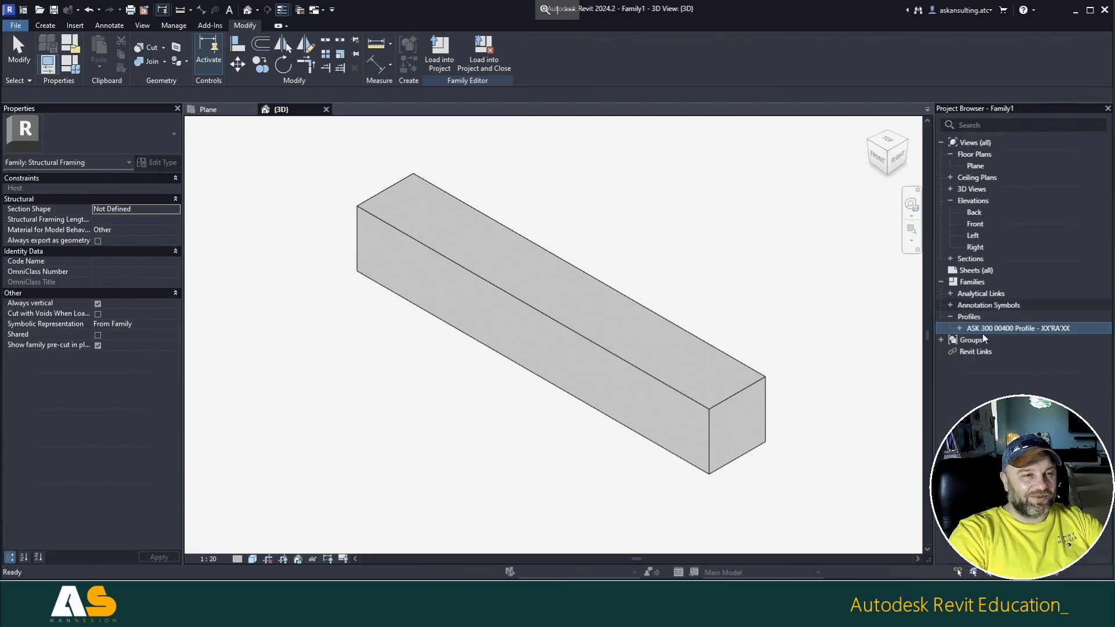
right_click(1016, 329)
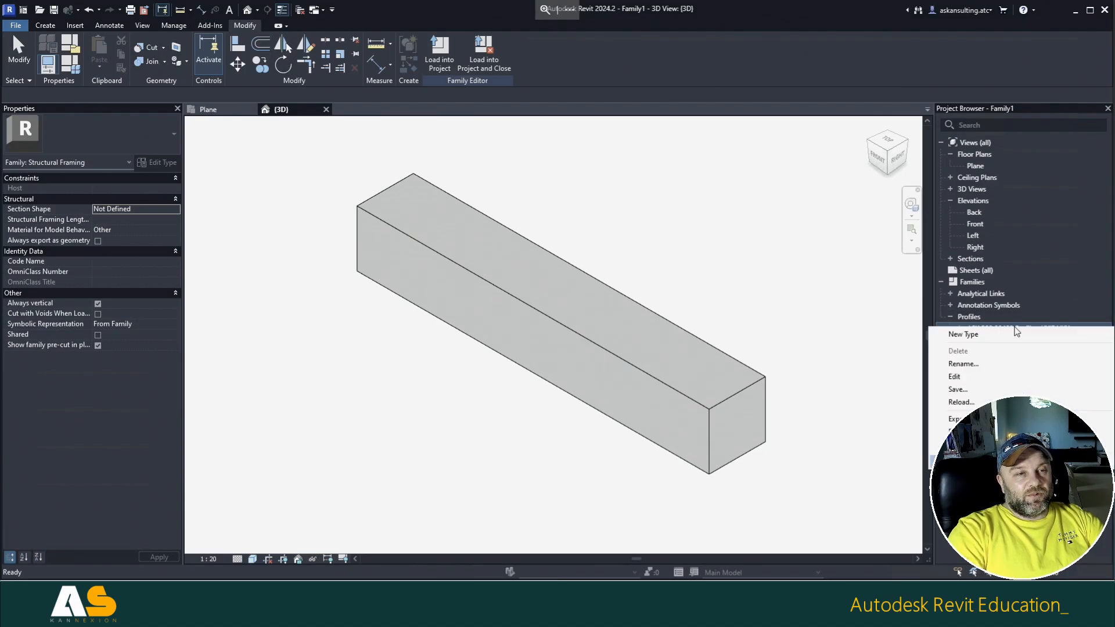
click(962, 402)
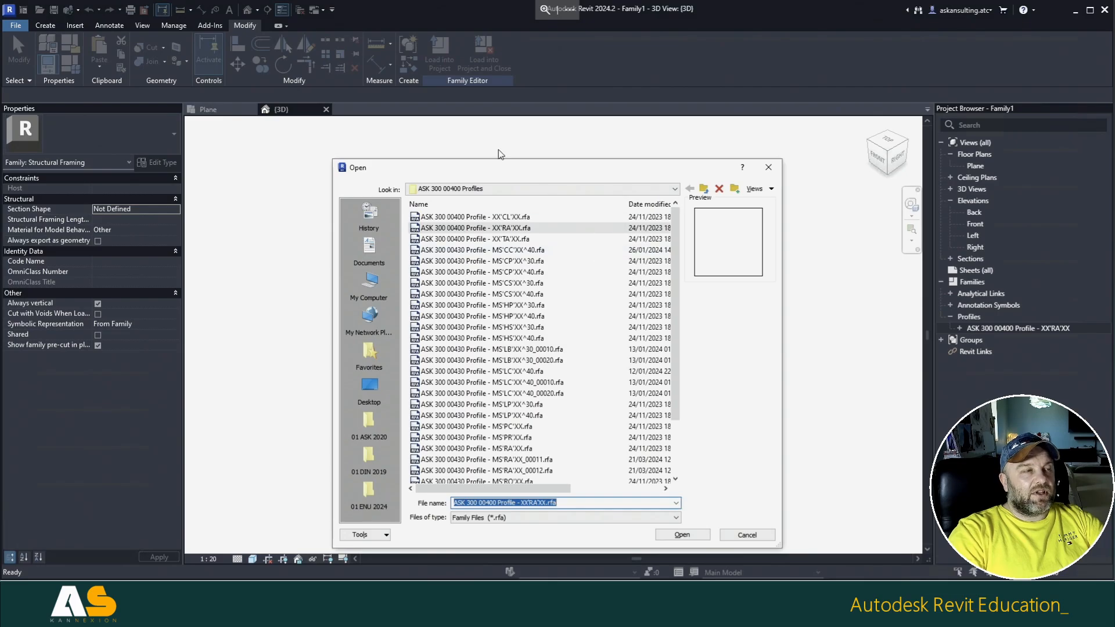
Step: Reload the rectangular profile from ASK 300 00430 Profile - MS'HS'XX^40.rfa, overwriting the existing version and its parameter values
click(516, 188)
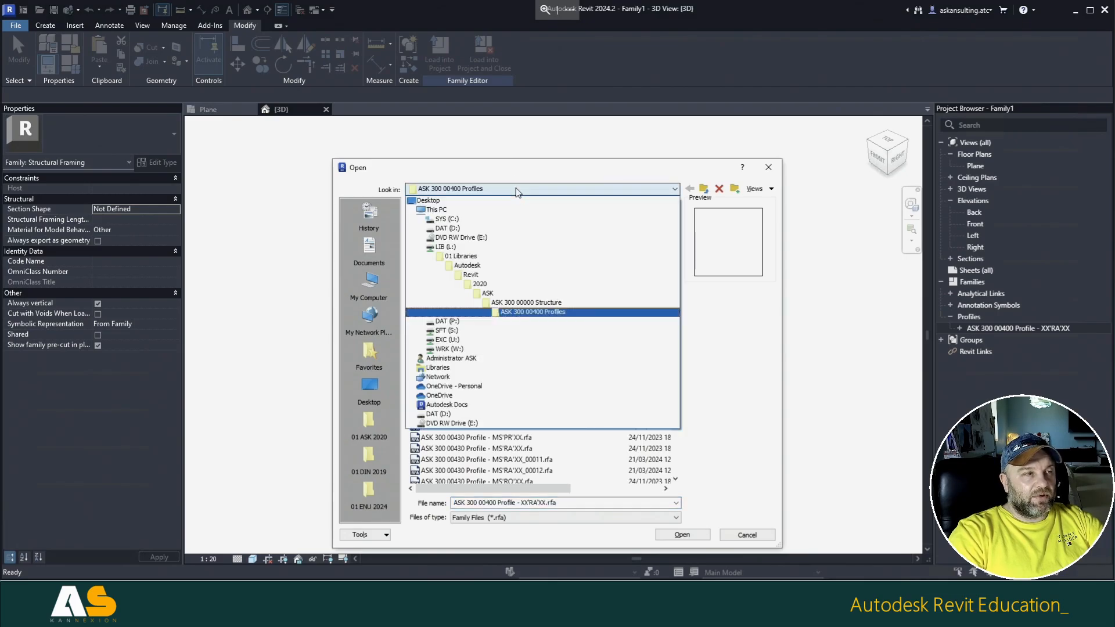
click(517, 190)
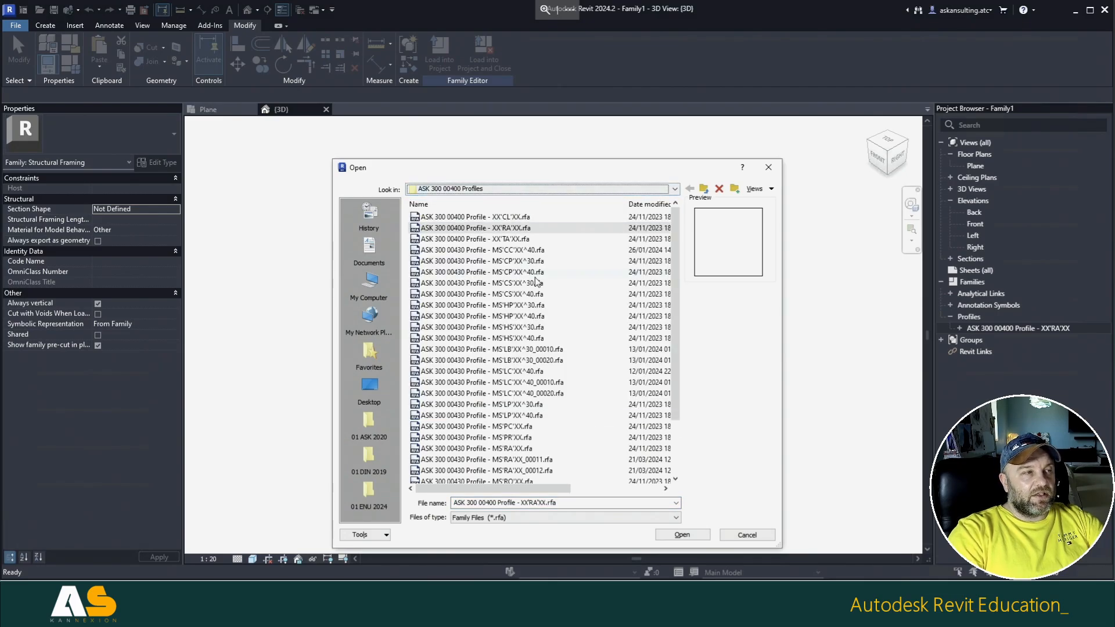
click(508, 307)
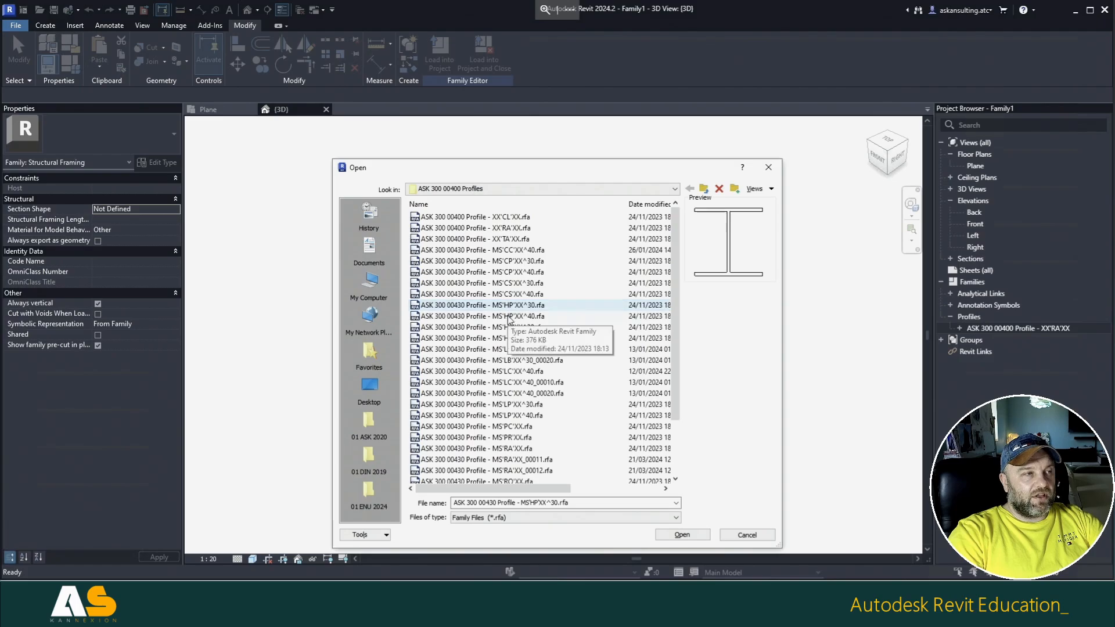
click(509, 317)
click(502, 339)
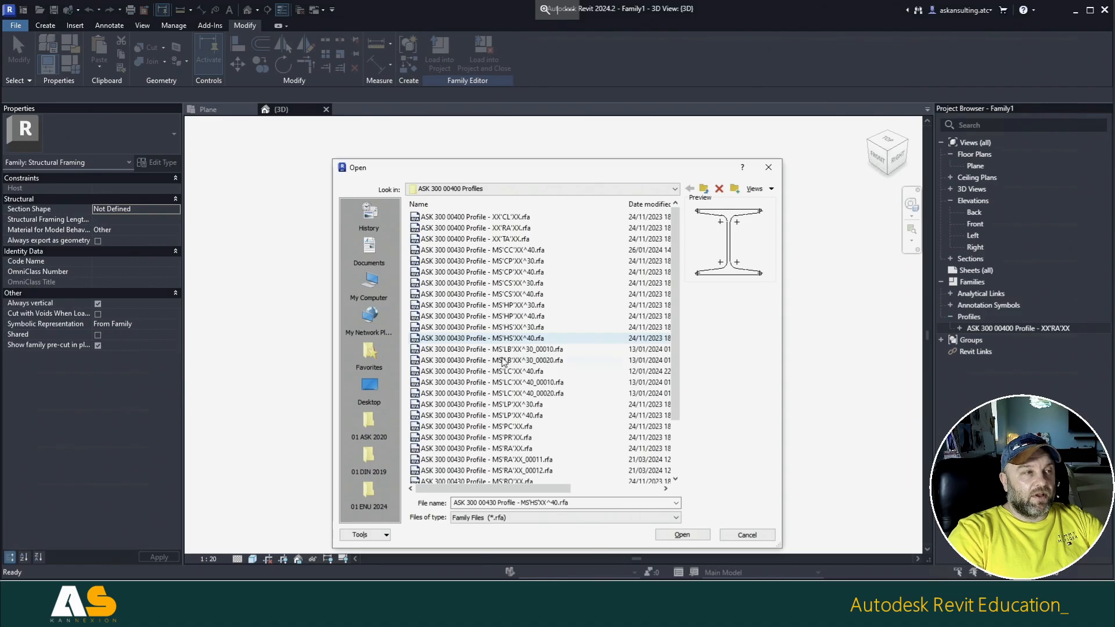
click(686, 535)
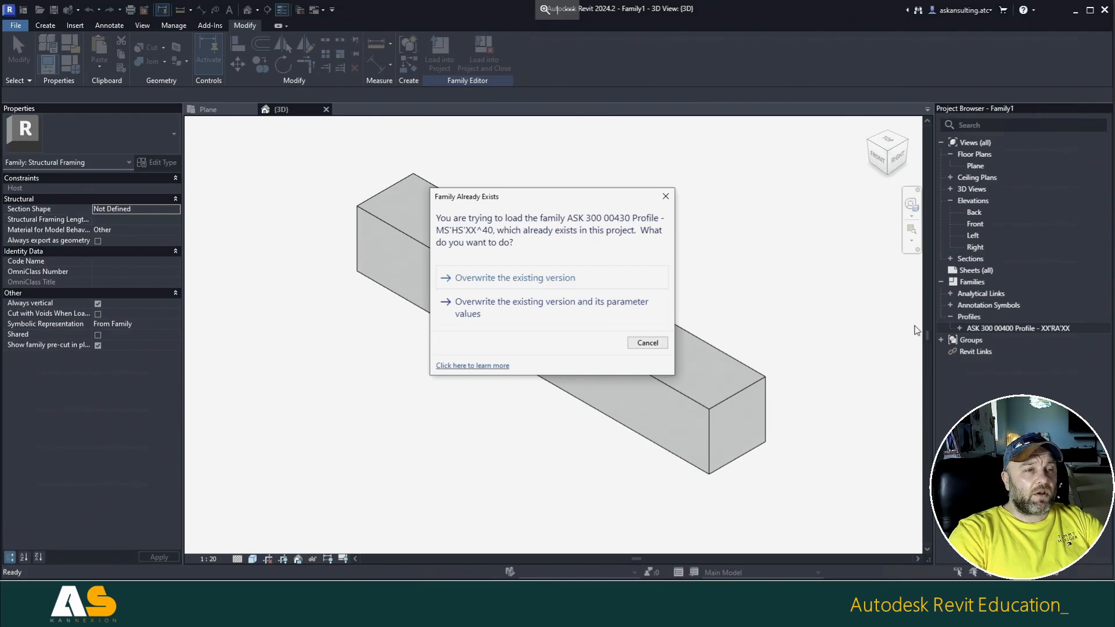
click(605, 308)
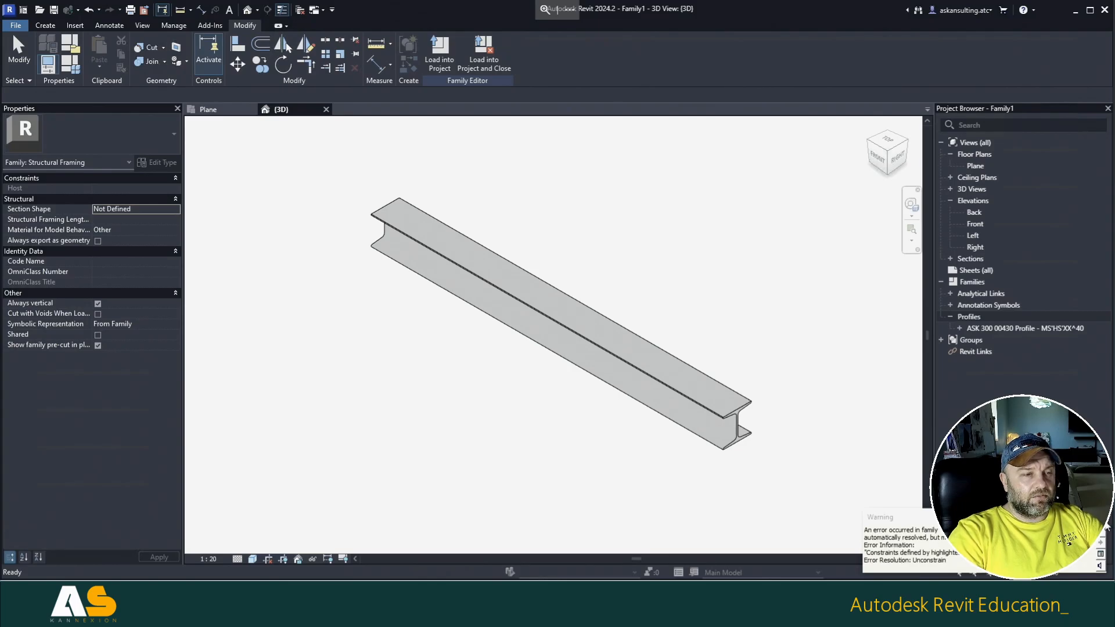
Step: Inspect the beam's new I-profile in the 3D view, the Plane floor plan and the Left elevation
scroll(740, 455, up, 5)
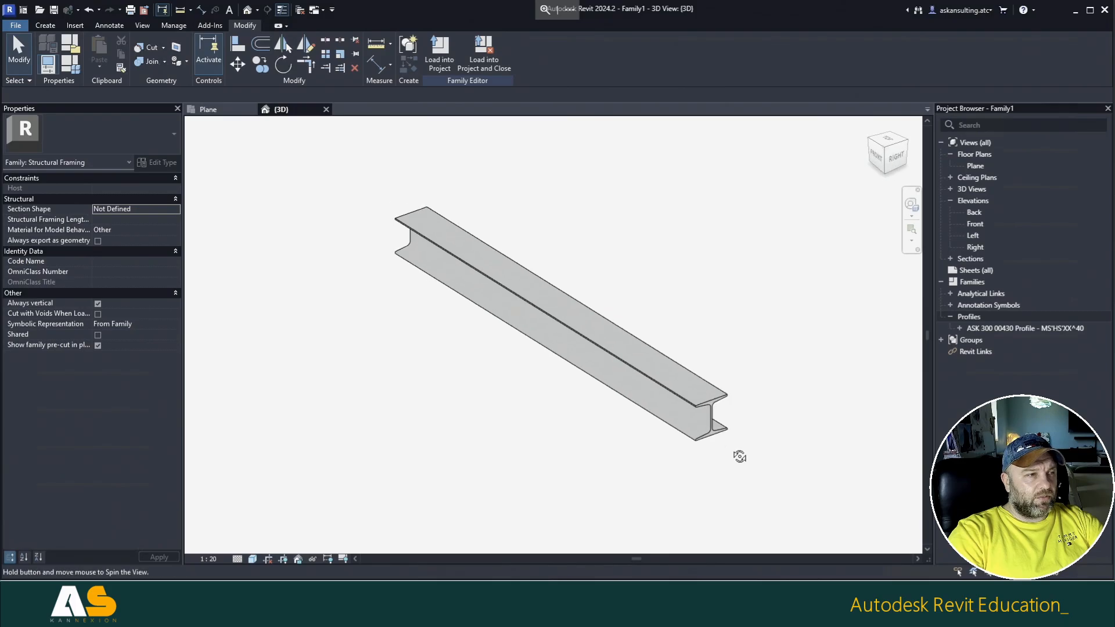
double_click(975, 165)
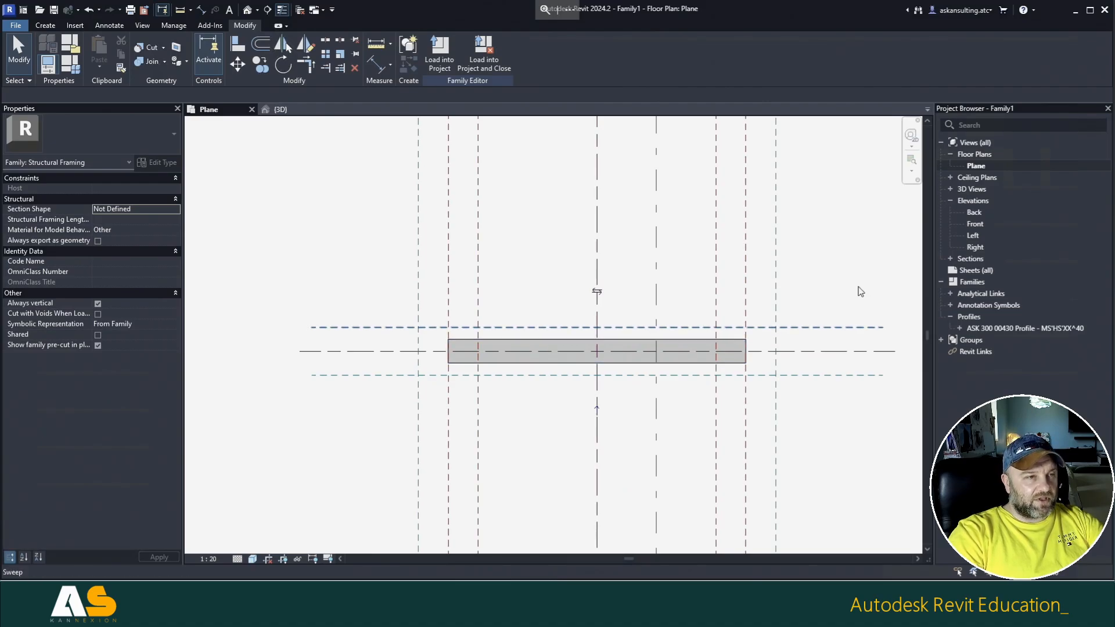
double_click(975, 235)
click(707, 302)
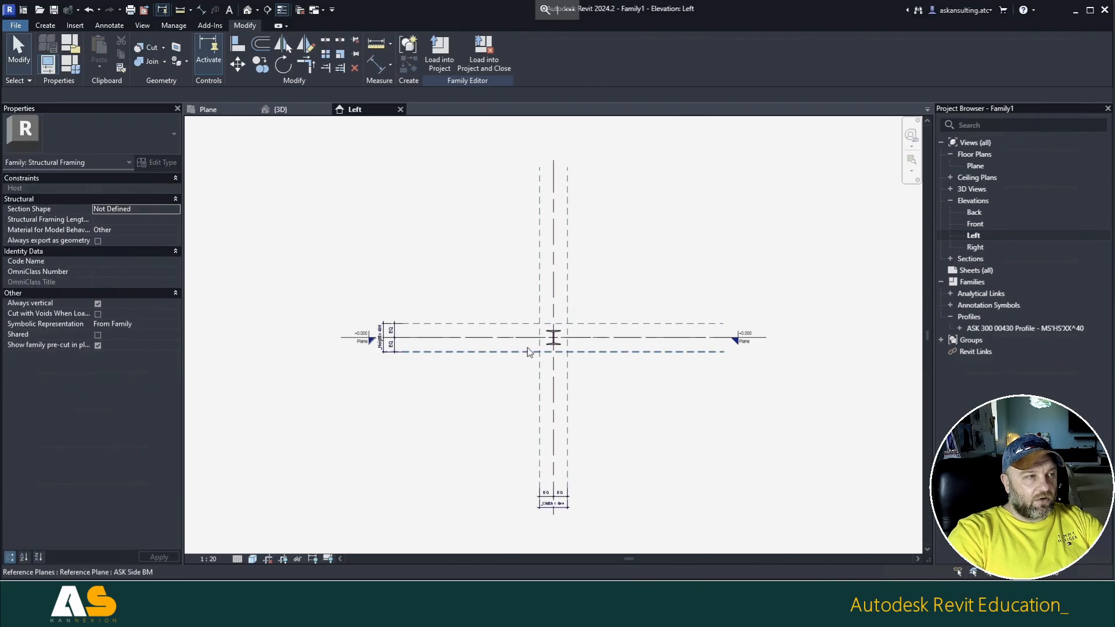
scroll(565, 348, up, 2)
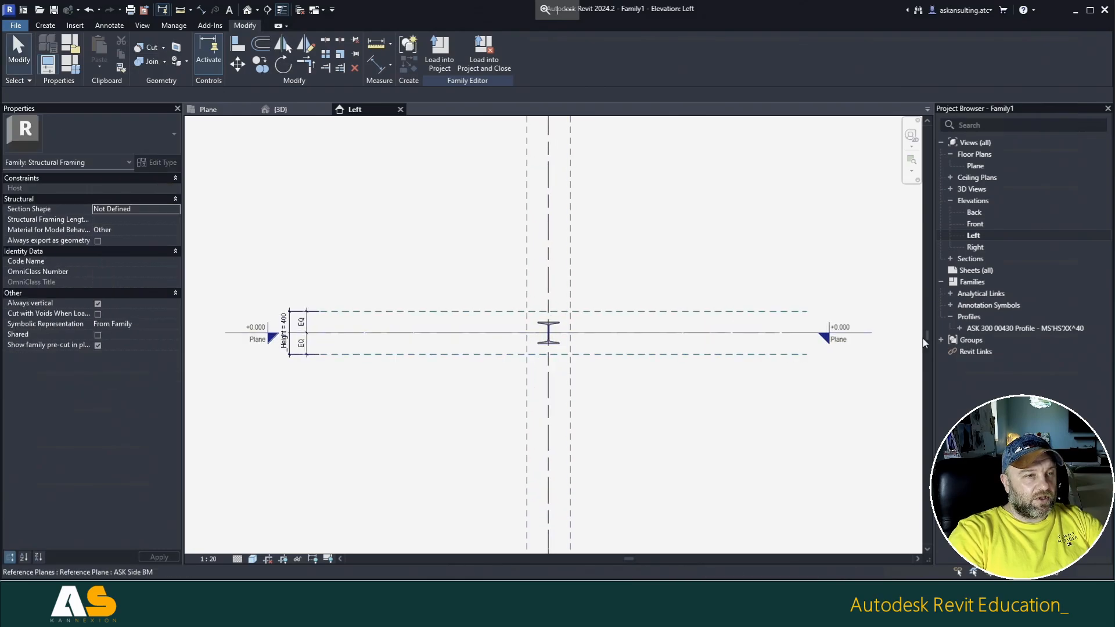
Step: Compare the dimension values of the #00000 and b0000 h0000 types in the loaded I-profile family
click(959, 328)
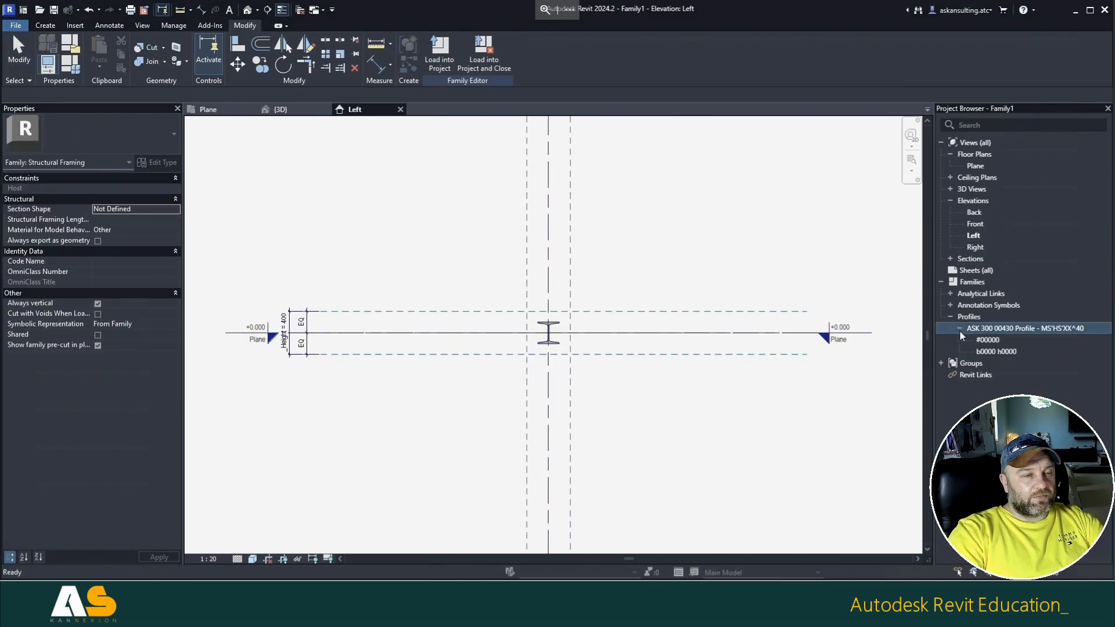
click(990, 352)
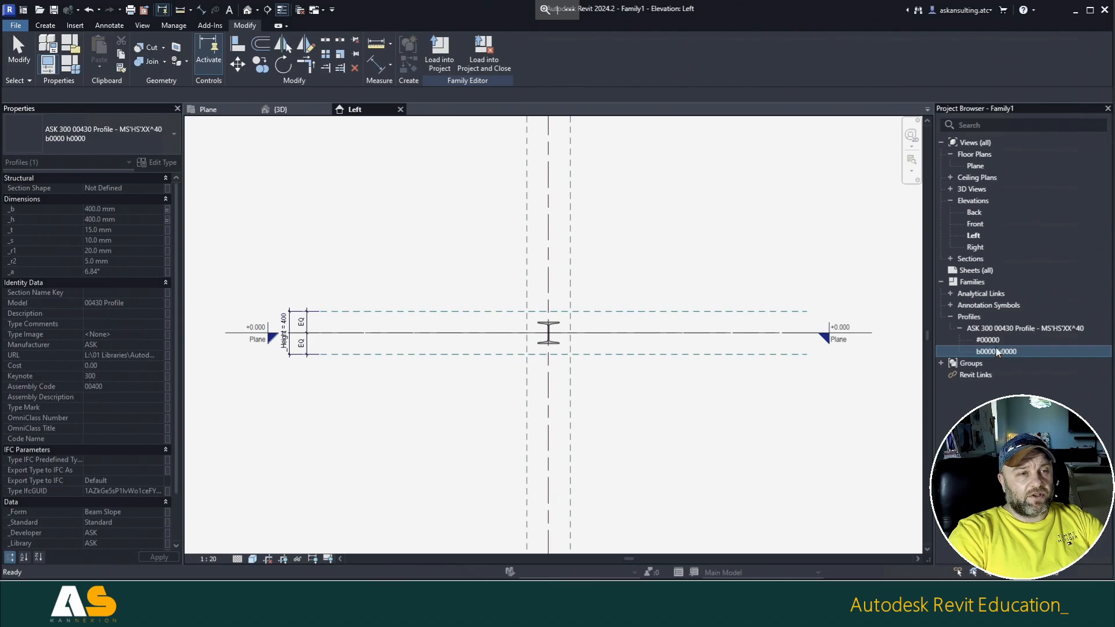
click(991, 343)
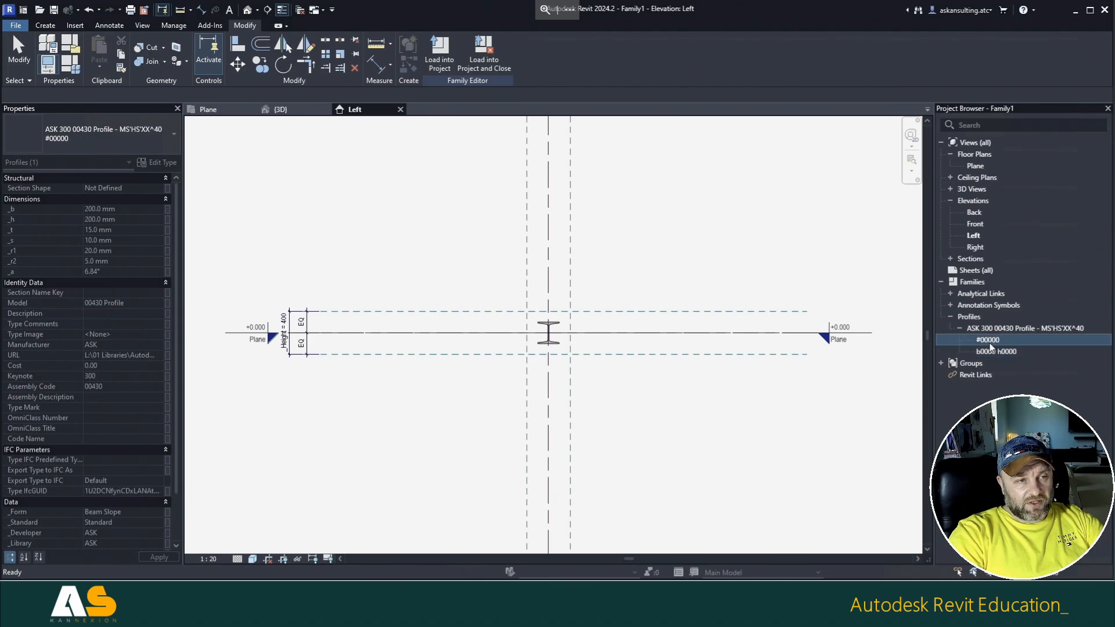
click(795, 413)
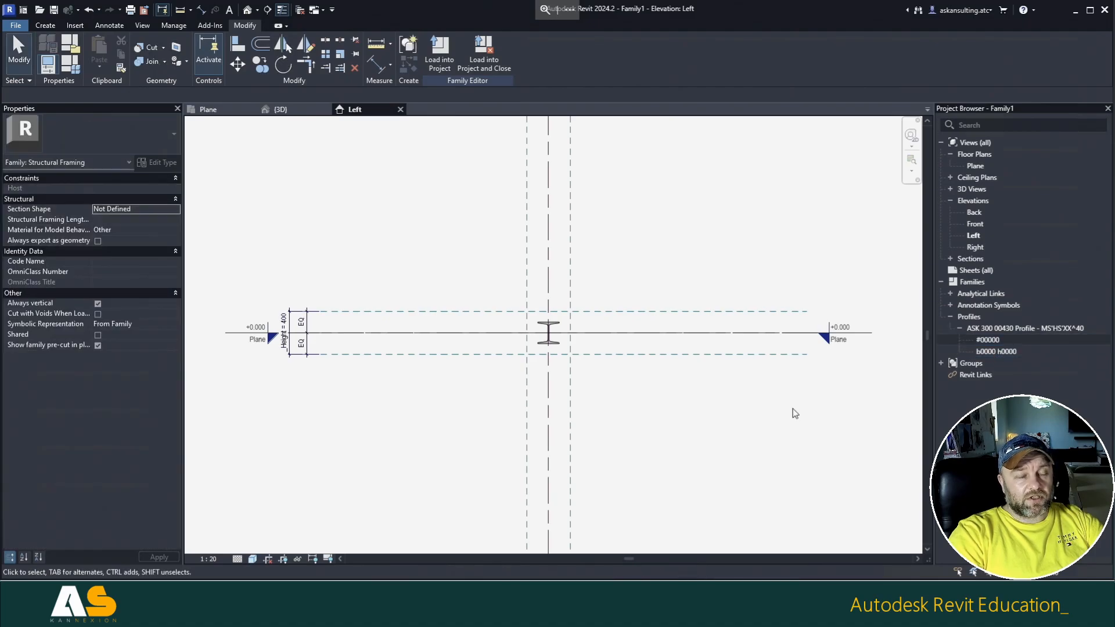
click(992, 352)
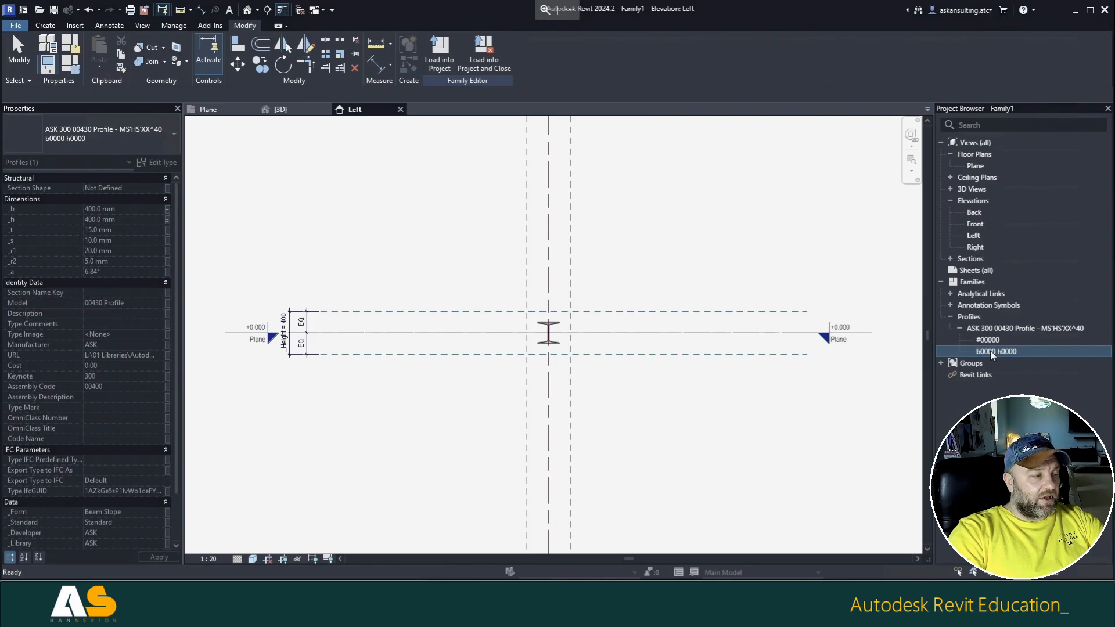
click(994, 352)
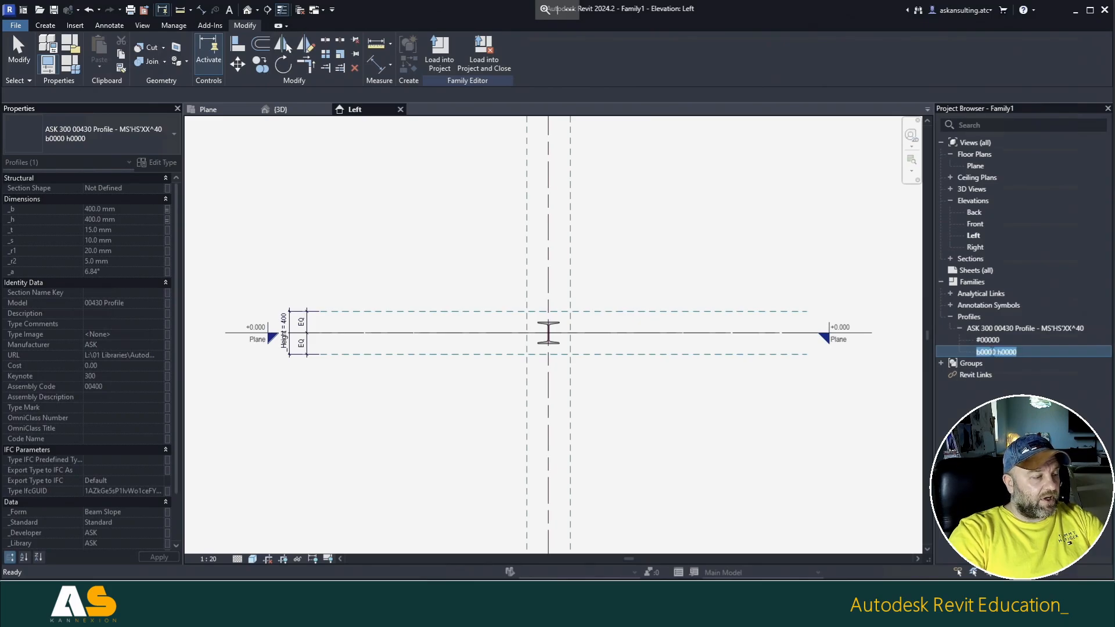
right_click(994, 352)
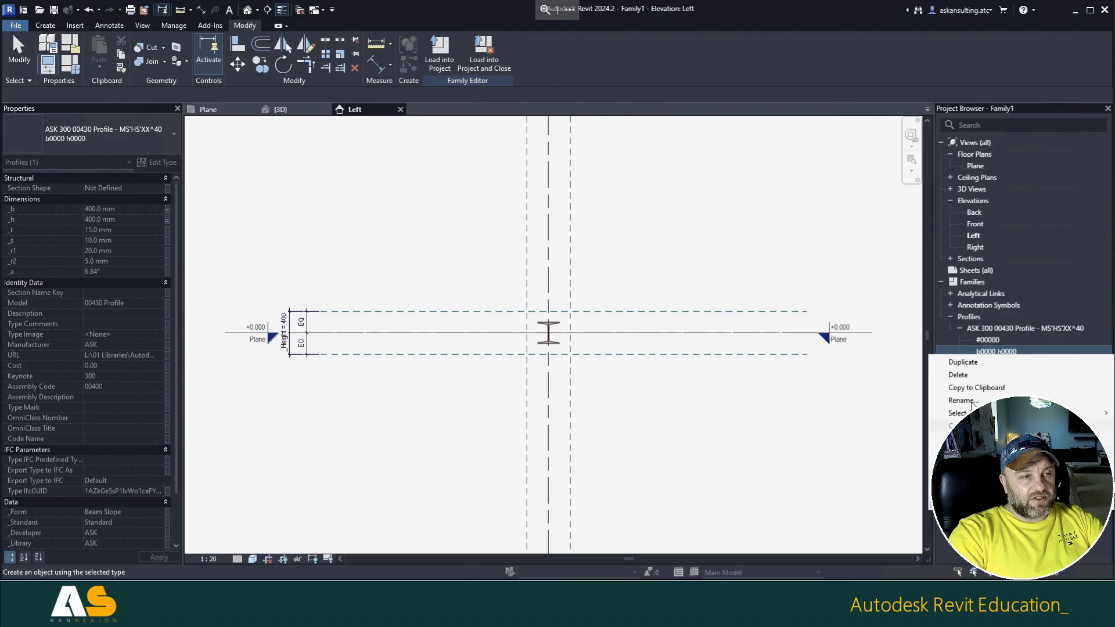
click(958, 374)
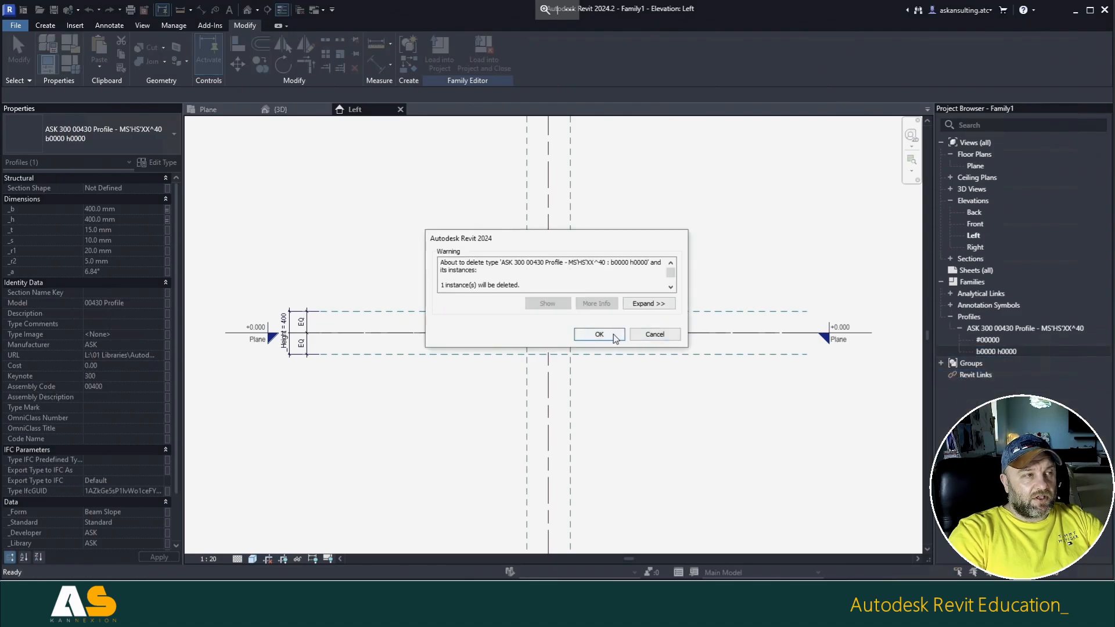
click(654, 336)
Step: Delete the #00000 type from the MS'HS'XX^40 profile family
click(983, 341)
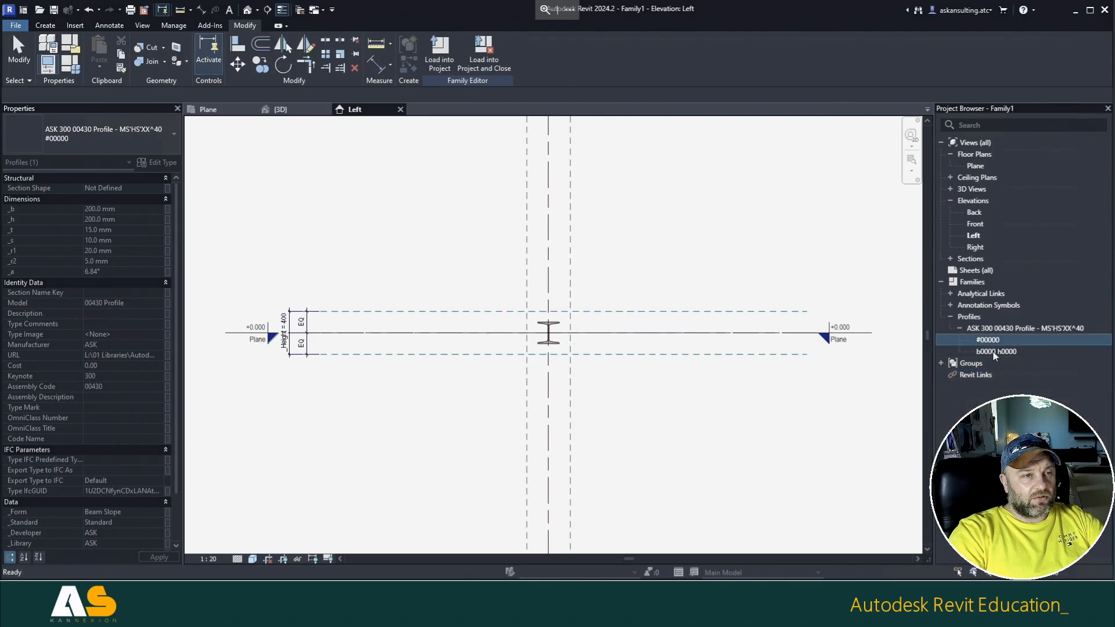
click(993, 352)
click(992, 342)
click(993, 343)
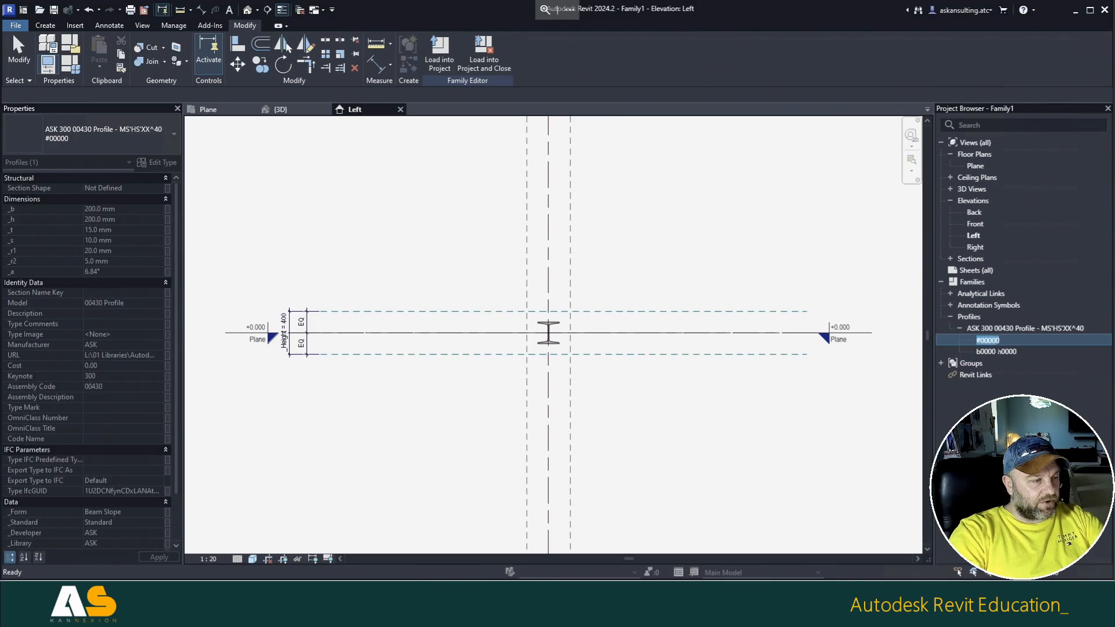
key(Escape)
key(Delete)
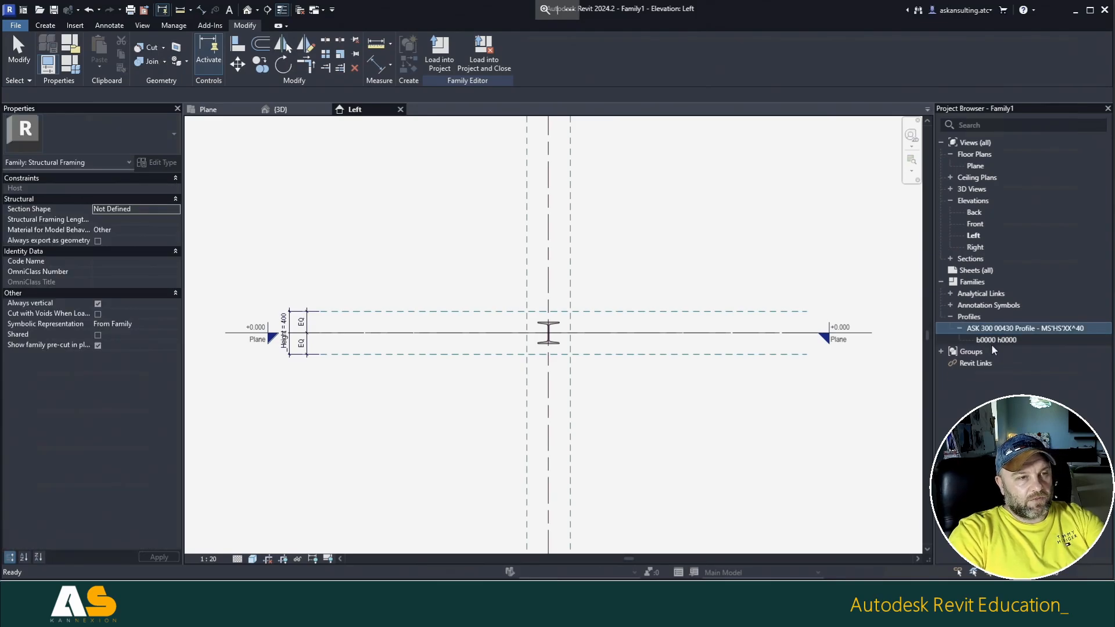
Step: Rename the I-profile's b0000 h0000 type to #00000
click(992, 343)
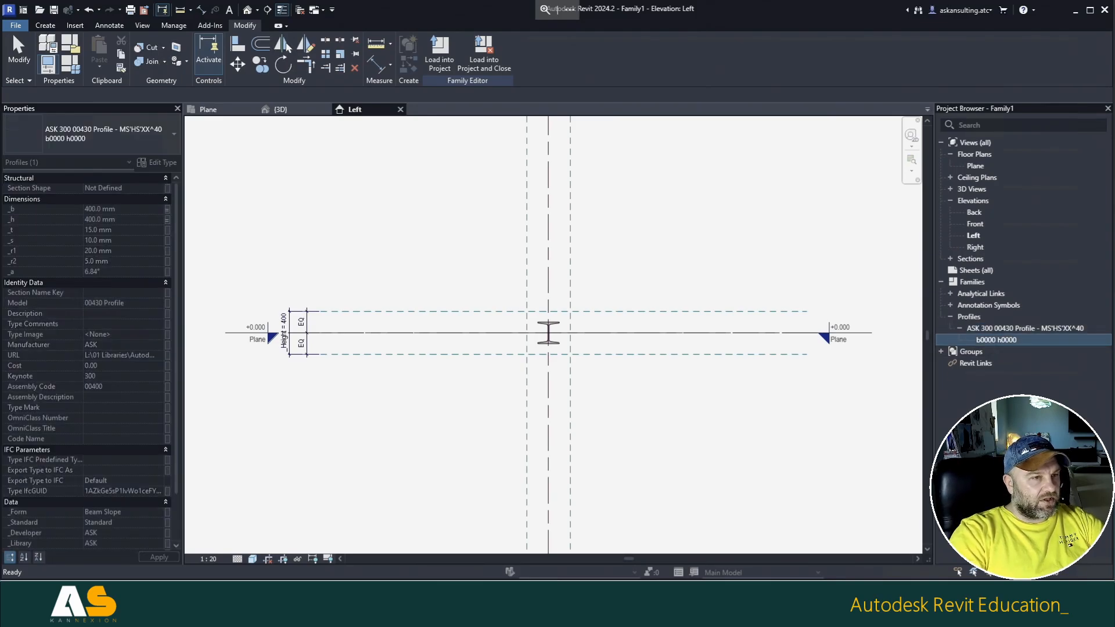
click(990, 340)
text(#00000)
key(Return)
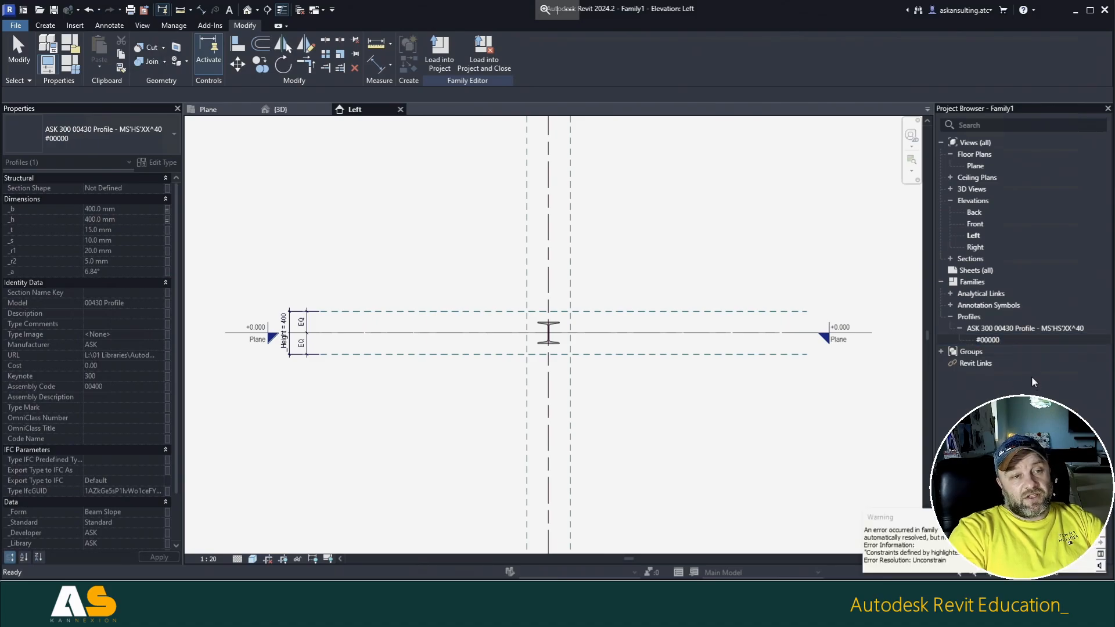
Step: Undo the type rename, the type deletion and the profile reload to restore the rectangular XX'RA'XX profile
click(1013, 329)
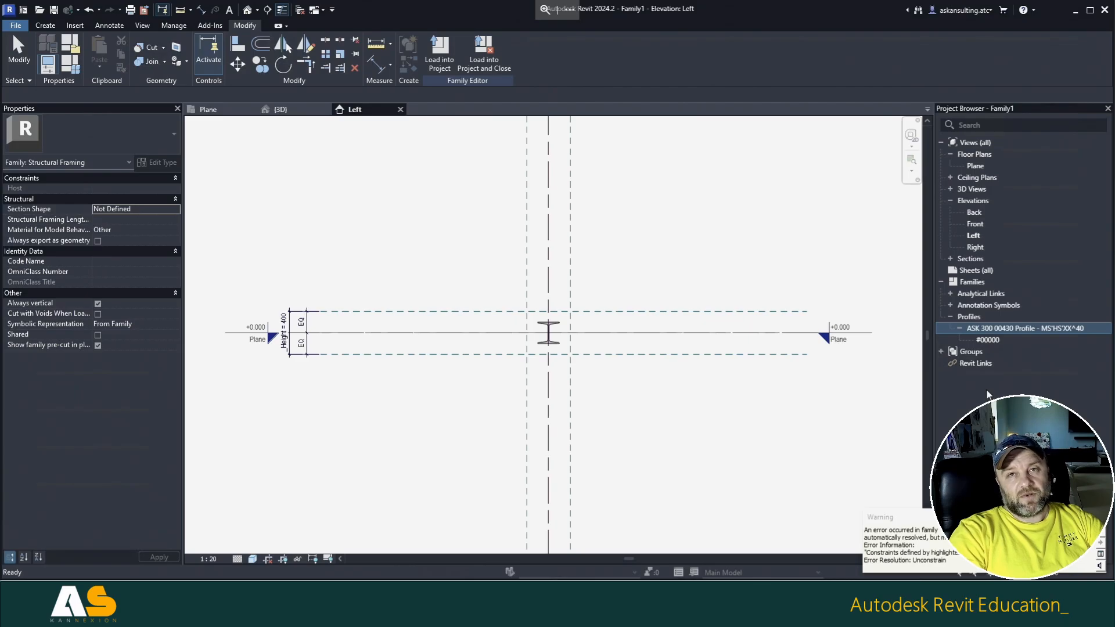
click(92, 11)
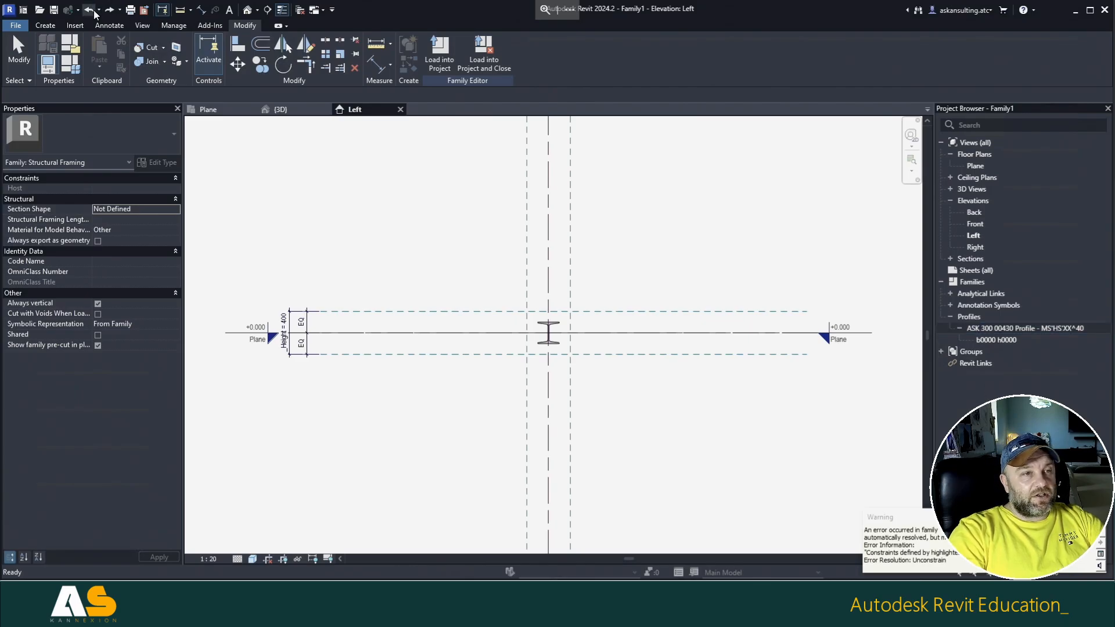
click(94, 11)
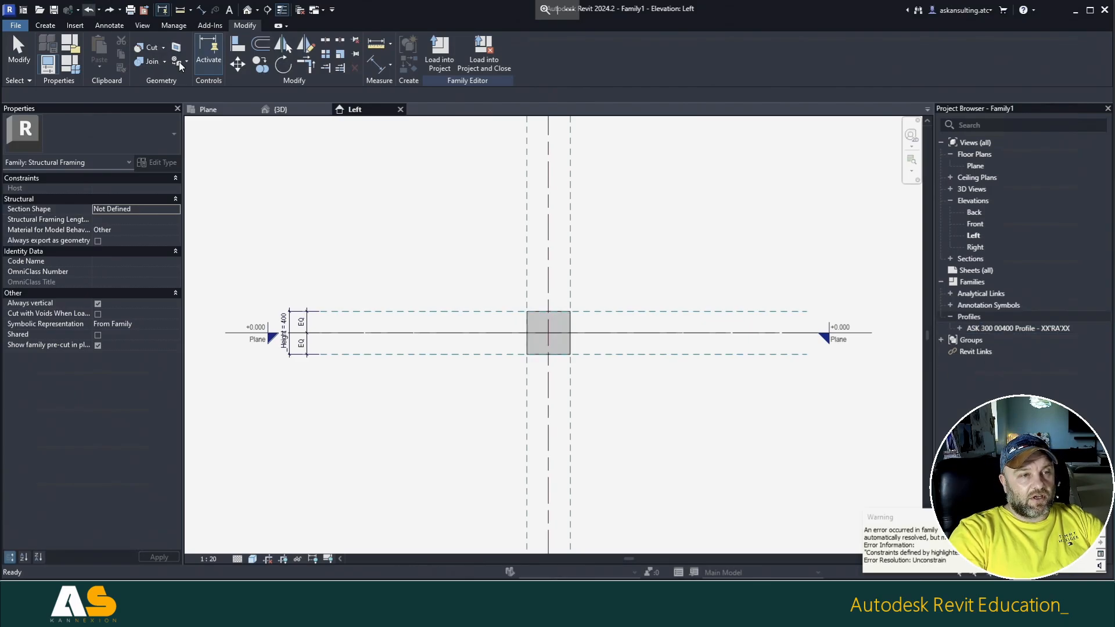
Step: Rename the b0000 h0000 type of the rectangular ASK 300 00400 Profile - XX'RA'XX family to #00000
click(959, 329)
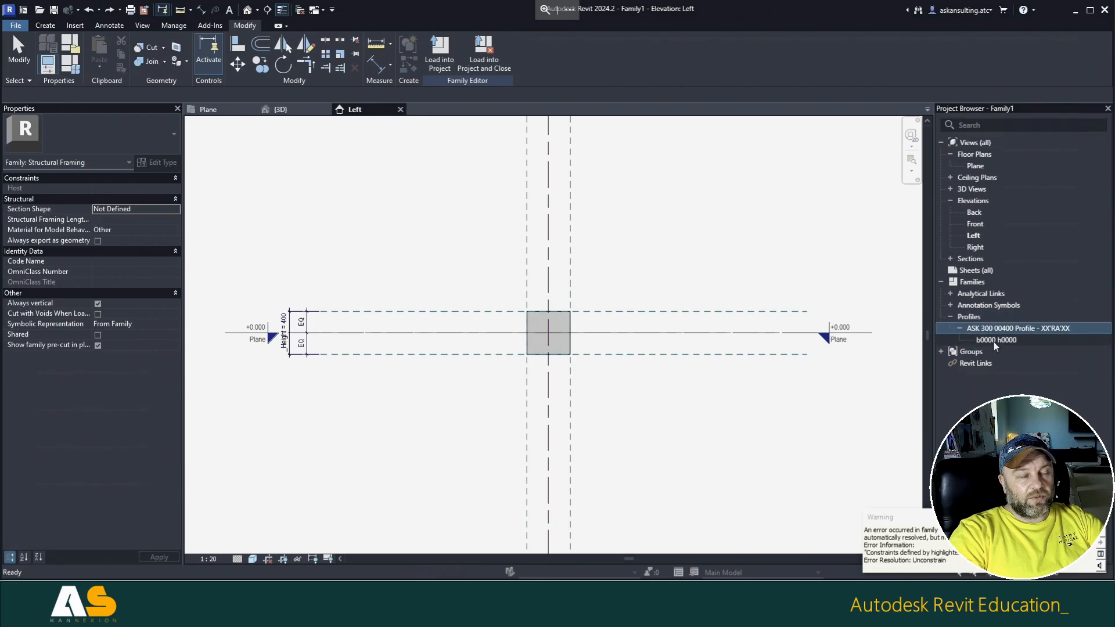
click(996, 341)
click(995, 340)
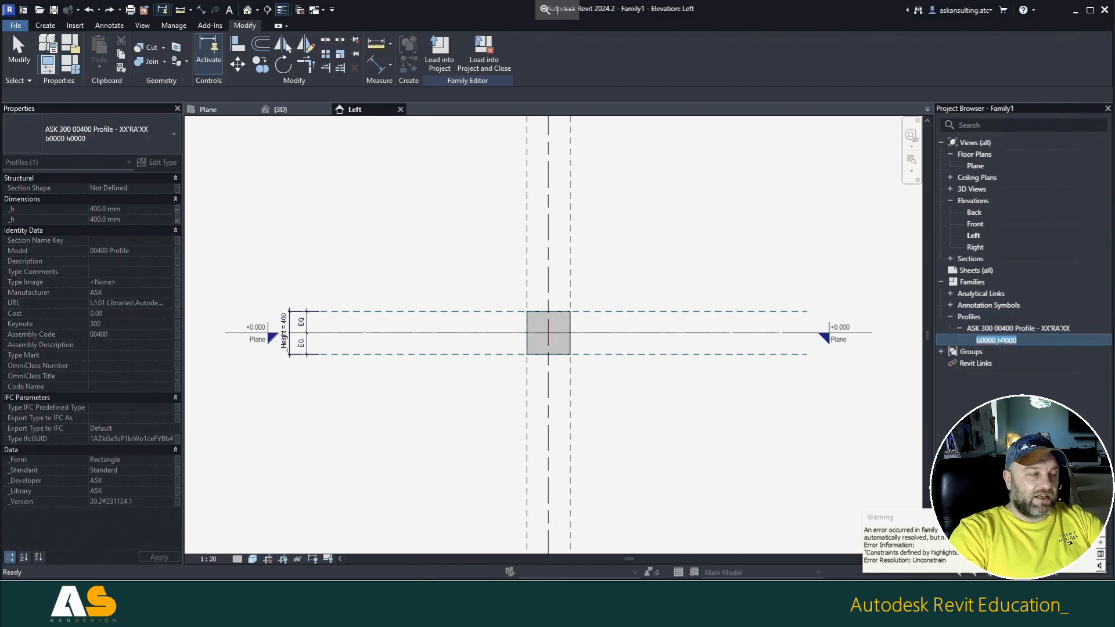
text(#00000)
key(Return)
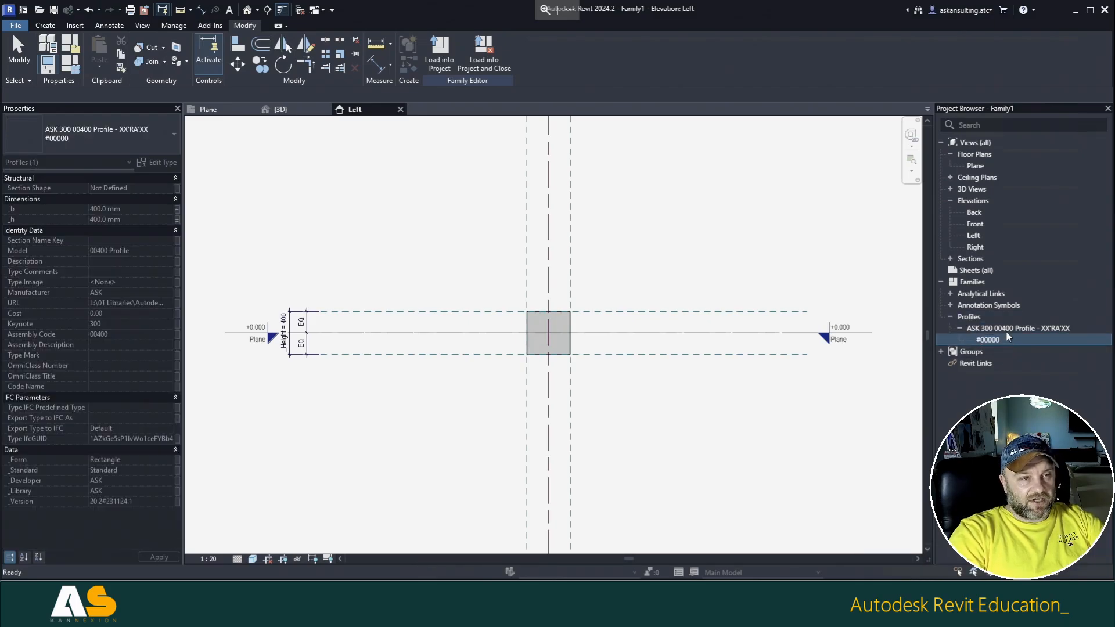
Step: Reload the renamed rectangular profile from ASK 300 00430 Profile - MS'HS'XX^40.rfa, overwriting the existing version and its parameter values
right_click(1011, 329)
click(964, 405)
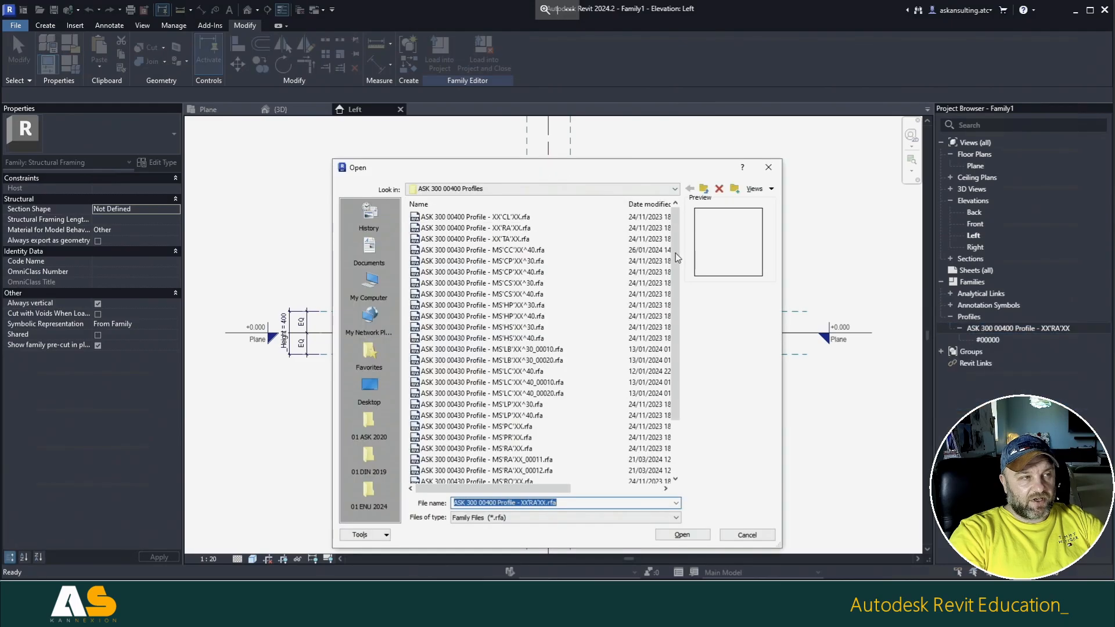
click(507, 338)
click(681, 534)
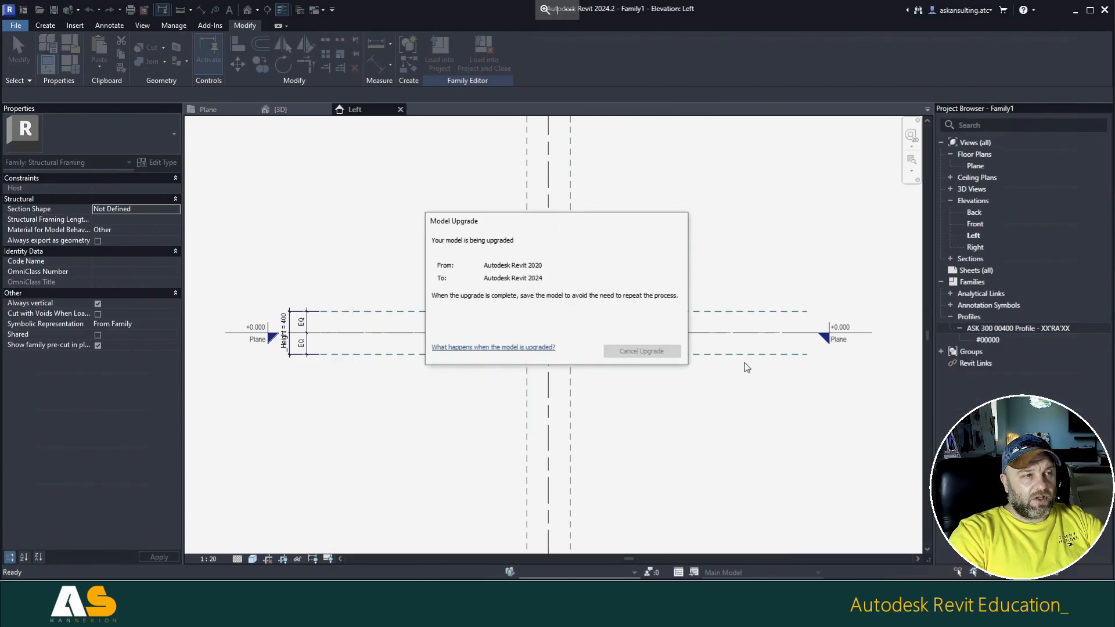
click(523, 302)
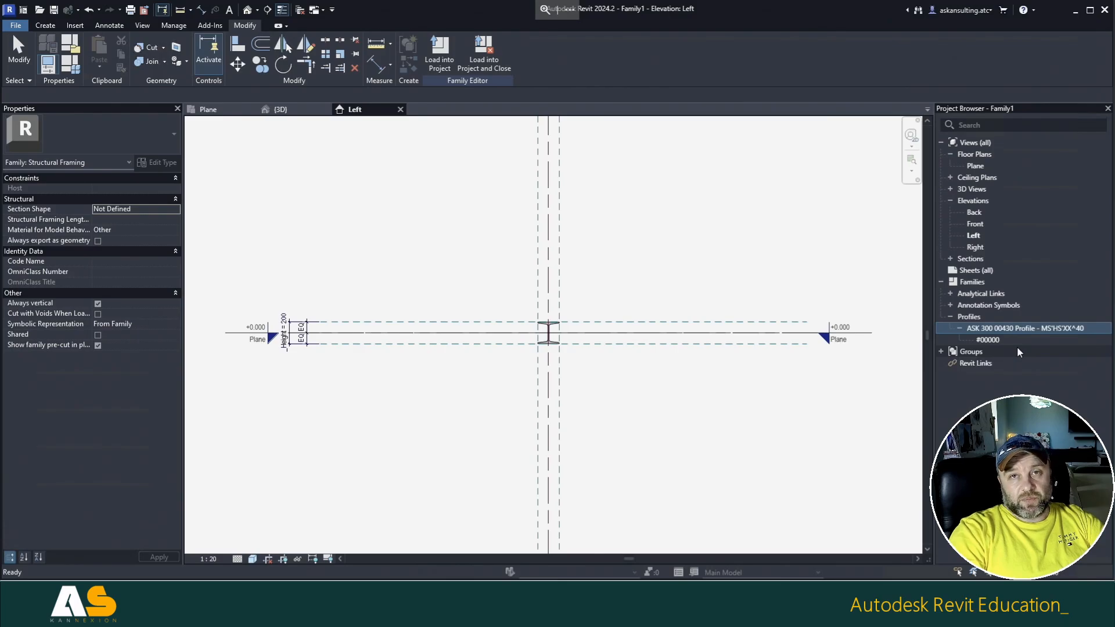
Step: Link the #00000 profile type's _t dimension to a new shared type parameter _Thickness from the ASK 000 00230 Dimensions group
double_click(989, 339)
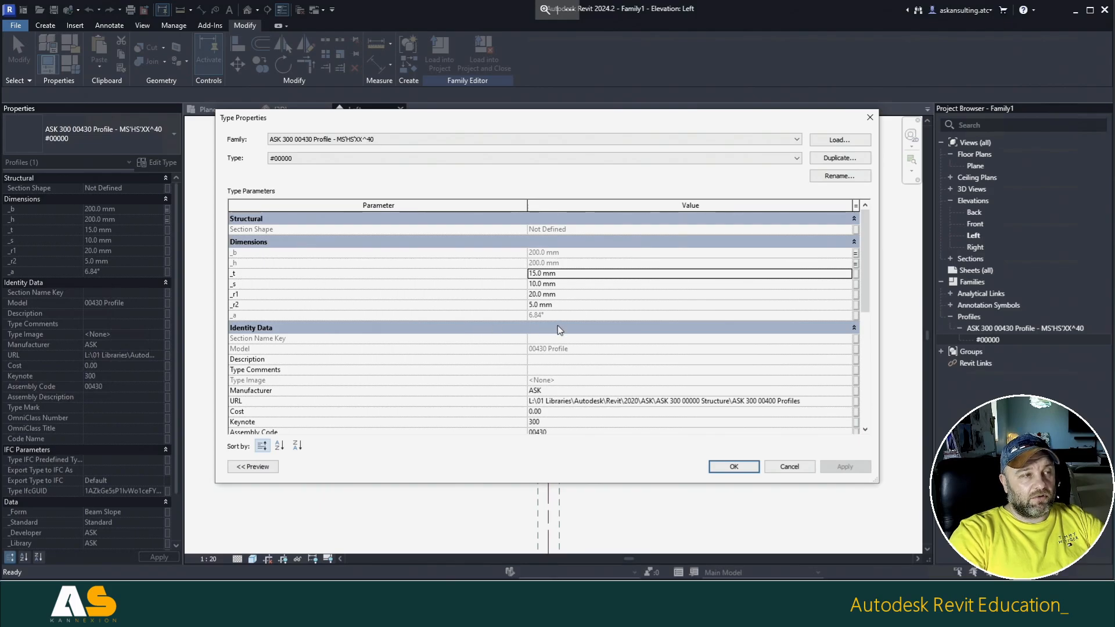
scroll(558, 325, down, 4)
scroll(558, 326, up, 4)
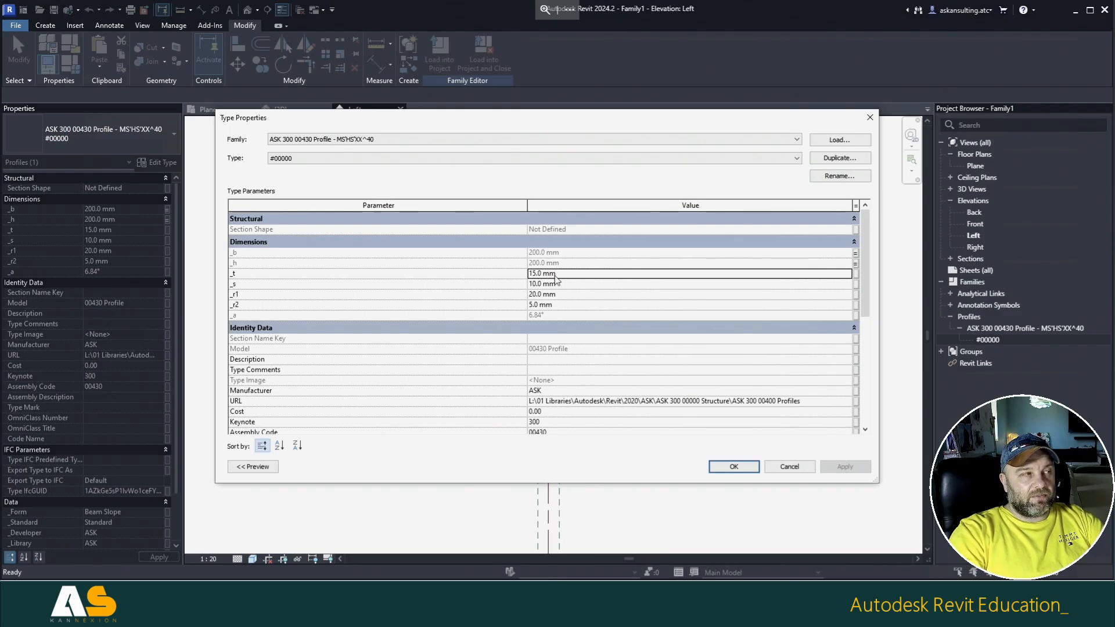
click(857, 273)
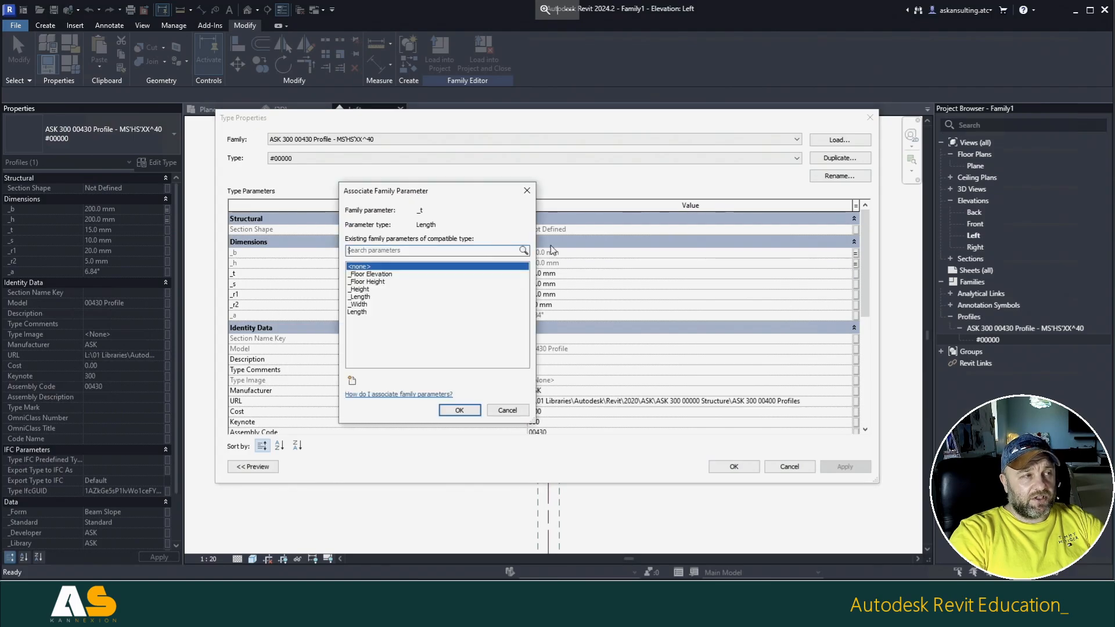
drag(424, 200, 561, 202)
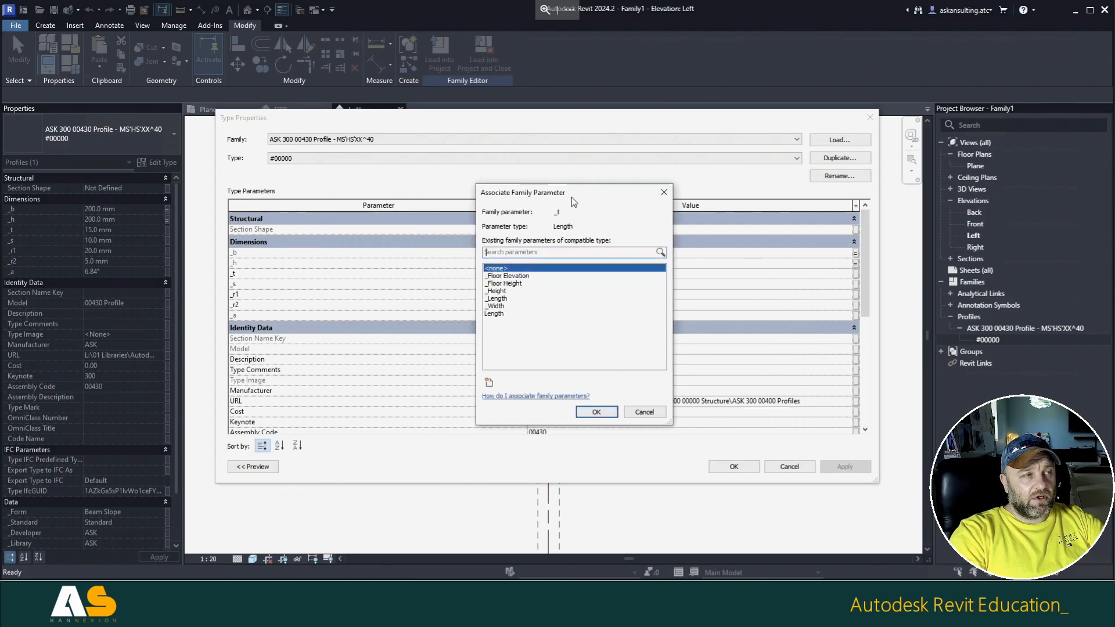
click(491, 383)
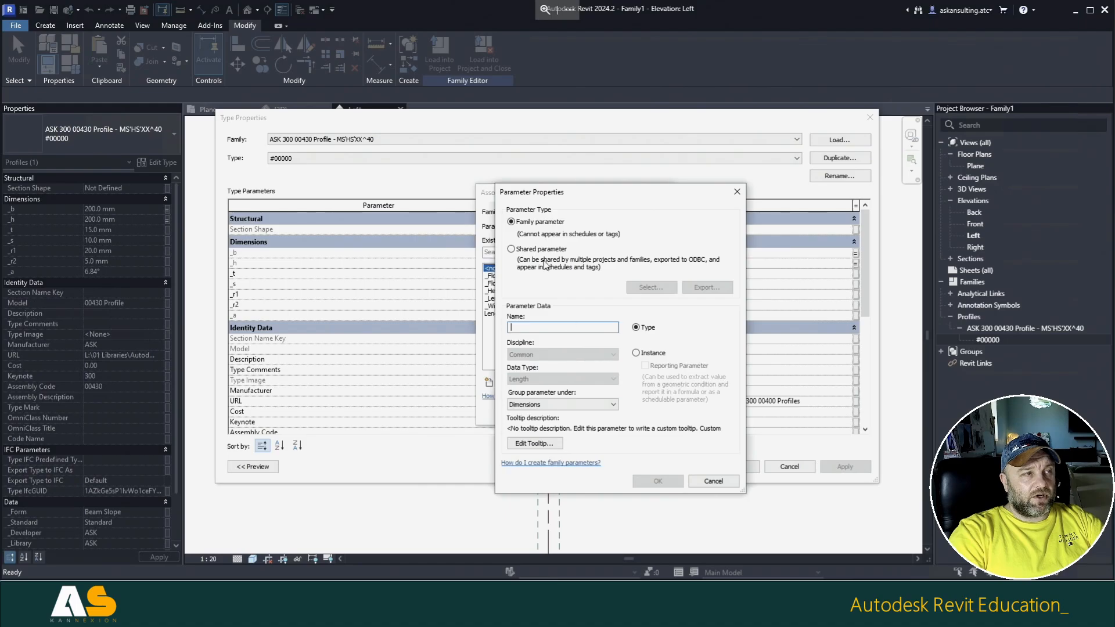
click(522, 251)
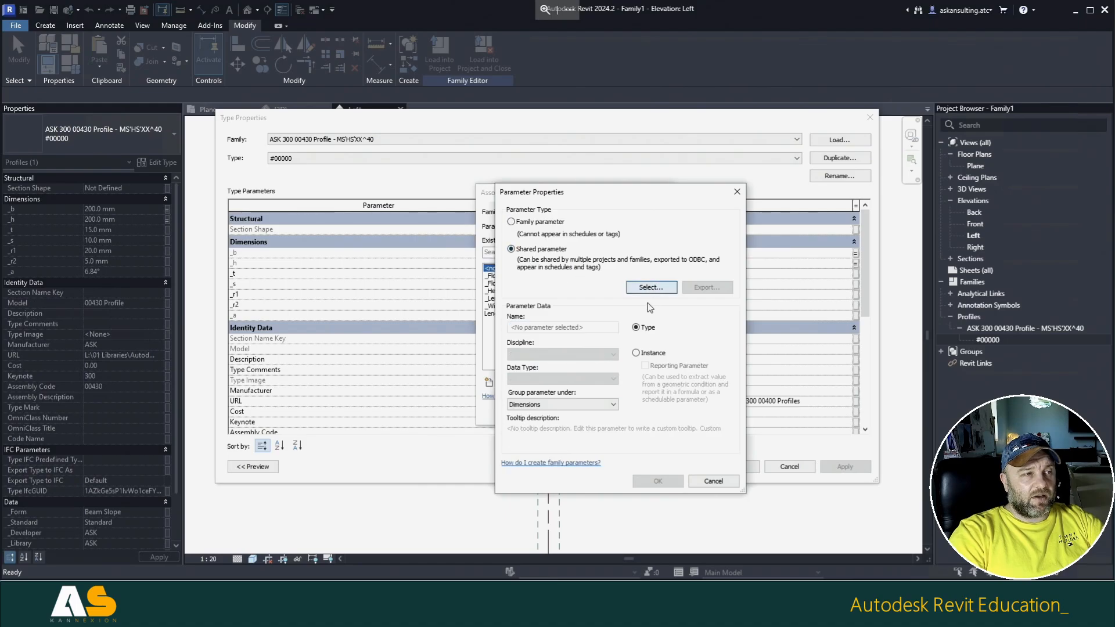
click(652, 288)
click(598, 280)
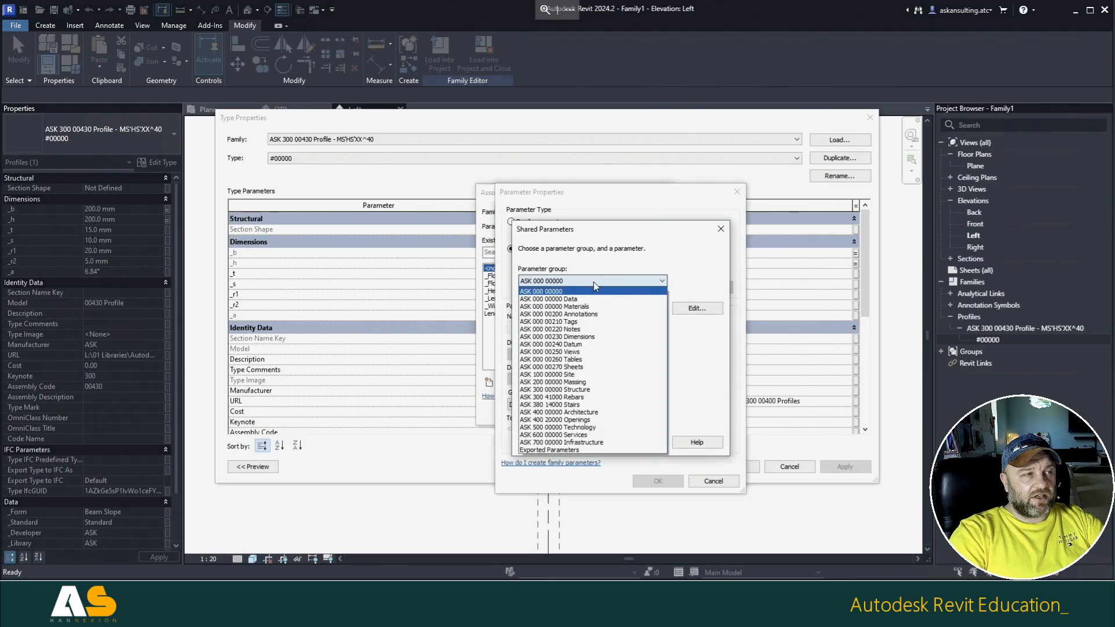
click(584, 337)
drag(661, 324, 643, 405)
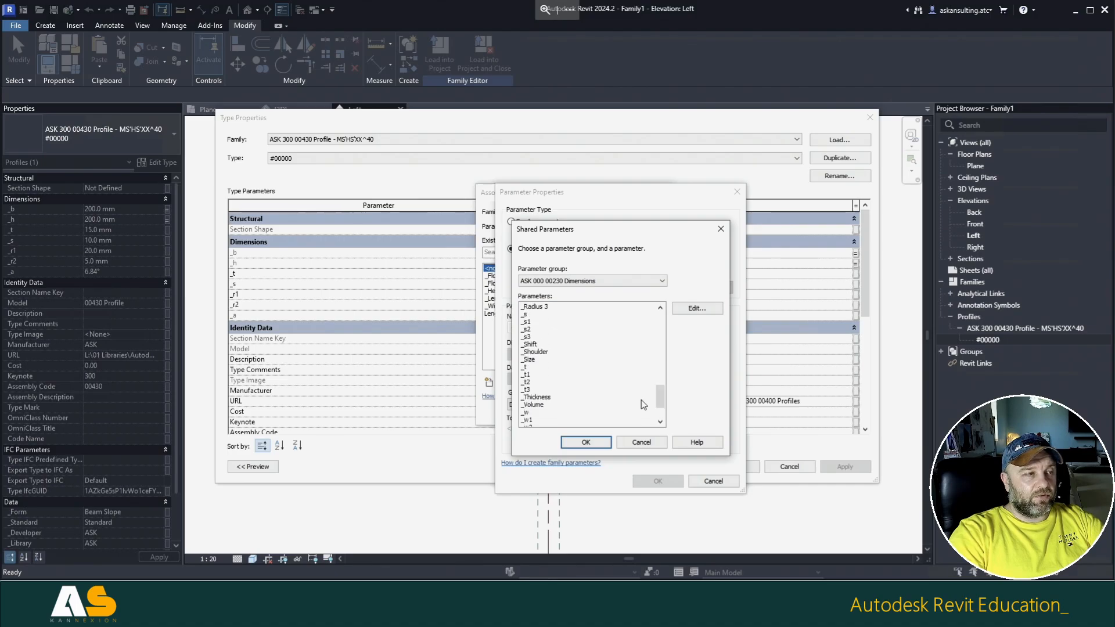
click(537, 397)
click(584, 443)
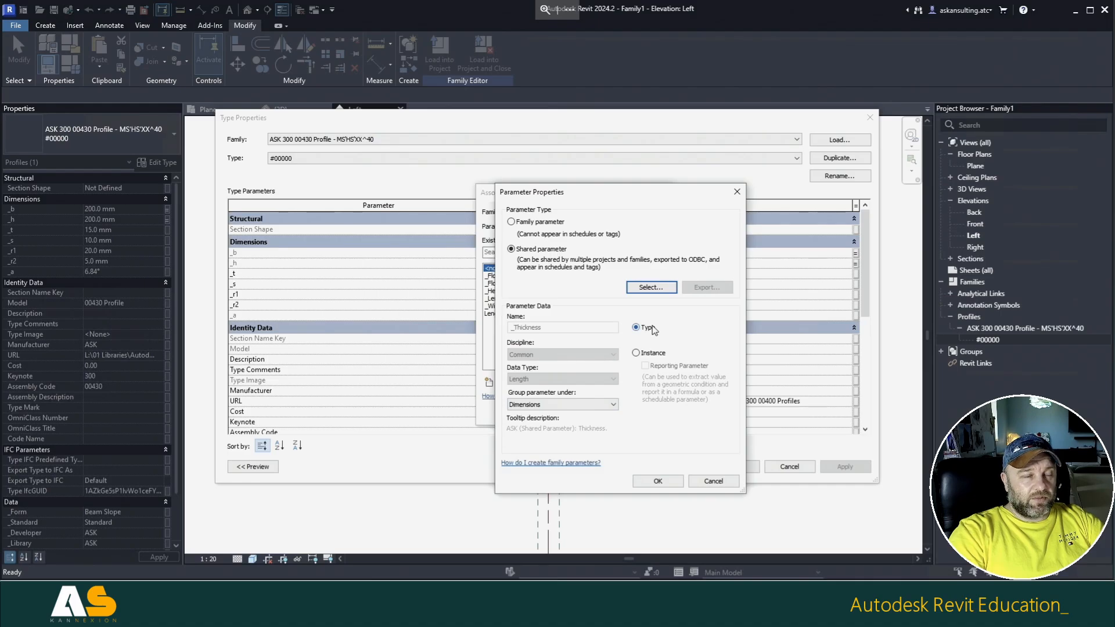
click(659, 482)
click(594, 409)
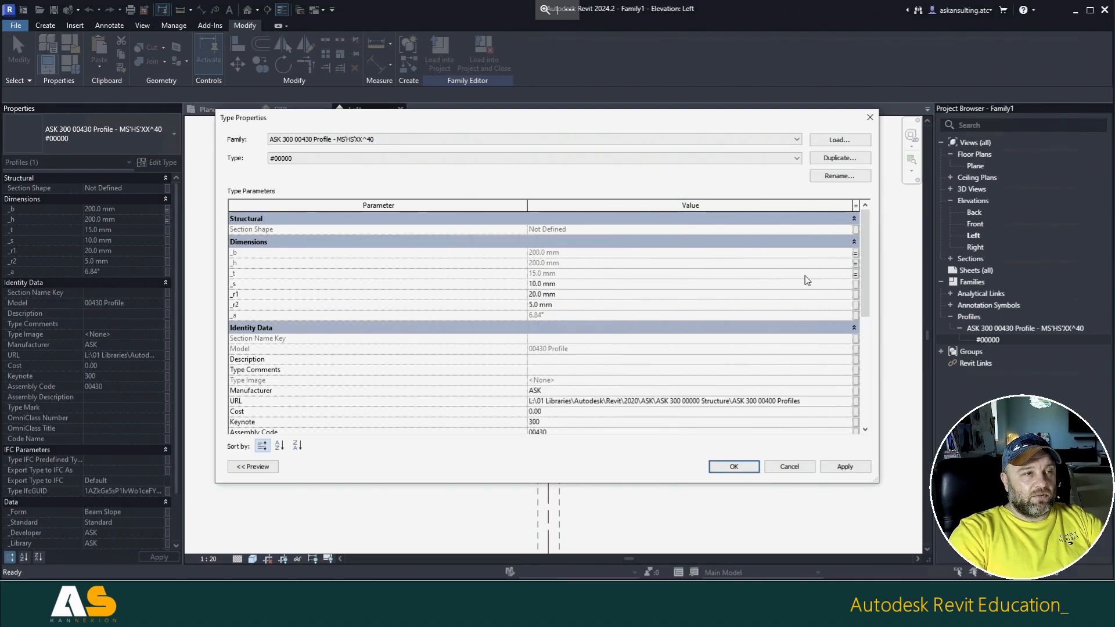
Step: Link the profile's _s dimension to a new shared type parameter _Size from the ASK 000 00230 Dimensions group
click(856, 284)
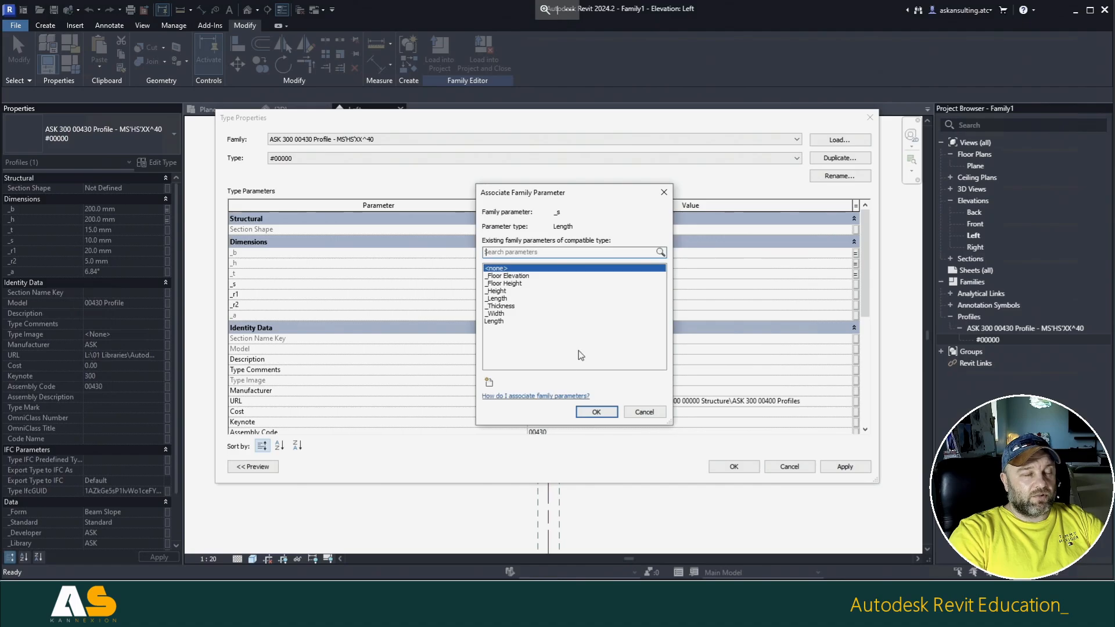
click(493, 382)
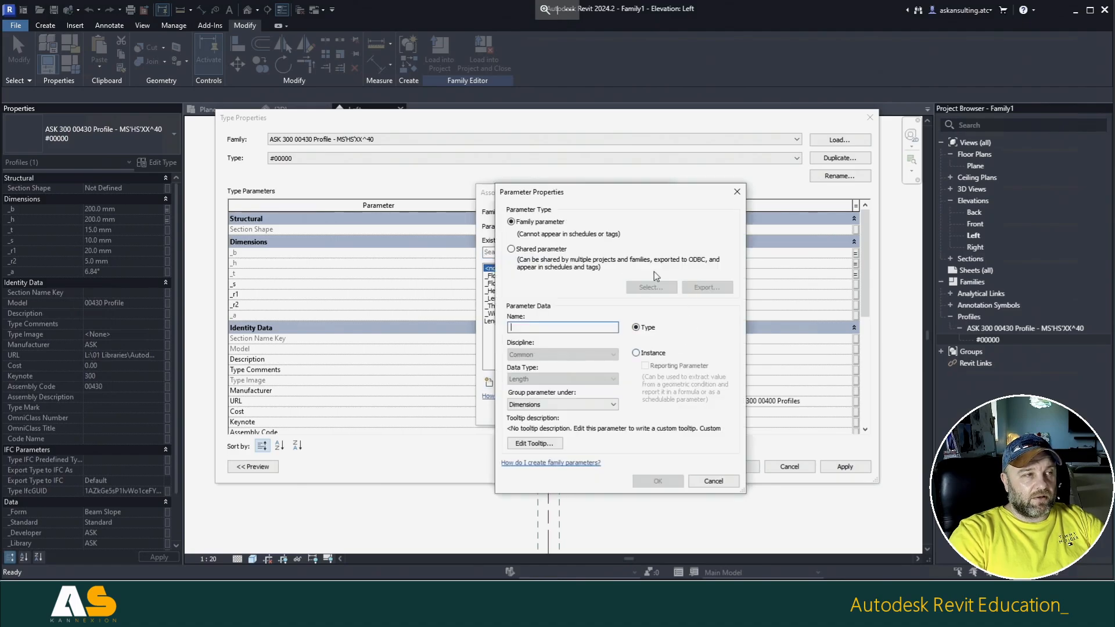
click(518, 249)
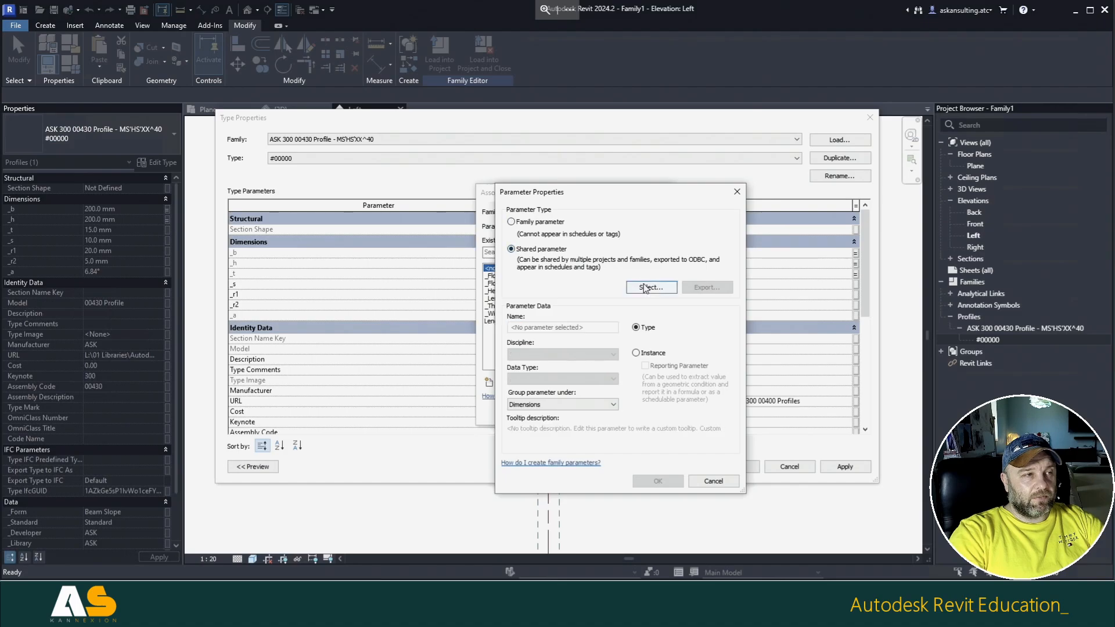
click(651, 287)
click(592, 280)
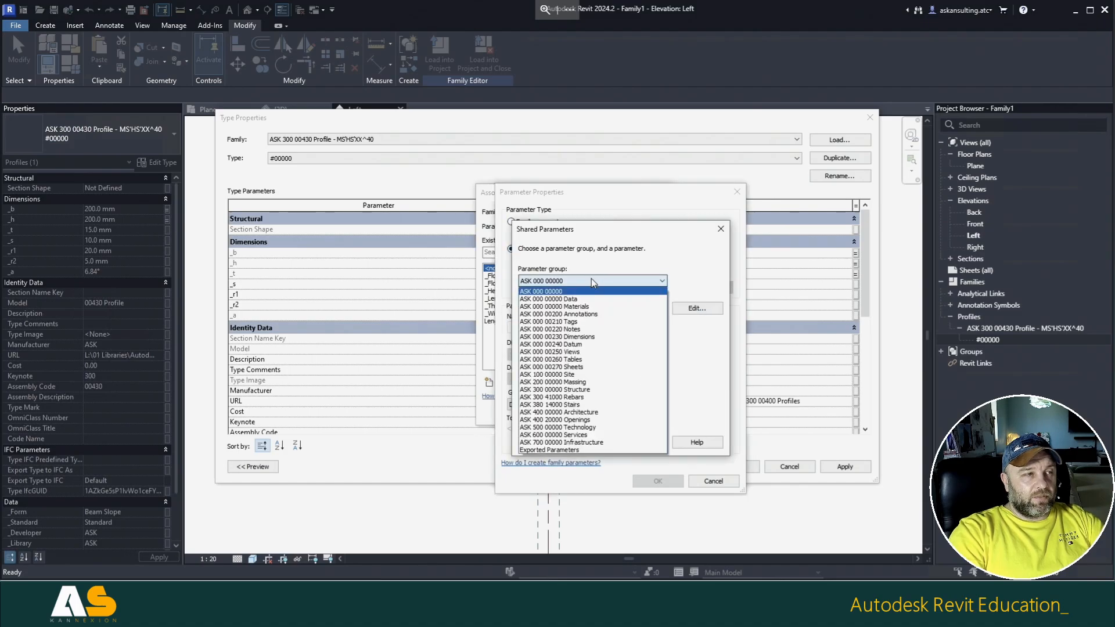
click(587, 321)
scroll(562, 354, down, 2)
drag(660, 325, 656, 386)
click(537, 375)
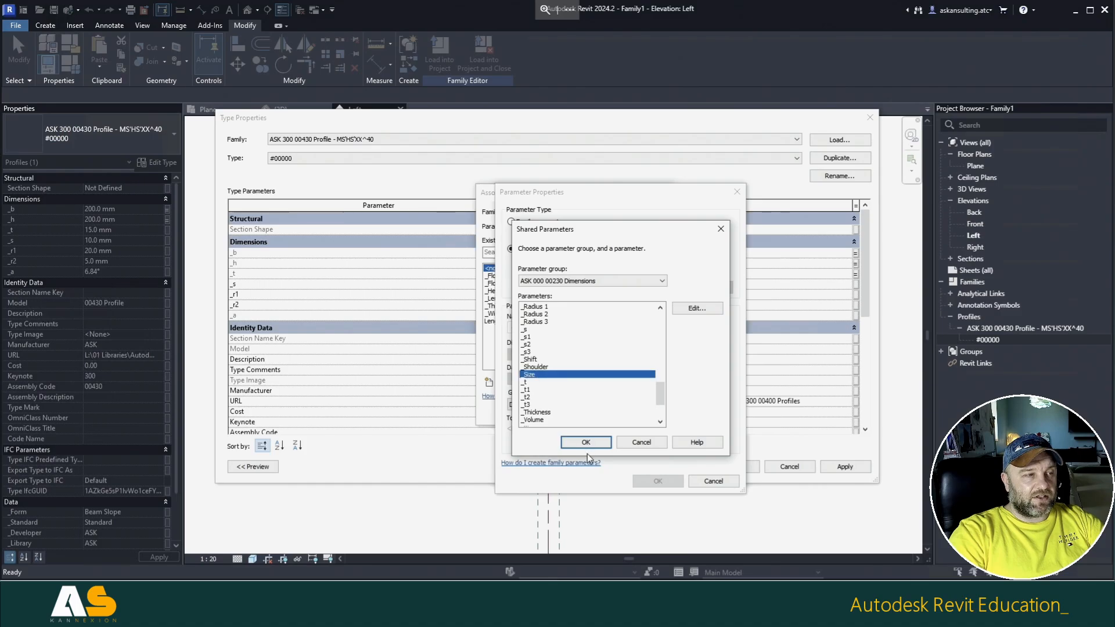
click(587, 443)
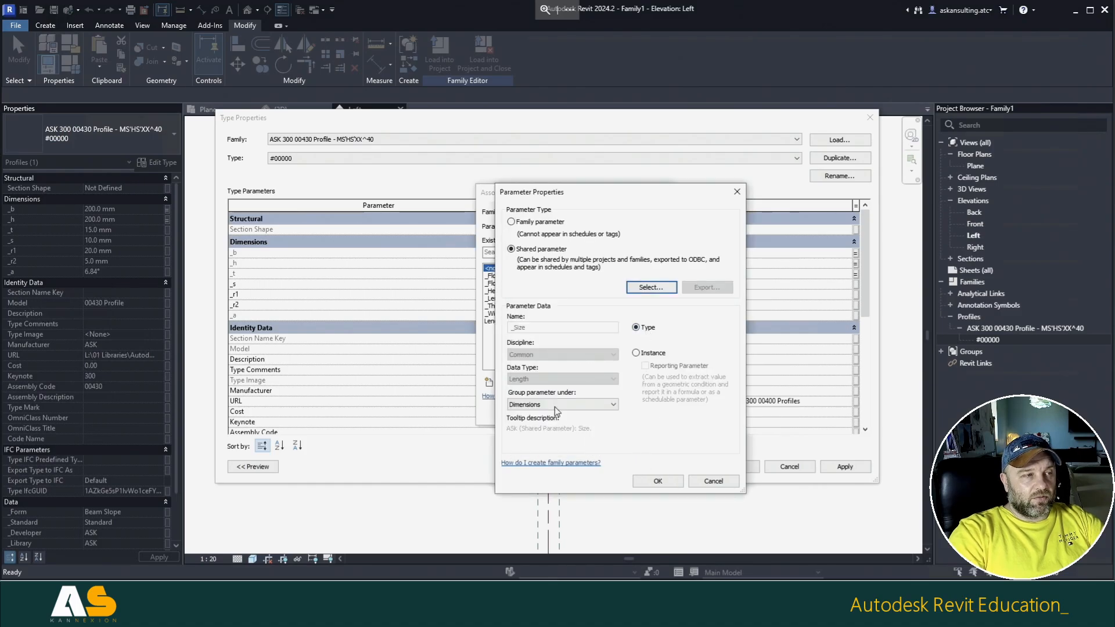
click(658, 481)
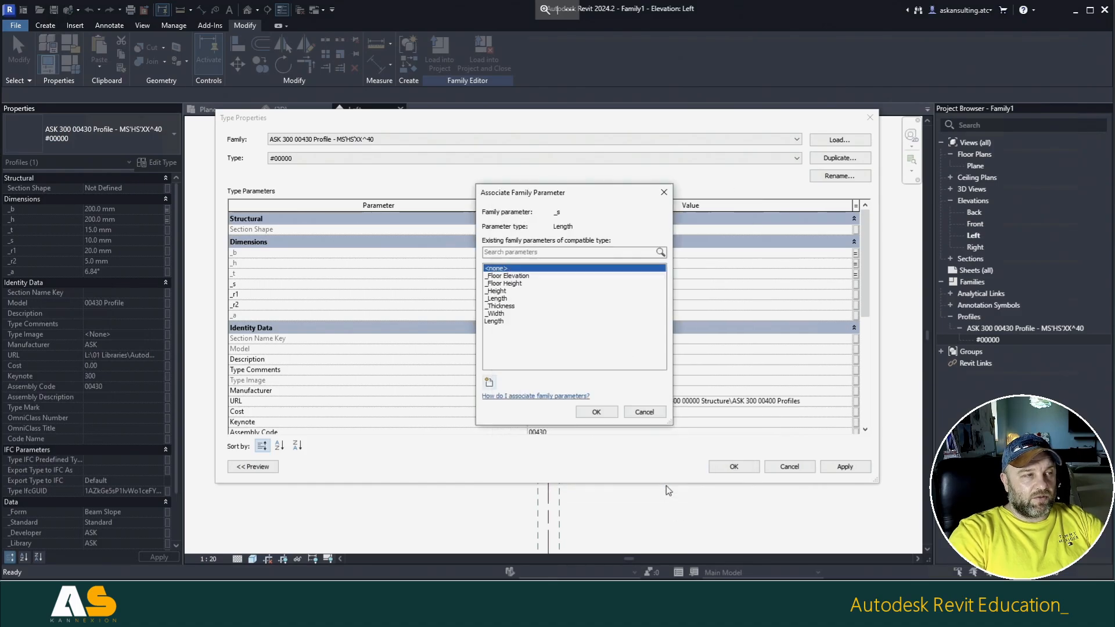
click(596, 413)
Step: Link the profile's _r1 dimension to a new shared type parameter _Radius 1 from the ASK 000 00230 Dimensions group
click(856, 294)
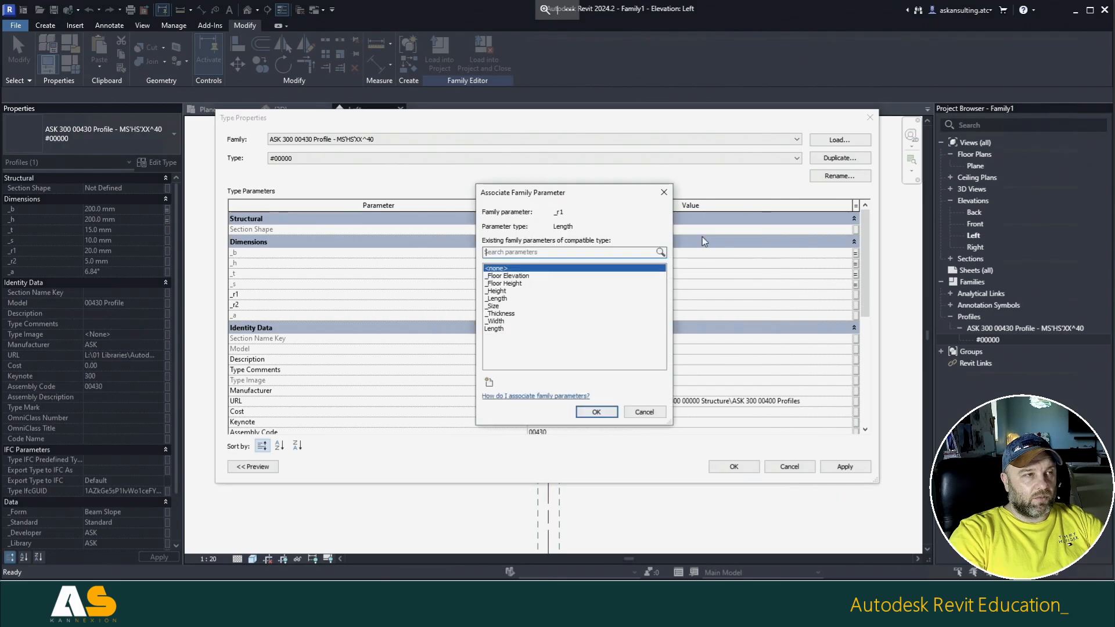
click(489, 383)
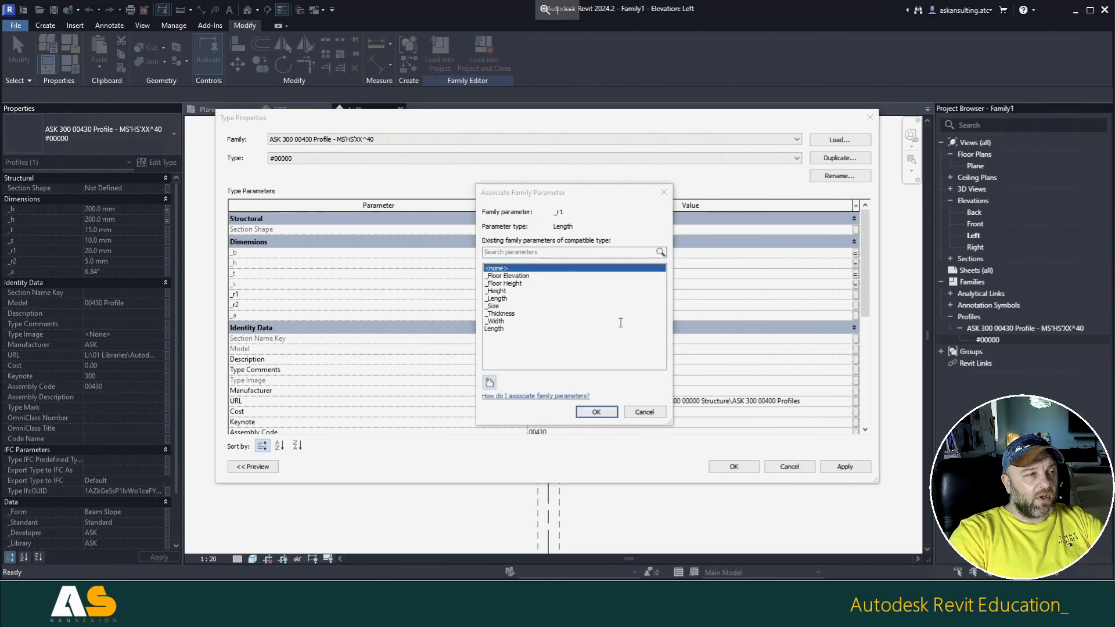
click(534, 251)
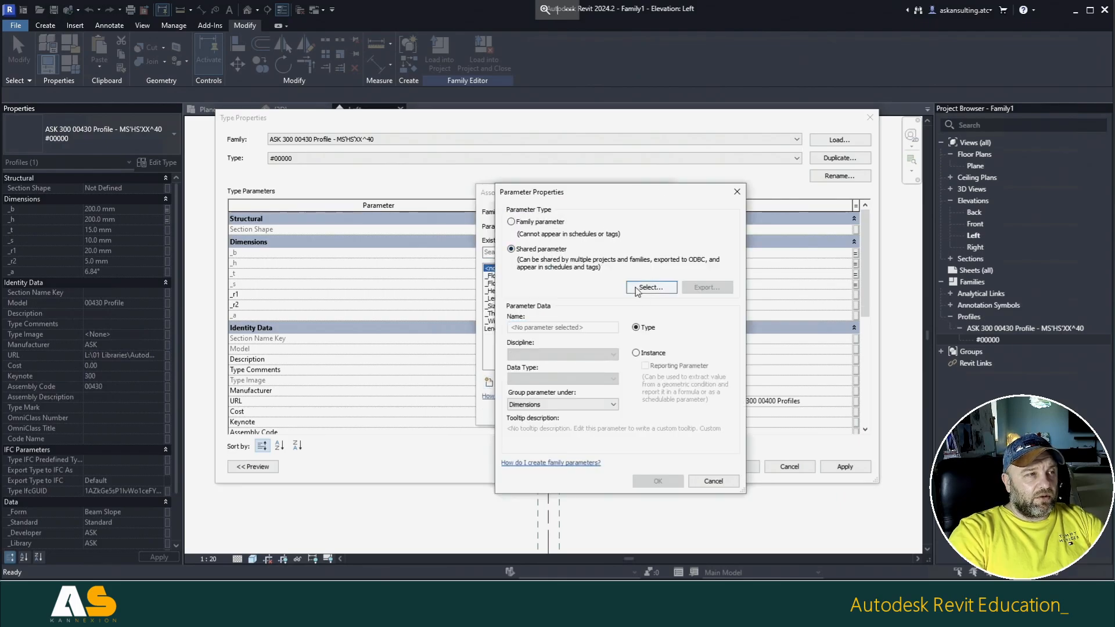
click(645, 287)
click(581, 281)
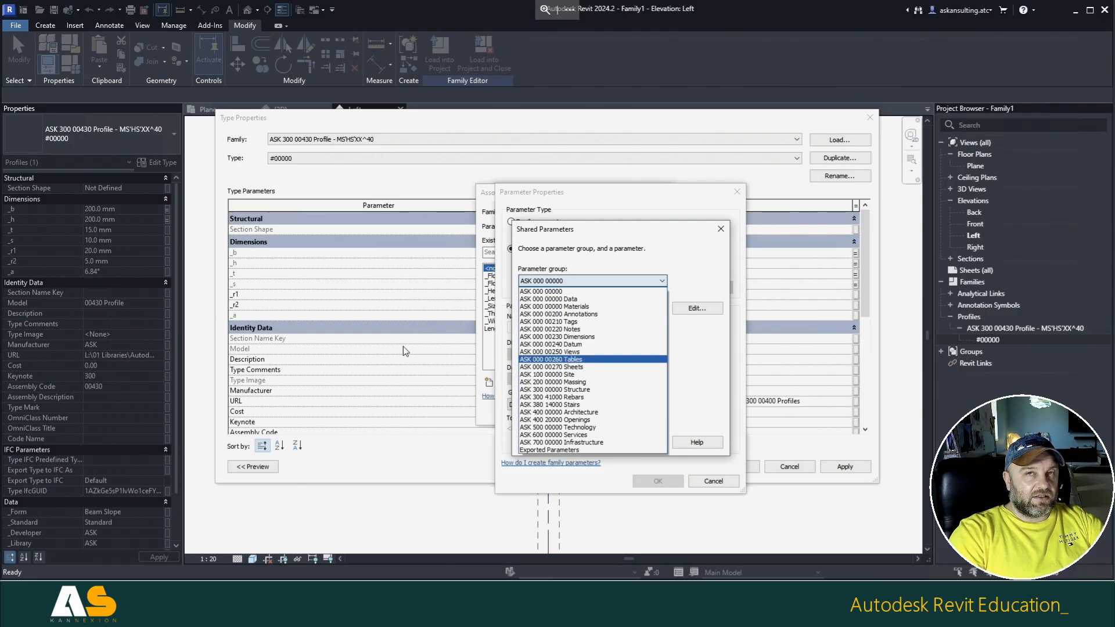
key(Down)
key(Down)
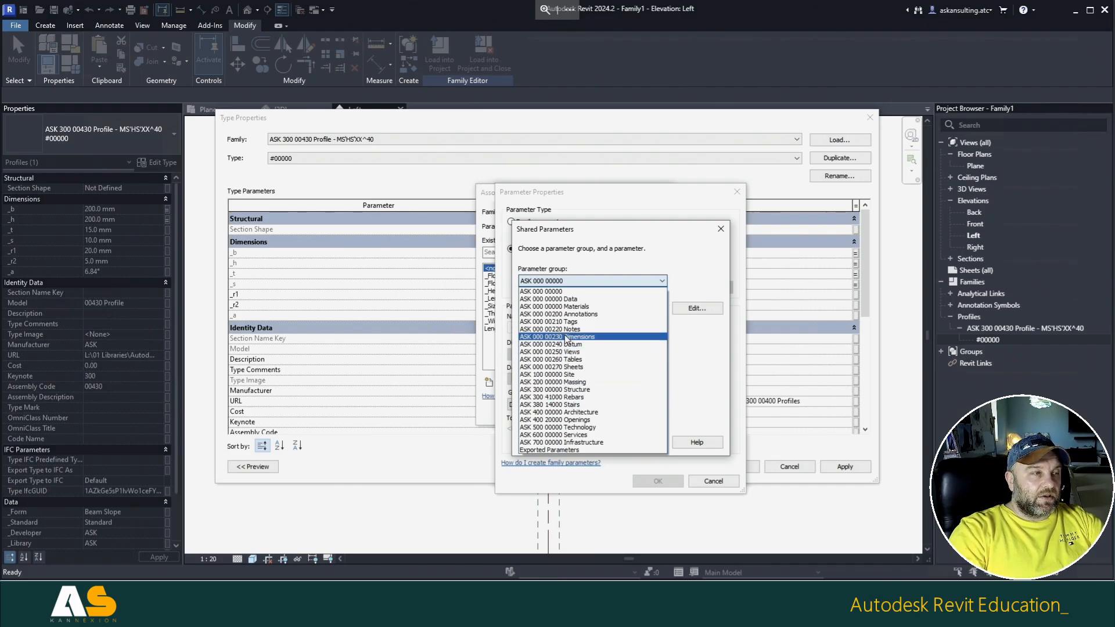
click(660, 337)
drag(660, 329, 659, 386)
click(549, 389)
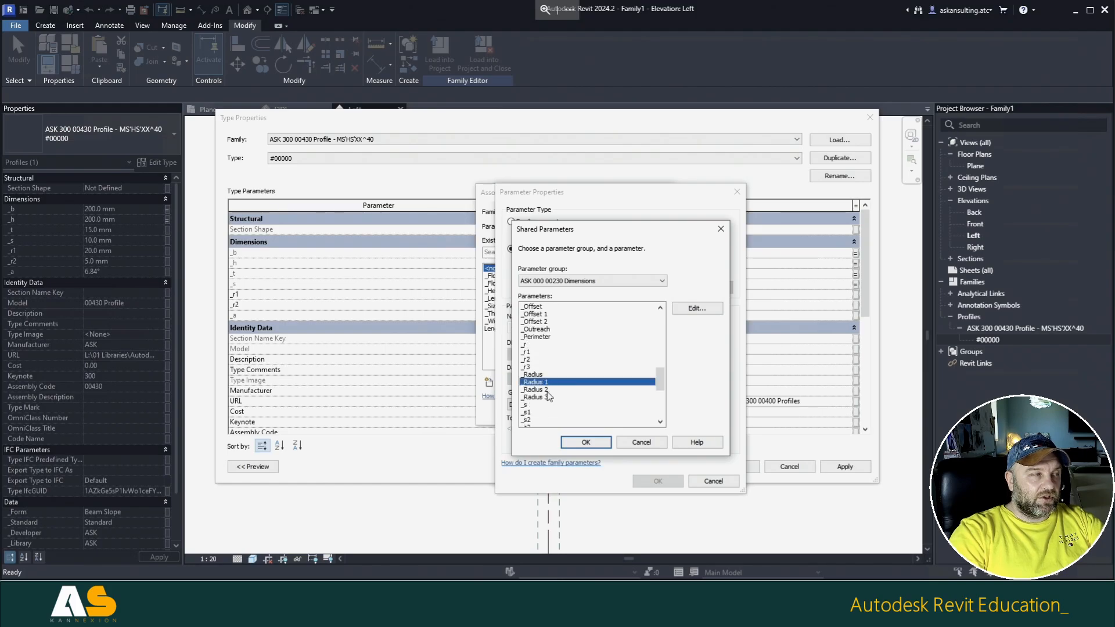
click(587, 441)
click(660, 481)
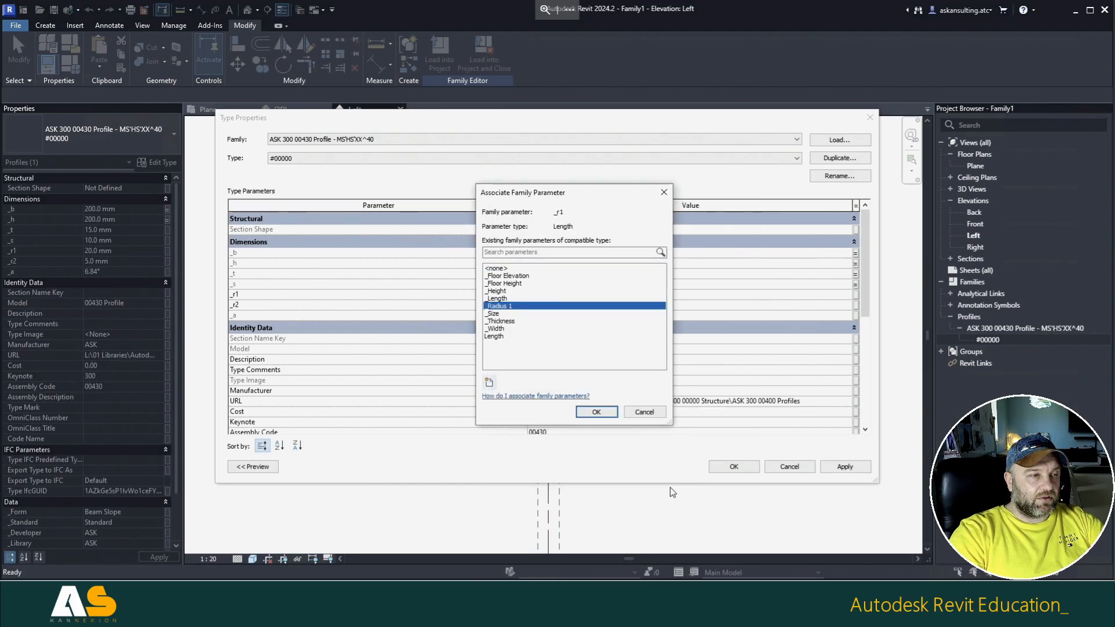
click(596, 416)
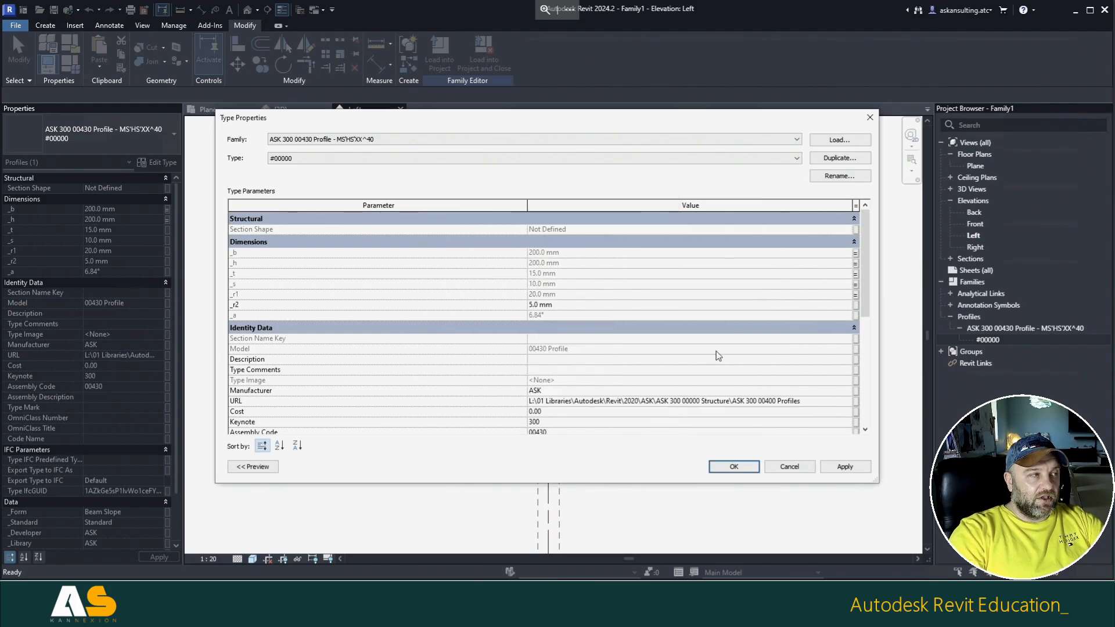
Step: Link the profile's _r2 dimension to a new shared type parameter _Radius 2 from the ASK 000 00230 Dimensions group and accept the type properties
click(856, 306)
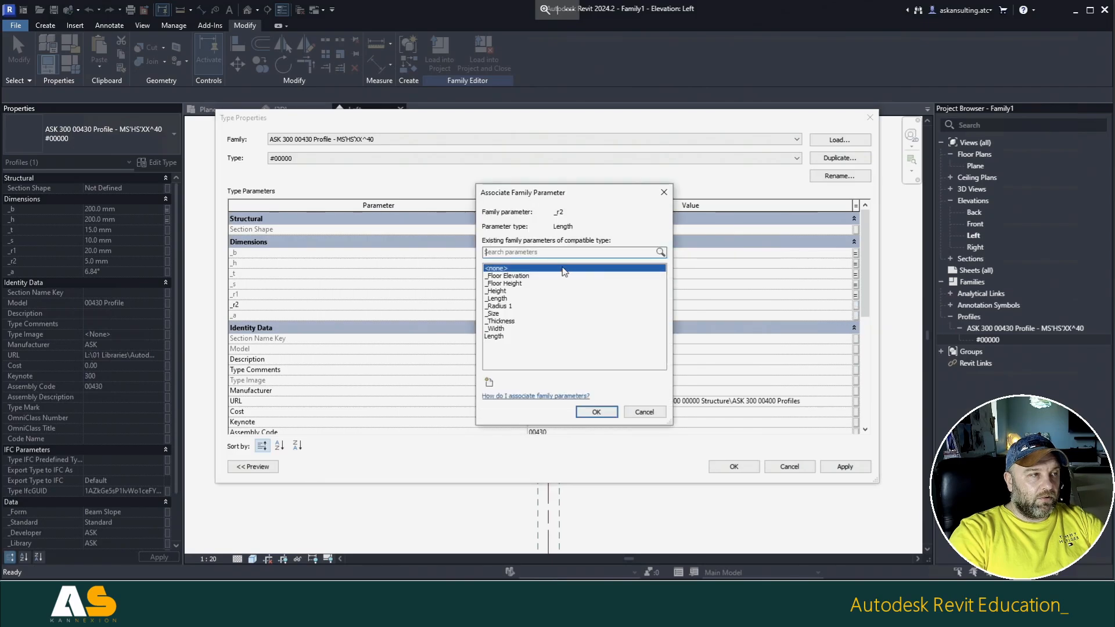
click(489, 382)
click(511, 249)
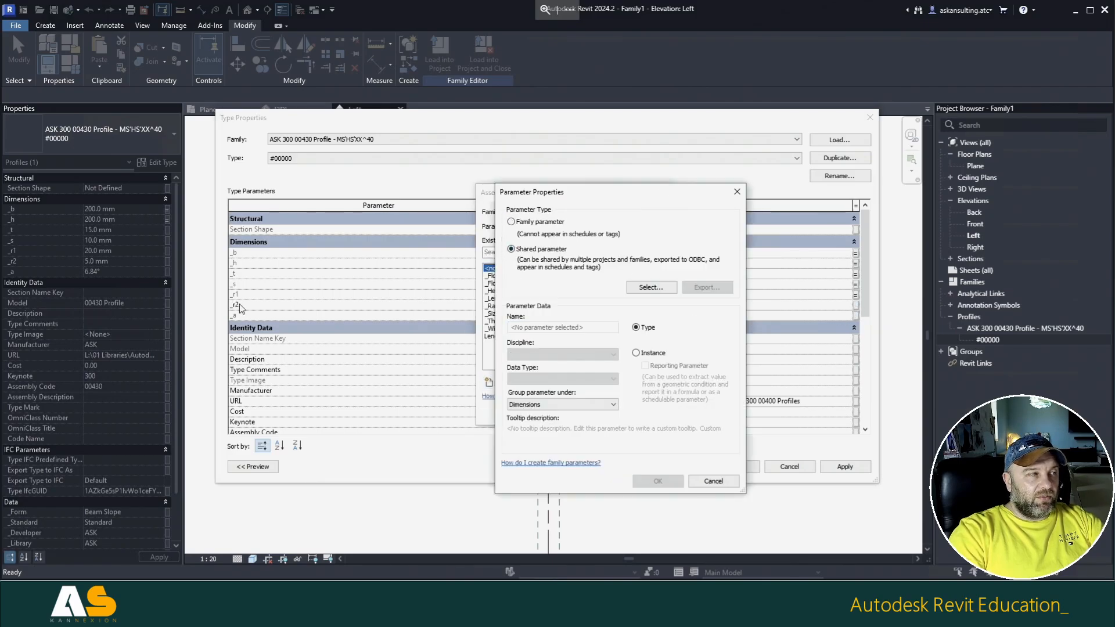
click(651, 286)
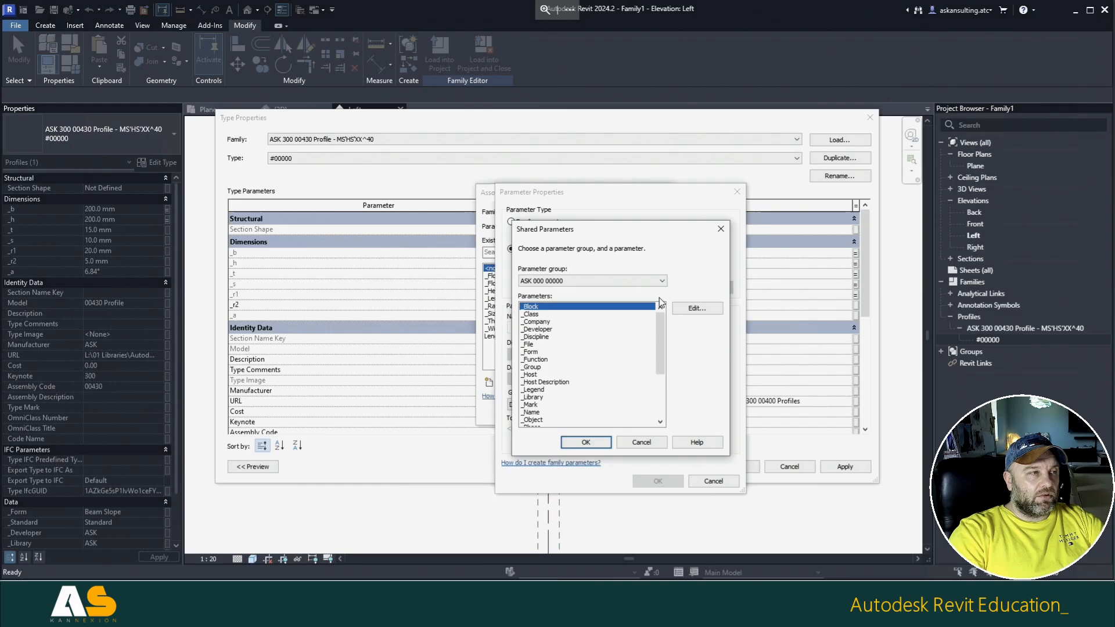
click(588, 281)
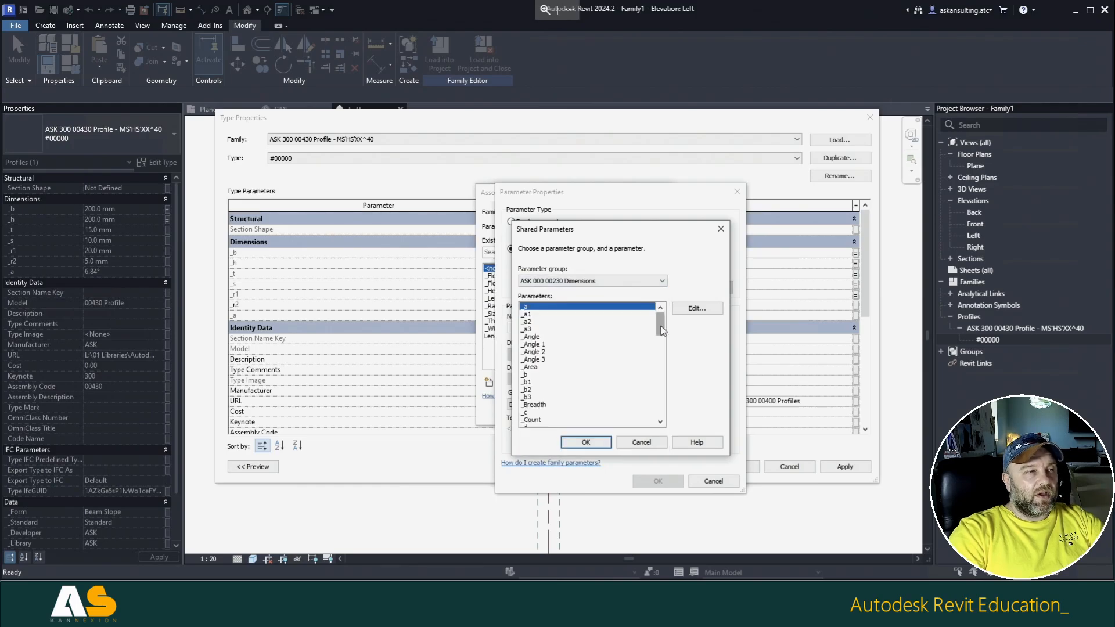
drag(660, 326, 661, 350)
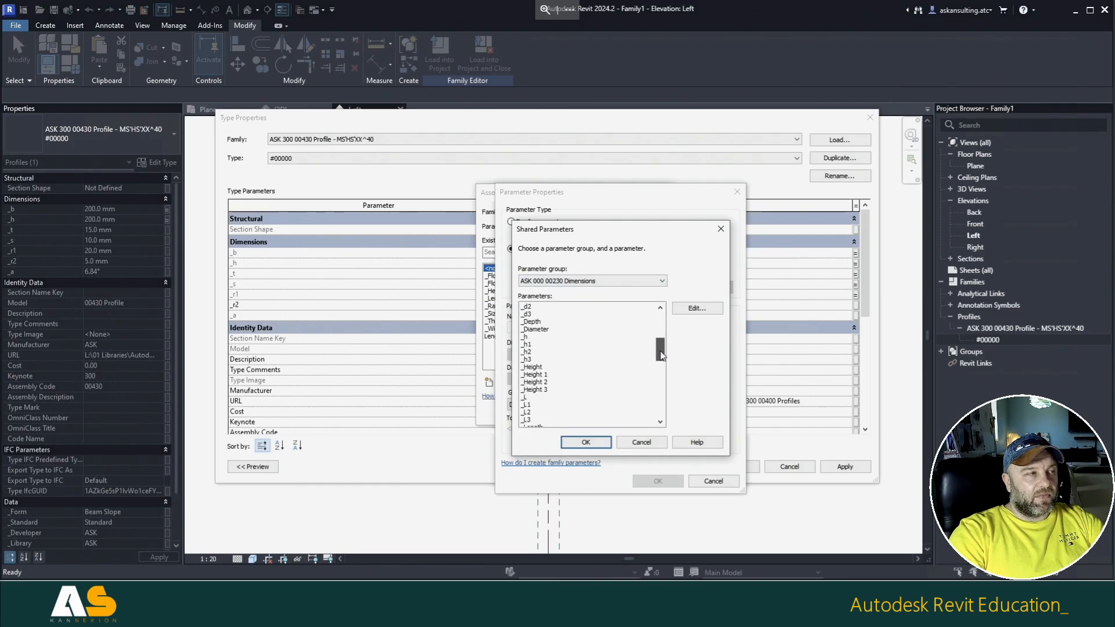
click(834, 312)
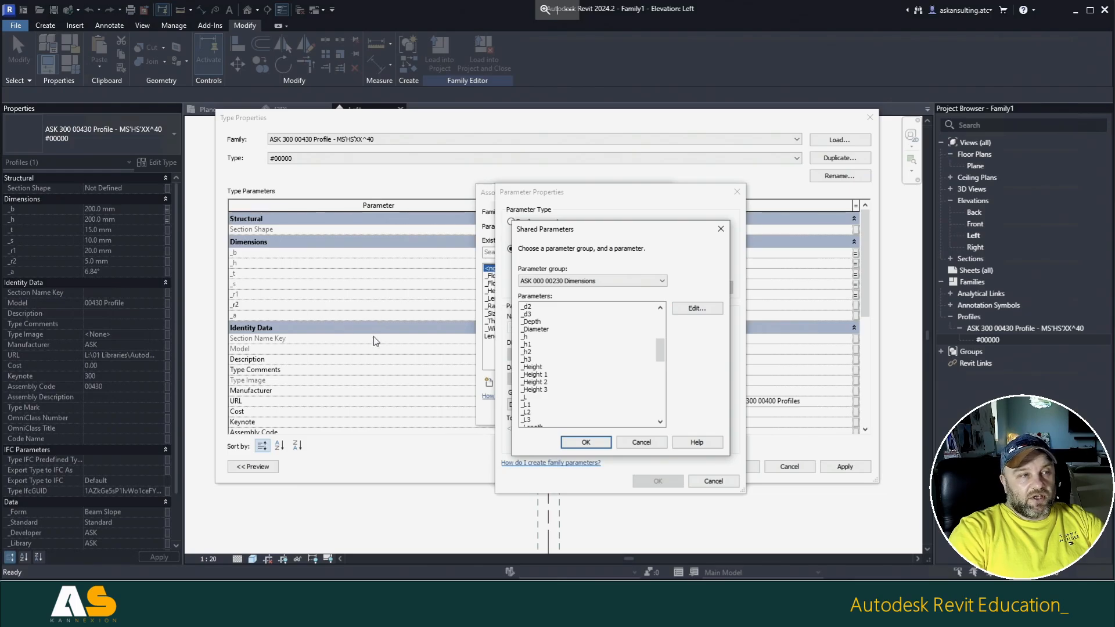
scroll(663, 365, down, 2)
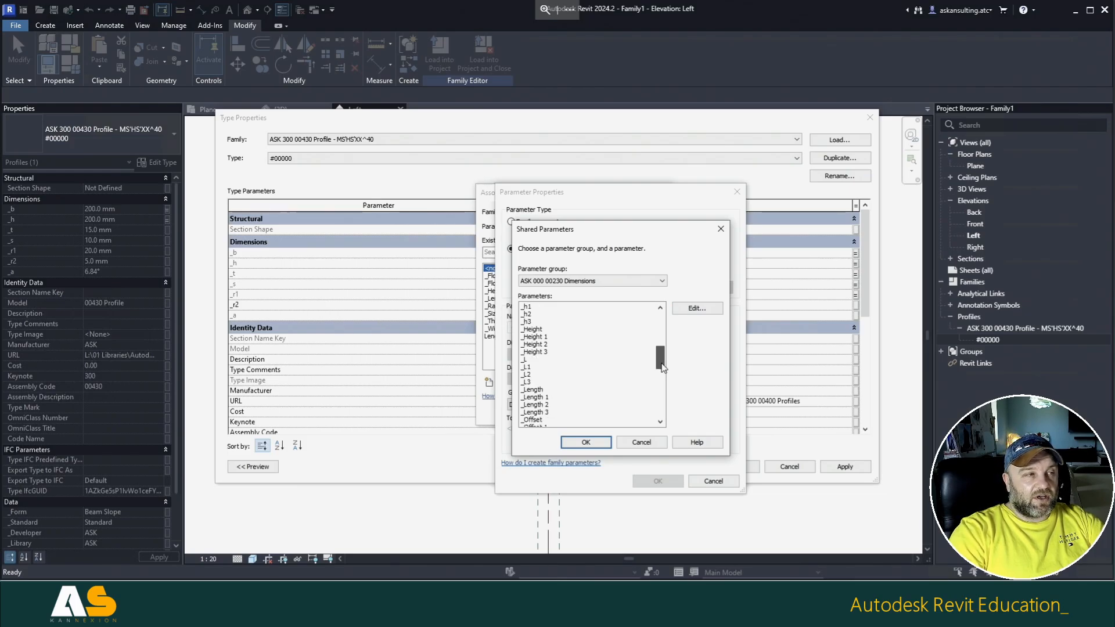
drag(662, 365, 658, 388)
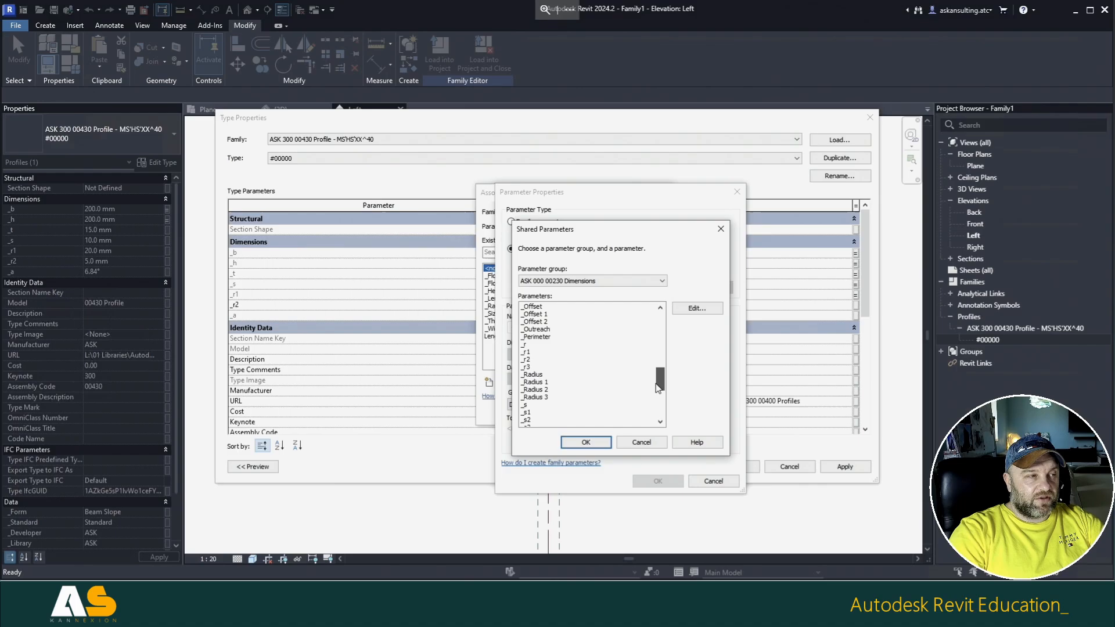
click(559, 386)
click(586, 442)
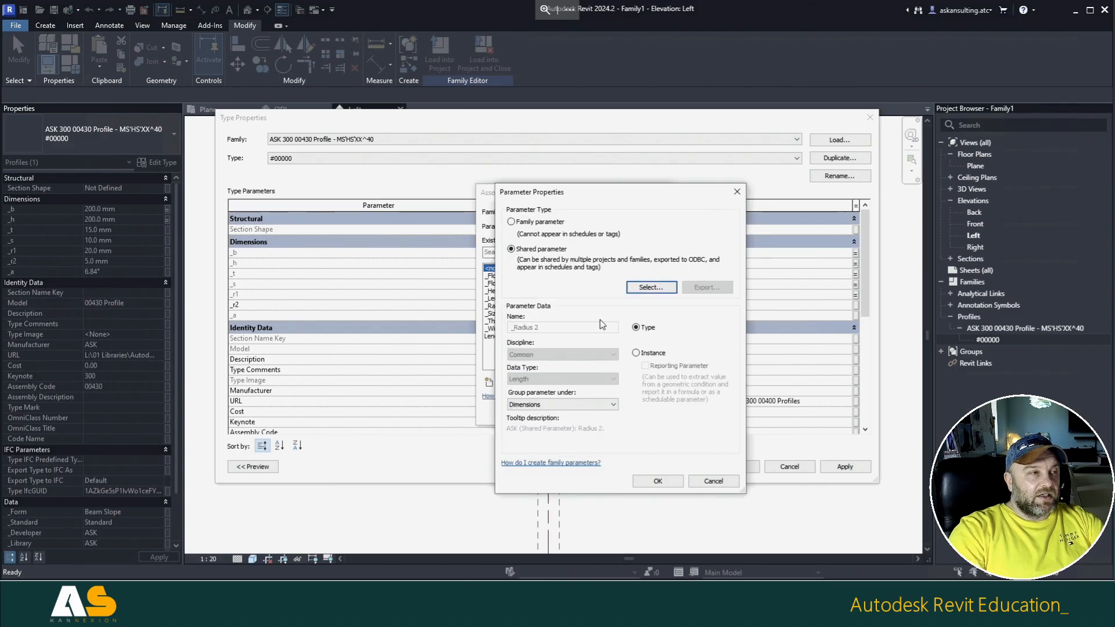
click(665, 481)
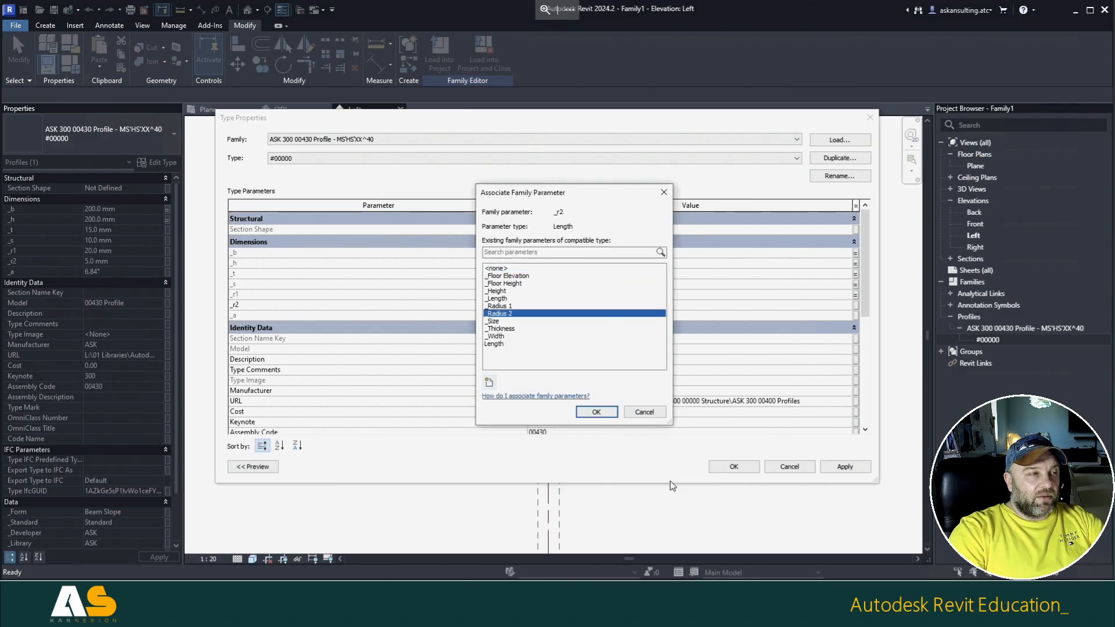
click(620, 416)
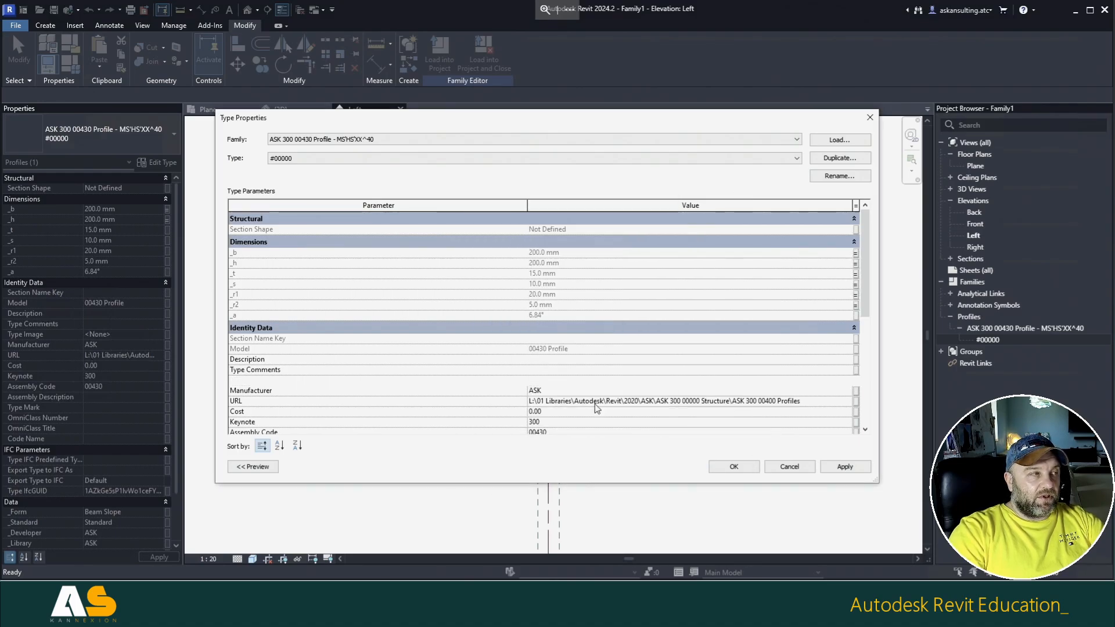
click(734, 467)
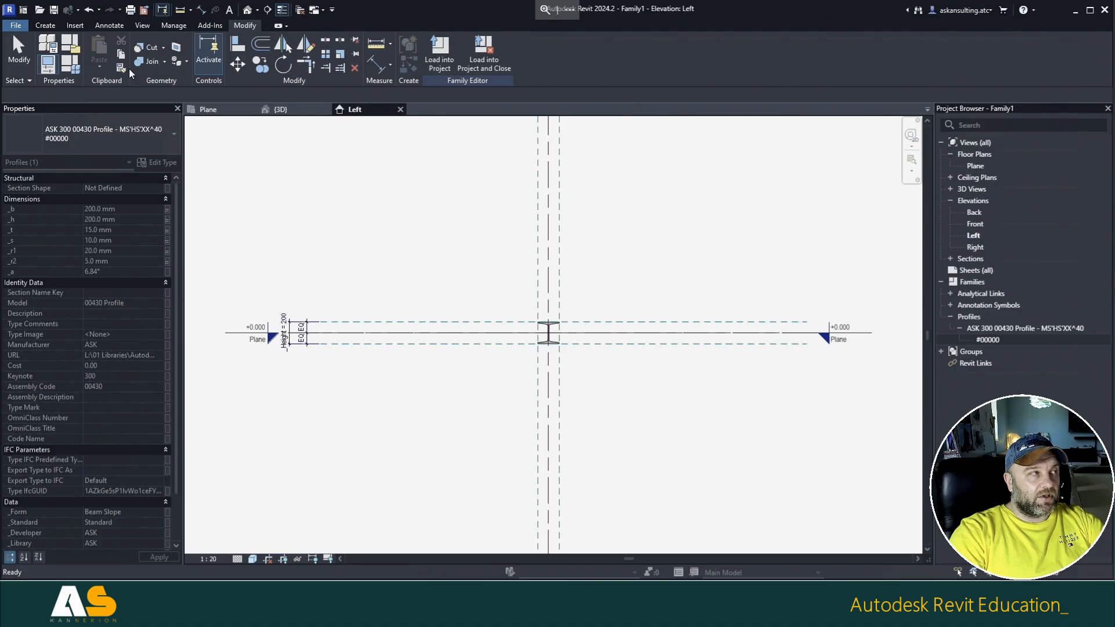
Step: Open the family types and move the _Radius 2 parameter down the Dimensions group to directly below _Height
click(219, 159)
click(75, 68)
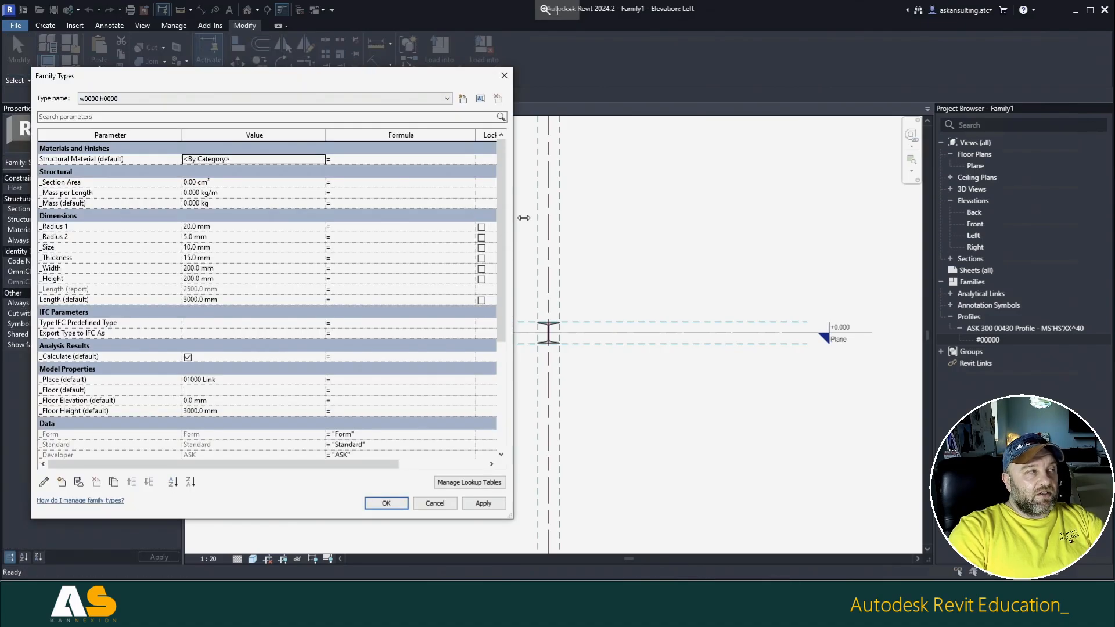
drag(341, 79, 649, 100)
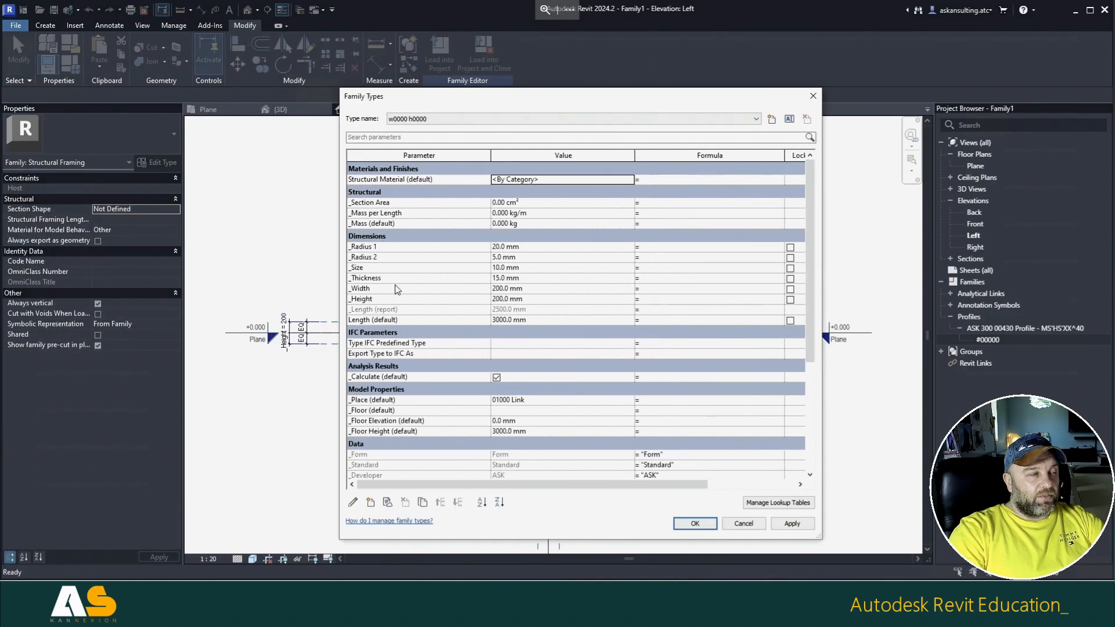
click(376, 258)
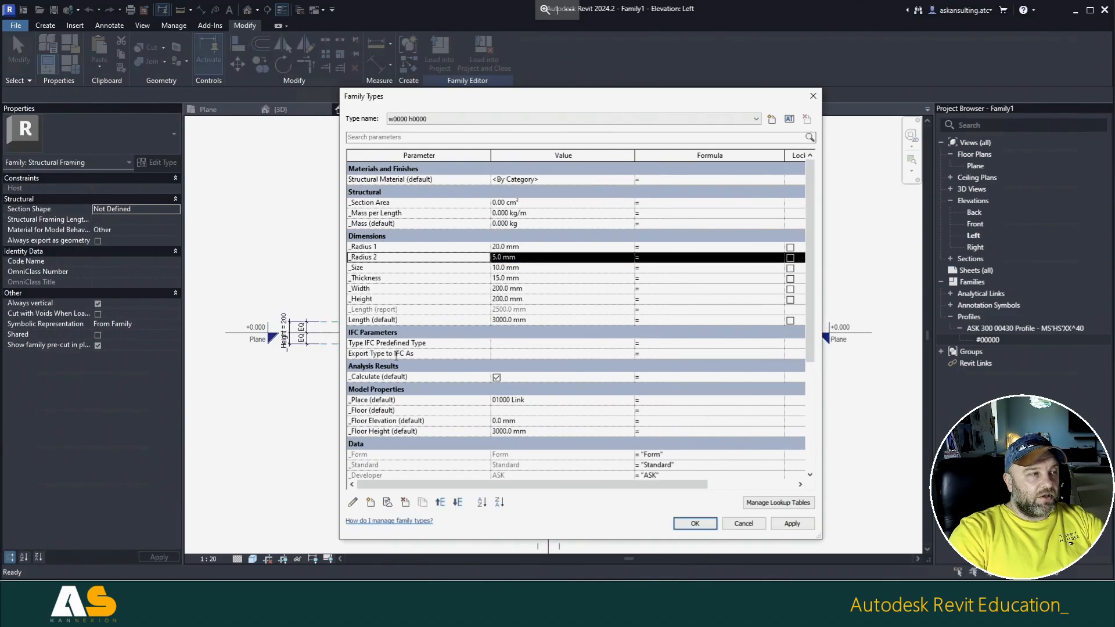
click(458, 502)
click(458, 503)
click(457, 503)
click(458, 503)
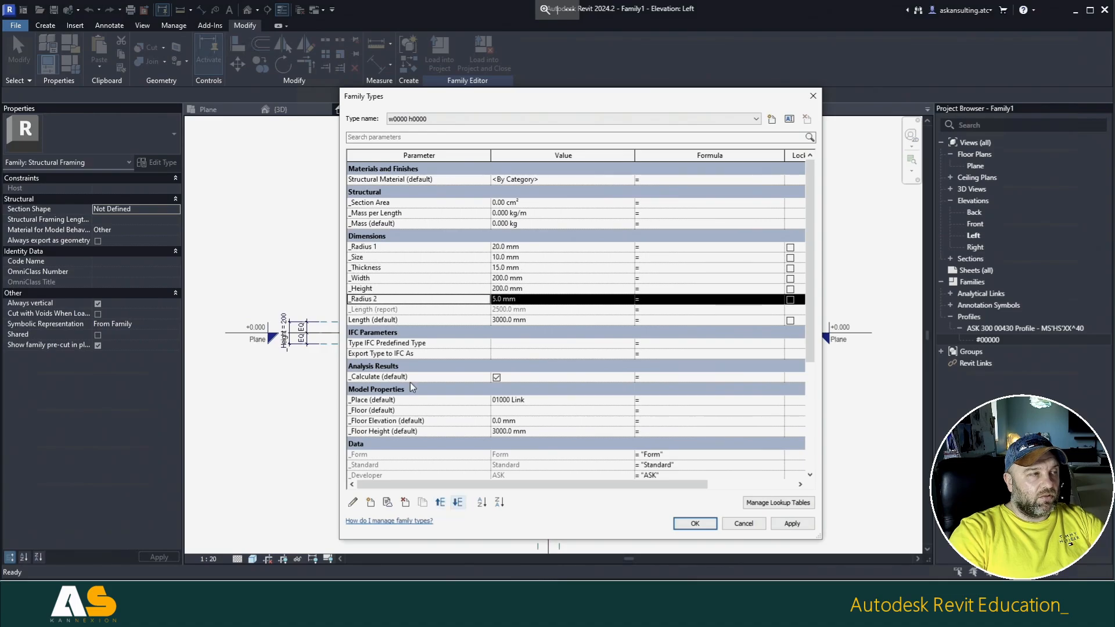
Step: Move _Width to the head of the Dimensions group and place _Height directly beneath it
click(372, 279)
click(441, 503)
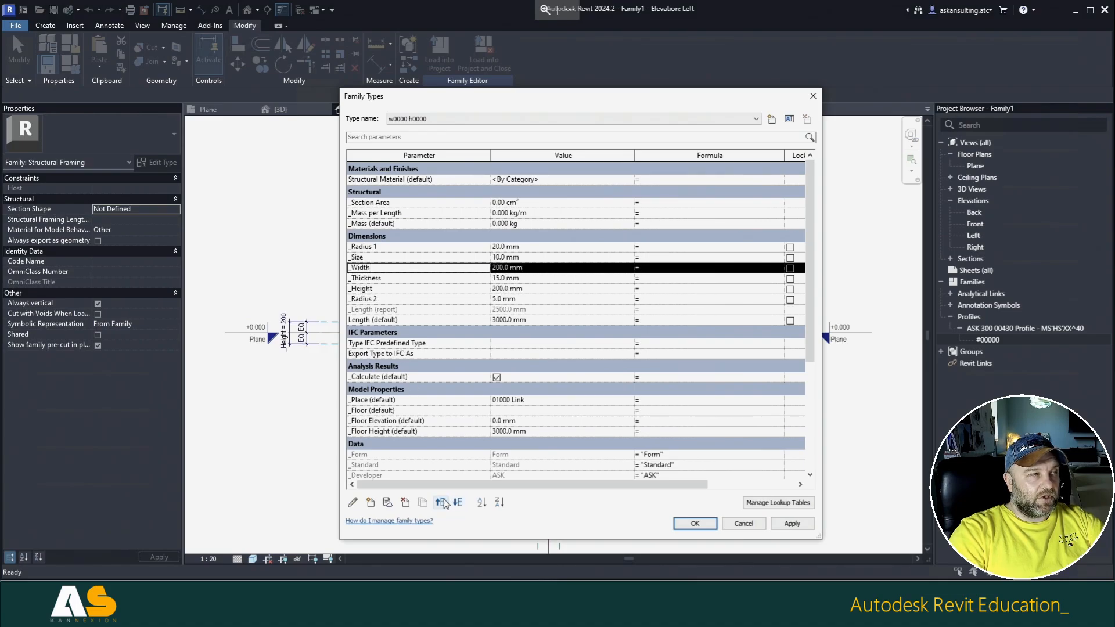
click(440, 502)
click(441, 502)
click(377, 290)
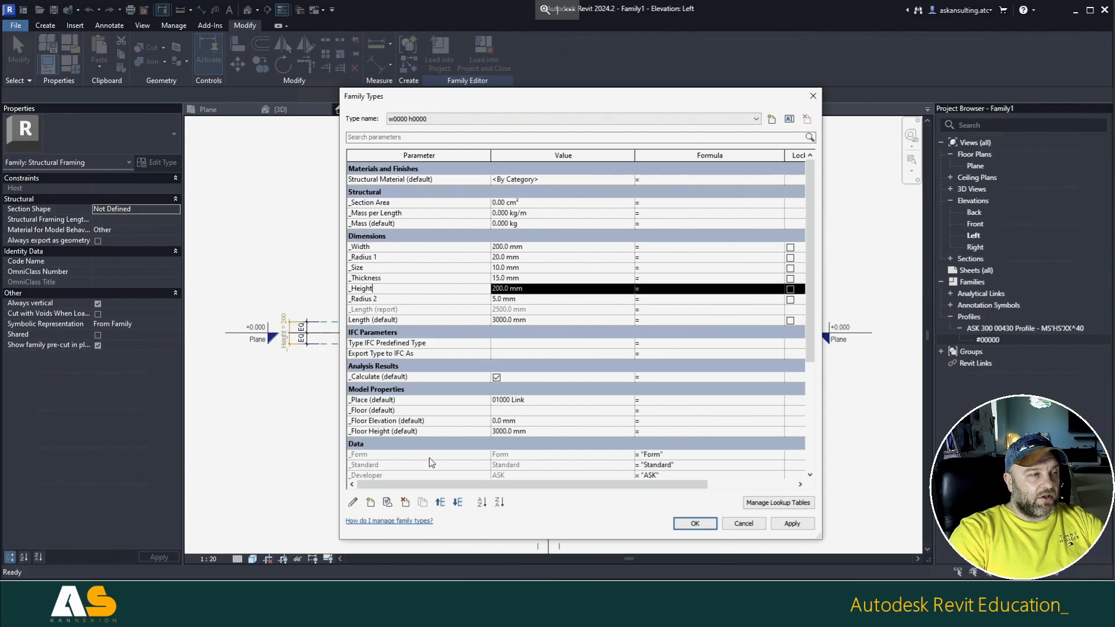
click(441, 503)
click(441, 502)
click(441, 503)
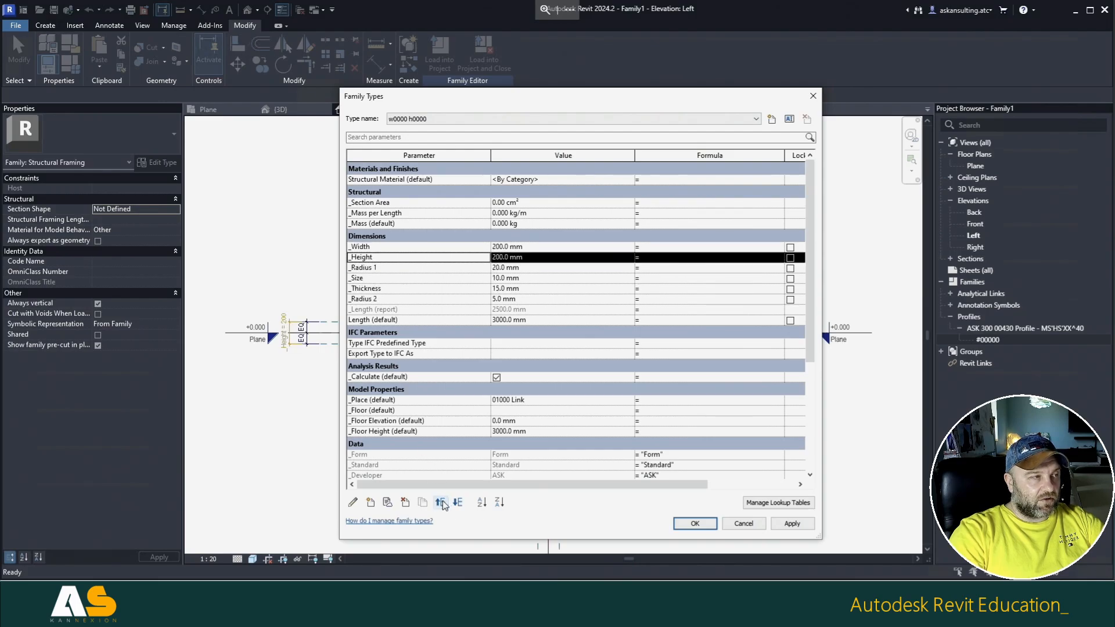
Step: Reorder the remaining profile parameters so _Thickness comes before _Size and _Radius 1 sits directly above _Radius 2
key(Down)
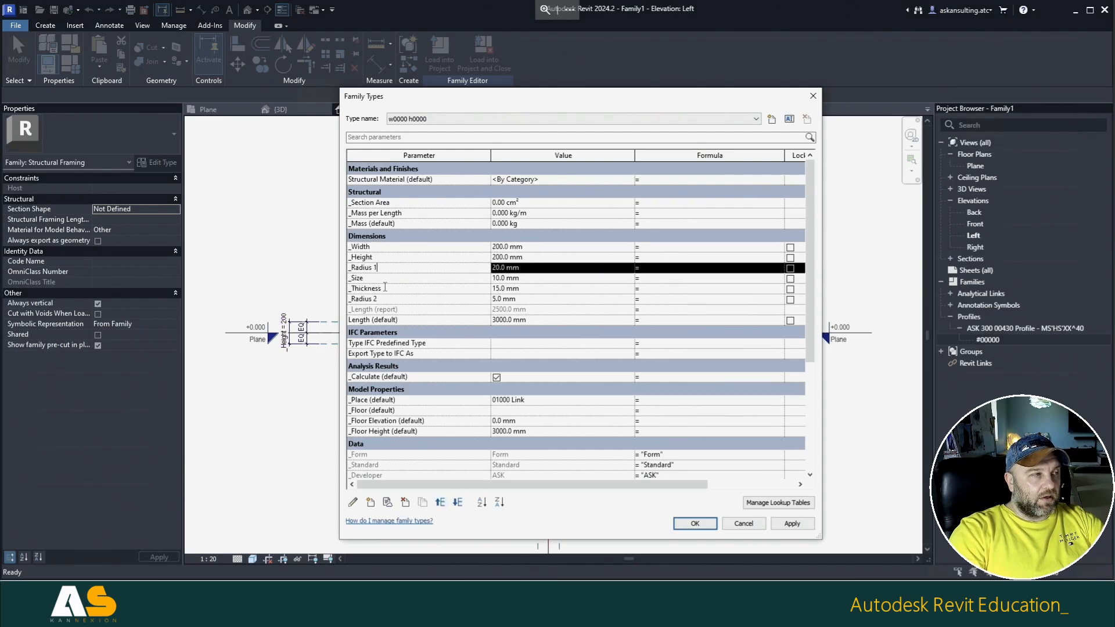
click(458, 503)
click(458, 503)
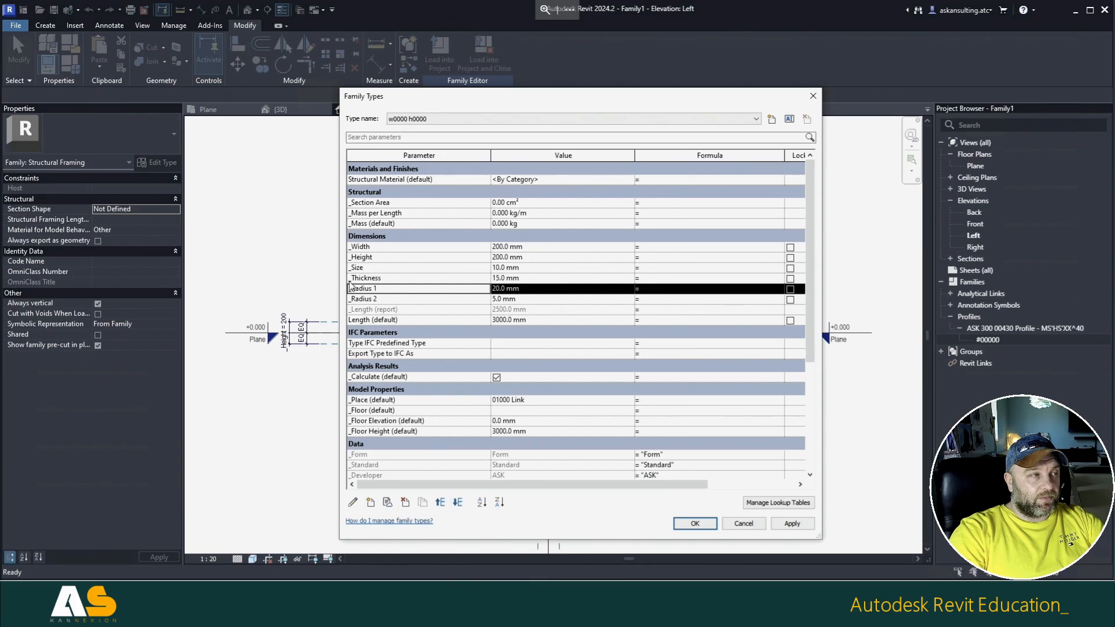
key(Up)
click(441, 502)
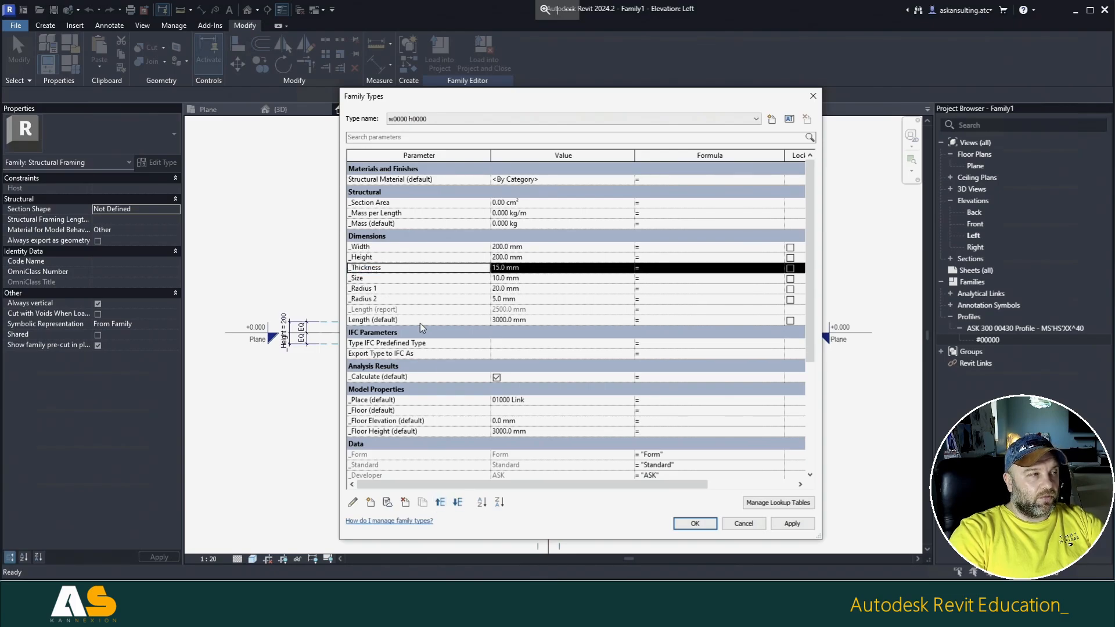
Step: Add the shared type parameter _Angle from the ASK 000 00230 Dimensions group, grouped under Dimensions
click(396, 299)
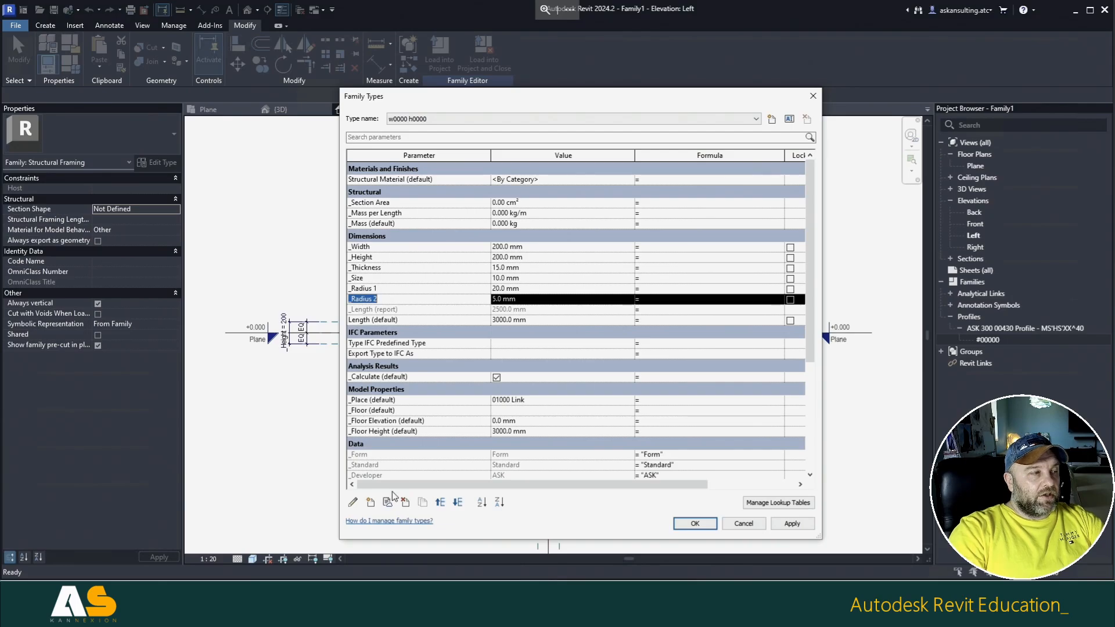
click(371, 502)
click(511, 248)
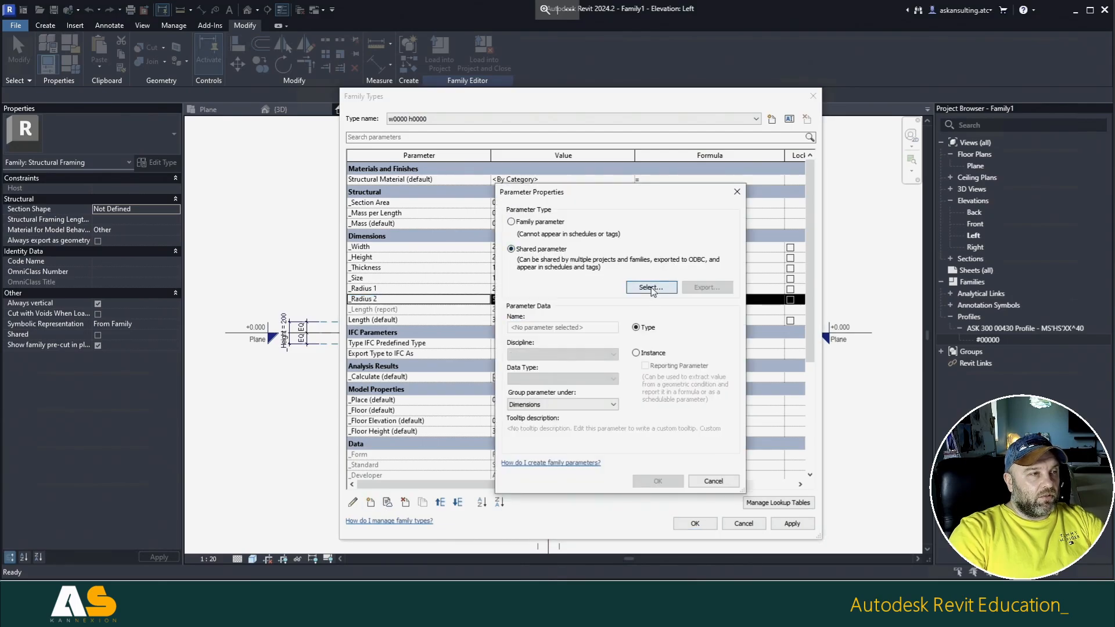
click(651, 287)
click(594, 282)
click(587, 337)
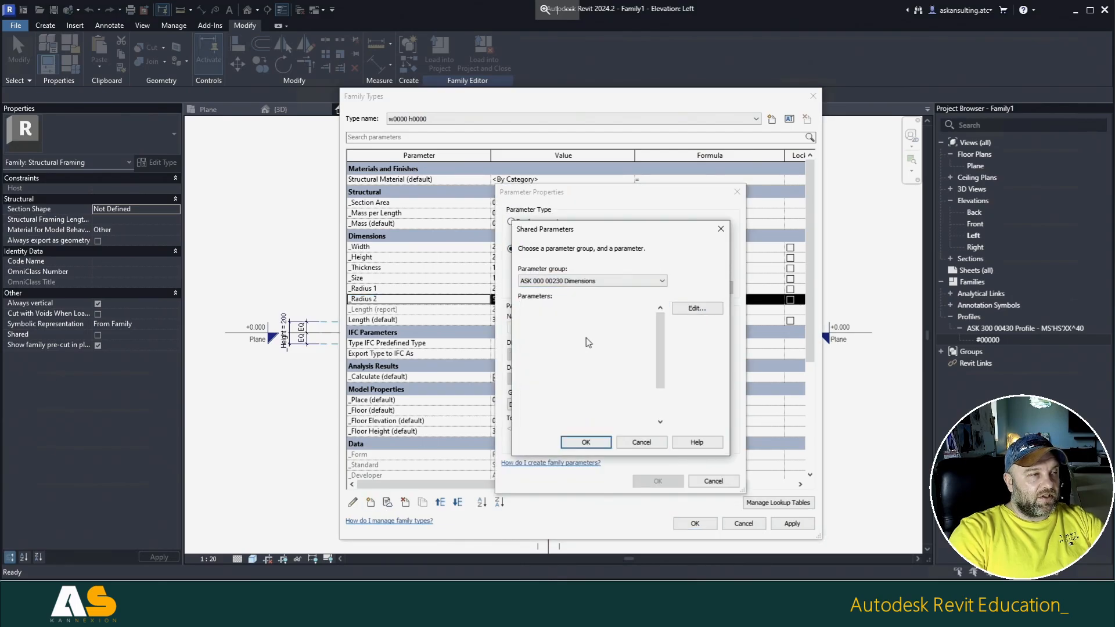
click(532, 337)
click(586, 442)
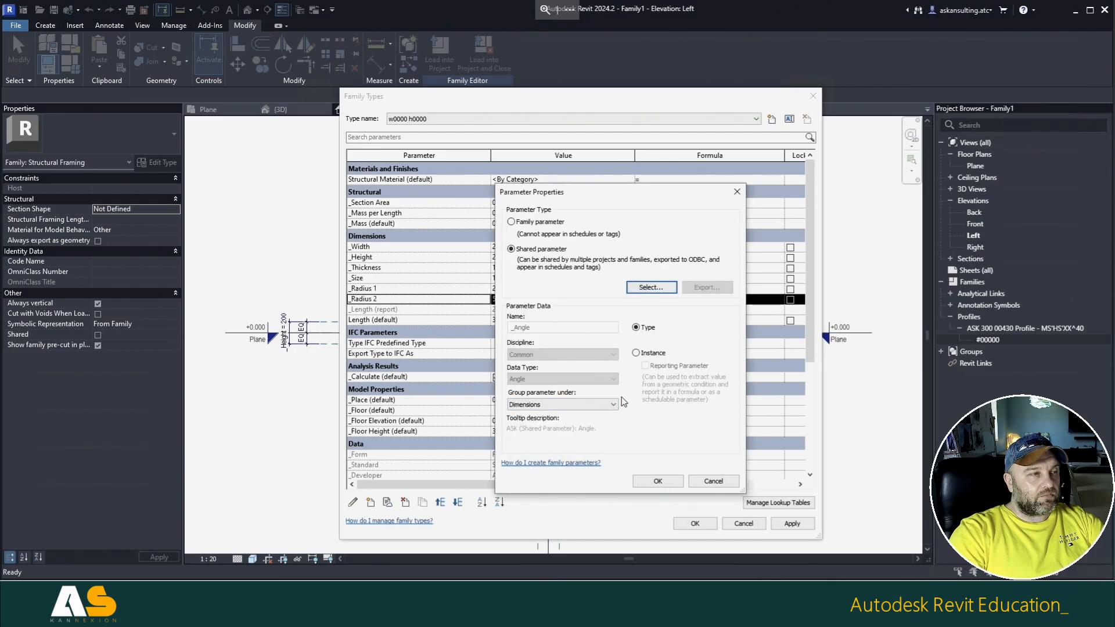
click(662, 481)
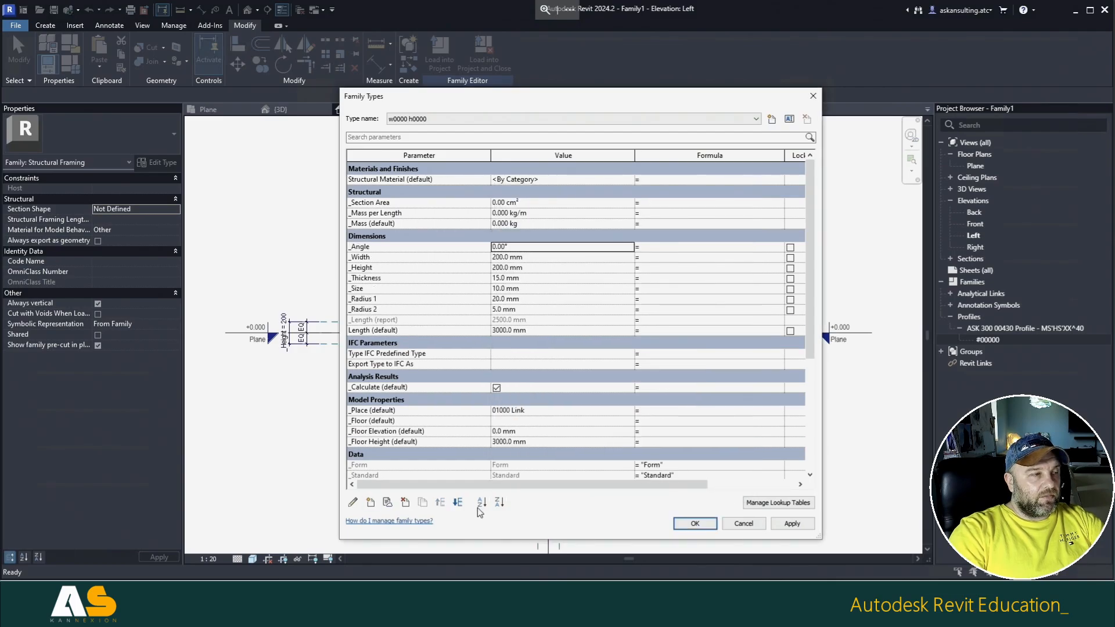
Step: Move the _Angle parameter down the Dimensions group to directly below _Radius 2
click(459, 503)
click(460, 502)
click(459, 503)
click(459, 503)
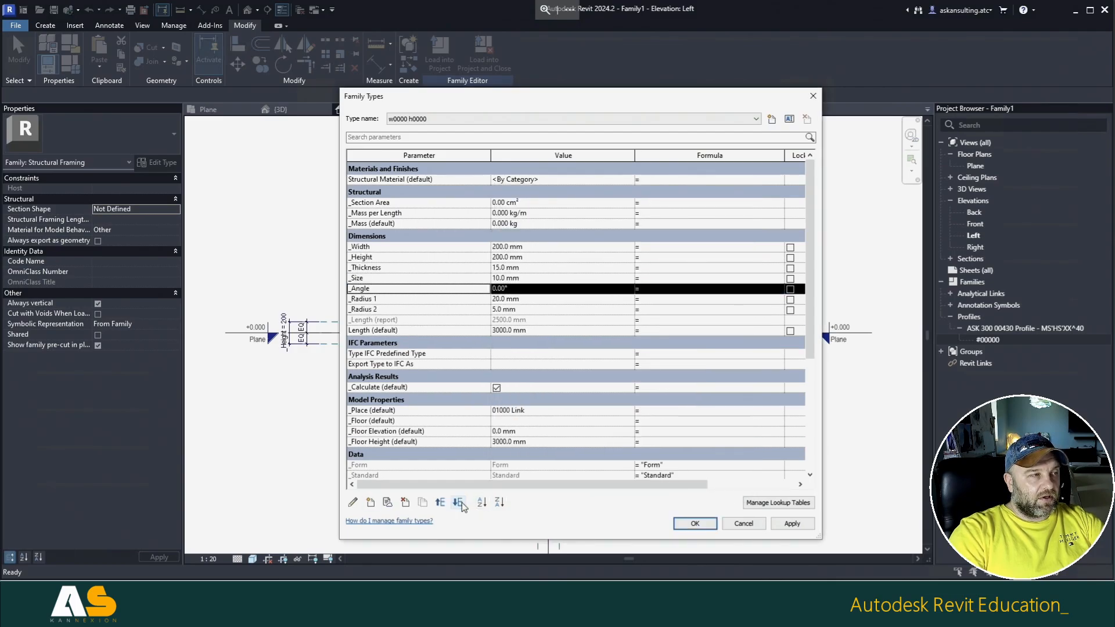
click(459, 502)
click(462, 503)
Step: Enter the formula tan(0.12) for the _Angle parameter and accept the family type changes
click(695, 309)
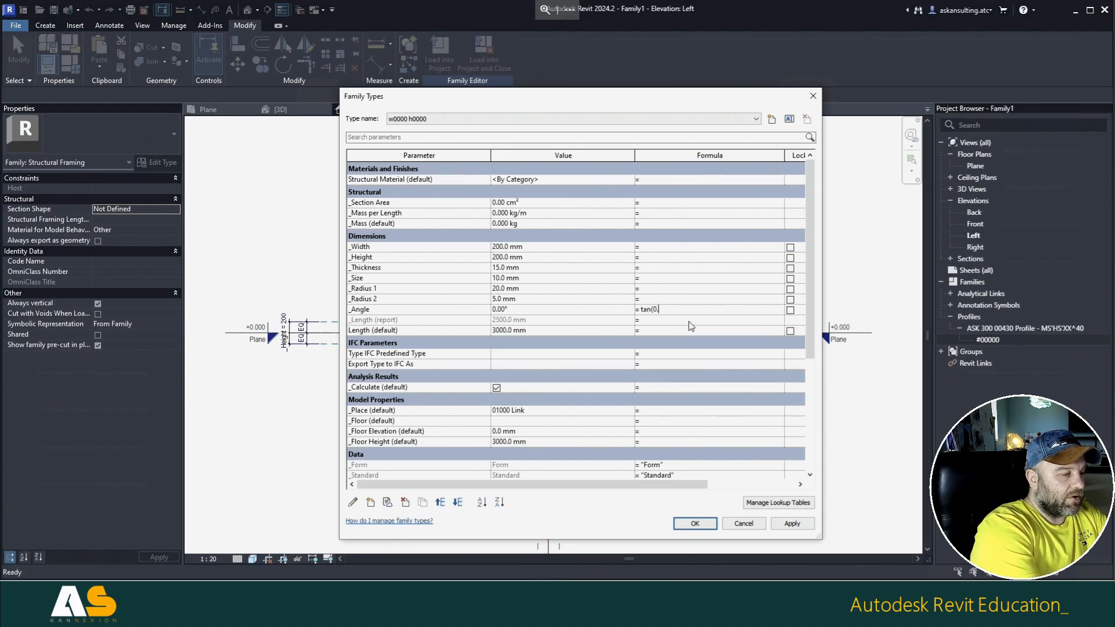
key(Return)
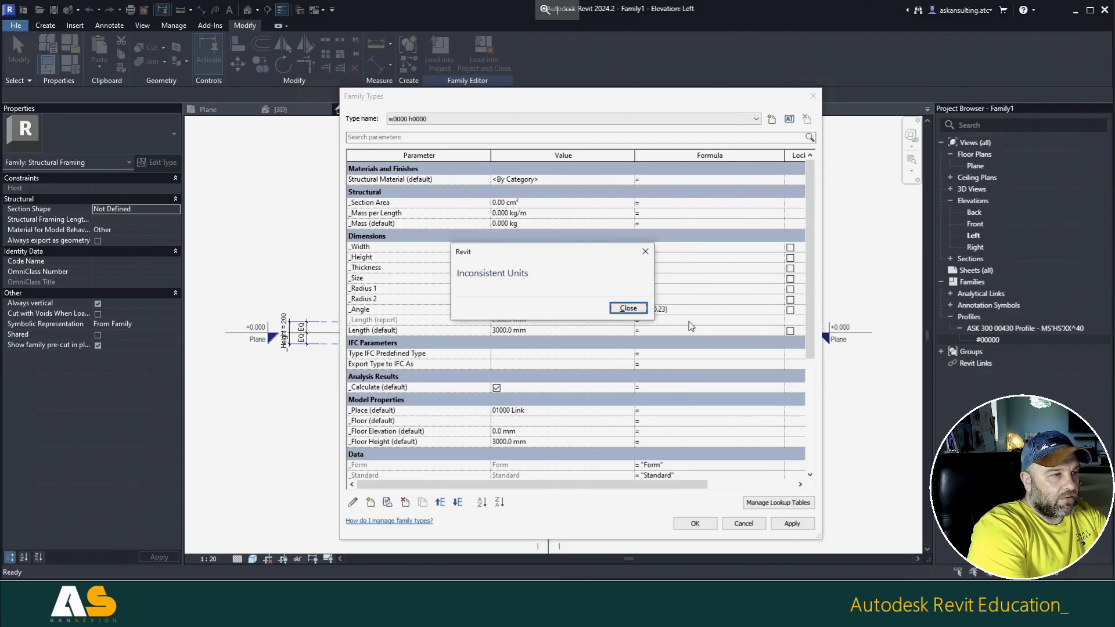
key(Return)
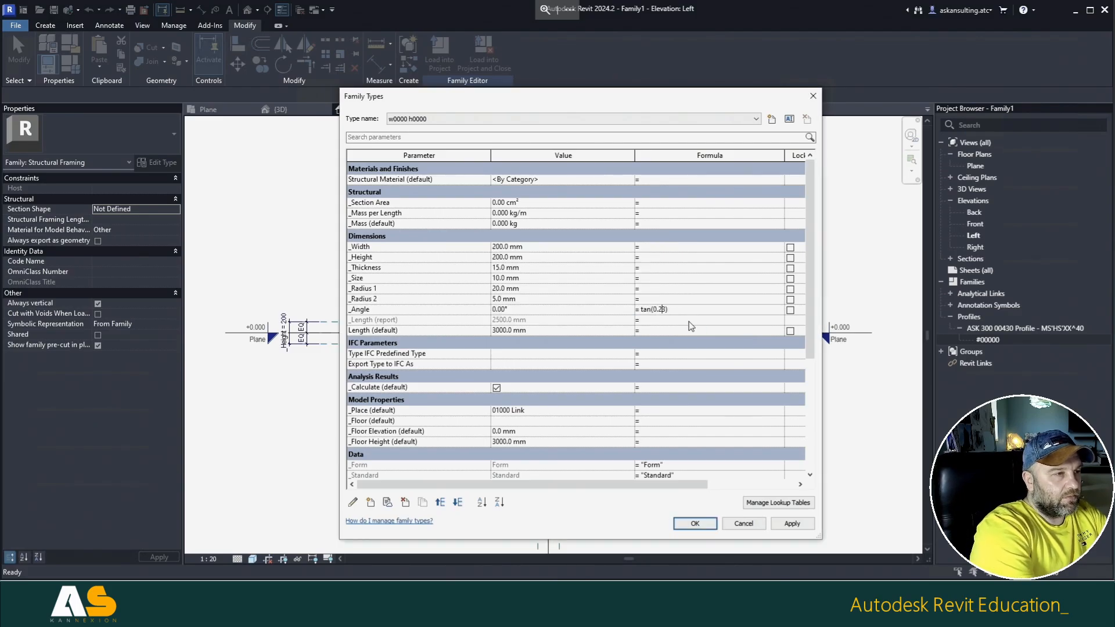
text(12)
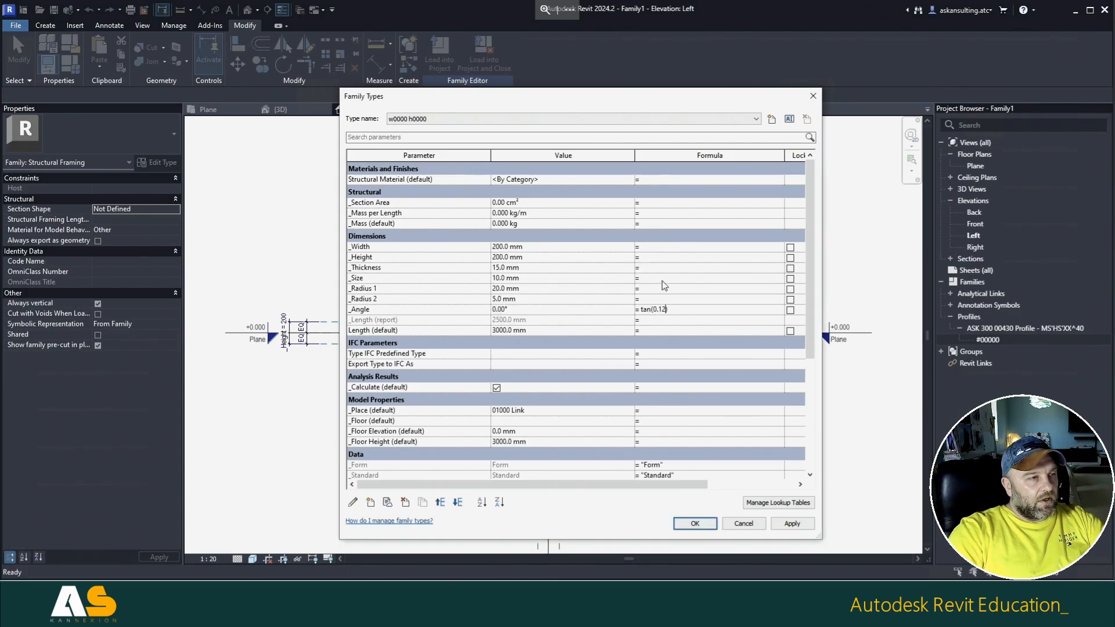
key(Return)
click(646, 310)
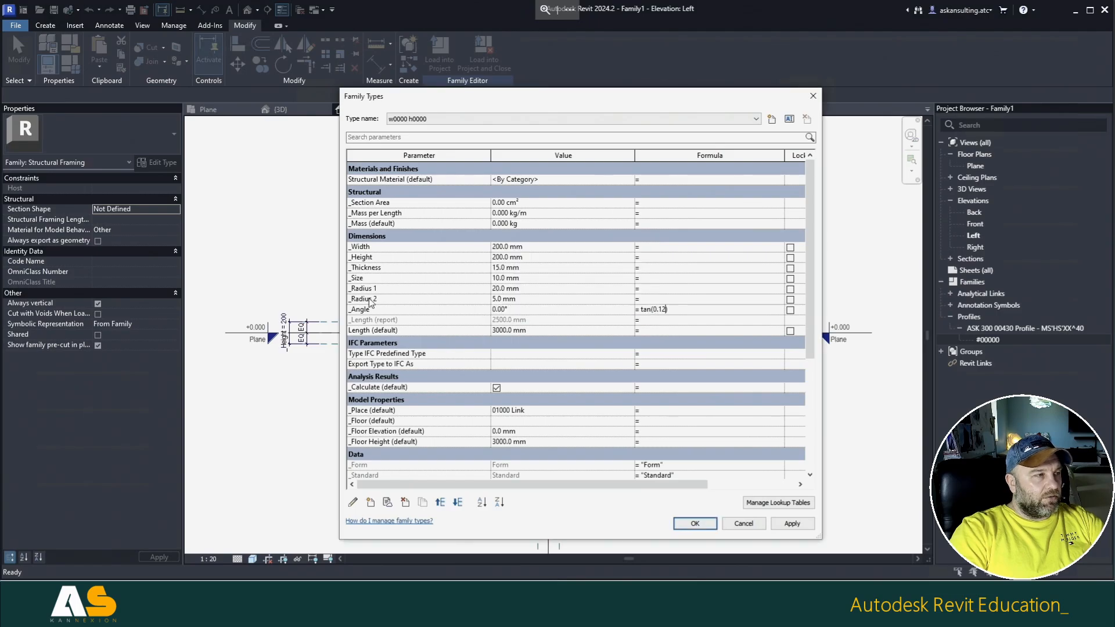
click(394, 308)
click(626, 308)
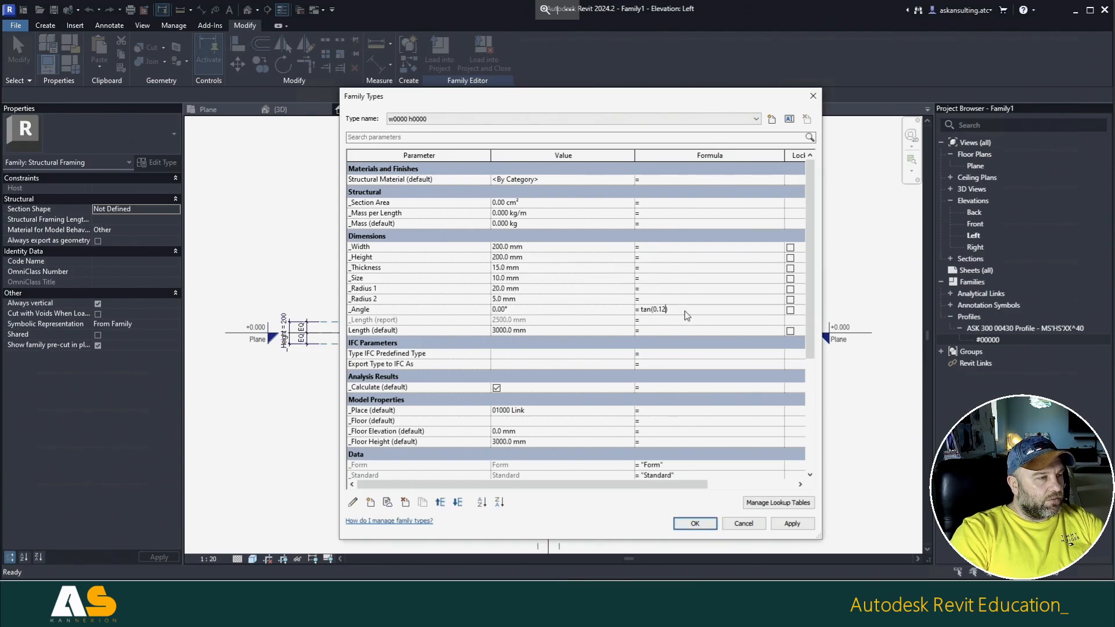
click(697, 524)
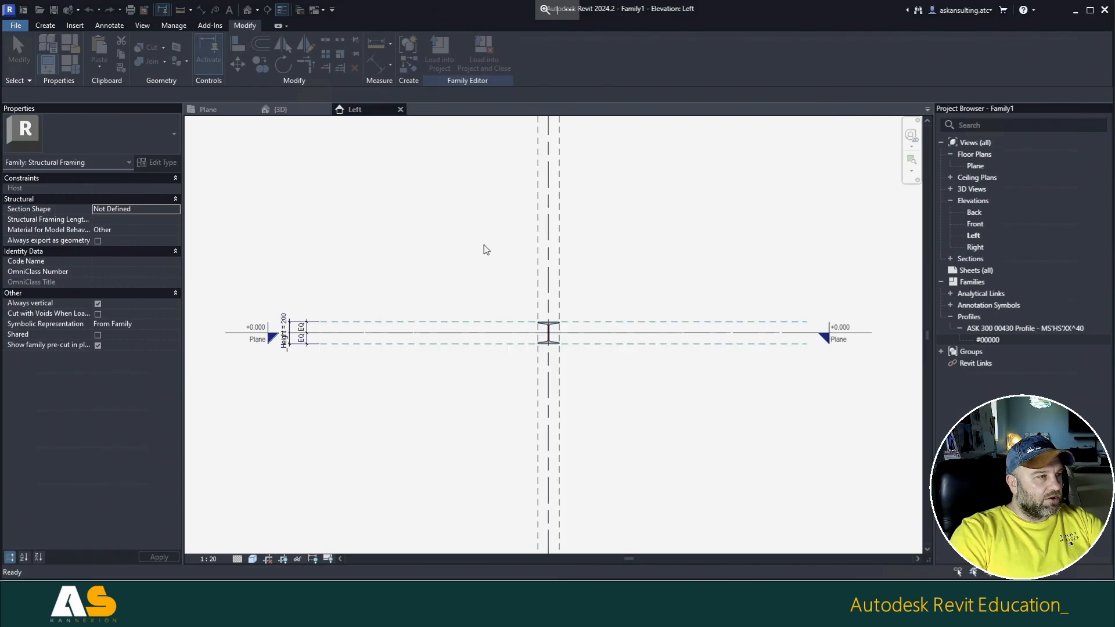
Step: Open the recent ASK 300 00430 Profile - MS'HS'XX^40.rfa family, copy the _a parameter's formula atan(0.12), and close the profile
click(16, 26)
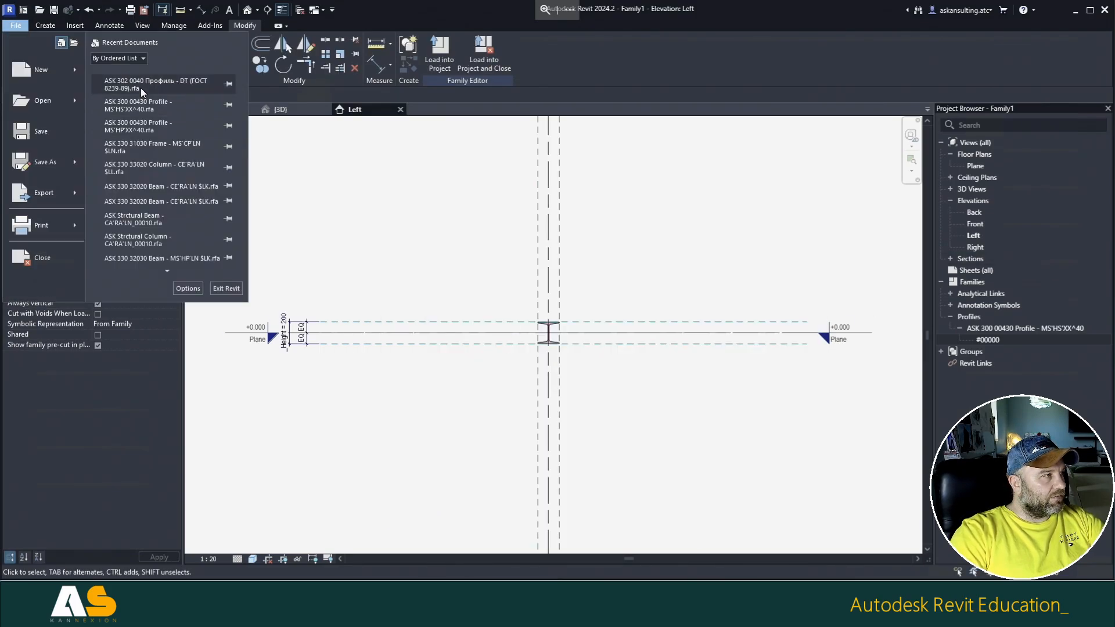
click(145, 107)
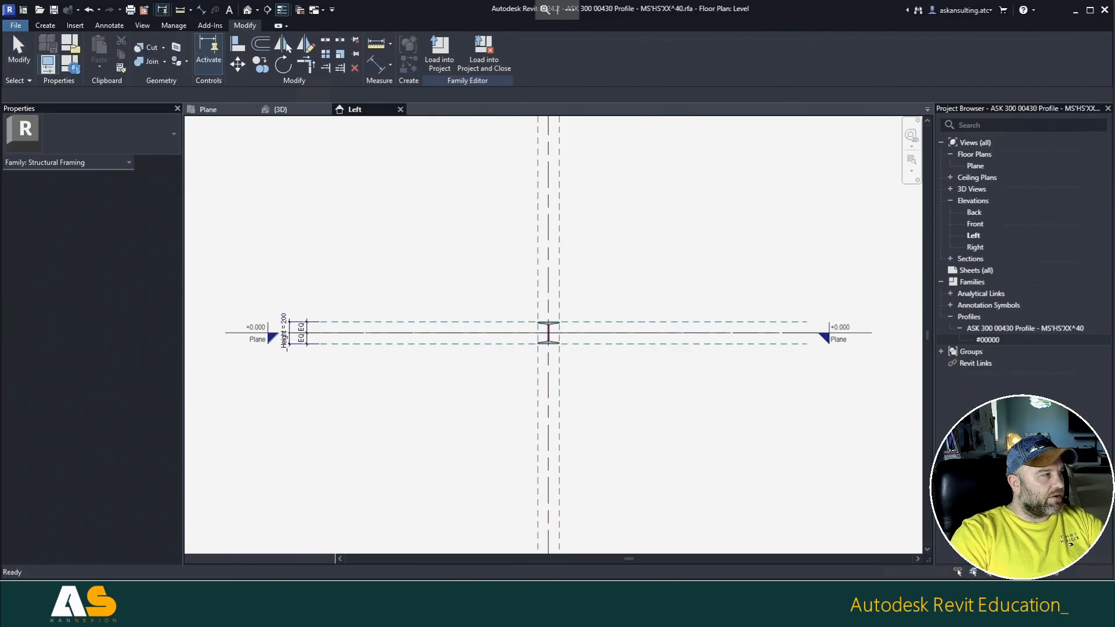
key(f)
key(t)
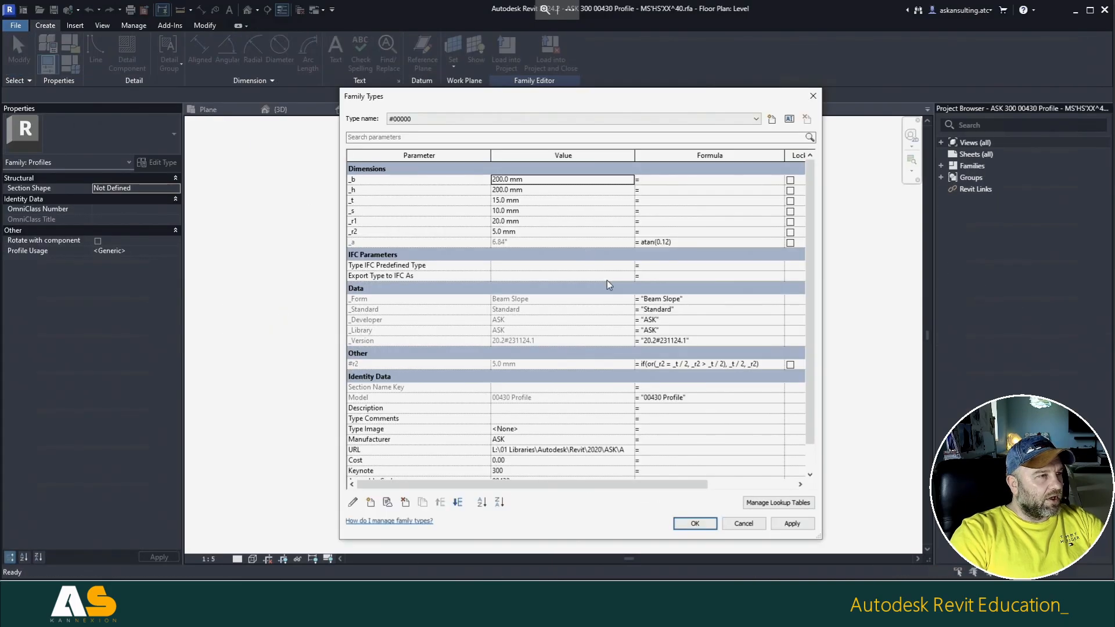
click(686, 243)
key(ctrl+c)
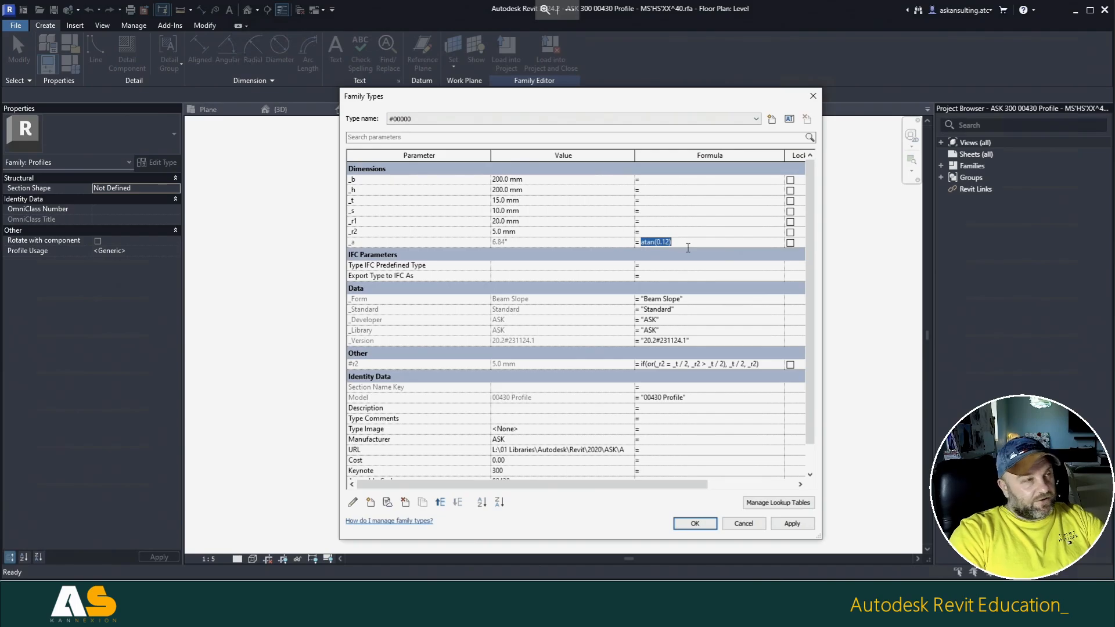
key(Escape)
key(Escape)
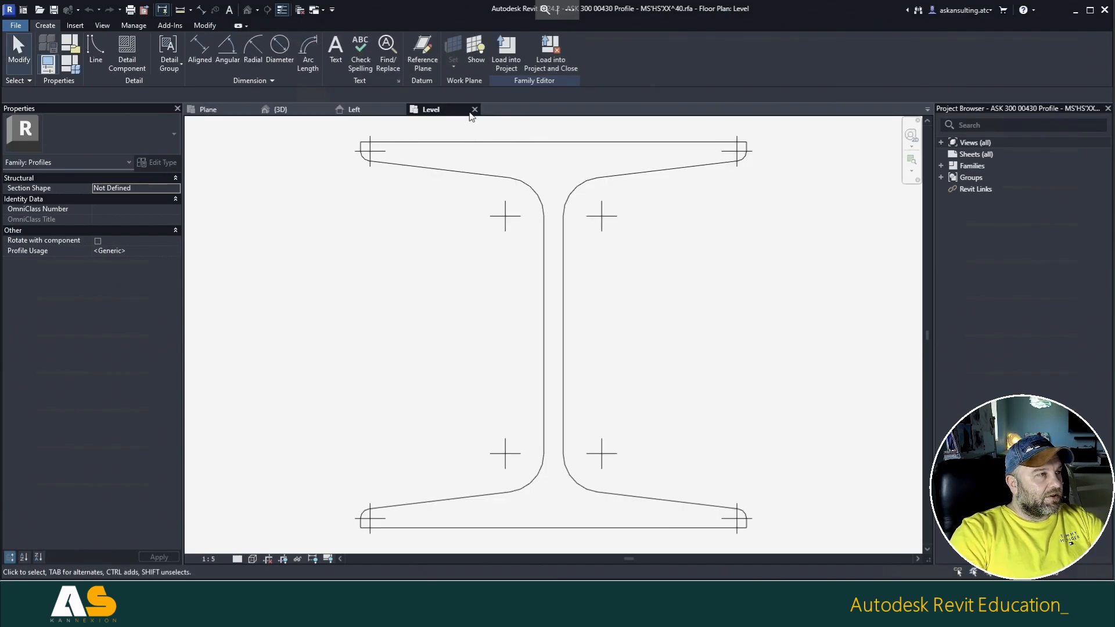
click(475, 109)
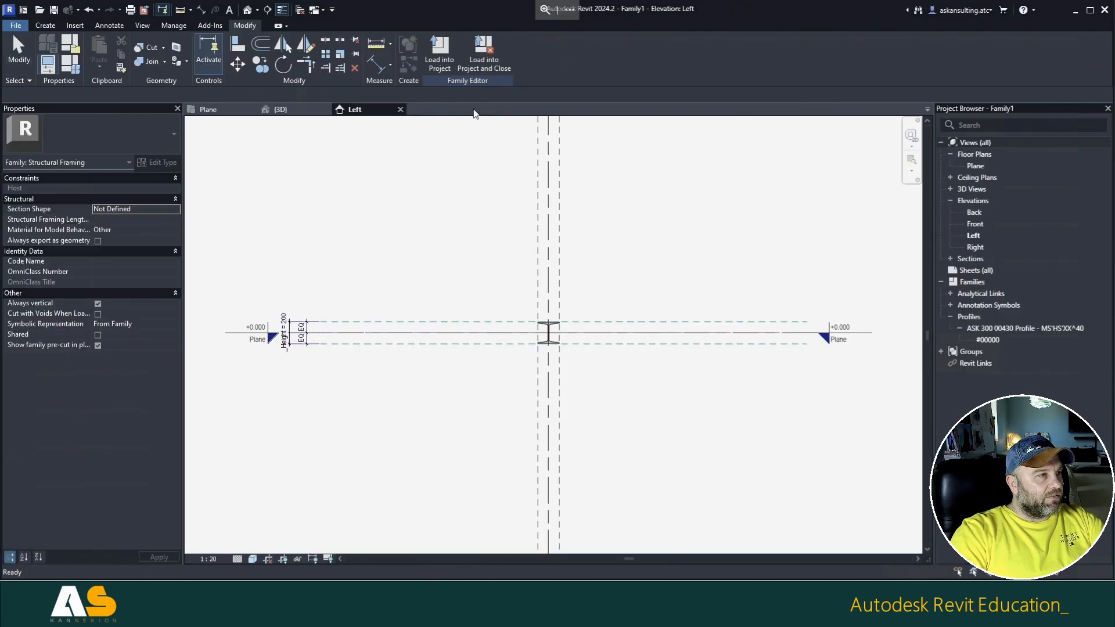
Step: Paste the copied formula atan(0.12) into the _Angle parameter of the structural framing family
click(80, 69)
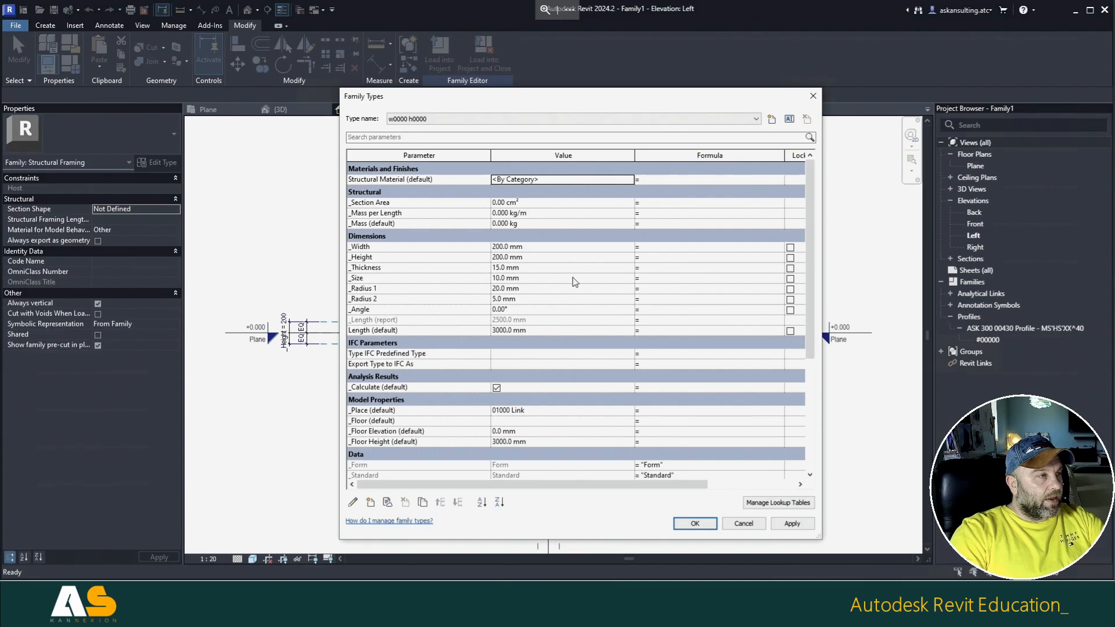
click(655, 311)
key(ctrl+v)
click(670, 289)
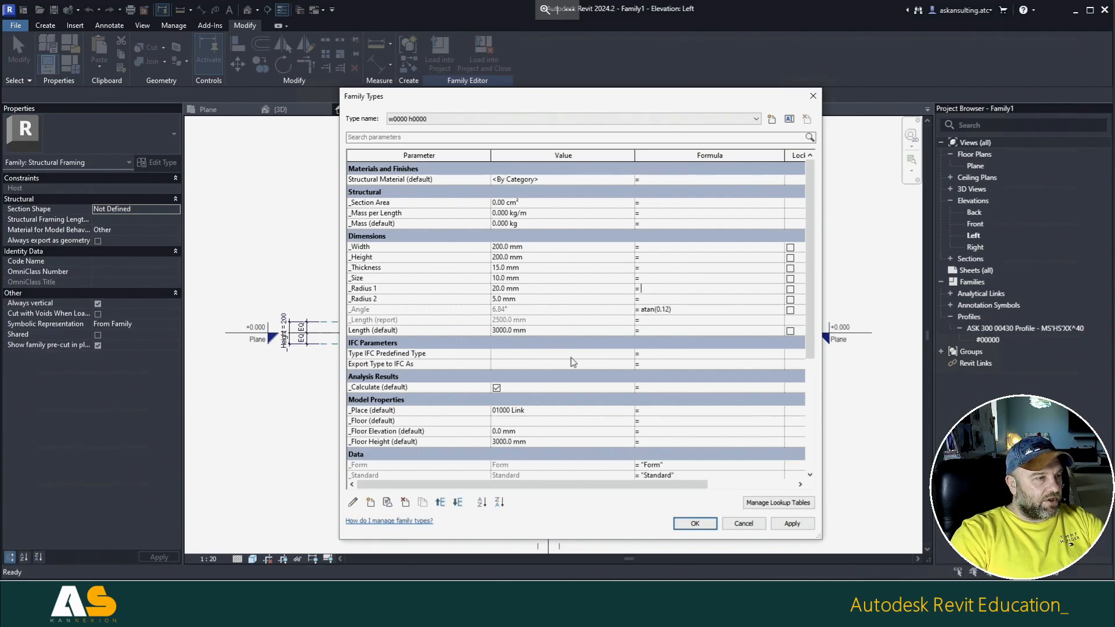
Step: Examine the _Developer and _Library formulas in the Data group of the family parameters
scroll(580, 365, down, 3)
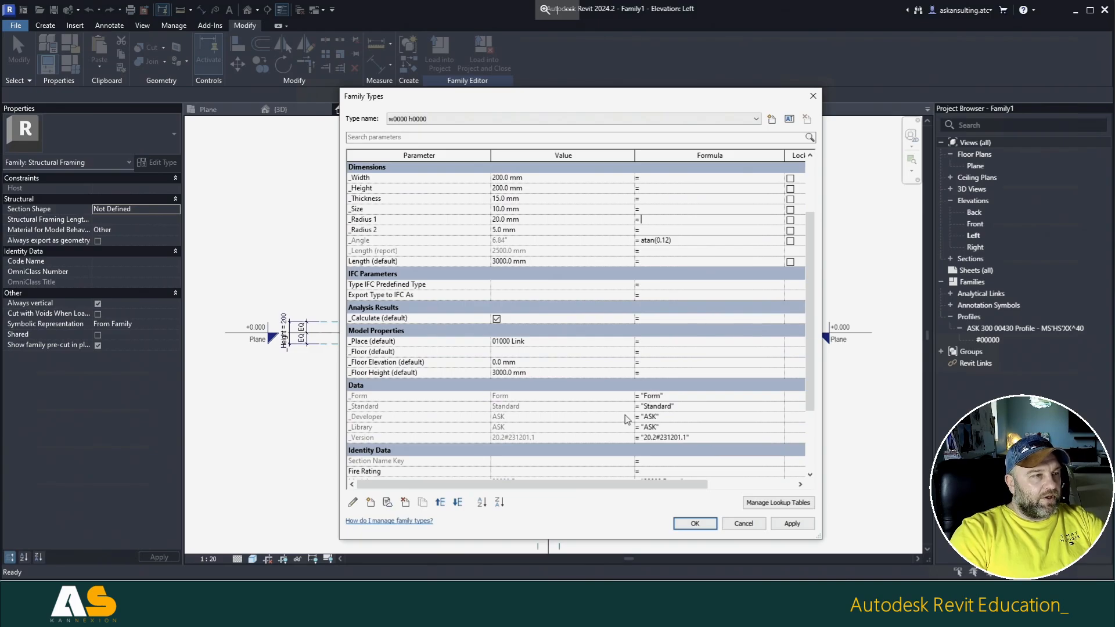
scroll(625, 416, down, 3)
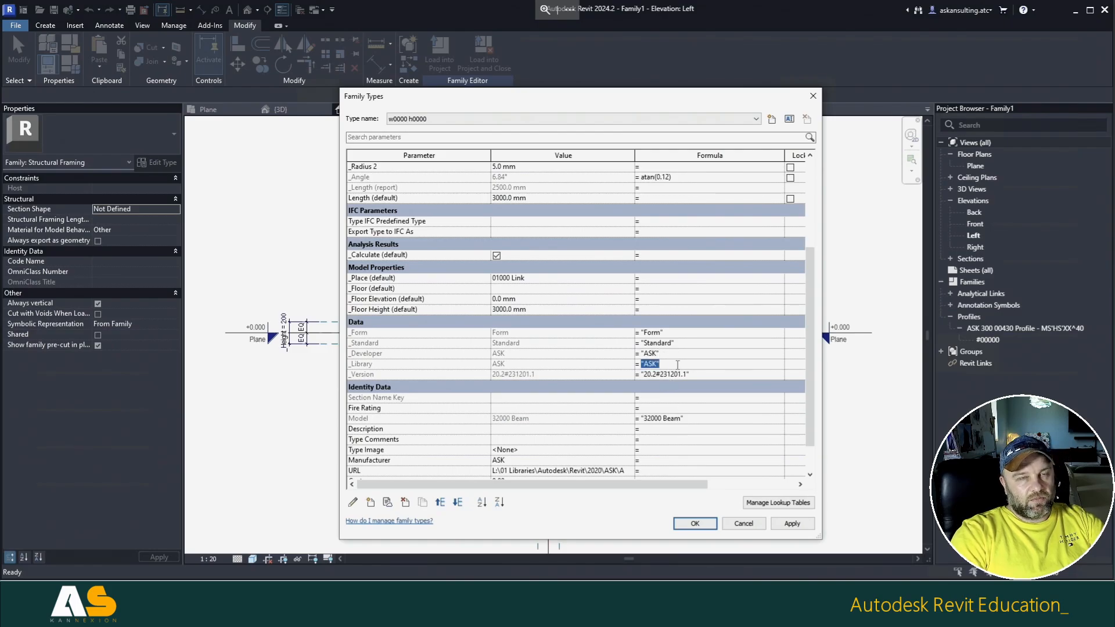
click(675, 354)
click(679, 365)
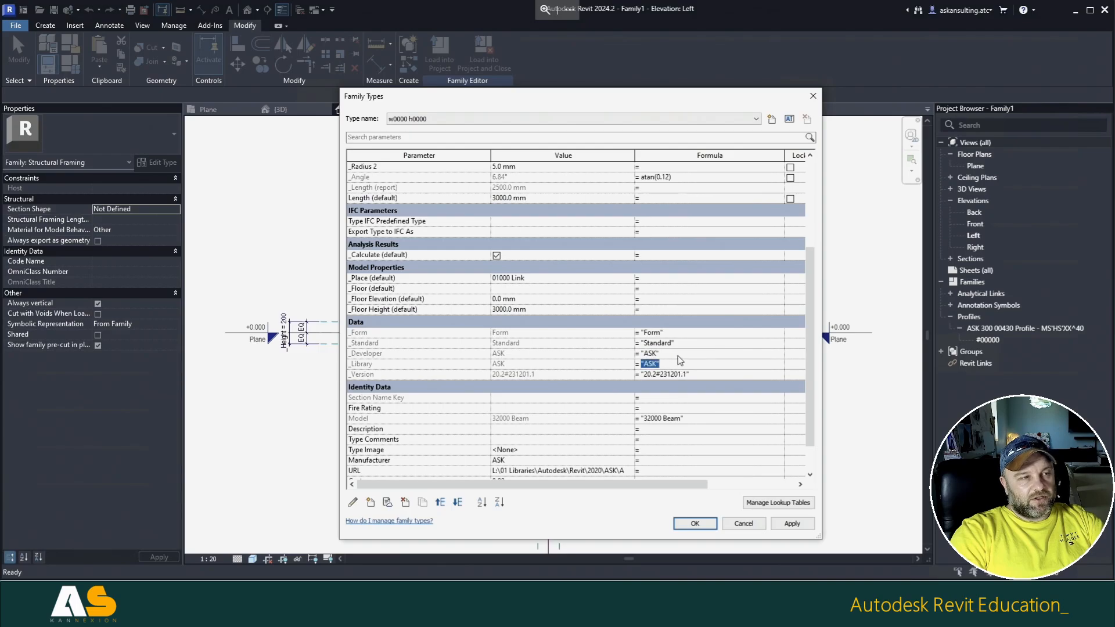
click(678, 354)
click(678, 365)
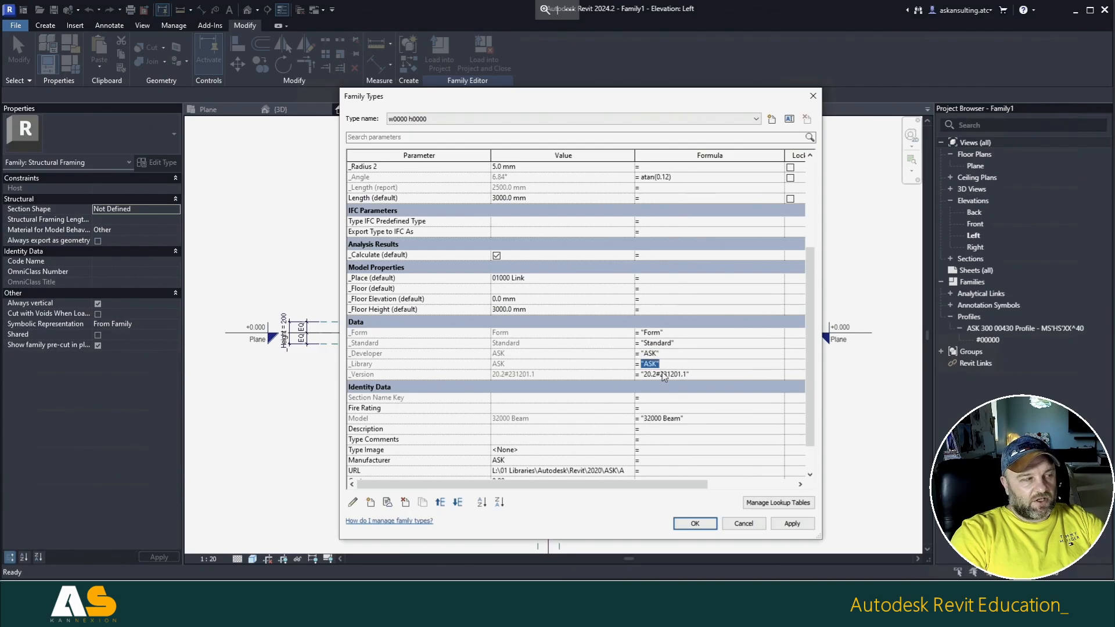
Step: Switch to File Explorer and open the 01 Libraries\Autodesk\Revit\2024 folder on the LIB (L:) drive
click(68, 601)
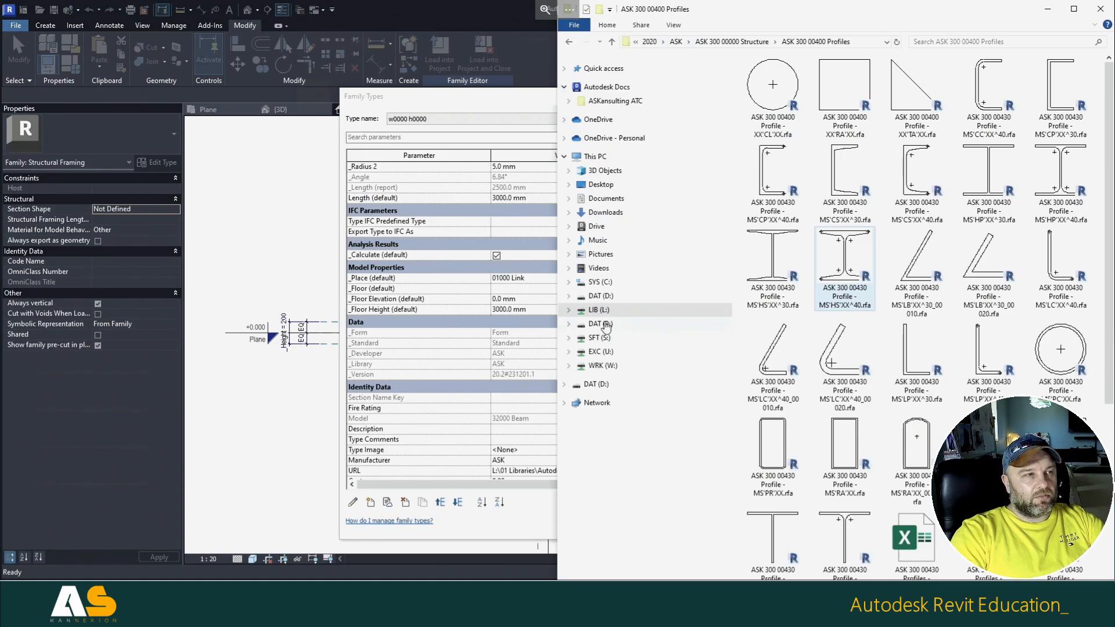
click(601, 324)
double_click(772, 89)
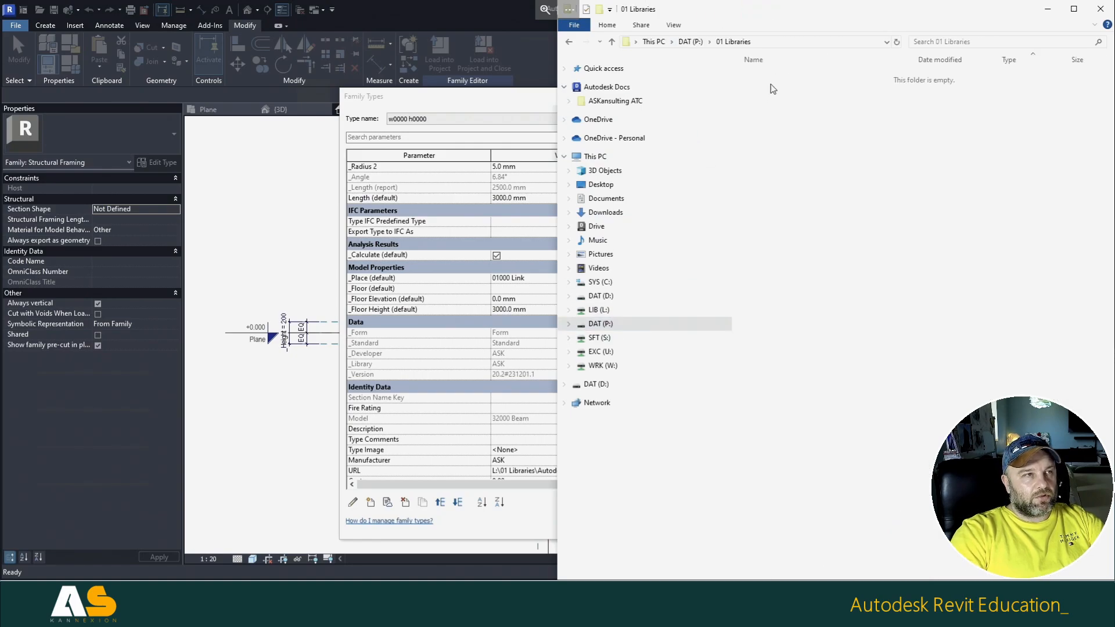
click(691, 42)
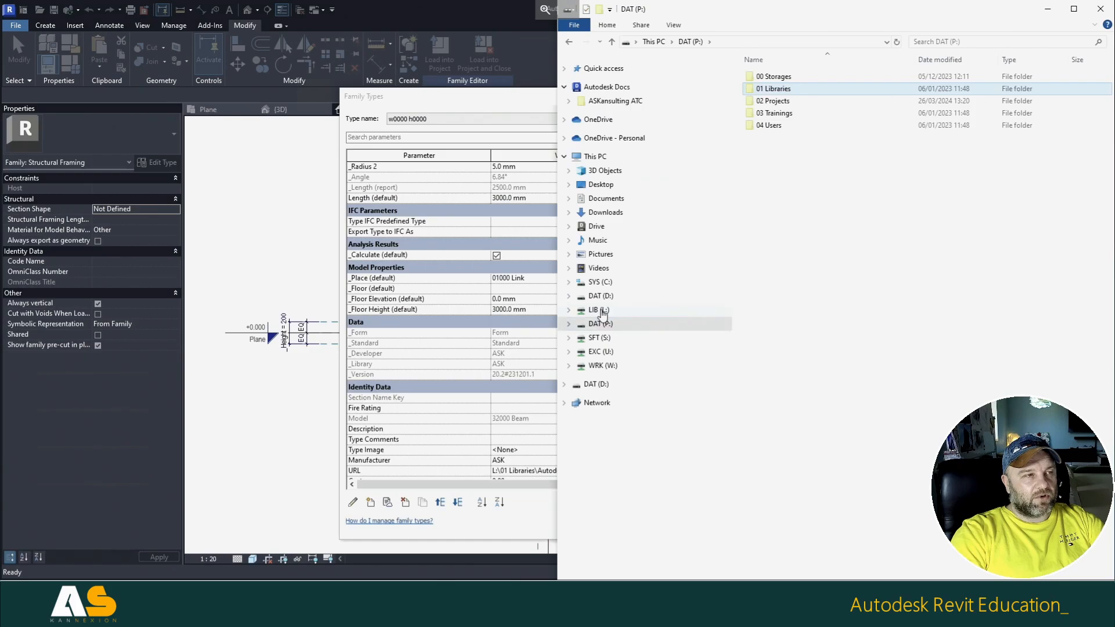
click(602, 310)
double_click(773, 88)
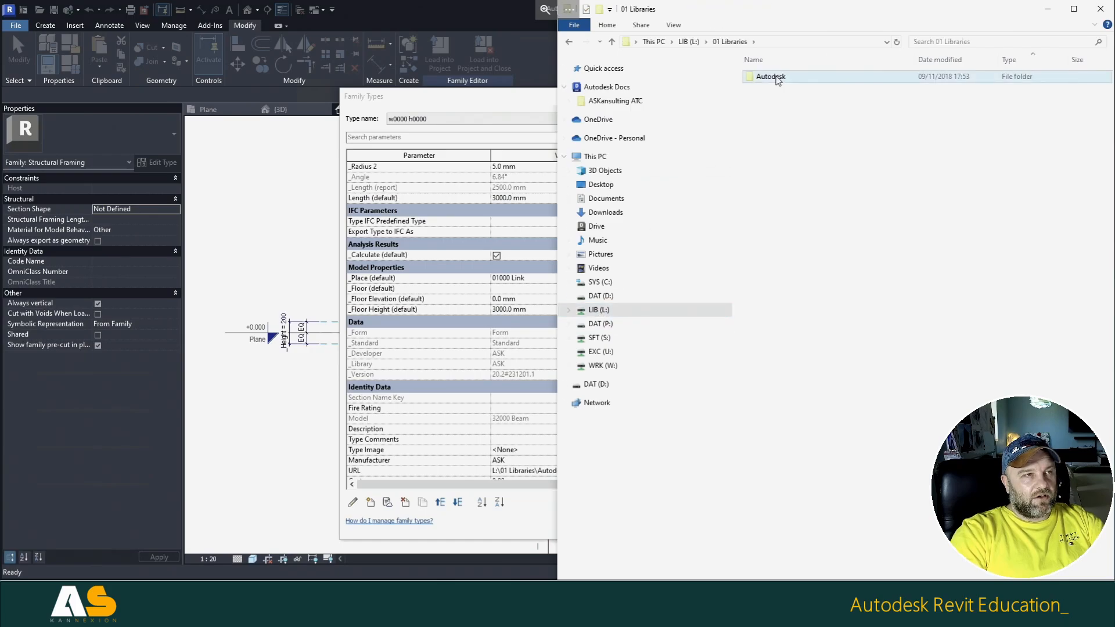
double_click(770, 76)
double_click(766, 88)
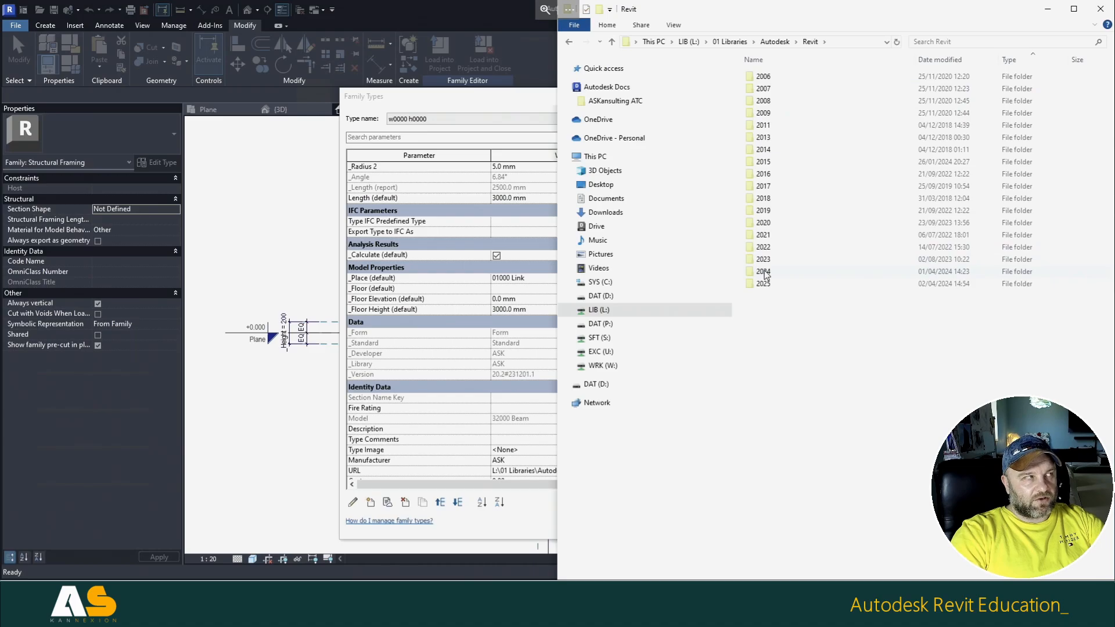
double_click(764, 272)
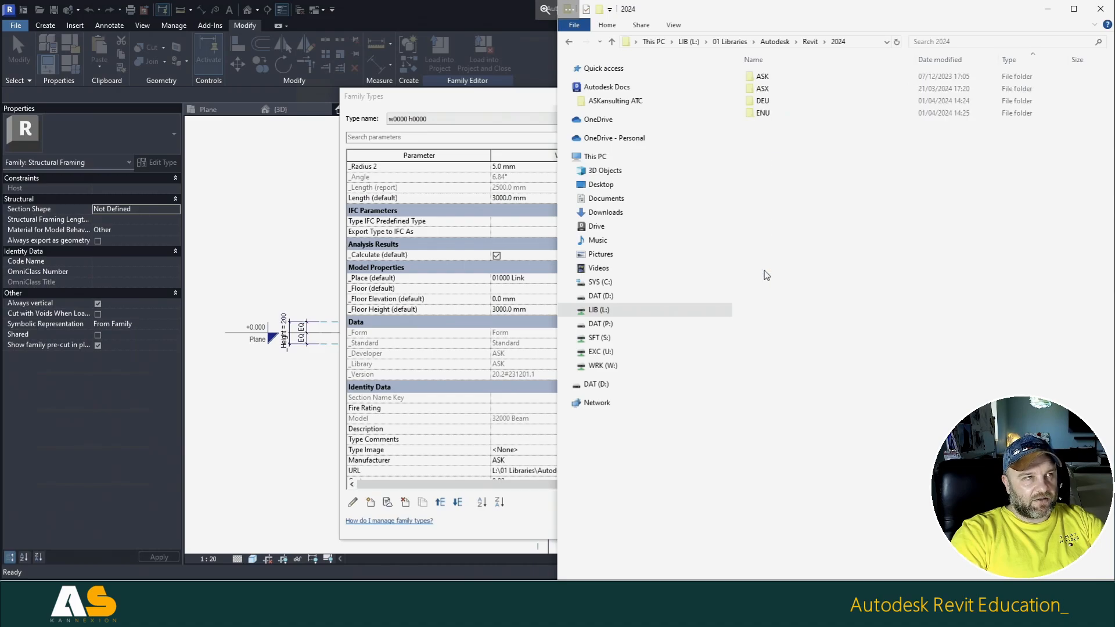
Step: Browse the ASX library through ASX 300 00000 Structure and ASX 330 00000 Frames to the ASX 330 32000 Beams folder
double_click(769, 88)
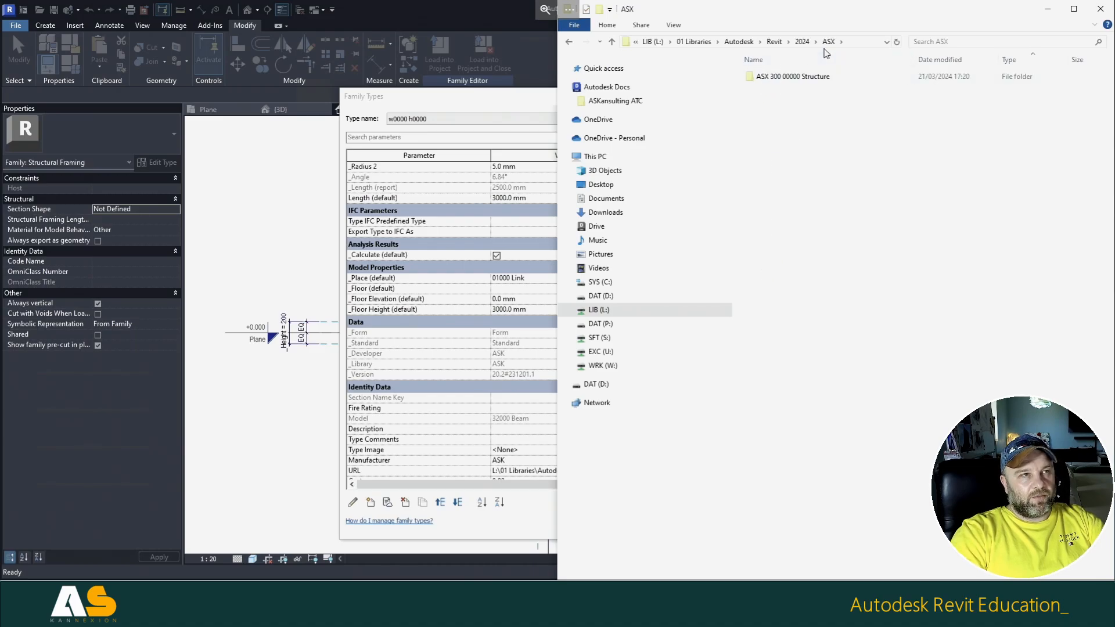
double_click(800, 76)
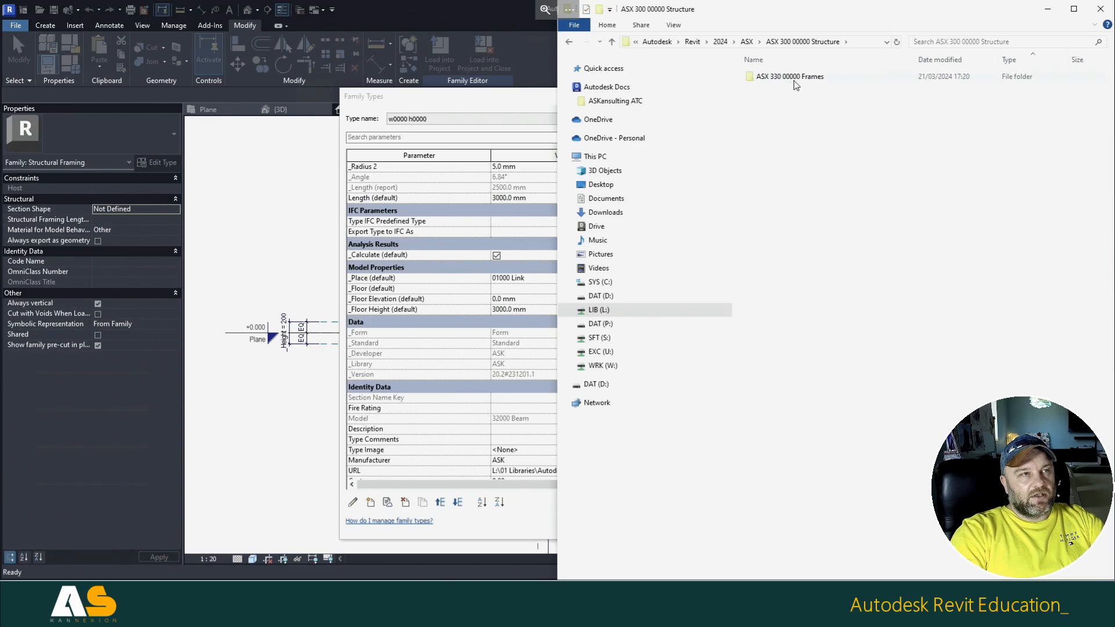
double_click(795, 78)
click(795, 79)
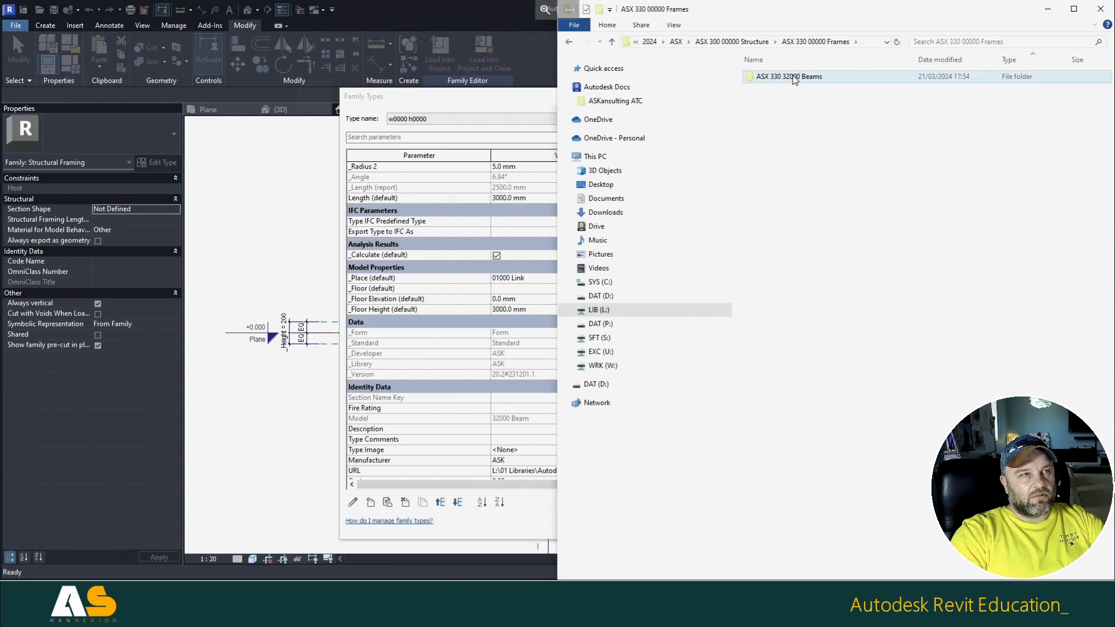
double_click(795, 78)
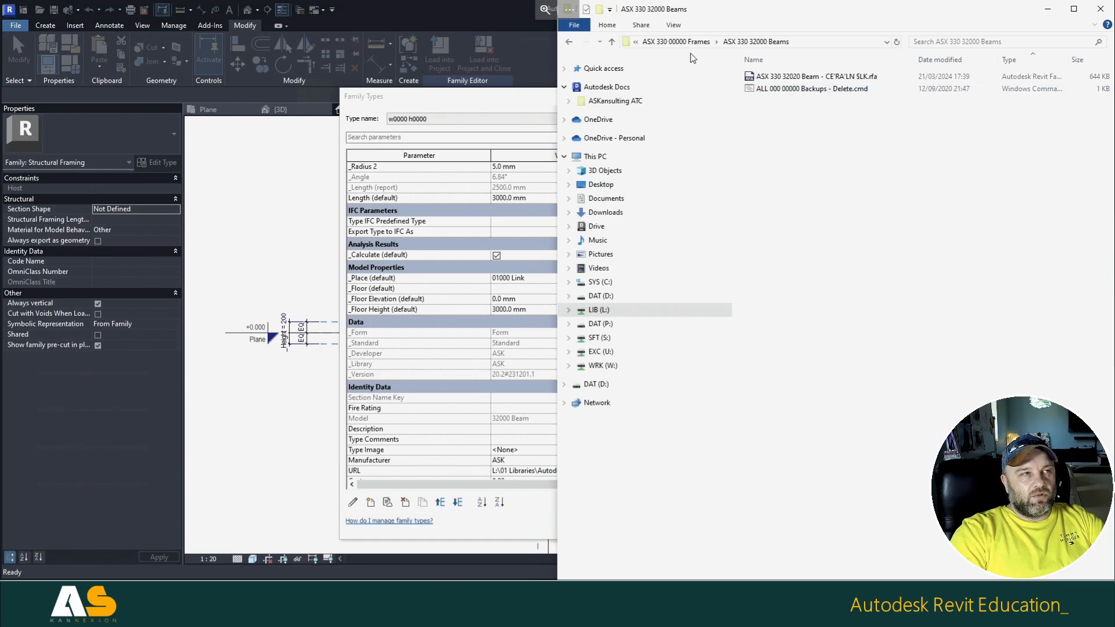
Step: Go back to the Revit library versions and open the 2020 ASK library's ASK 330 32000 Beams folder
click(612, 42)
click(612, 42)
click(612, 41)
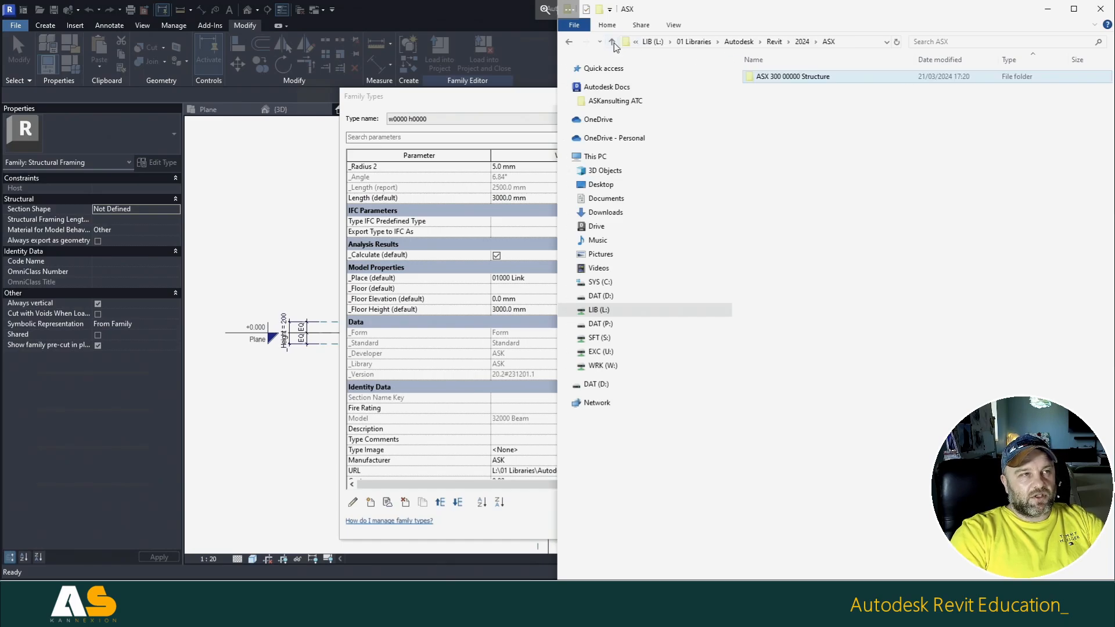
click(805, 42)
click(810, 42)
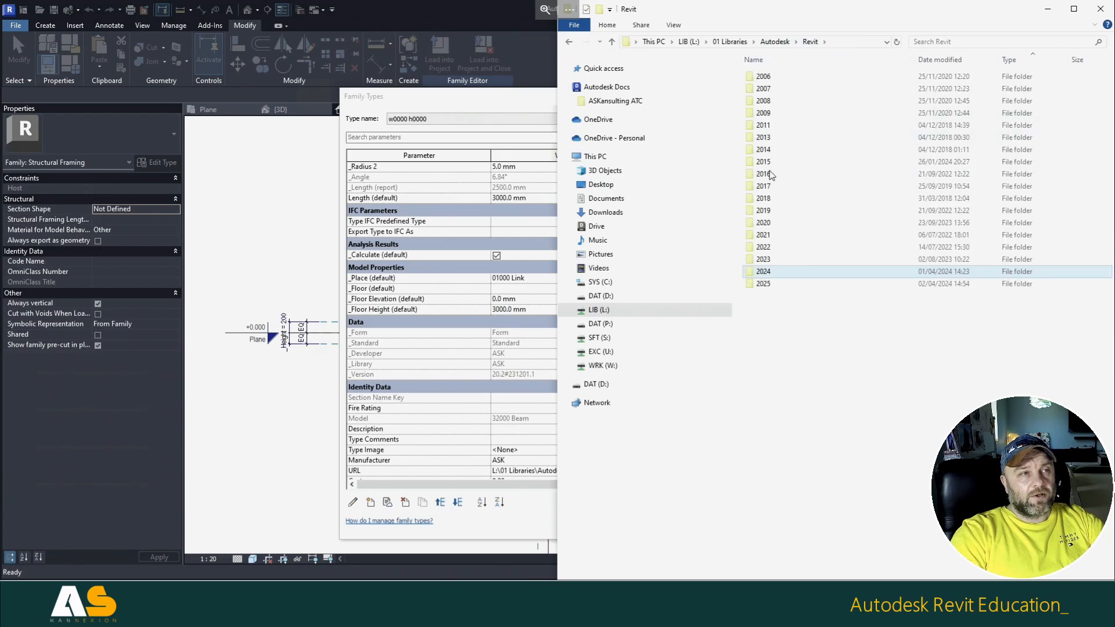
double_click(770, 224)
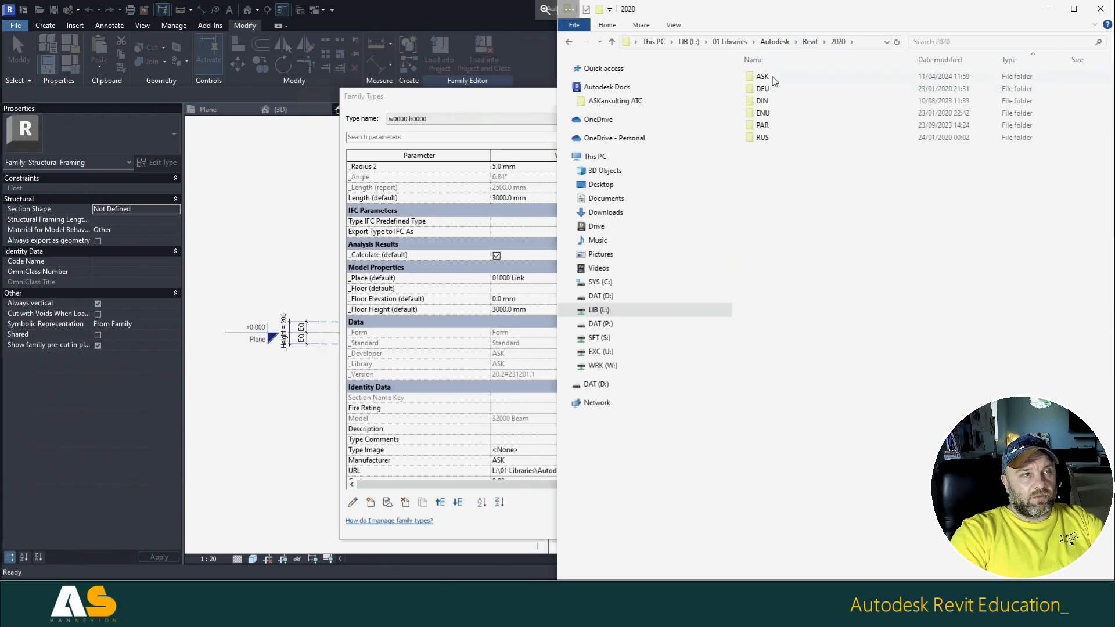
double_click(773, 78)
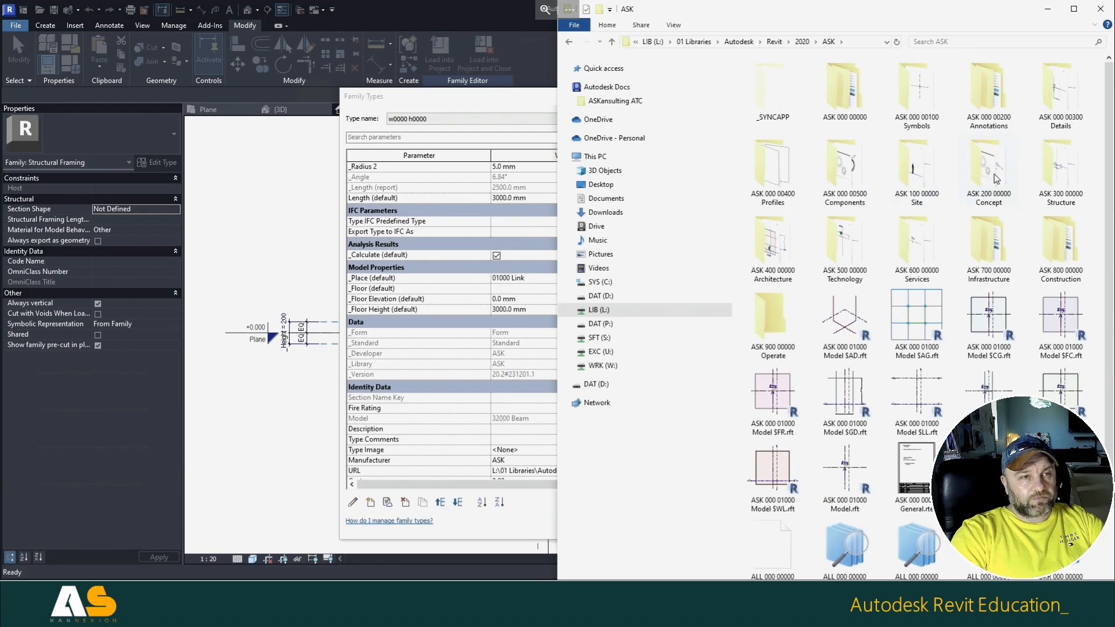
double_click(1061, 174)
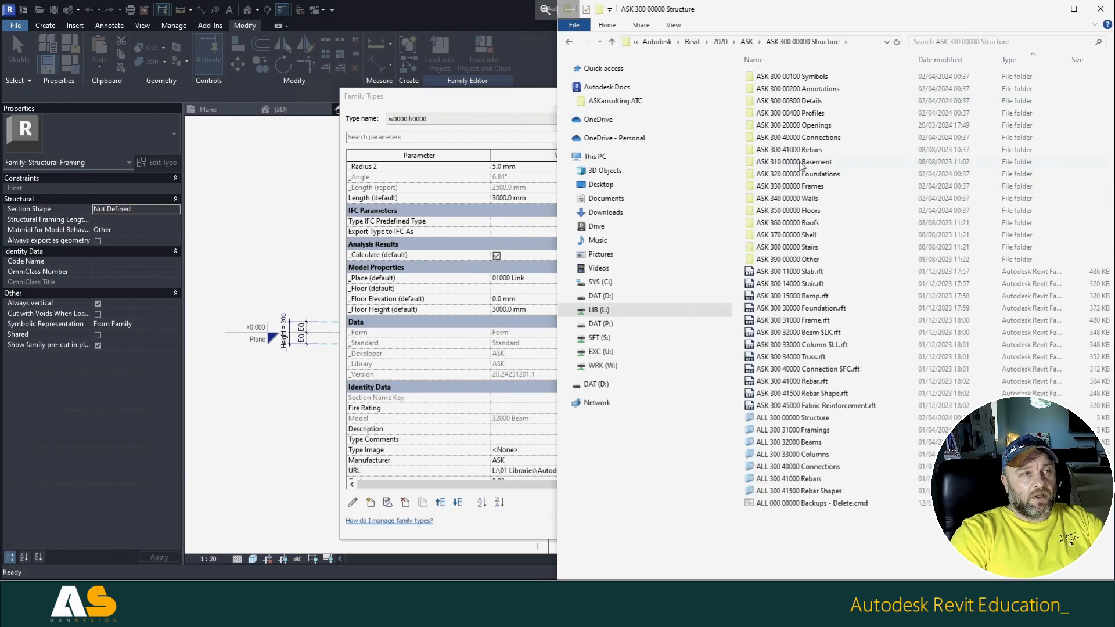
double_click(794, 186)
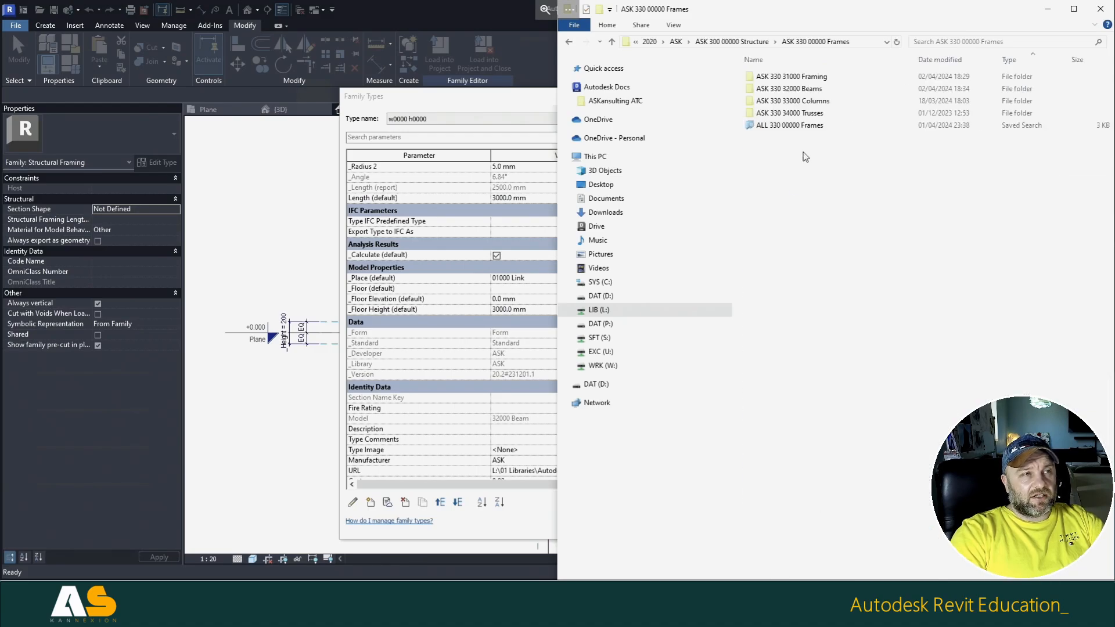
double_click(800, 92)
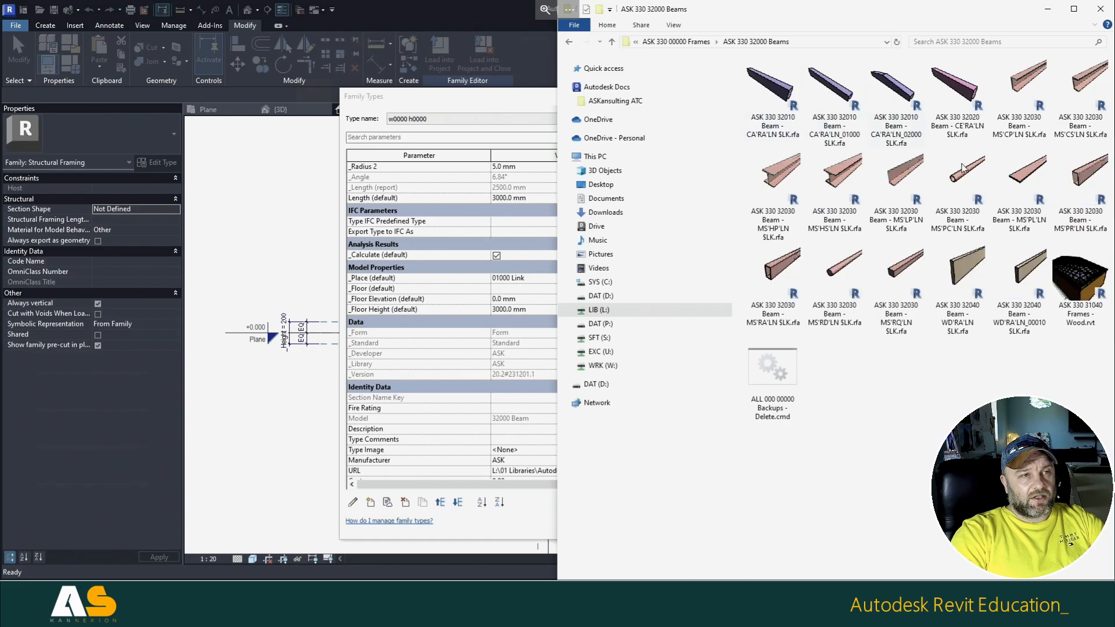
Step: Inspect the file name of ASK 330 32030 Beam - MS'HS'LN SLK.rfa without renaming it, and return to the ASK library folder
click(835, 227)
key(F2)
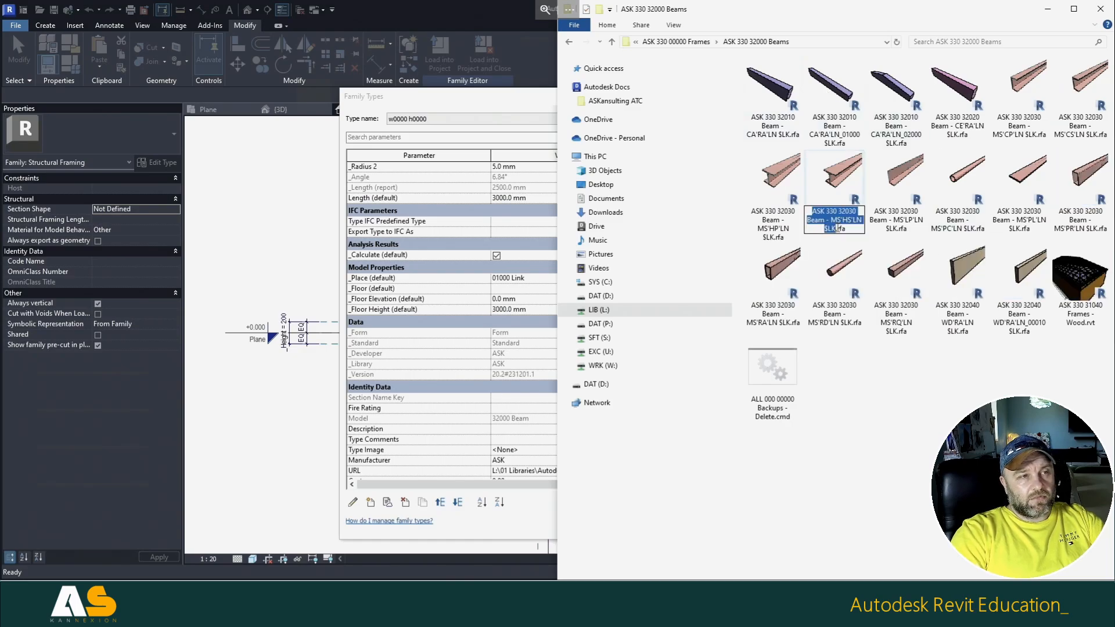
key(Escape)
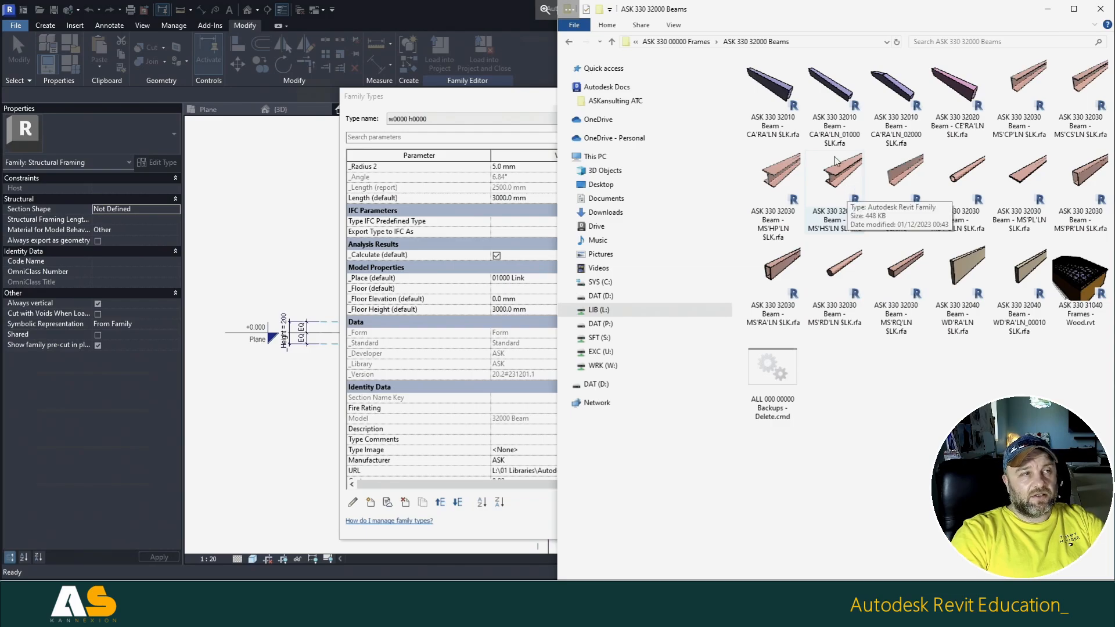
click(613, 42)
click(613, 42)
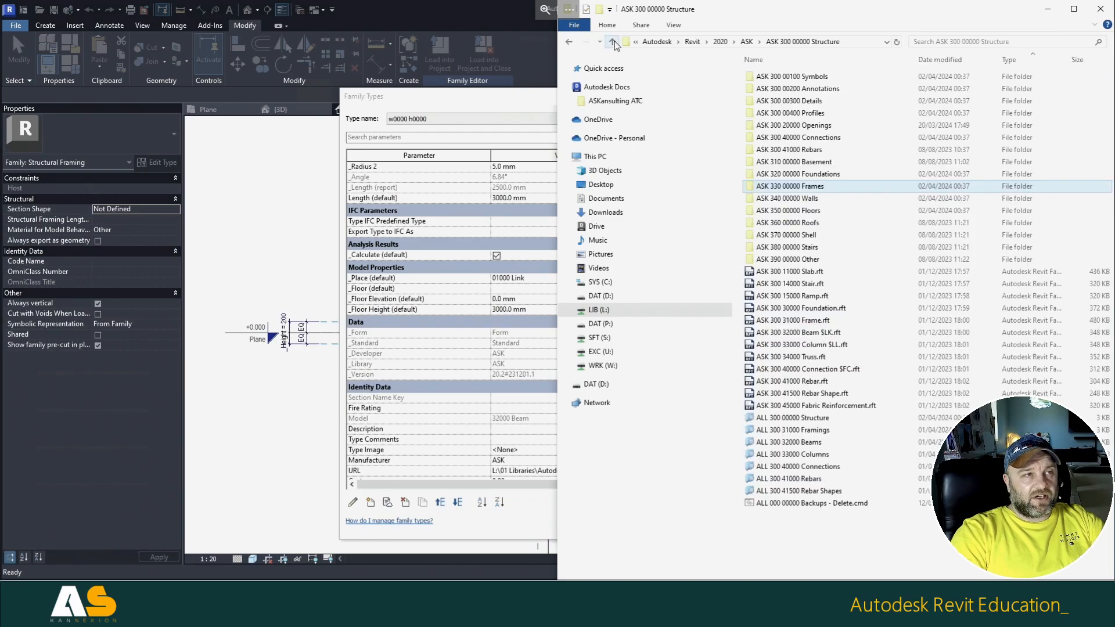
click(613, 42)
Step: Switch back to Revit's family types and set both the _Developer and _Library formulas to "ASX"
click(506, 111)
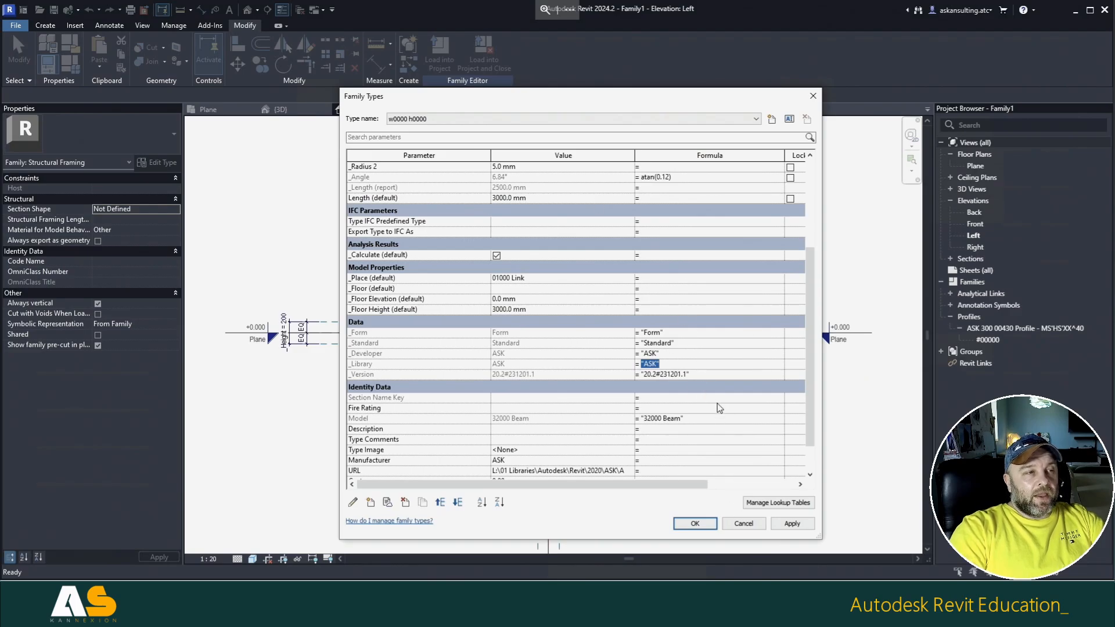
click(653, 353)
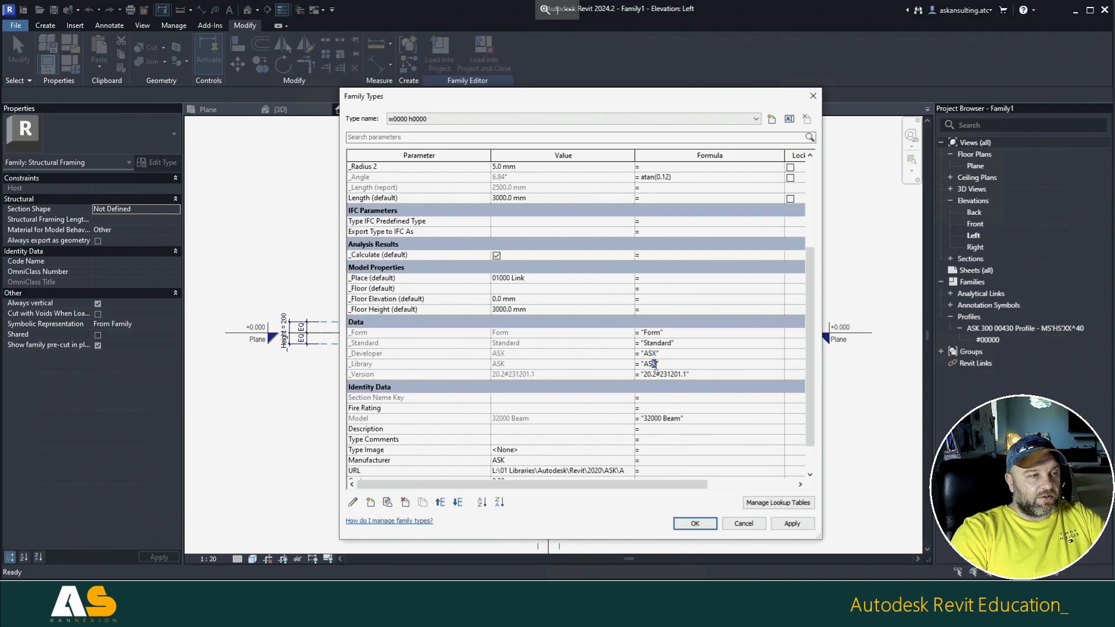
Step: Set the _Version formula of the family to "24.2#240411.1"
click(649, 375)
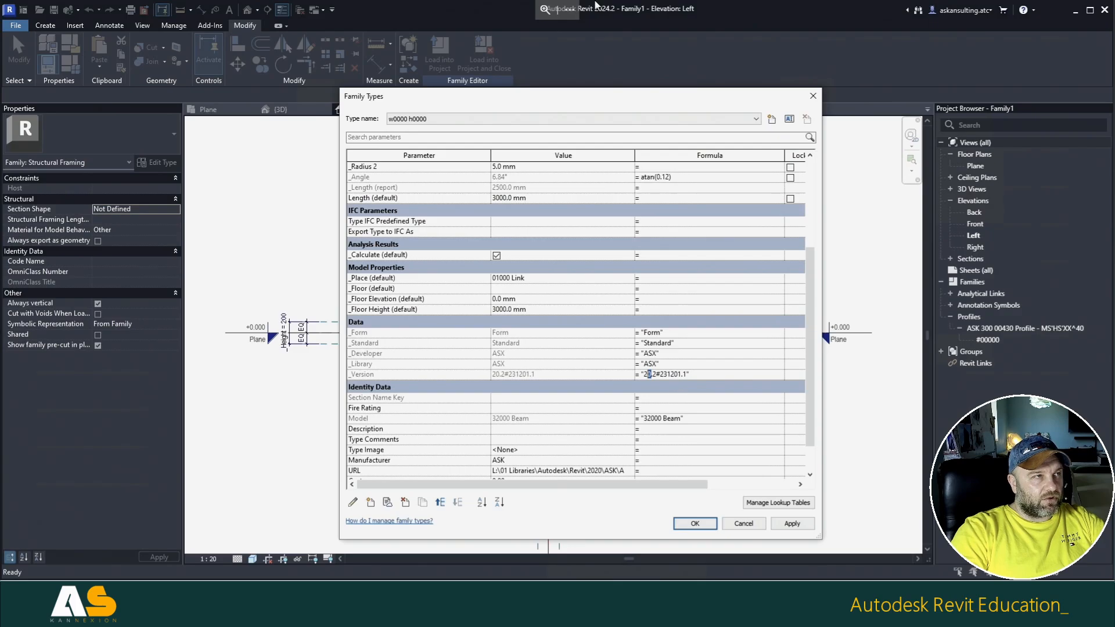
text(4)
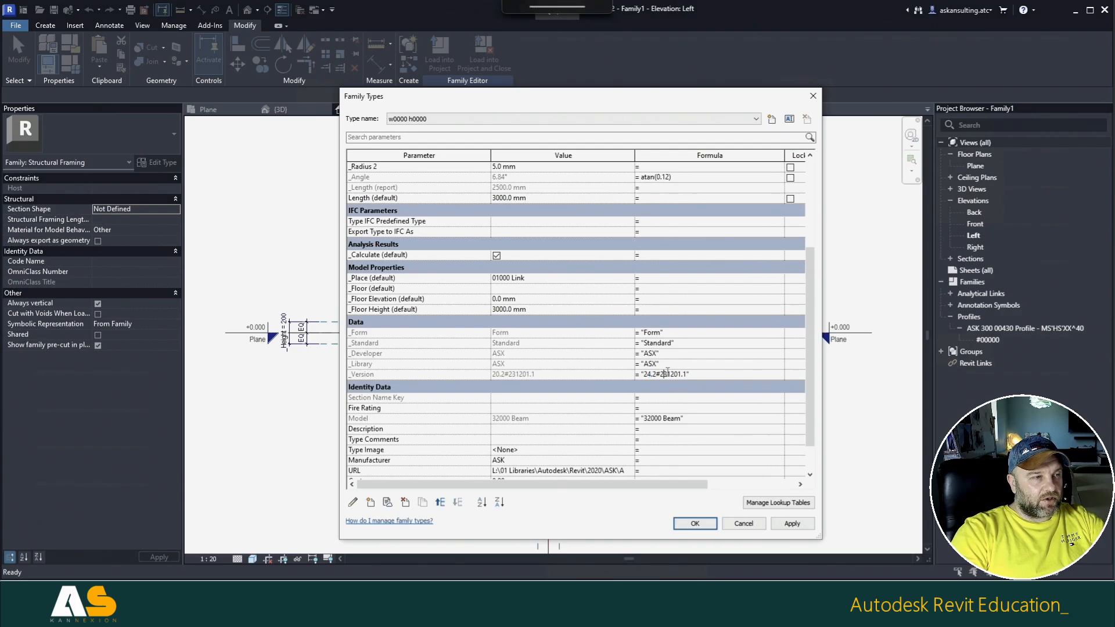
drag(664, 374, 680, 374)
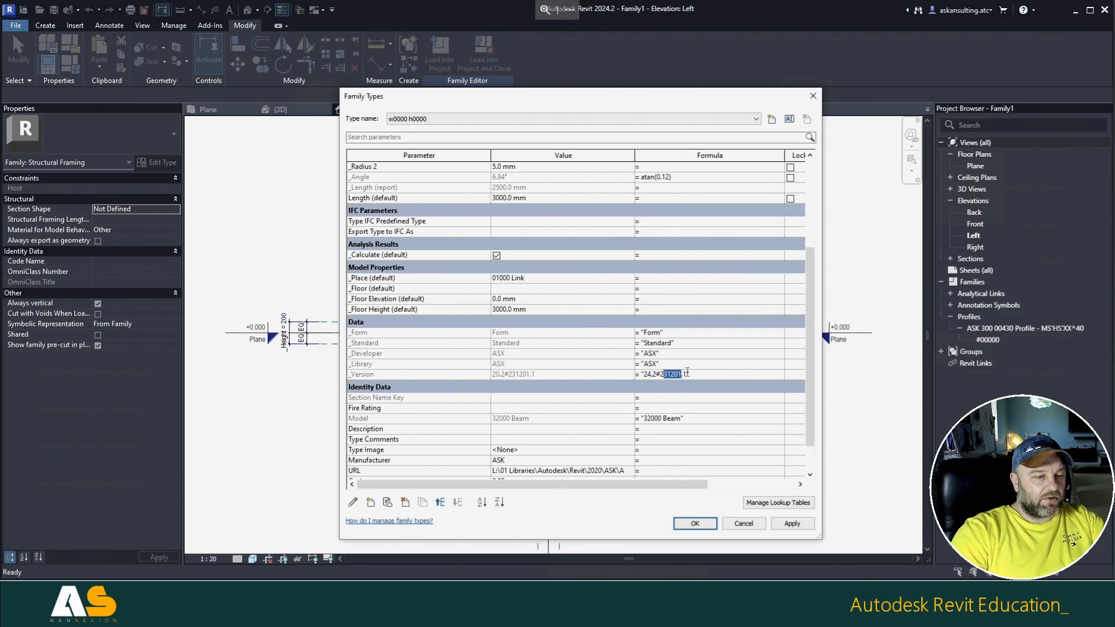
text(4)
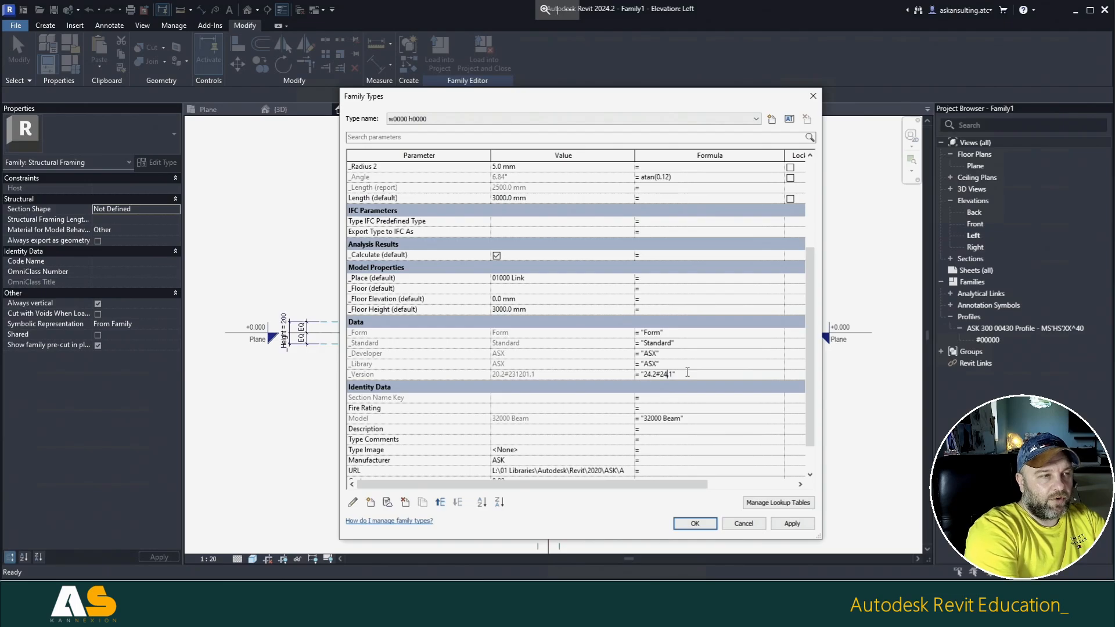
text(04)
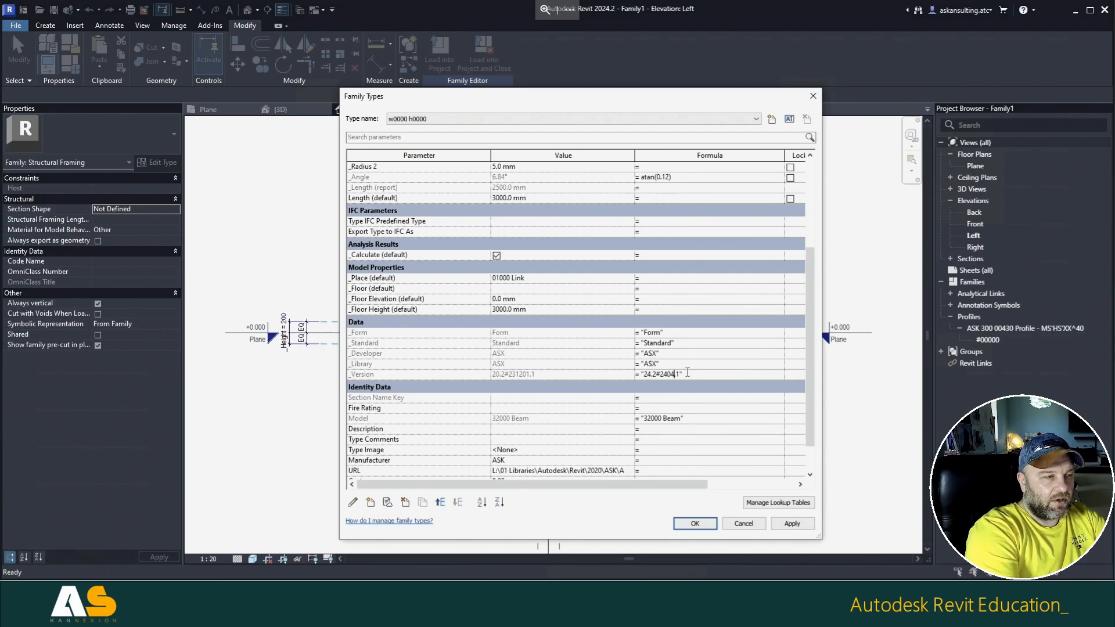
text(1)
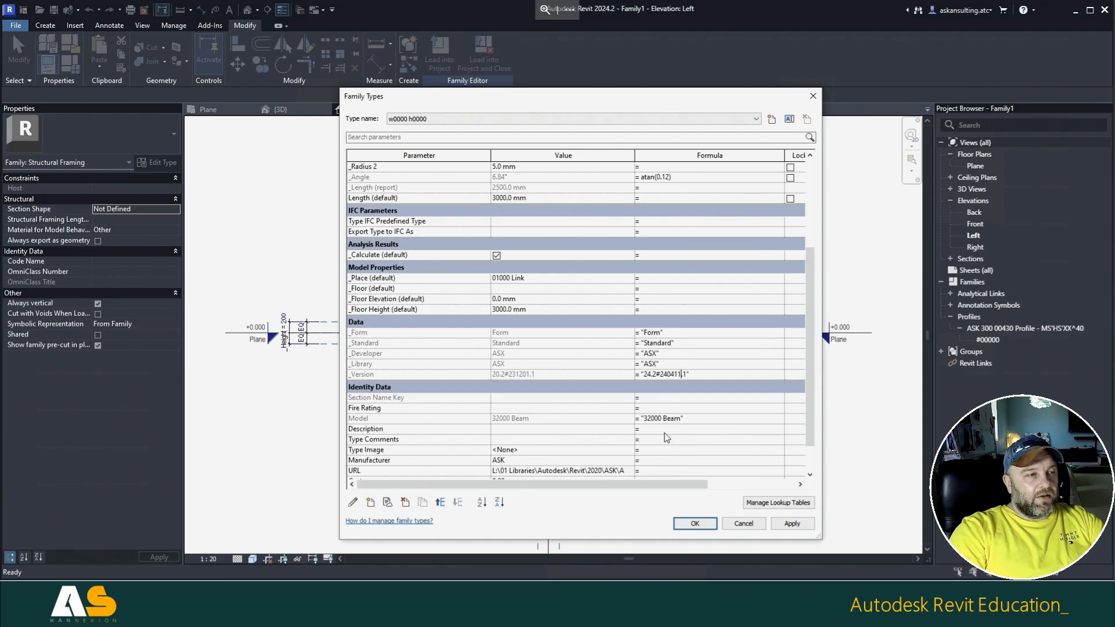
click(656, 324)
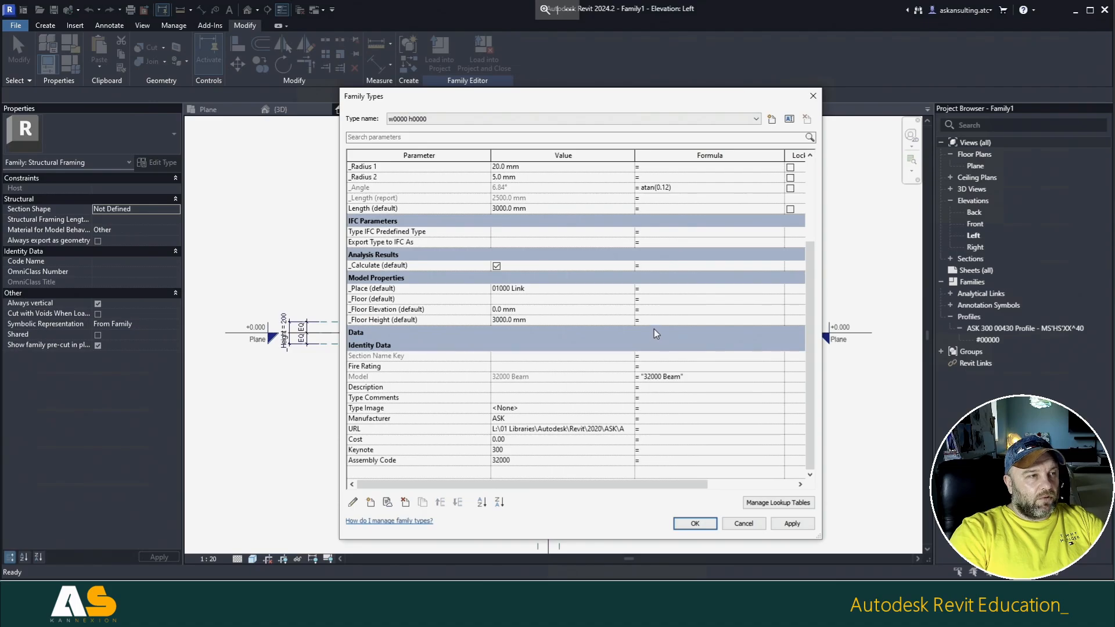
click(654, 329)
scroll(714, 356, down, 2)
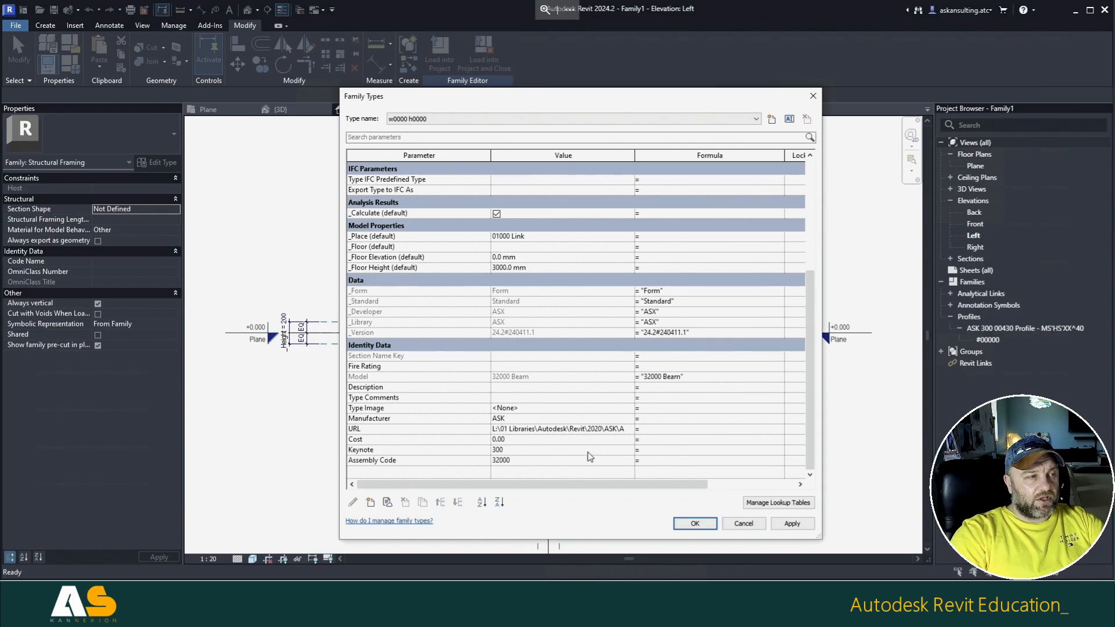
Step: Set the Model formula to "32030 Beam", the Assembly Code to 32030 and the Keynote to 330
click(657, 377)
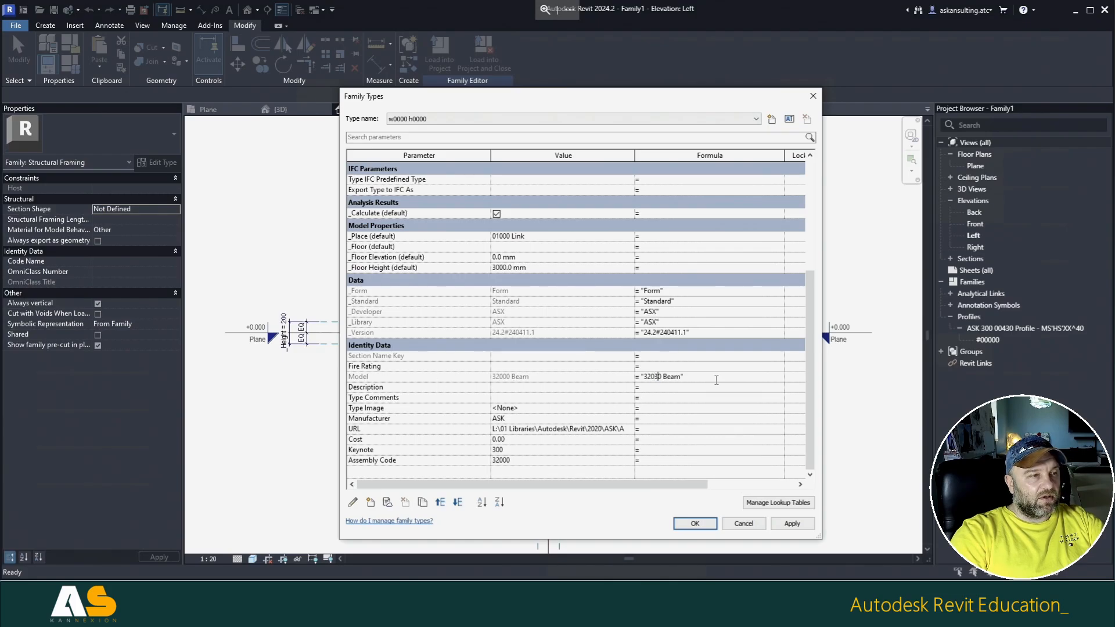
click(505, 461)
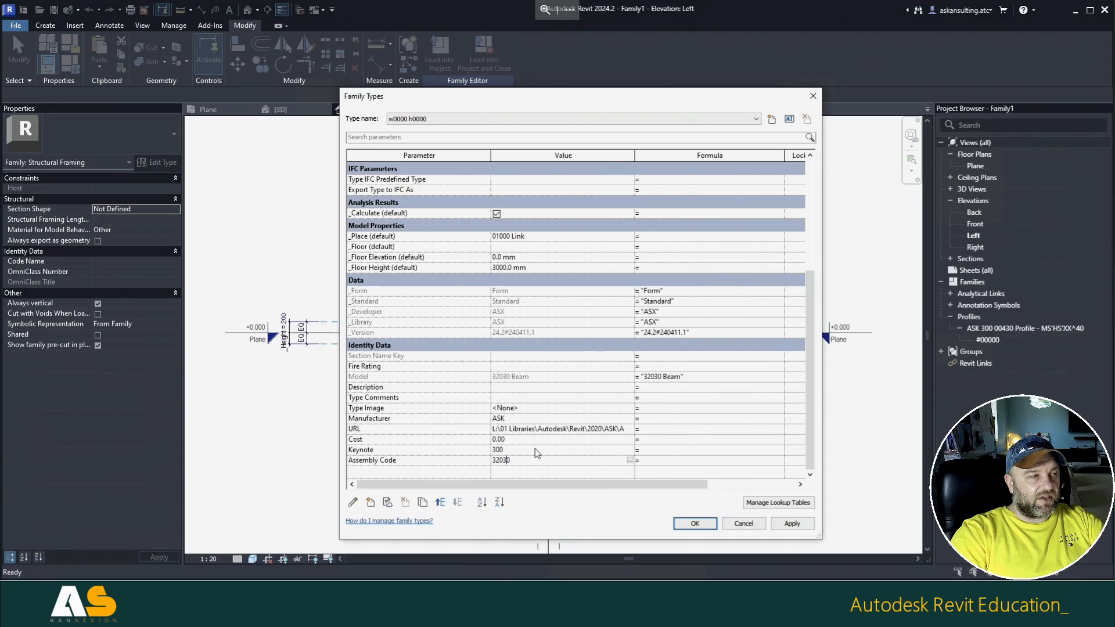
click(504, 452)
text(3)
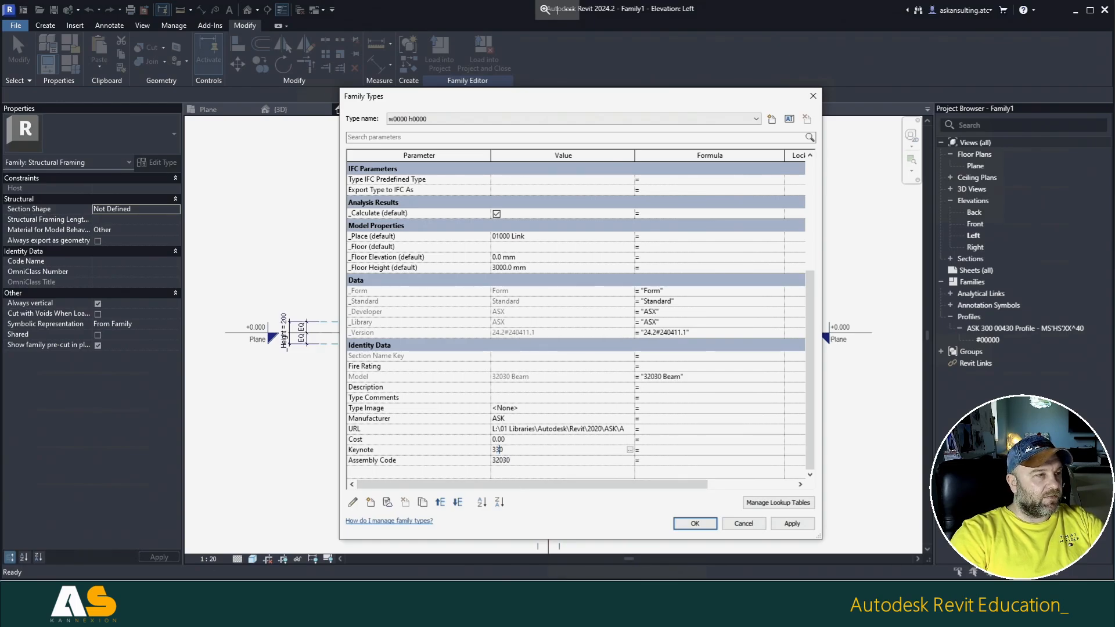
Step: Check the subfolder numbering inside ASK 330 00000 Frames in File Explorer, and return to Revit's family types
key(alt+Tab)
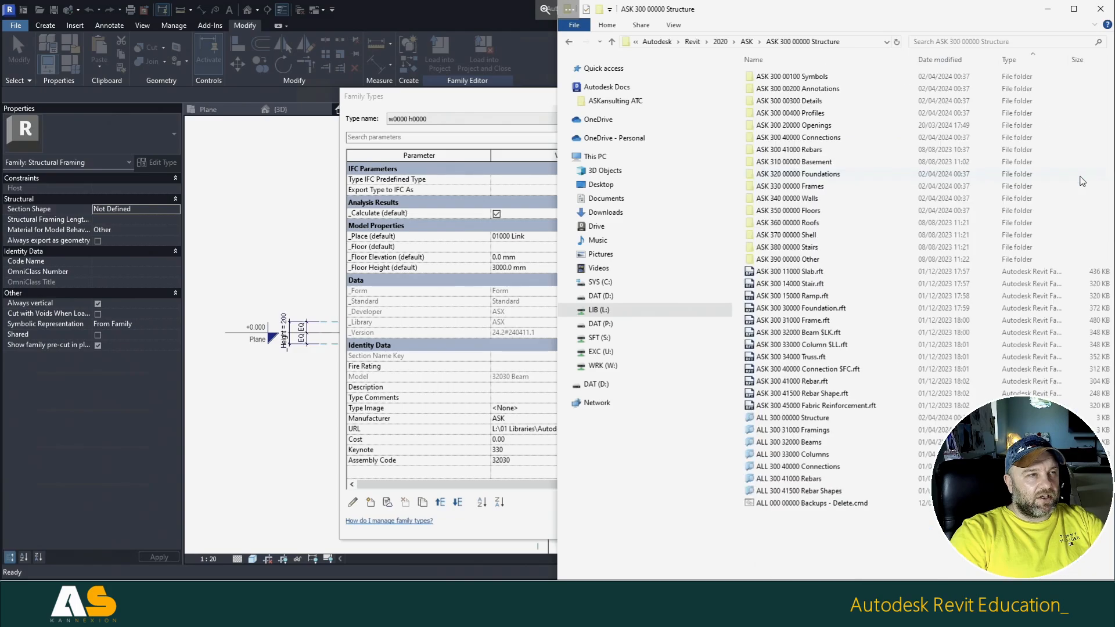
double_click(805, 186)
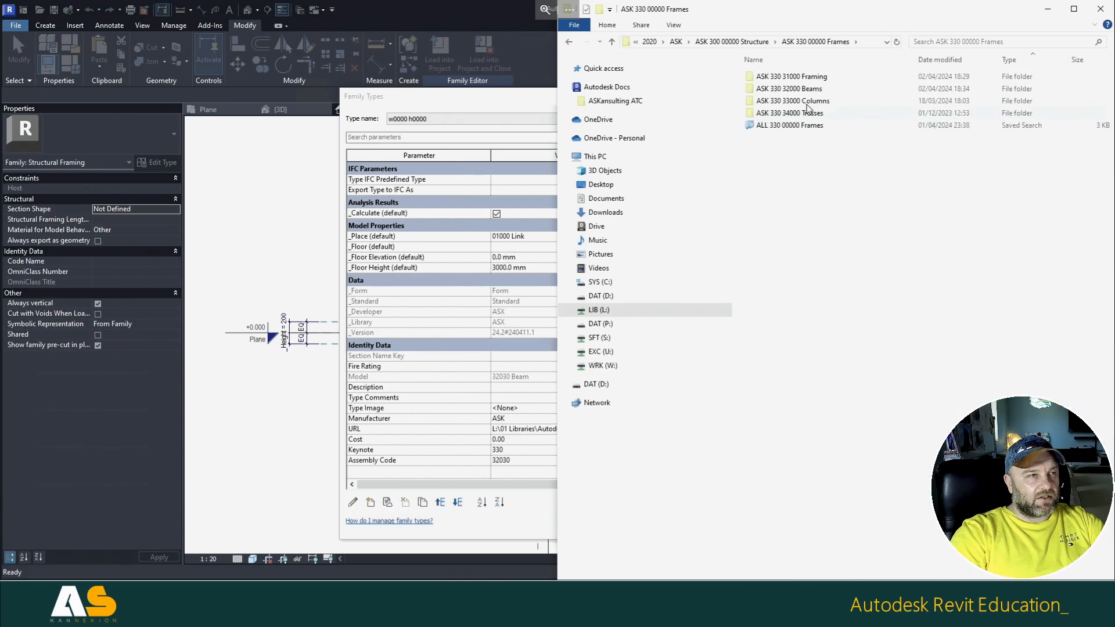
click(800, 91)
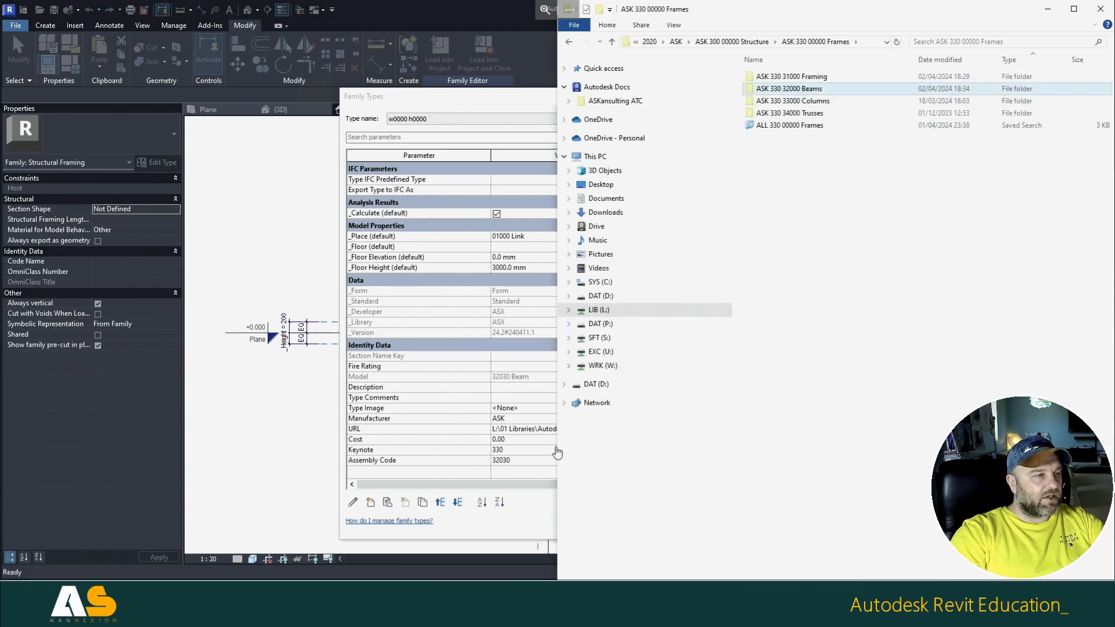
click(522, 528)
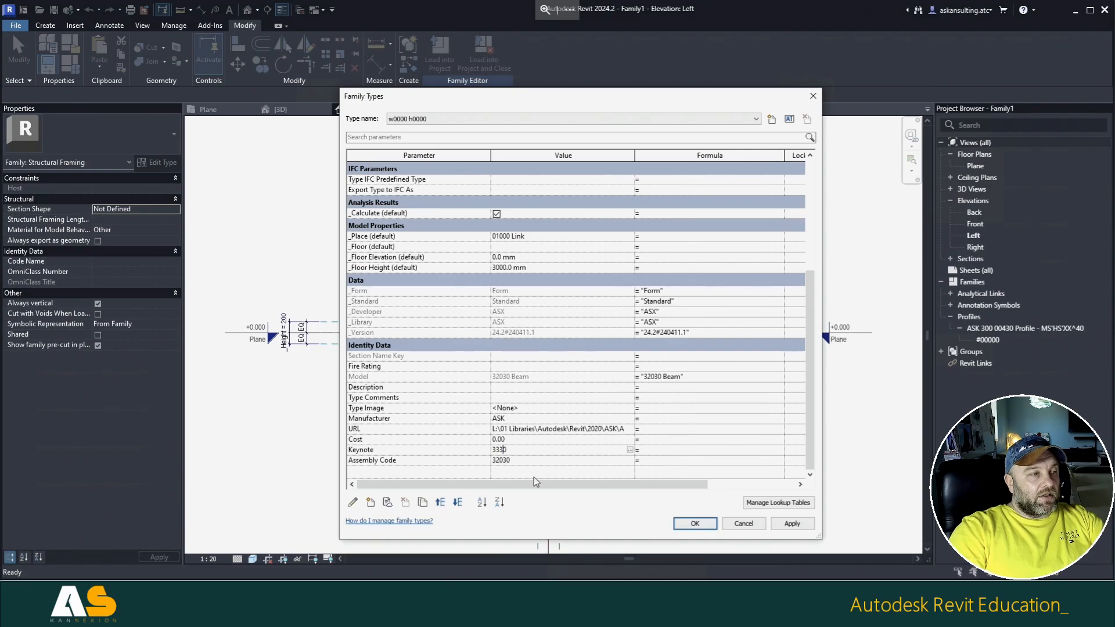
click(531, 437)
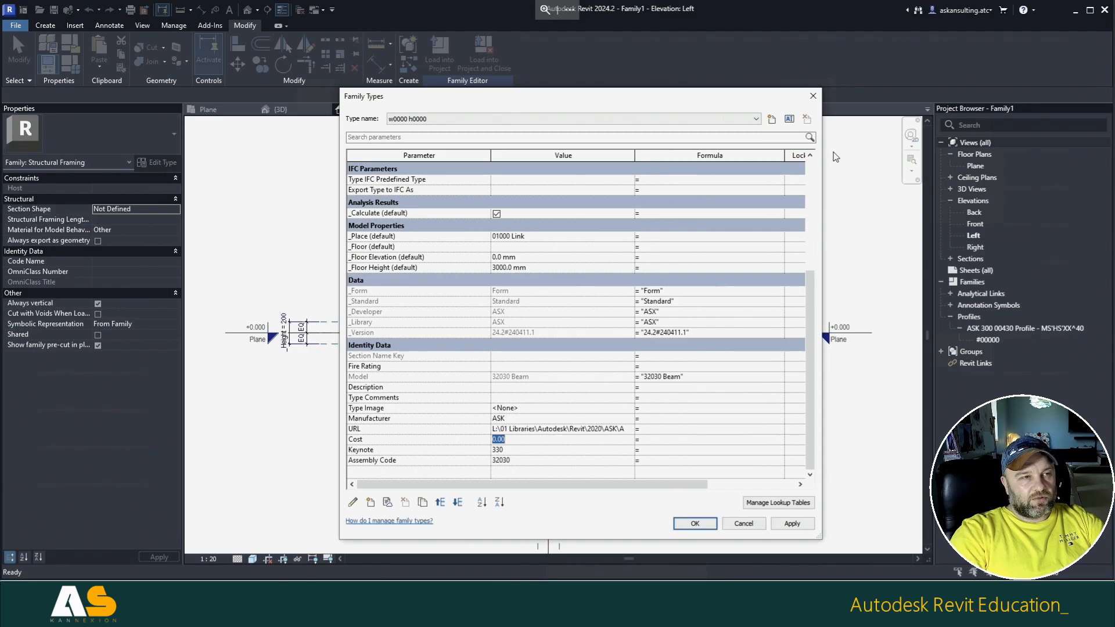
Step: Narrow the Formula column to show the Lock column, and rename the family type as #00000
drag(784, 155, 758, 155)
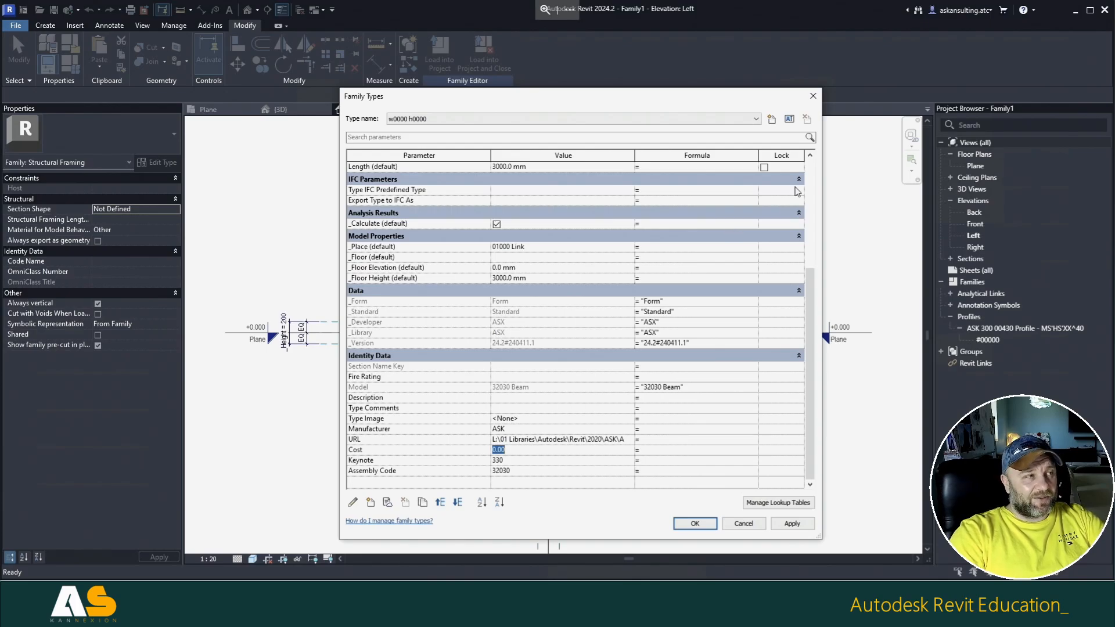
click(789, 119)
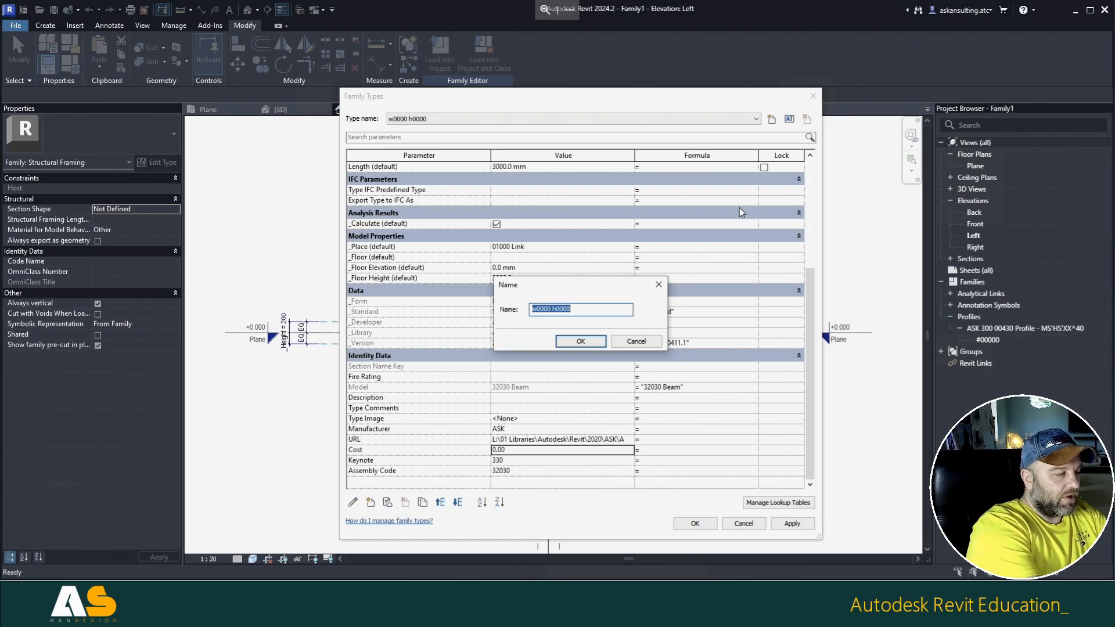
text(#00000)
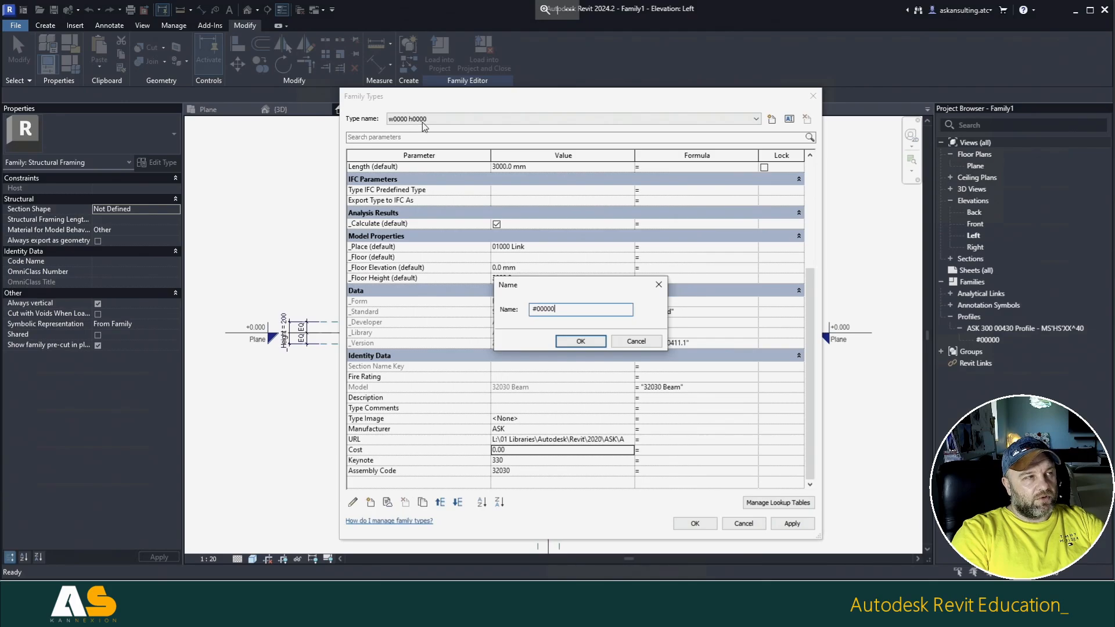
drag(548, 309, 544, 310)
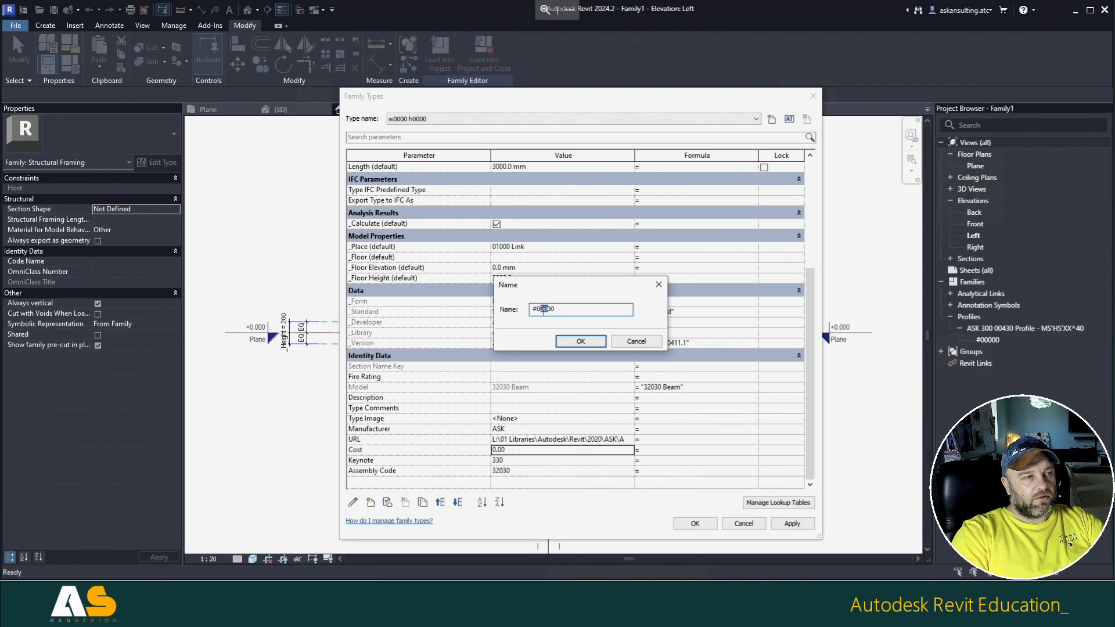
click(561, 310)
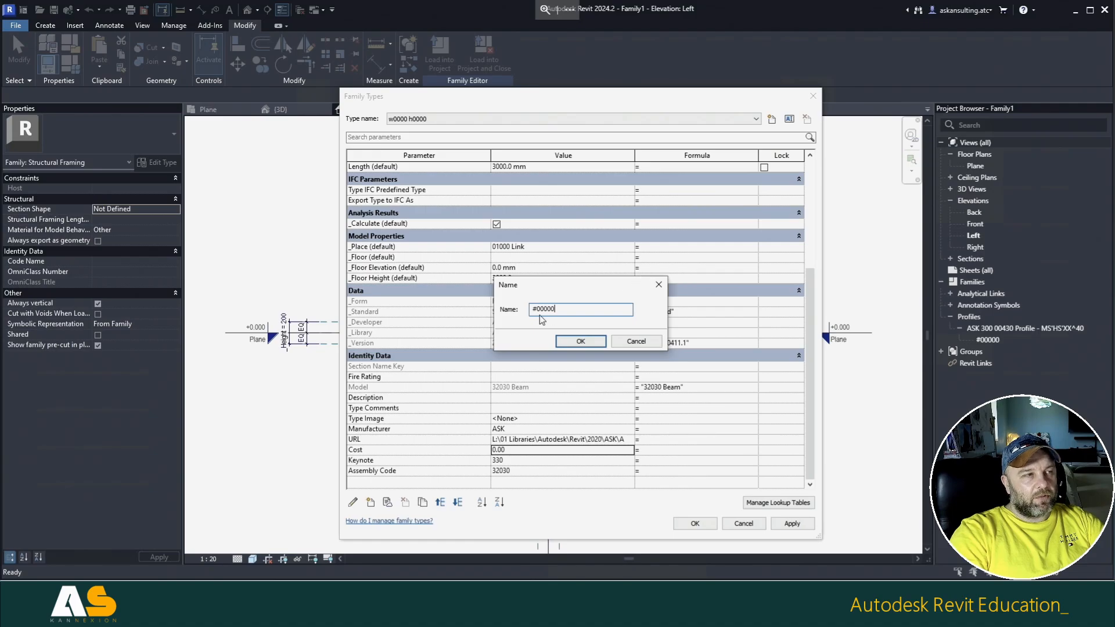
click(579, 341)
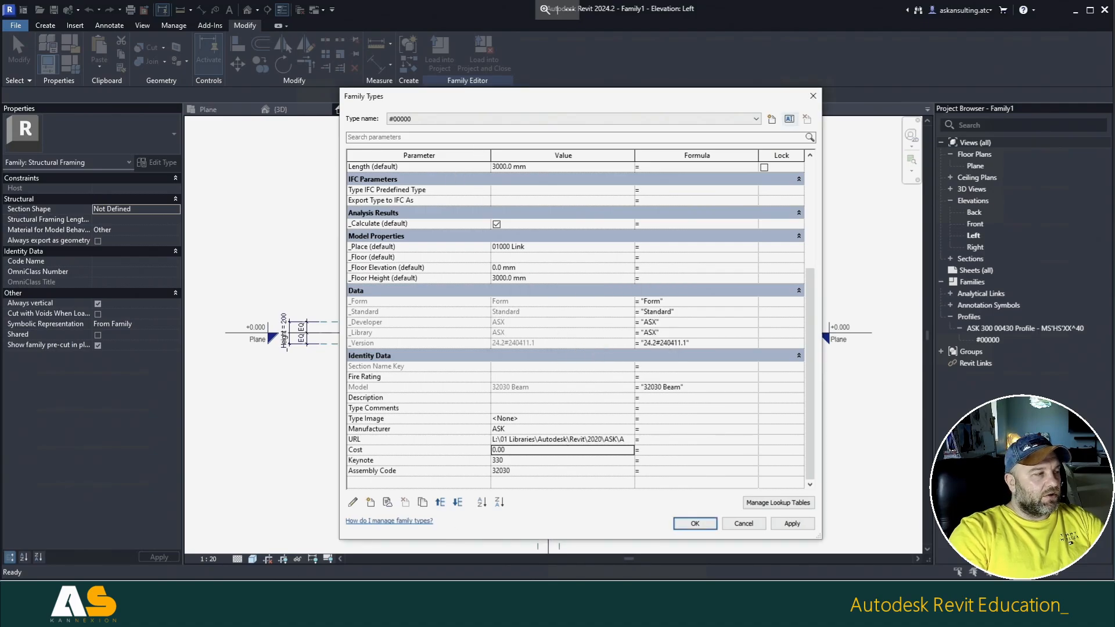
Step: Switch to File Explorer and go up from the 2020 ASK frames folder to the Revit library versions folder
key(alt+Tab)
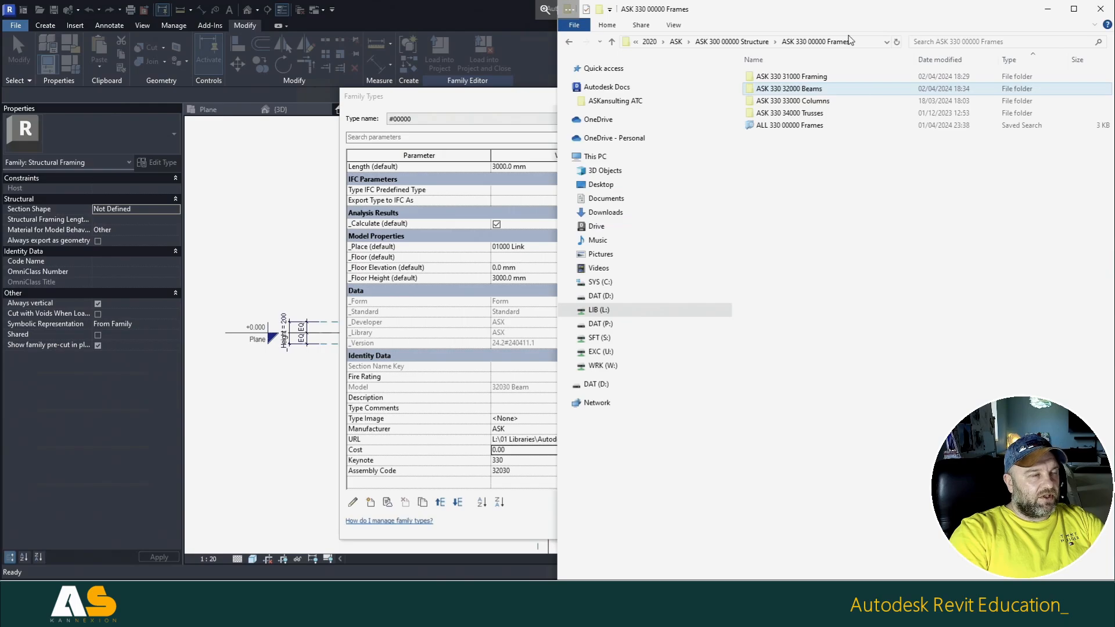
click(613, 43)
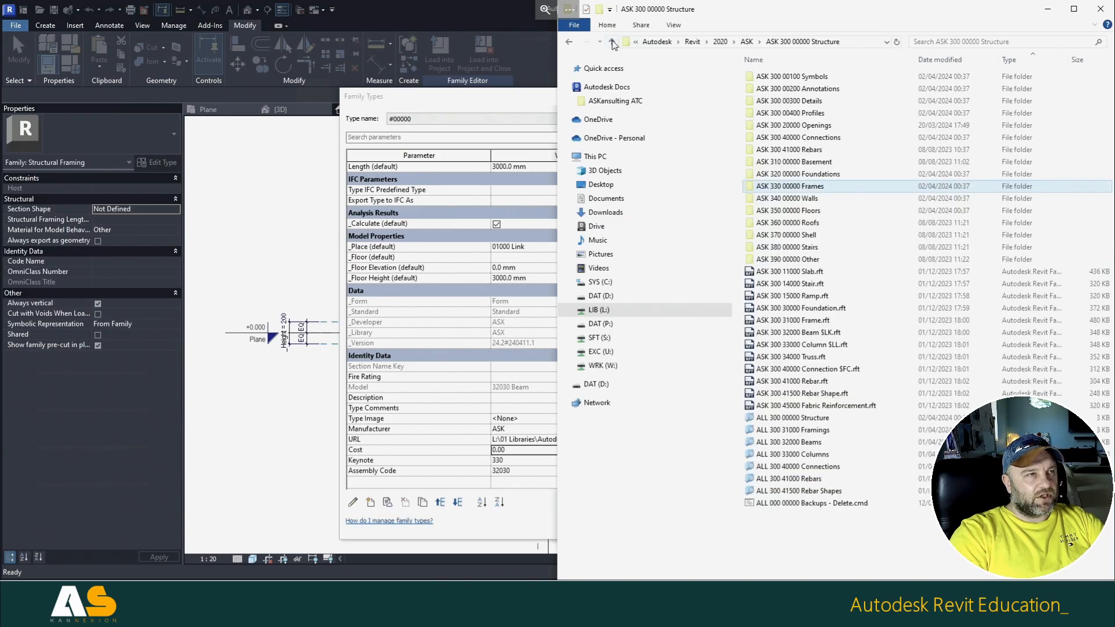
click(613, 43)
click(613, 43)
click(612, 43)
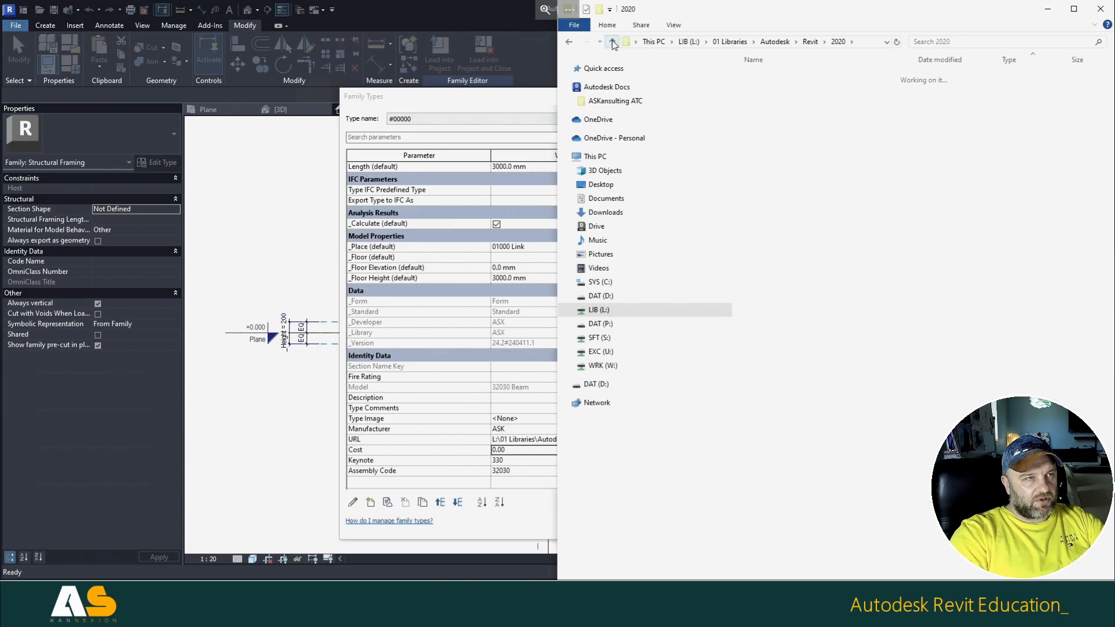
double_click(777, 261)
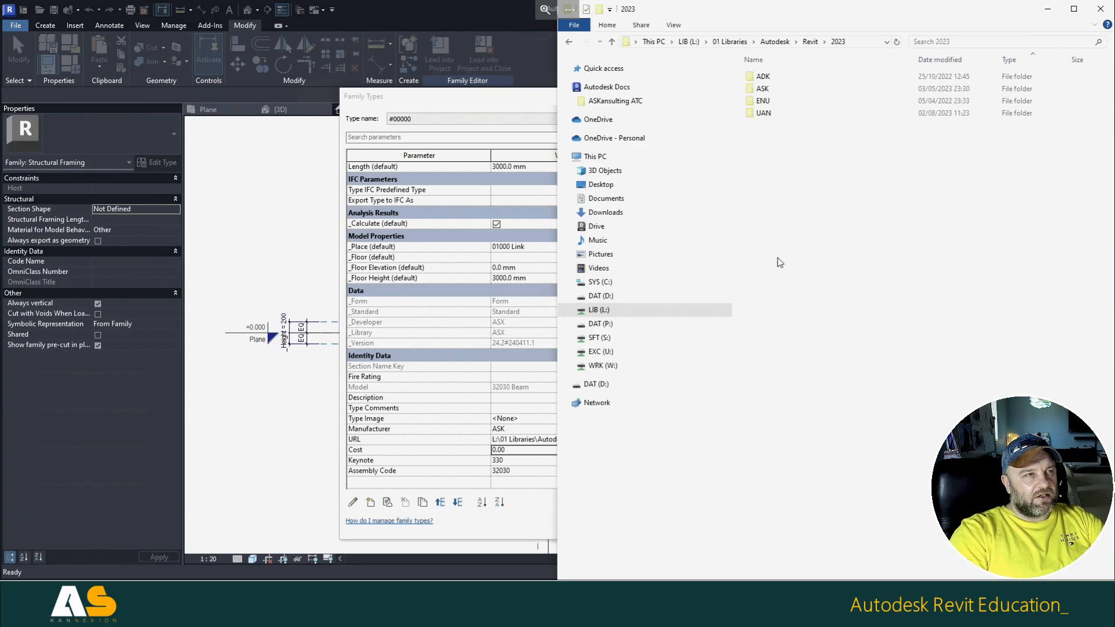
click(811, 43)
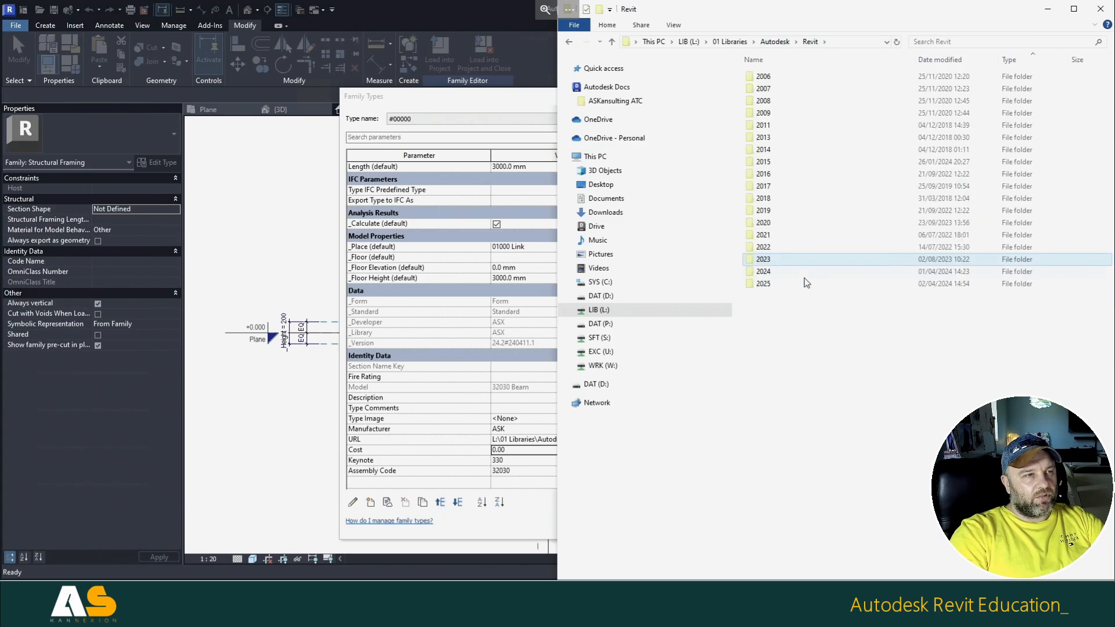
Step: Open the 2024 ASX library's ASX 330 32000 Beams folder and copy its full path
double_click(775, 272)
double_click(779, 90)
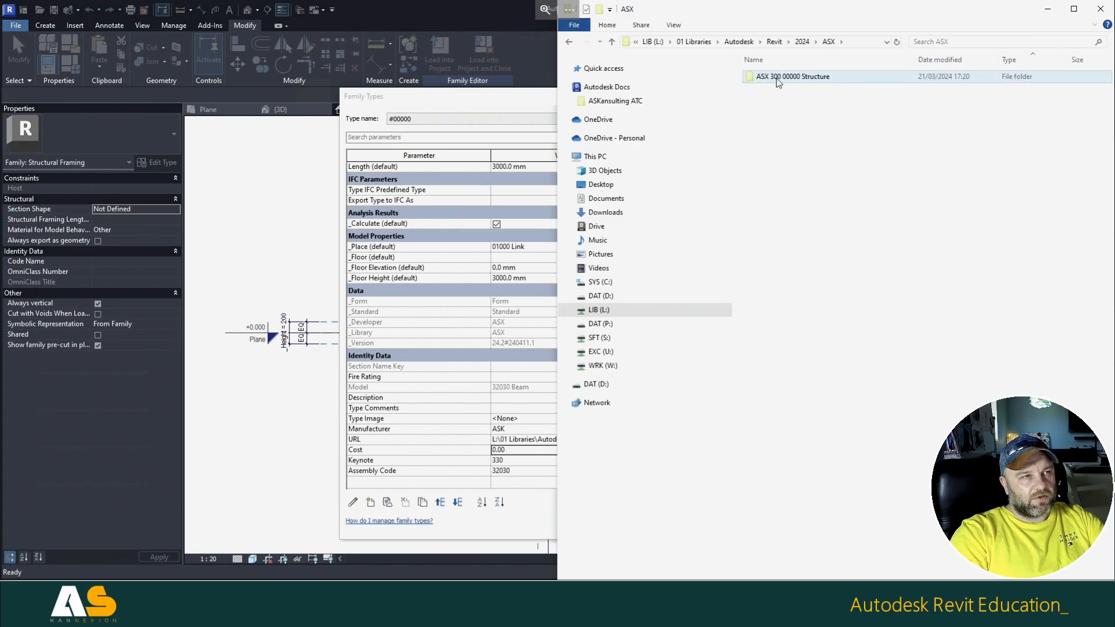
double_click(778, 76)
double_click(779, 76)
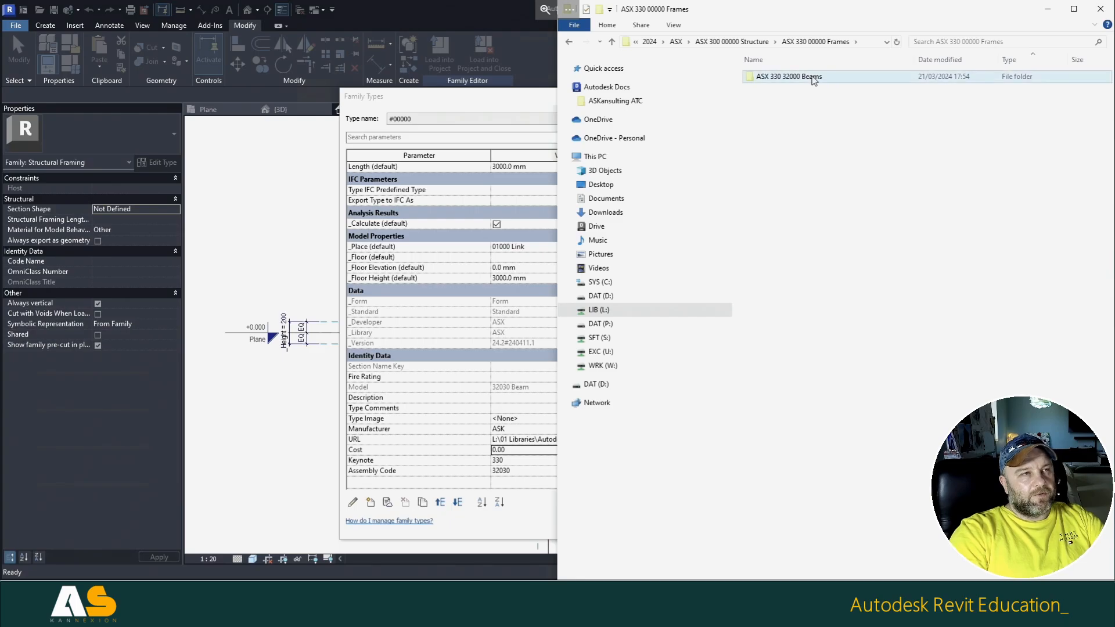
double_click(789, 76)
click(831, 43)
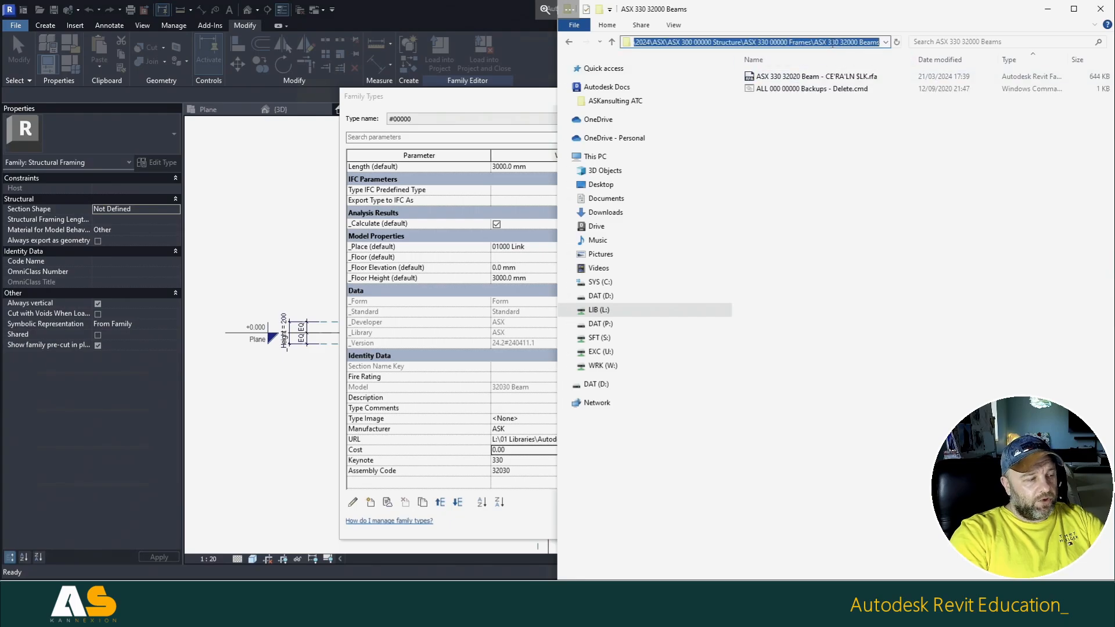
Step: Switch to Revit, replace the URL parameter with the copied ASX 330 32000 Beams folder path, and open the link to test it
click(516, 440)
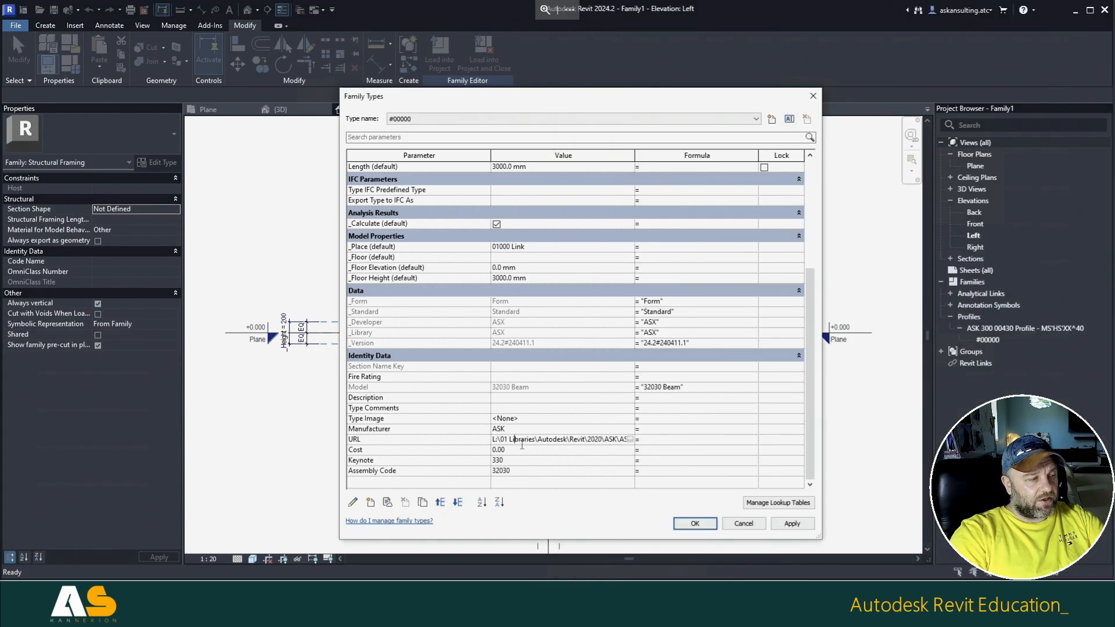
key(ctrl+a)
key(ctrl+v)
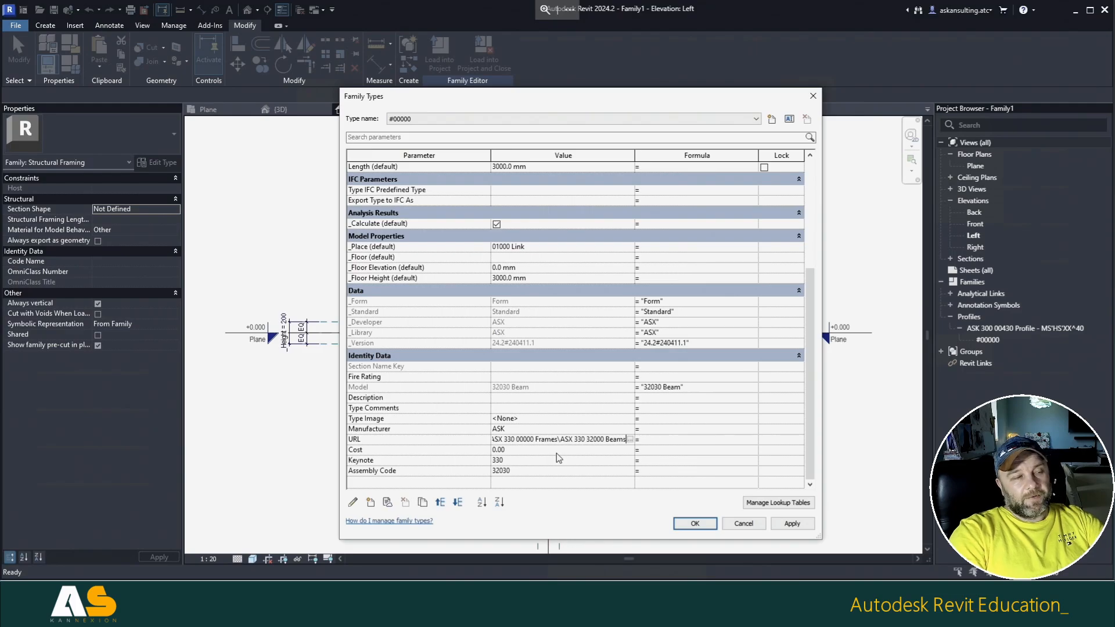
click(631, 439)
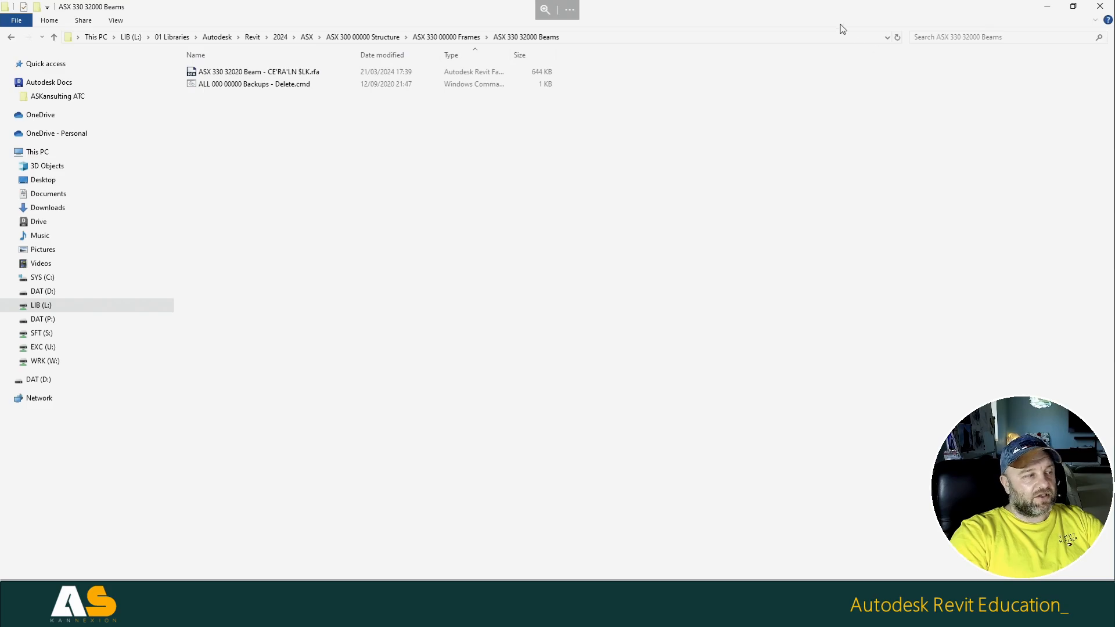
Step: Return from File Explorer to Revit and accept the family type changes with the updated URL
drag(804, 12, 1114, 197)
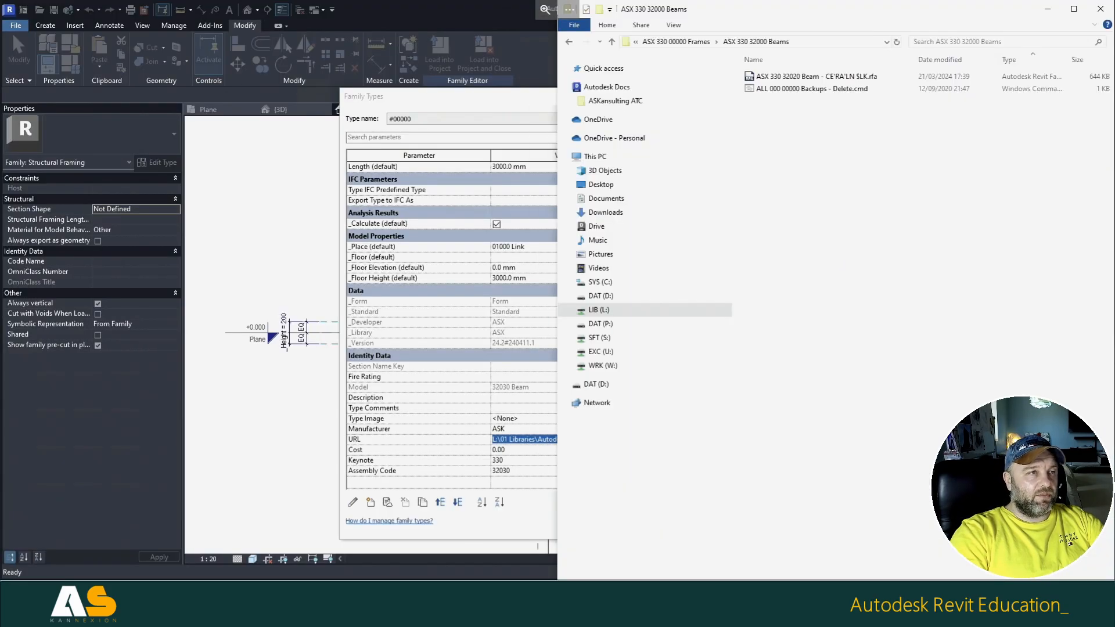
click(468, 101)
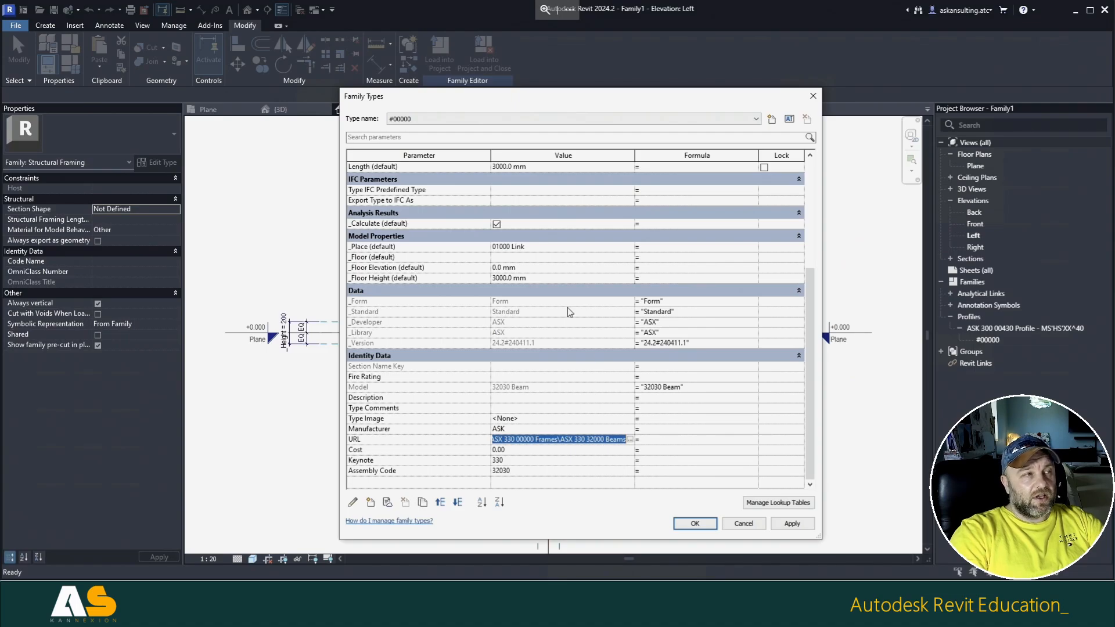
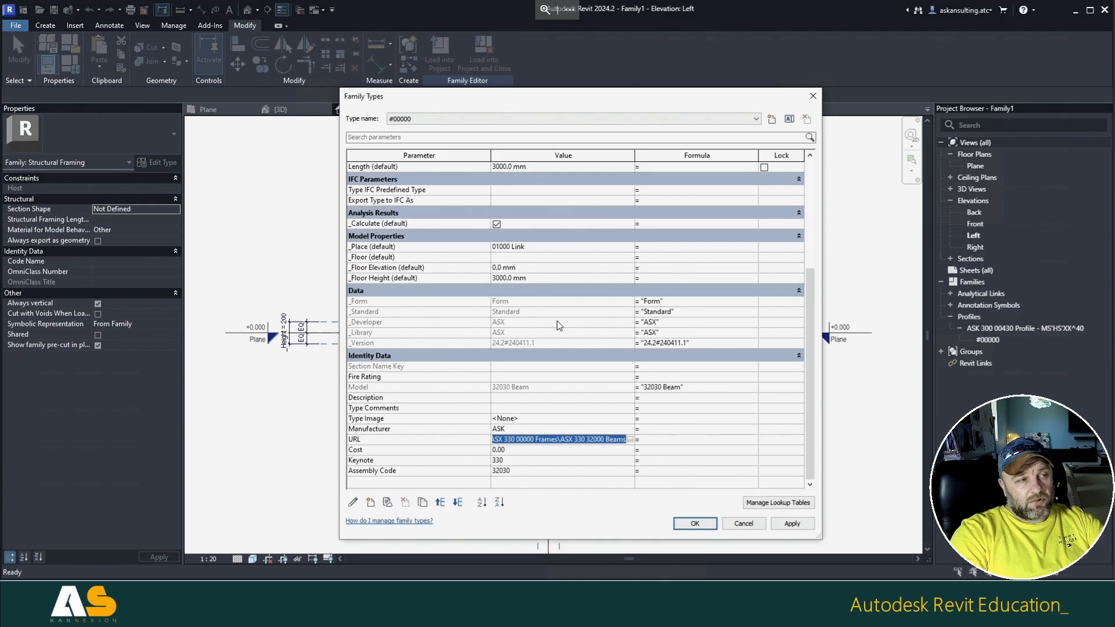
click(696, 524)
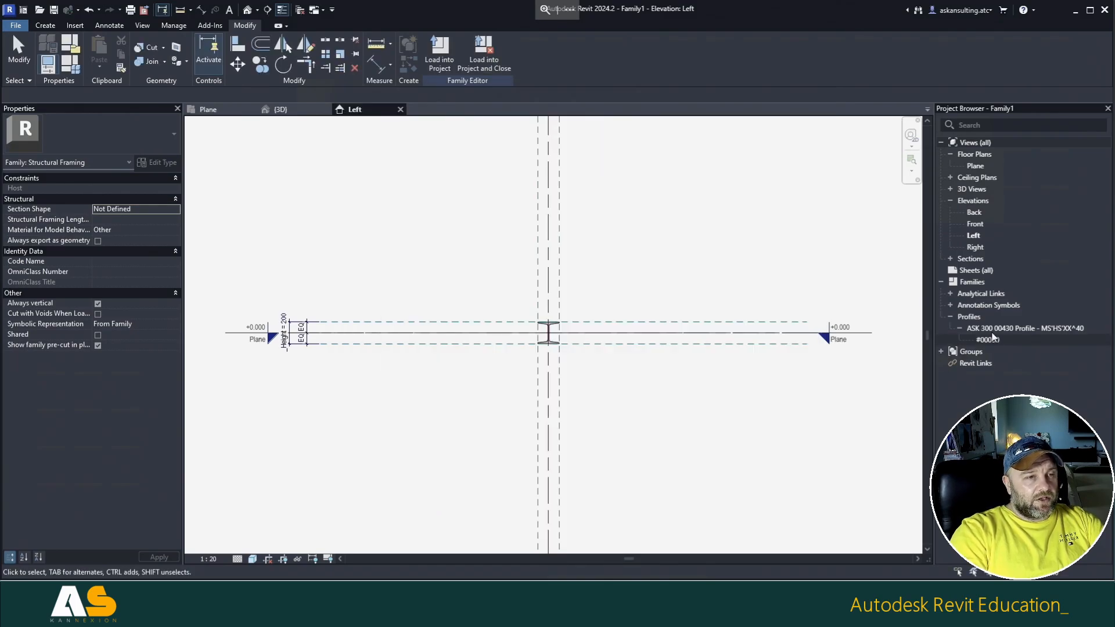
Step: Examine the identity and data parameters of the #00000 type of the loaded ASK 300 00430 profile
double_click(987, 340)
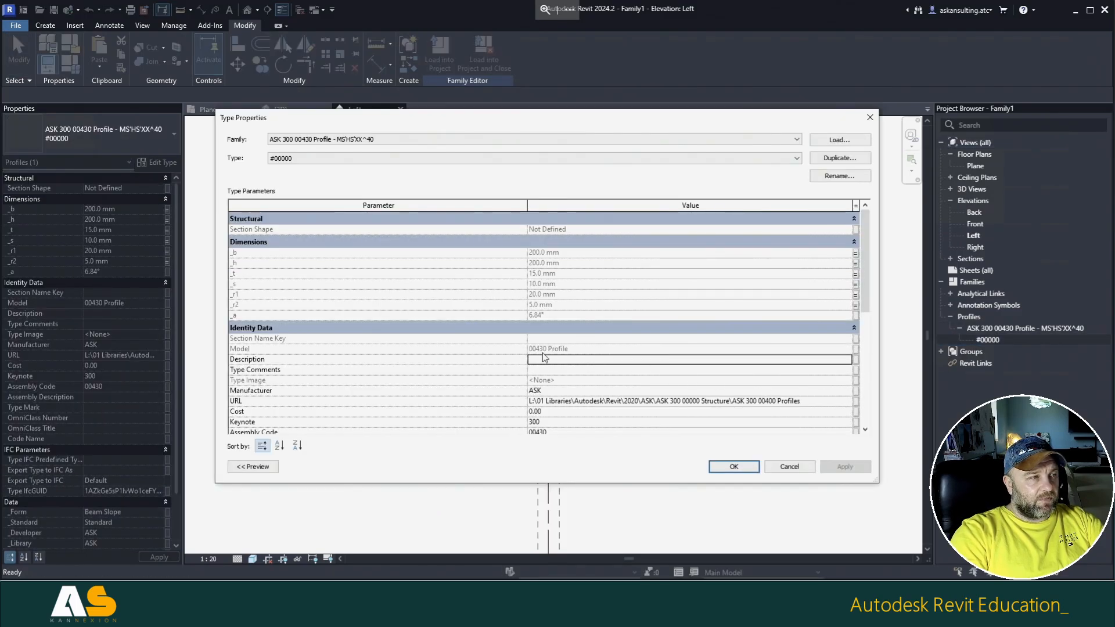
scroll(571, 358, down, 4)
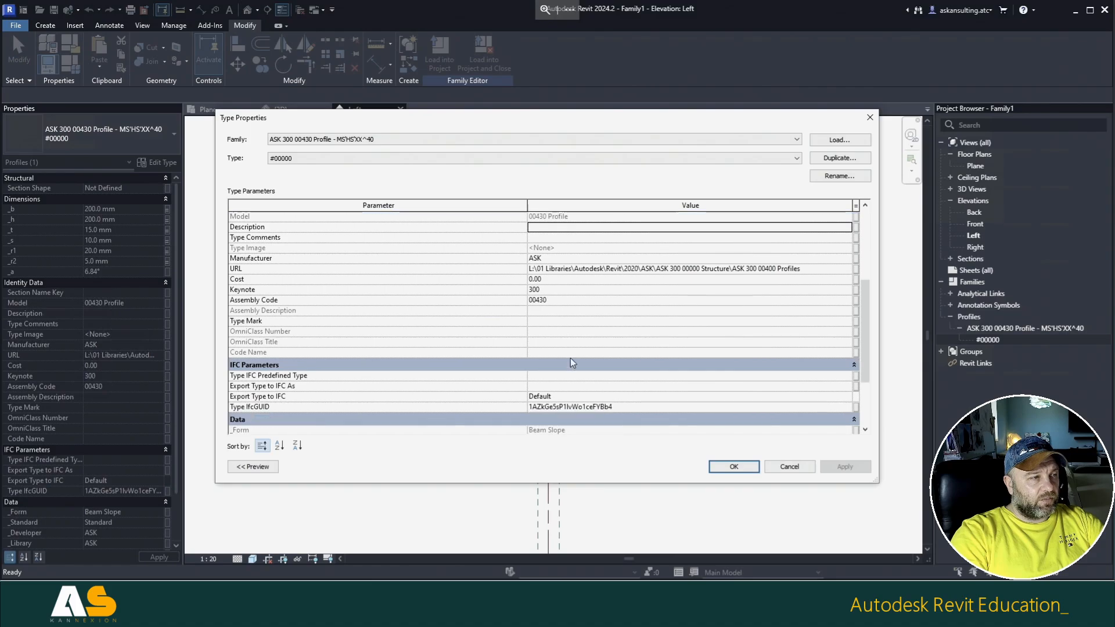
scroll(570, 358, down, 3)
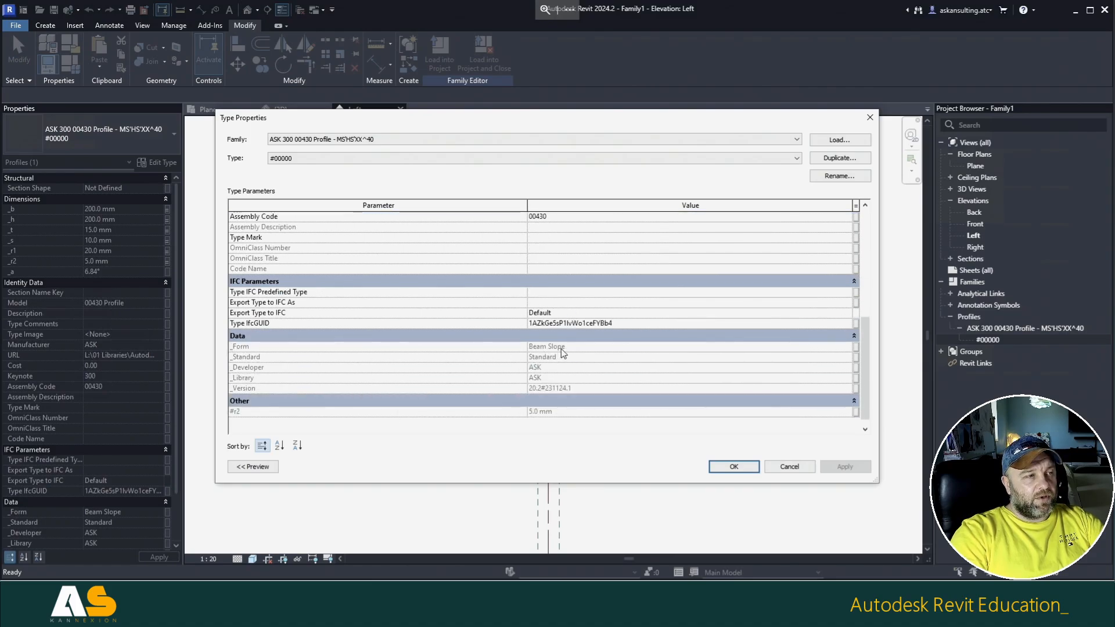
click(807, 467)
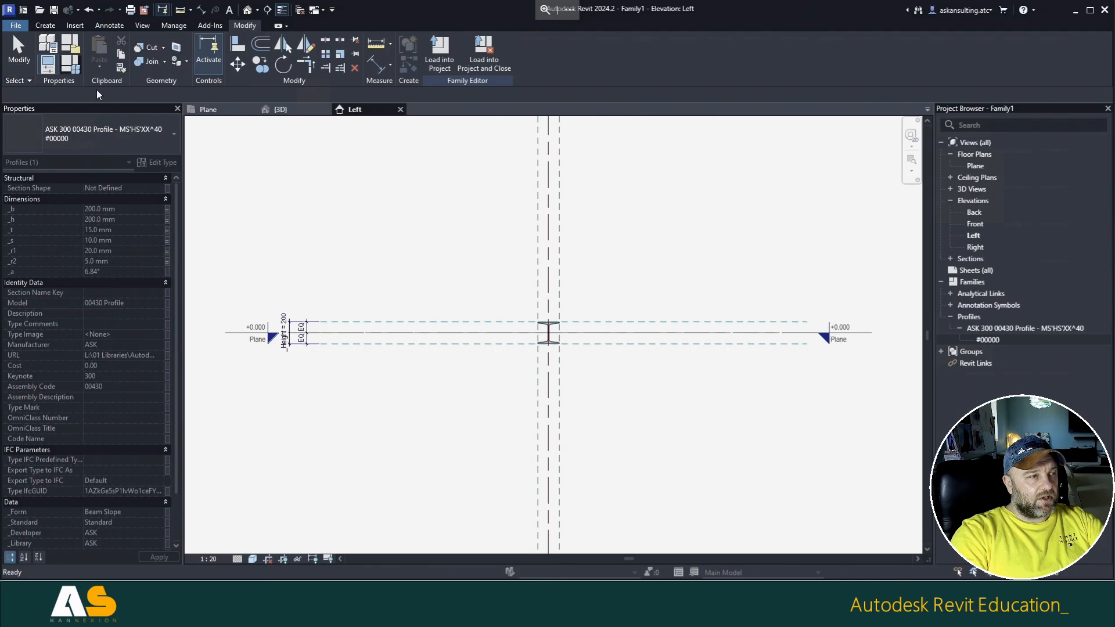
Step: Set the formula of the _Form parameter to "Beam Slope" in the family types
scroll(642, 384, down, 3)
click(652, 365)
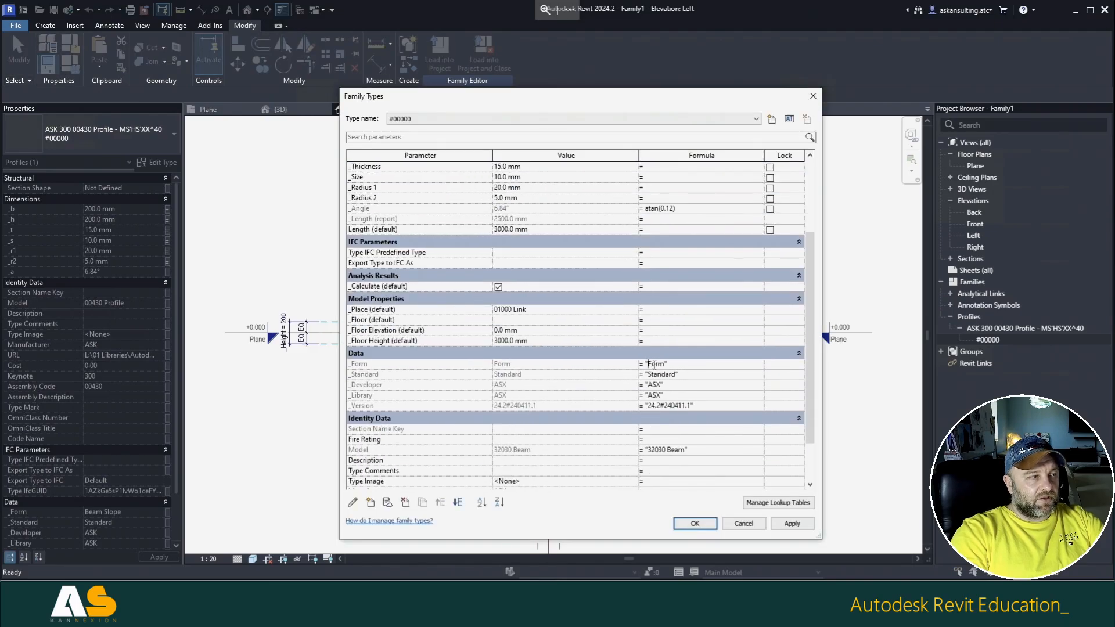
drag(648, 364, 667, 364)
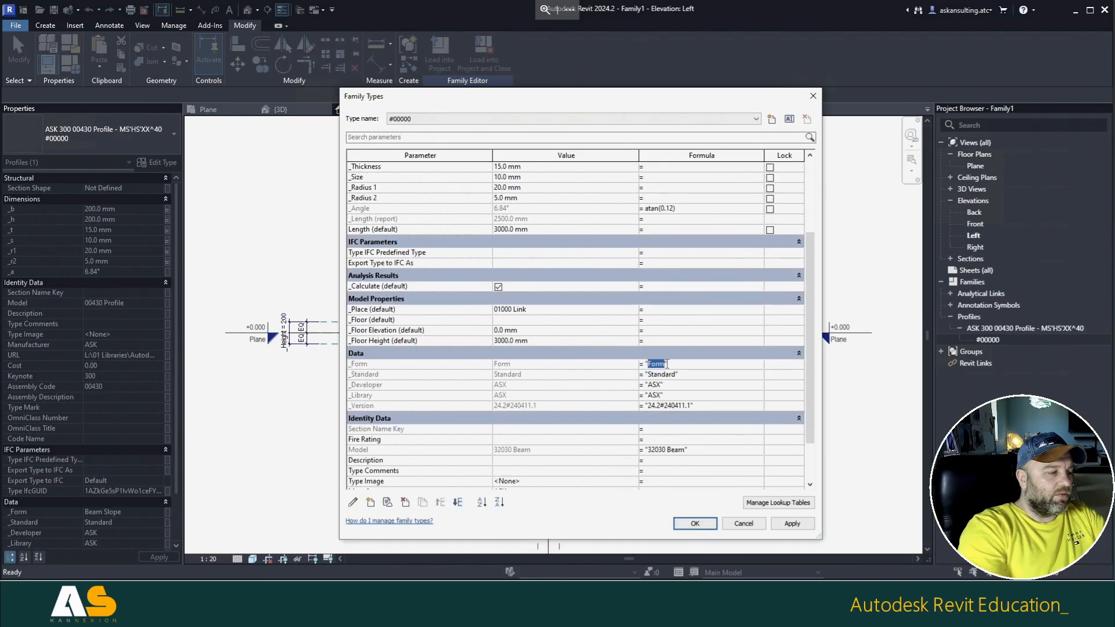
text(Beam)
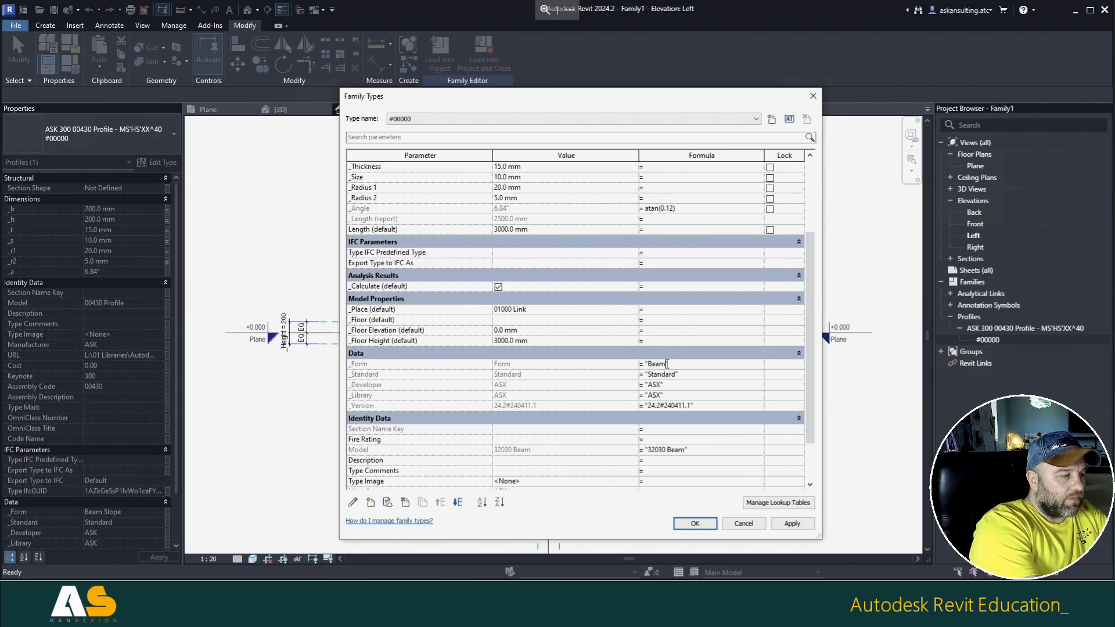
text( Slope)
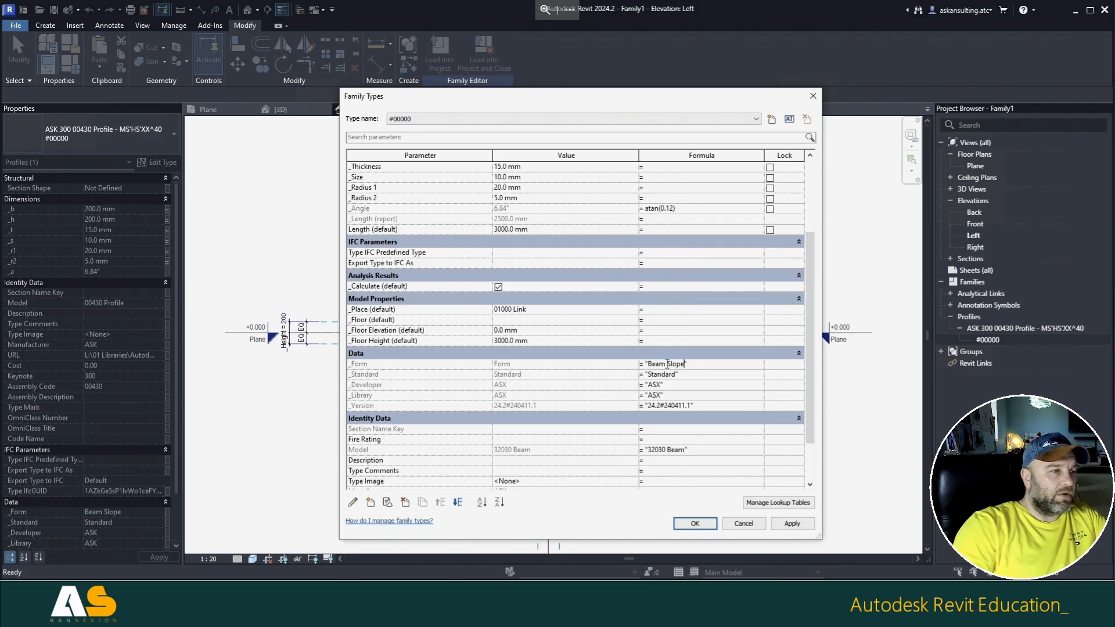
key(Return)
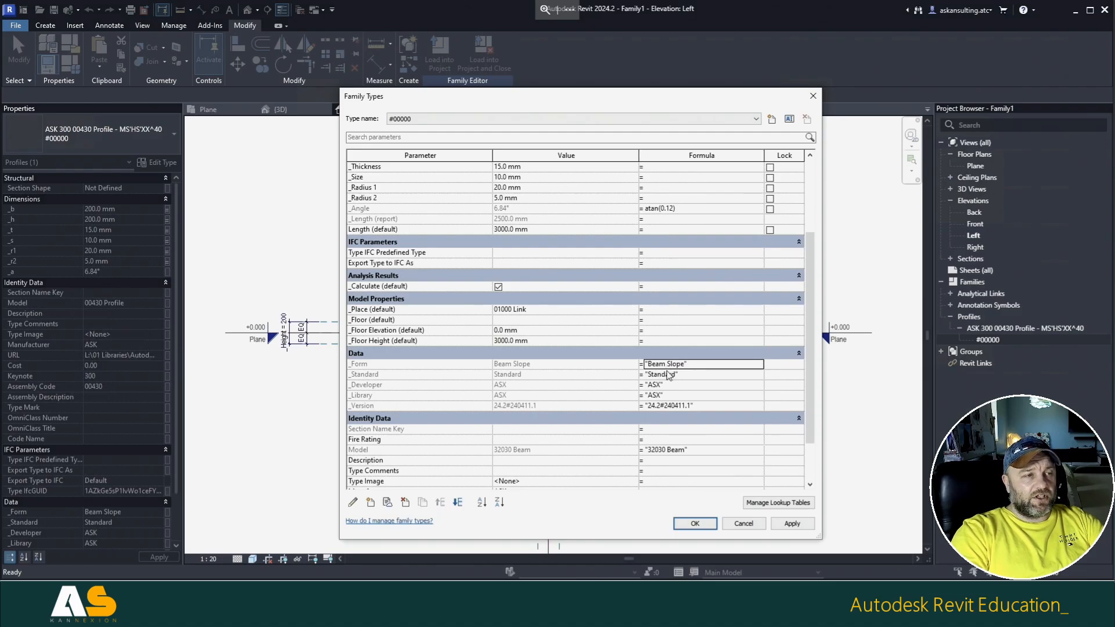
Step: Check the _Standard formula and the remaining family parameters, and accept the family type changes
click(702, 374)
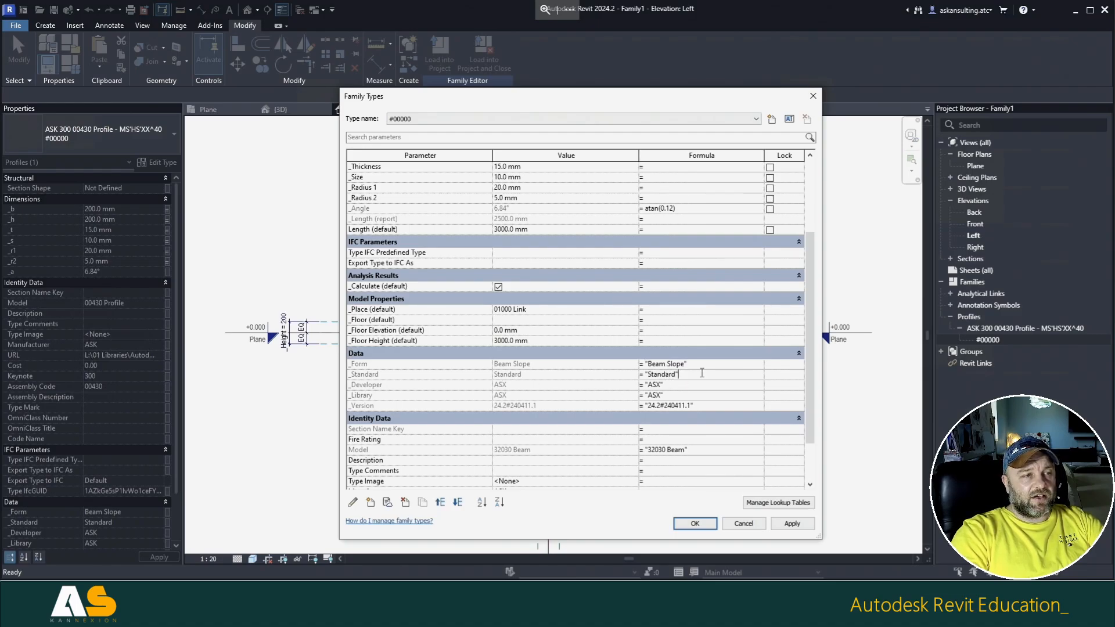
drag(687, 373, 588, 379)
click(601, 376)
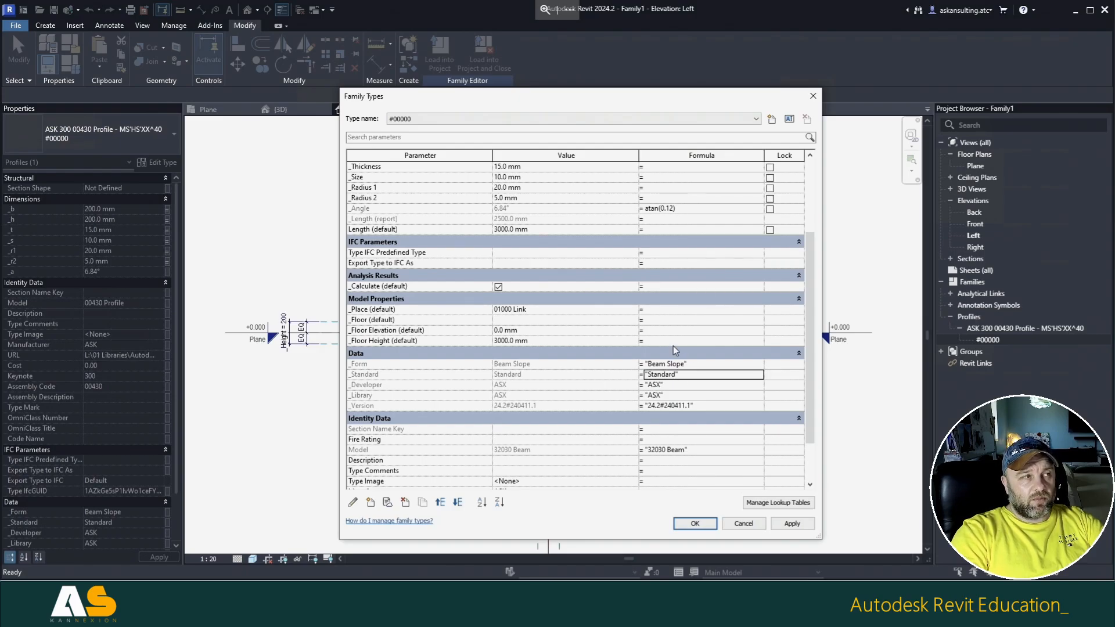
scroll(609, 385, down, 2)
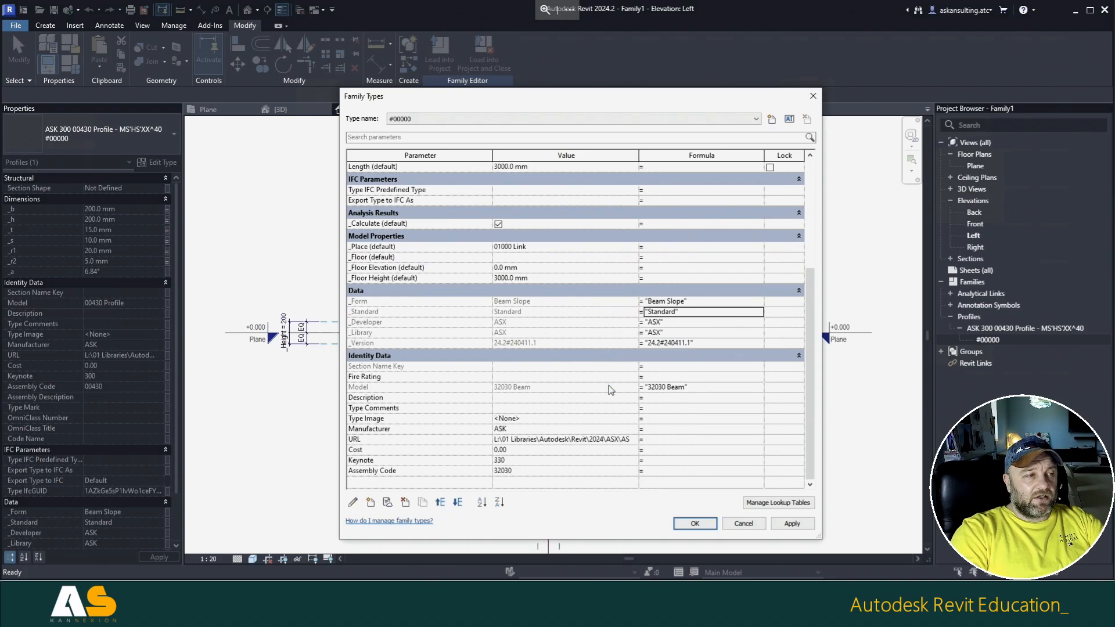
scroll(607, 385, up, 2)
scroll(607, 385, up, 3)
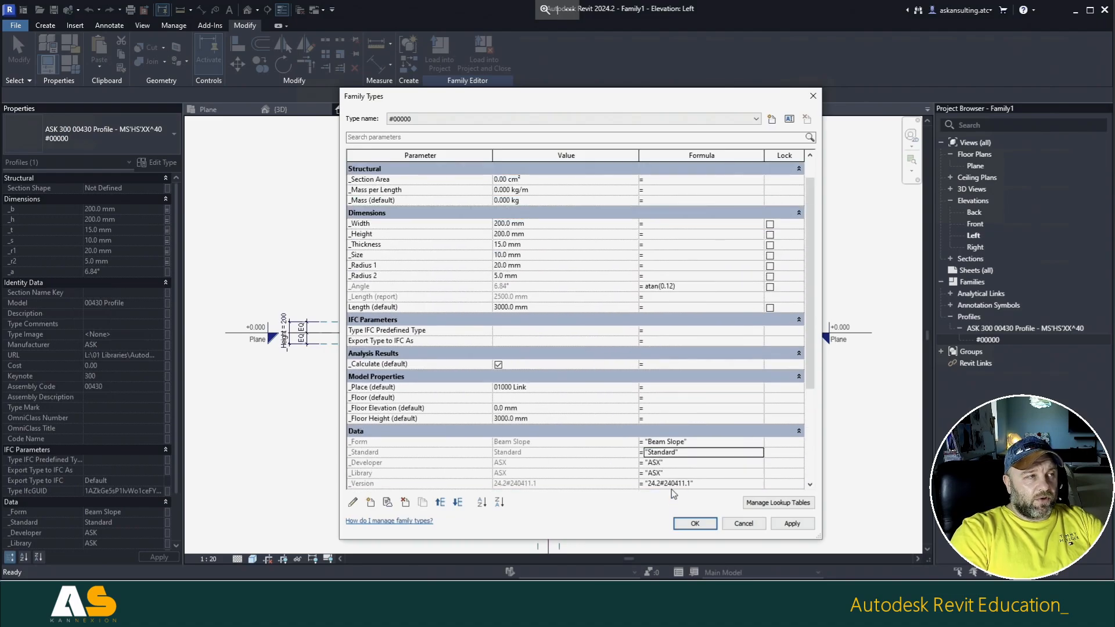
scroll(481, 198, up, 1)
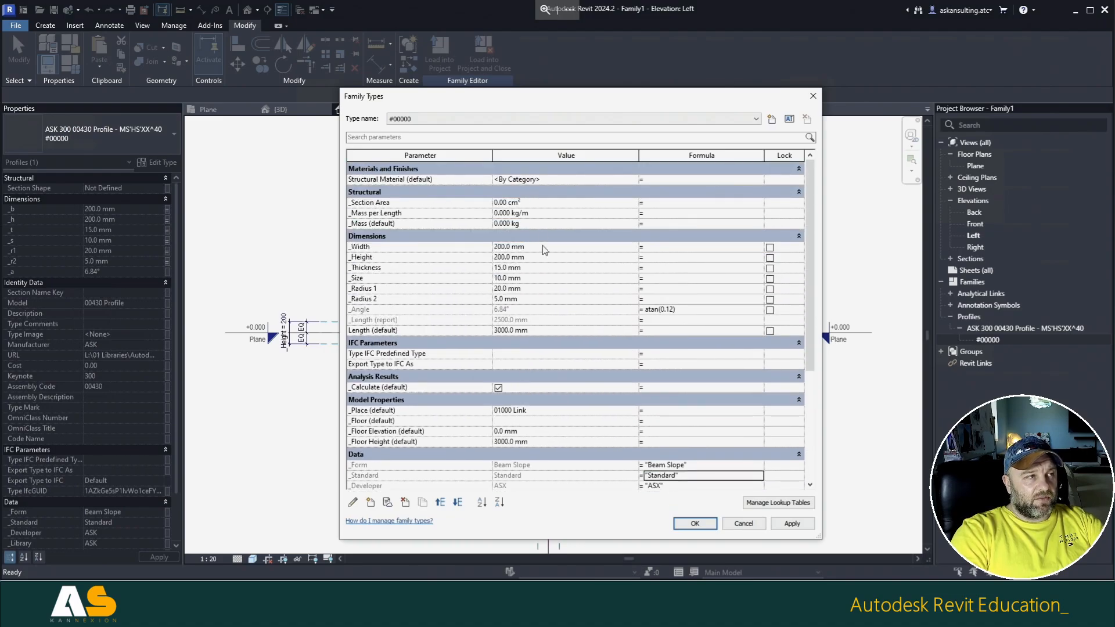
click(695, 525)
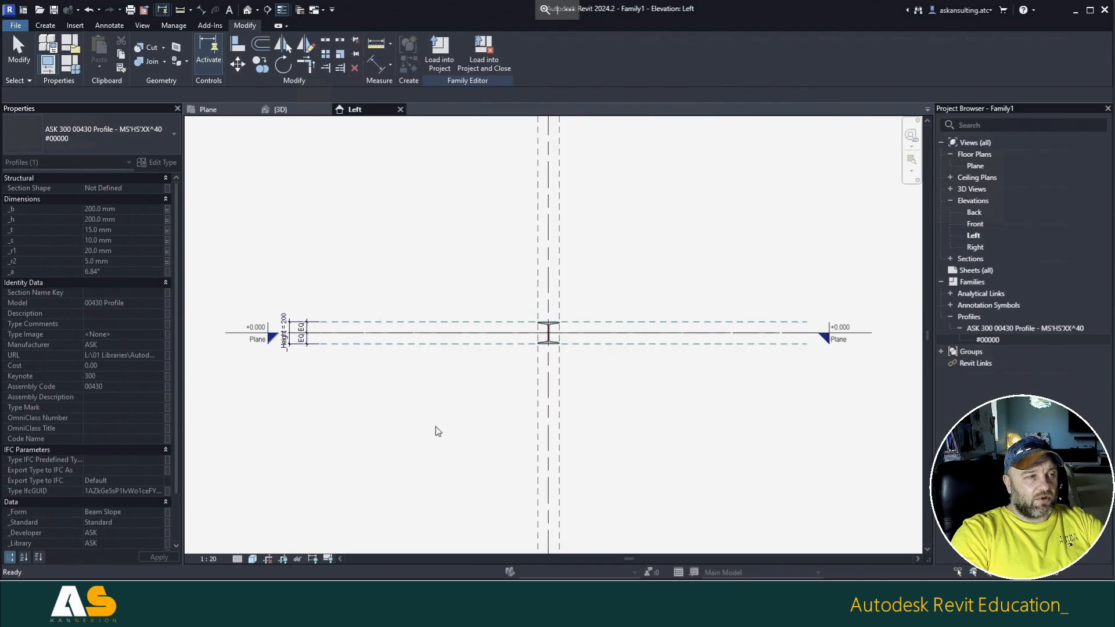
Step: Start saving the family and browse to the 2024 ASX library's ASX 330 32000 Beams folder under Structure and Frames
click(54, 10)
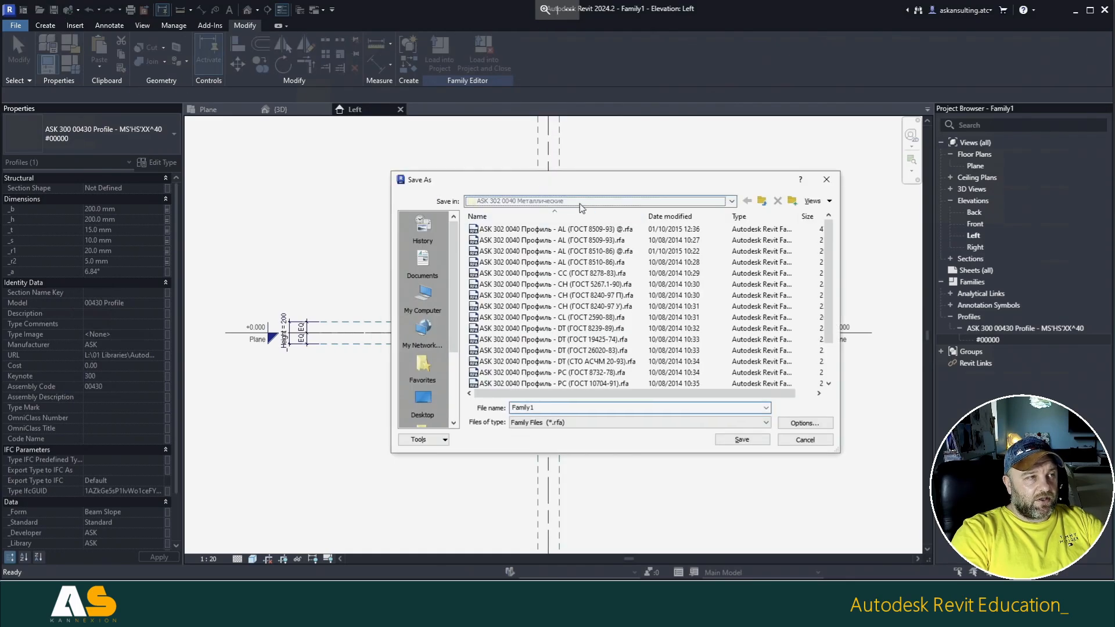
click(578, 201)
click(543, 288)
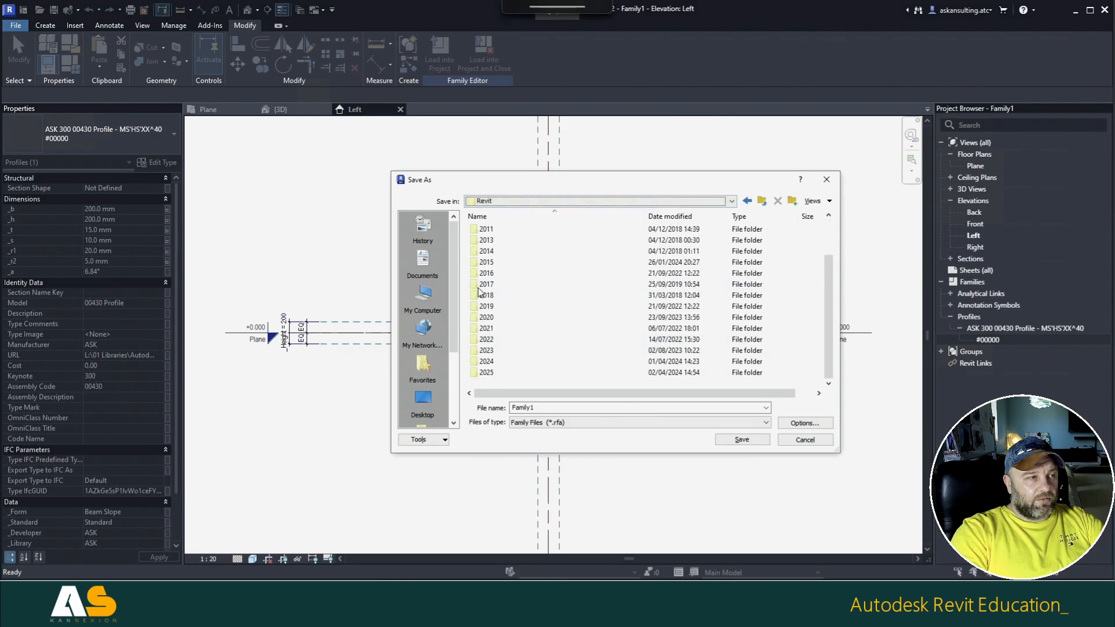
click(486, 363)
double_click(486, 362)
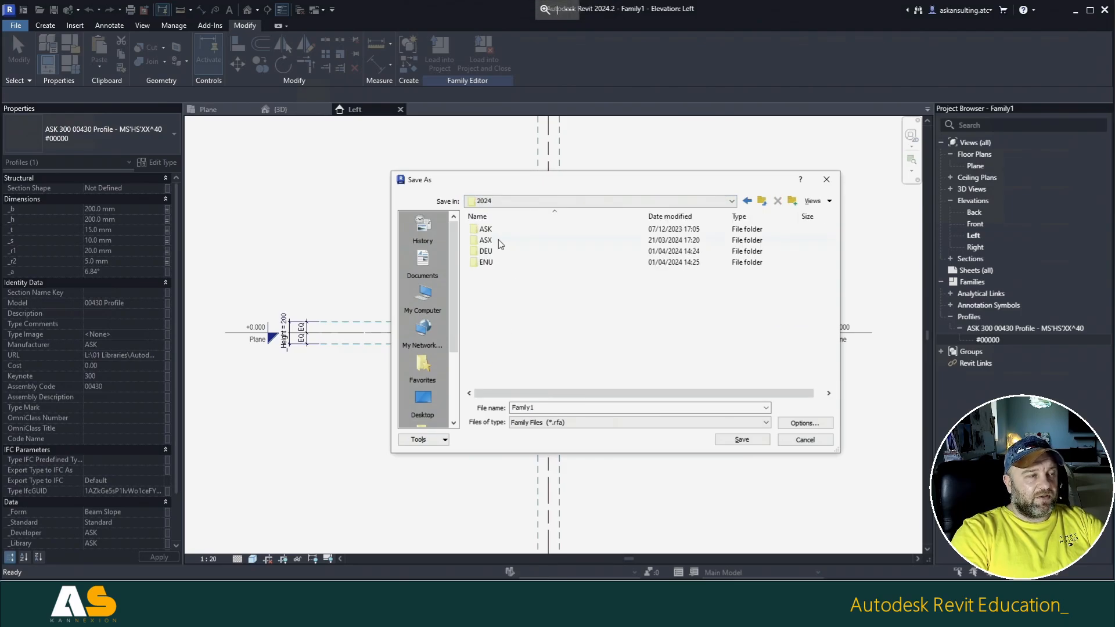
click(485, 241)
double_click(486, 242)
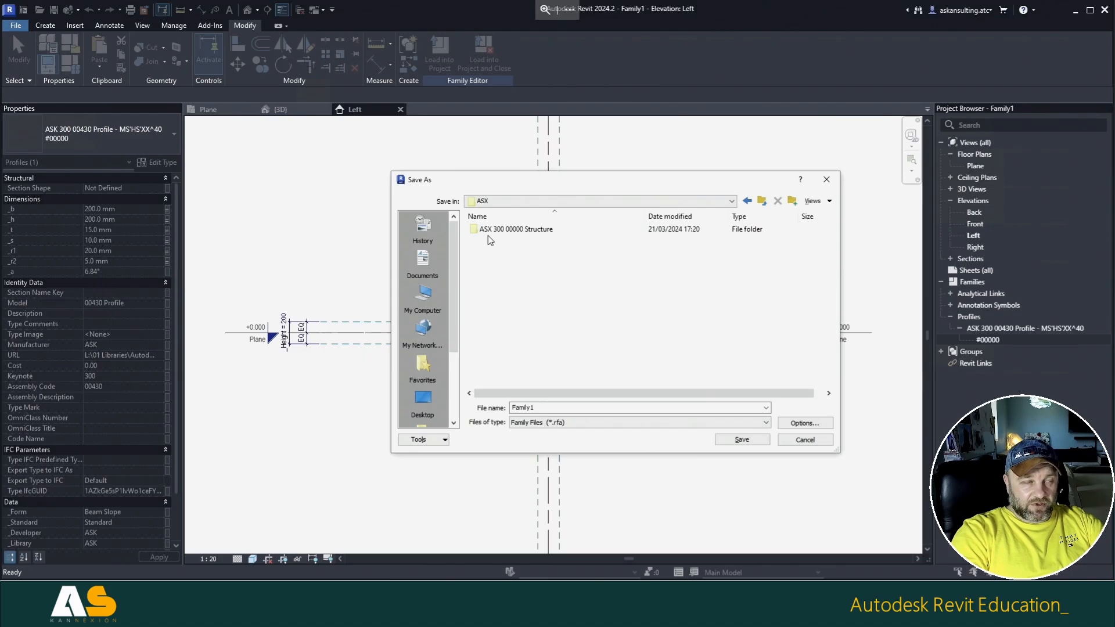
double_click(488, 234)
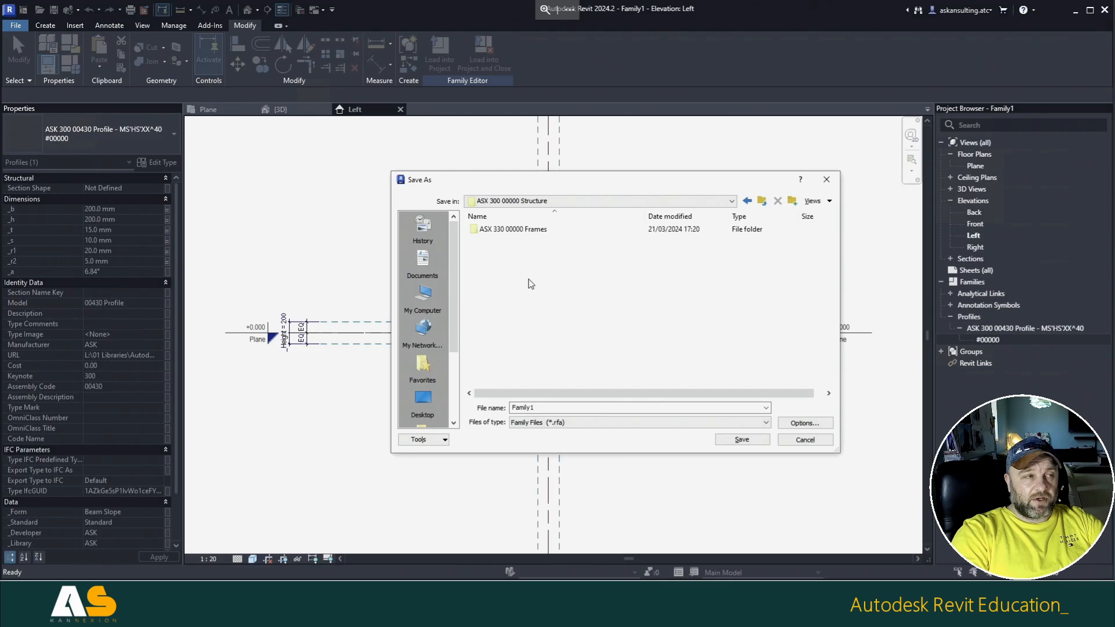
double_click(493, 231)
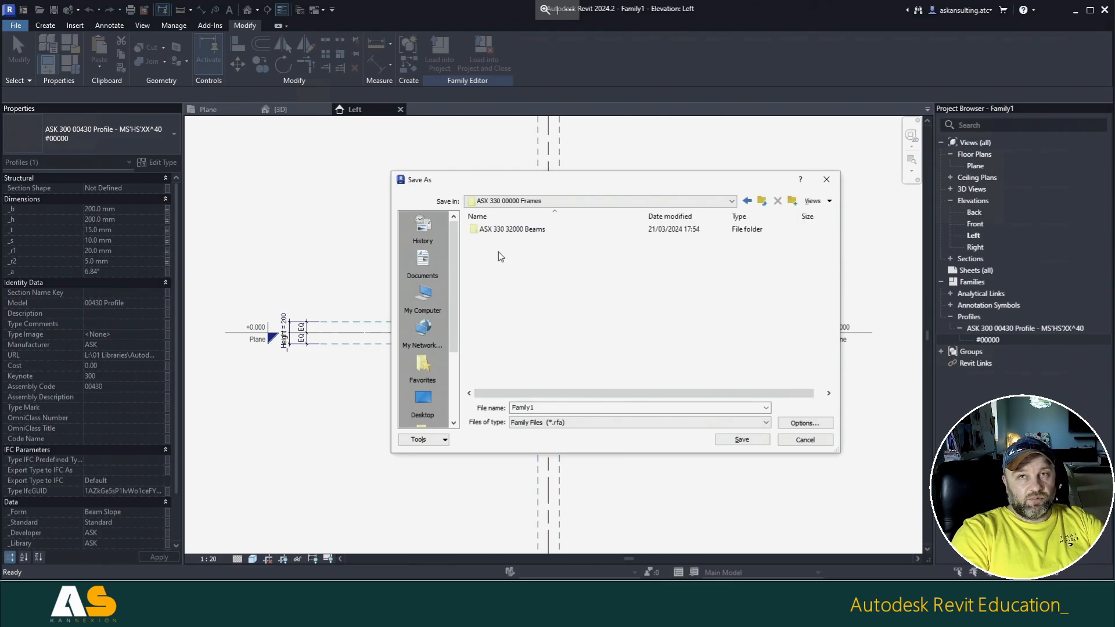
double_click(507, 232)
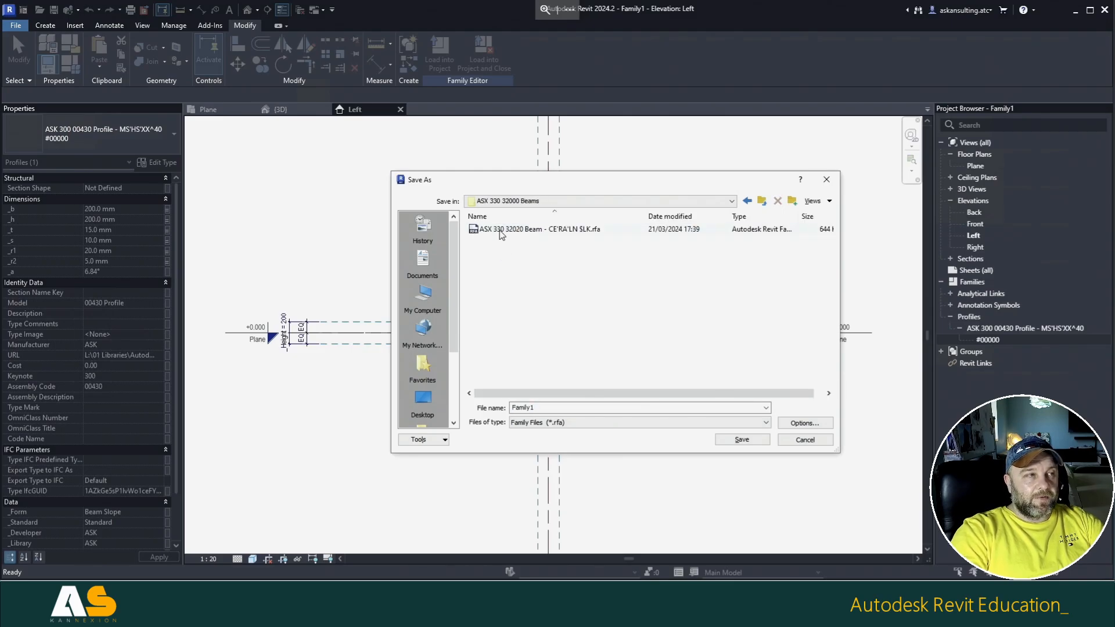
Step: Enter ASX 330 32030 Beam - MS'HS'LN $LK as the family's file name, pasting it from the clipboard history
double_click(550, 407)
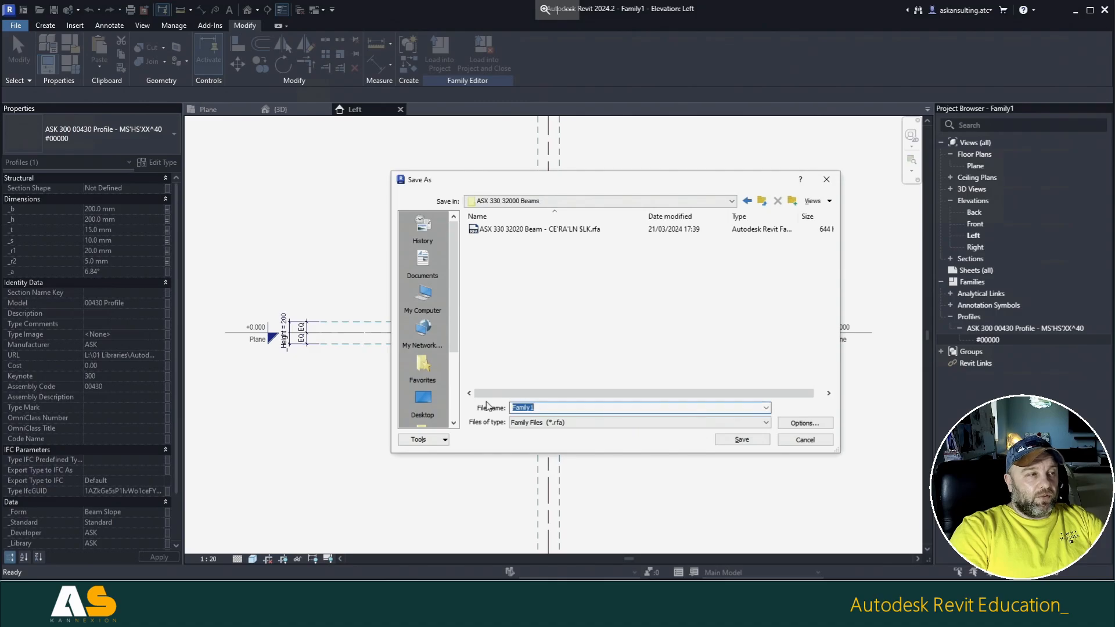
key(super+v)
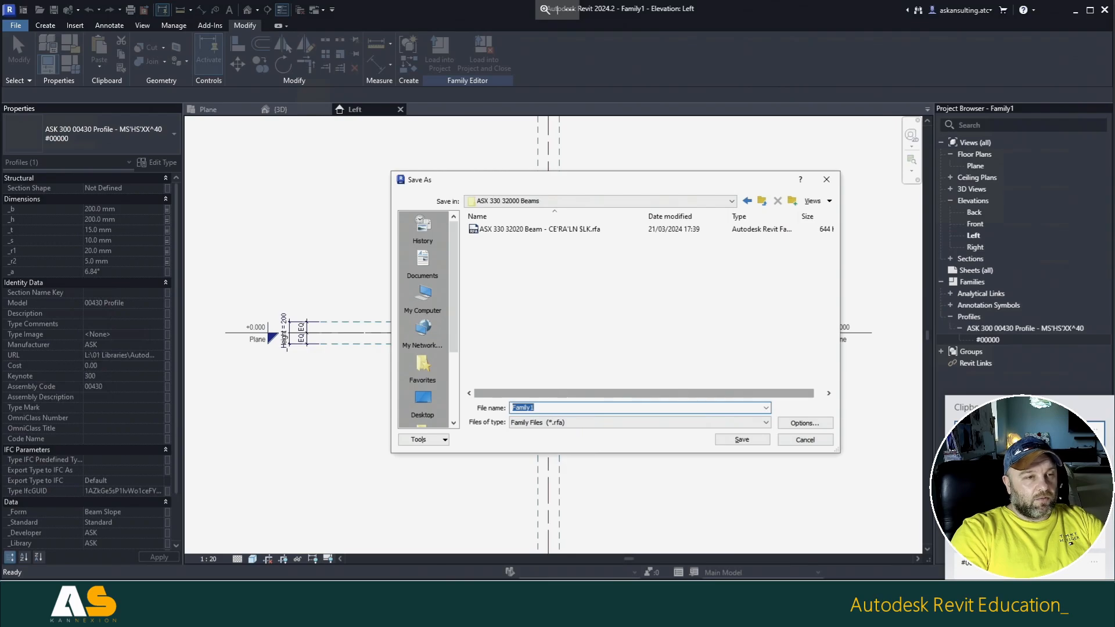
click(1022, 464)
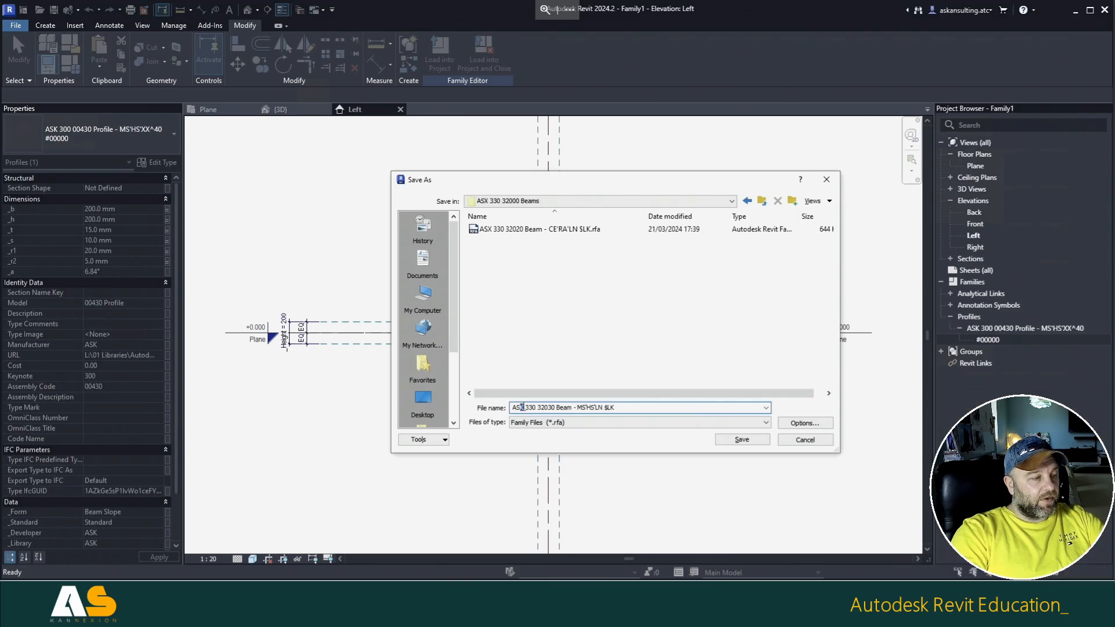
double_click(518, 408)
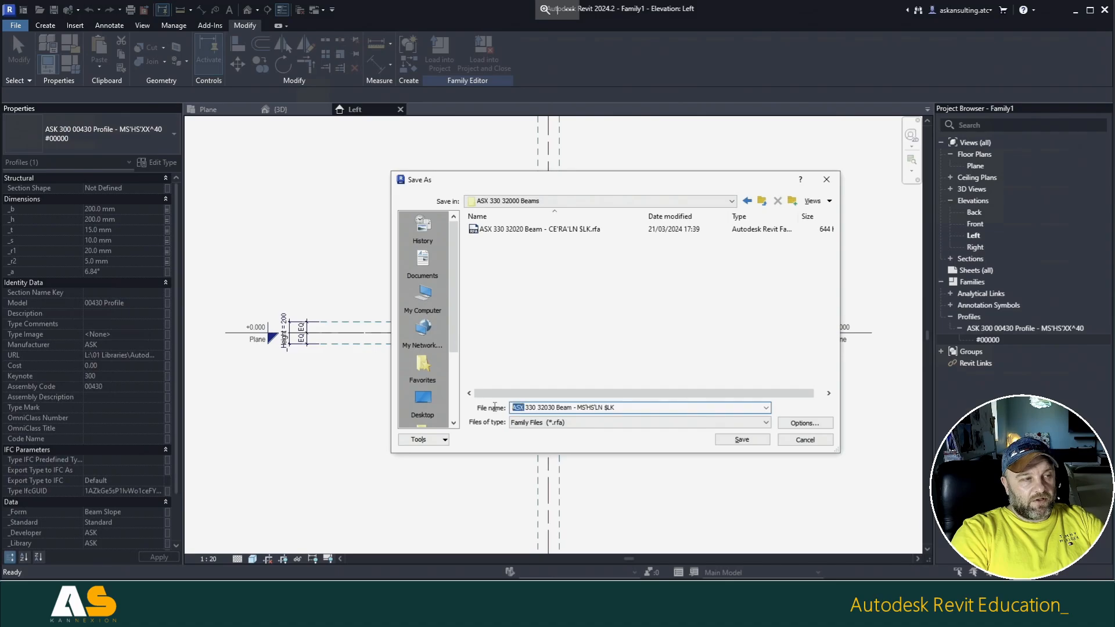
text(ASX)
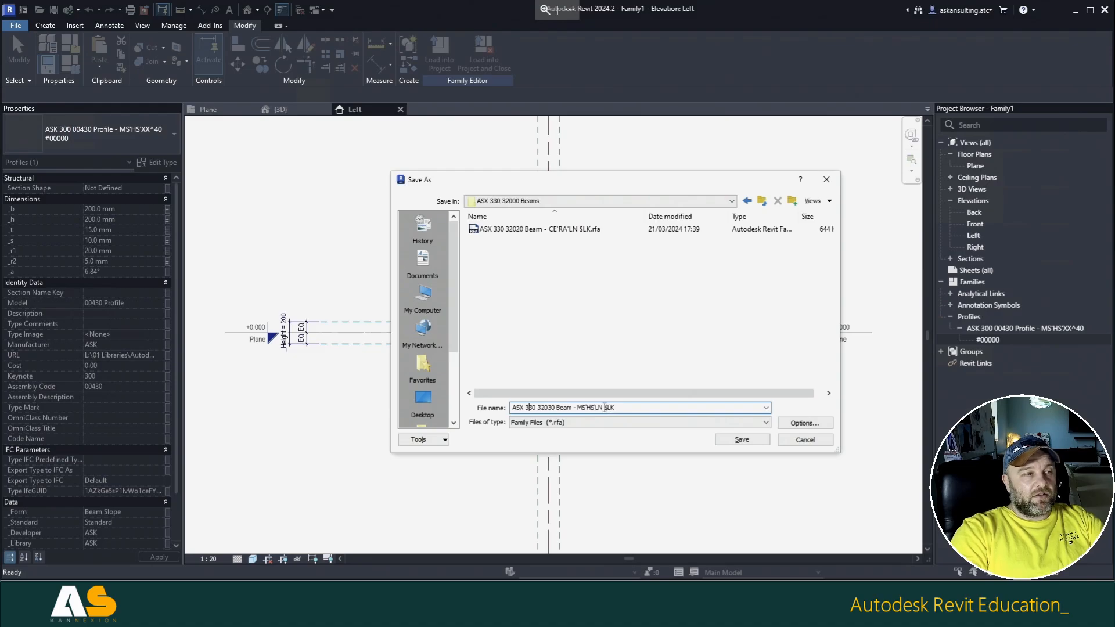
drag(614, 406, 624, 404)
click(618, 409)
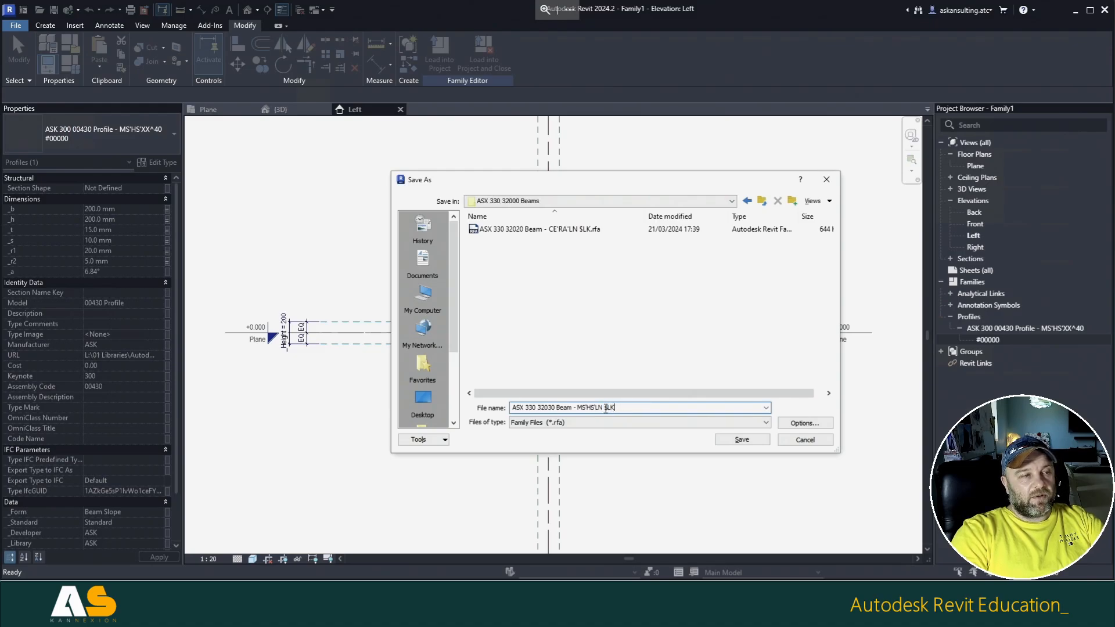
drag(606, 409, 618, 407)
click(617, 407)
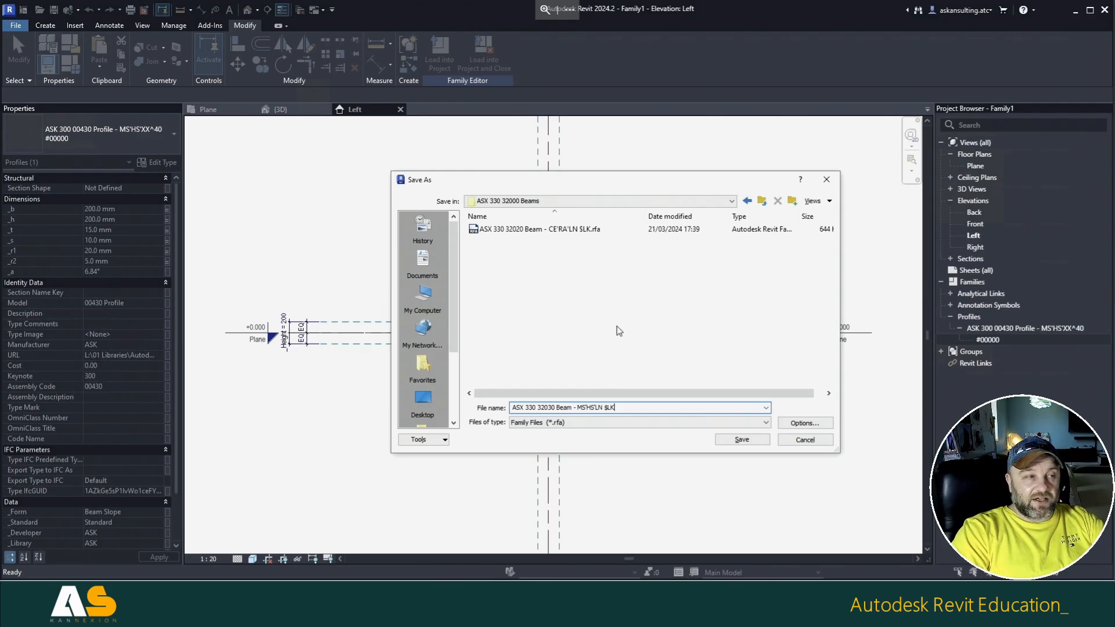
click(606, 408)
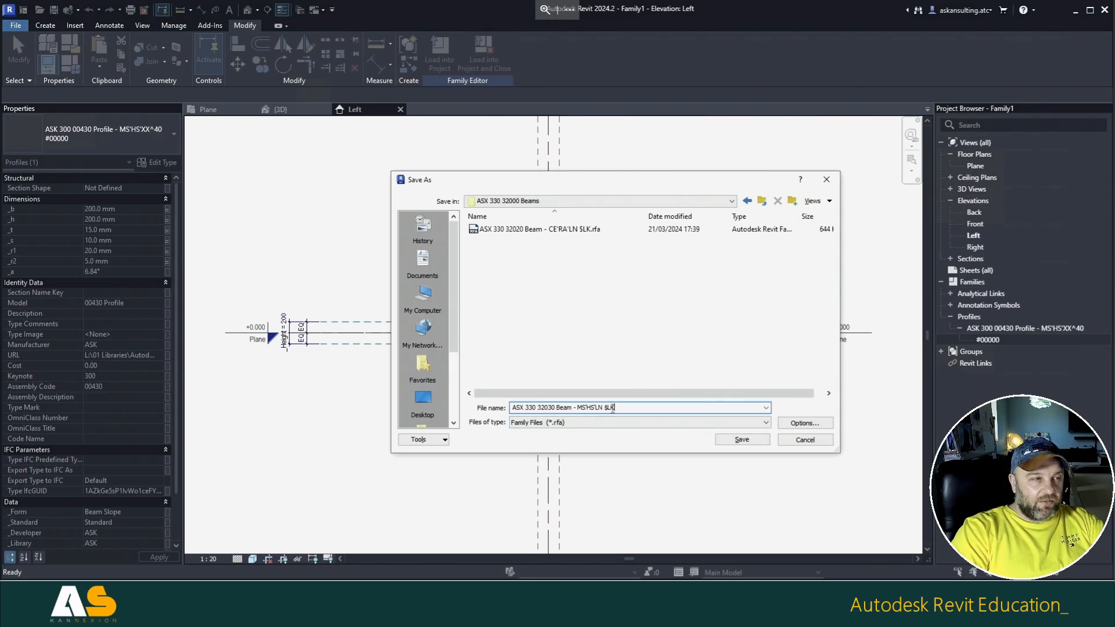
double_click(627, 408)
click(632, 407)
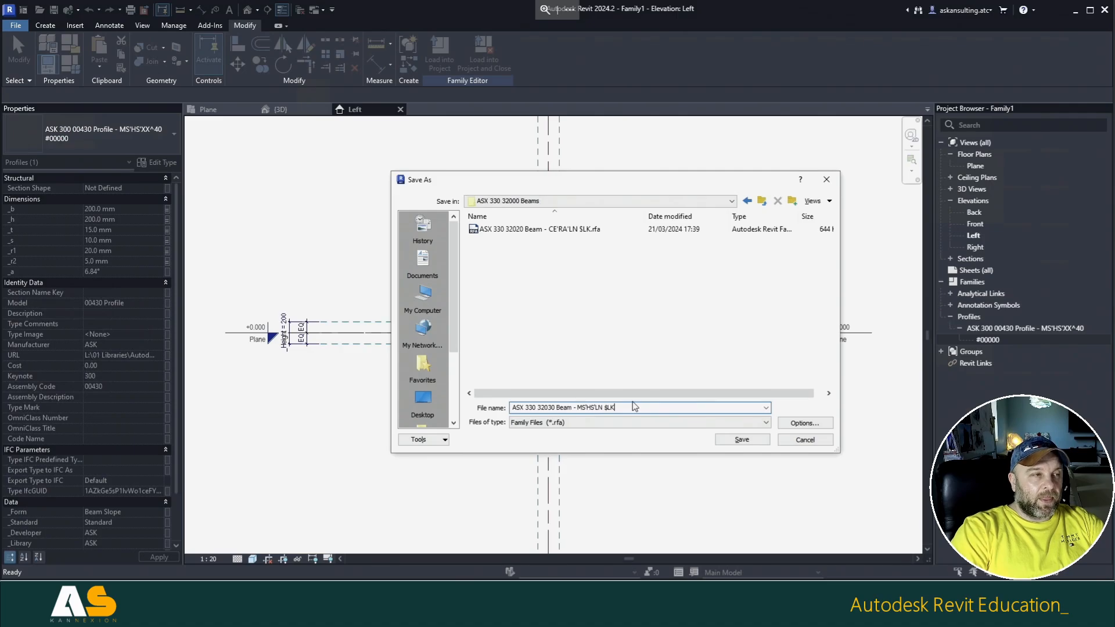
Step: Review the MS, HS and LN codes in the family's file name before saving
drag(578, 408, 592, 408)
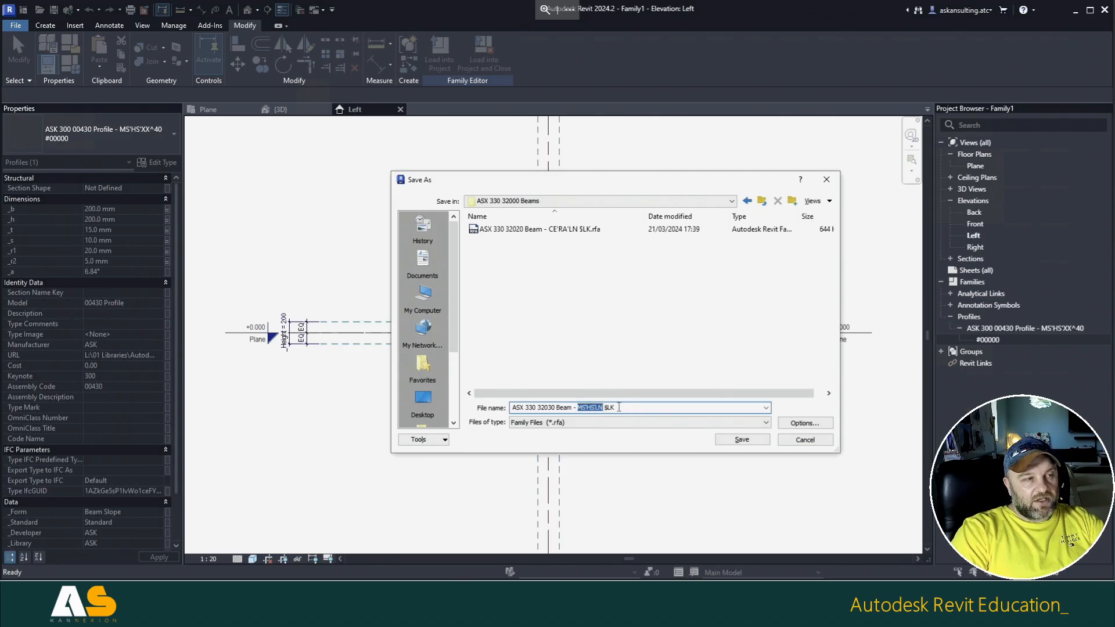
click(619, 407)
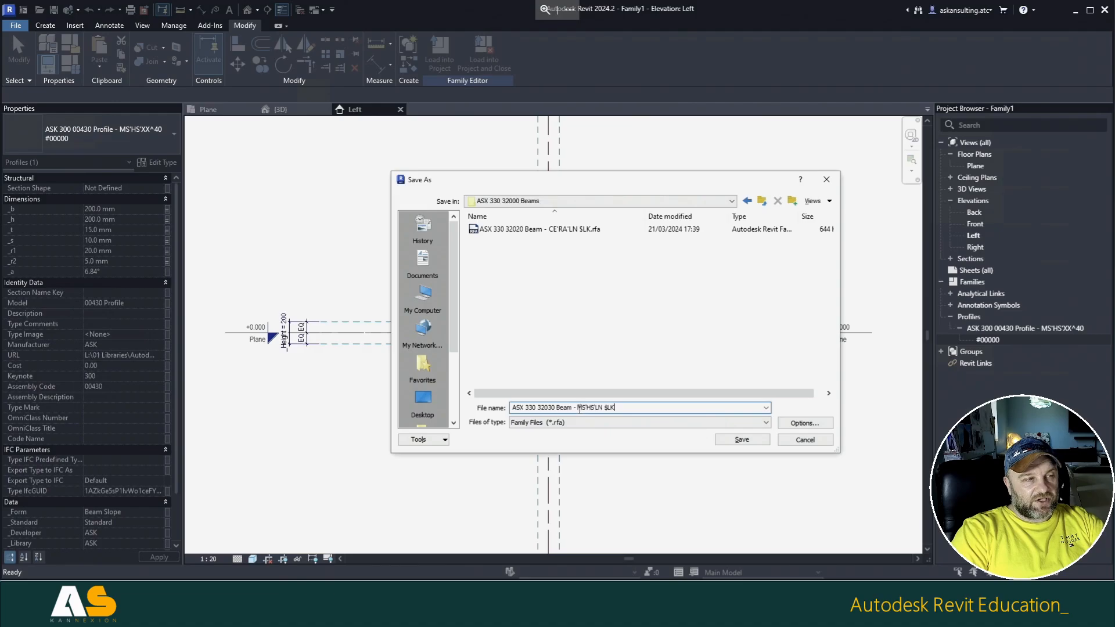
drag(579, 408, 593, 408)
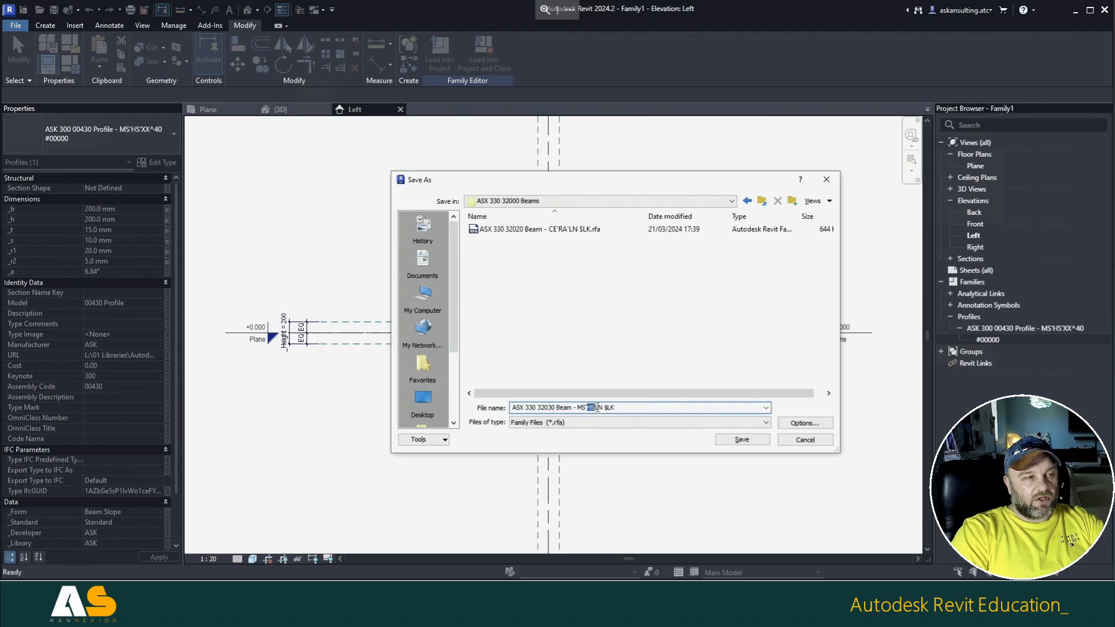
click(600, 408)
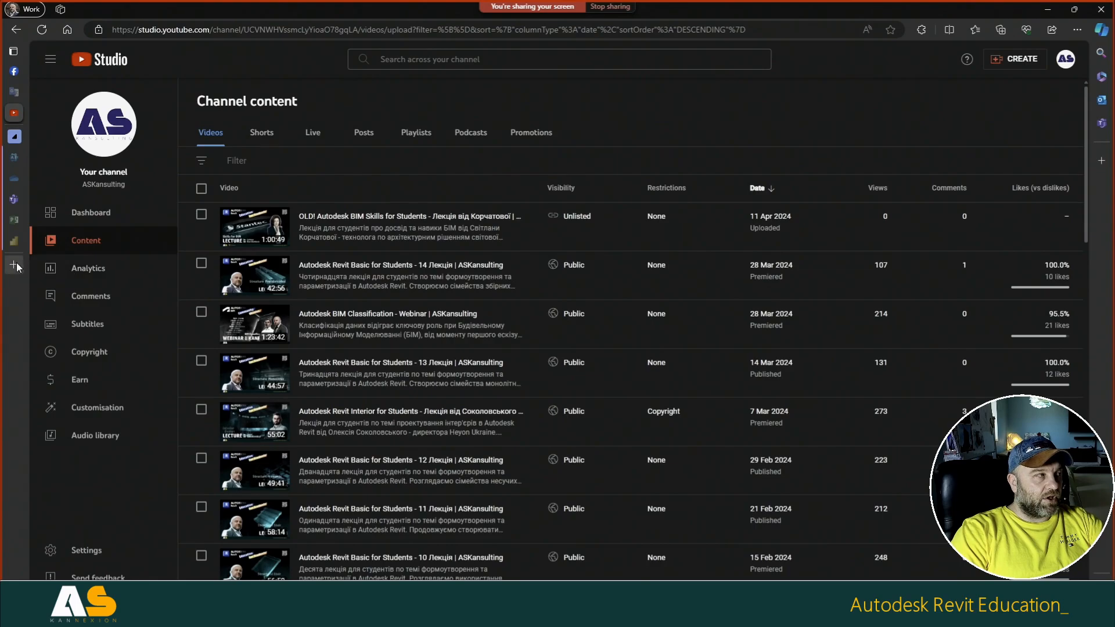
Step: Switch to the web browser, open askannexion.sharepoint.com in a new tab, and open the Notes notebook of the Libraries site
click(14, 265)
text(ask)
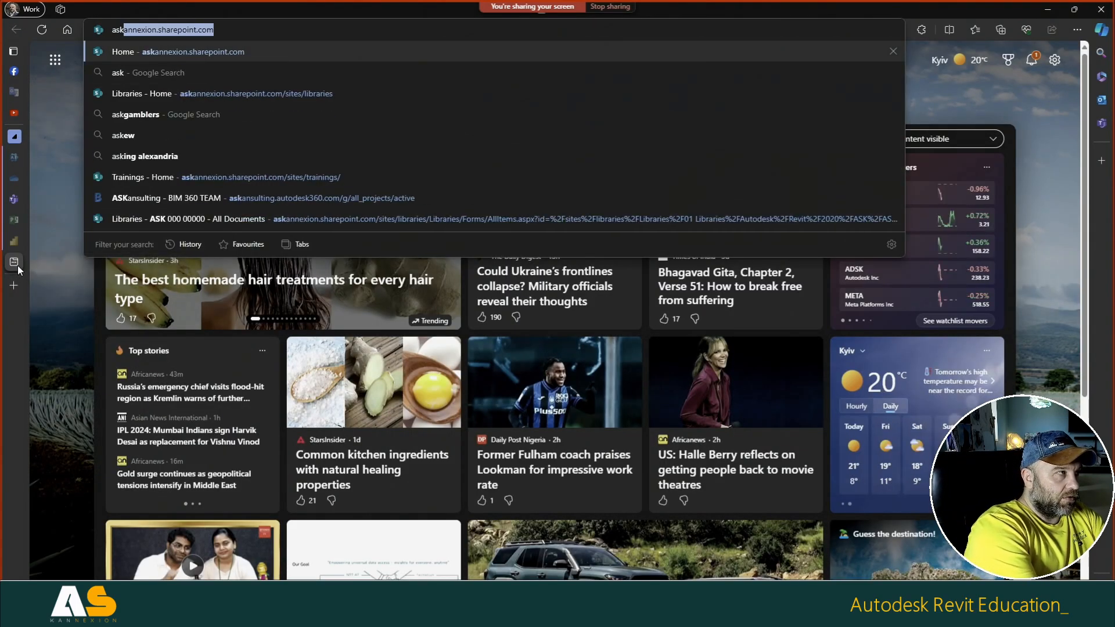
key(Return)
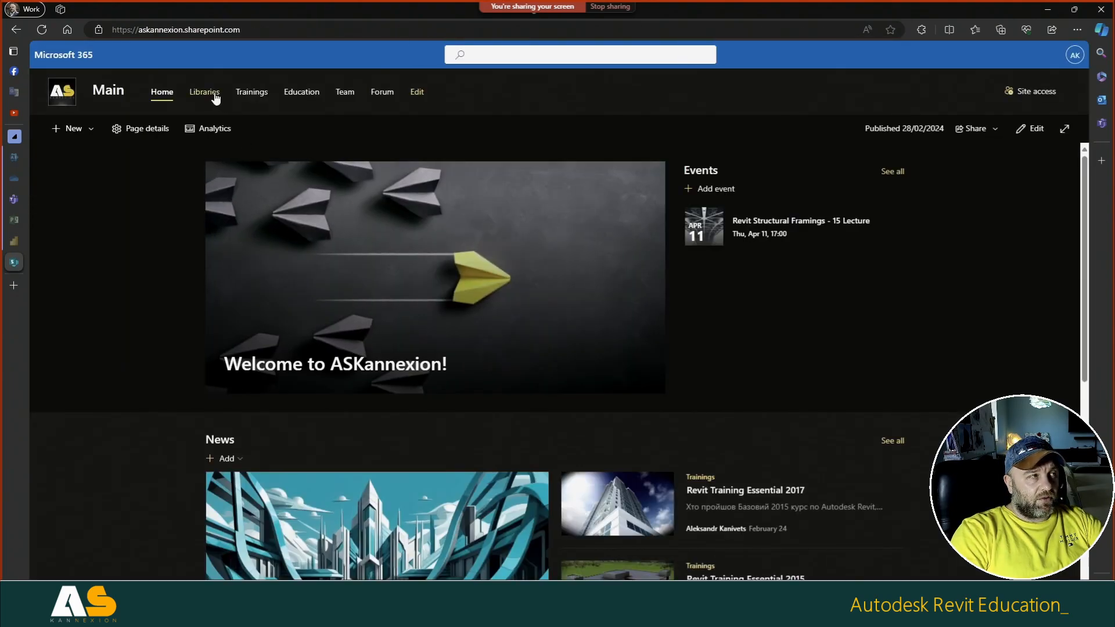
click(214, 95)
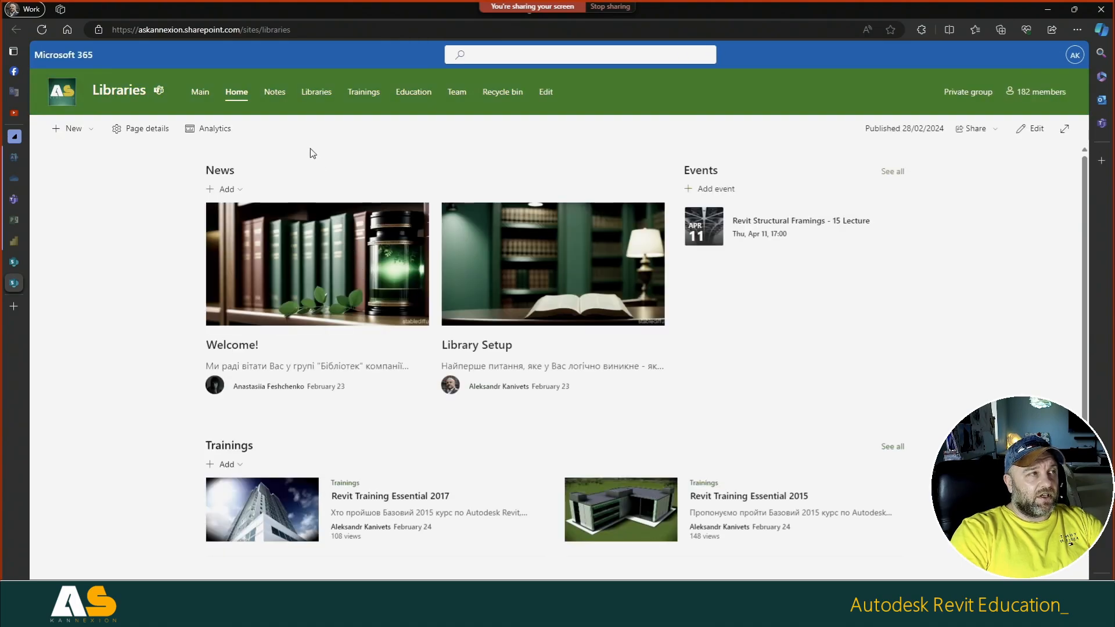
click(275, 95)
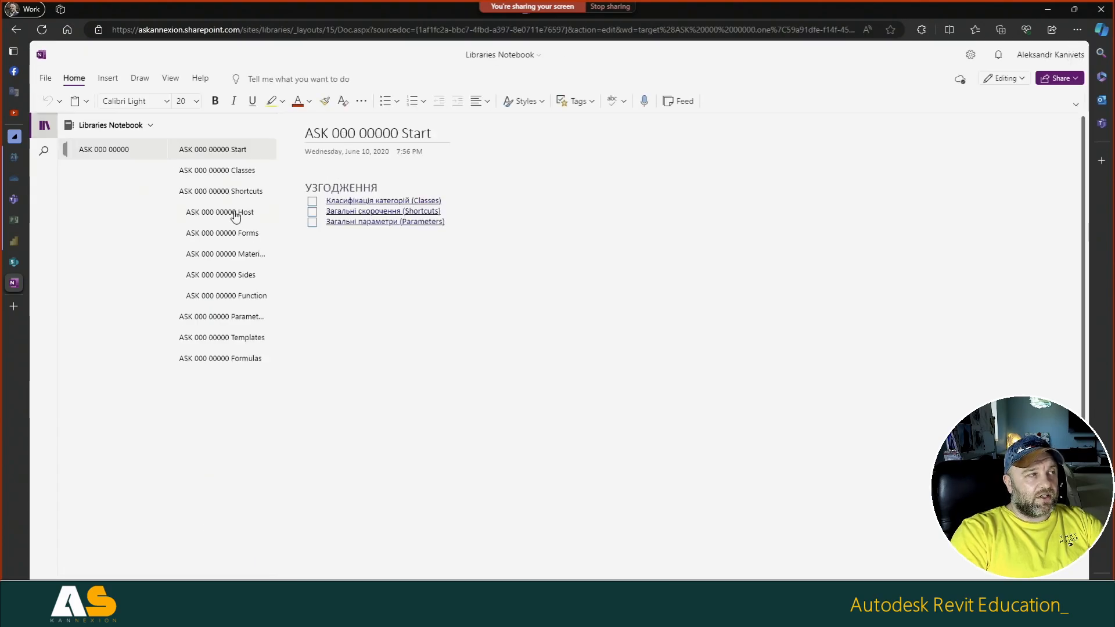
Step: Look up the form and material codes on the notebook's Forms and Materials pages, and close the notebook
click(235, 234)
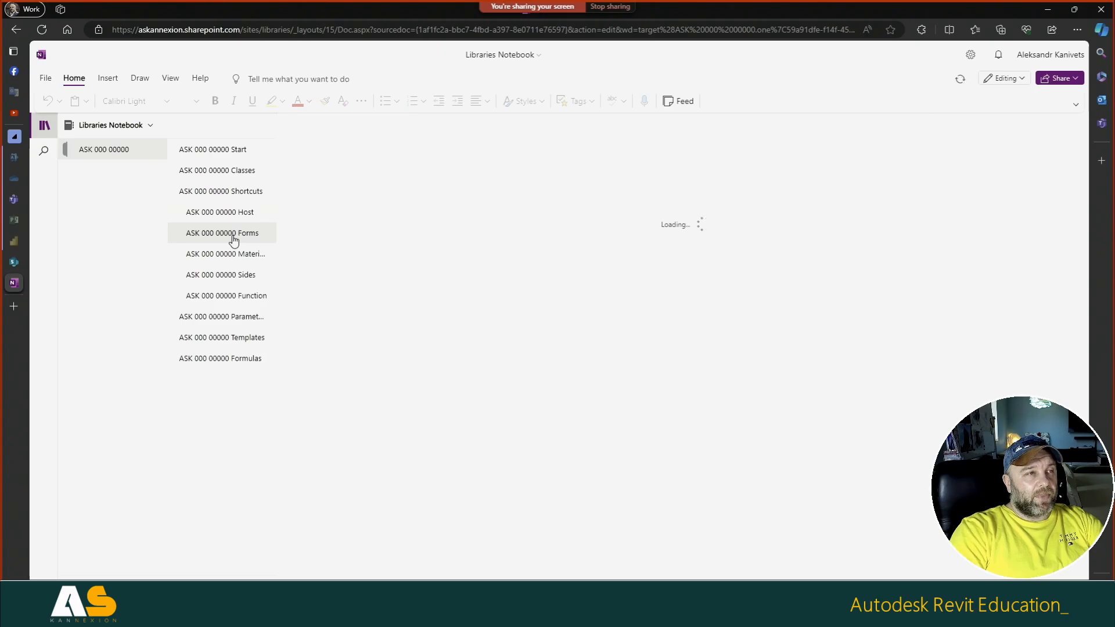
scroll(362, 295, down, 3)
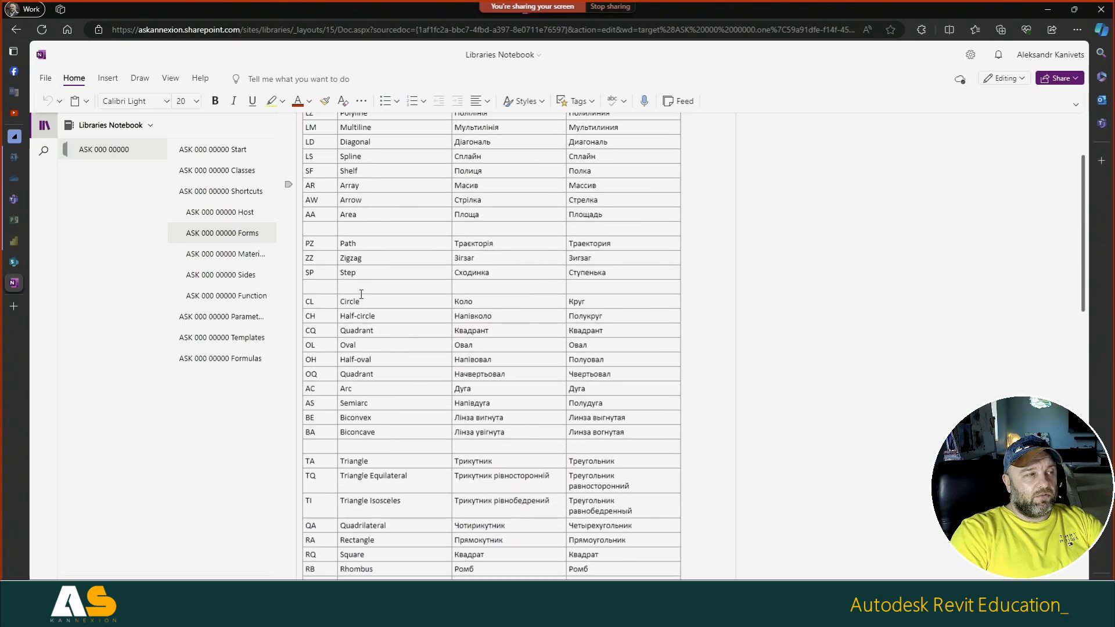
scroll(362, 294, down, 3)
scroll(363, 311, down, 1)
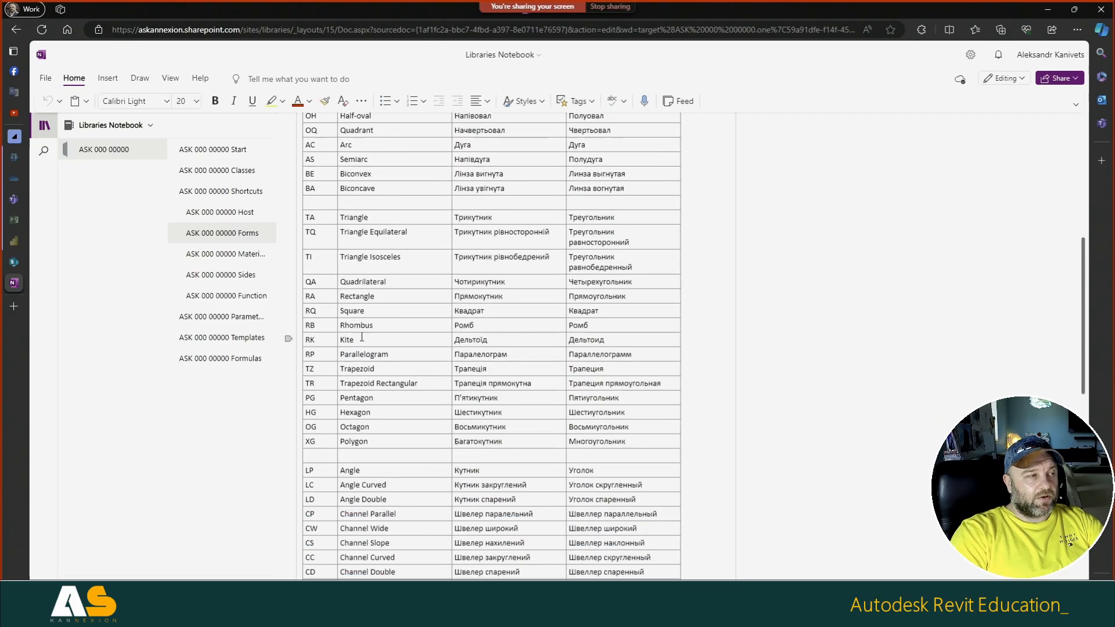
scroll(362, 337, down, 3)
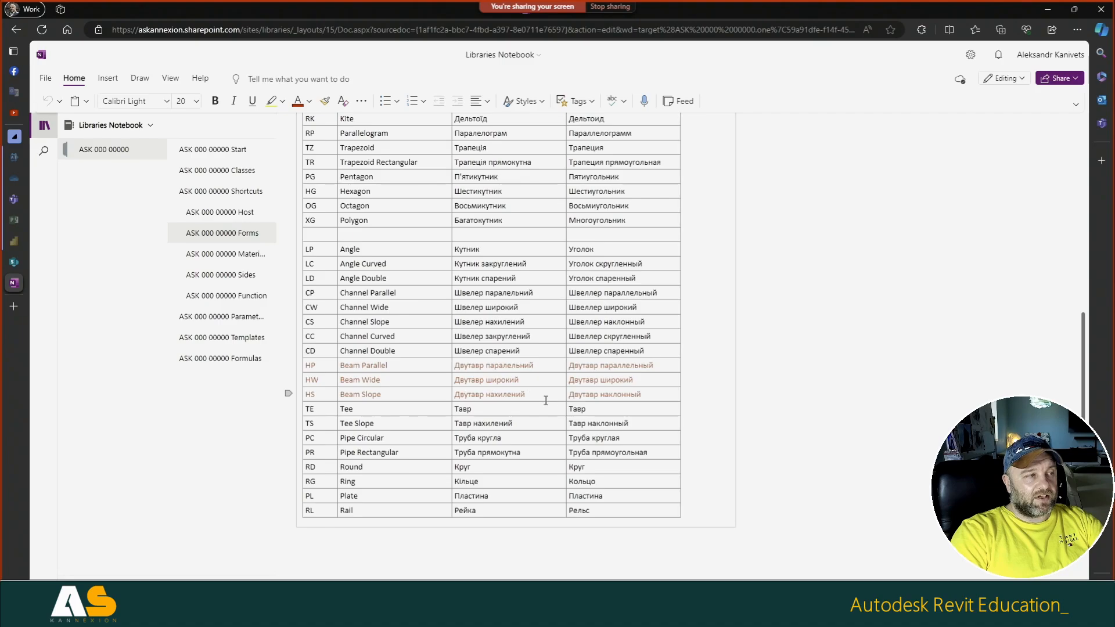
click(235, 259)
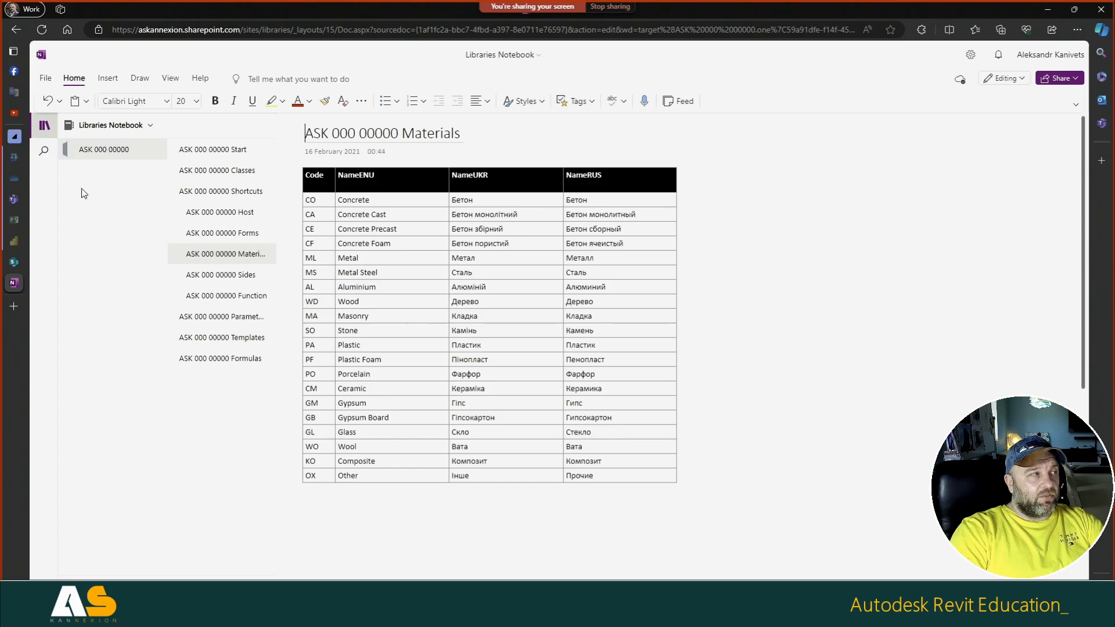
middle_click(19, 282)
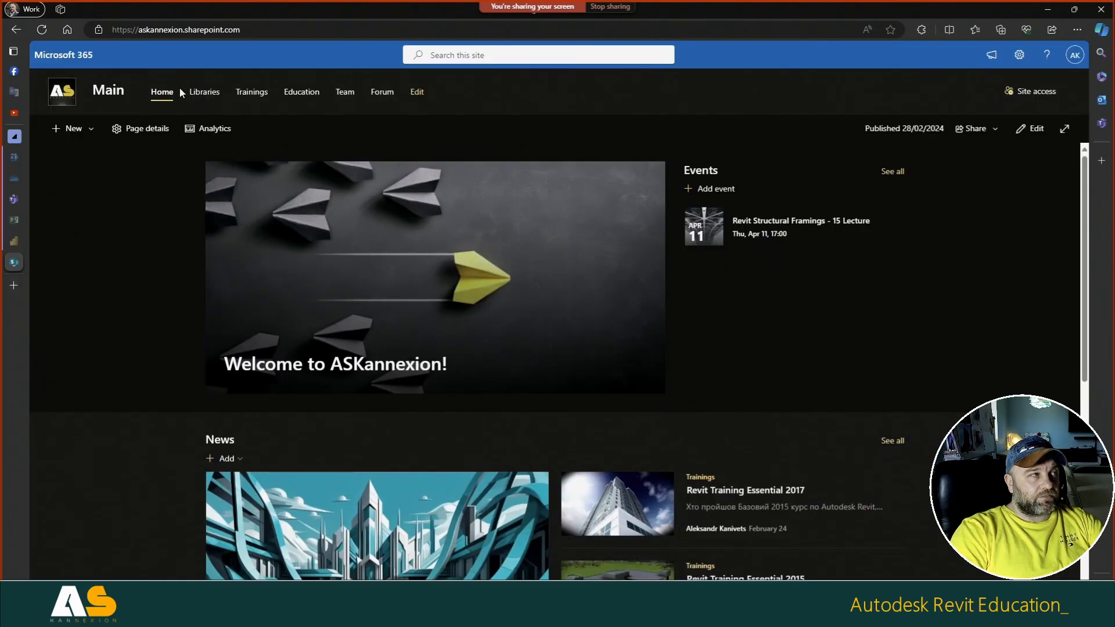
Step: Open the SharePoint Libraries site, switch to Microsoft Teams, and check the Datacode and General channels of the Libraries team
click(213, 95)
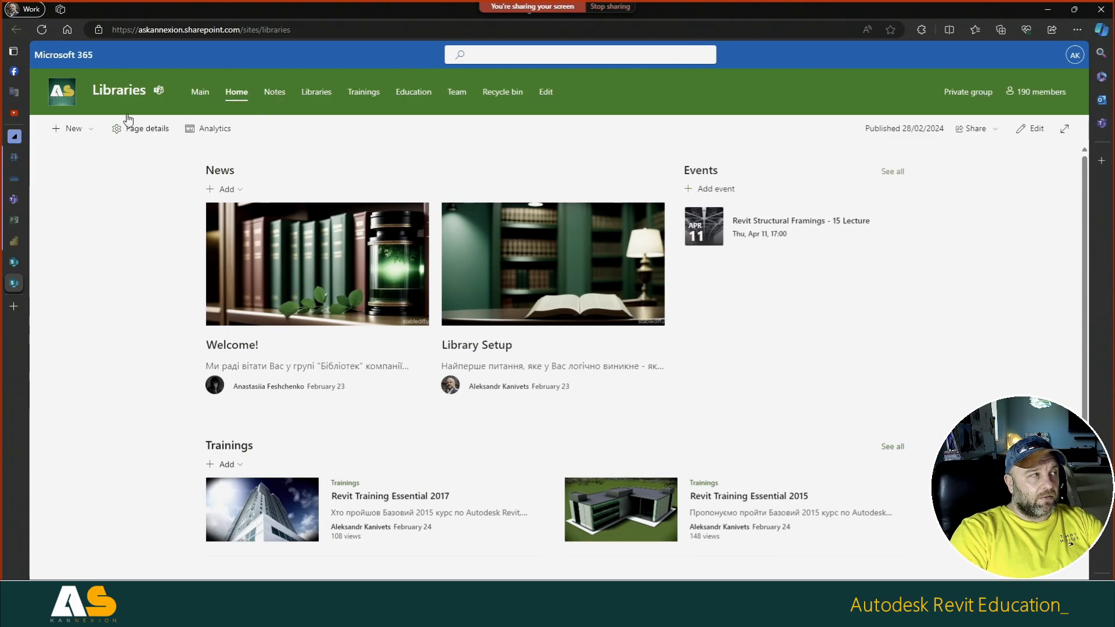
click(22, 202)
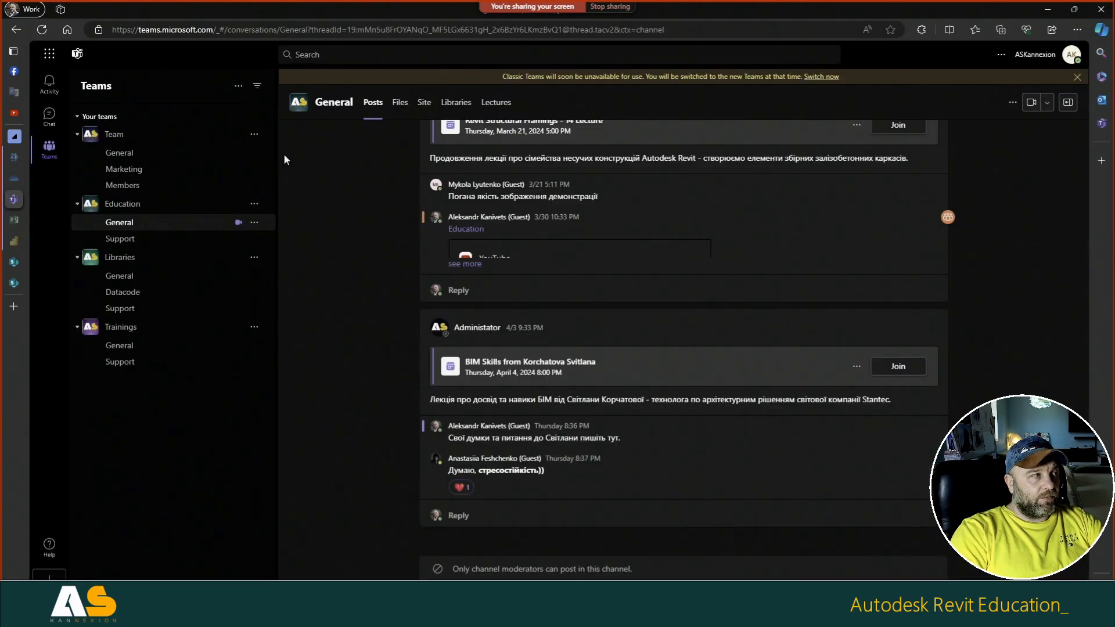
click(127, 277)
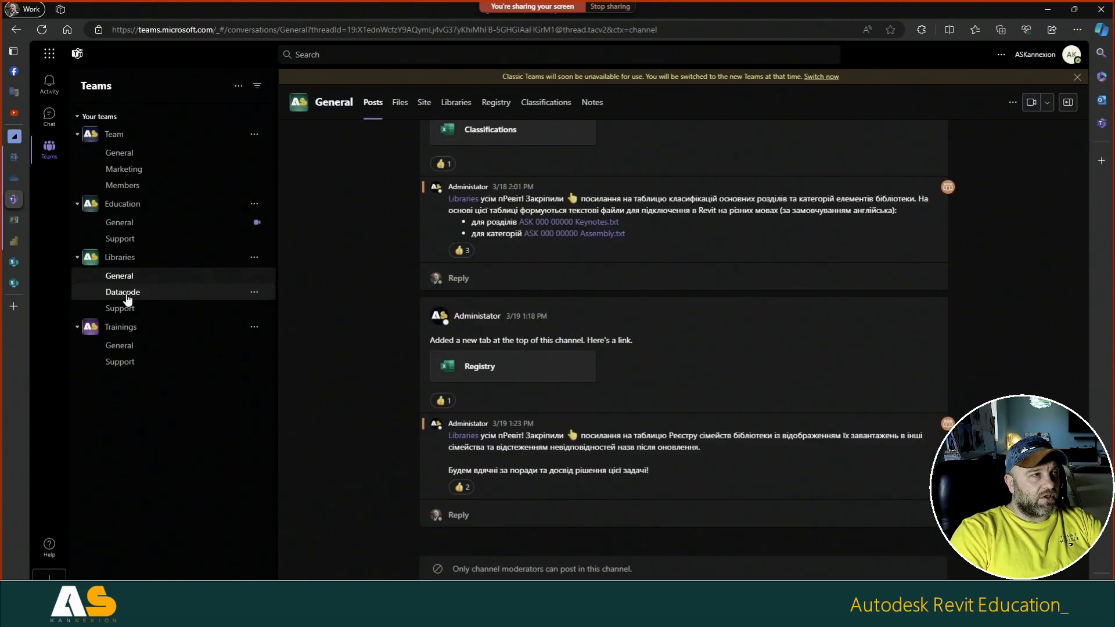
click(127, 296)
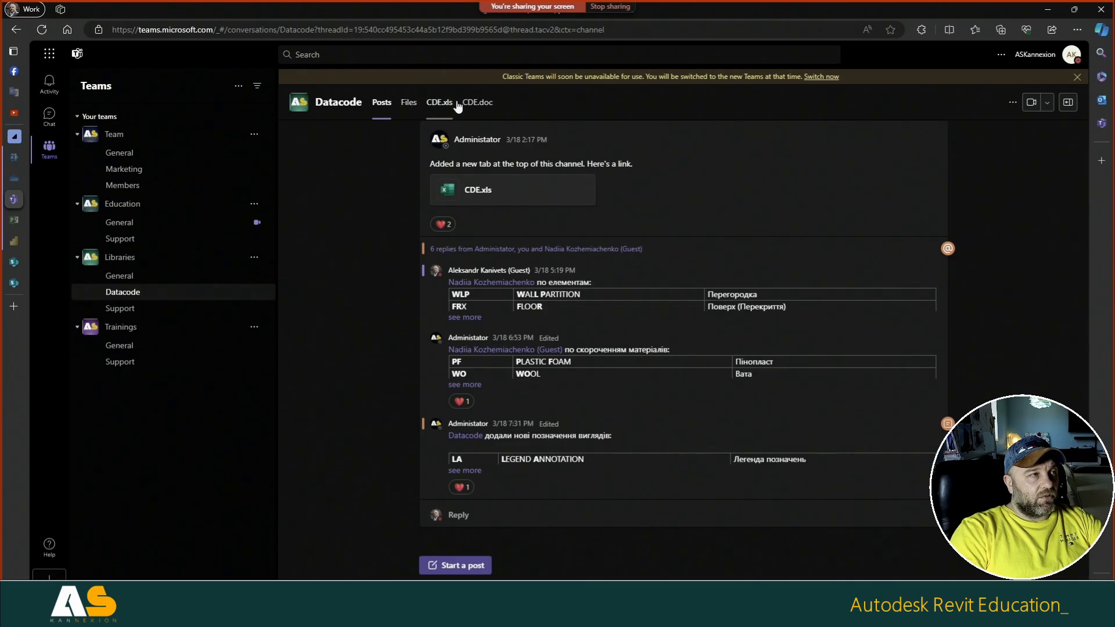
click(124, 277)
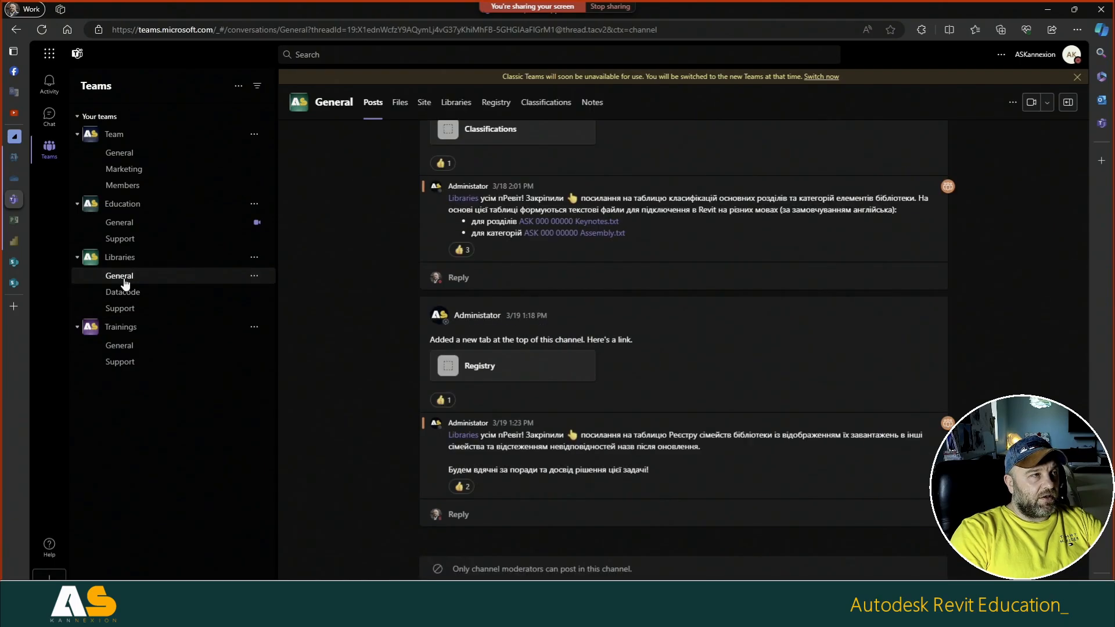
Step: Open the Classifications workbook in the Libraries team's General channel and examine the keys of the structural categories
click(551, 107)
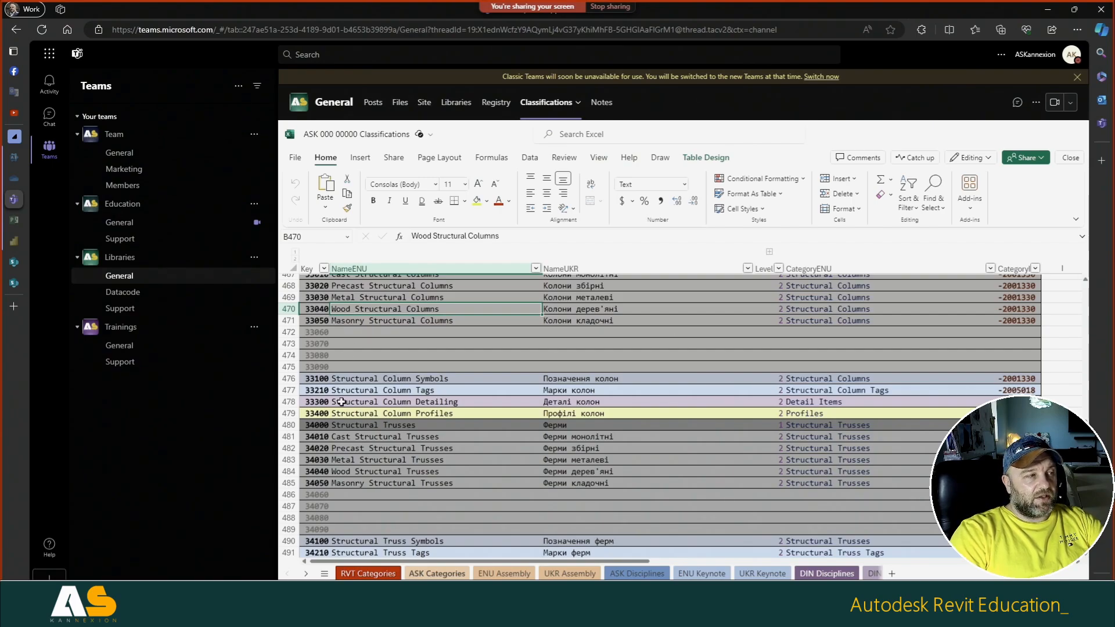
scroll(326, 401, down, 1)
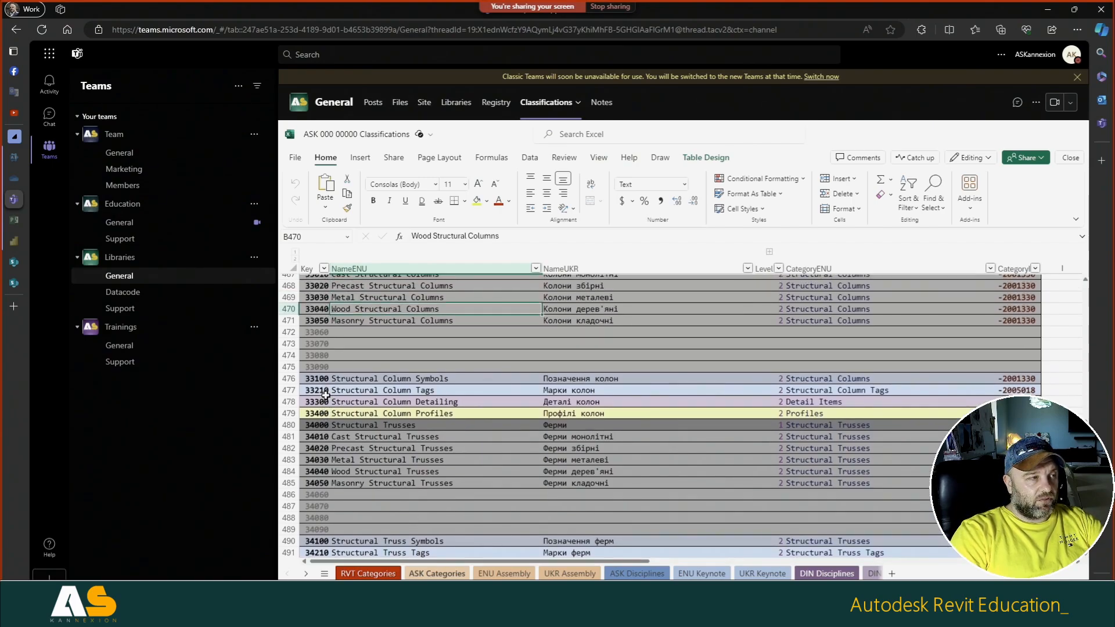
scroll(373, 373, down, 2)
scroll(373, 374, up, 4)
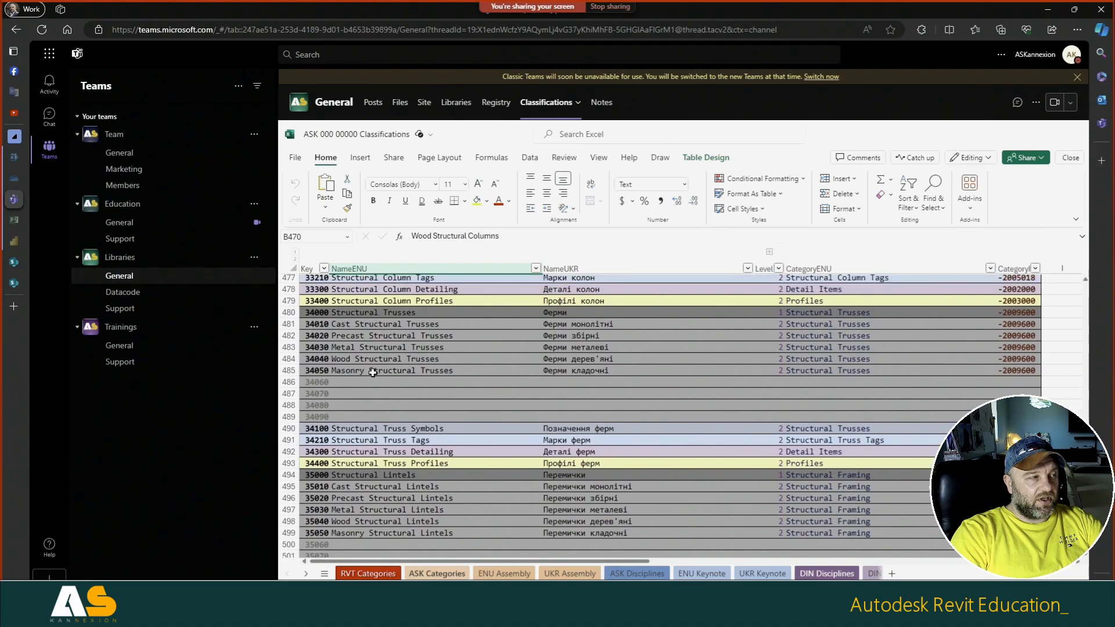
Step: Examine the Structural Beams rows of the classification table, from the material subtypes through symbols, tags, detailing and profiles
scroll(373, 373, up, 1)
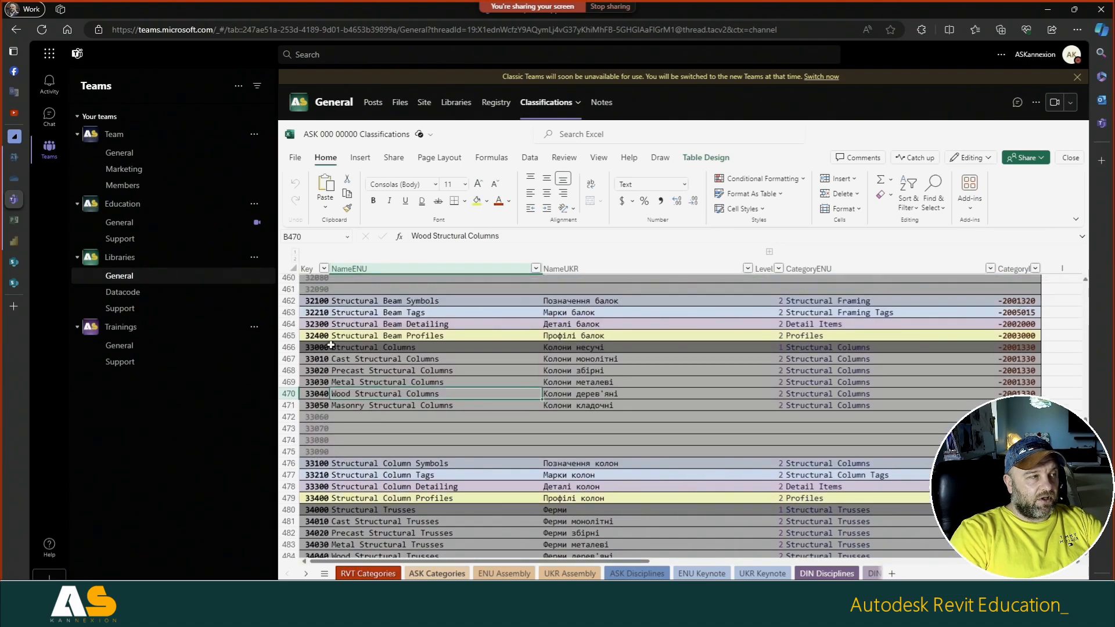
scroll(331, 345, up, 2)
scroll(331, 345, up, 1)
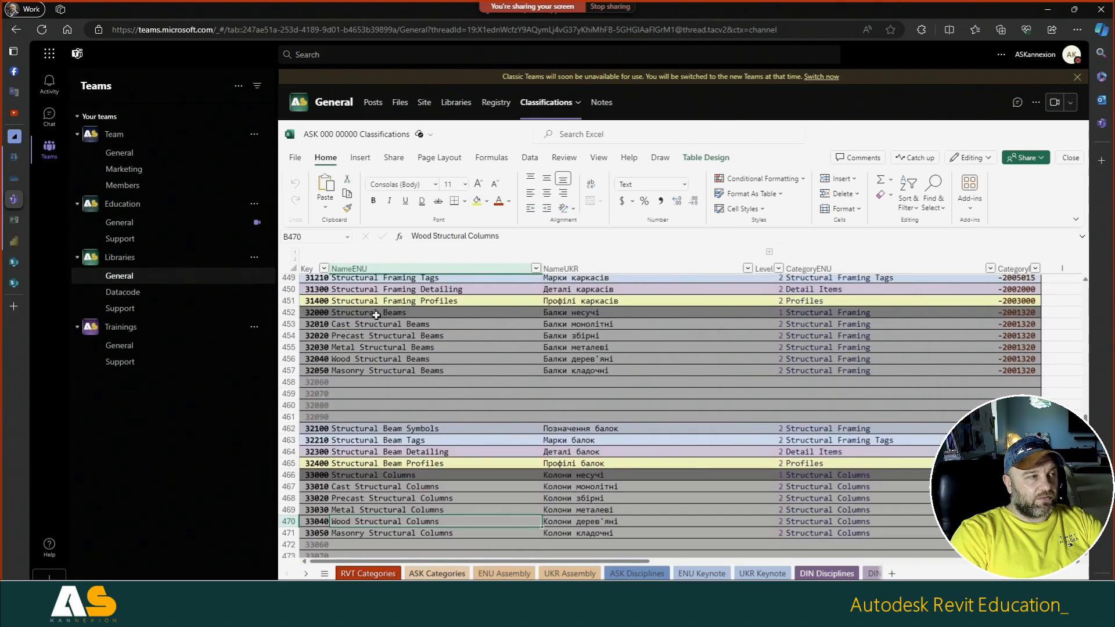
click(316, 314)
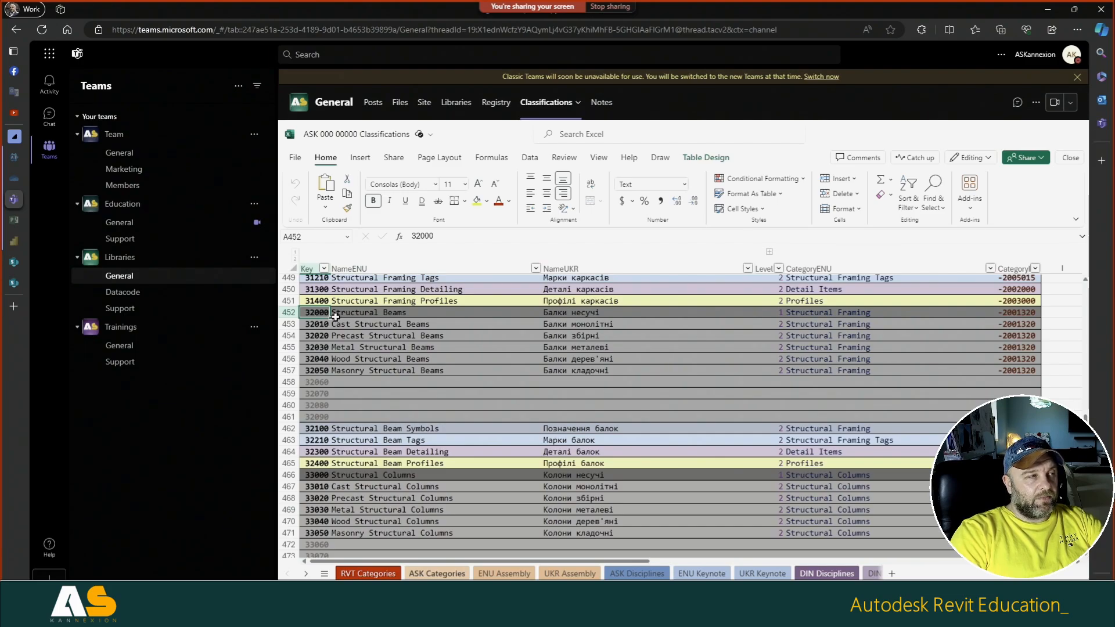
click(411, 327)
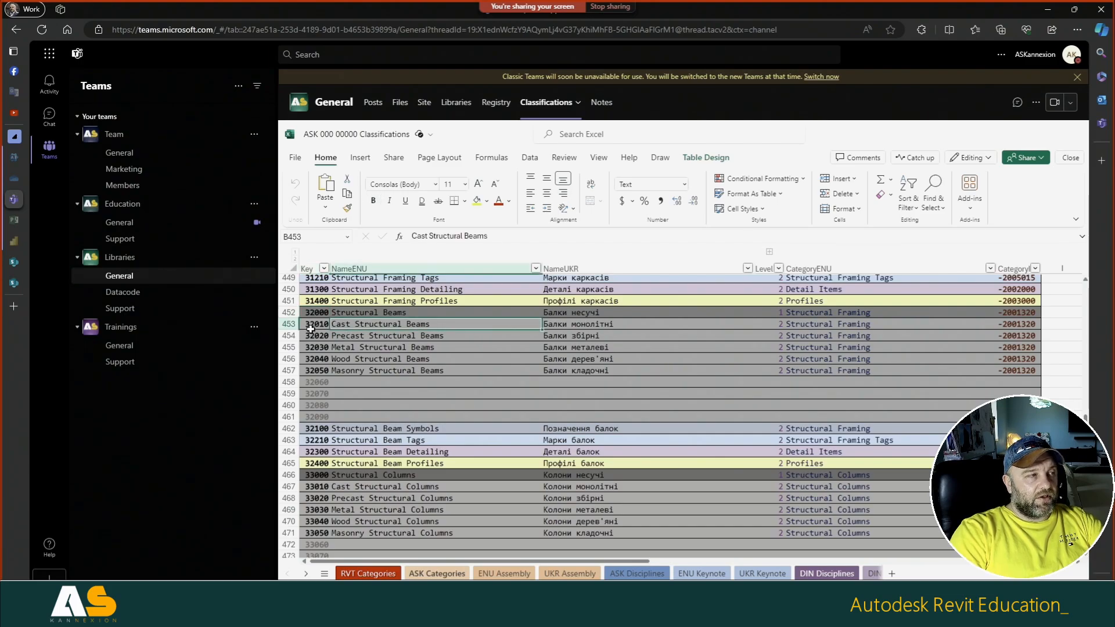
click(393, 335)
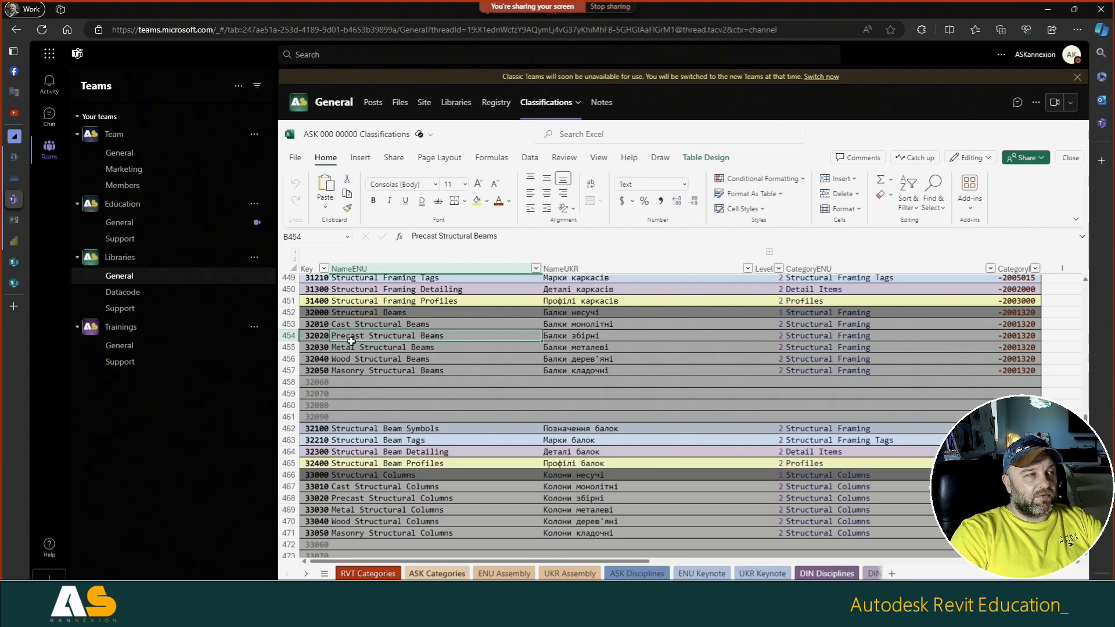
click(373, 347)
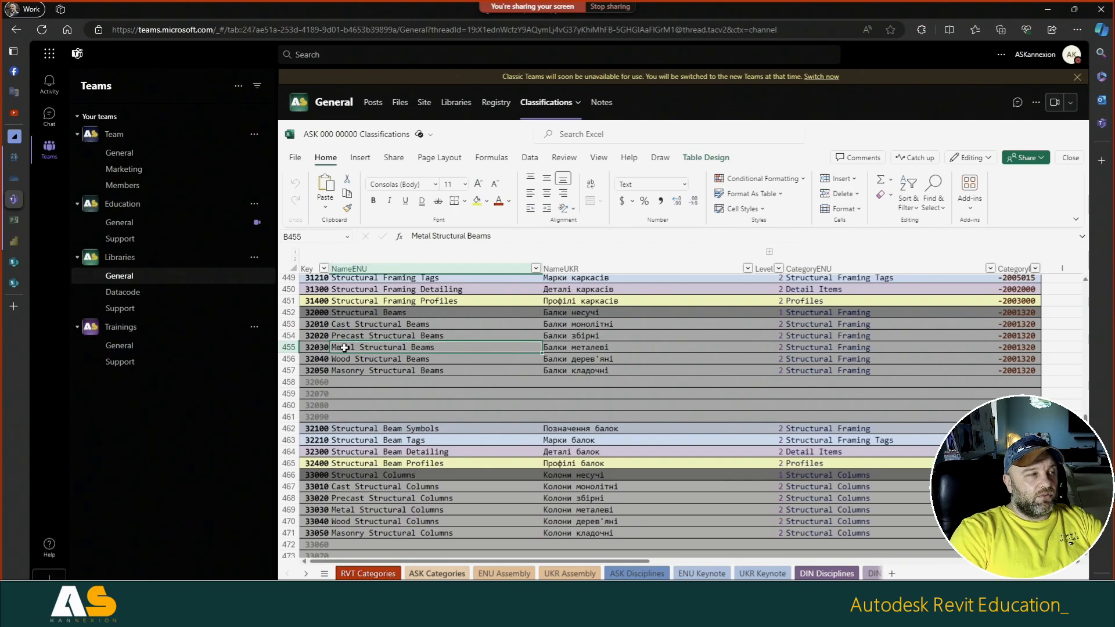
scroll(345, 348, up, 1)
scroll(344, 347, down, 1)
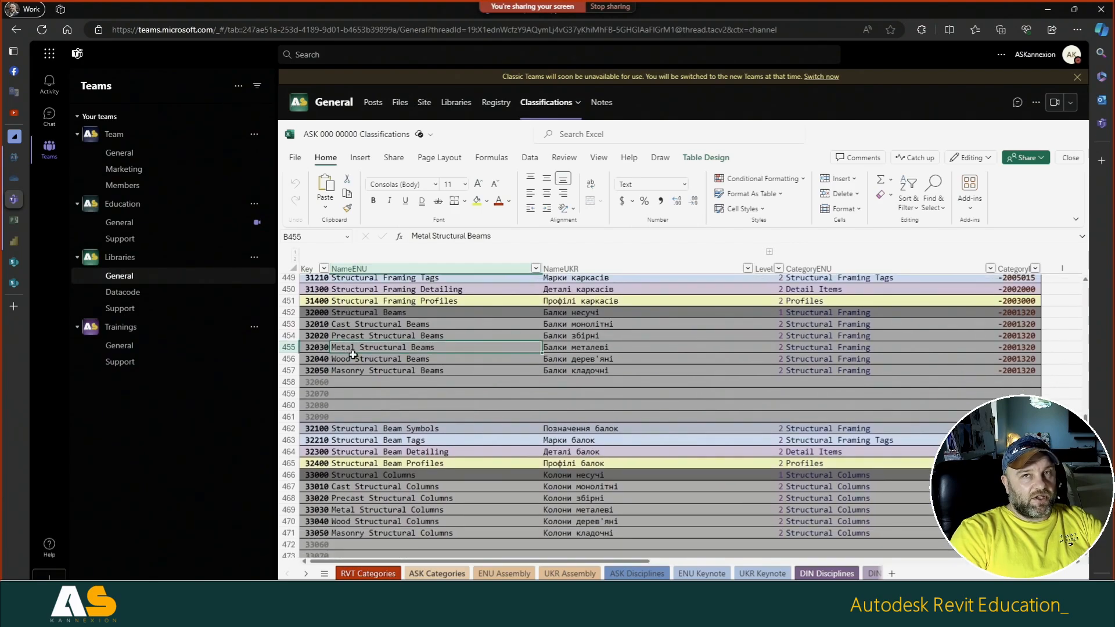
click(384, 433)
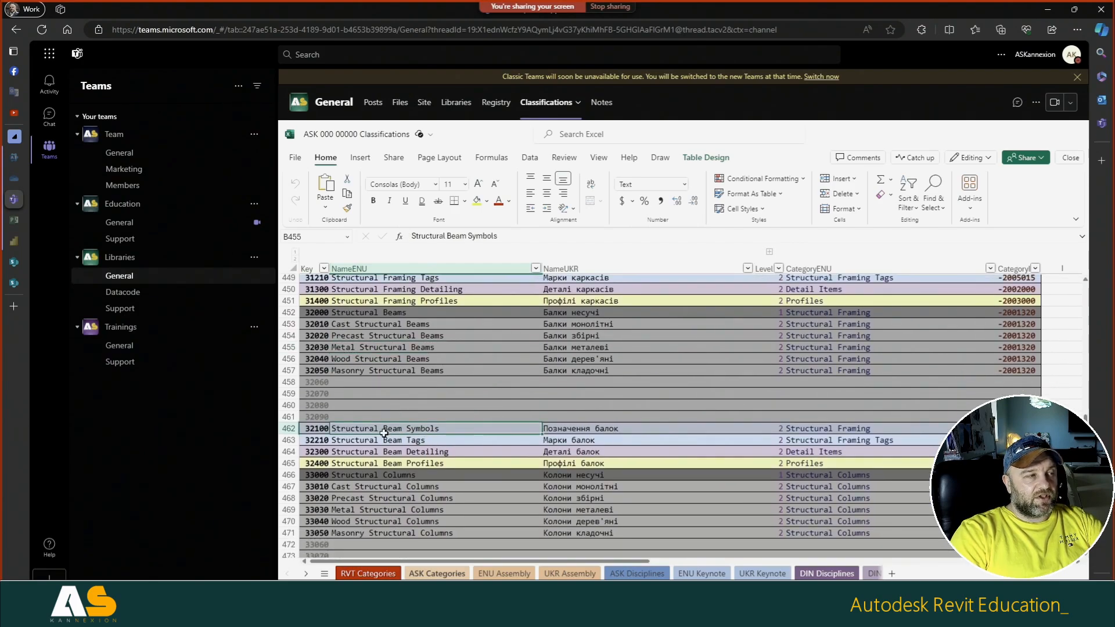
key(Down)
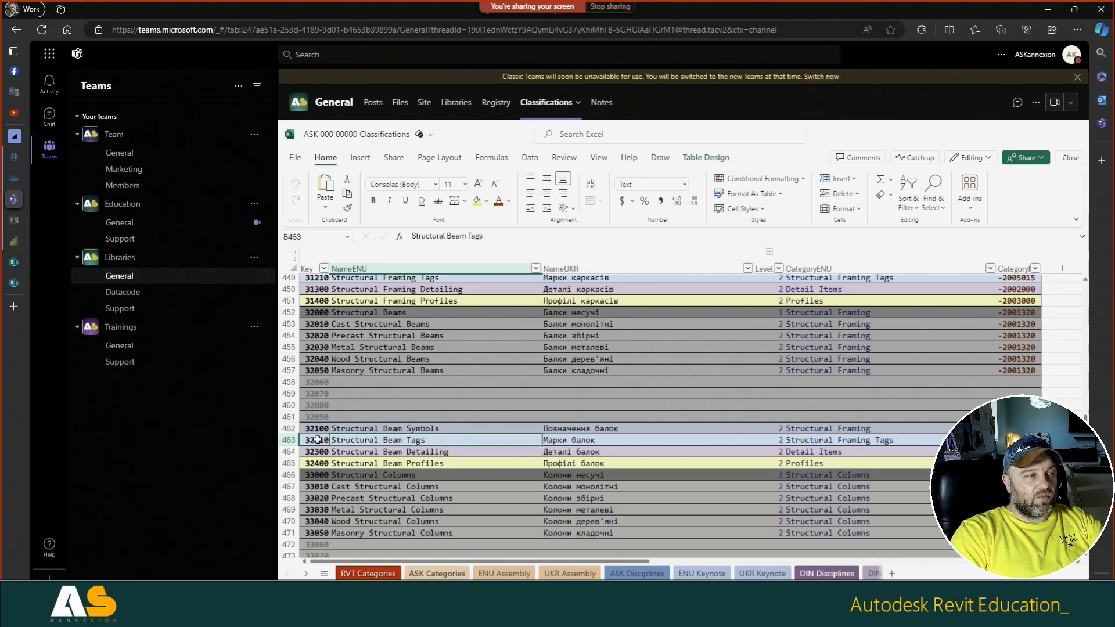
click(359, 452)
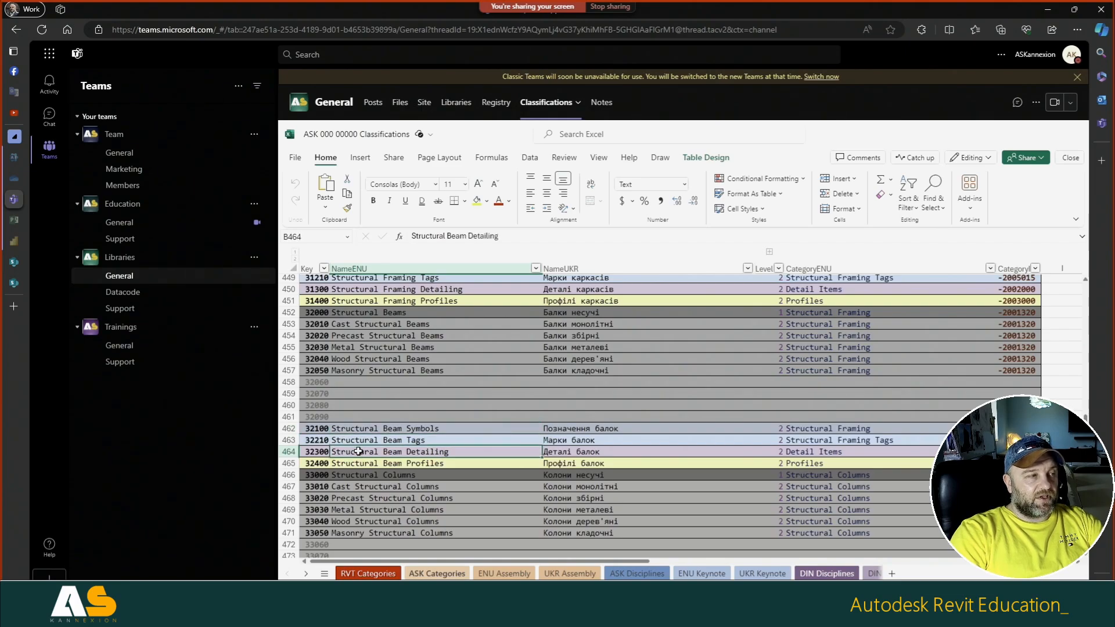
click(390, 464)
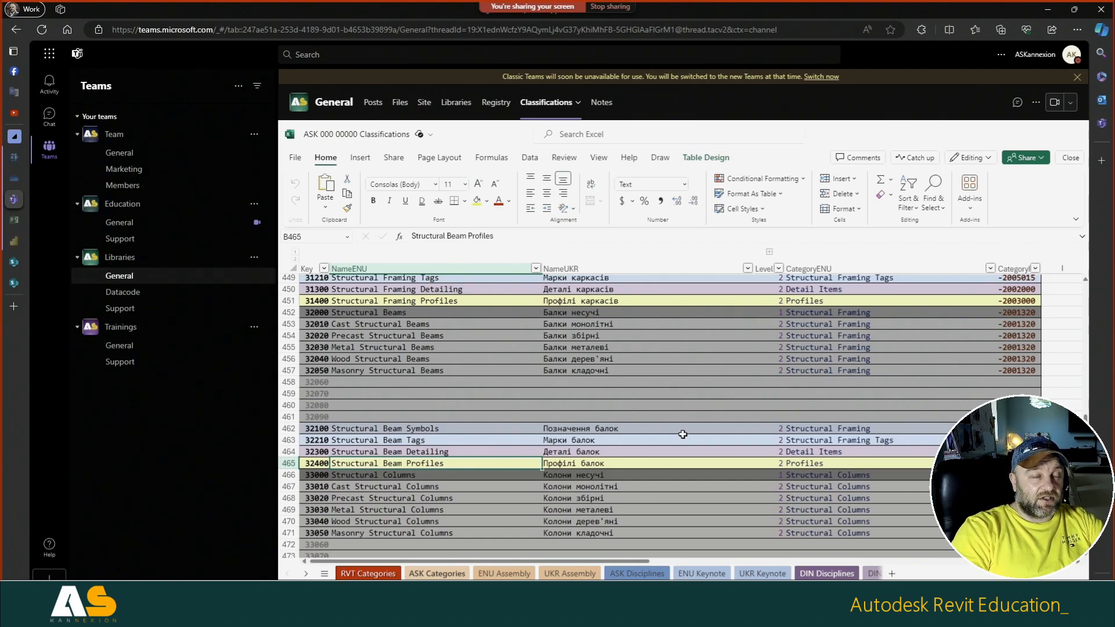
Step: Switch to Revit and save the family as ASX 330 32030 Beam - MS'HS'LN $LK.rfa in the ASX 330 32000 Beams folder
key(alt+Tab)
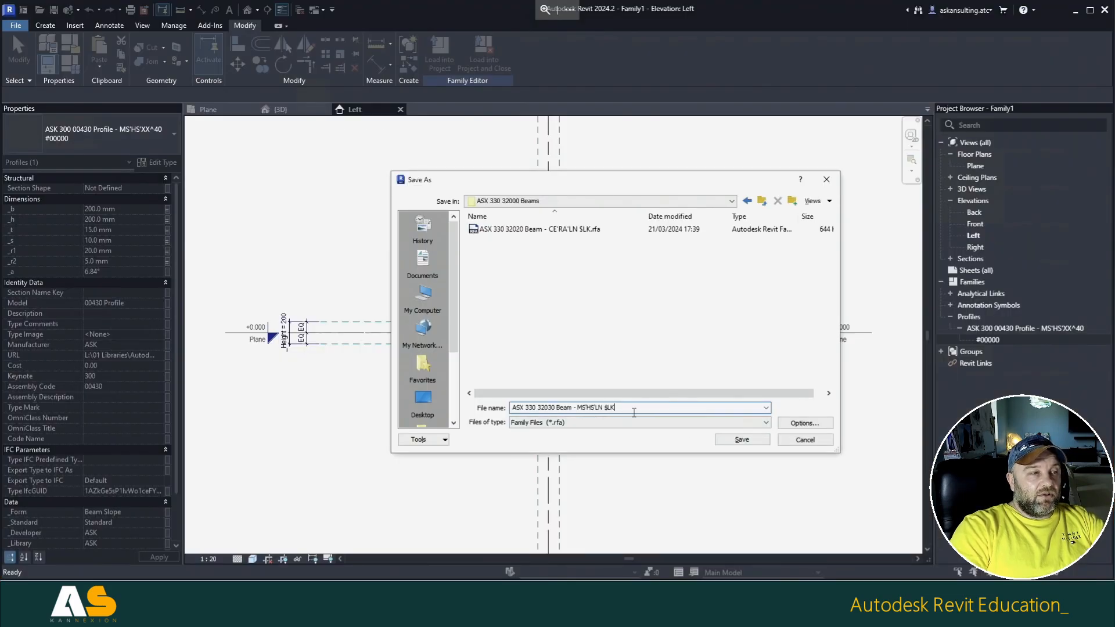
click(742, 440)
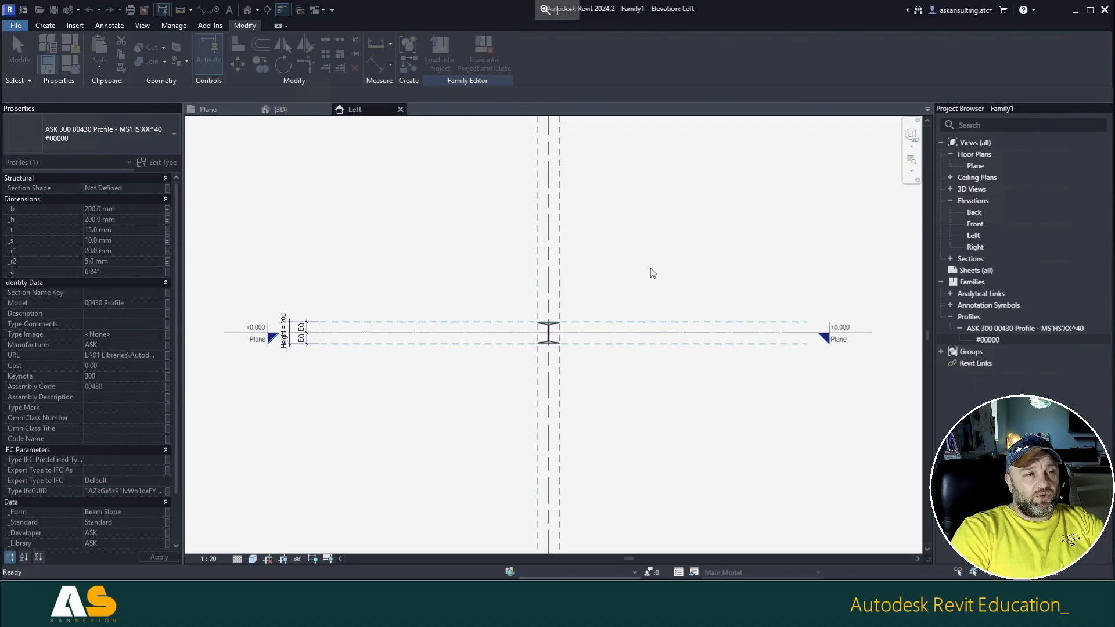
Step: Limit the I-beam sweep's visibility to the Fine detail level, with Coarse and Medium switched off
scroll(569, 310, up, 4)
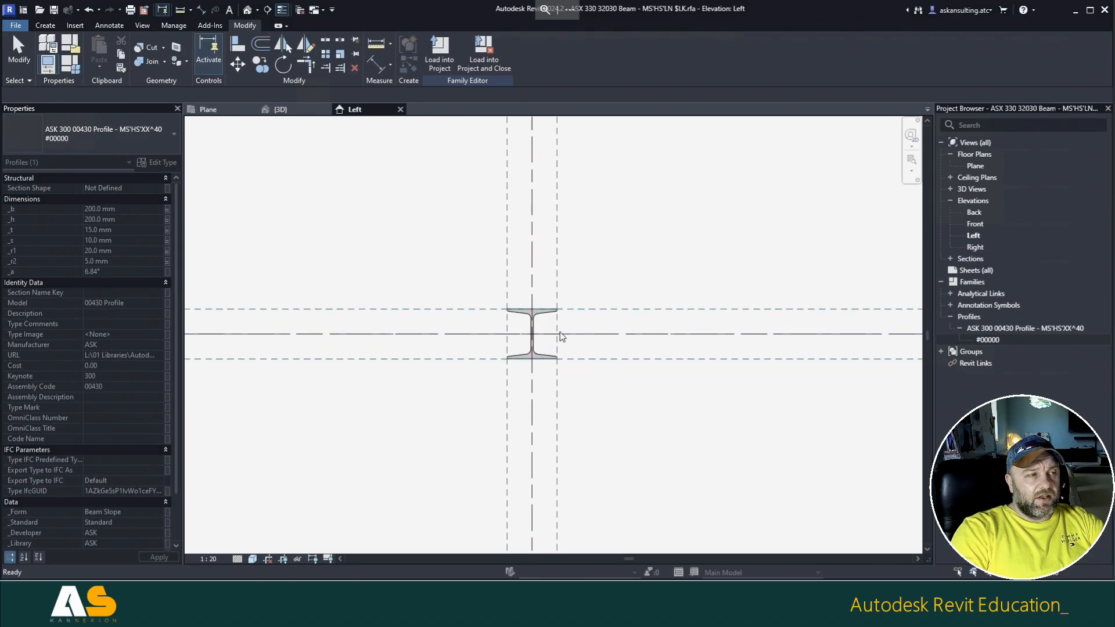
click(548, 315)
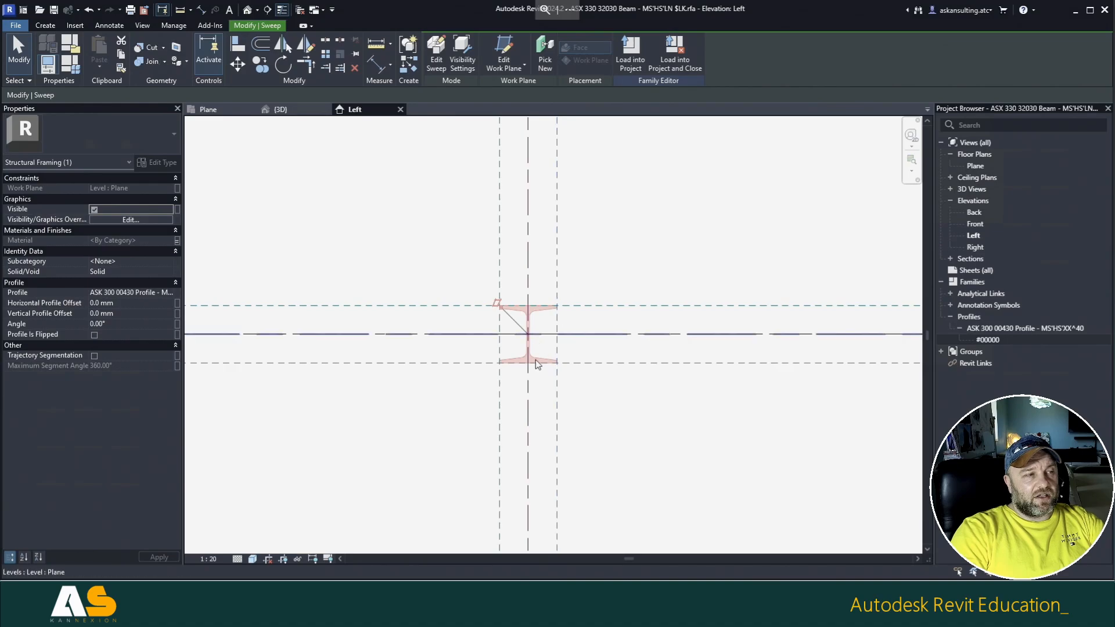
click(462, 53)
click(357, 291)
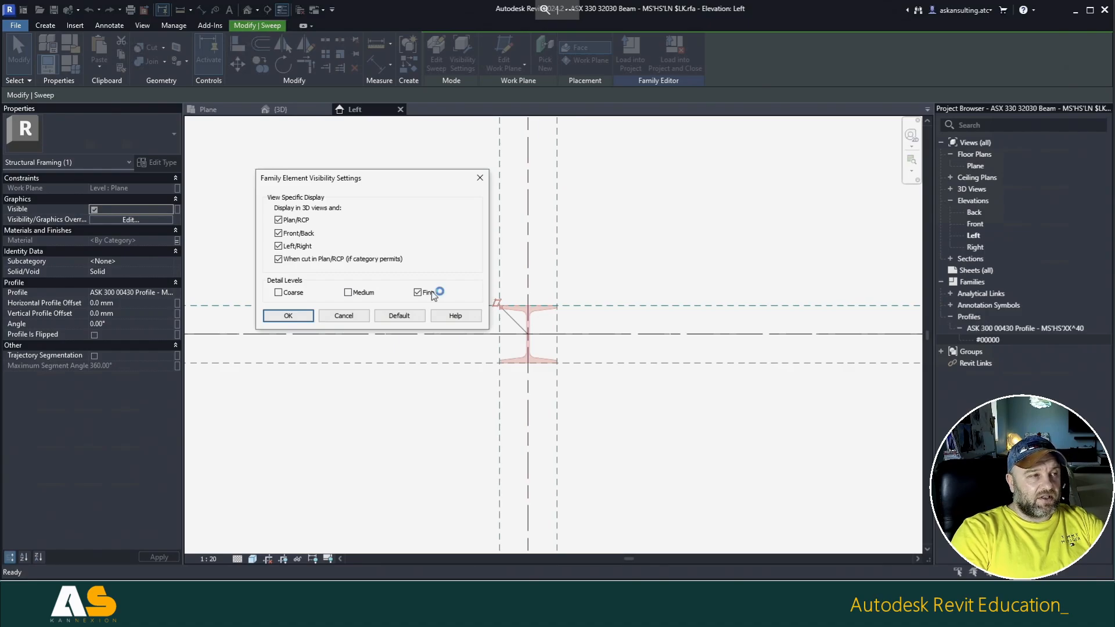
click(295, 318)
click(401, 424)
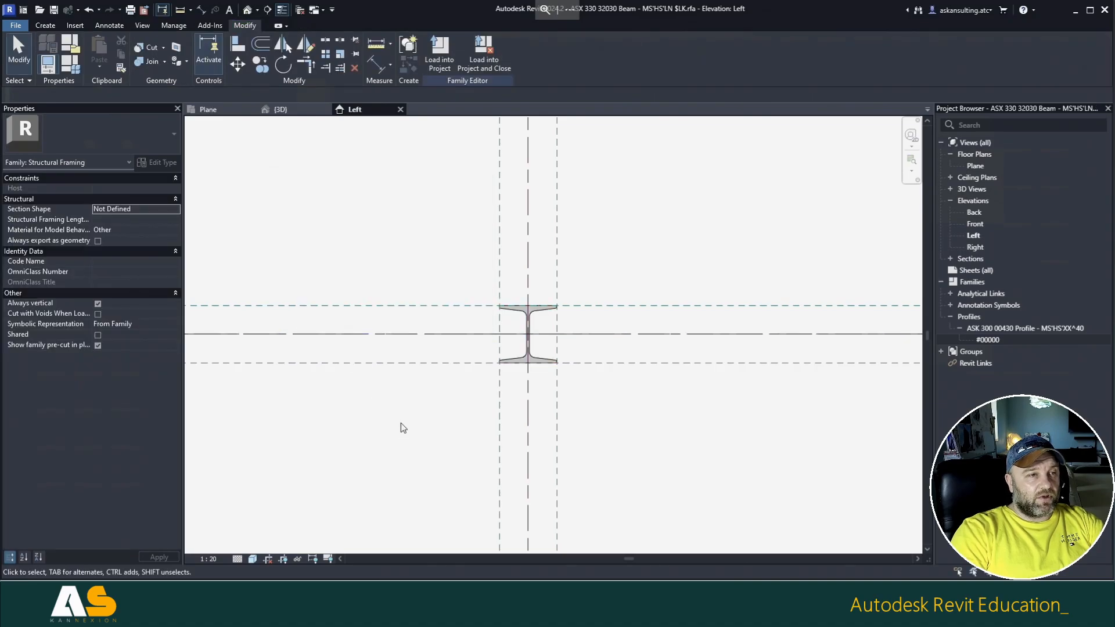
Step: In the Plane floor plan, copy the beam sweep and paste the duplicate aligned to the same place
double_click(999, 166)
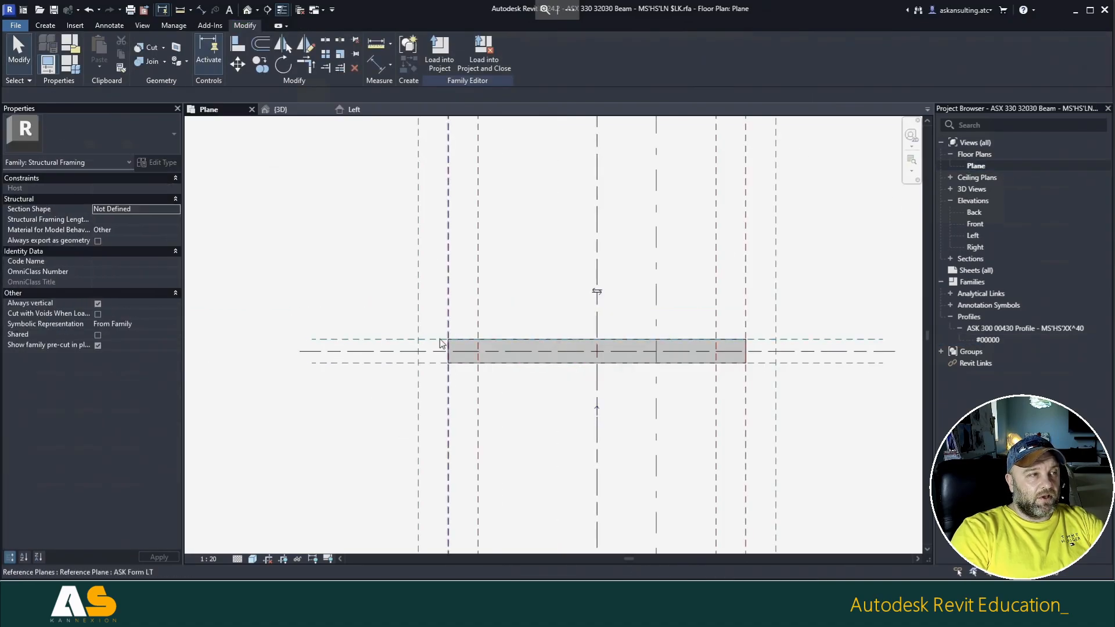
click(497, 340)
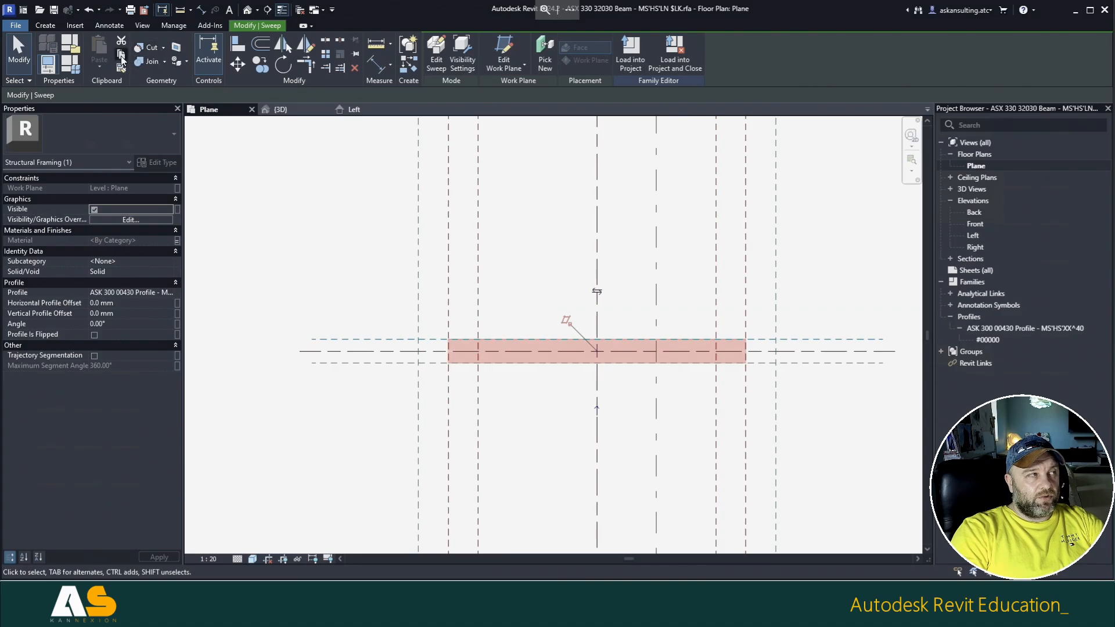
click(121, 54)
click(101, 73)
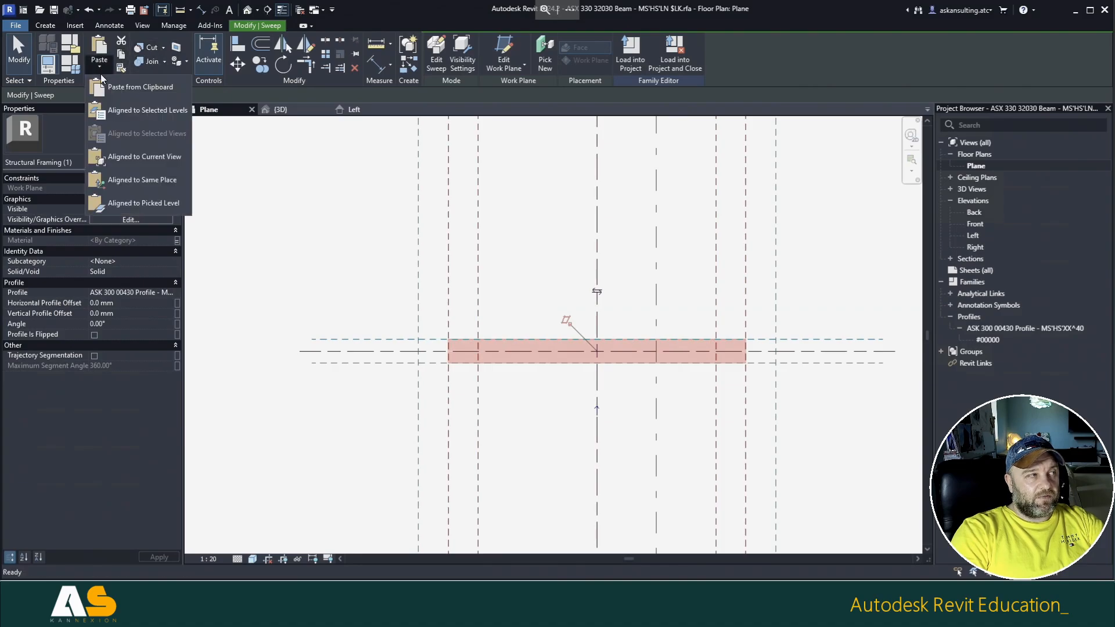
click(134, 179)
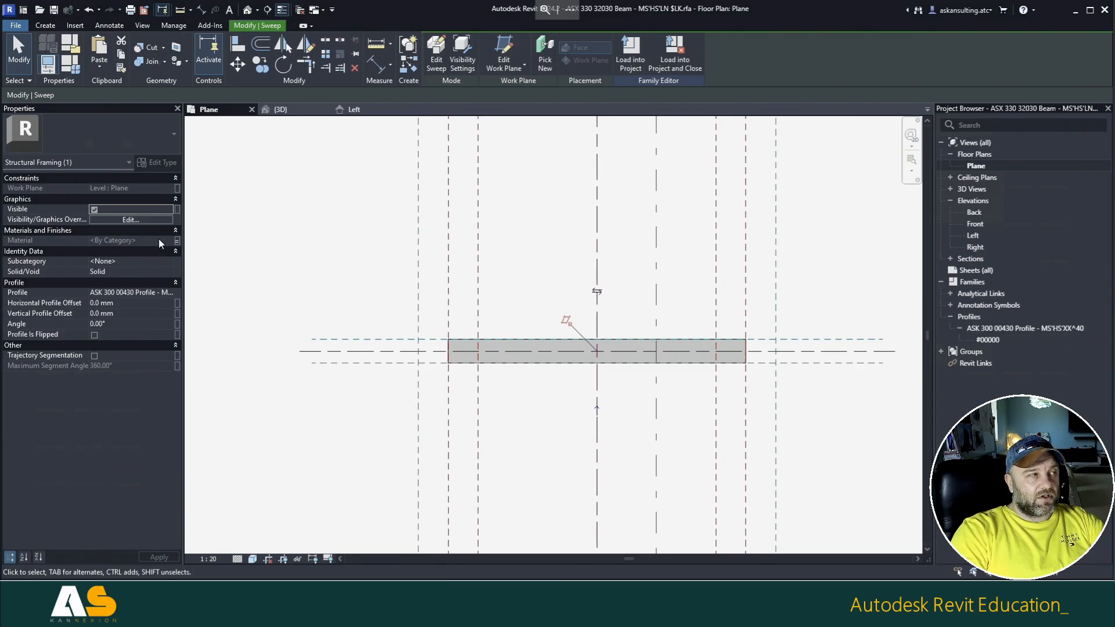
Step: Restrict the pasted sweep's visibility to the Medium detail level, with Fine switched off
click(465, 68)
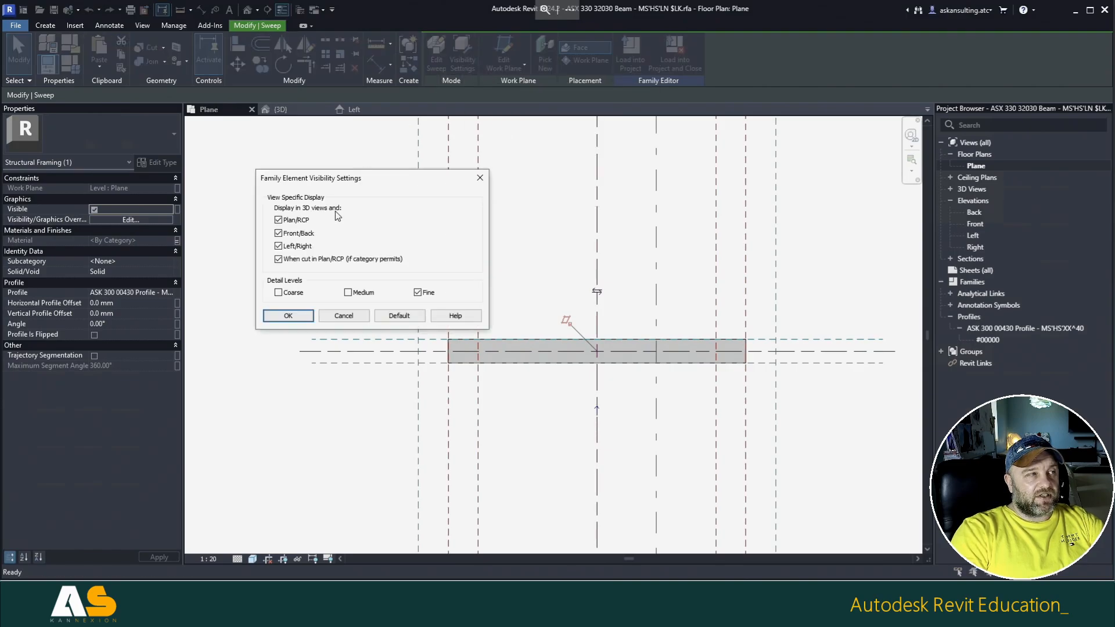
click(372, 294)
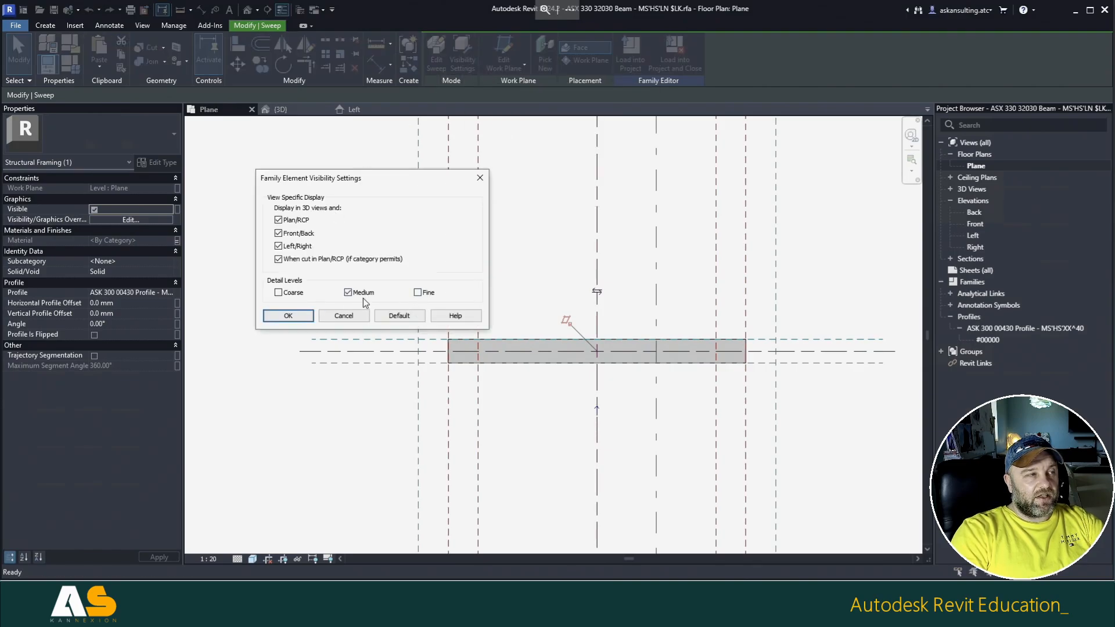
click(274, 315)
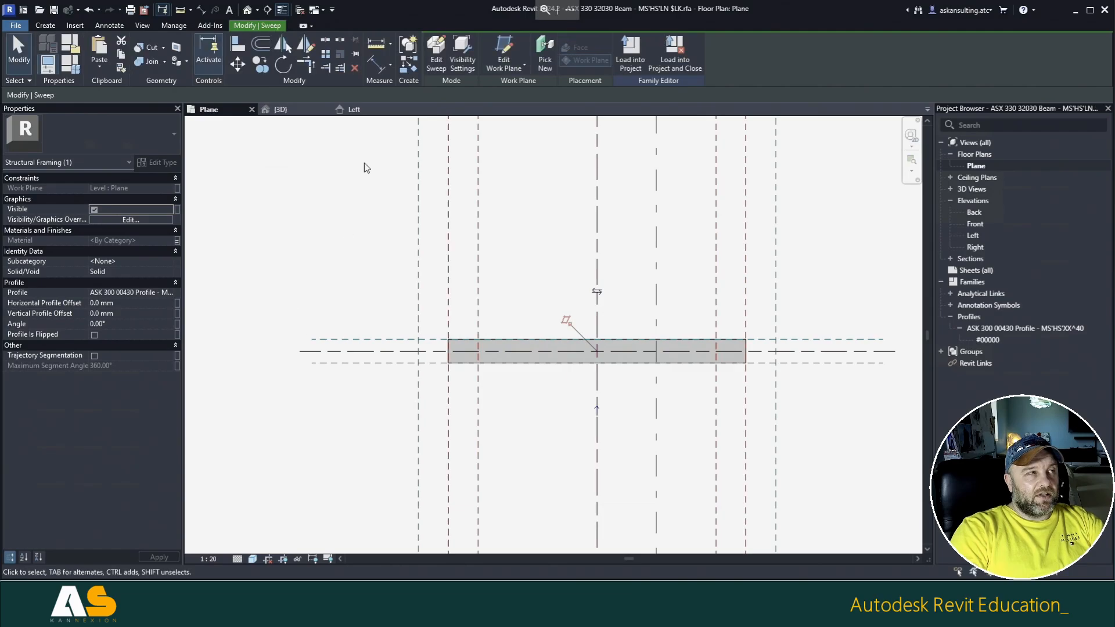
Step: Edit the pasted sweep's path sketch and align its line to the ASK Origin FT/BK reference plane
click(438, 67)
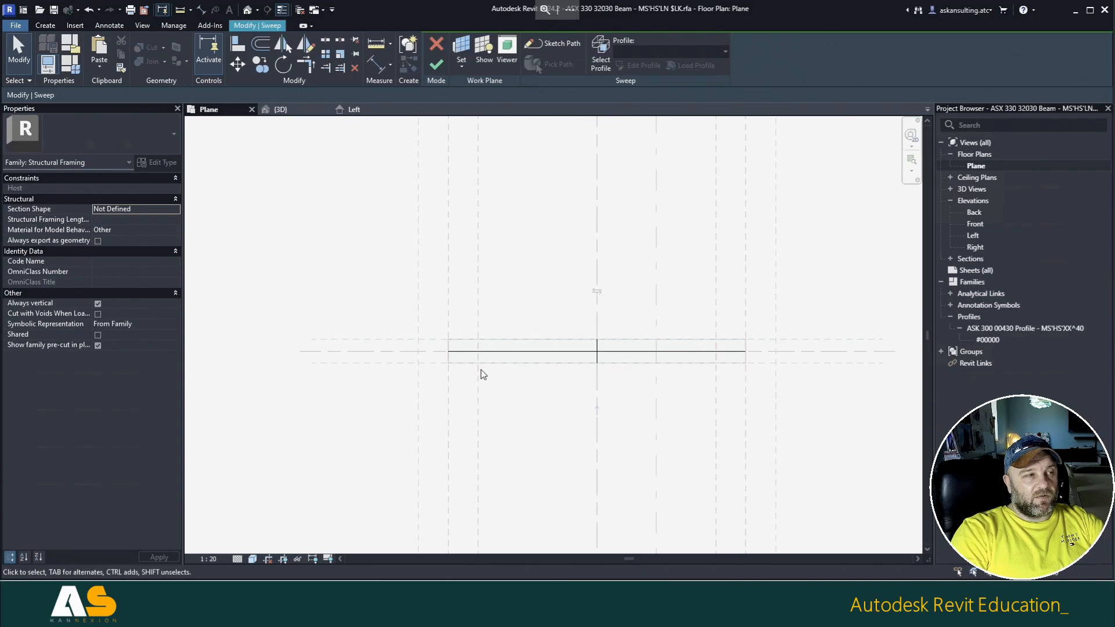
click(554, 44)
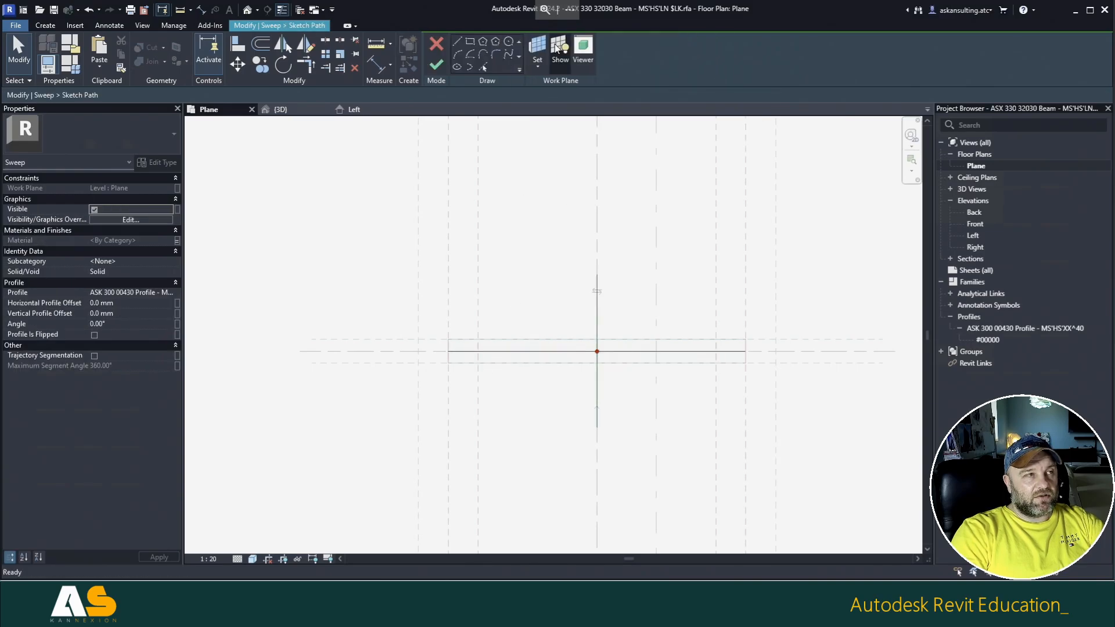
click(238, 44)
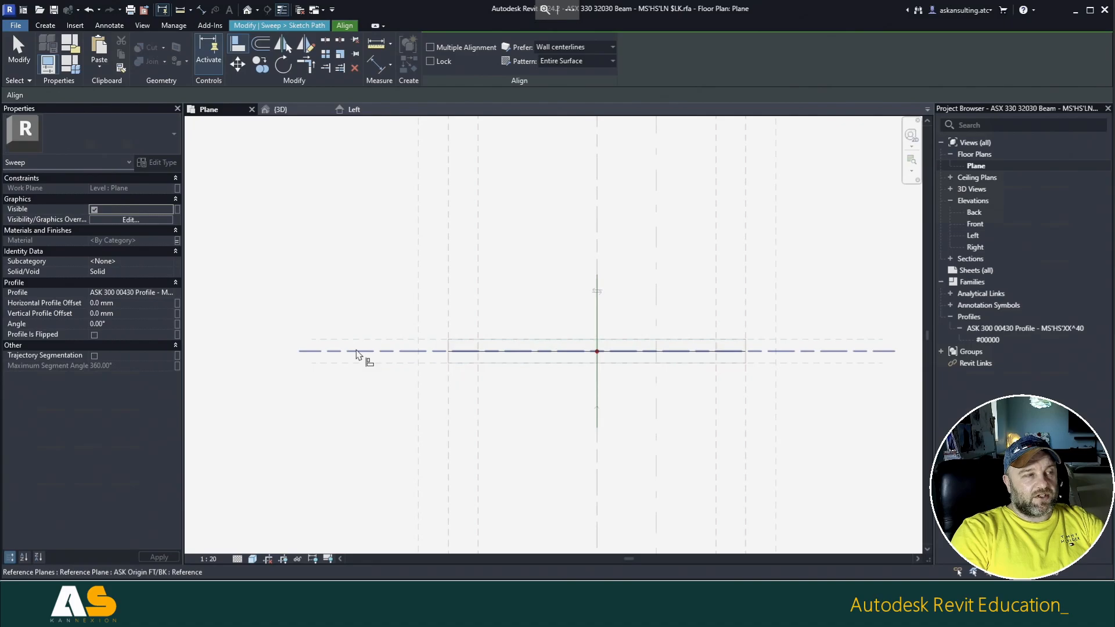
click(528, 351)
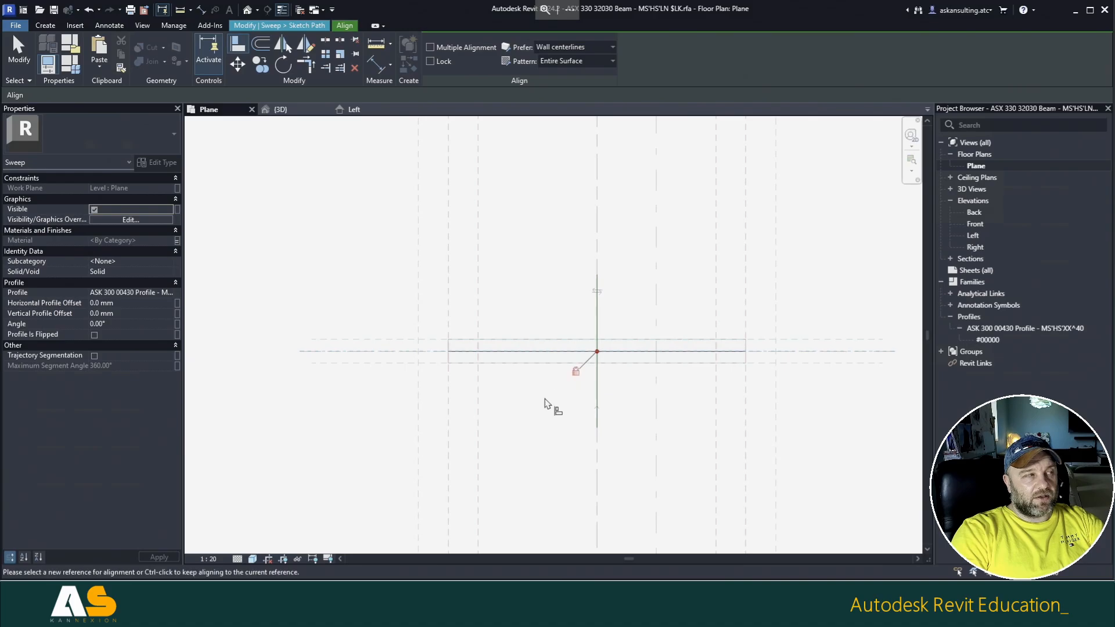
click(19, 49)
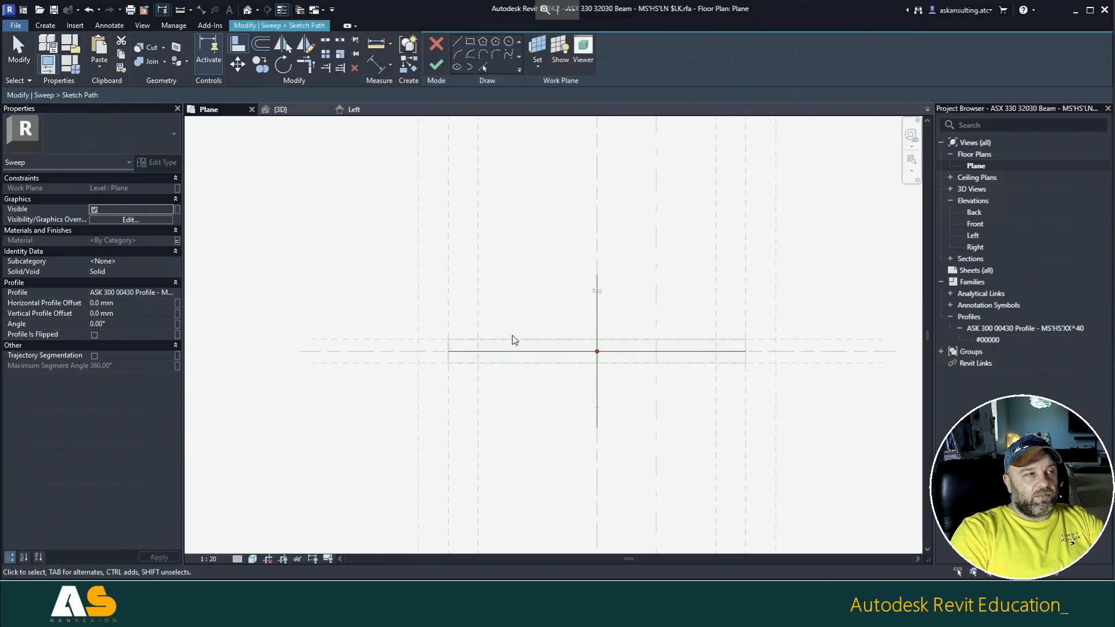
Step: Check the path line's references, and turn on Automatic Sketch Dimensions in the Plane view's visibility overrides
click(453, 351)
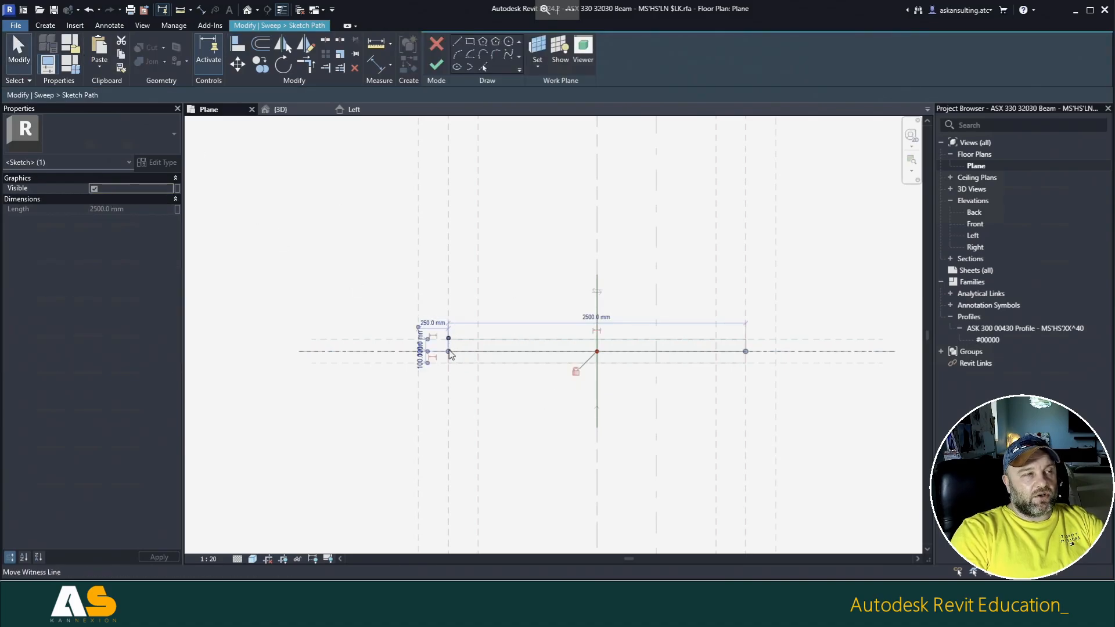
click(525, 253)
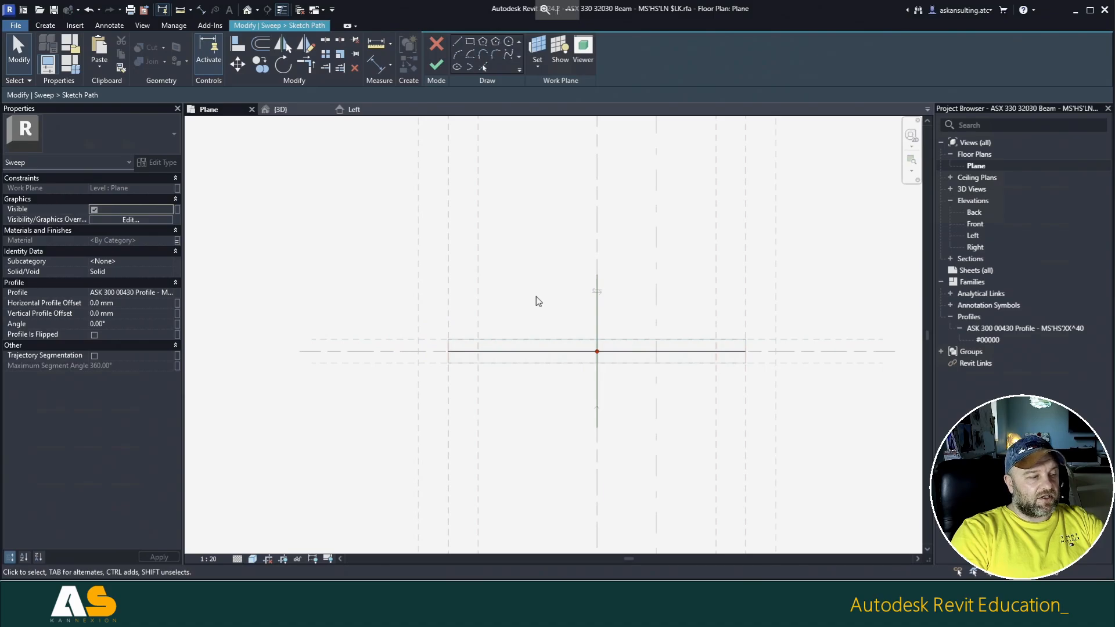
key(v)
key(v)
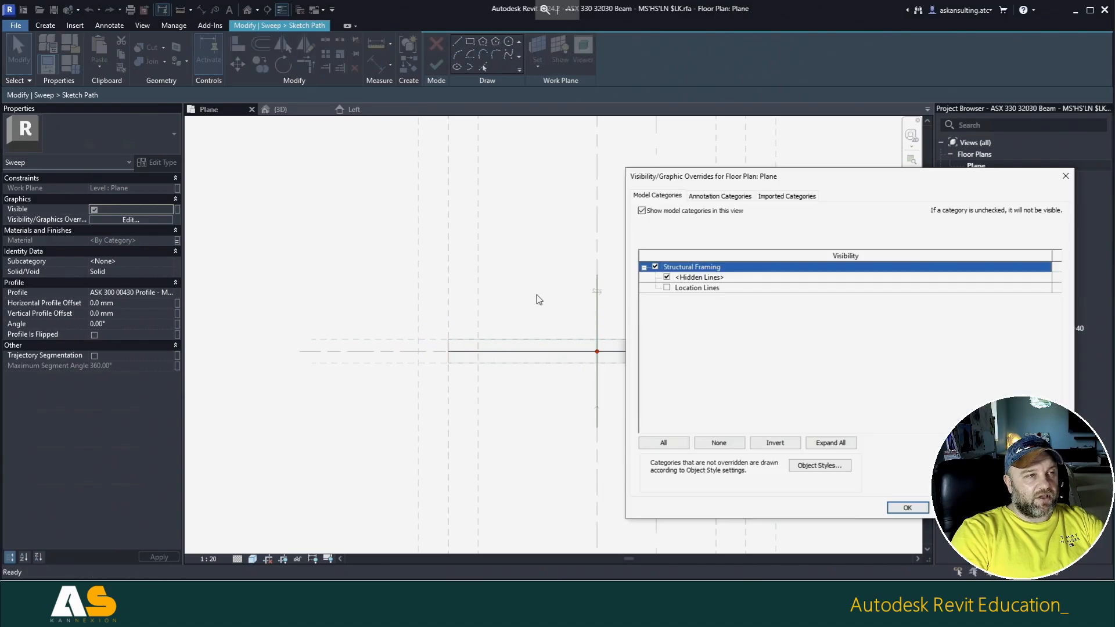
click(708, 197)
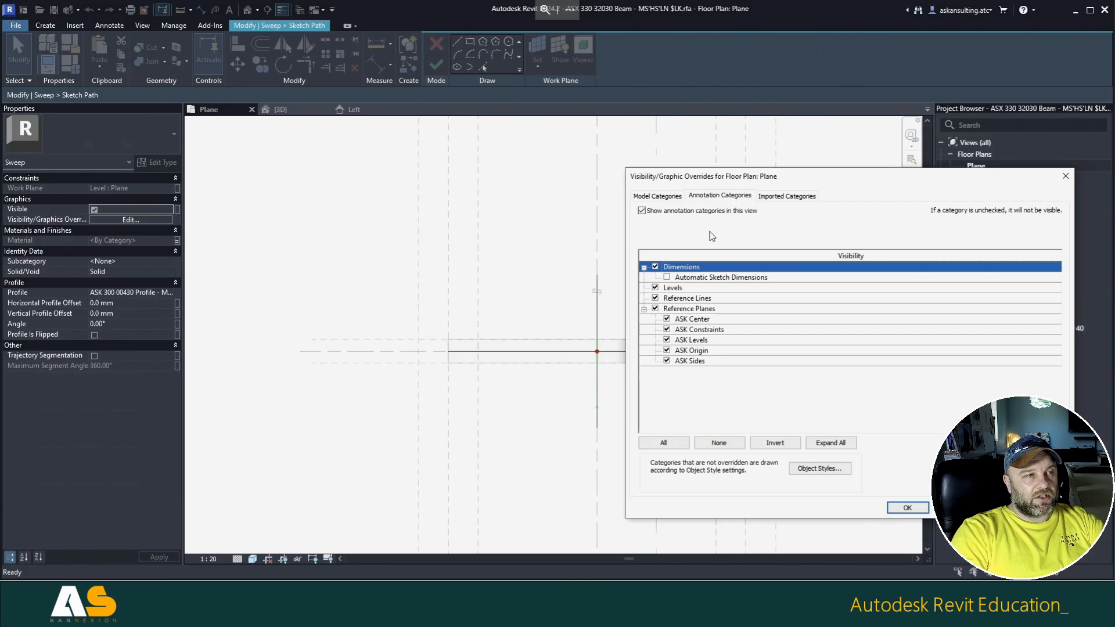
click(667, 278)
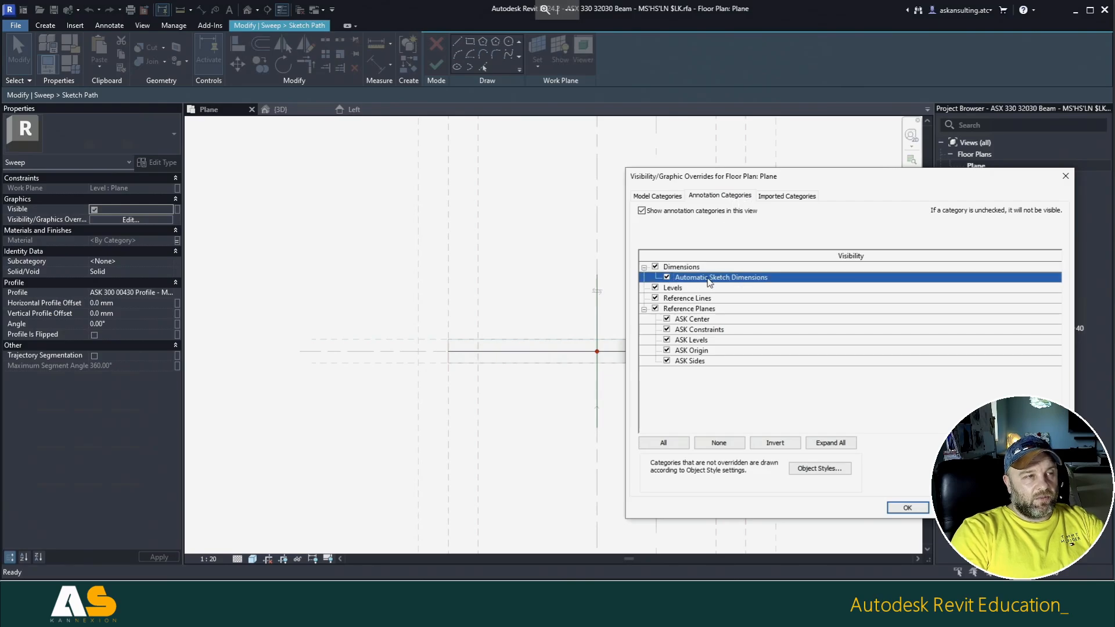
click(907, 509)
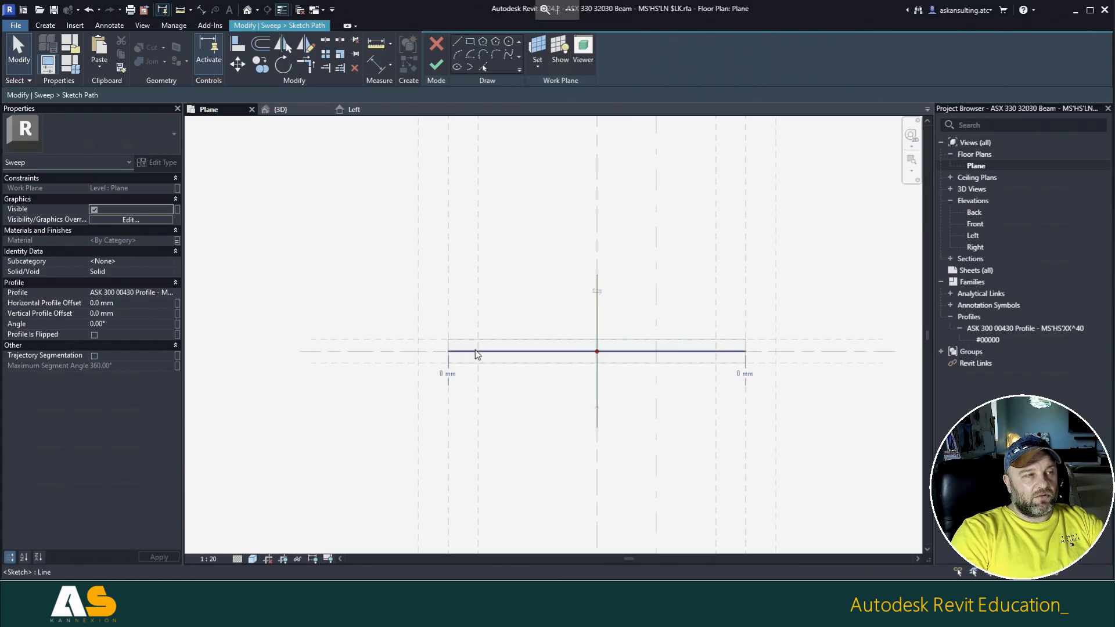
Step: Finish the pasted sweep's path sketch and complete the sweep edit
click(89, 10)
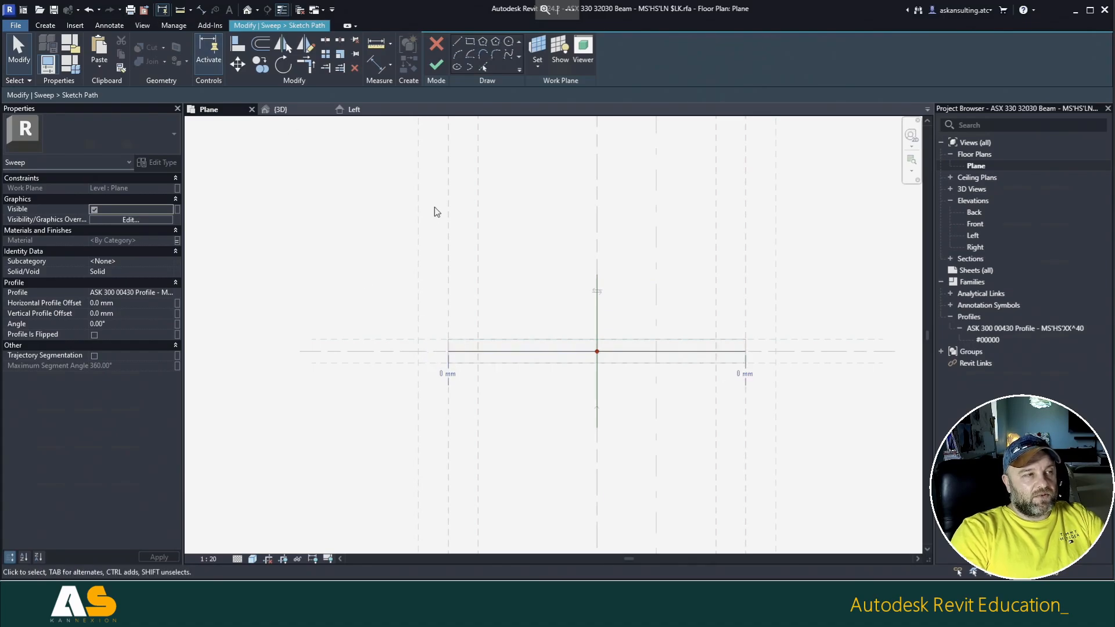
click(443, 66)
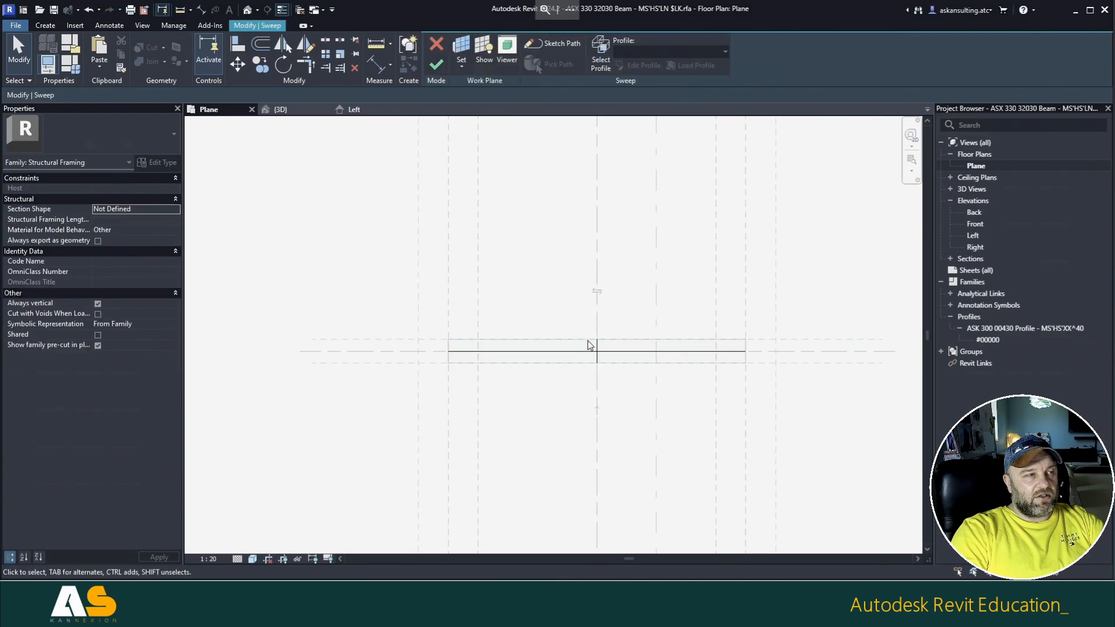
click(437, 66)
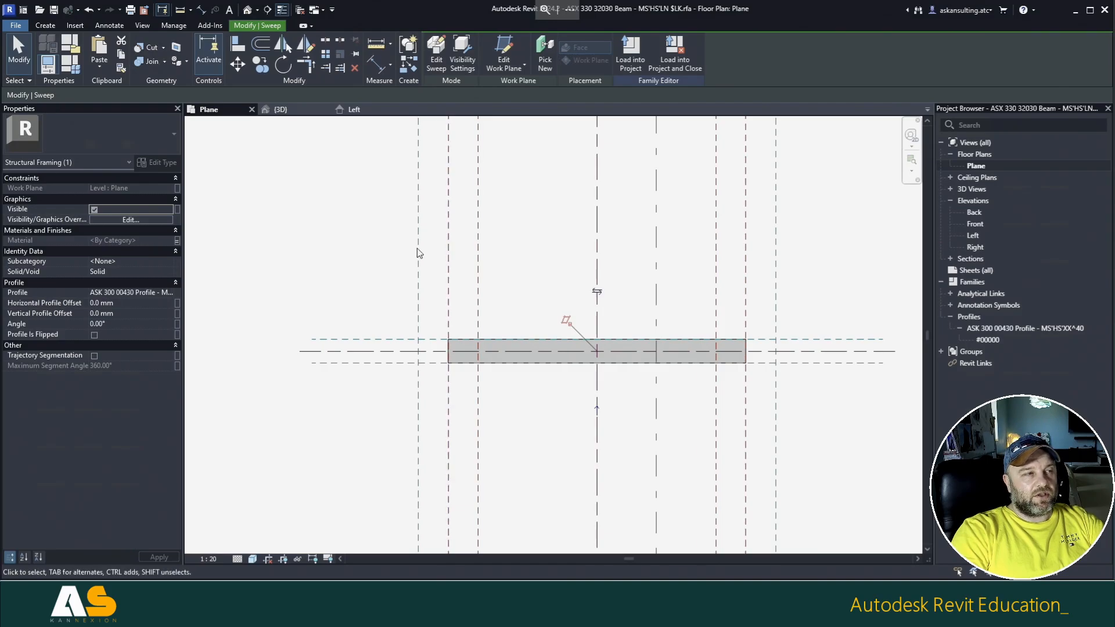
click(316, 259)
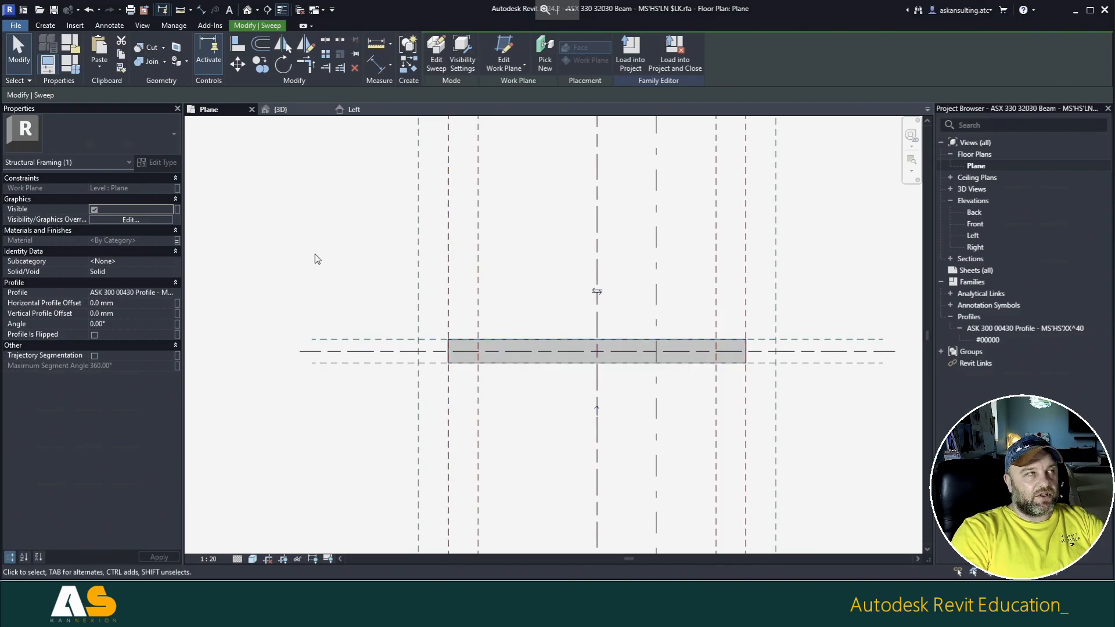
Step: Load the family ASK 300 00430 Profile - MS'HS'XX^30.rfa from the ASK 300 00400 Profiles folder of the structure library
click(81, 26)
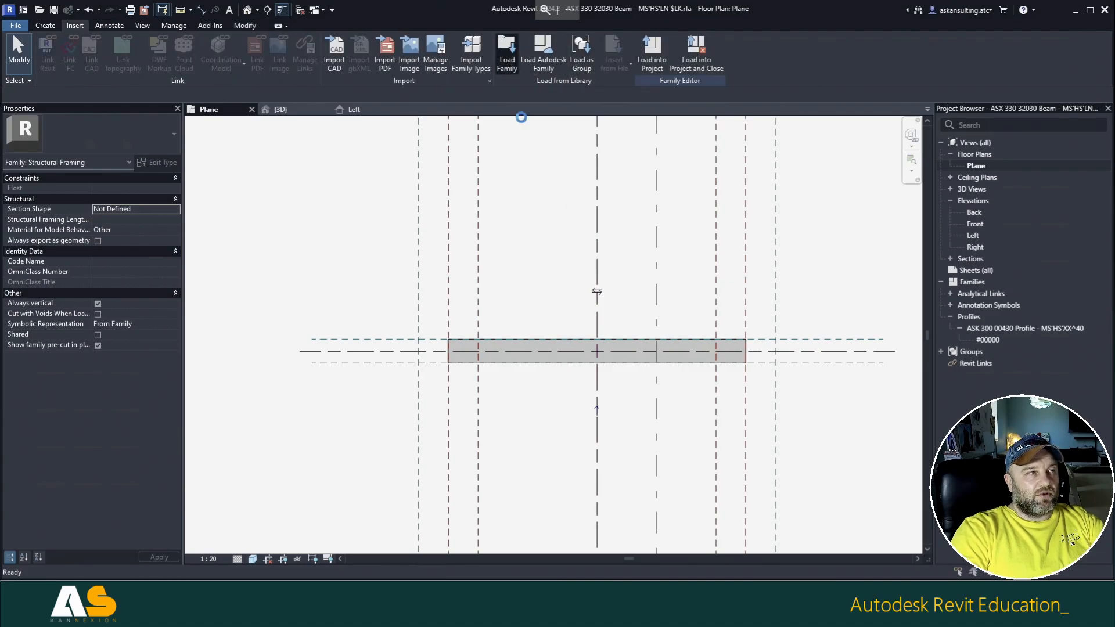
click(507, 52)
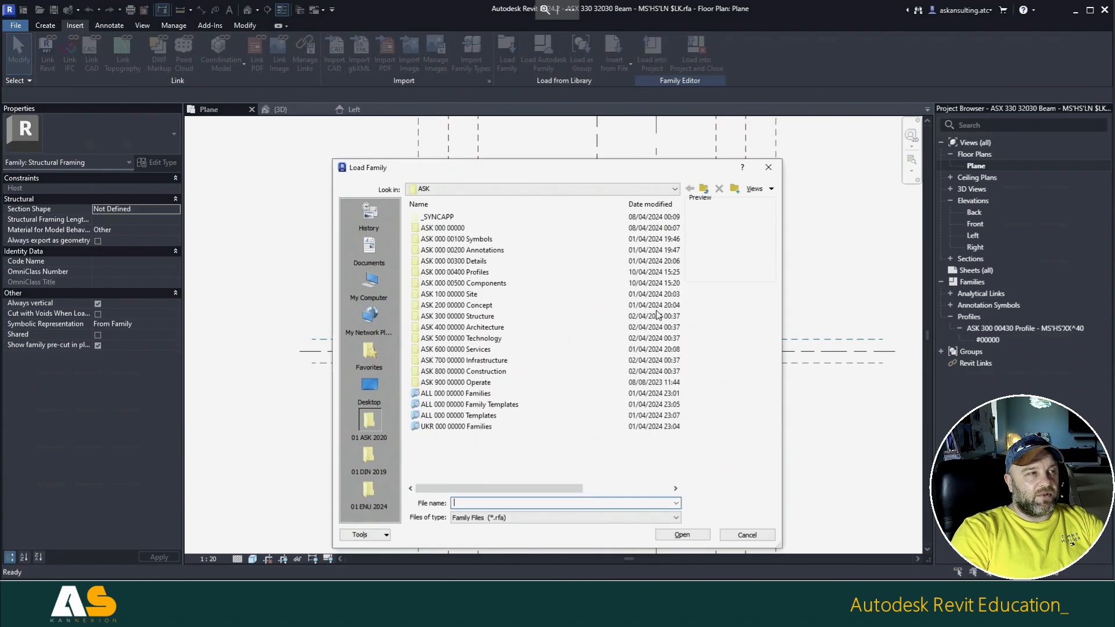
double_click(482, 318)
double_click(482, 253)
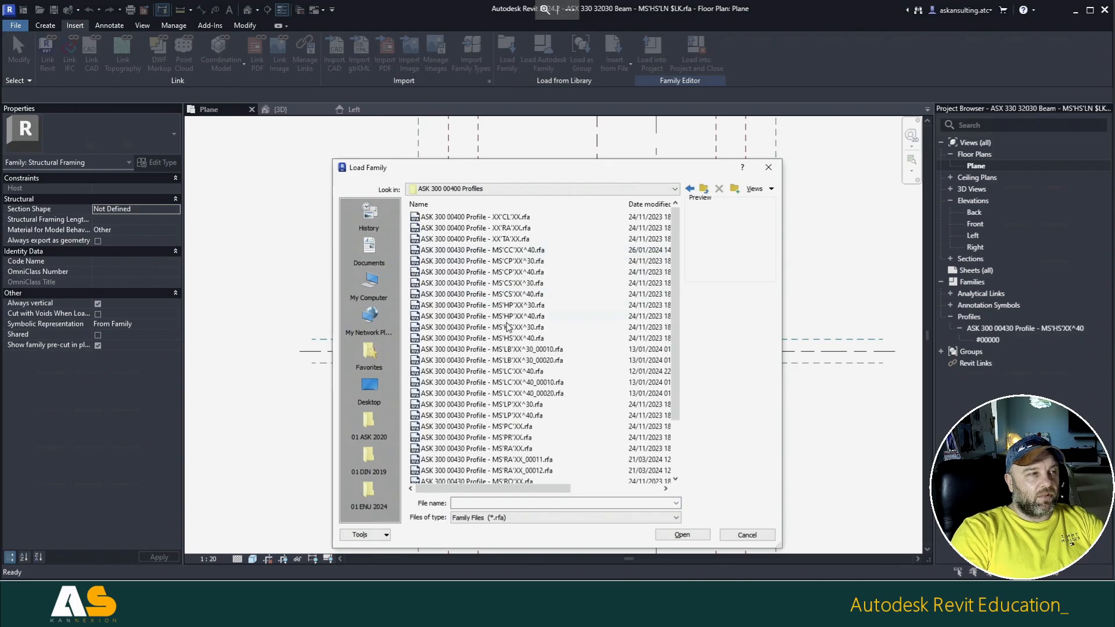
click(499, 327)
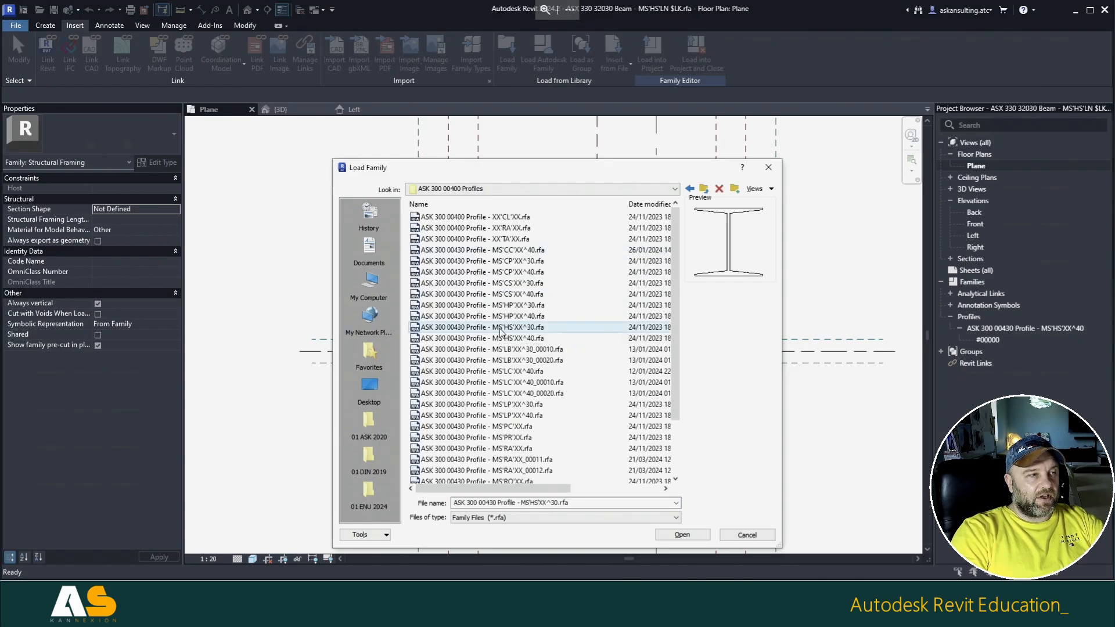
click(511, 340)
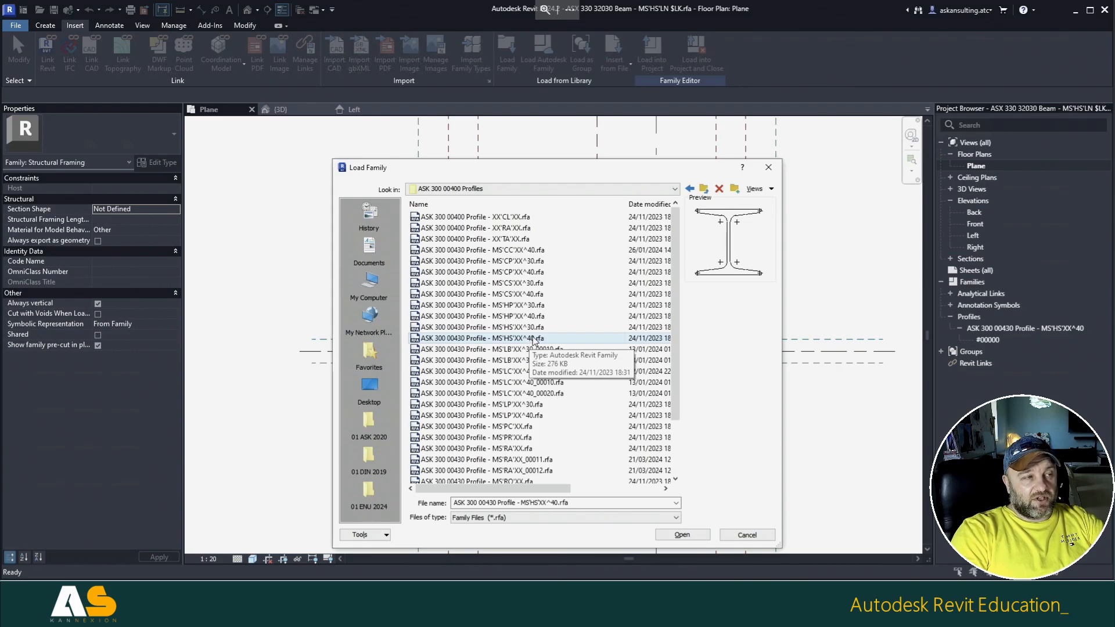
click(526, 329)
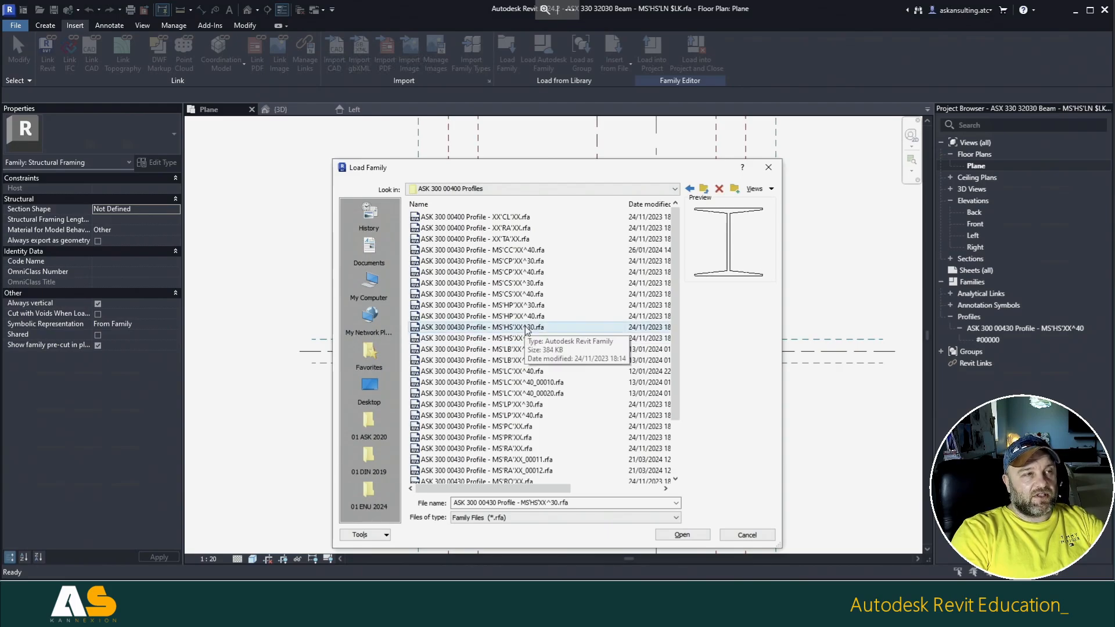
click(683, 535)
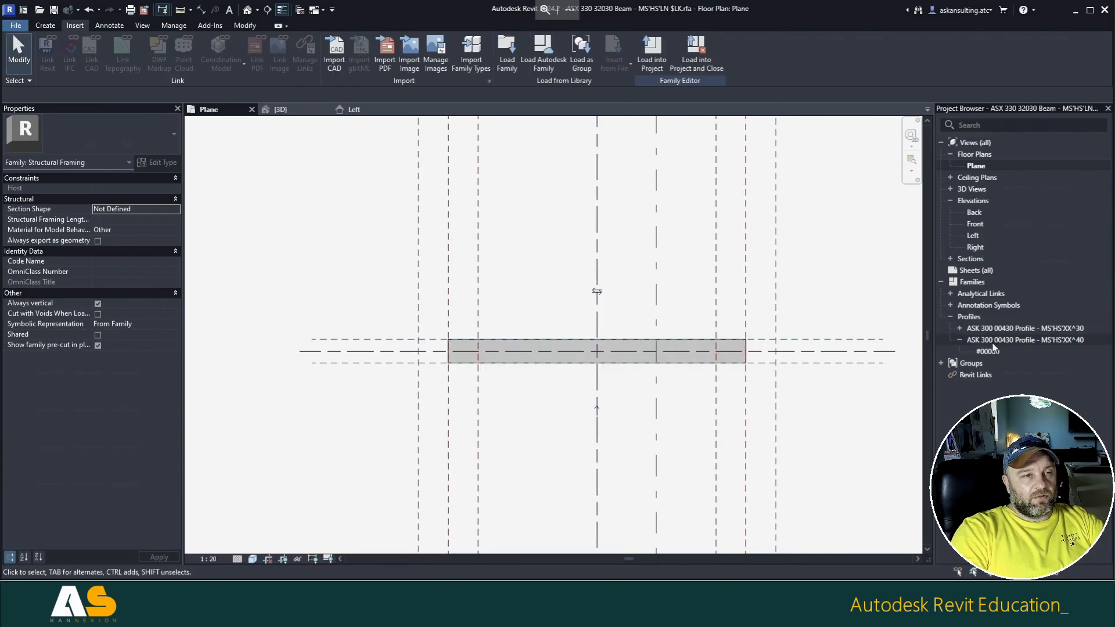
Step: In the type properties of profile ASK 300 00430 Profile - MS'HS'XX^30, associate _b with _Width and _h with _Height
double_click(993, 352)
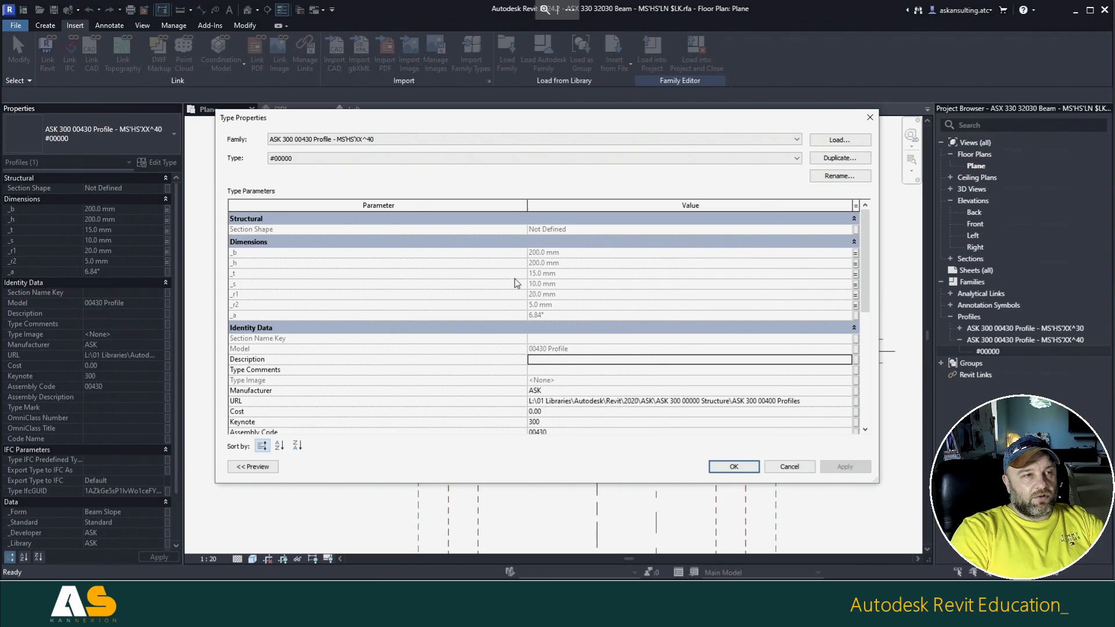
click(422, 142)
click(369, 149)
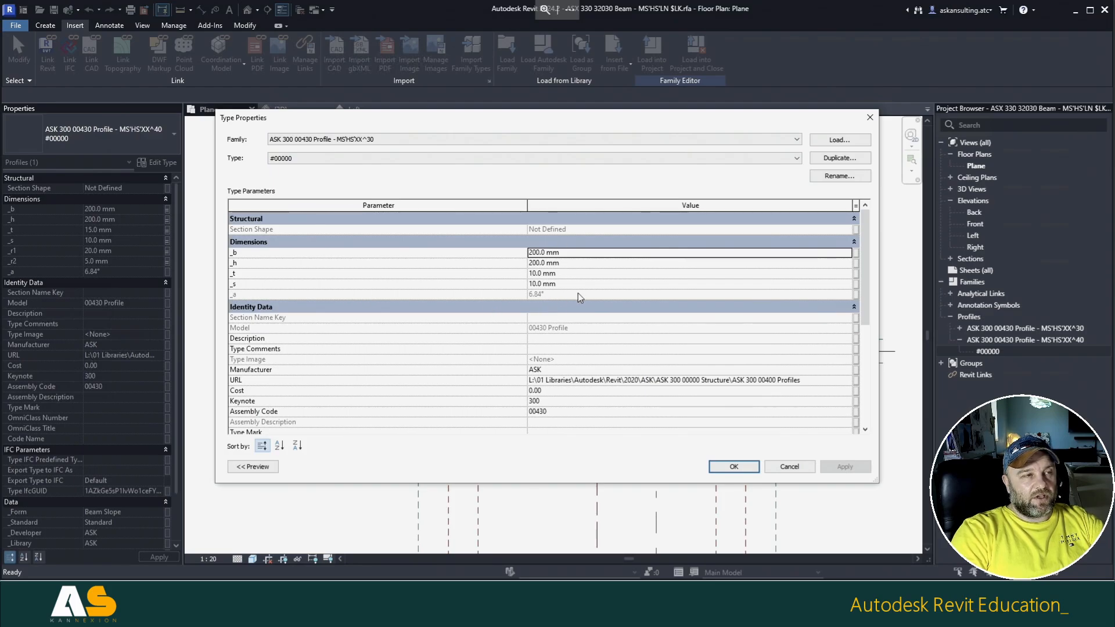
click(856, 253)
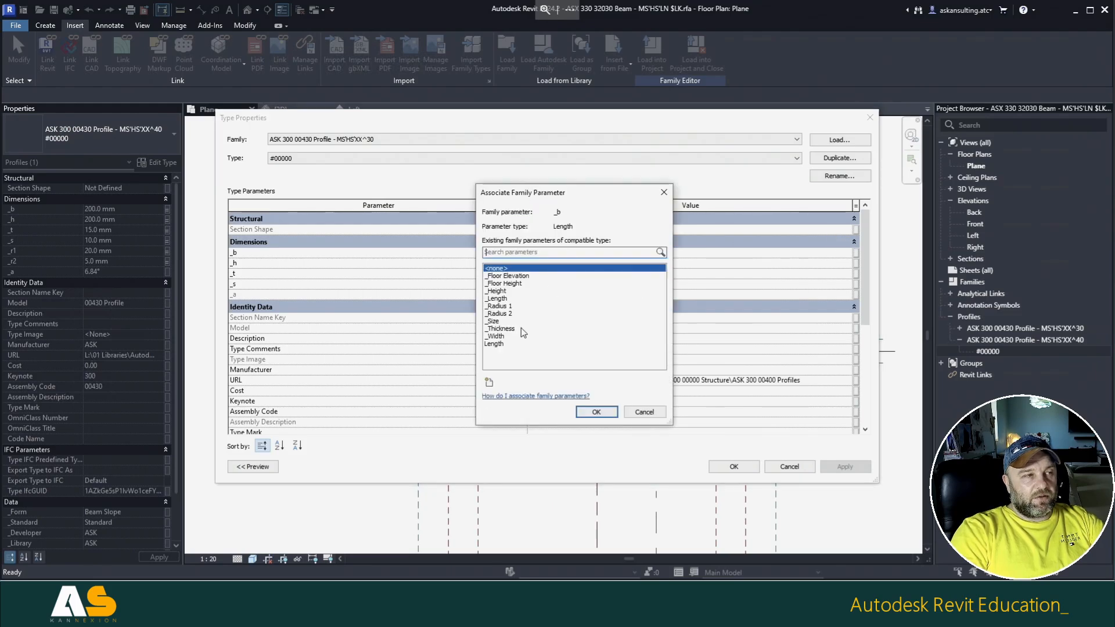
click(498, 343)
click(608, 415)
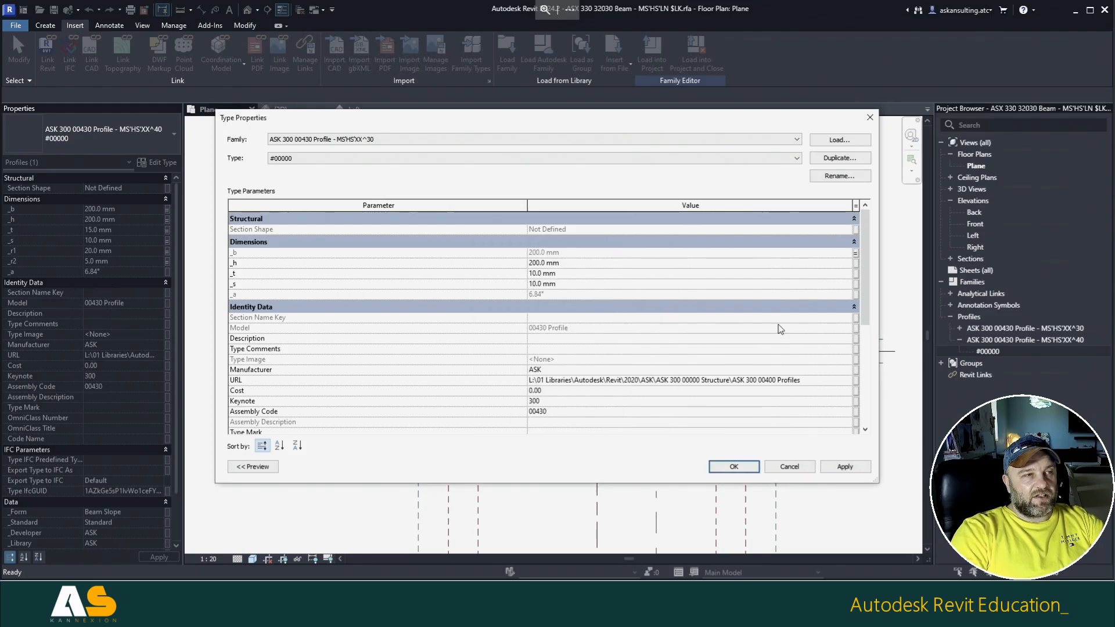
click(856, 263)
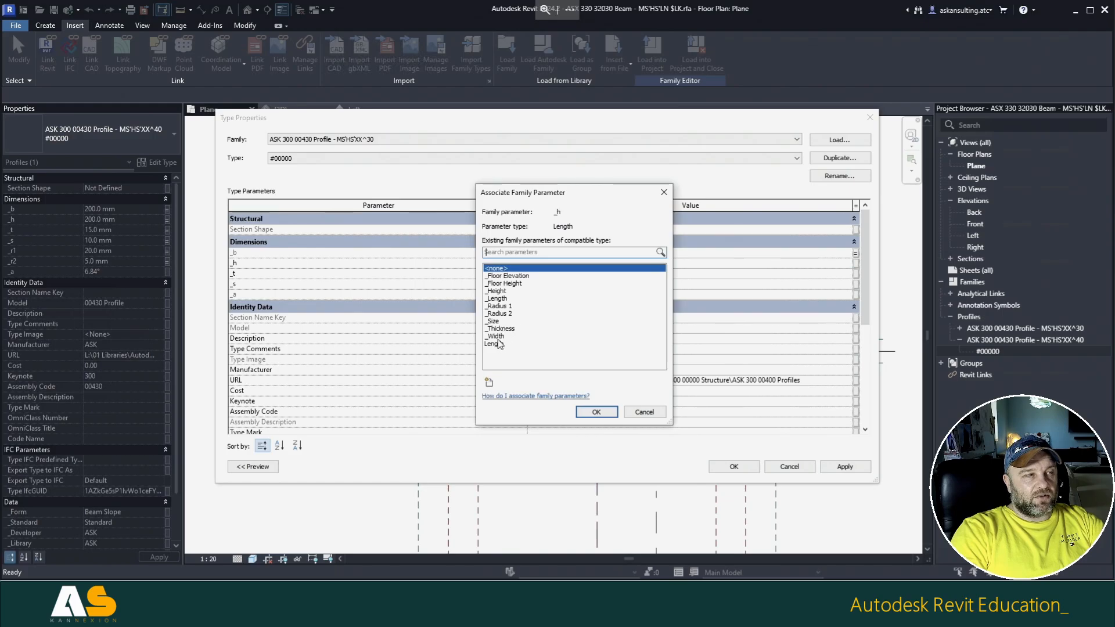
click(498, 291)
click(597, 413)
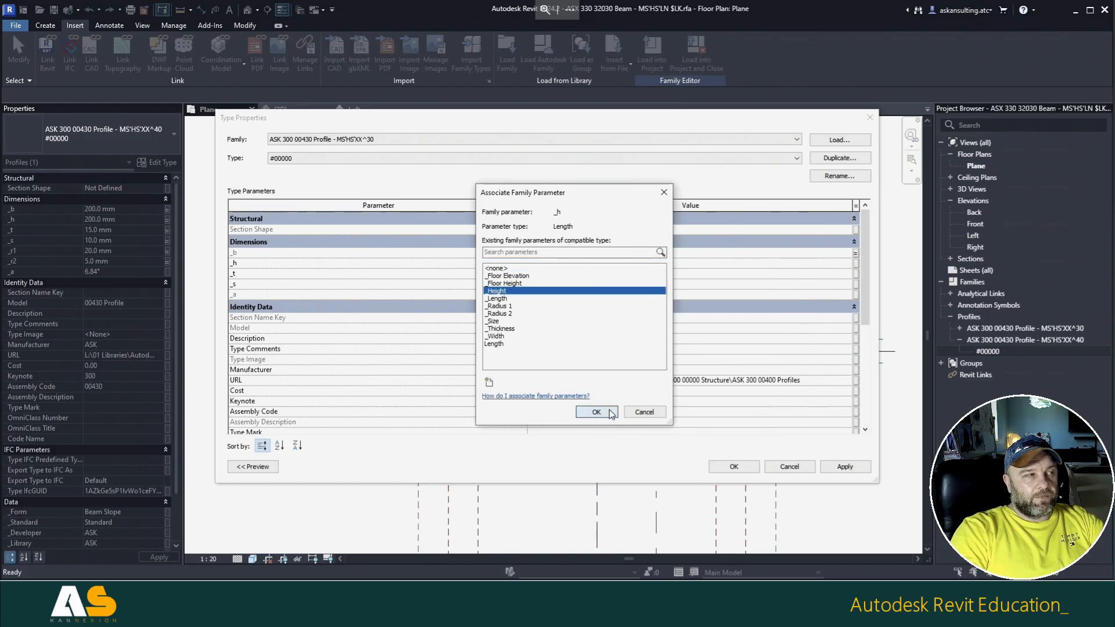
Step: Associate the MS'HS'XX^30 profile's _t with _Thickness and _s with _Size, leave _a unlinked, and accept the type properties
click(856, 274)
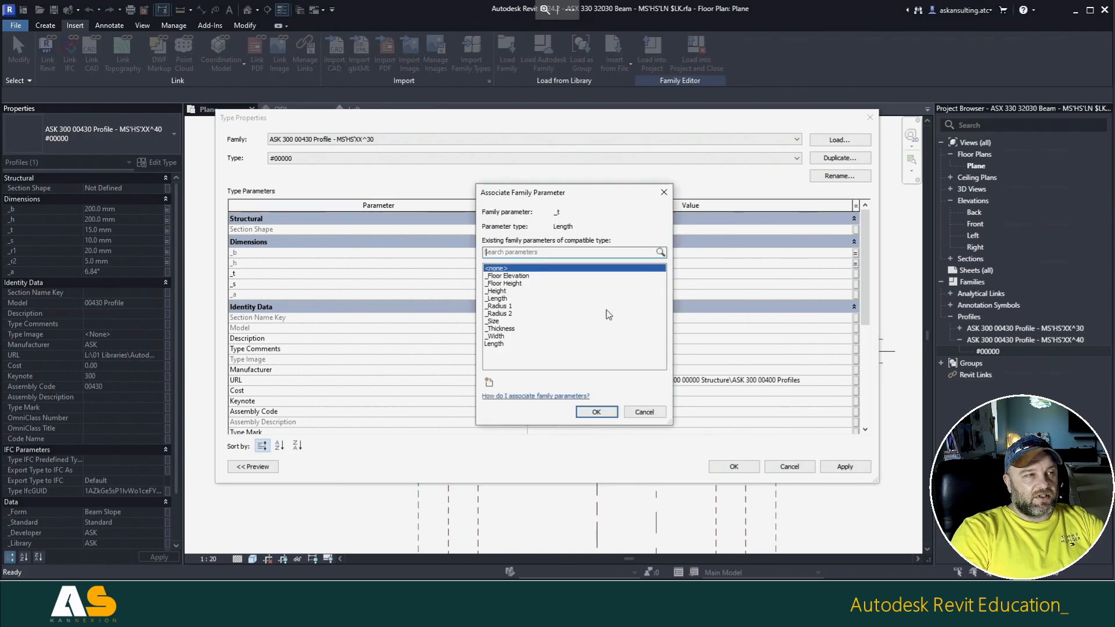
click(581, 328)
click(592, 413)
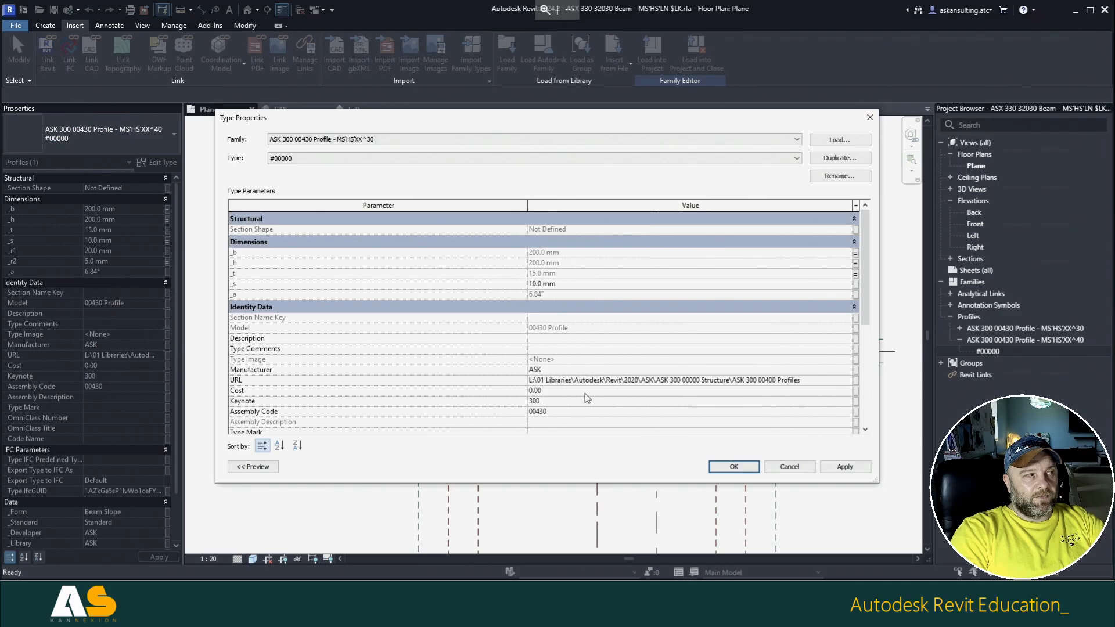
click(856, 284)
click(501, 321)
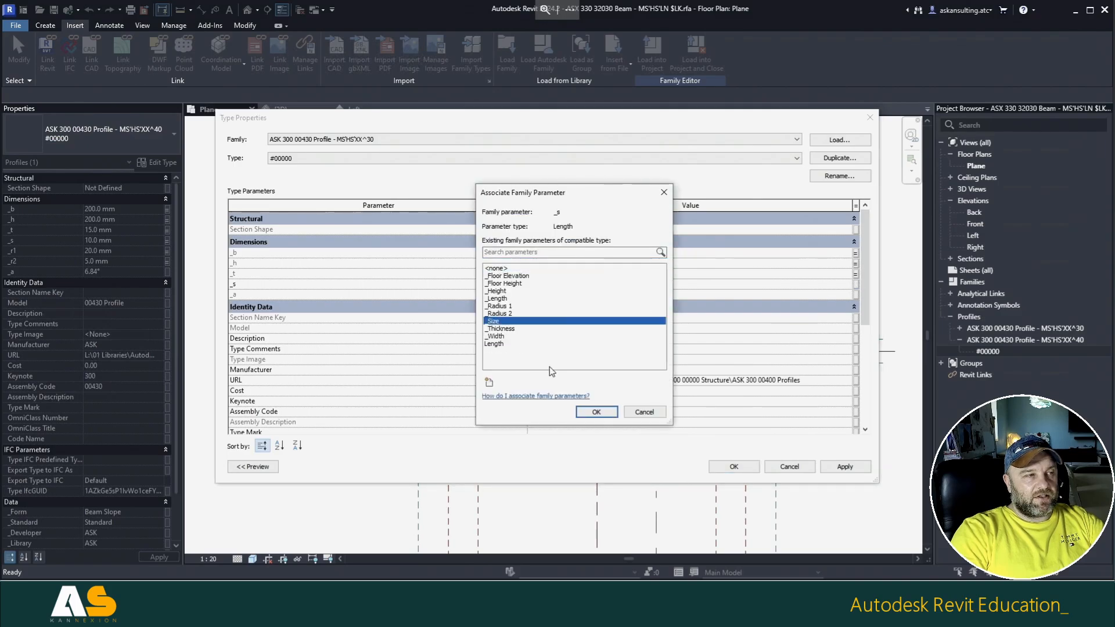
click(597, 413)
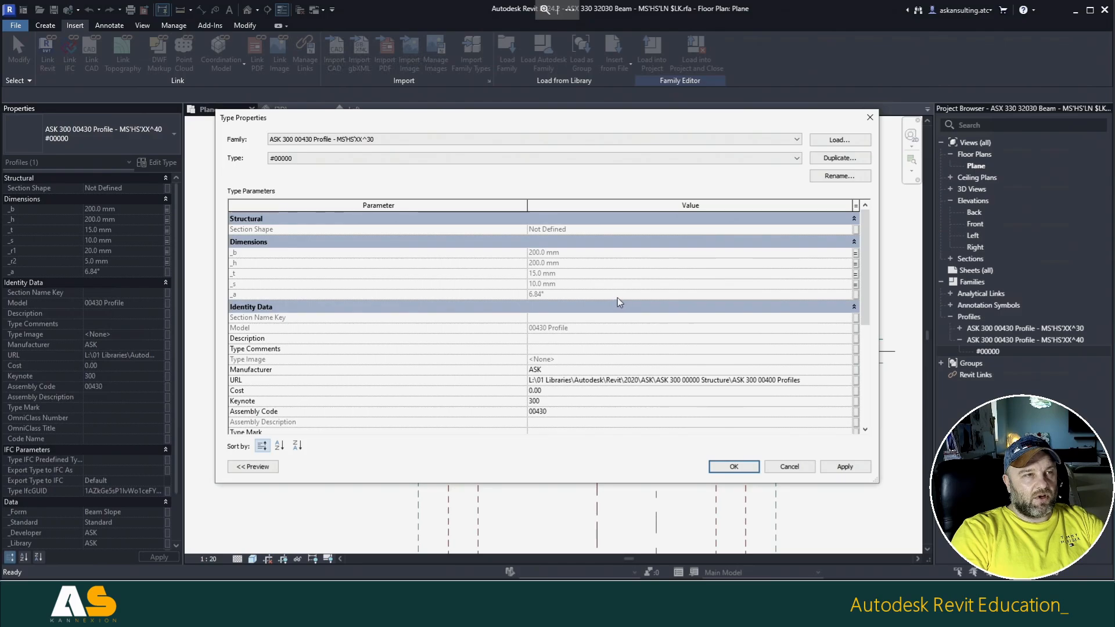
click(856, 294)
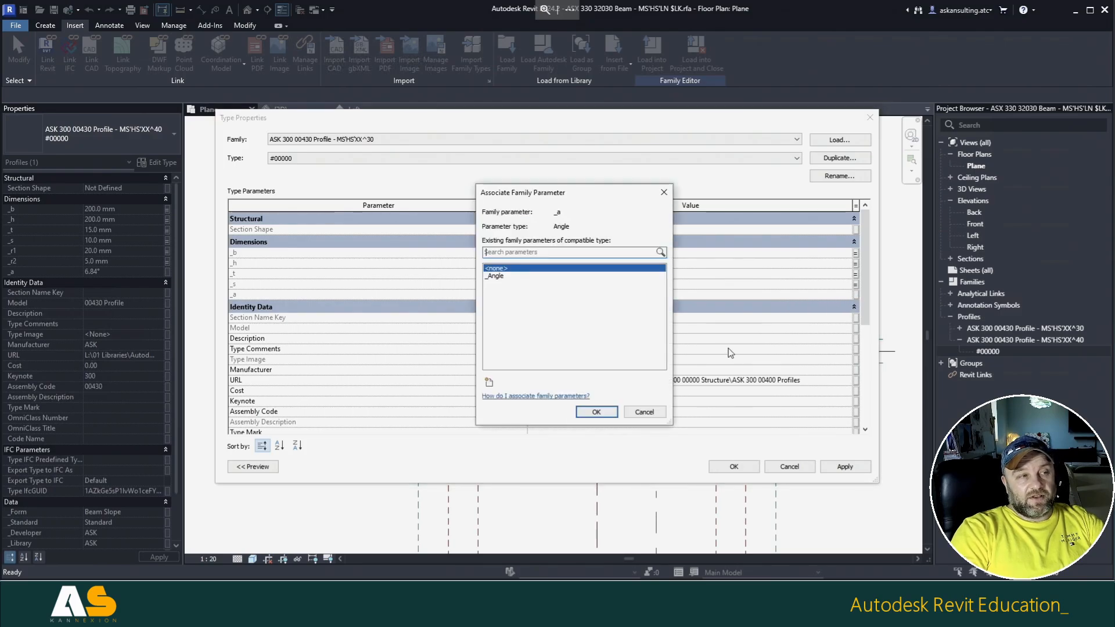
click(664, 413)
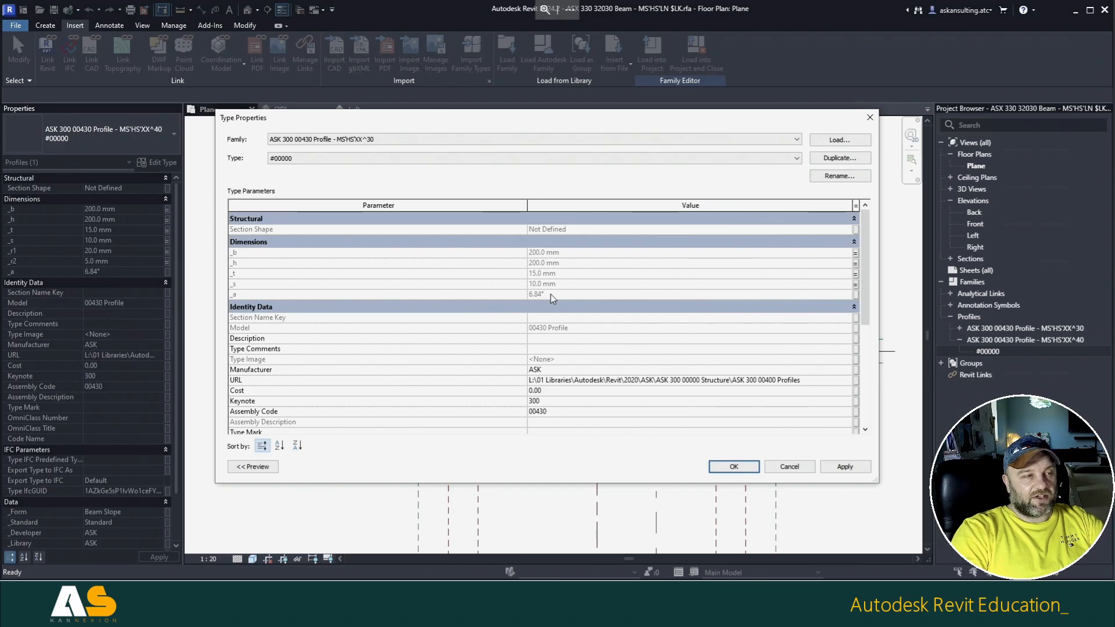
click(732, 466)
Step: Check the Medium sweep's visibility settings and set its profile to ASK 300 00430 Profile - MS'HS'XX^30 : #00000
click(635, 358)
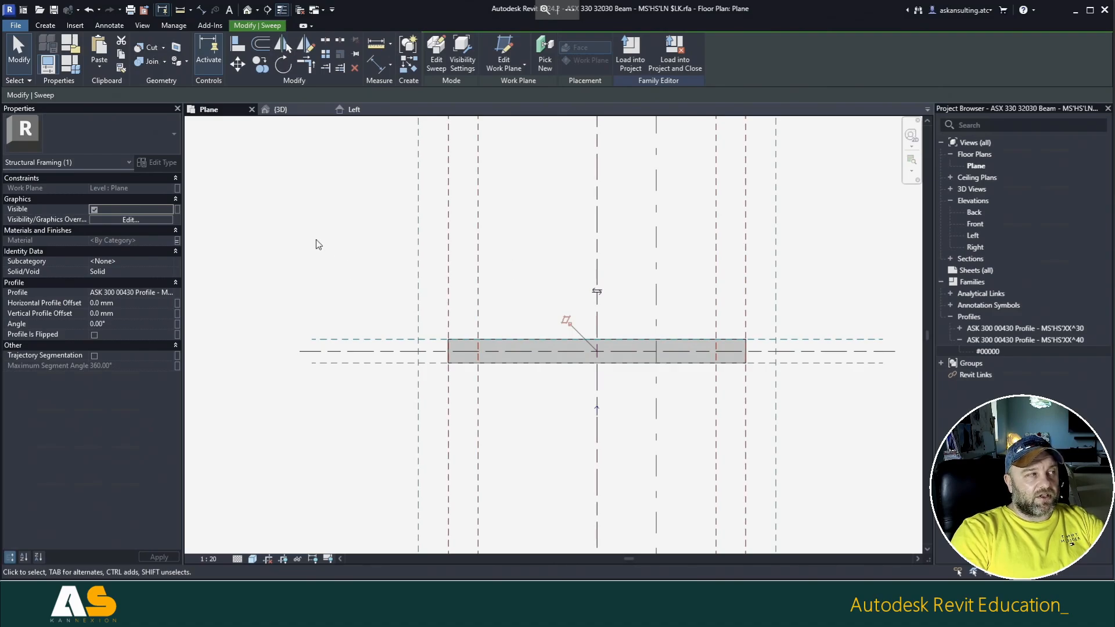
click(121, 221)
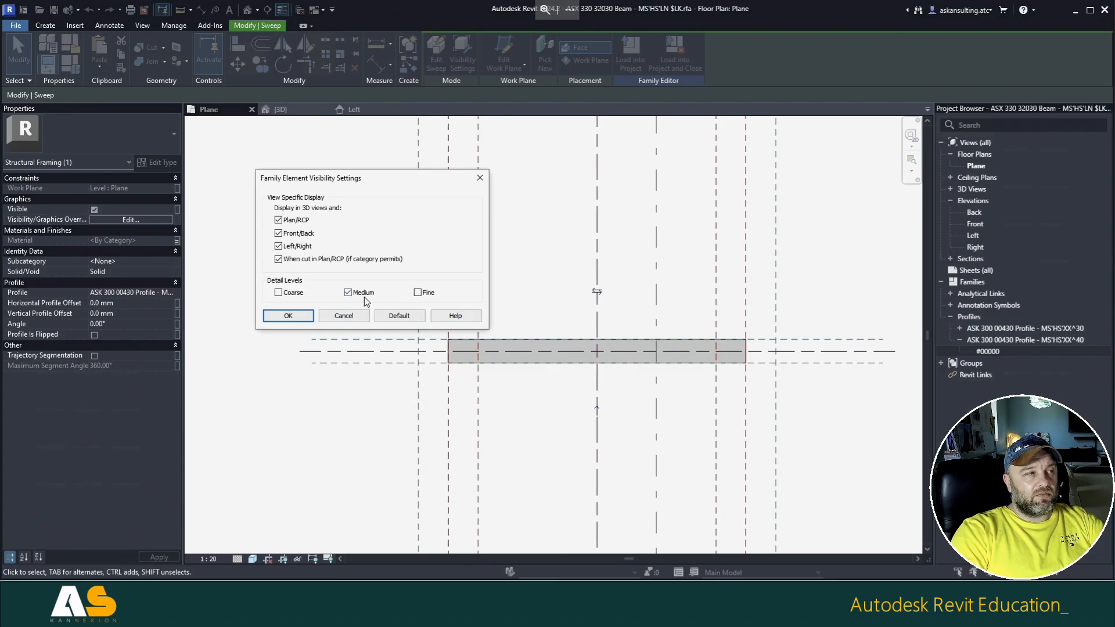
click(288, 316)
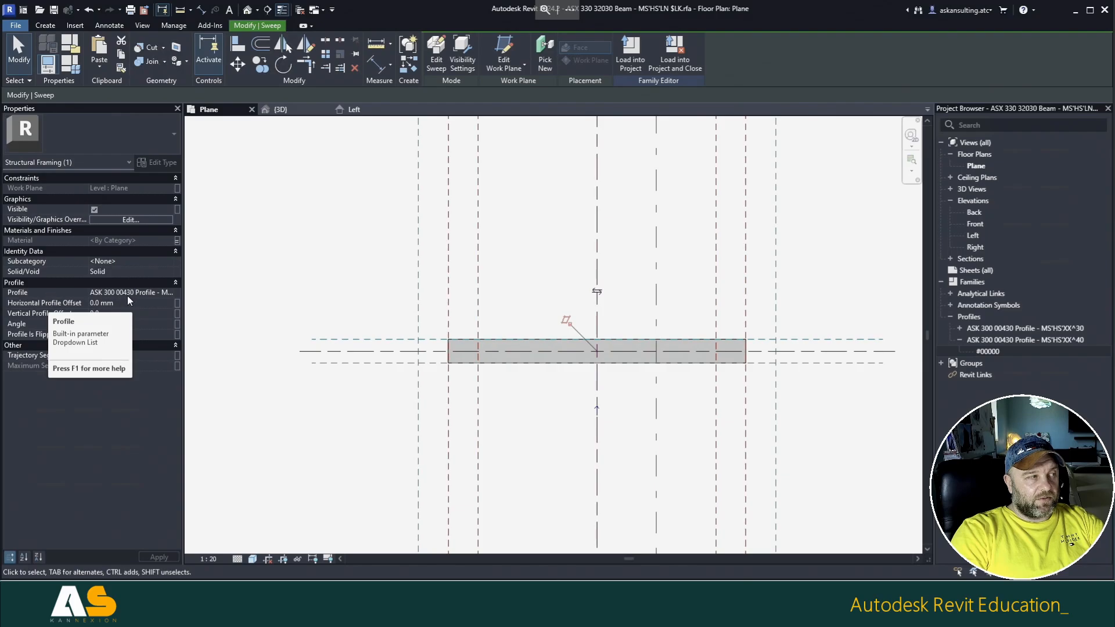
click(171, 292)
click(170, 294)
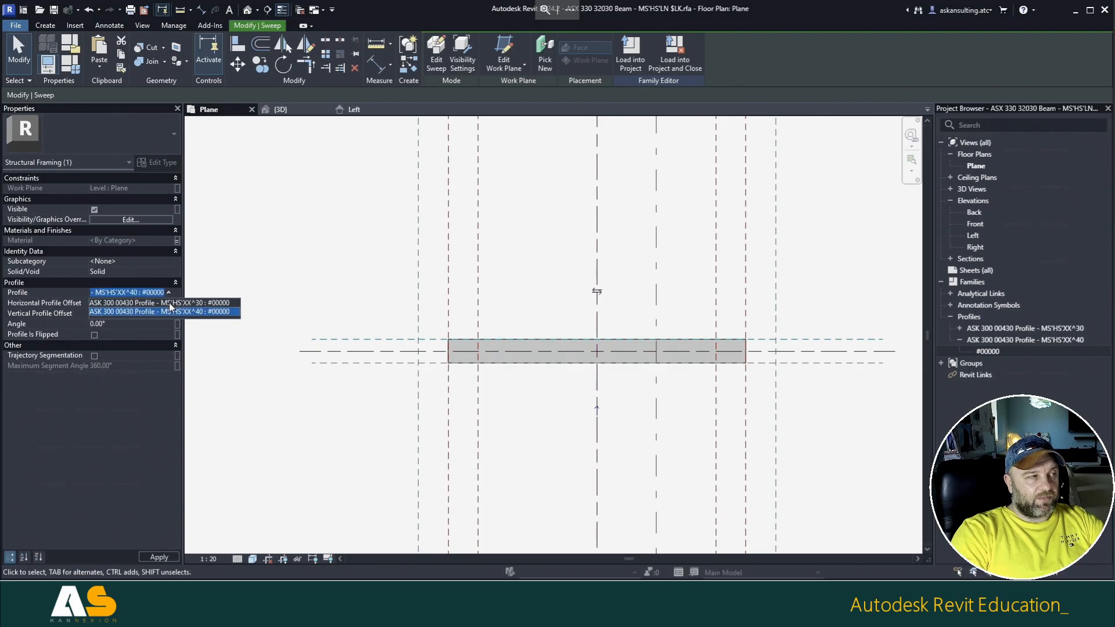
click(160, 312)
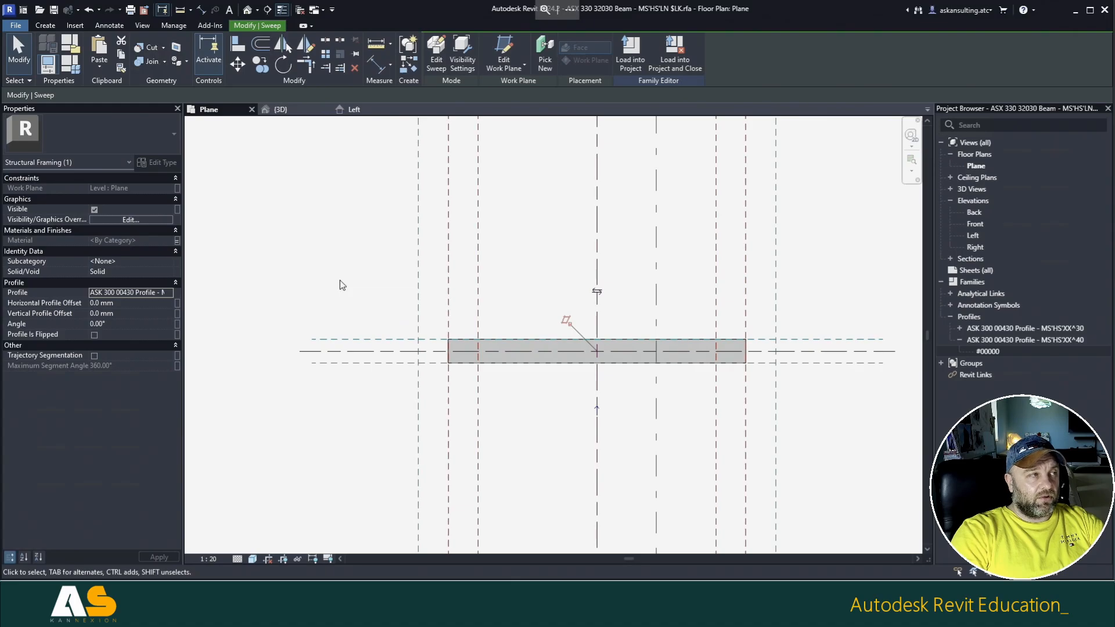
click(340, 281)
Step: Examine both beam sweeps in the Left elevation at the Medium and Coarse detail levels
click(374, 111)
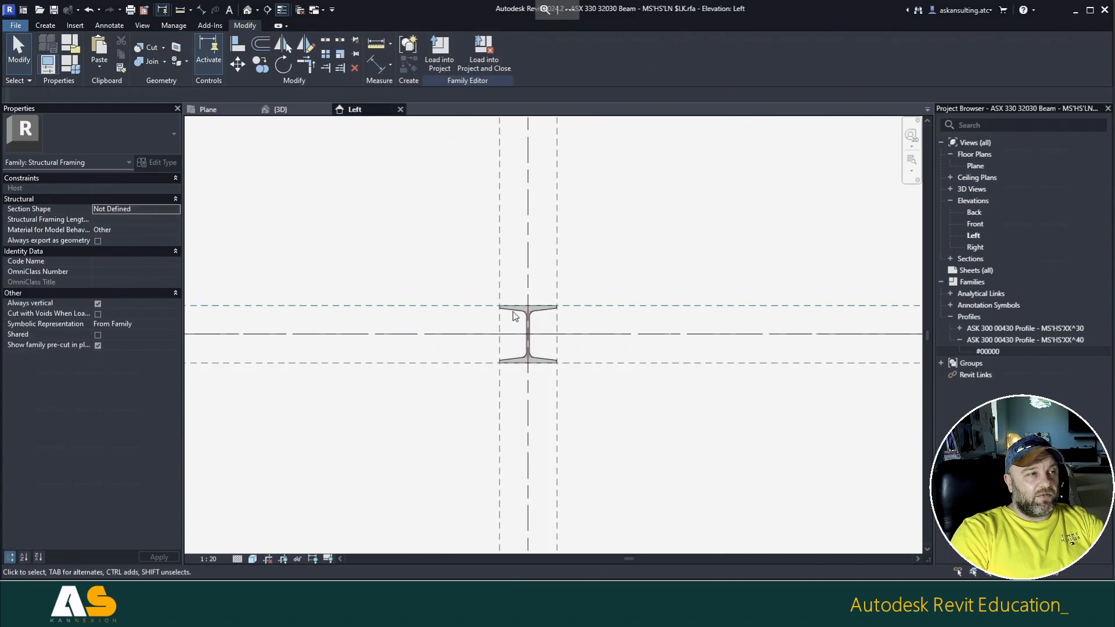
scroll(570, 335, up, 2)
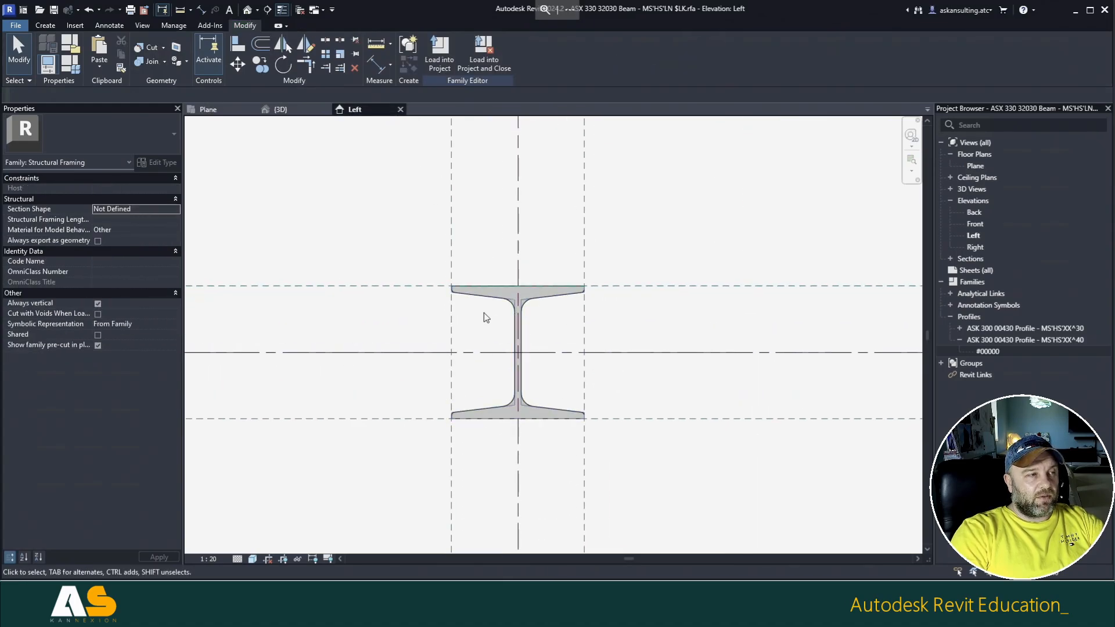
scroll(514, 327, up, 1)
scroll(514, 325, up, 3)
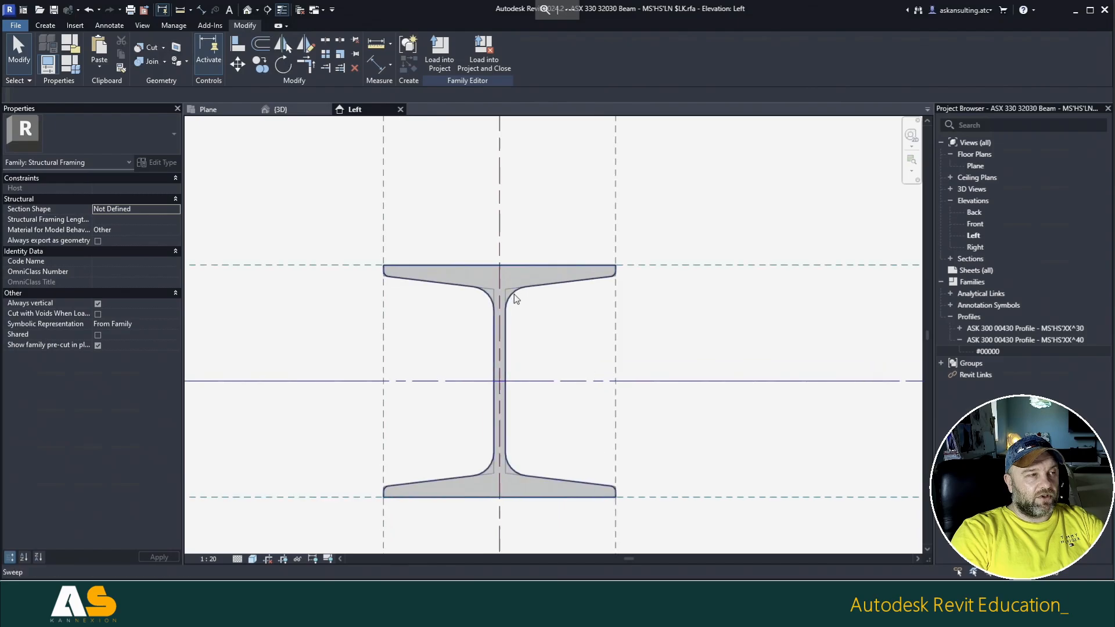
click(238, 559)
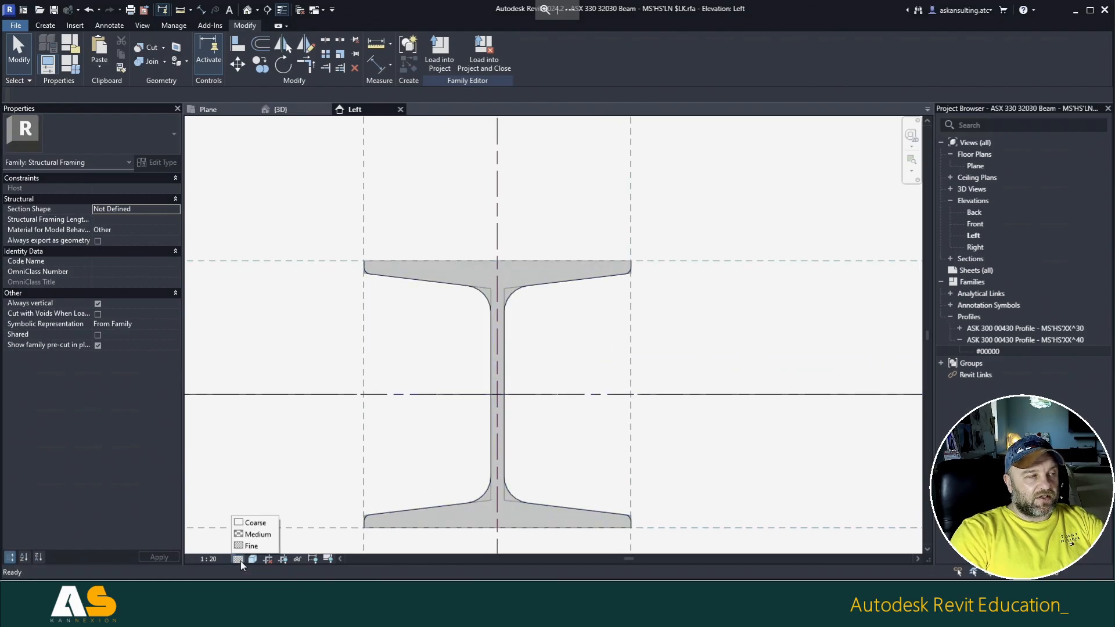
click(253, 535)
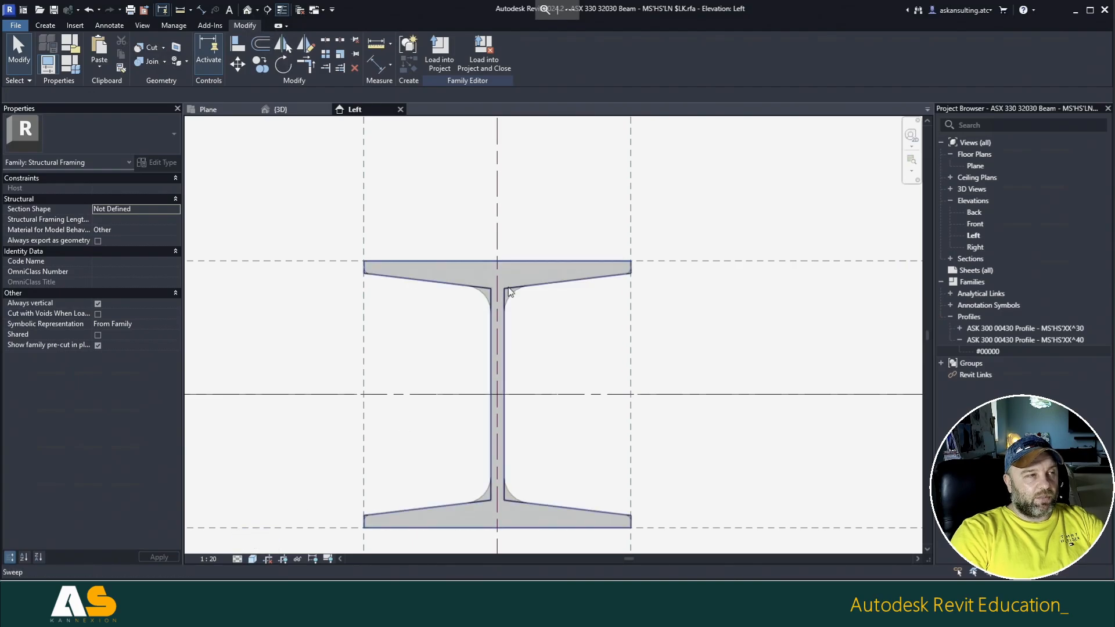
click(281, 11)
click(280, 11)
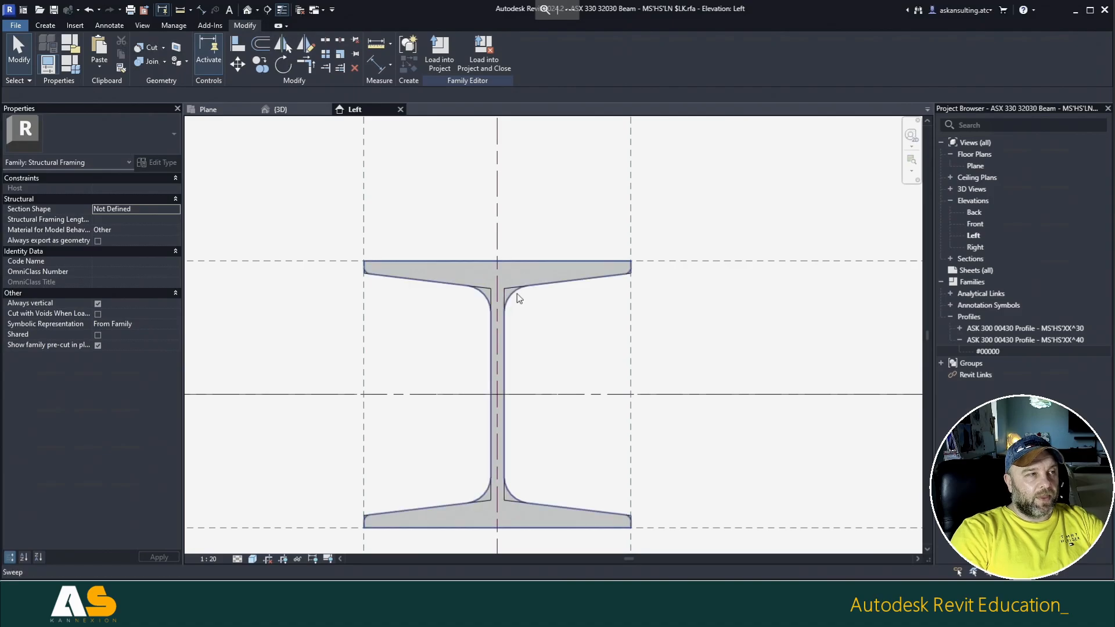
click(238, 556)
click(253, 522)
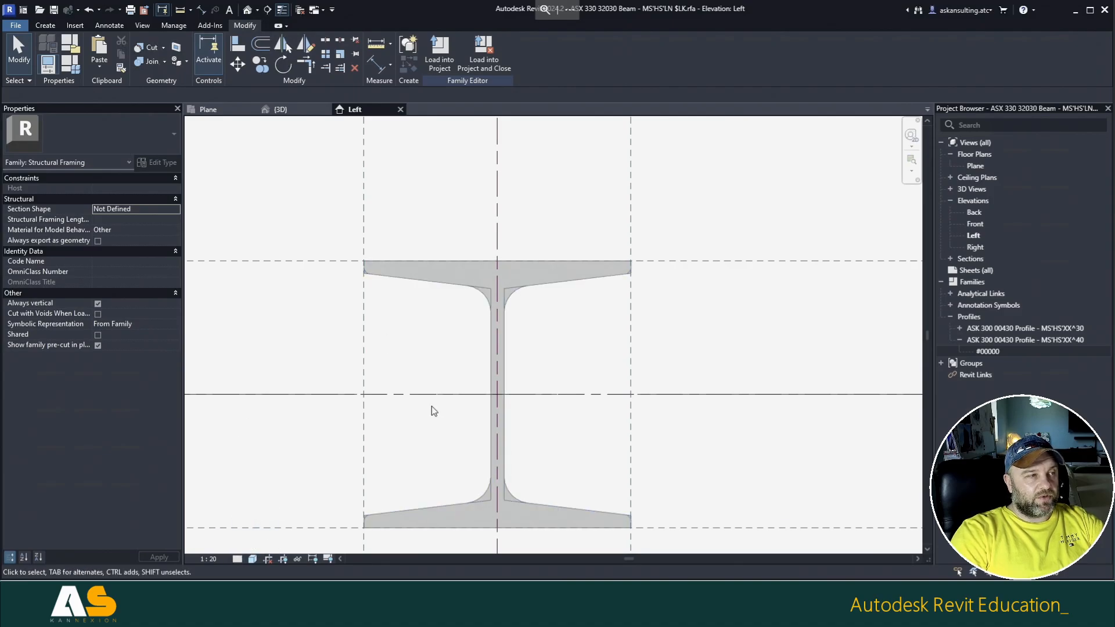
Step: Set the Left elevation to Fine detail and turn on Preview Visibility in the {3D} view
click(238, 560)
click(252, 549)
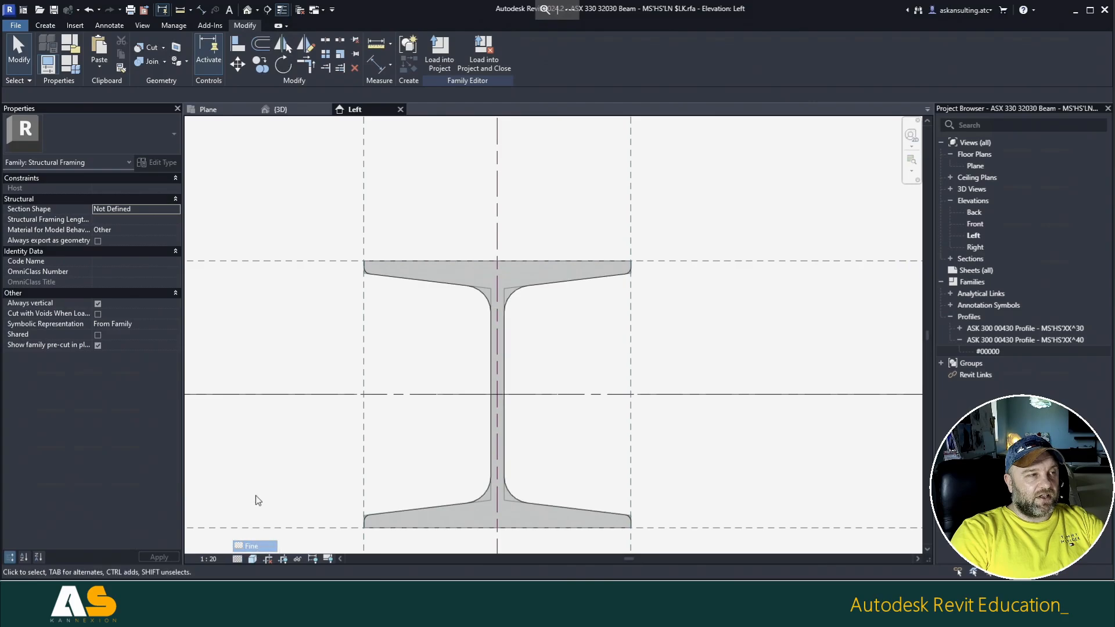
click(281, 109)
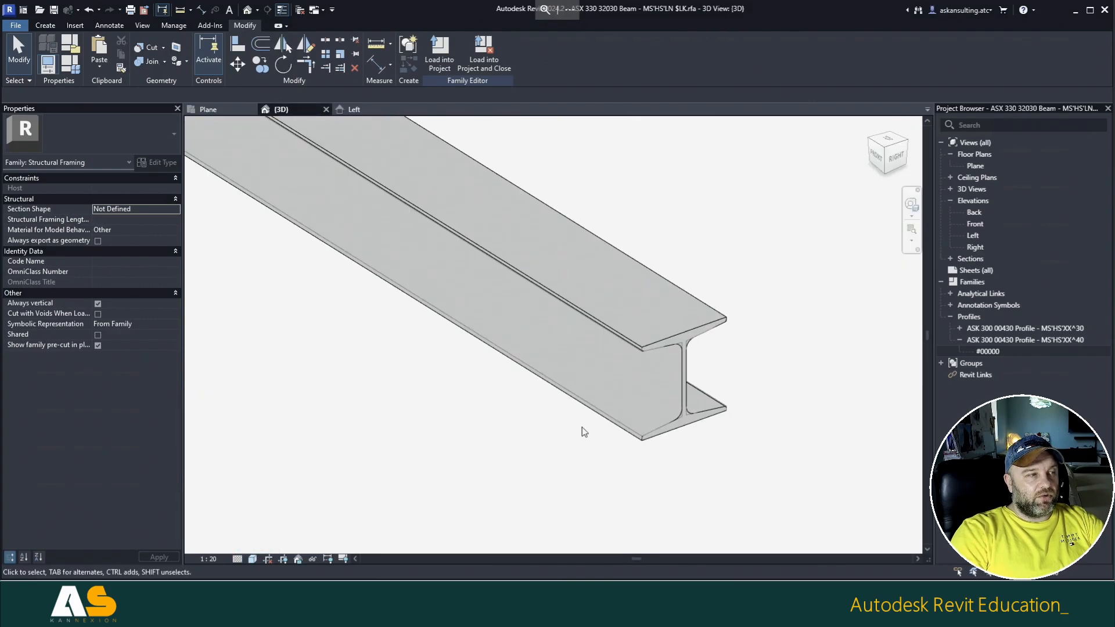
click(344, 560)
click(385, 547)
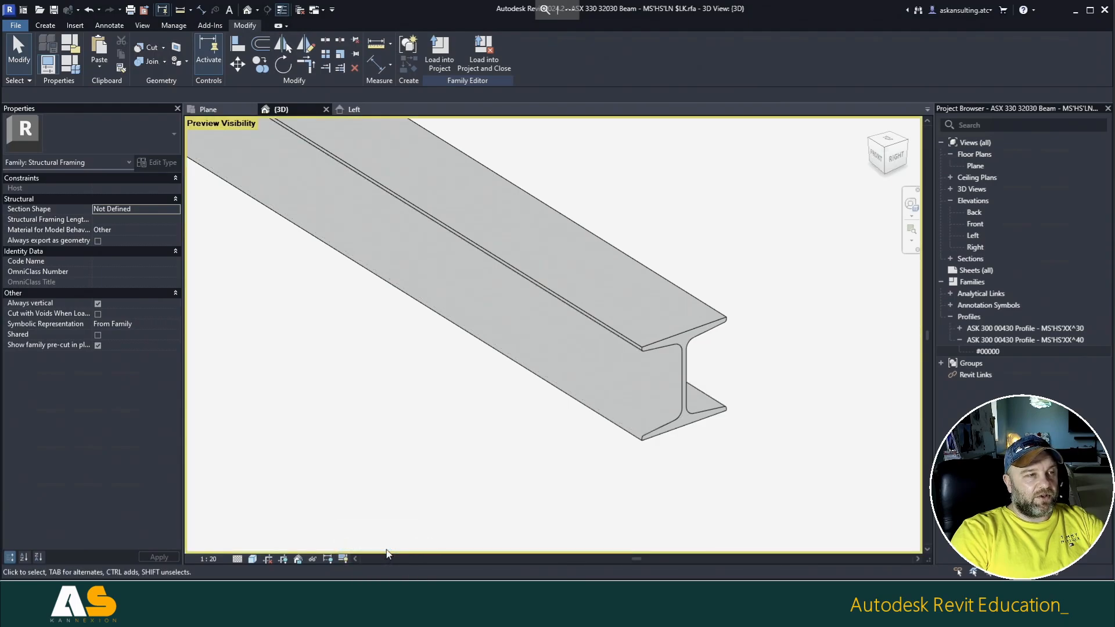
shift+middle_drag(654, 506, 640, 481)
scroll(640, 481, down, 2)
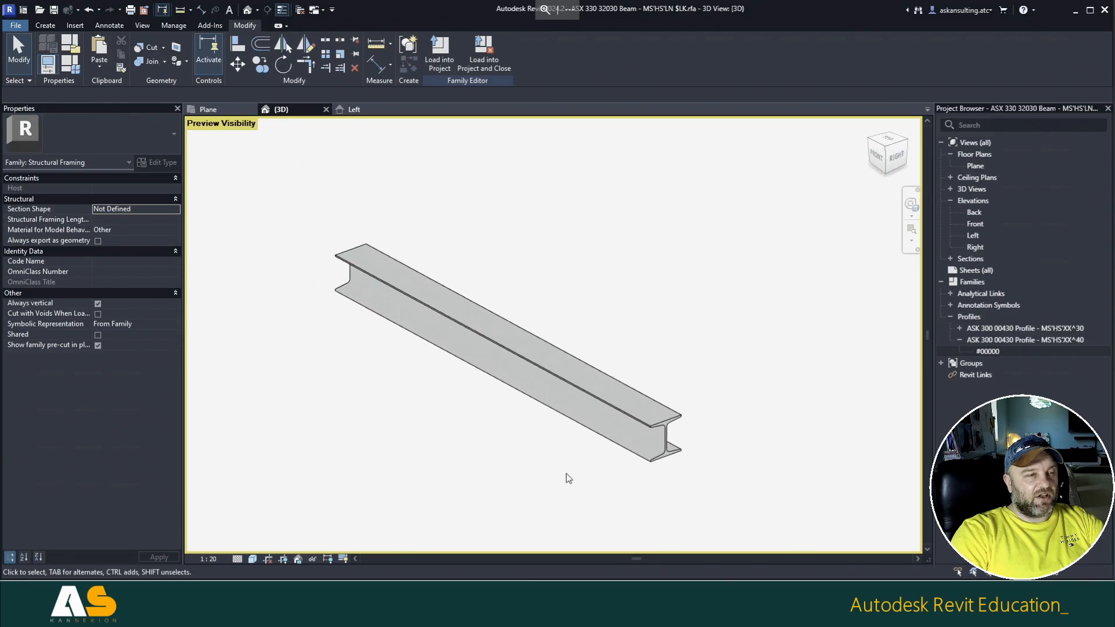
Step: Examine the beam in the {3D} view at Medium, Coarse and Fine detail, and turn Preview Visibility off
click(238, 559)
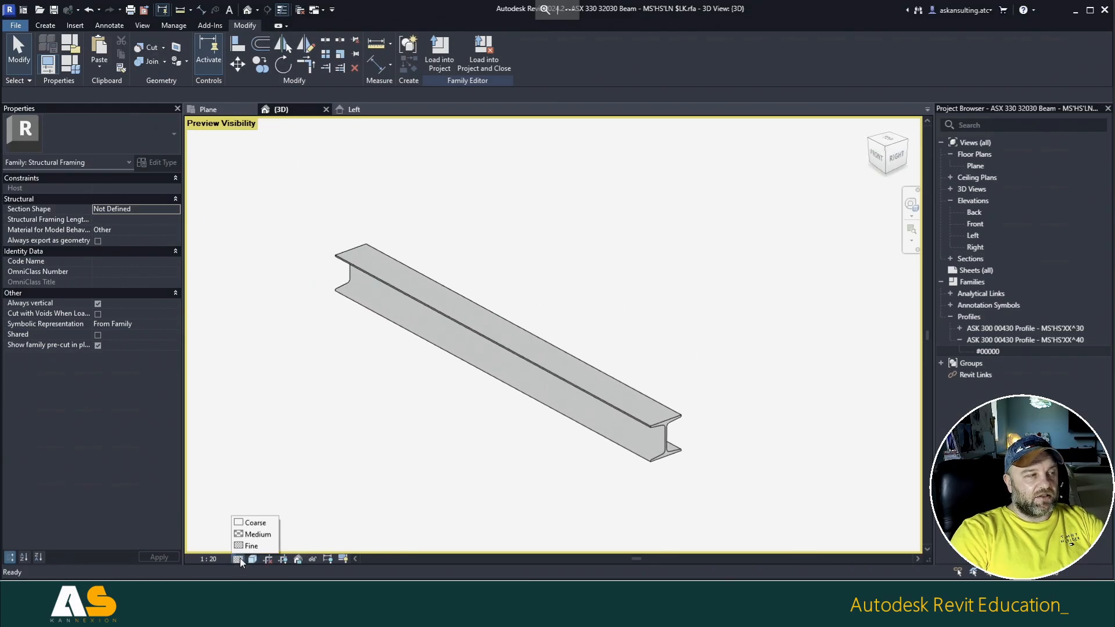
click(250, 536)
scroll(662, 469, up, 2)
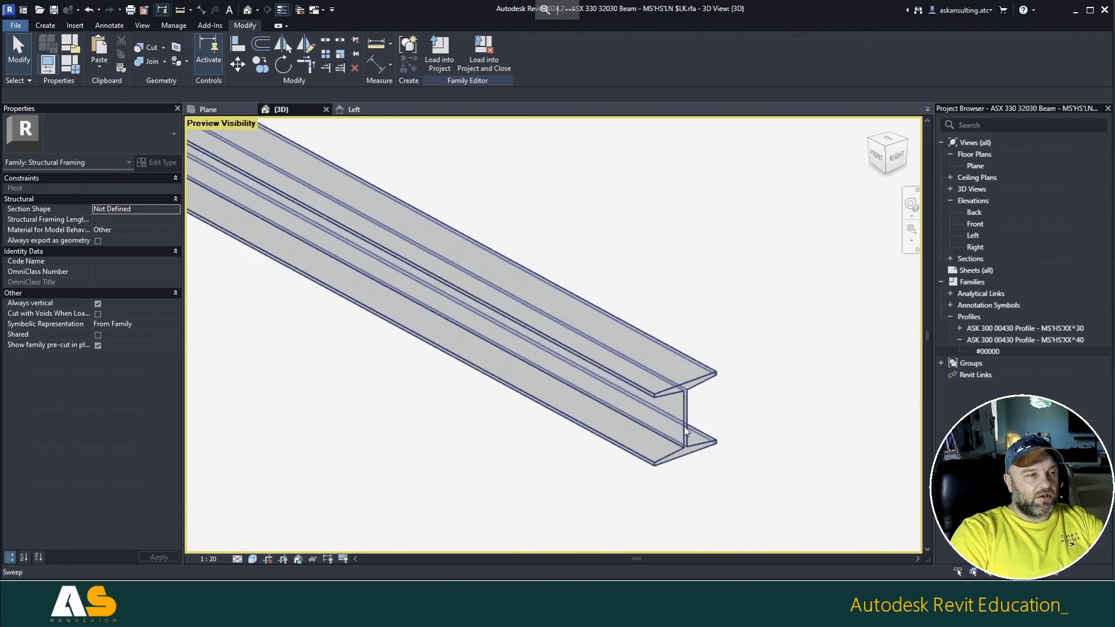
click(240, 559)
click(253, 526)
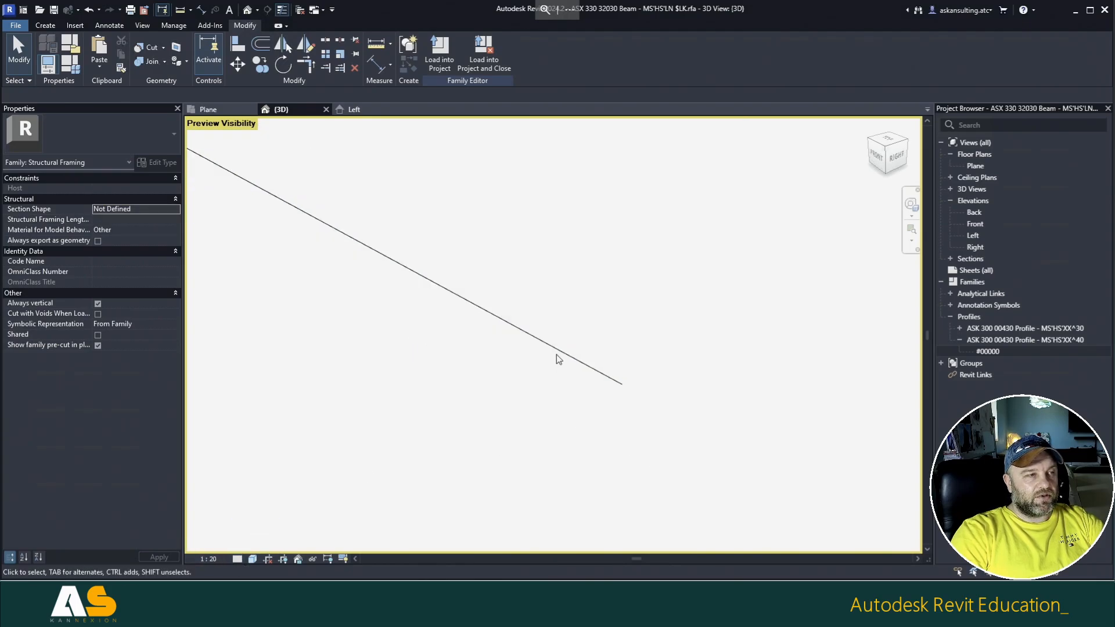
click(560, 354)
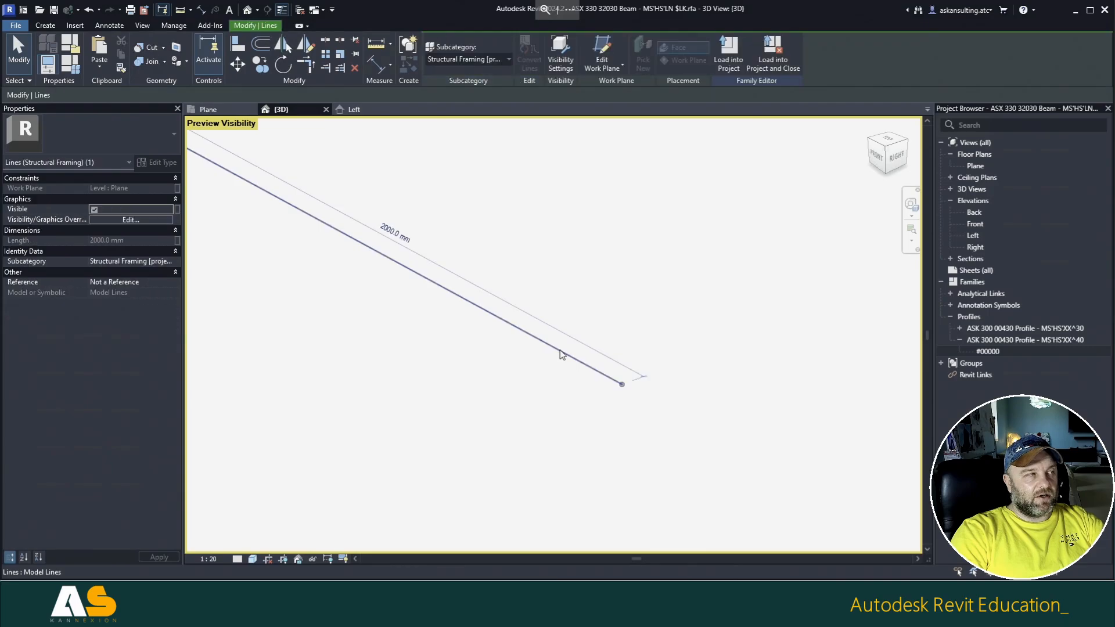
key(Escape)
click(237, 560)
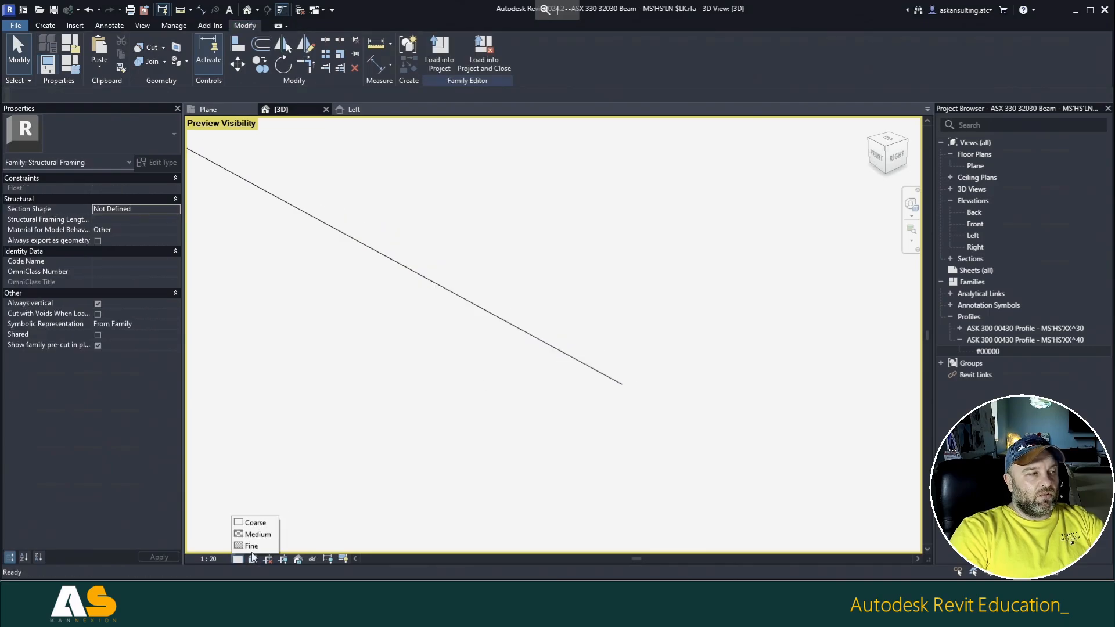
click(252, 546)
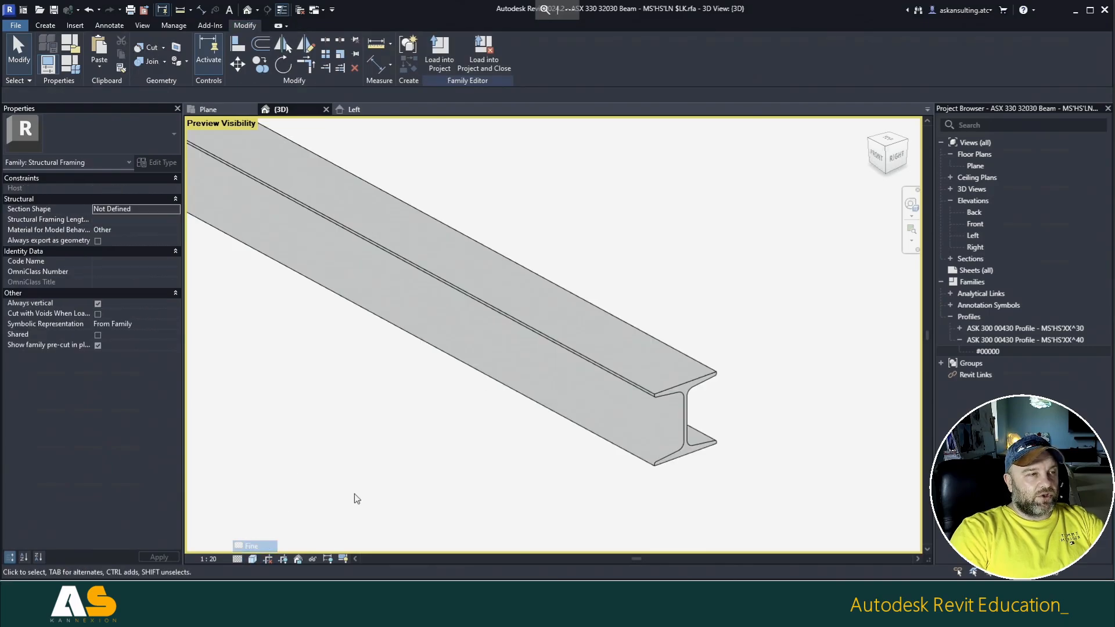
click(341, 559)
click(374, 526)
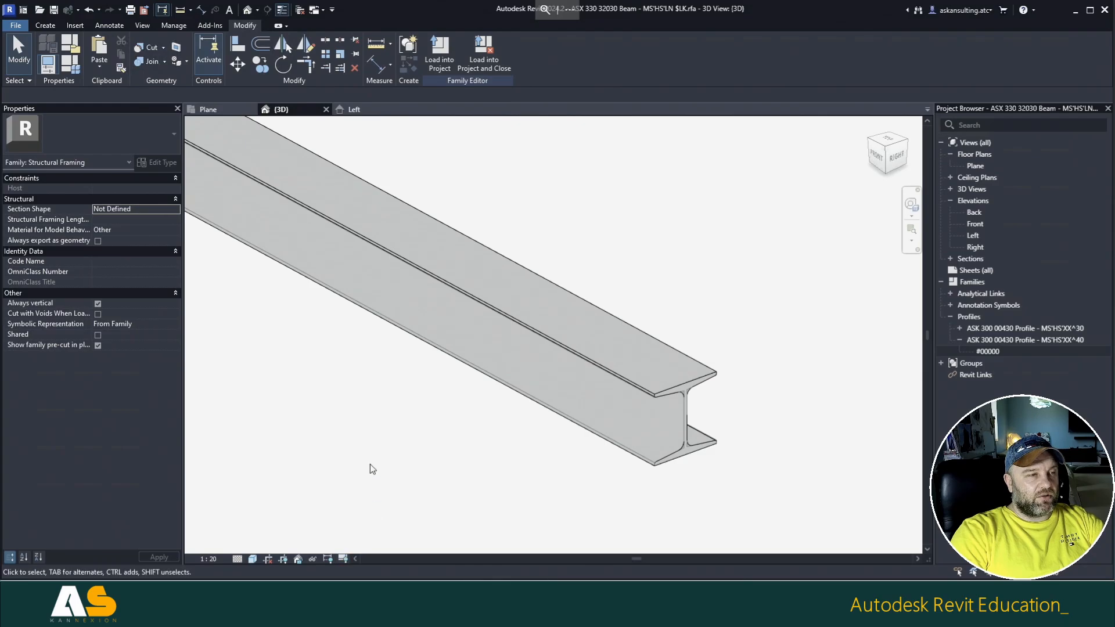
scroll(530, 484, down, 2)
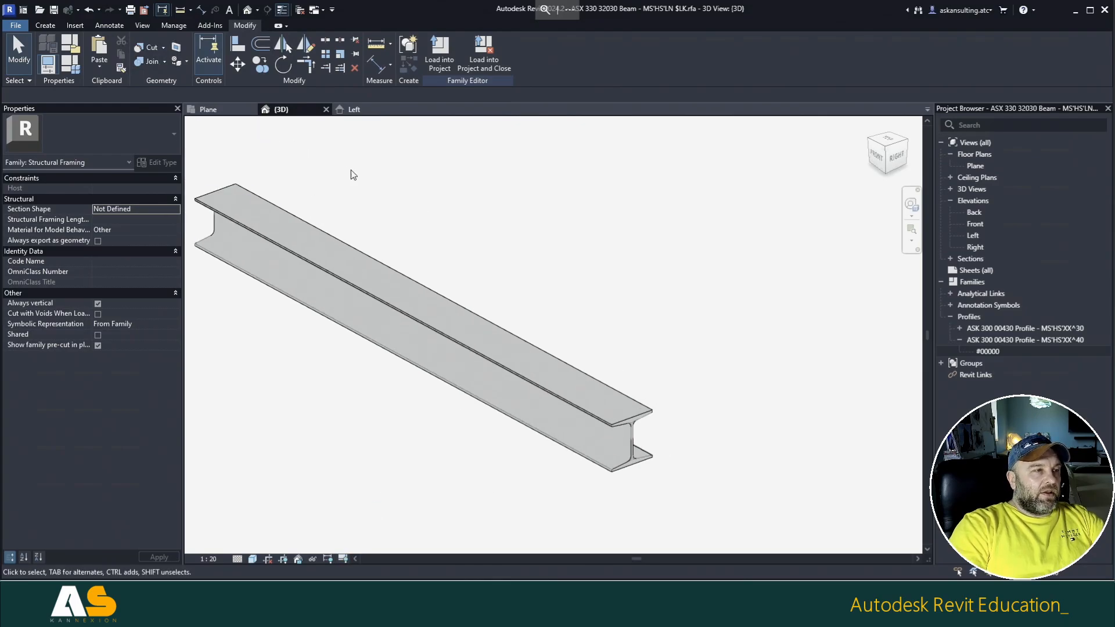
shift+middle_drag(555, 242, 619, 294)
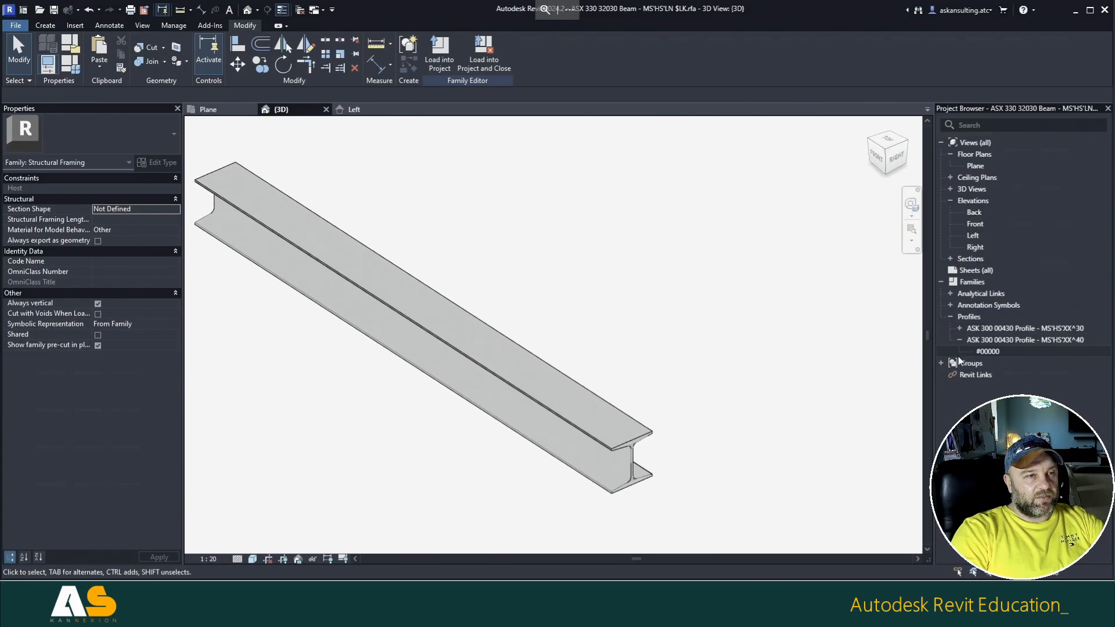
Step: Check the profile and annotation symbol families loaded in the beam family
click(960, 340)
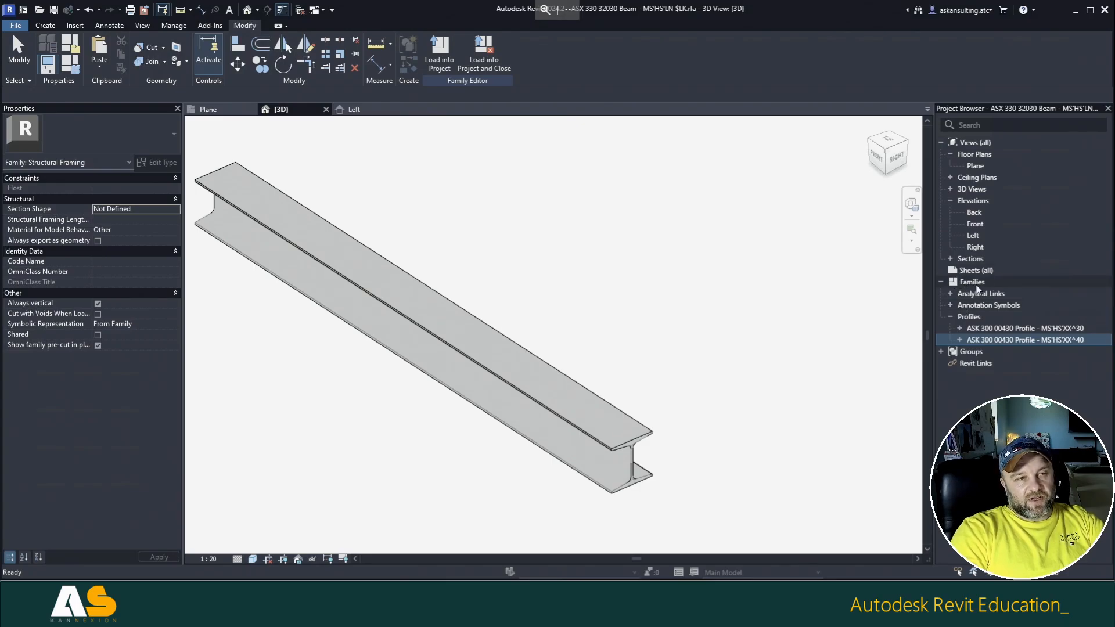
click(960, 340)
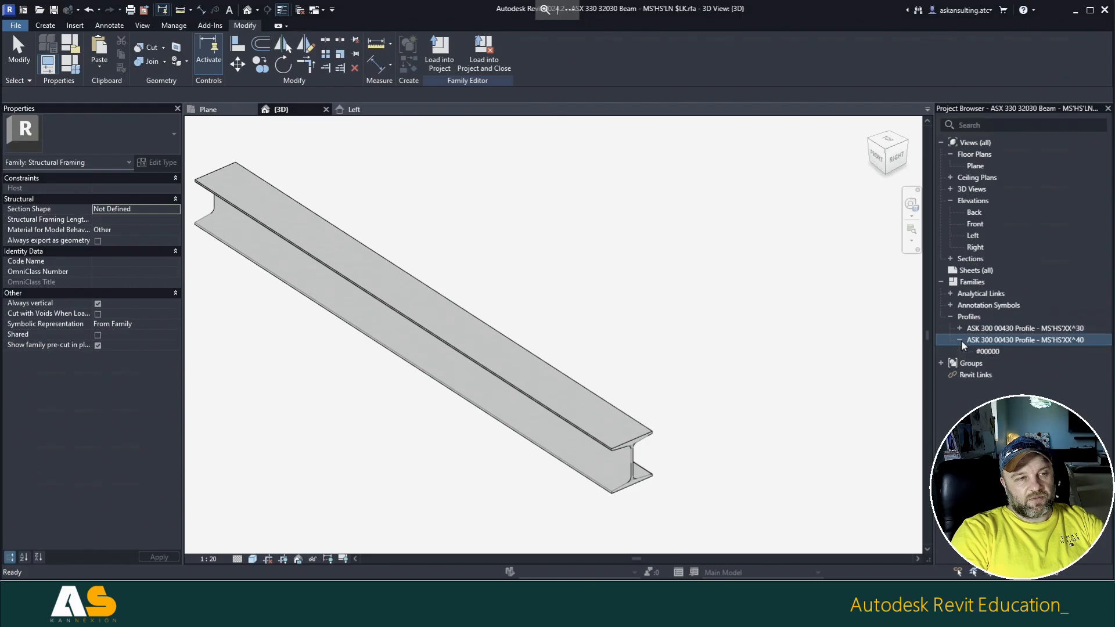
click(961, 340)
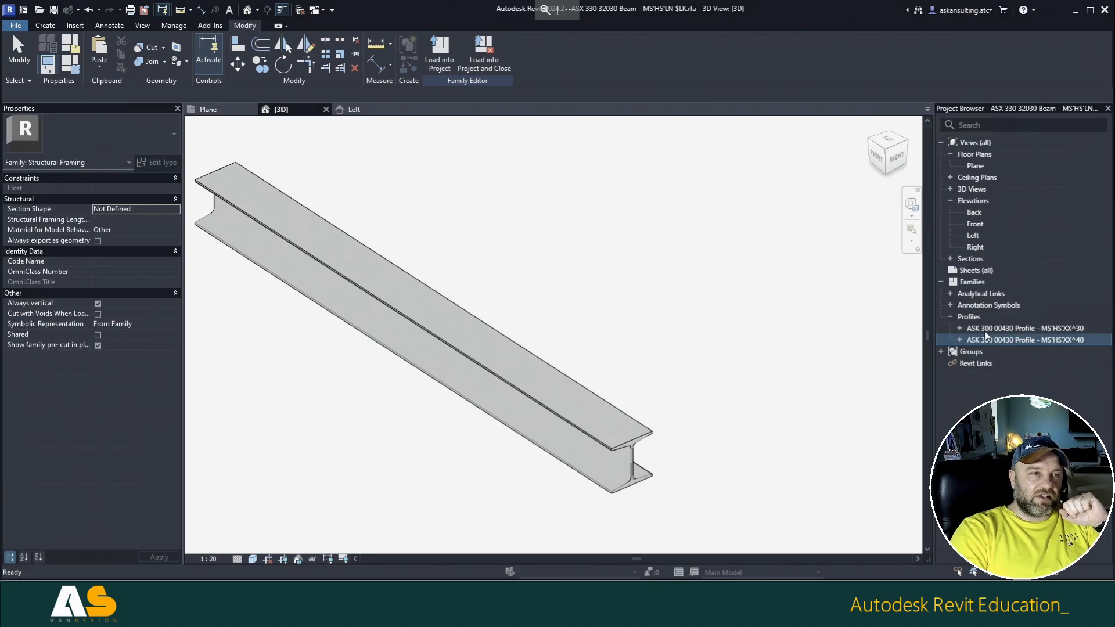
click(951, 305)
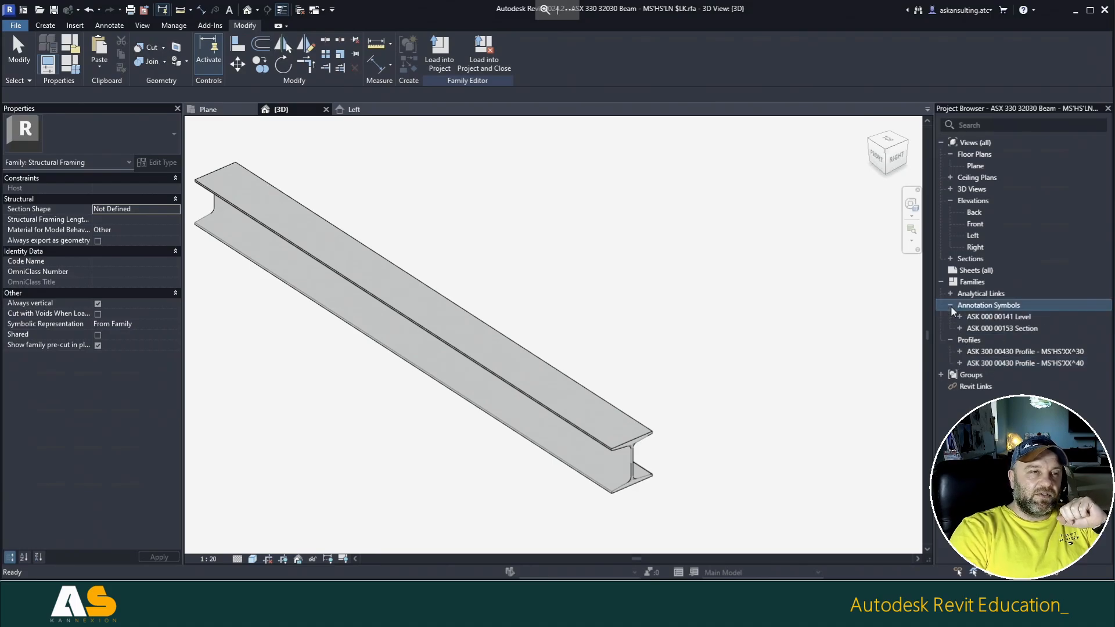
click(950, 305)
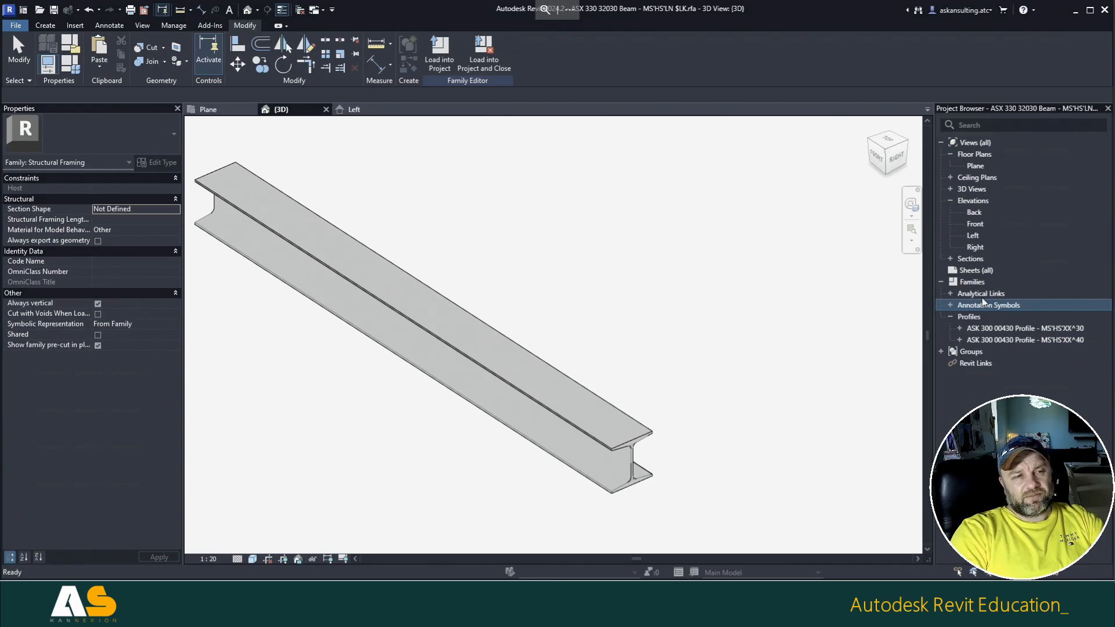
Step: Open the Preview 3D view and change its visual style so the beam displays with solid grey surfaces
click(950, 189)
double_click(987, 201)
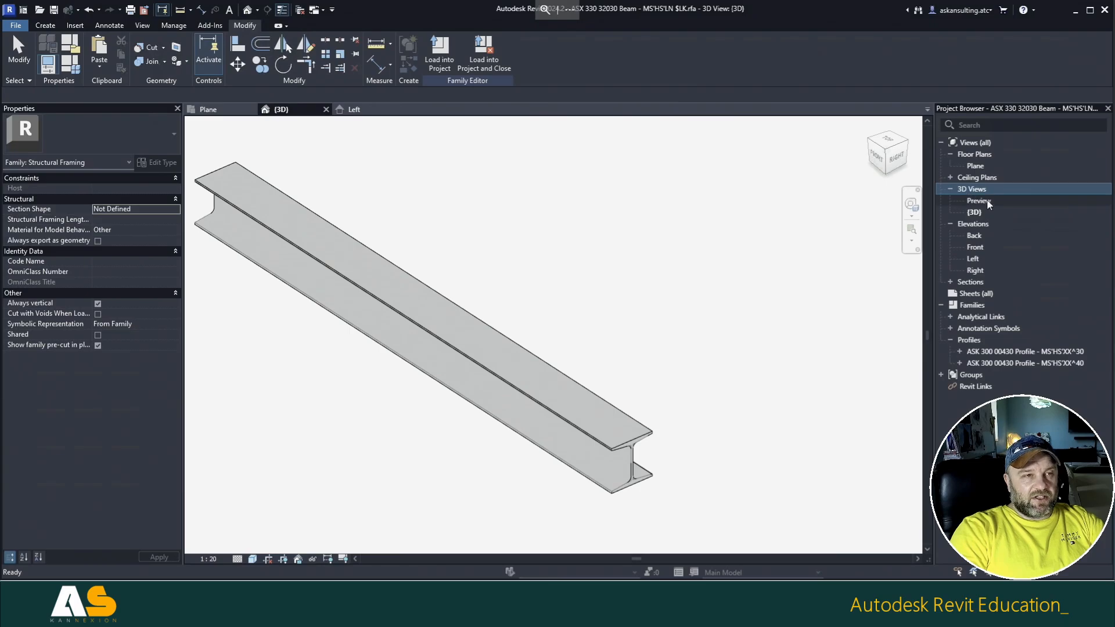
click(951, 189)
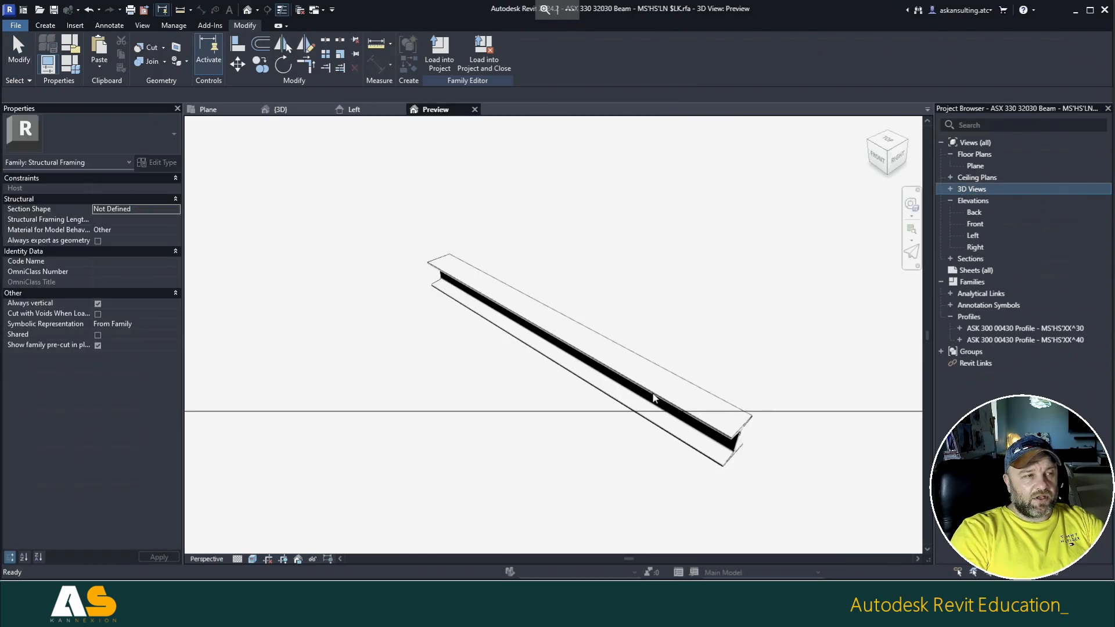
click(252, 558)
click(269, 534)
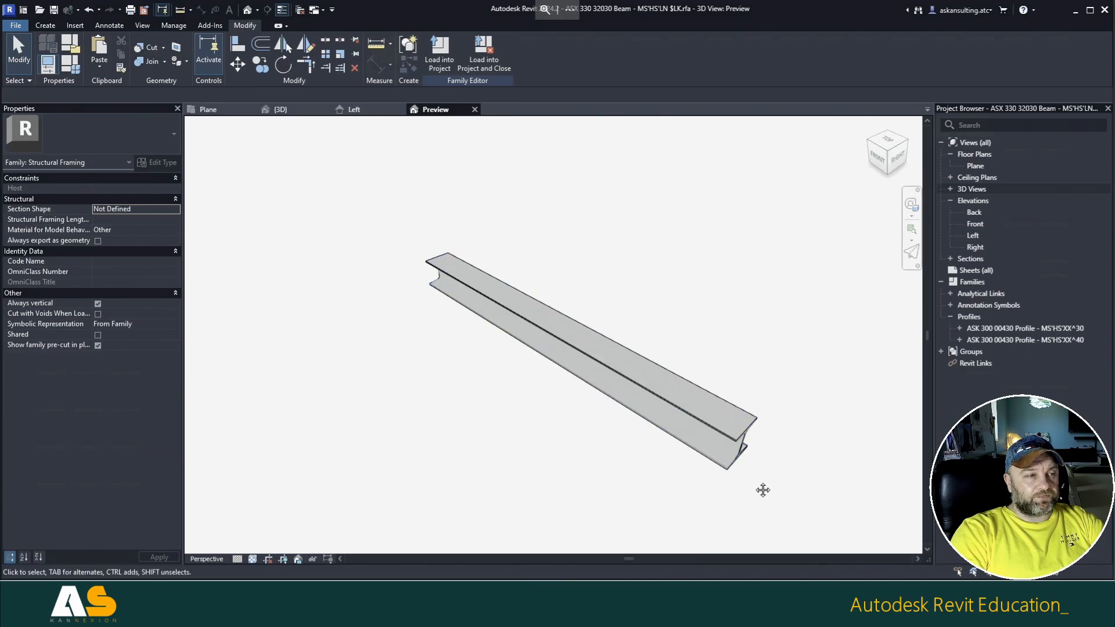
Step: Frame the beam's near end closely in the Preview view and set the current view as home
scroll(620, 423, up, 2)
scroll(587, 378, up, 4)
scroll(588, 378, up, 3)
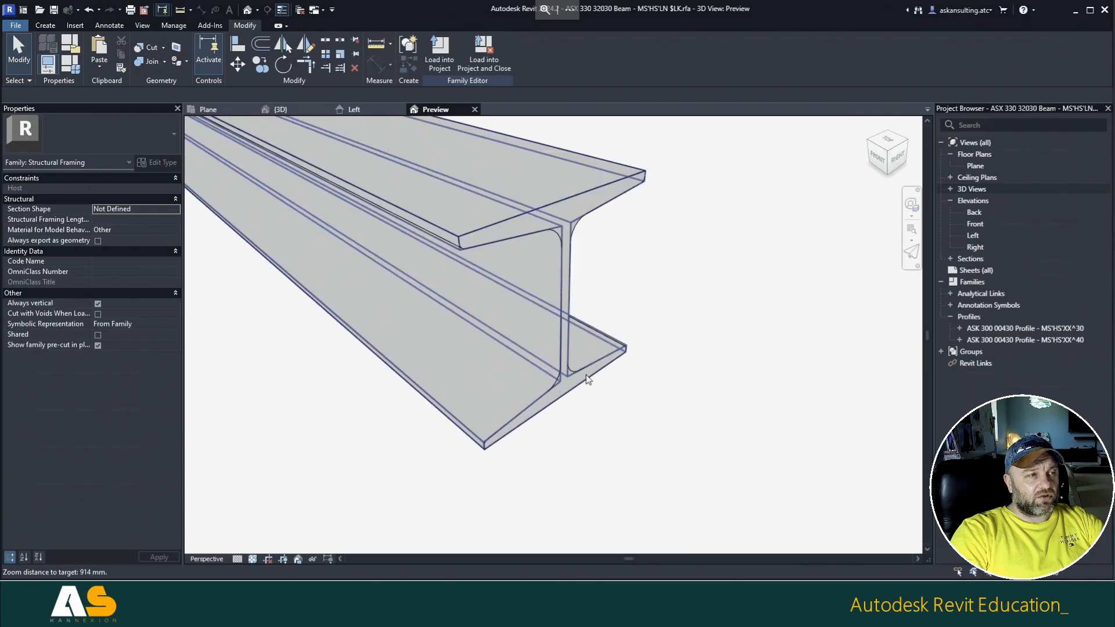
scroll(639, 374, up, 3)
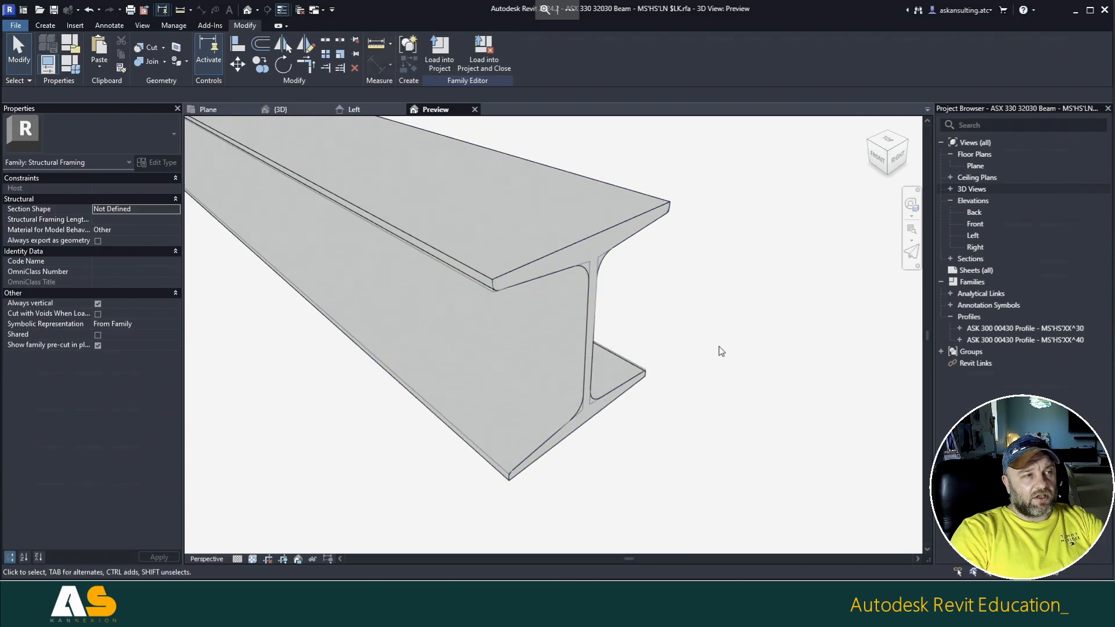
middle_drag(720, 348, 710, 347)
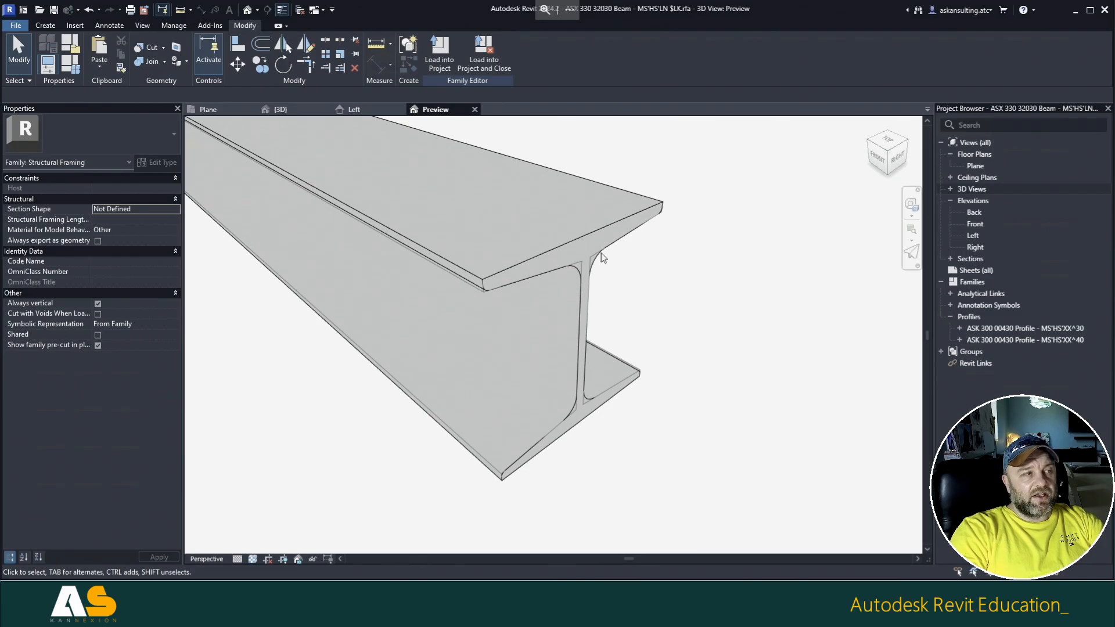
right_click(889, 152)
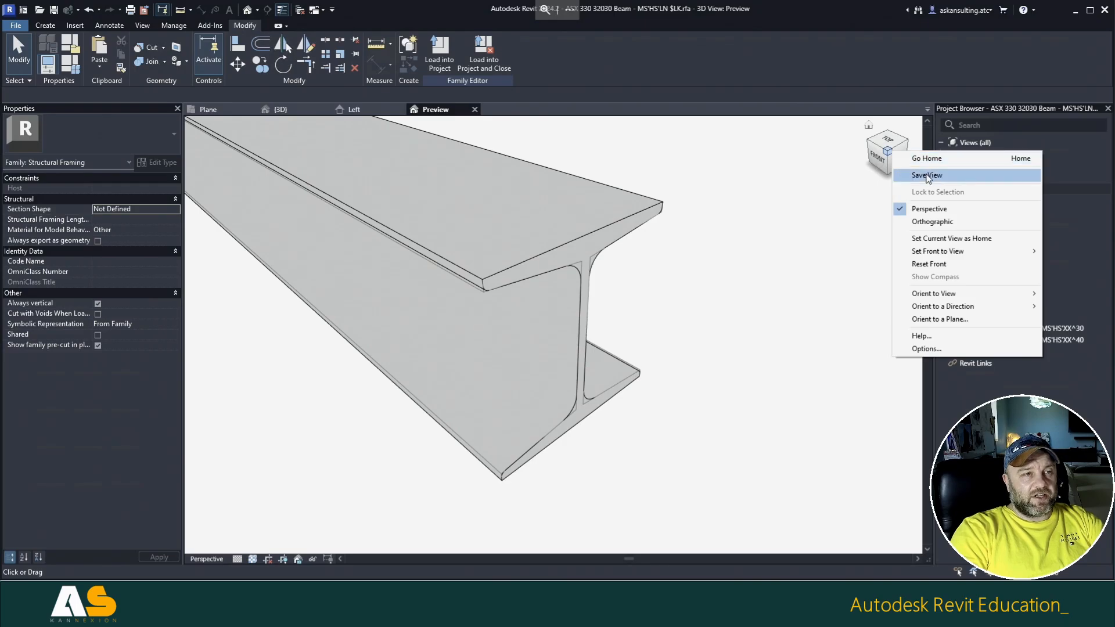
right_click(901, 149)
right_click(898, 145)
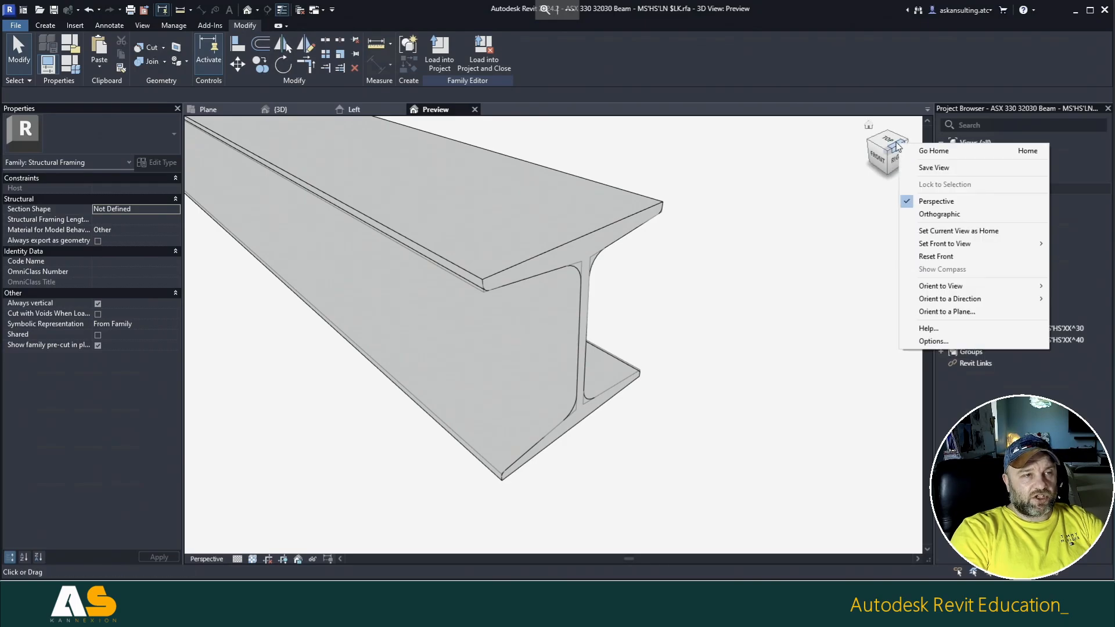
click(936, 231)
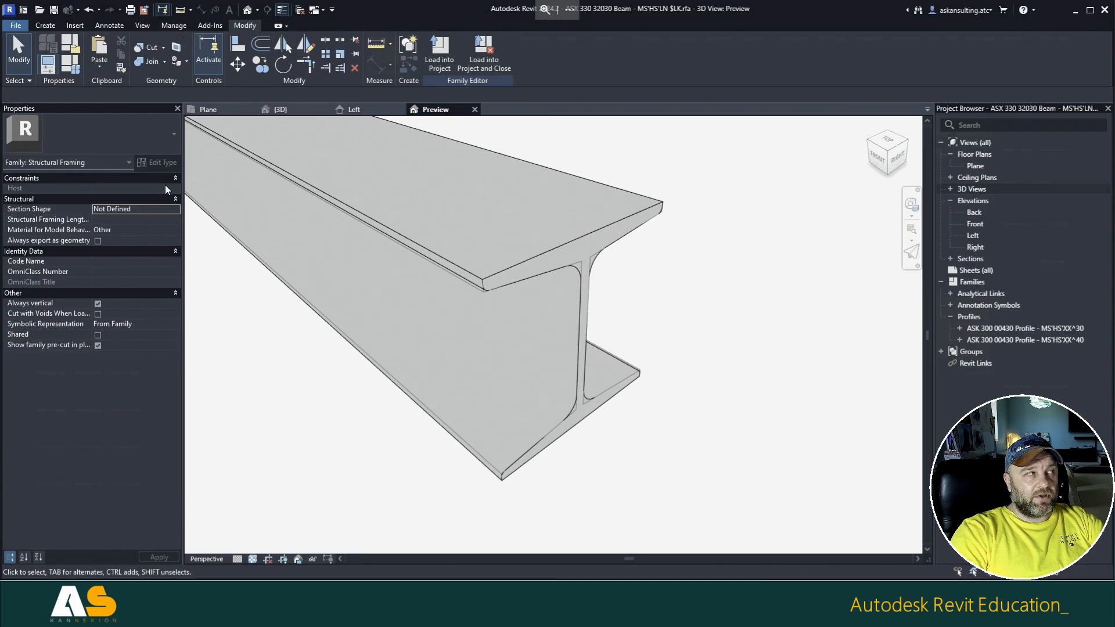
Step: Delete the Analytical Panels material from the project materials, keeping only ASK 300 32000 Beam
click(185, 23)
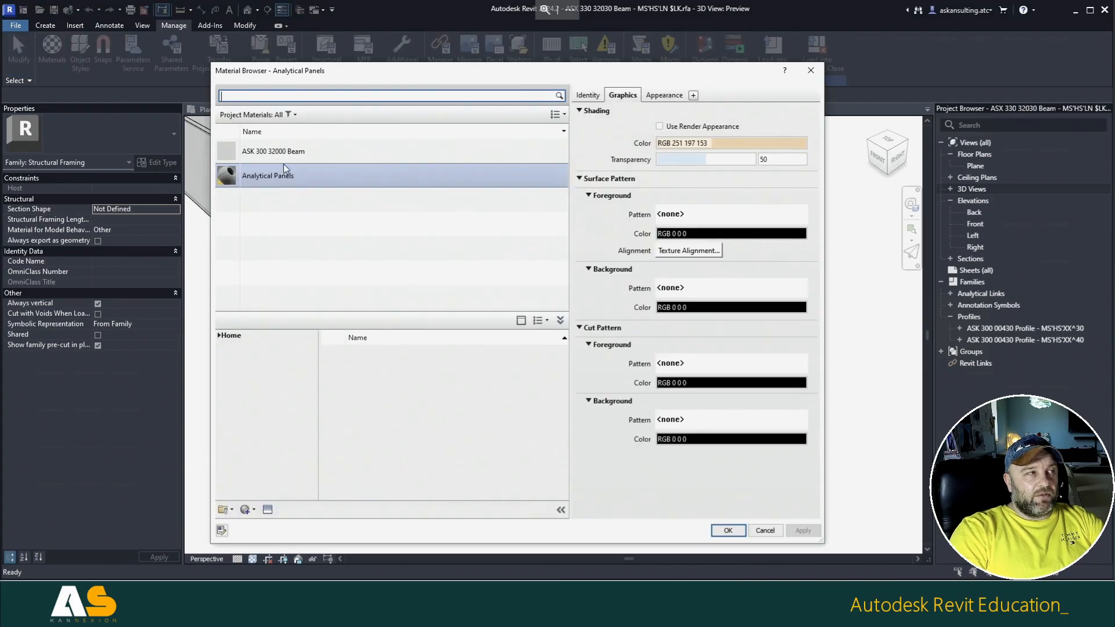
click(288, 153)
click(281, 180)
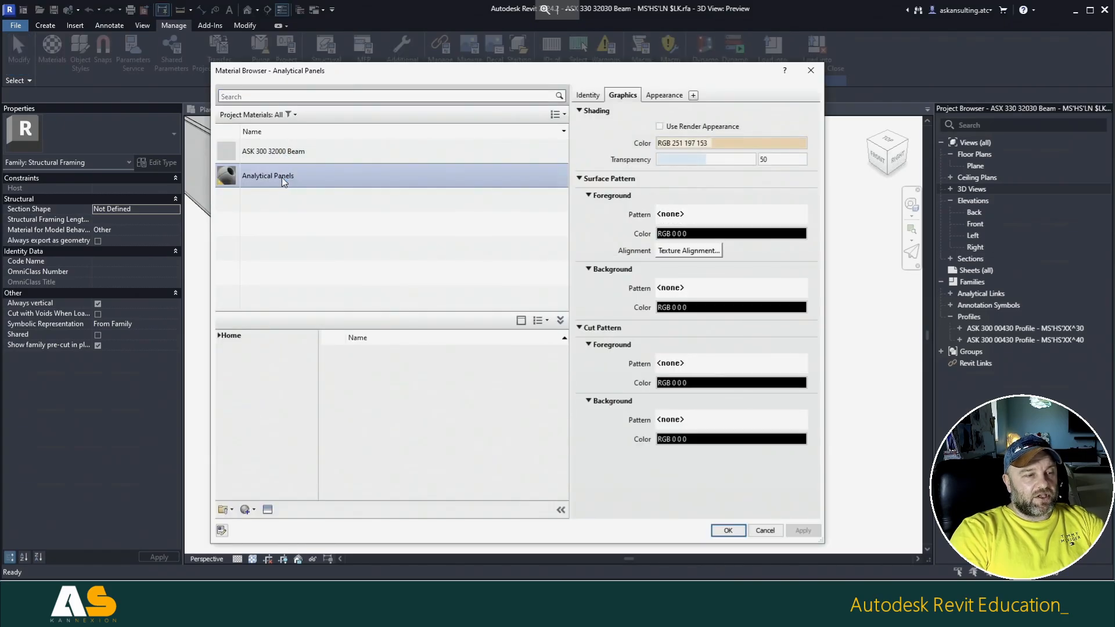
key(Delete)
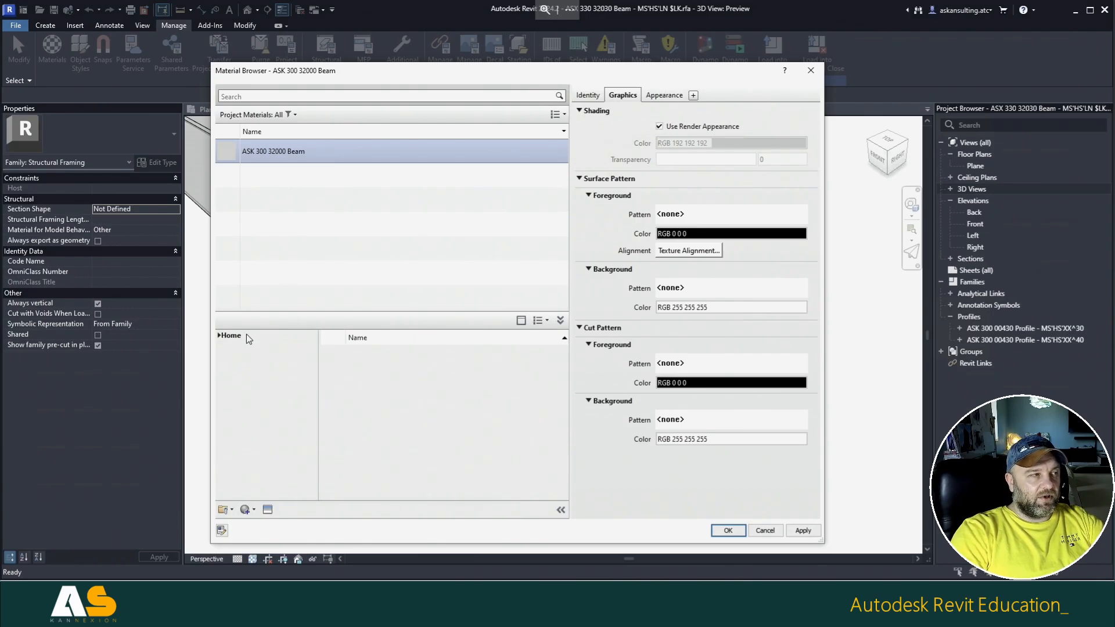
Step: Browse the LIB folder of the ASK 2020 library for the ASK and UKR material library files without opening any of them
click(219, 336)
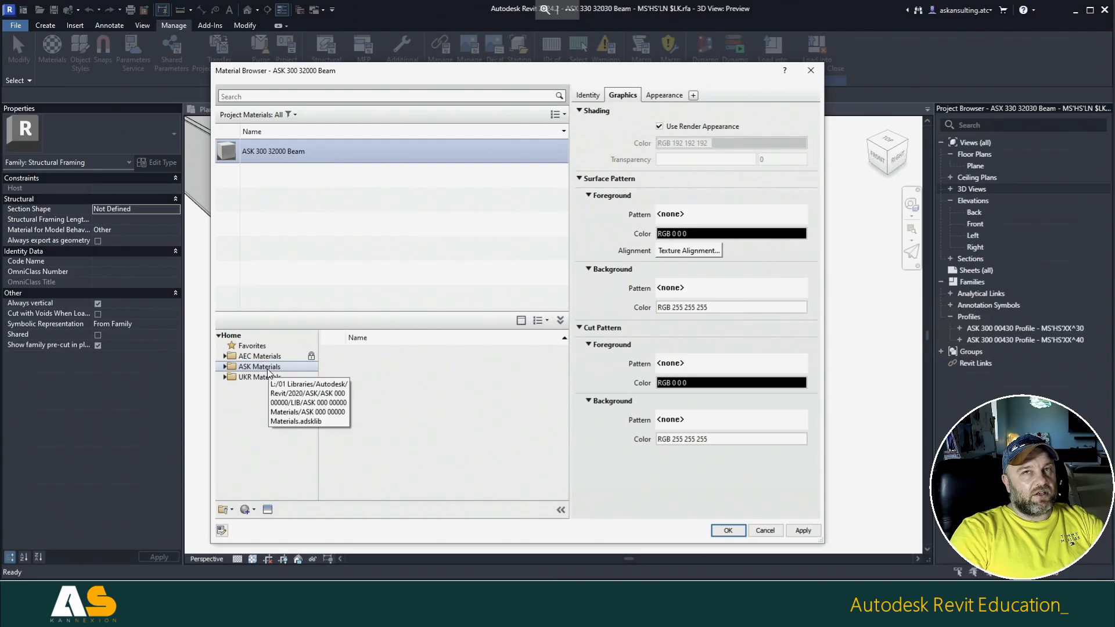
click(224, 509)
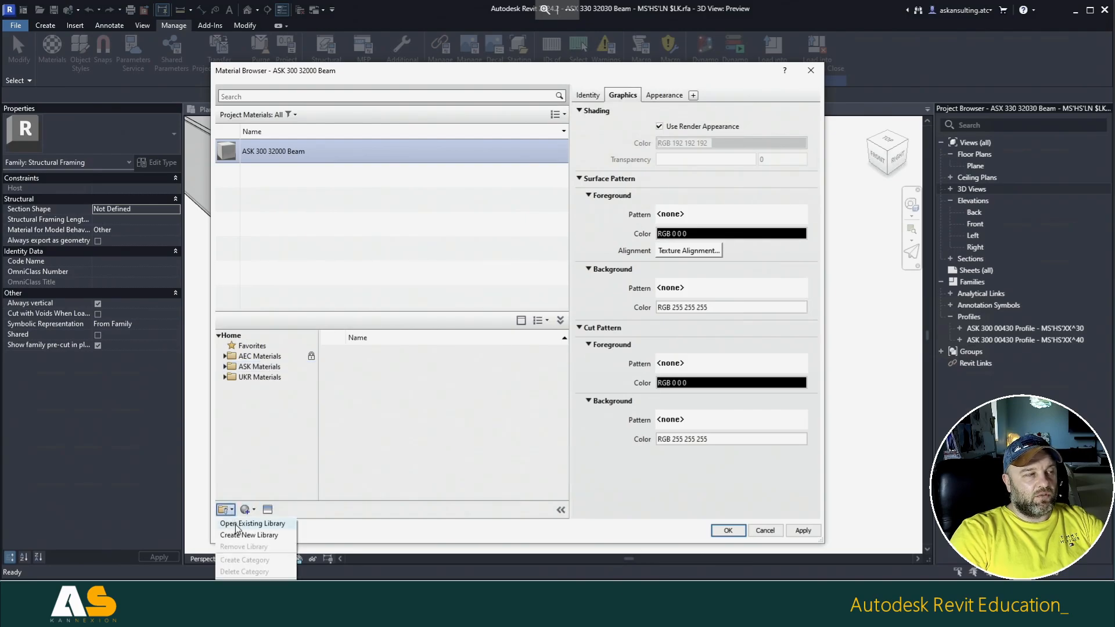
click(250, 524)
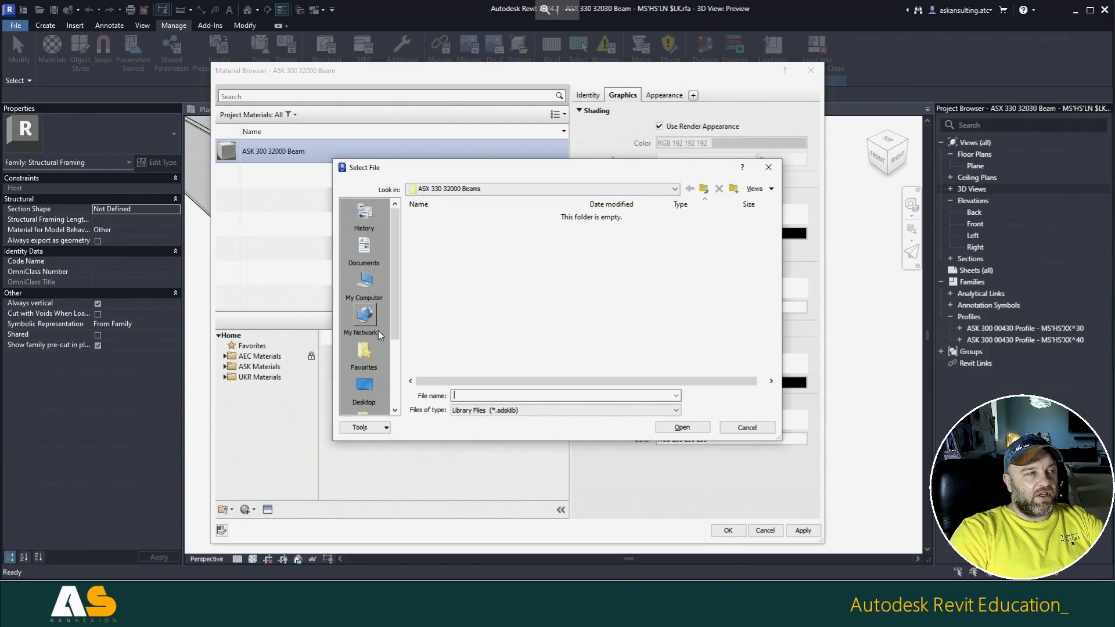
scroll(378, 330, down, 3)
click(364, 318)
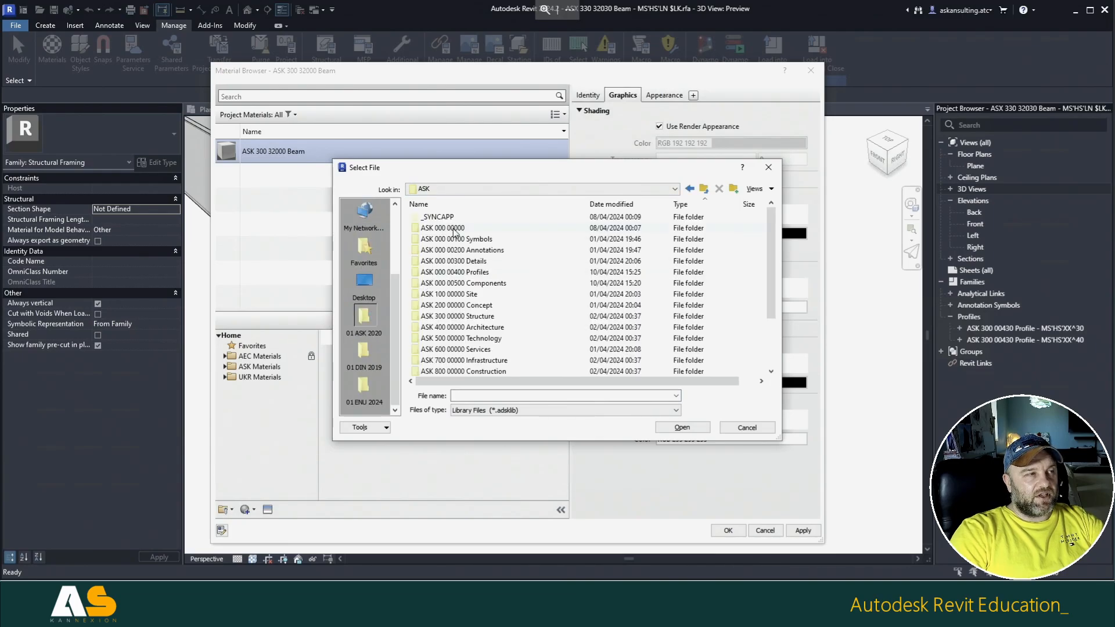
double_click(446, 228)
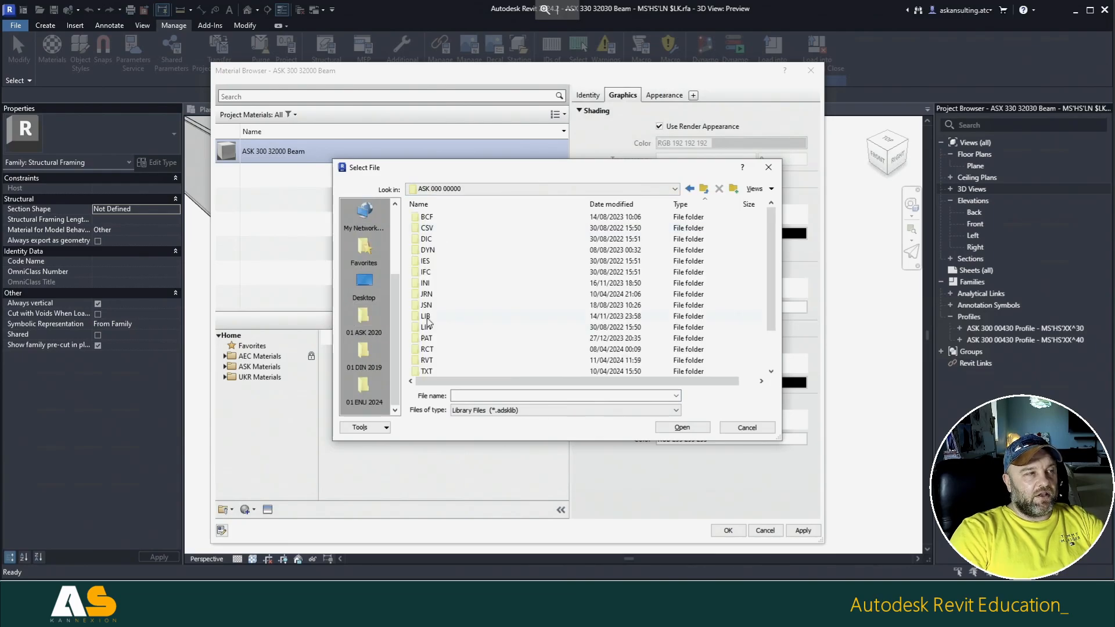
double_click(426, 317)
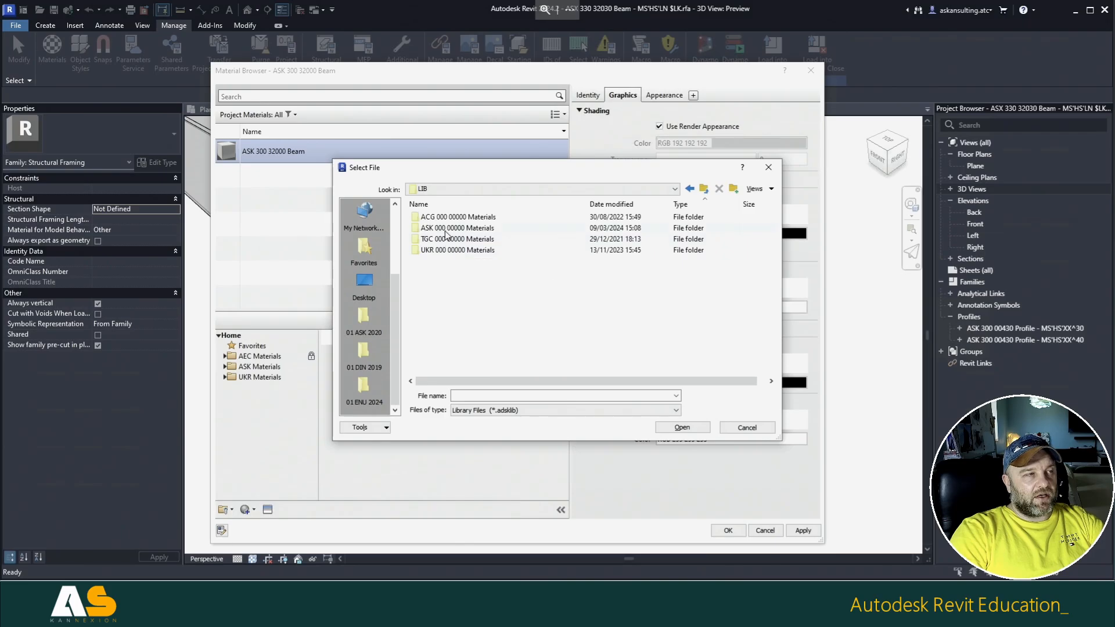
double_click(445, 229)
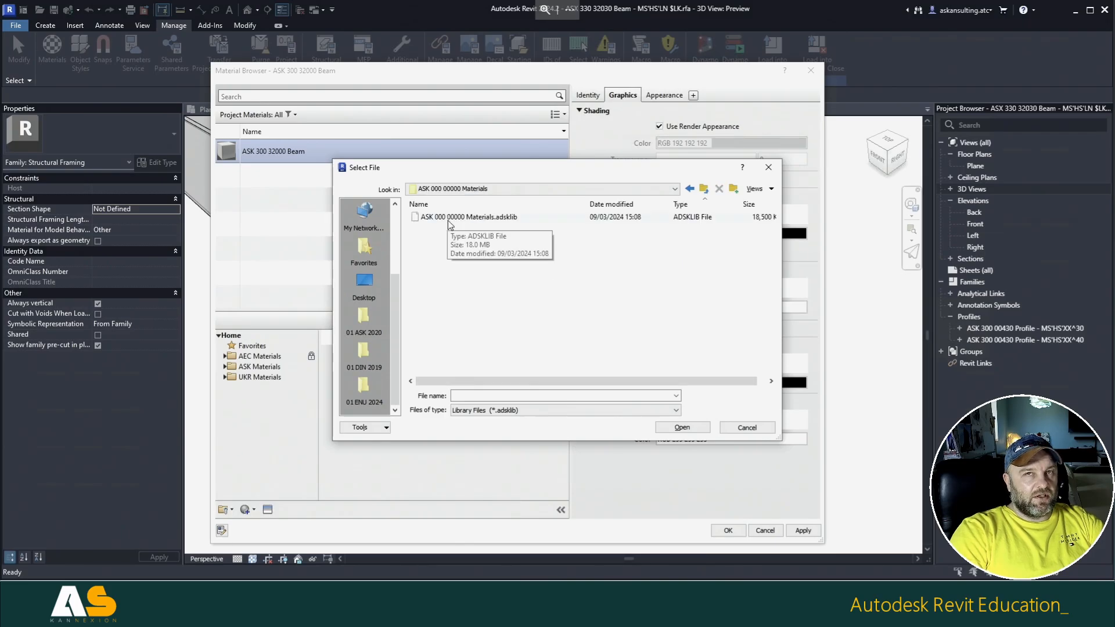
click(704, 189)
double_click(440, 250)
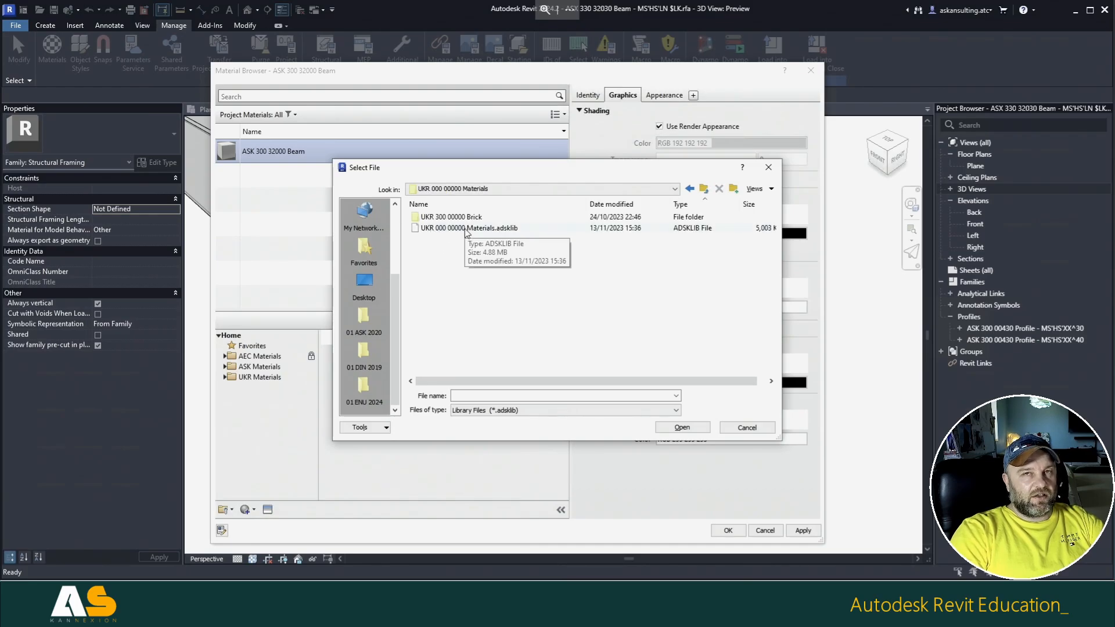
click(704, 190)
click(747, 427)
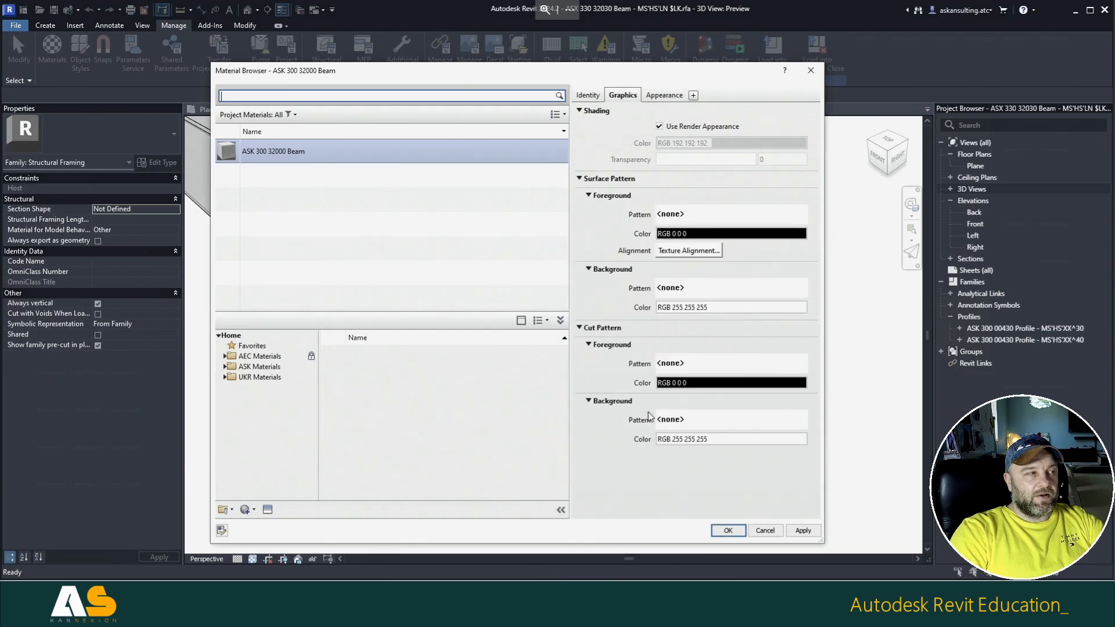
Step: Add ASK 300 32030 Beam - Steel to the project materials from the ASK 300 00000 Structure category of the ASK Materials library
click(225, 367)
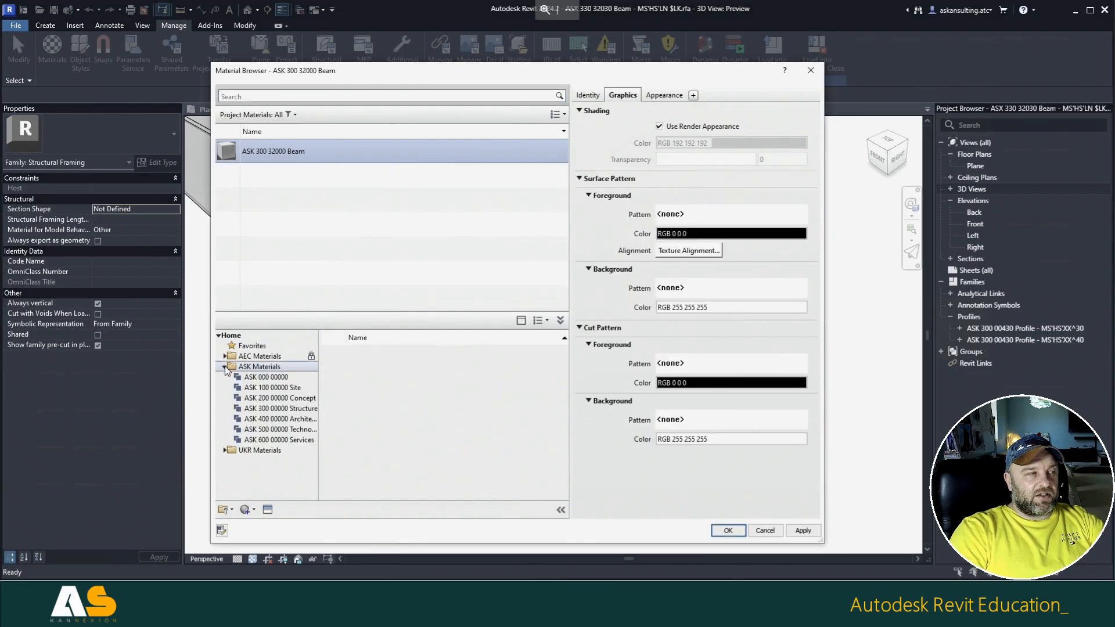
click(281, 409)
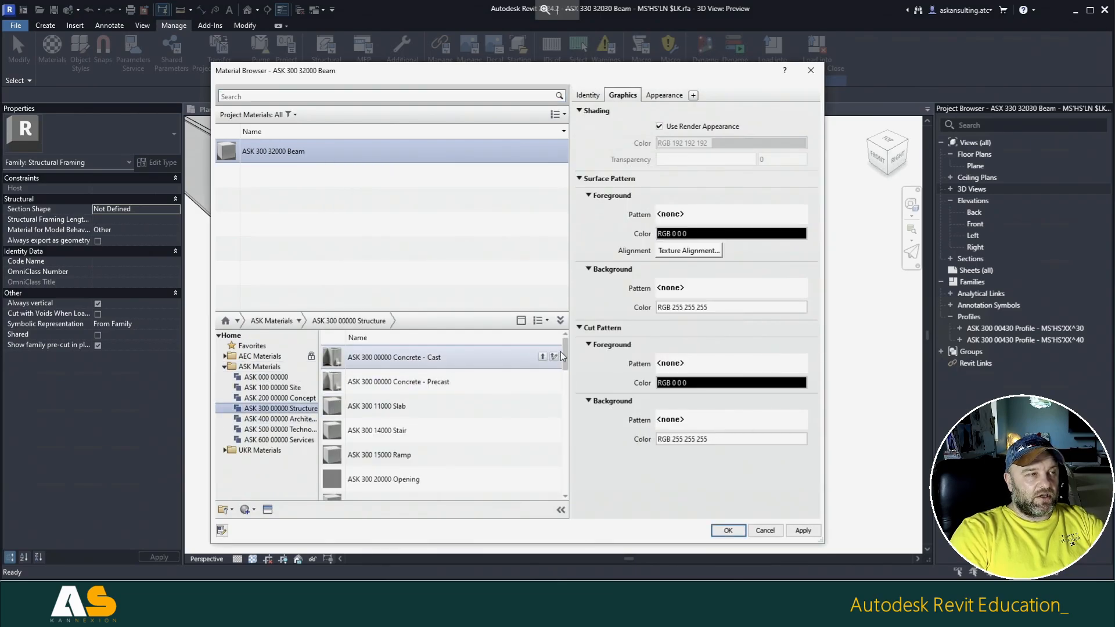
drag(564, 353, 555, 412)
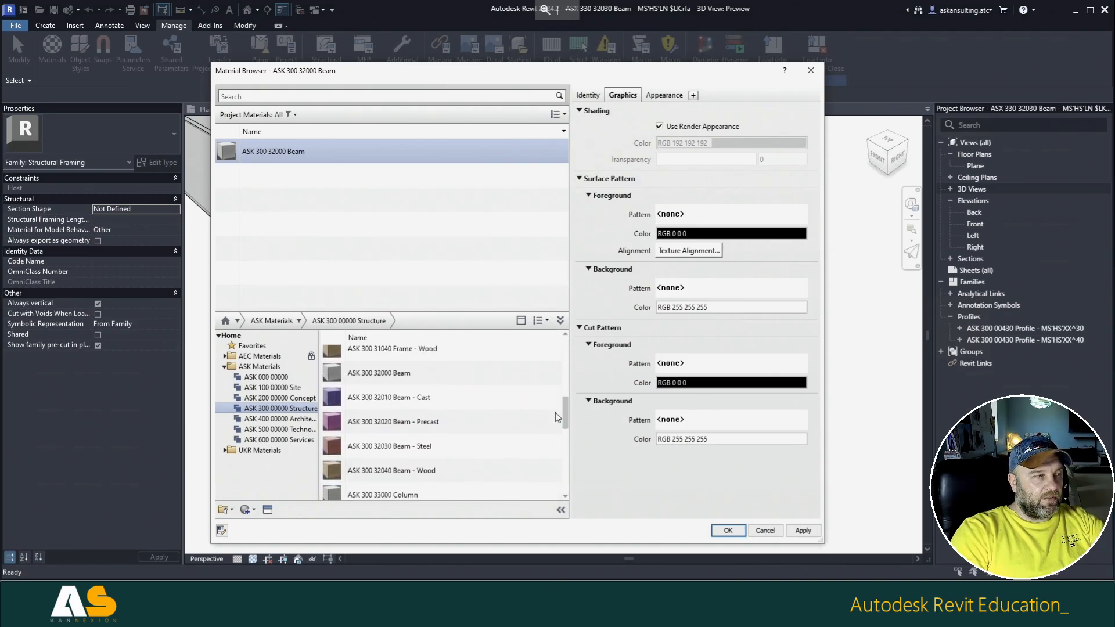
click(388, 450)
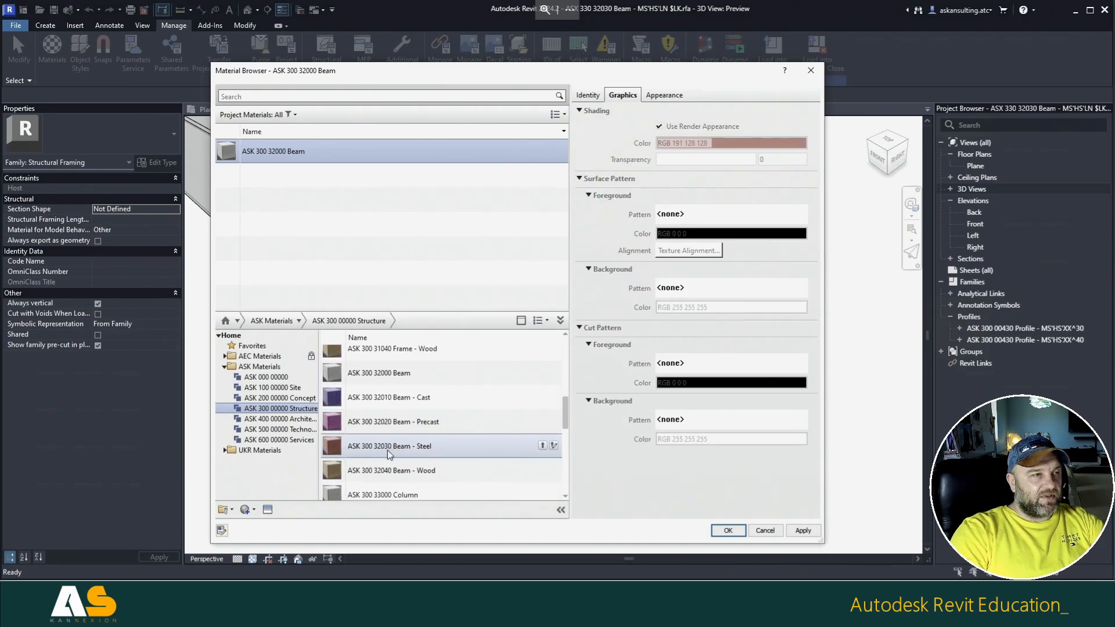
click(543, 446)
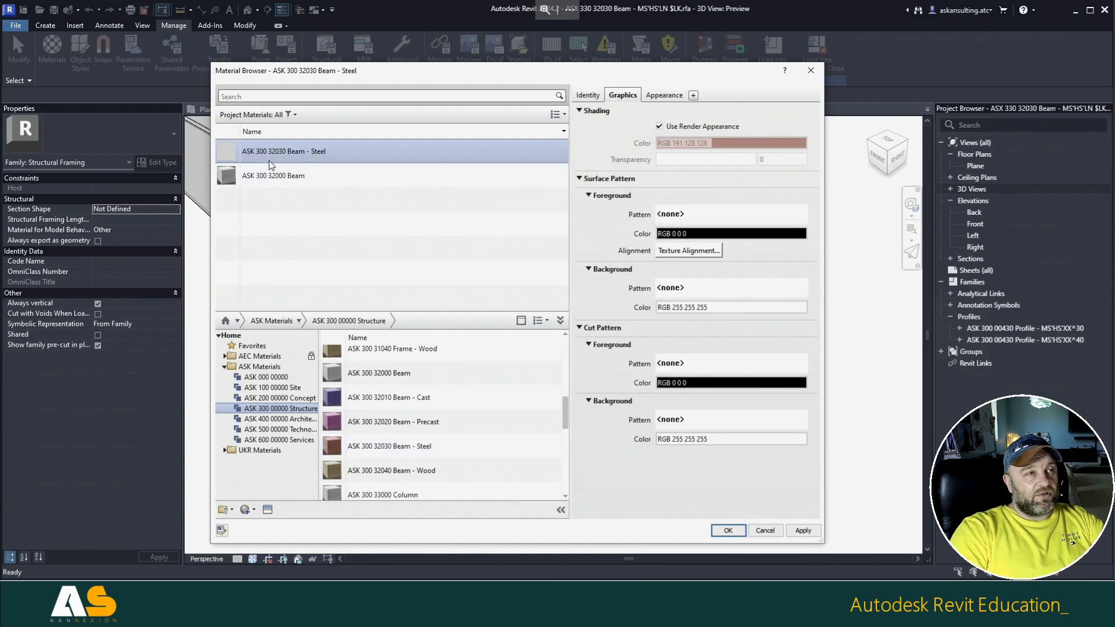
Step: Delete the ASK 300 32000 Beam material from the project and accept the material changes
click(268, 181)
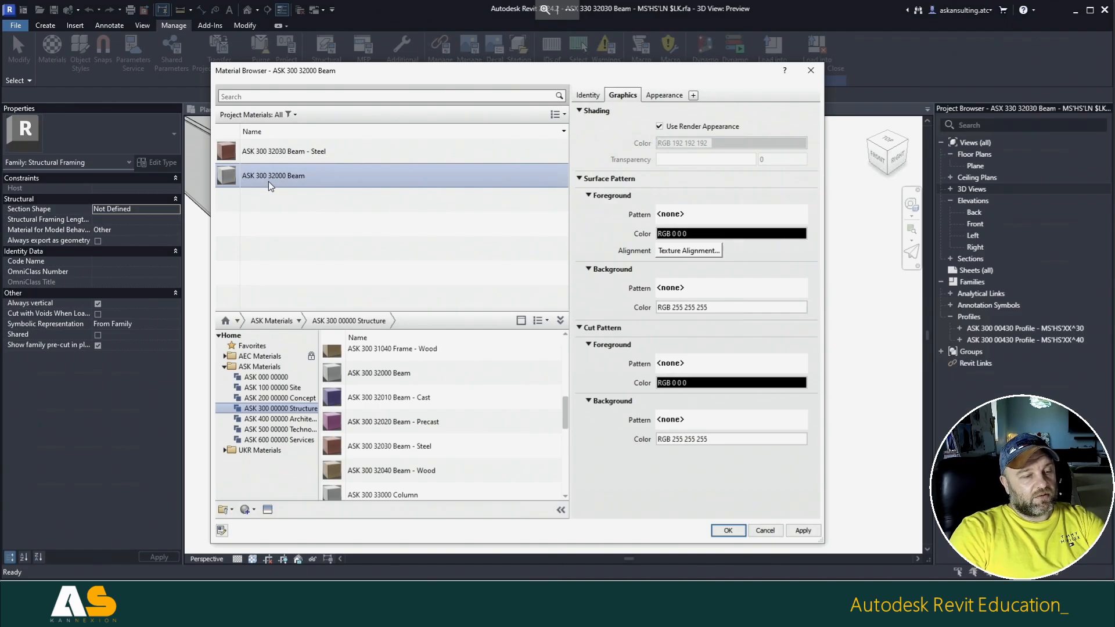
key(Delete)
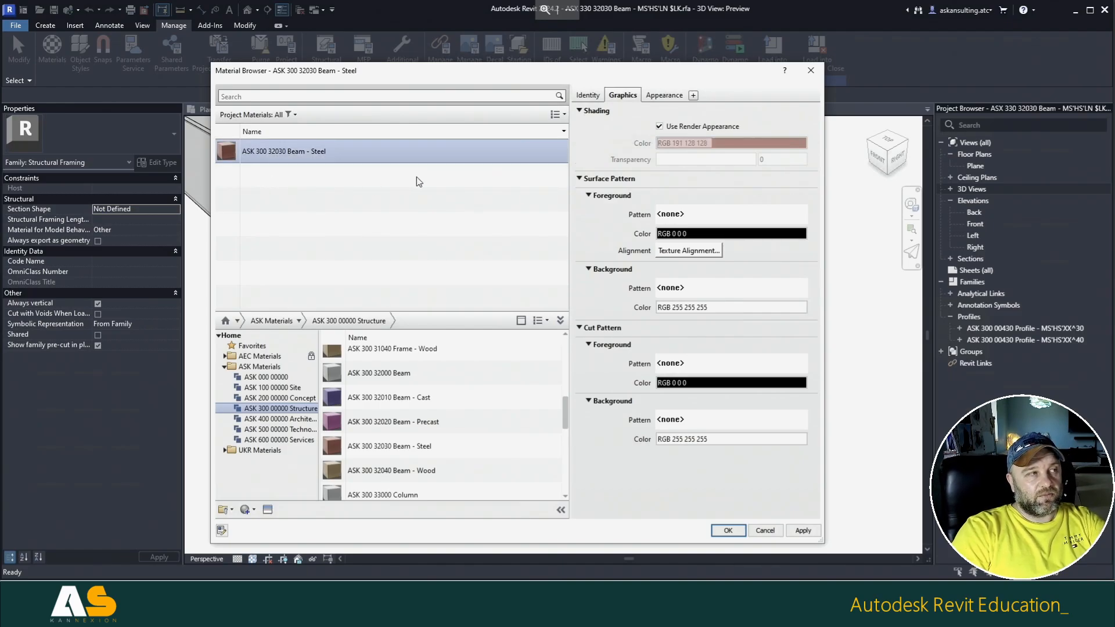
click(720, 530)
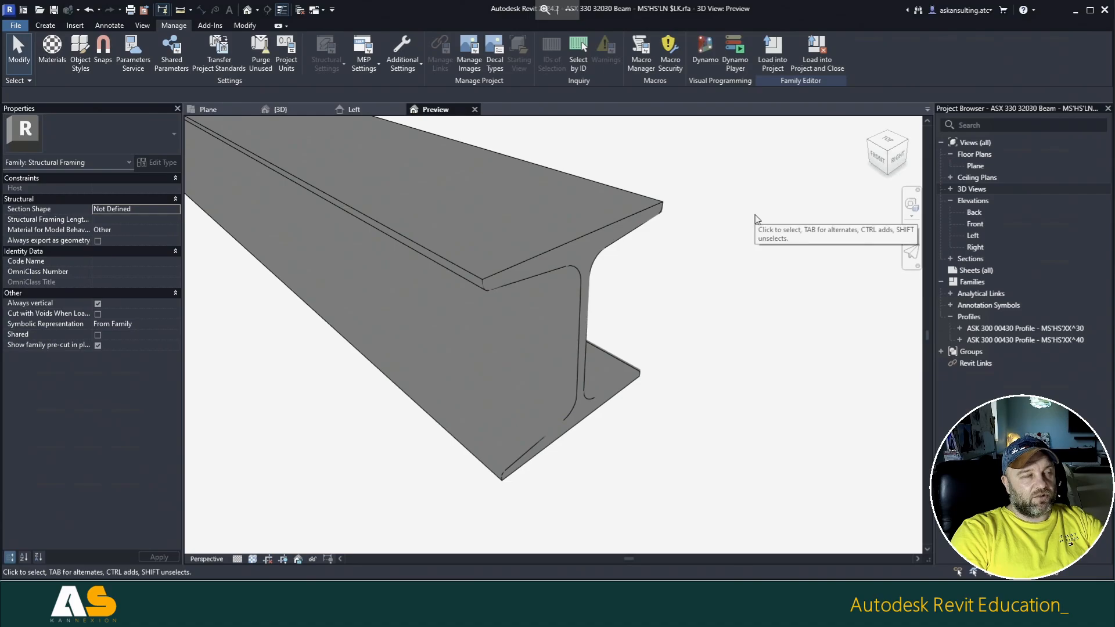
Step: Assign the ASK 300 32030 Beam - Steel material to the Structural Framing category in Object Styles
click(80, 51)
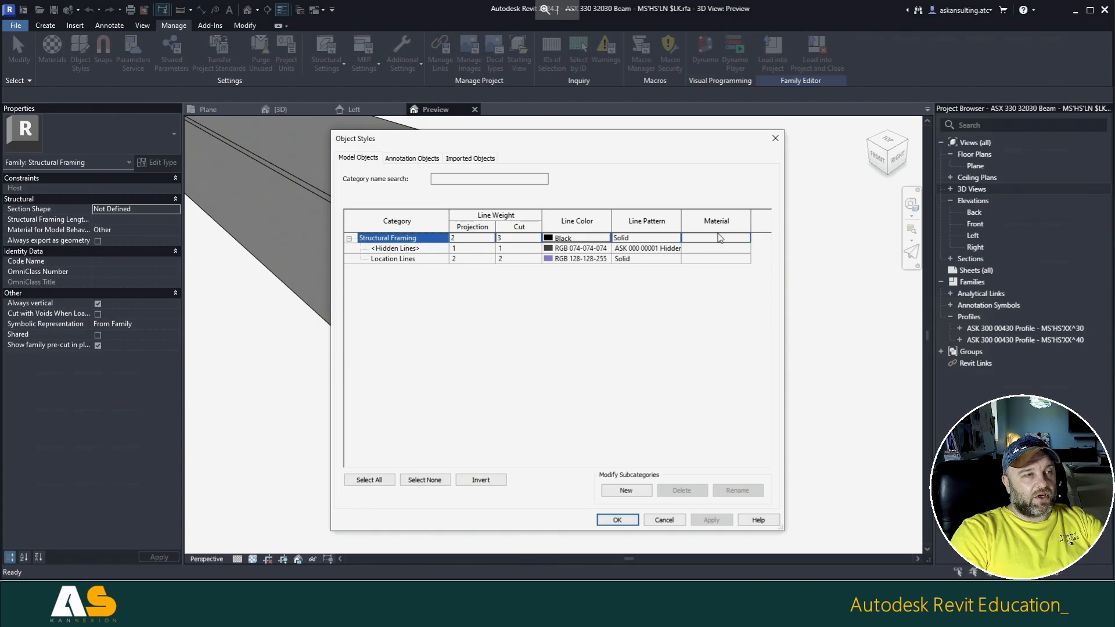
click(752, 238)
click(753, 239)
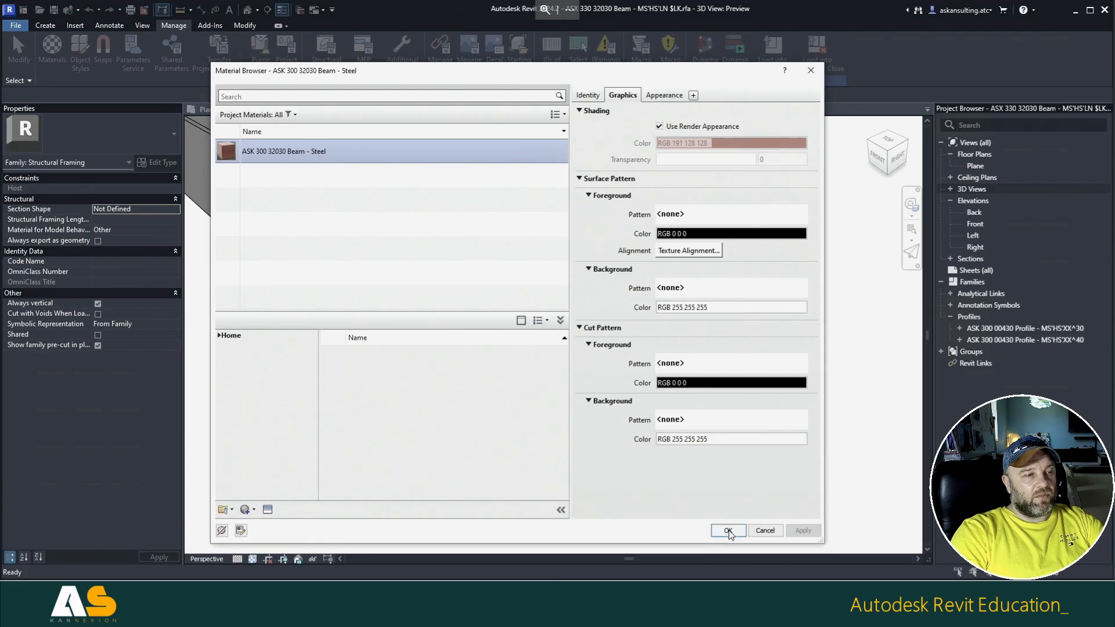
click(728, 530)
click(617, 524)
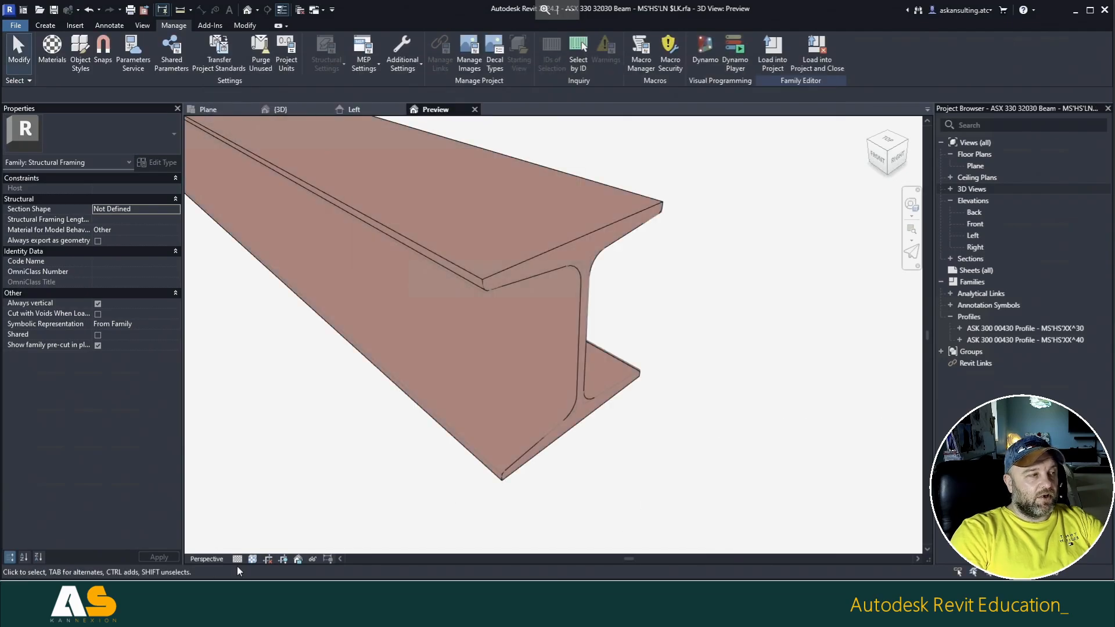
Step: Compare the Shaded and Consistent Colors visual styles in the Preview view and leave it set to Shaded
click(253, 559)
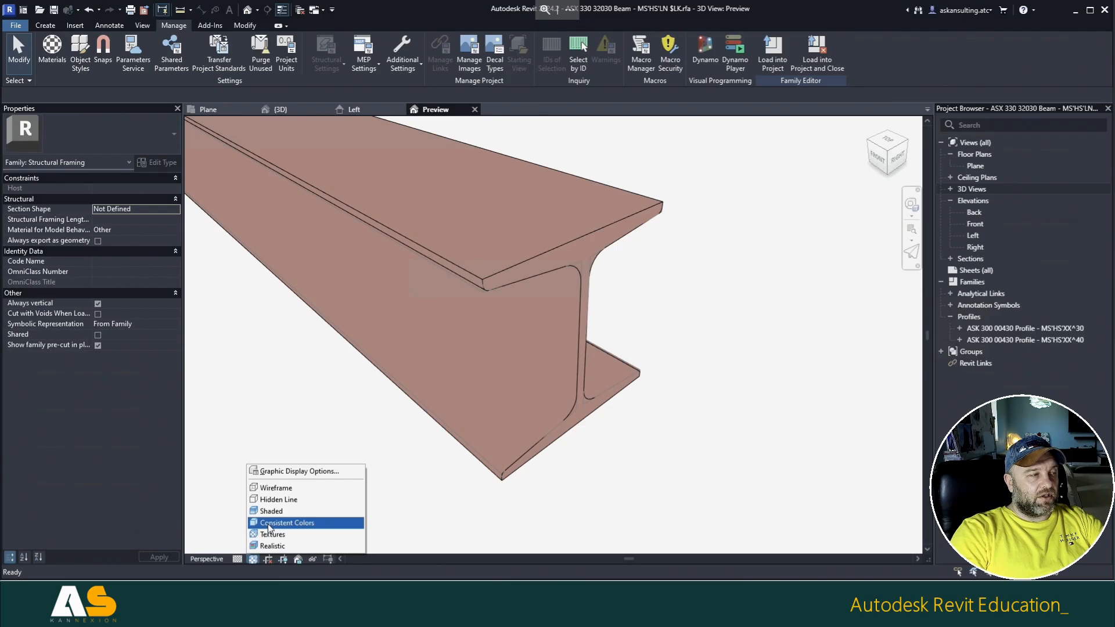
click(271, 511)
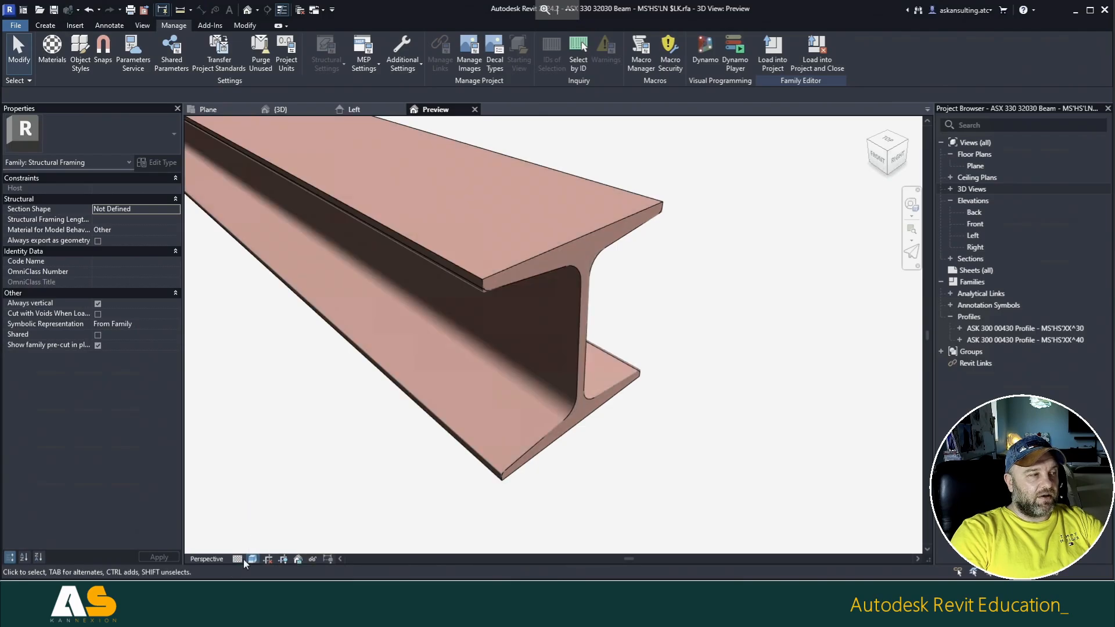
click(253, 559)
click(278, 528)
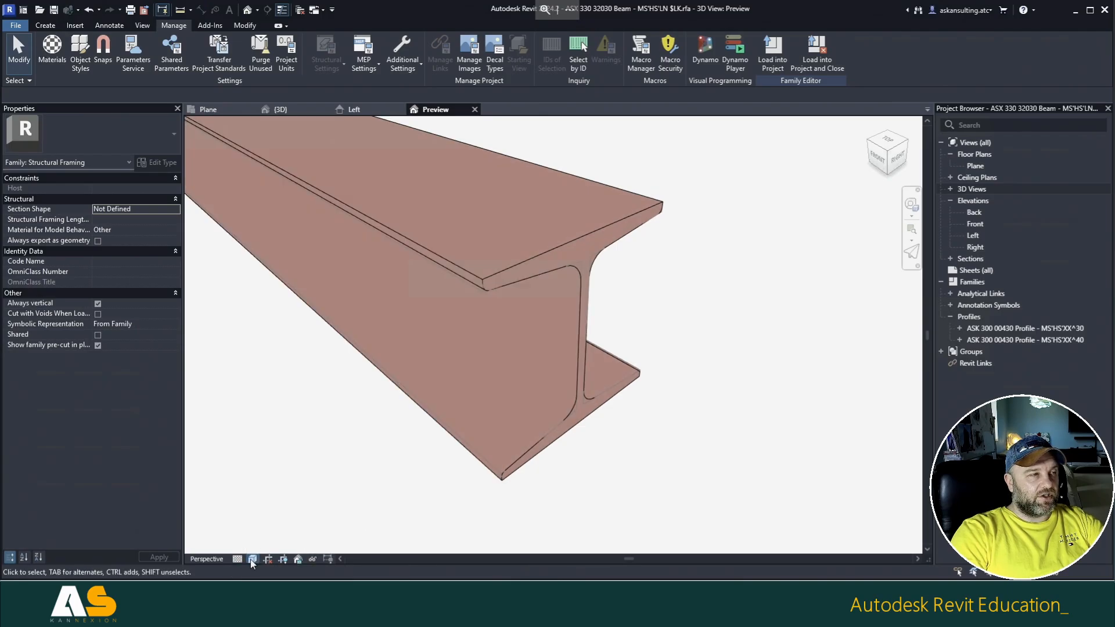
click(253, 559)
click(270, 511)
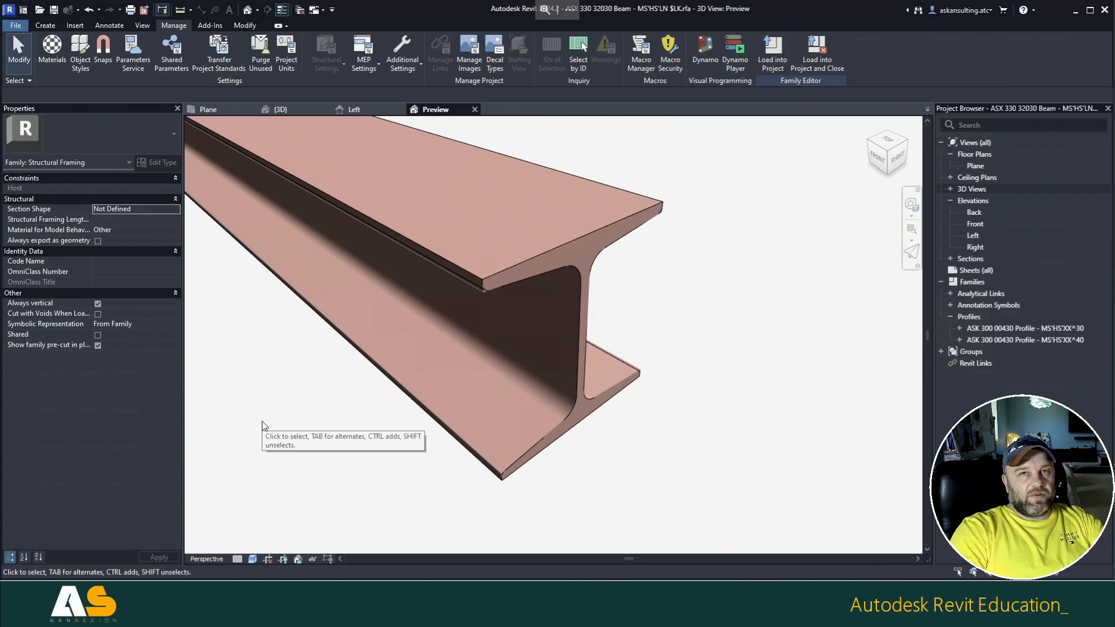
Step: Purge the unused Analytical Panels and ASK 000 01000 Model appearance assets, leaving the ASK 000 00100 Dot arrowhead unchecked
click(262, 64)
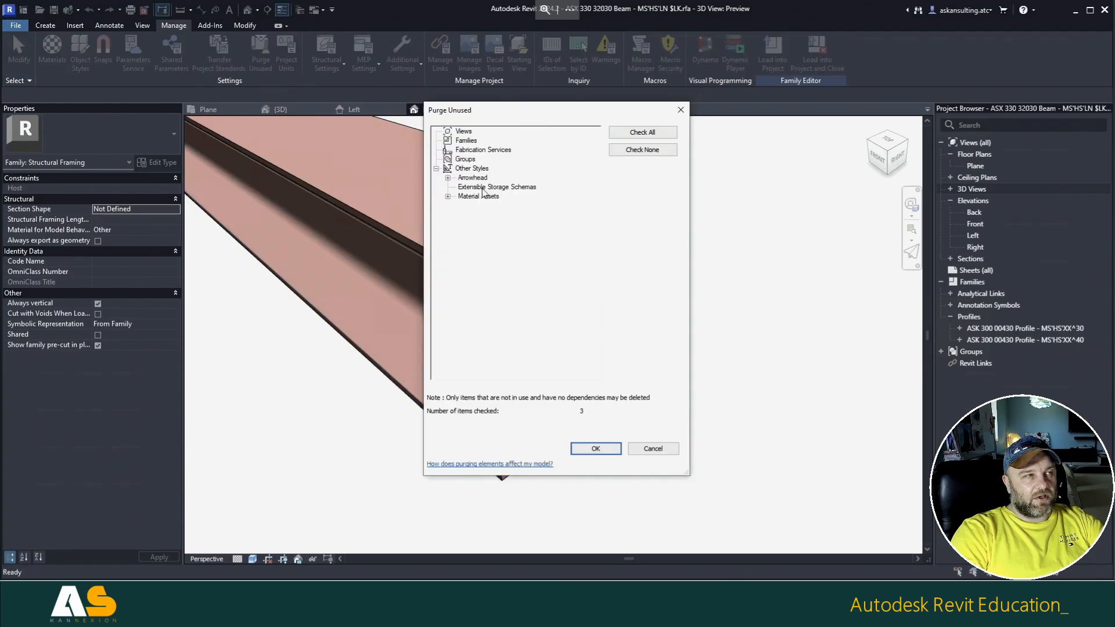
click(448, 196)
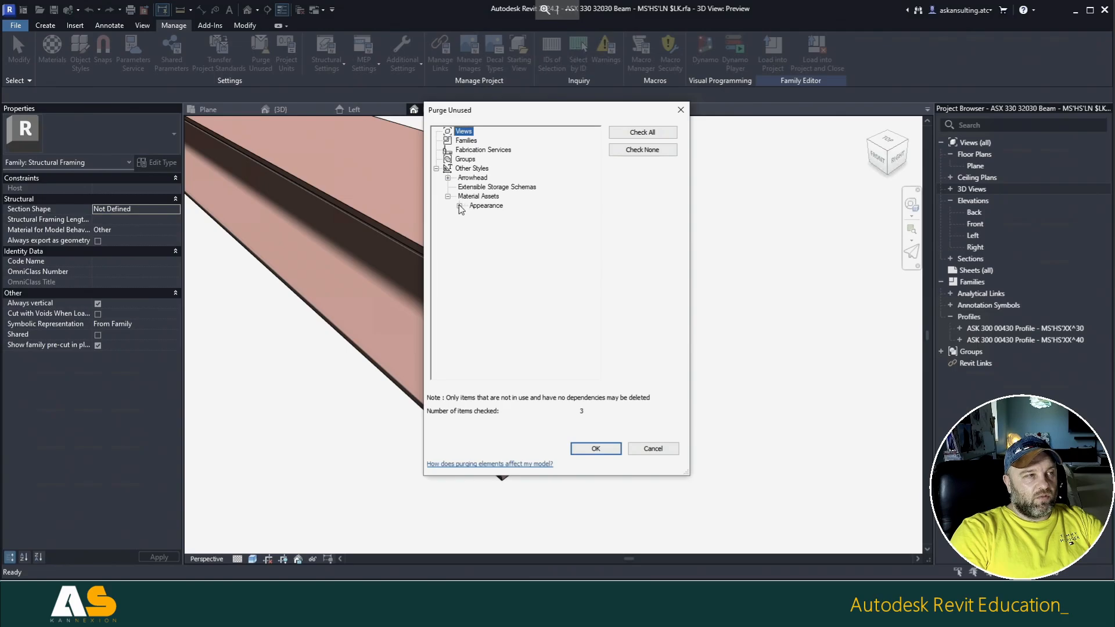
click(459, 206)
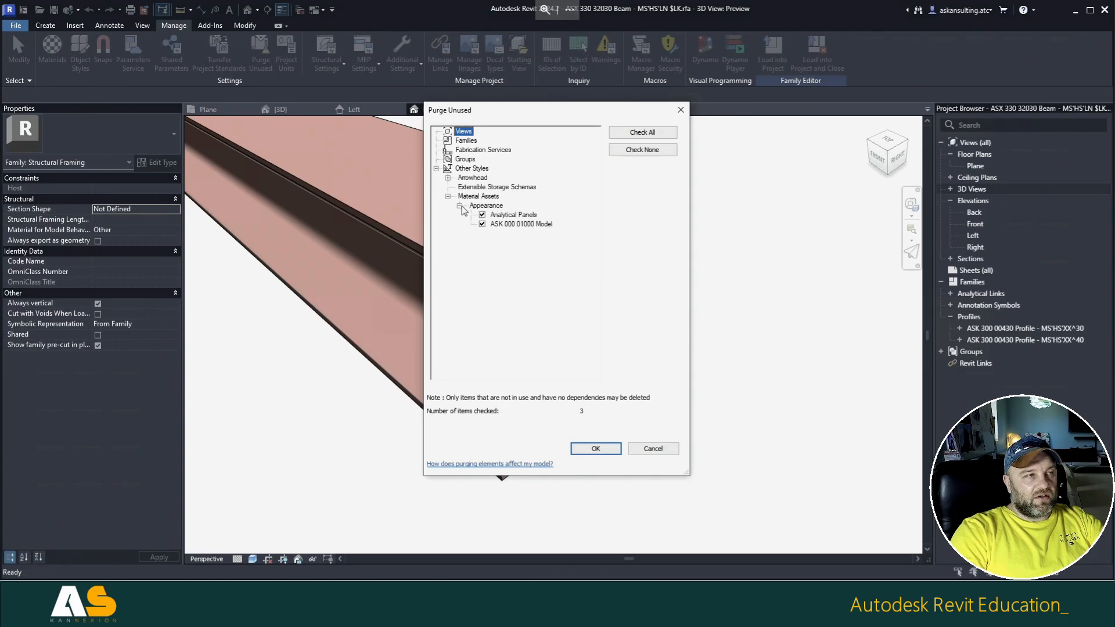
click(513, 215)
click(513, 224)
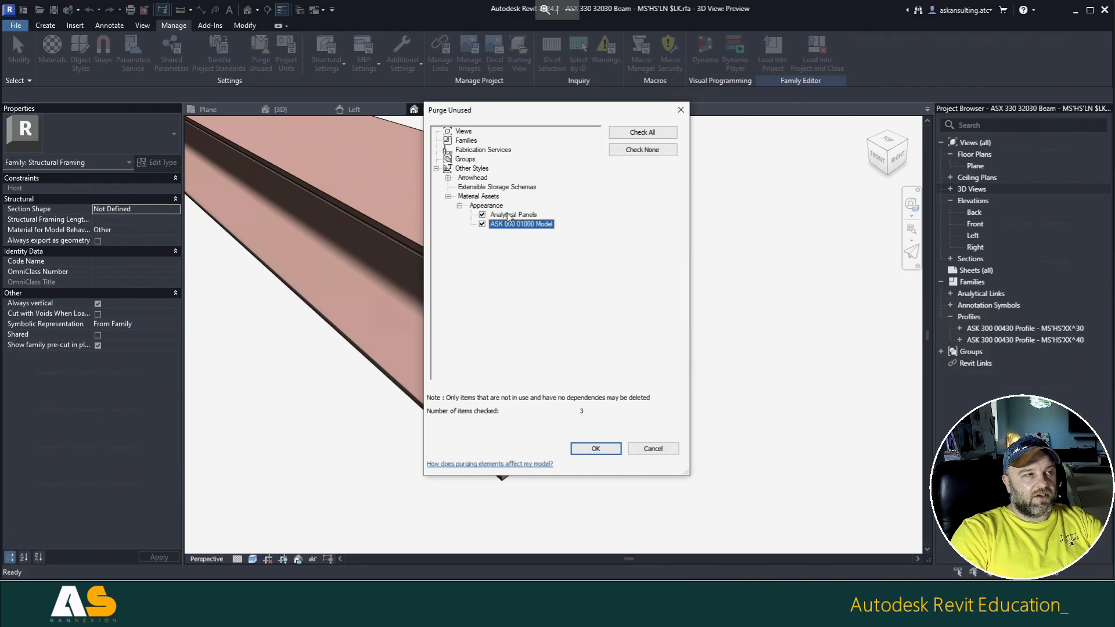
click(509, 216)
click(510, 225)
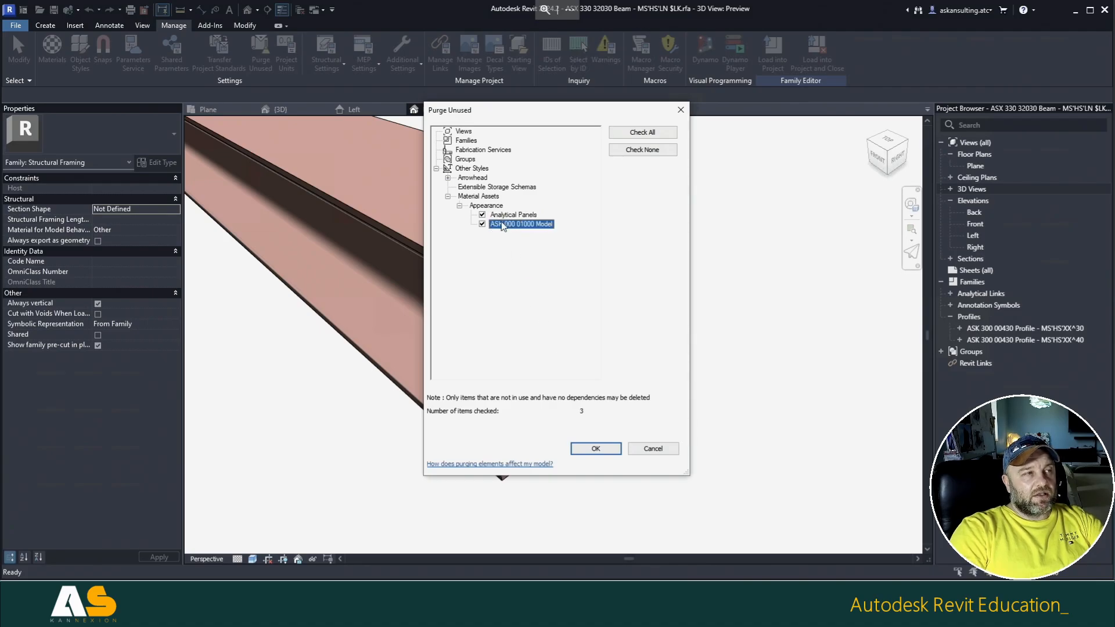
click(645, 150)
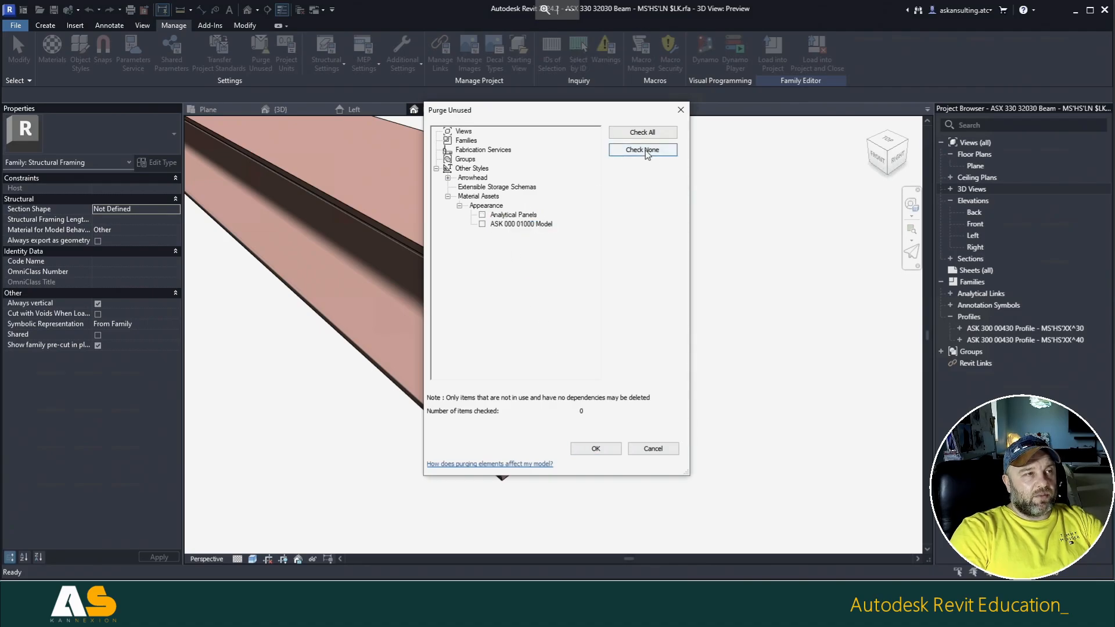
click(448, 178)
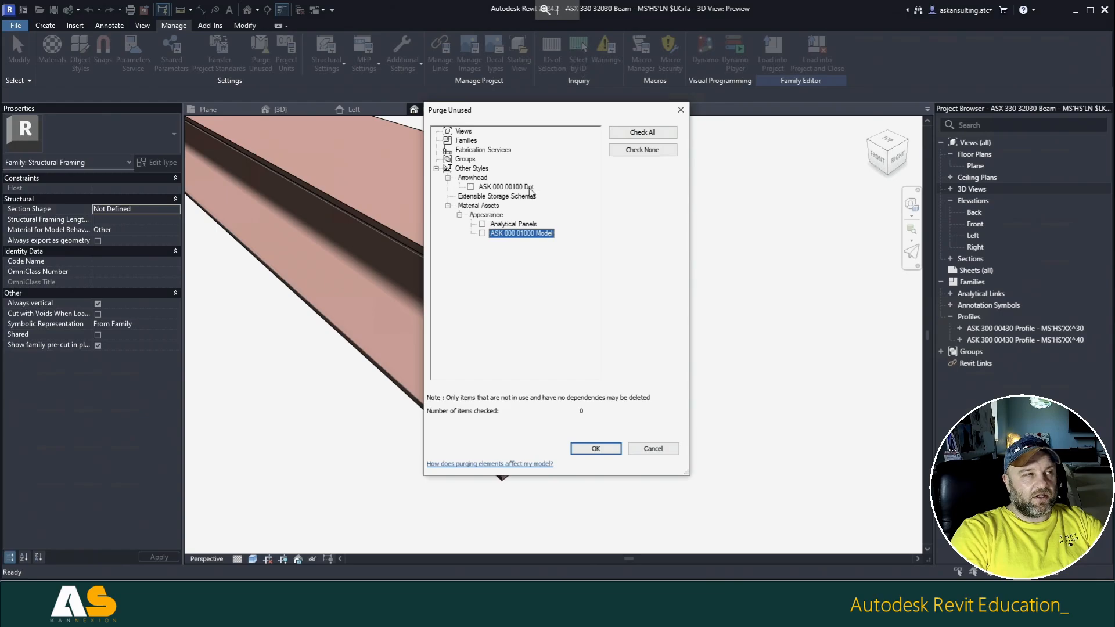
click(483, 225)
click(482, 233)
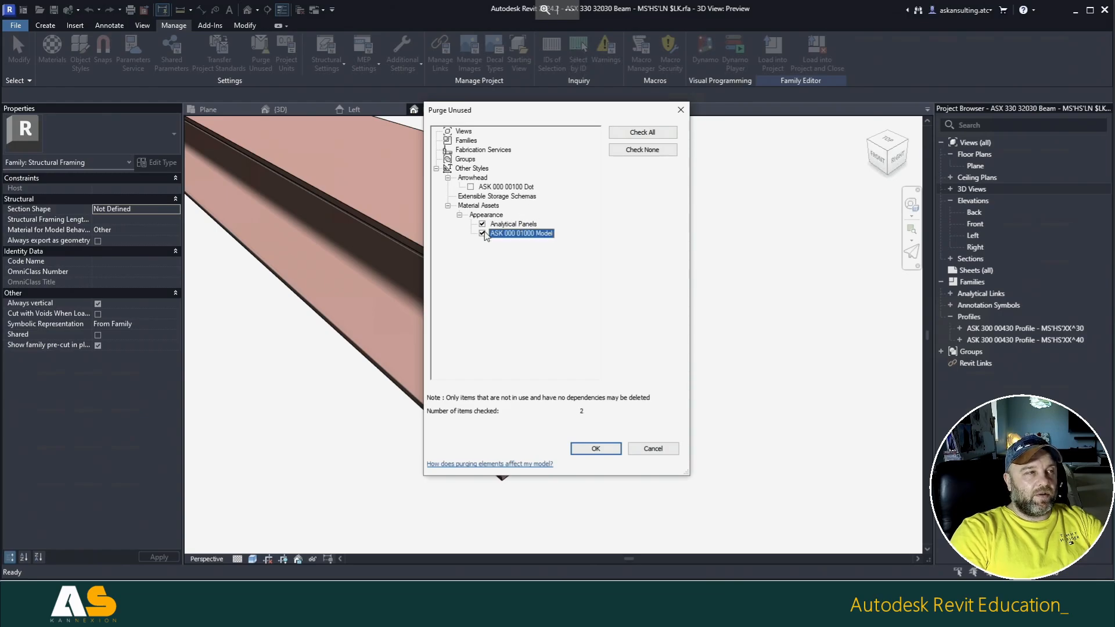
click(596, 448)
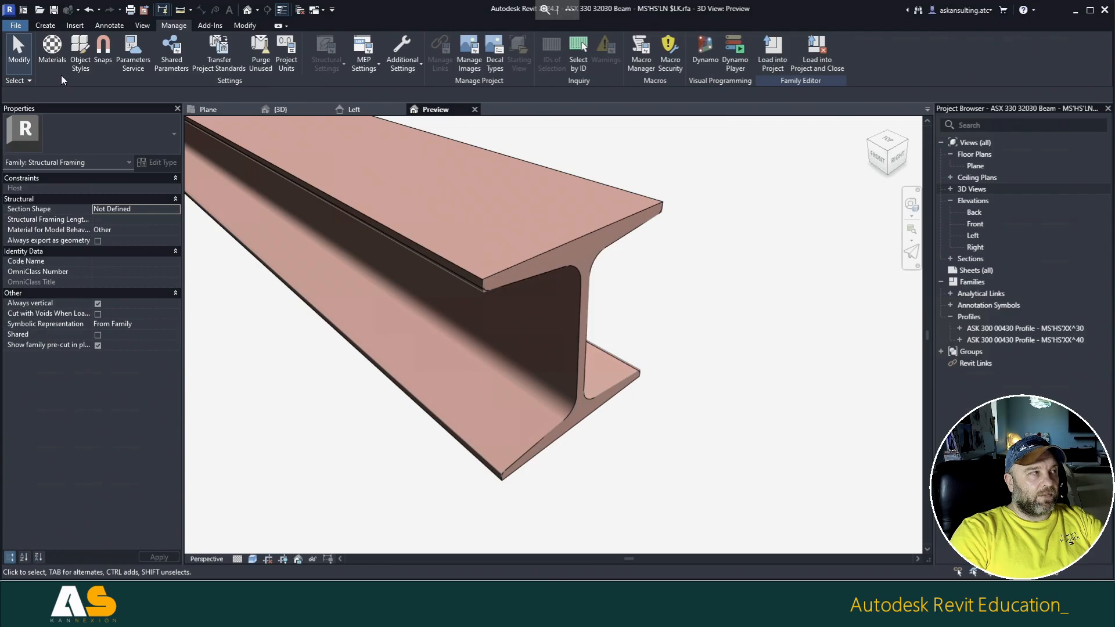
Step: Set the family's Material for Model Behavior to Steel
click(45, 26)
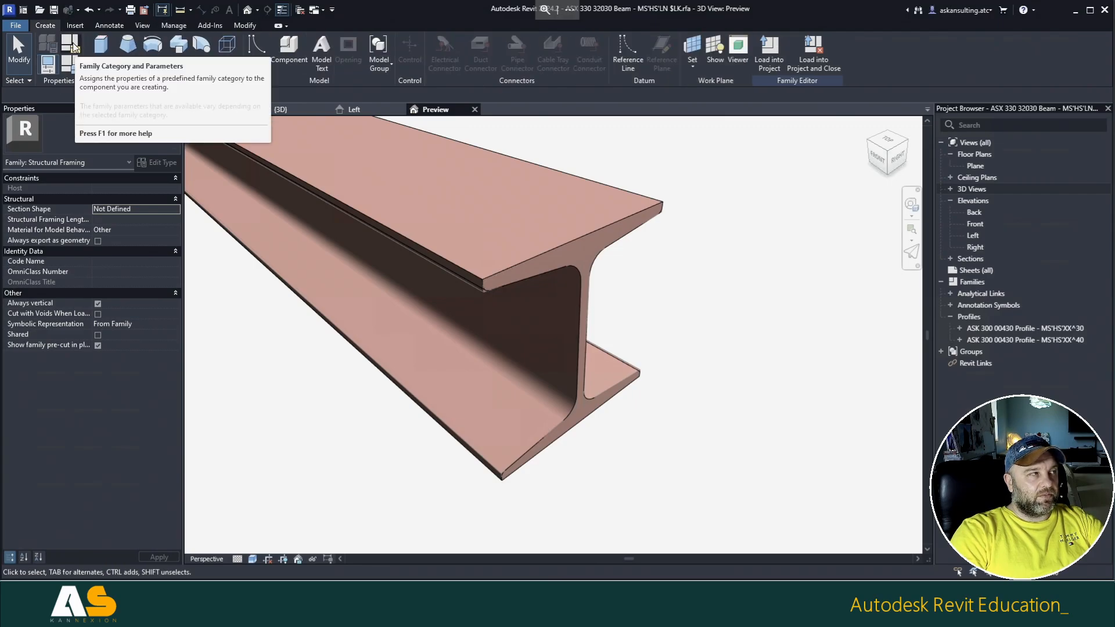
click(70, 45)
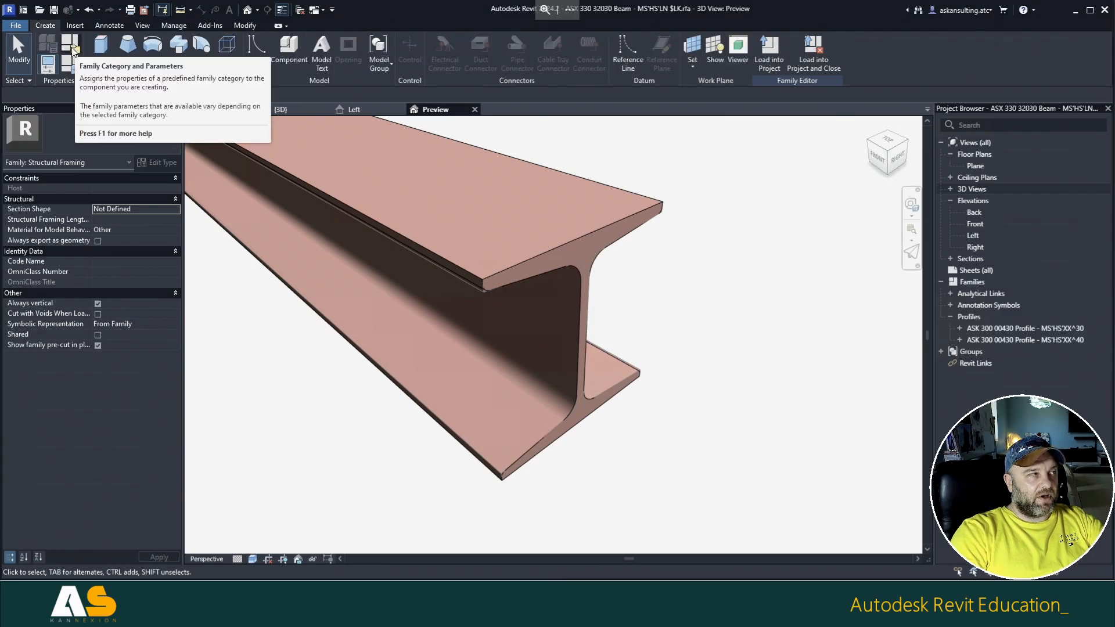
click(655, 164)
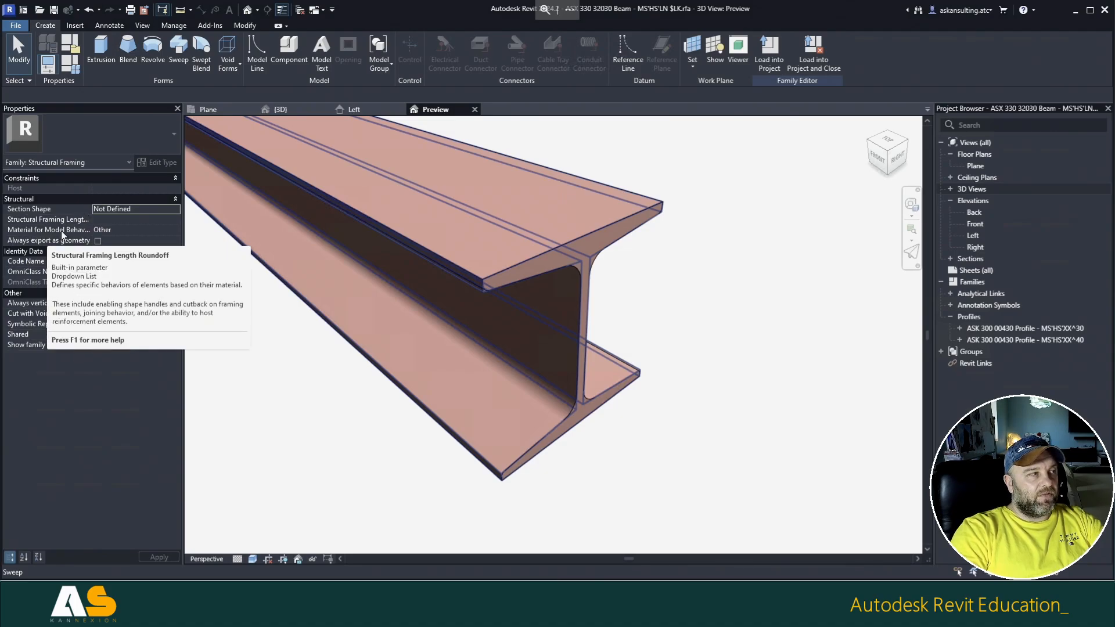
click(176, 230)
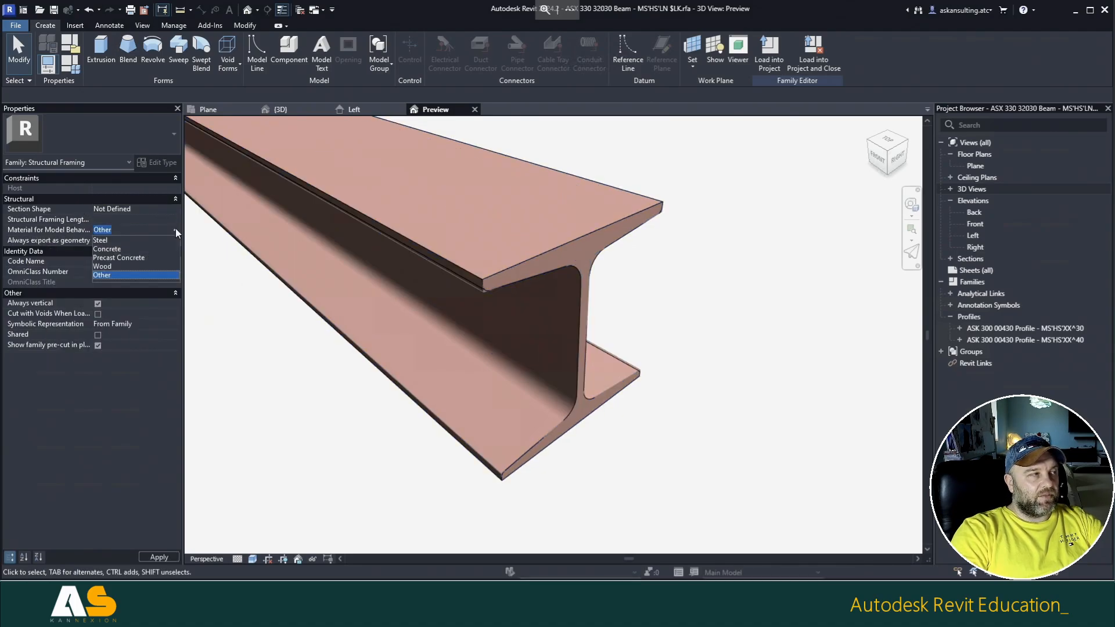
click(106, 242)
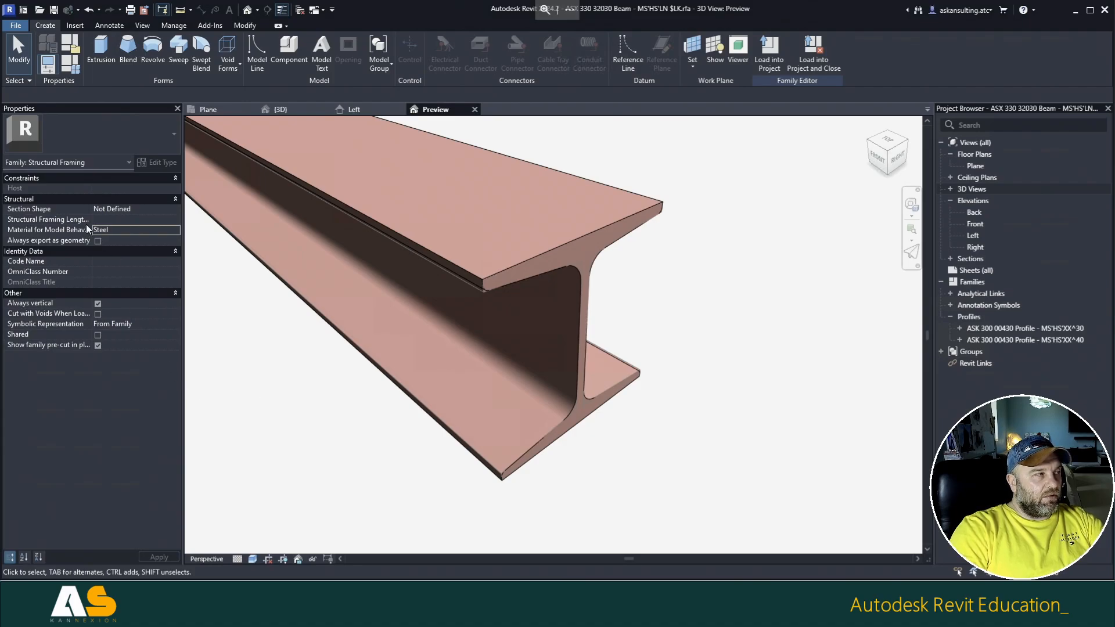
Step: Examine the Structural Framing Length Roundoff and Code Name parameters in the family's properties
mouse_move(50, 220)
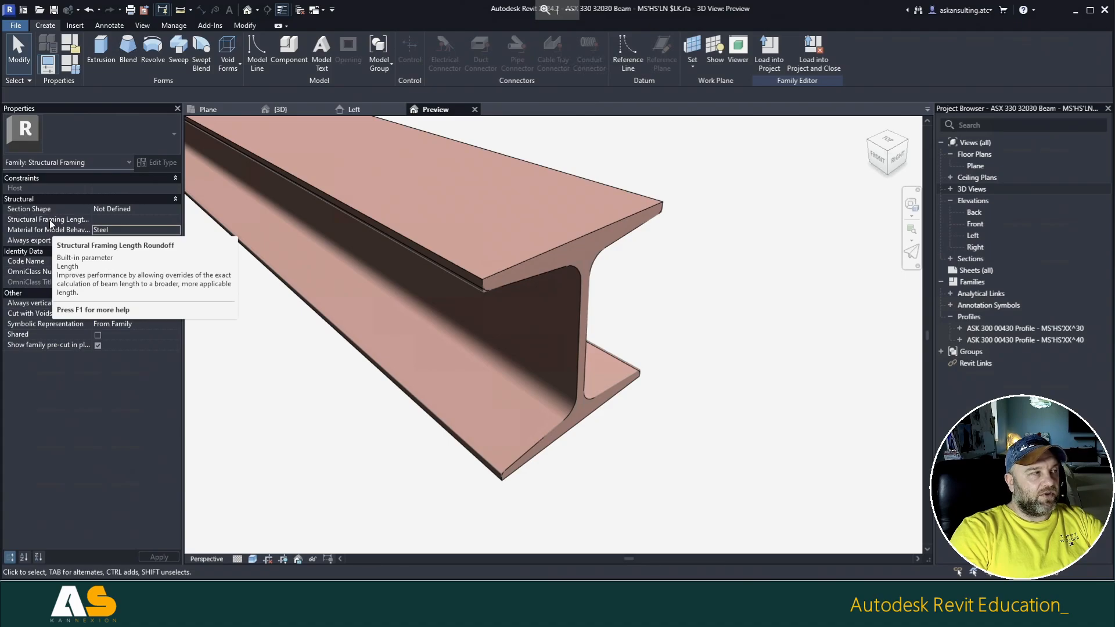
click(106, 221)
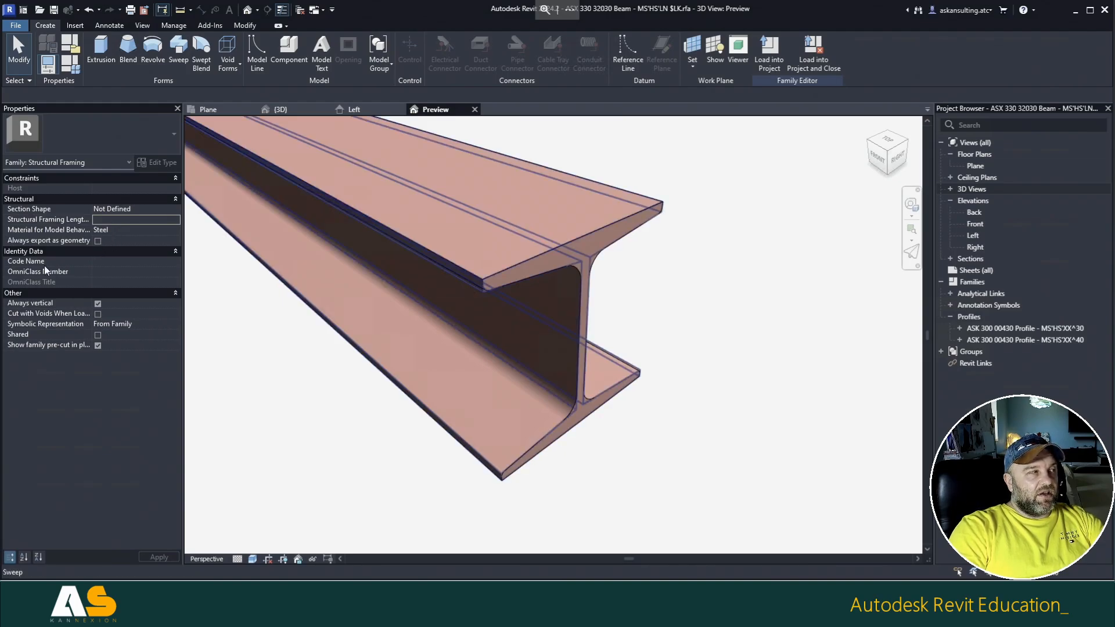
click(102, 261)
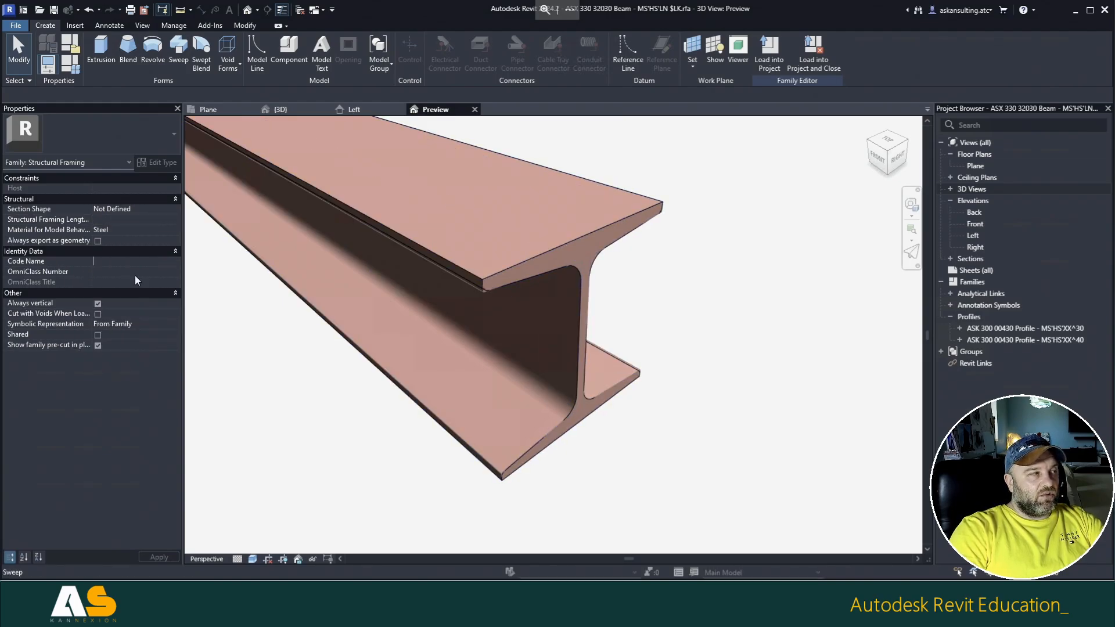
mouse_move(31, 263)
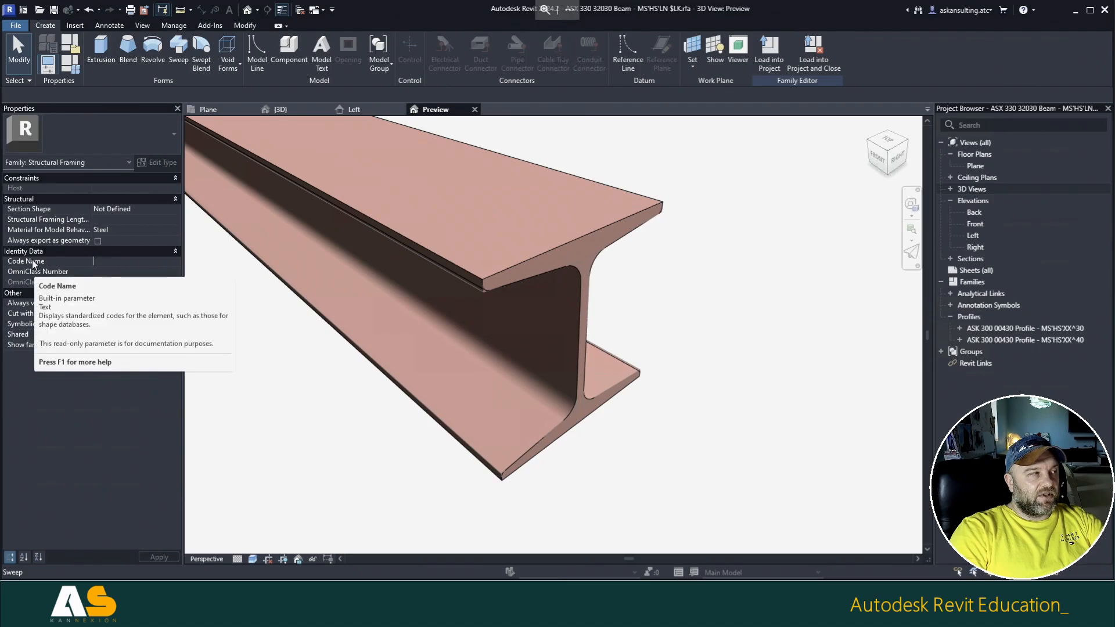
Step: Browse the OmniClass classifications for Structural Framing down to 23.25.30.11.14.14 - Beams, and leave without assigning one
click(139, 273)
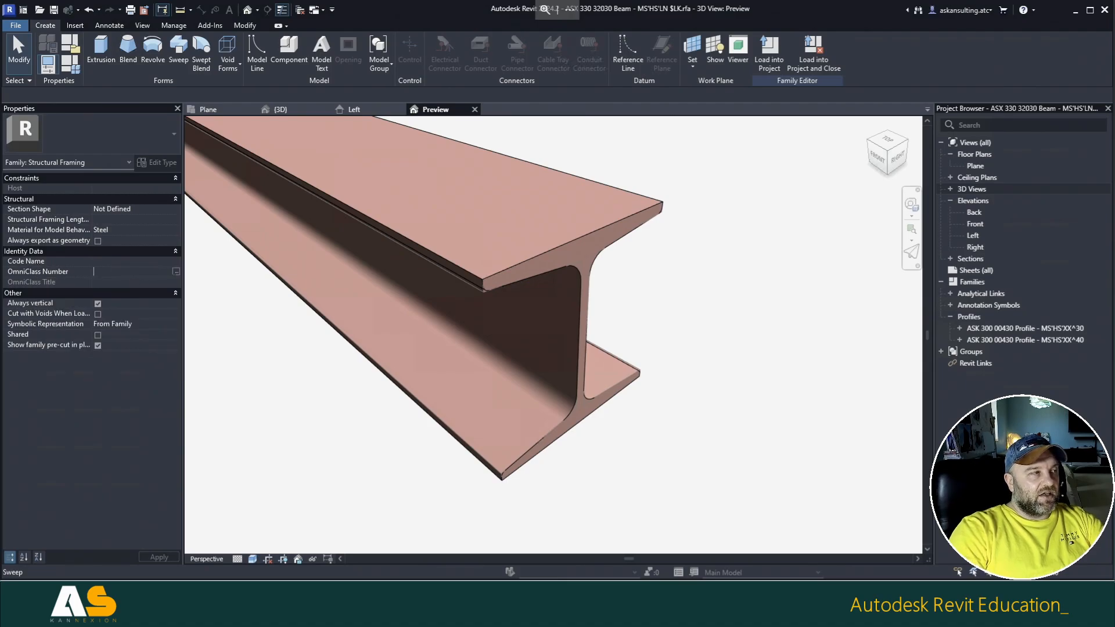
click(176, 271)
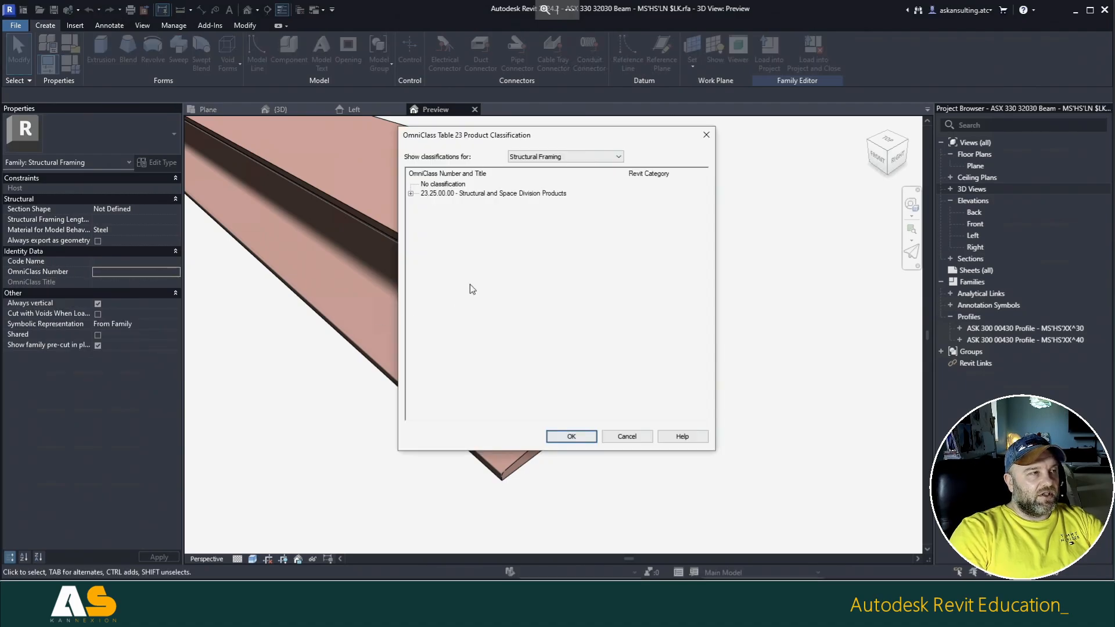
click(411, 193)
click(422, 202)
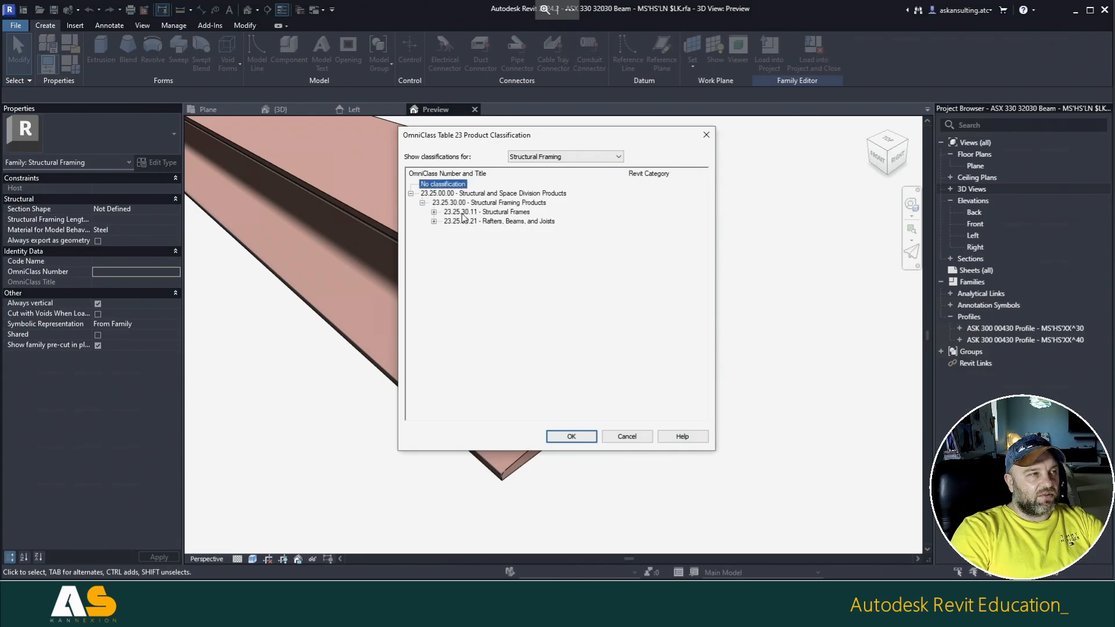
click(434, 212)
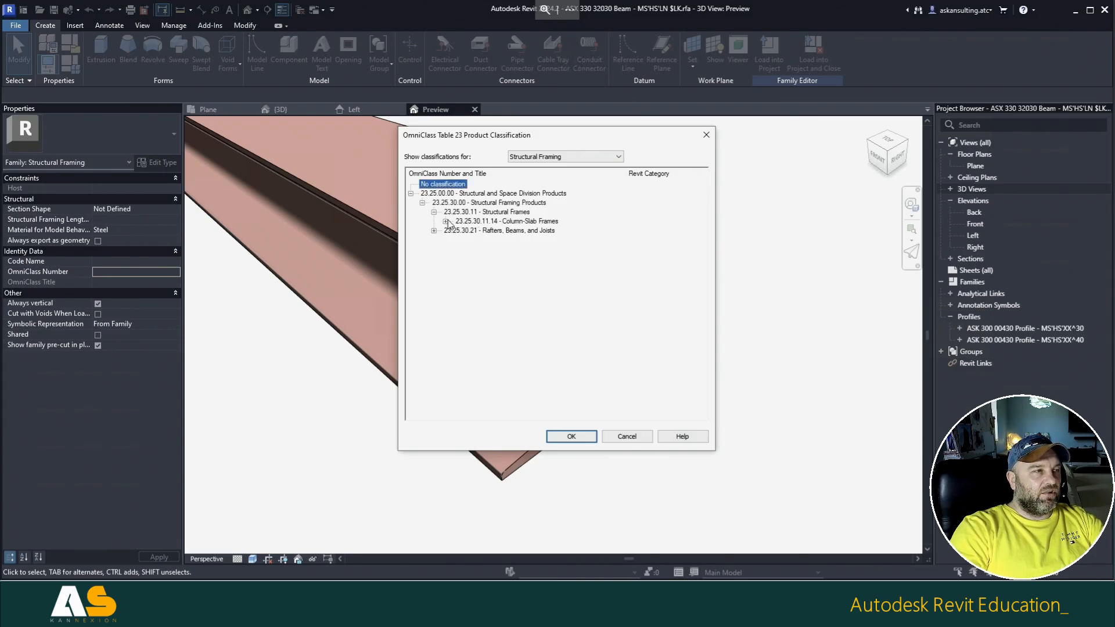
click(445, 221)
click(493, 231)
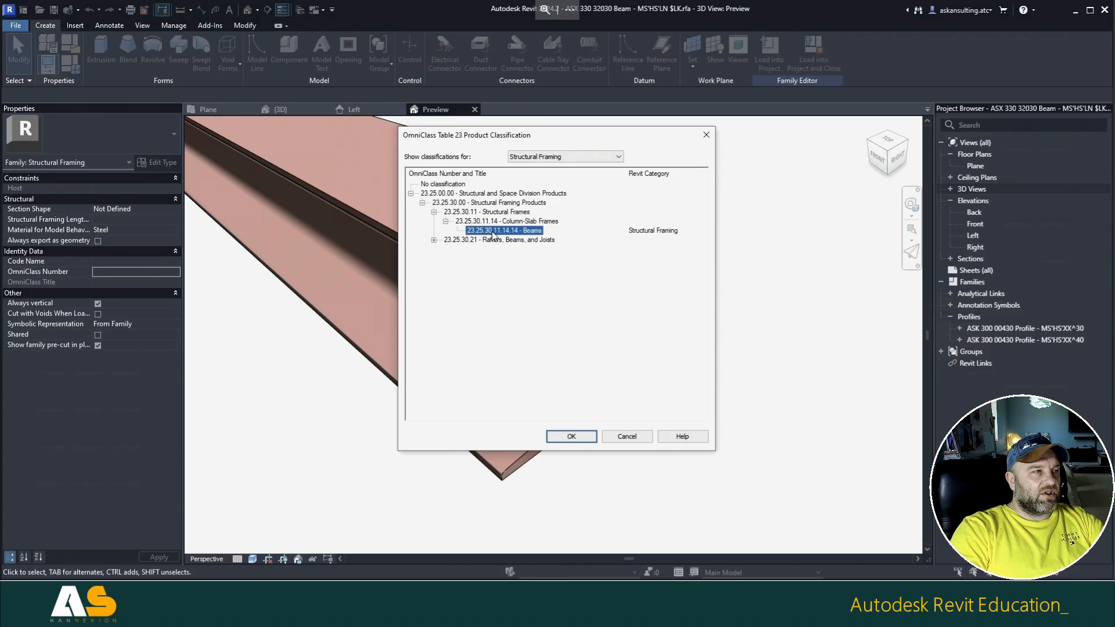
click(567, 162)
drag(632, 265, 627, 370)
click(612, 412)
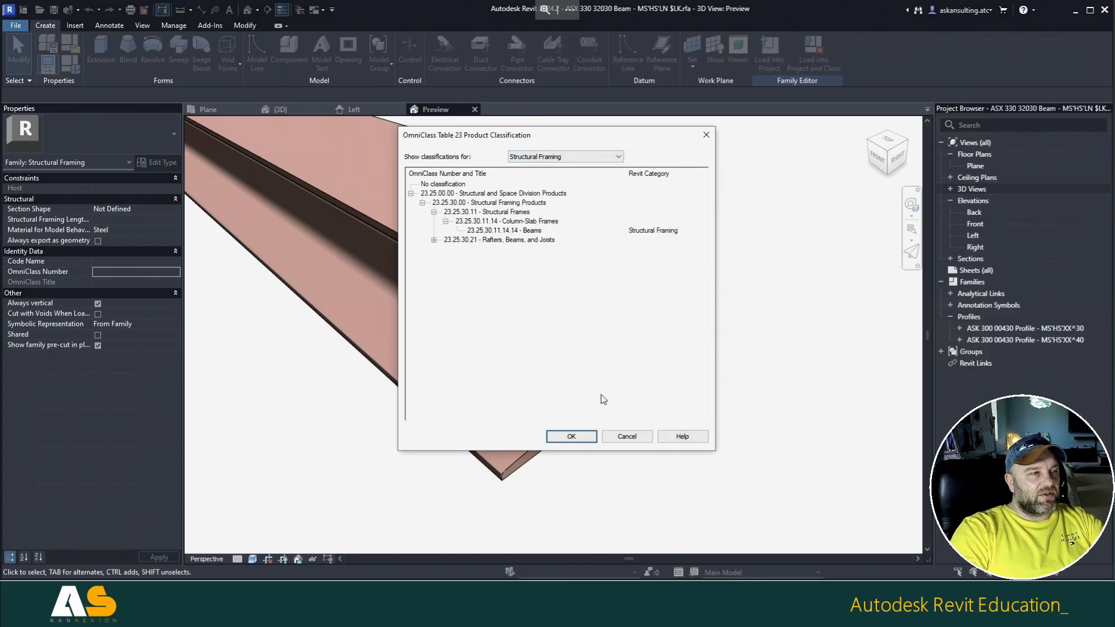
click(627, 436)
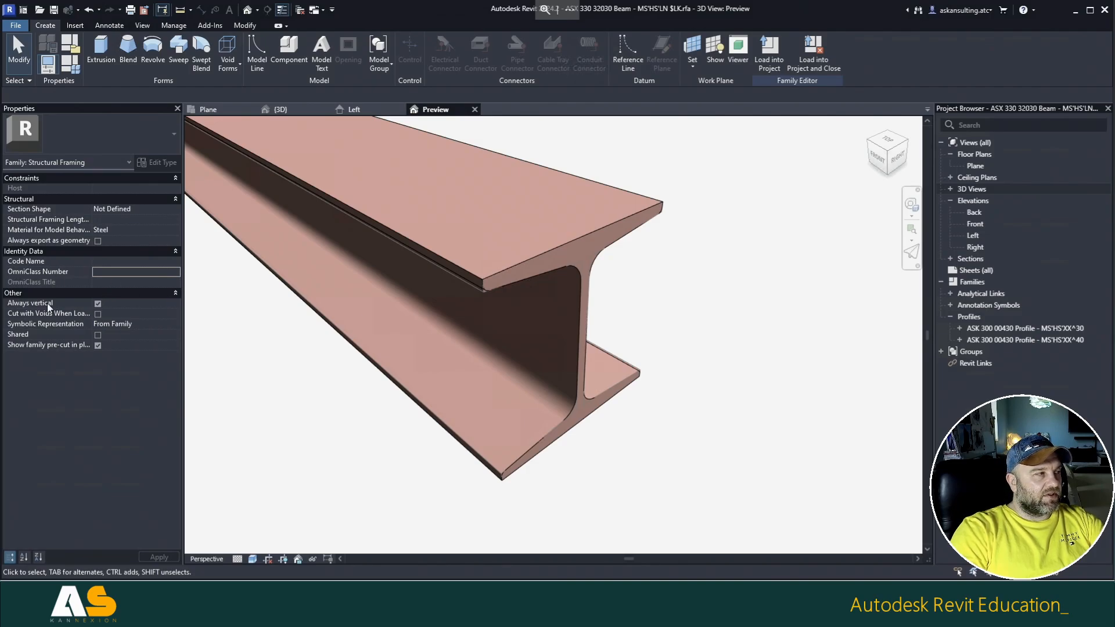
Step: Turn off Always vertical and Show family pre-cut in plan views for the beam family
click(97, 304)
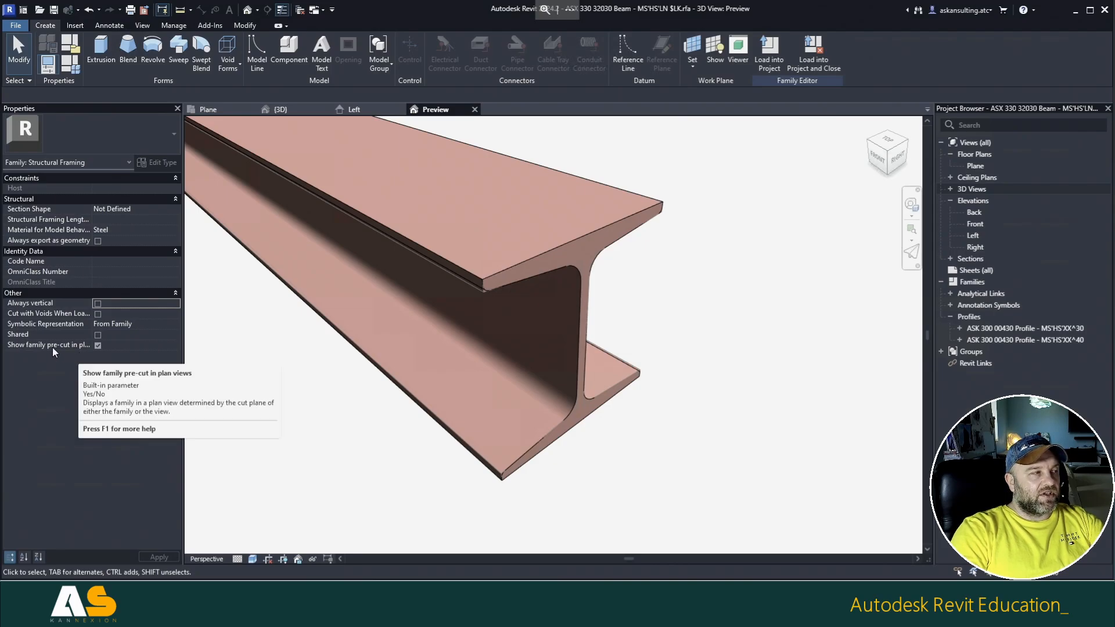
click(98, 345)
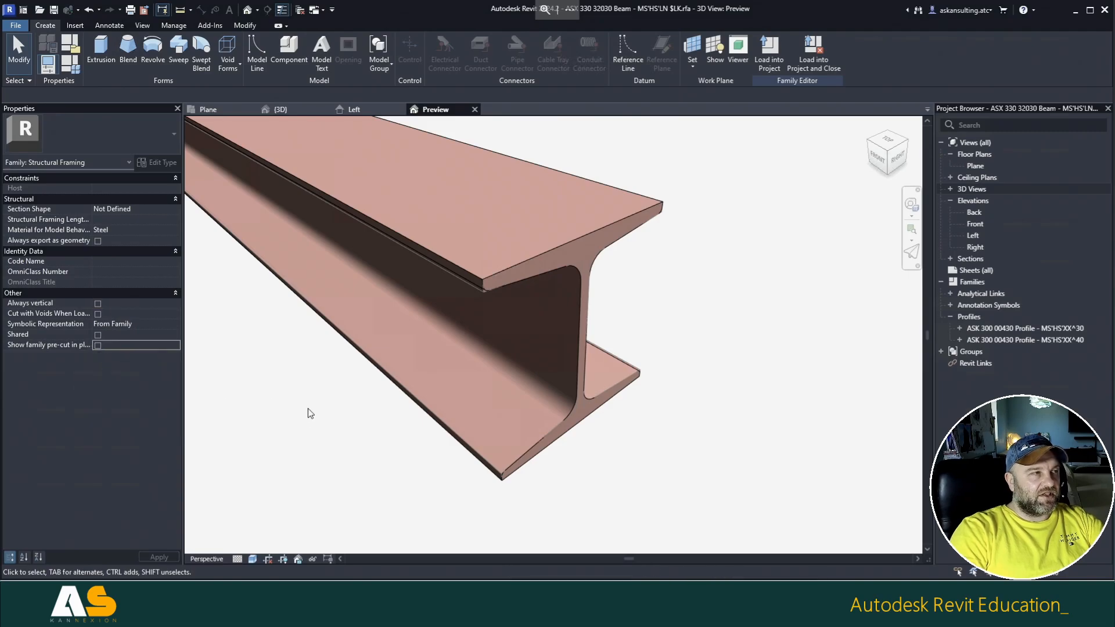
Step: Save the beam family and close all inactive views, keeping the Preview view open
click(54, 10)
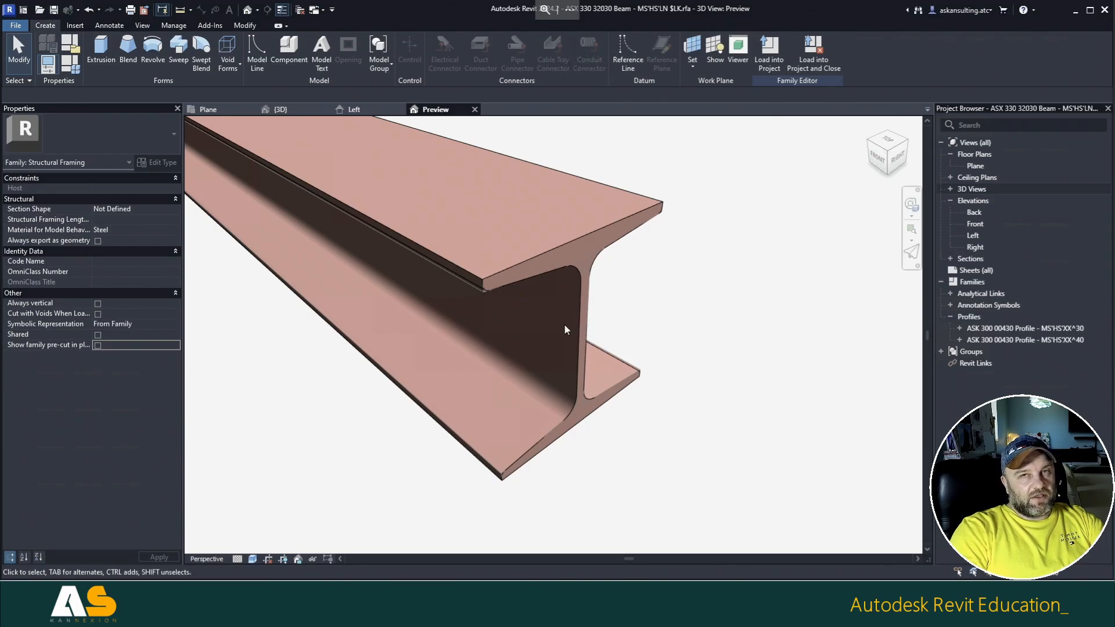
click(300, 10)
Step: Try flexing family type #00000 with a _Width of 400 mm and a _Height of 100 mm
click(70, 64)
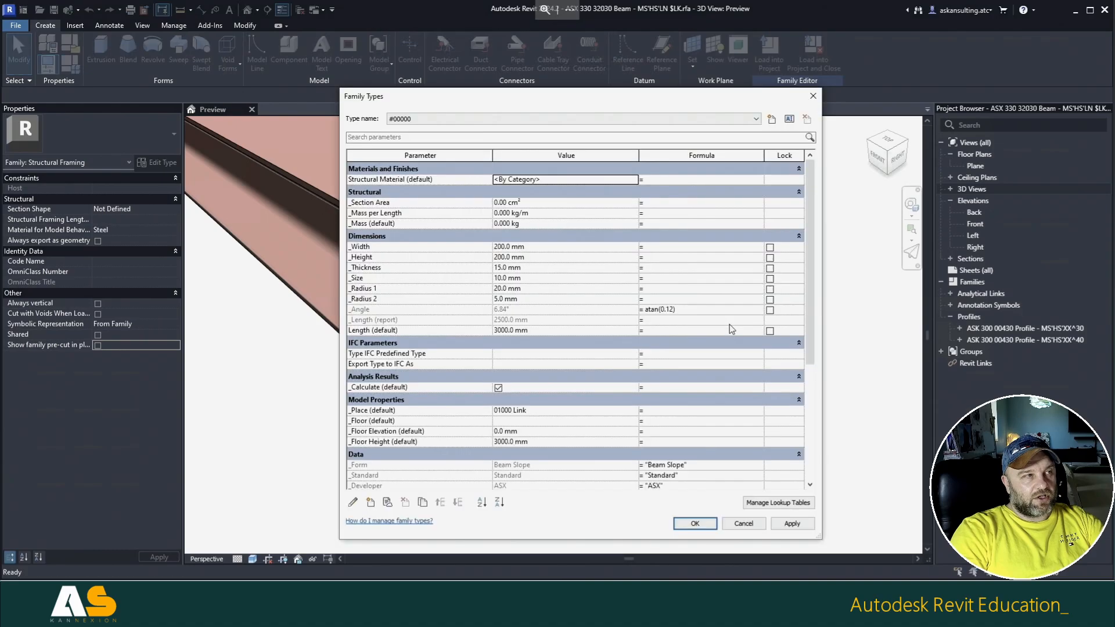
click(495, 246)
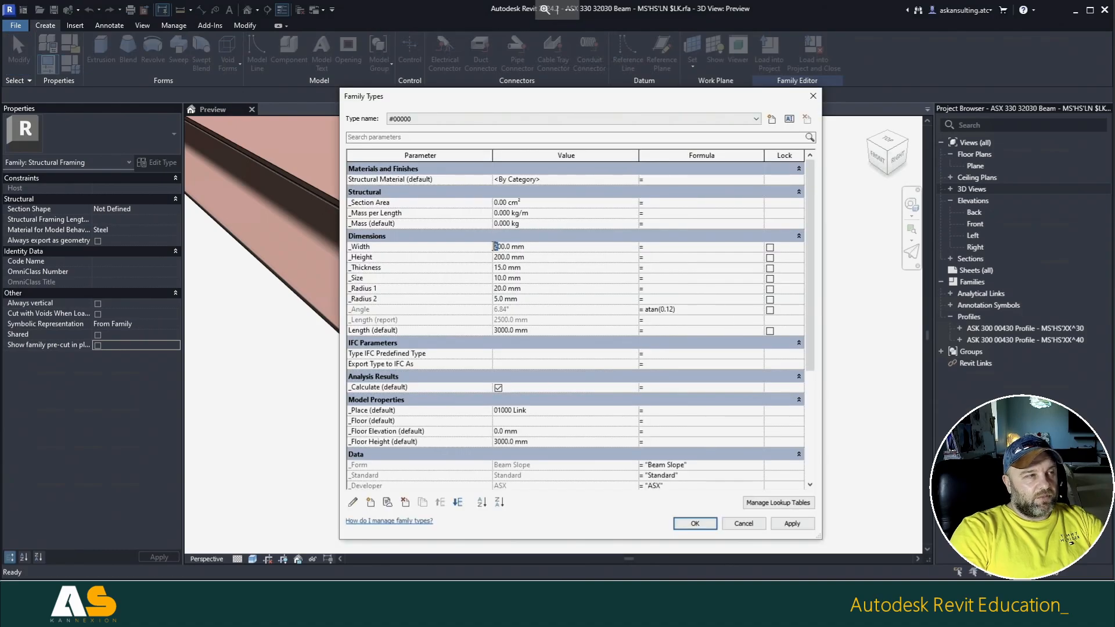
text(4)
click(496, 256)
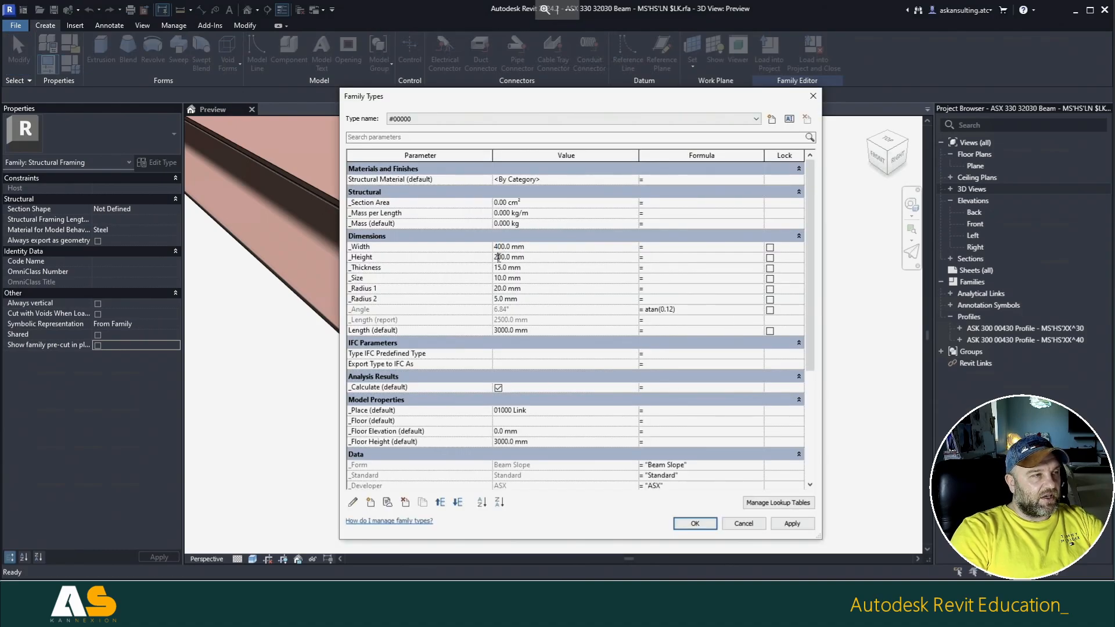
text(1)
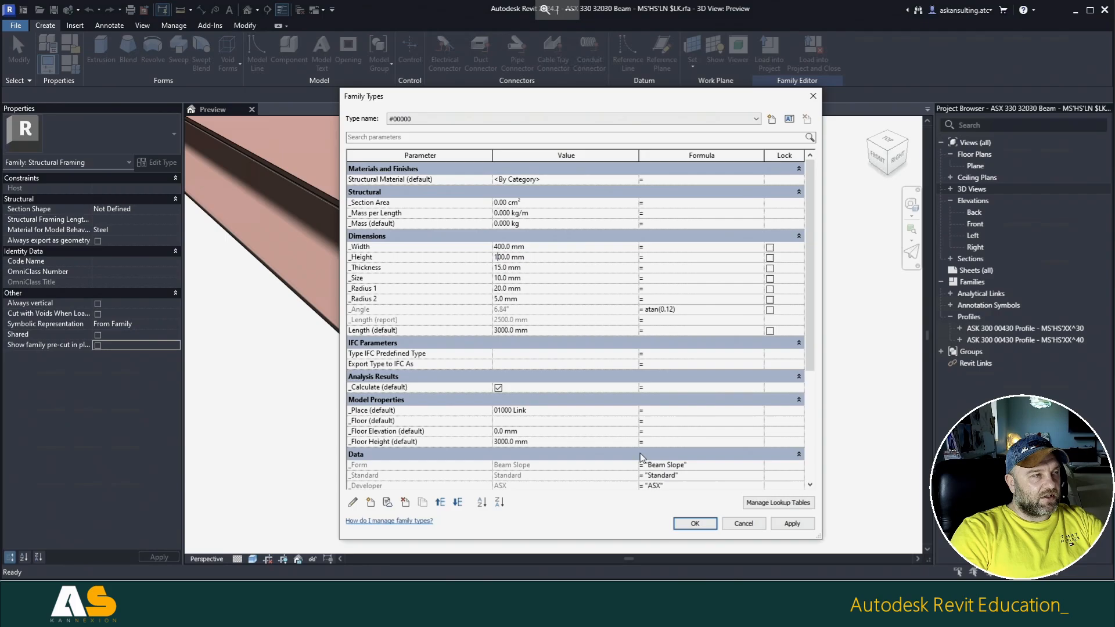
click(692, 526)
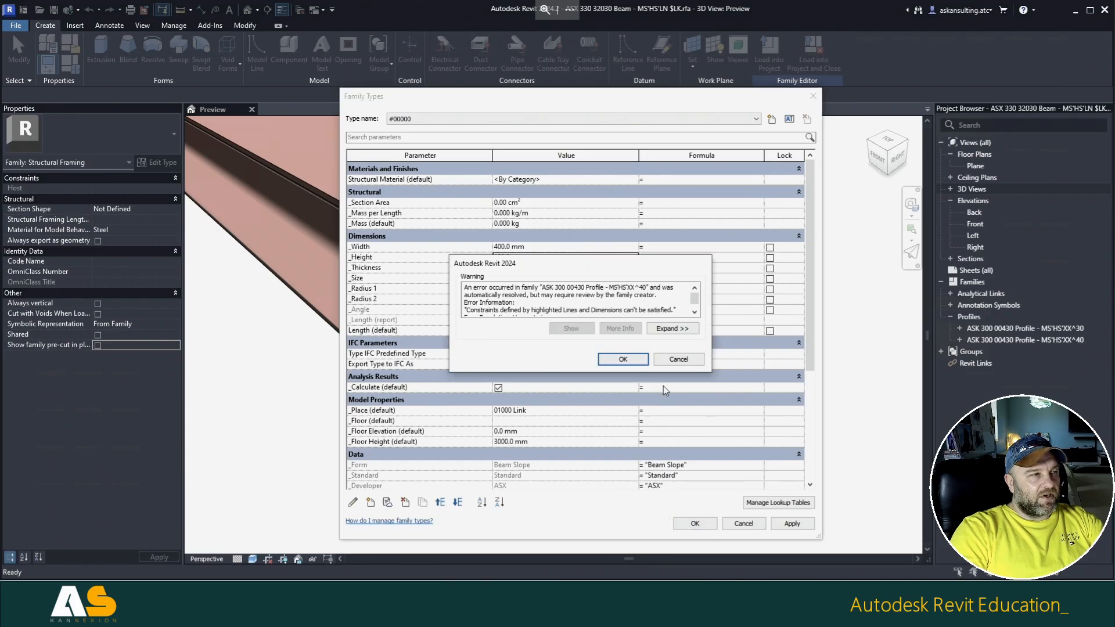
click(623, 359)
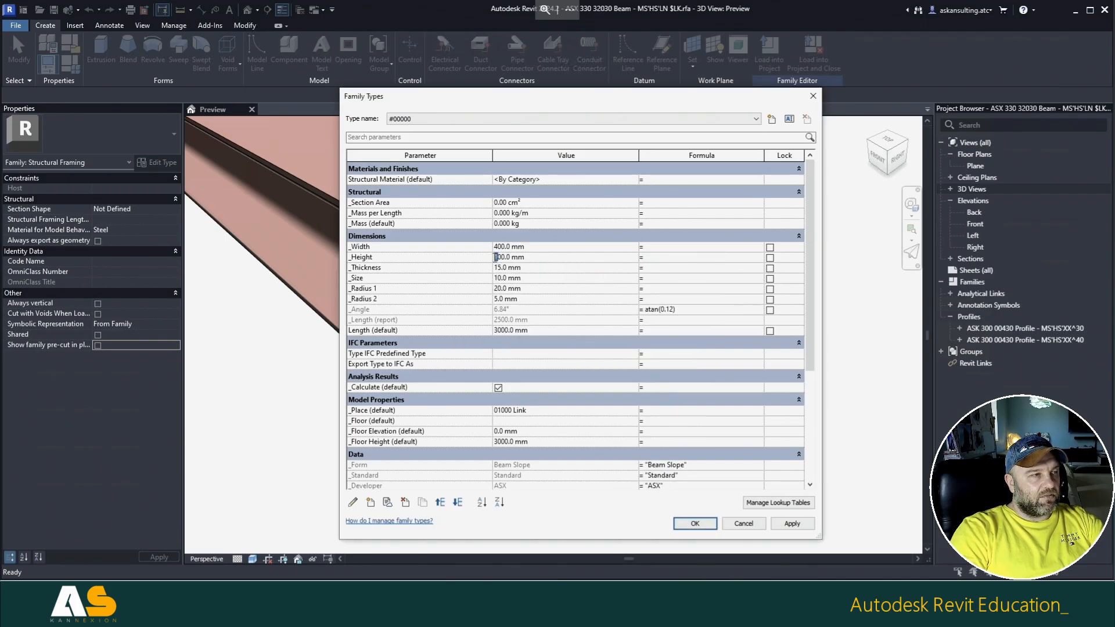
Step: Try a _Height of 300 mm, read through the warning, and undo the size changes
text(3)
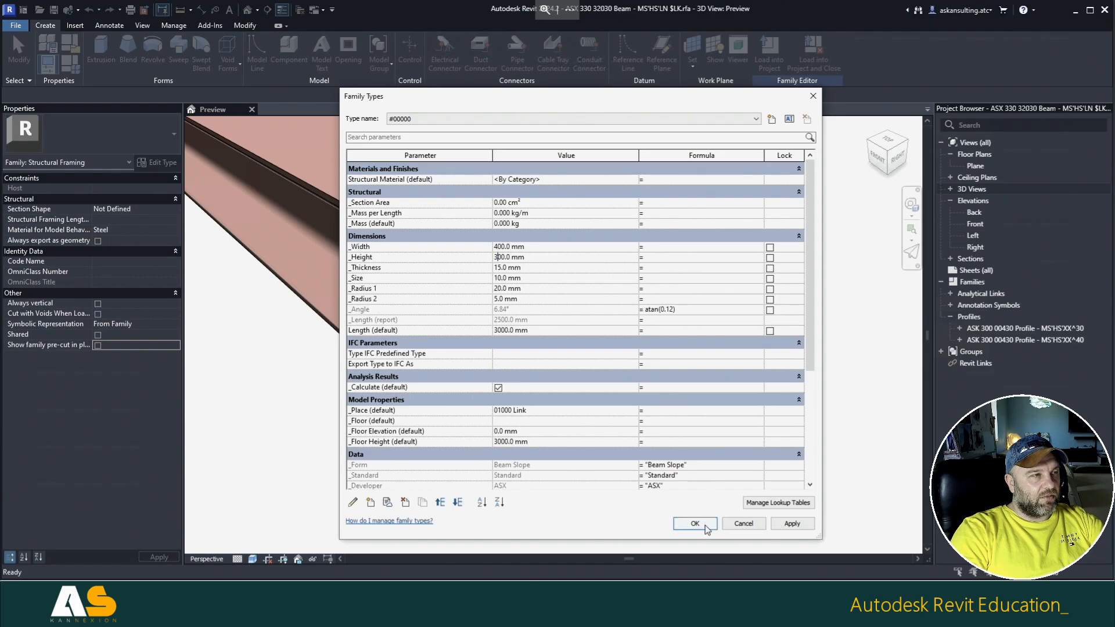
click(705, 525)
scroll(569, 285, down, 1)
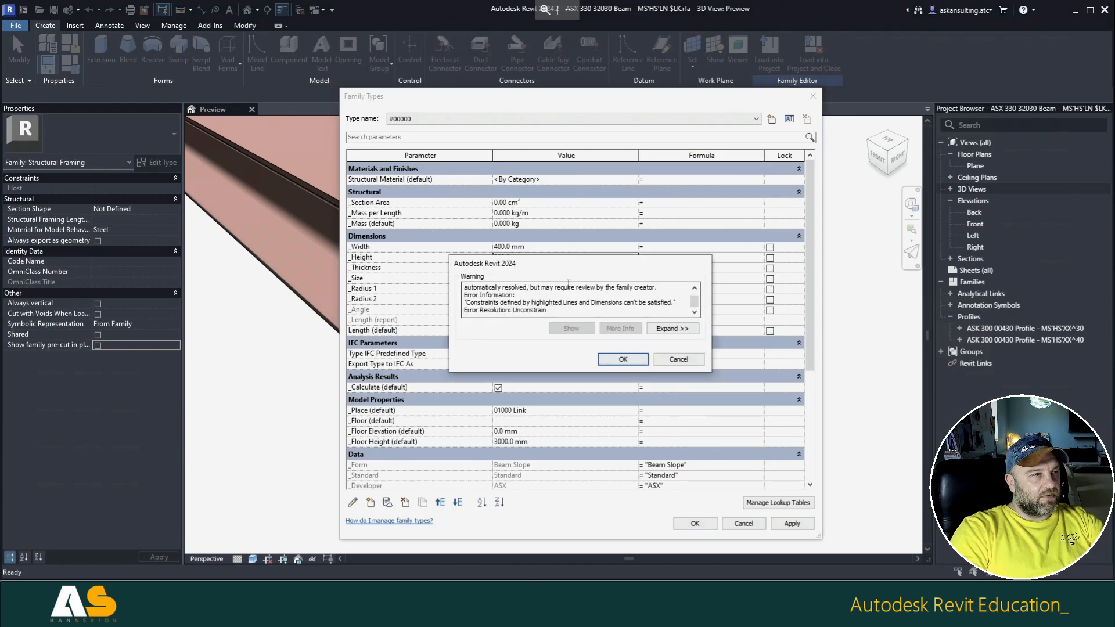
scroll(572, 314, up, 2)
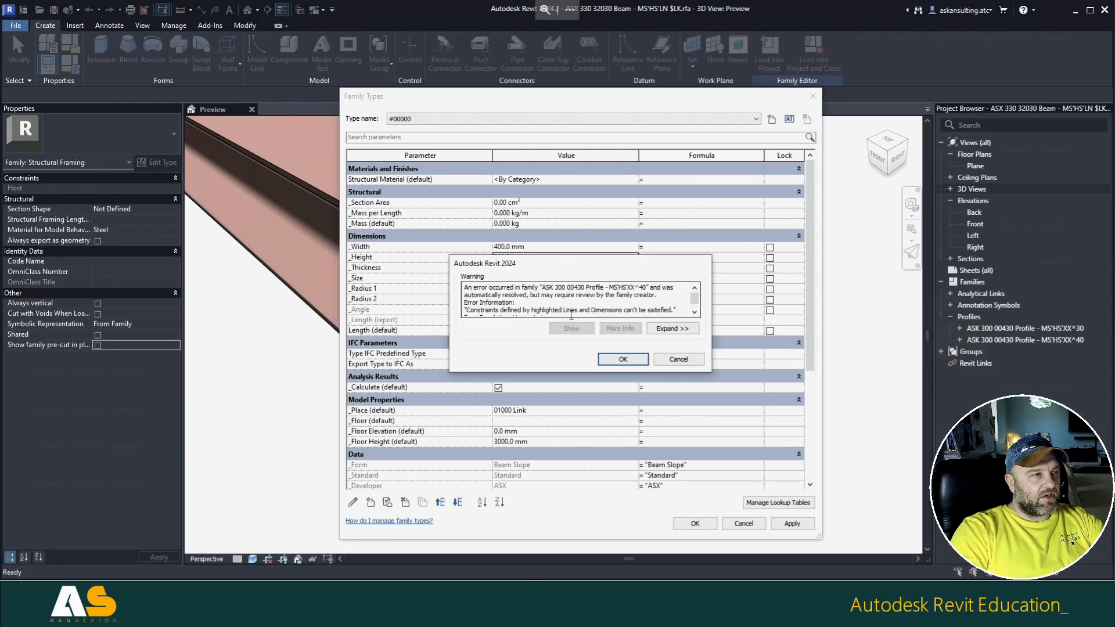
click(623, 359)
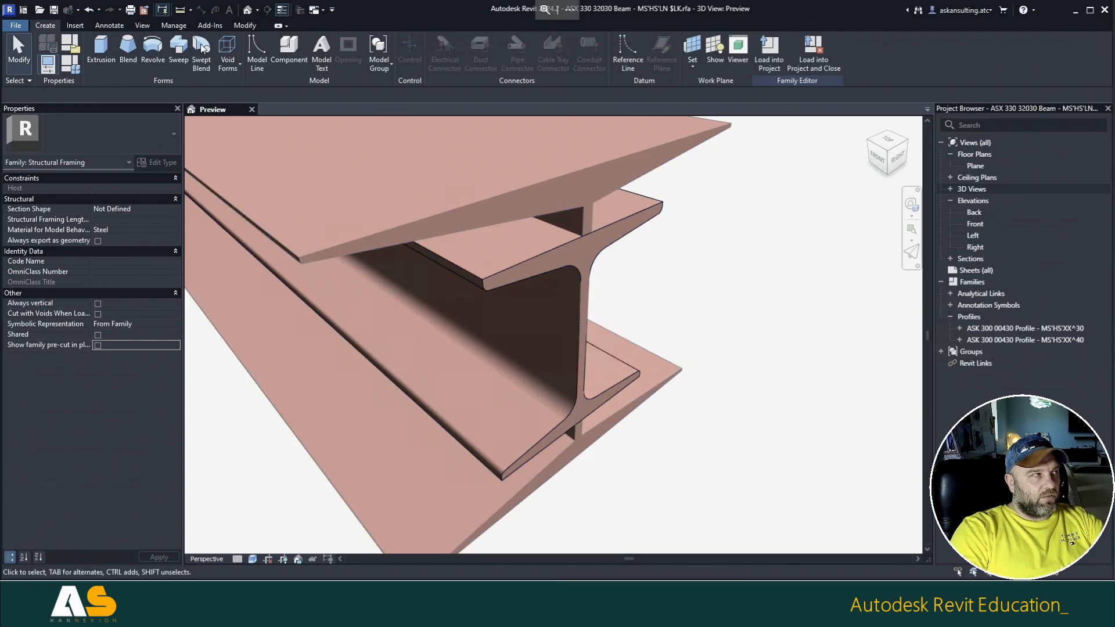
click(88, 9)
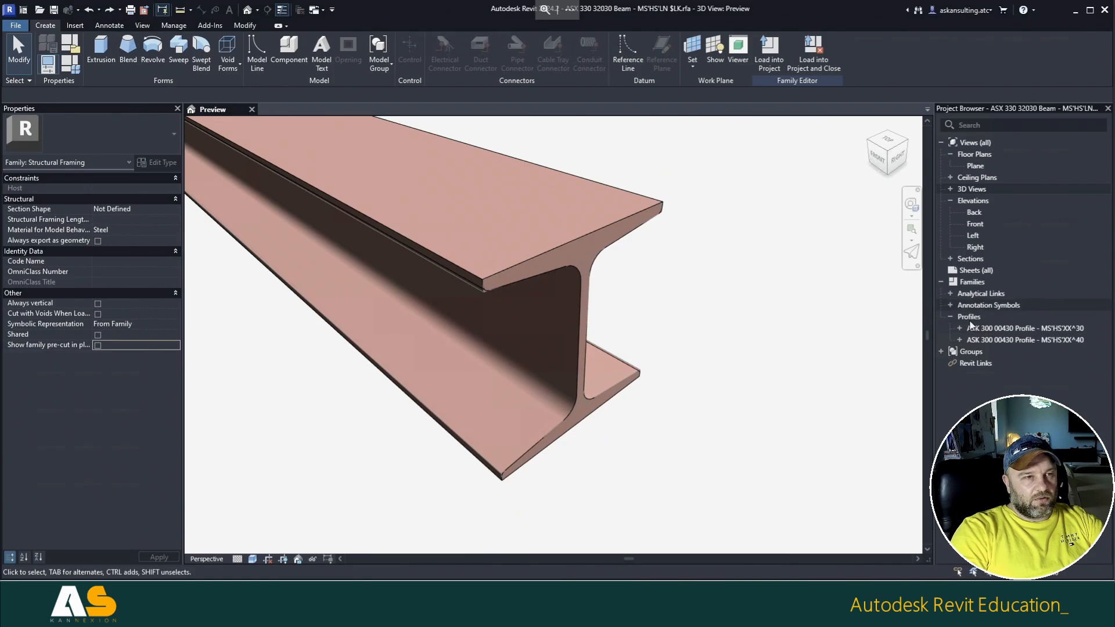
Step: Check the family parameter associations of _b, _h and _t in type #00000 of profile ASK 300 00430 Profile - MS'HS'XX^40
click(960, 340)
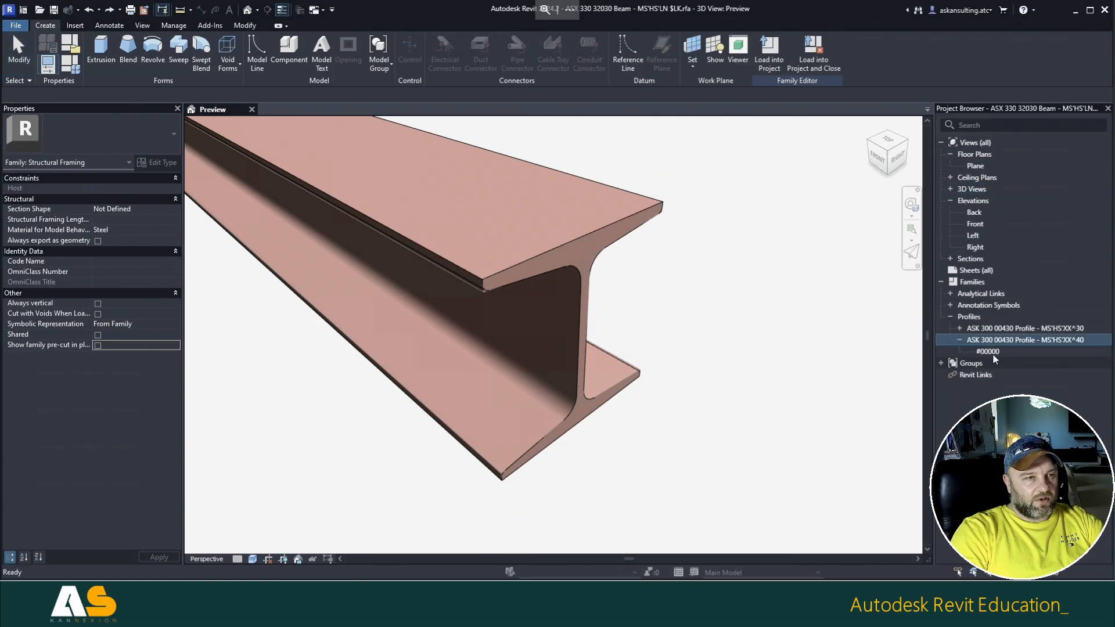
double_click(991, 352)
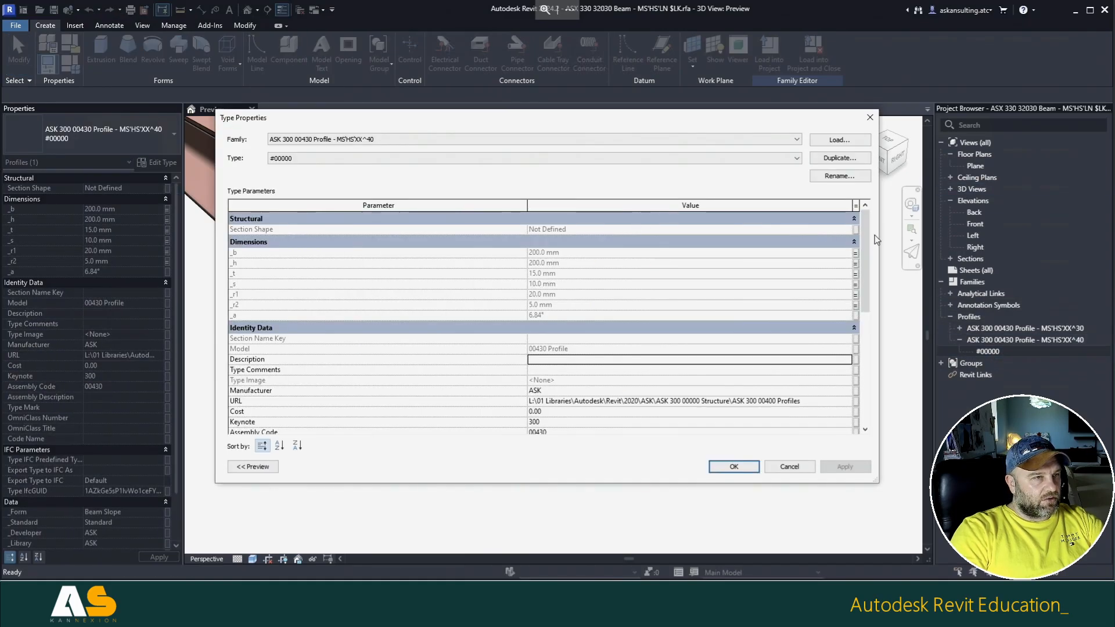
click(855, 253)
key(Return)
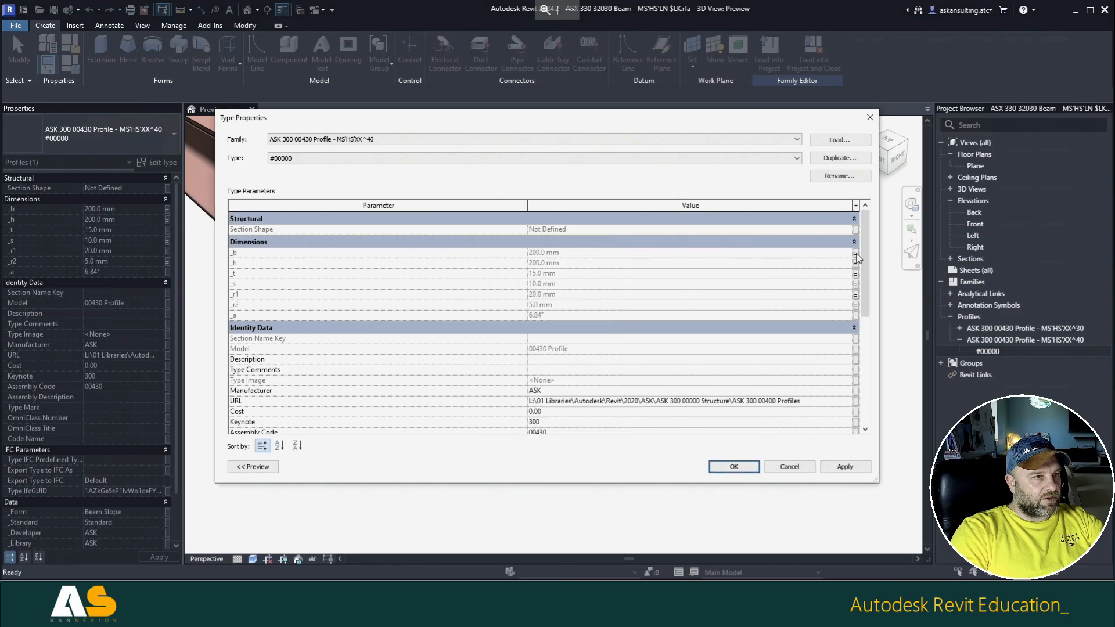
click(855, 264)
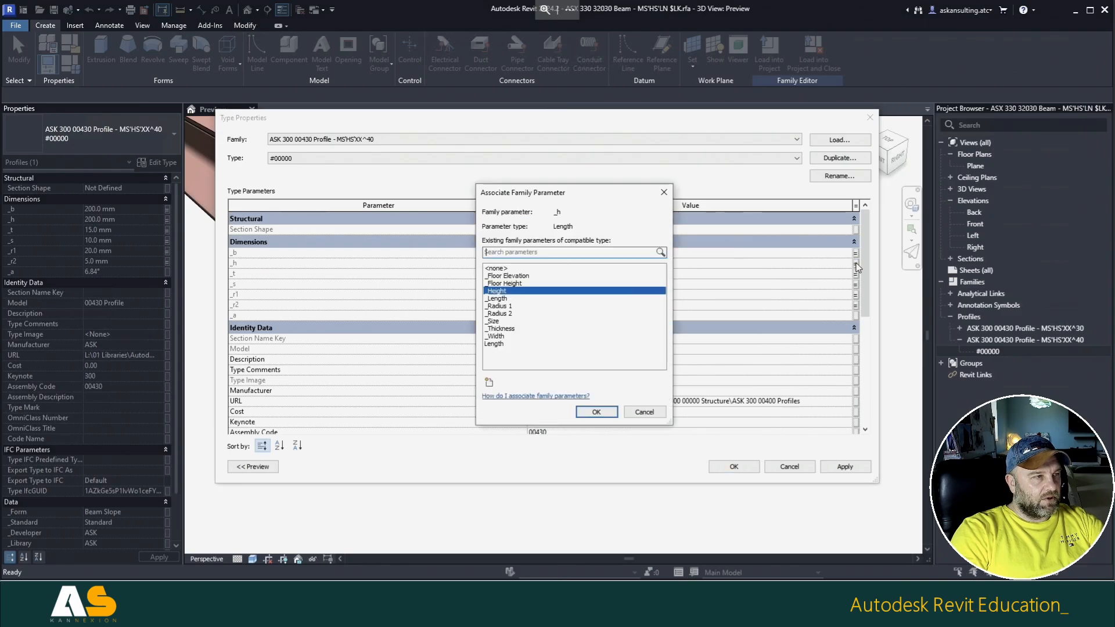
key(Return)
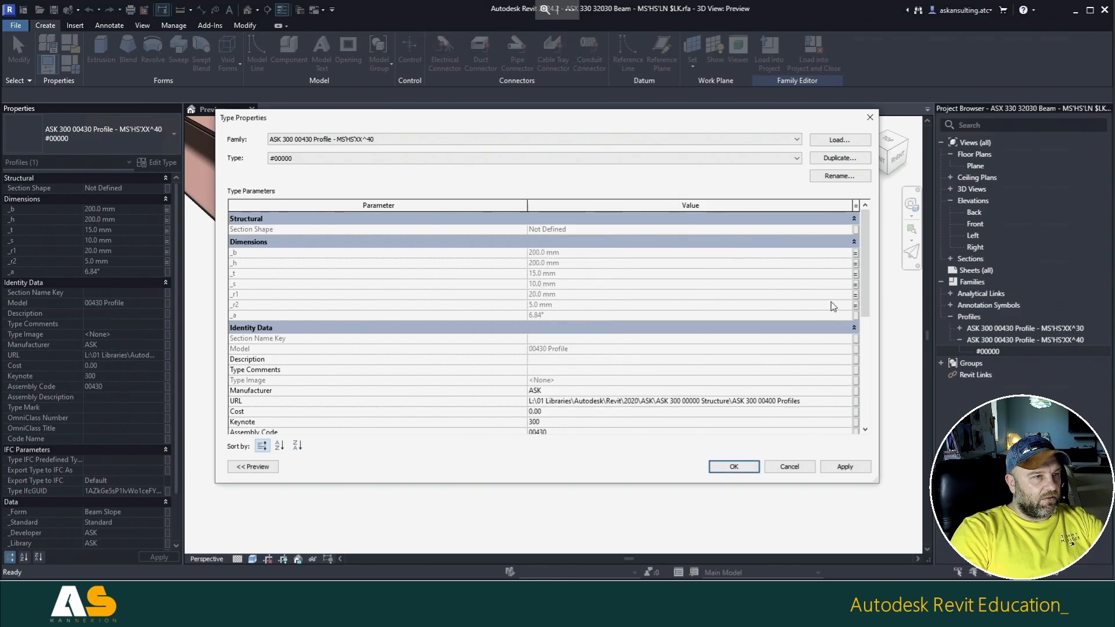
click(856, 273)
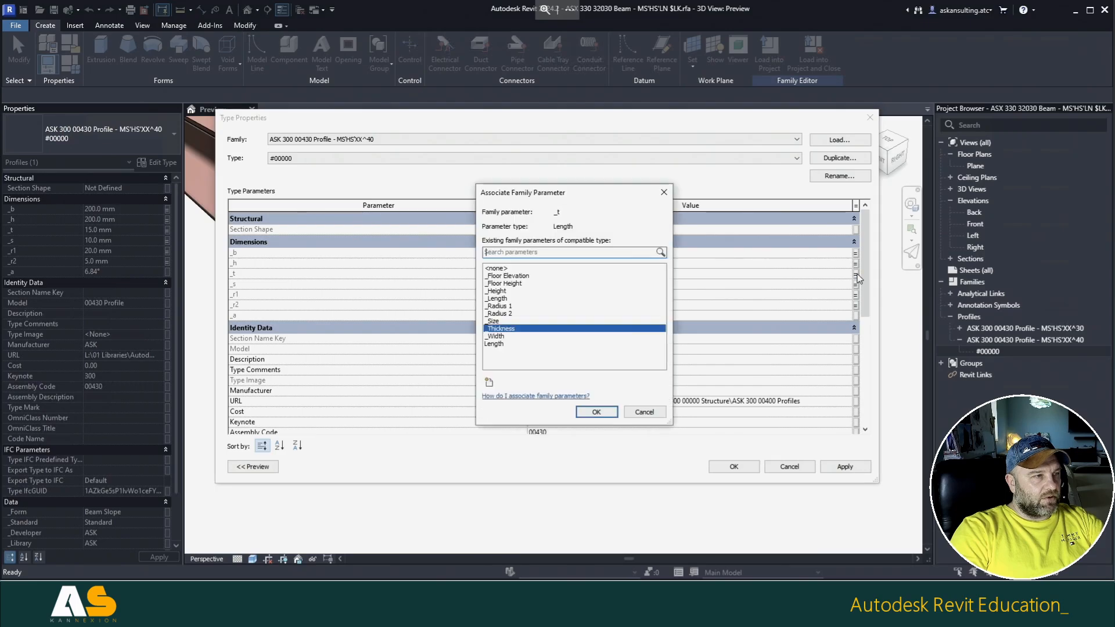
key(Return)
Step: Check the family parameter associations of _s, _r1 and _r2 in the same profile type and close its properties
click(855, 284)
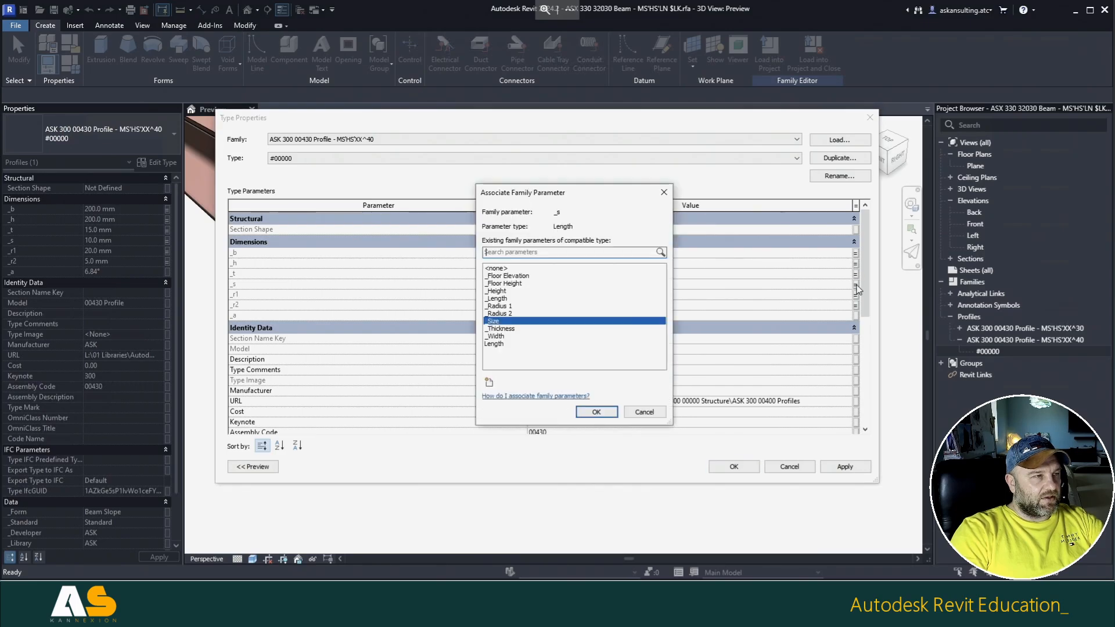
key(Return)
click(856, 295)
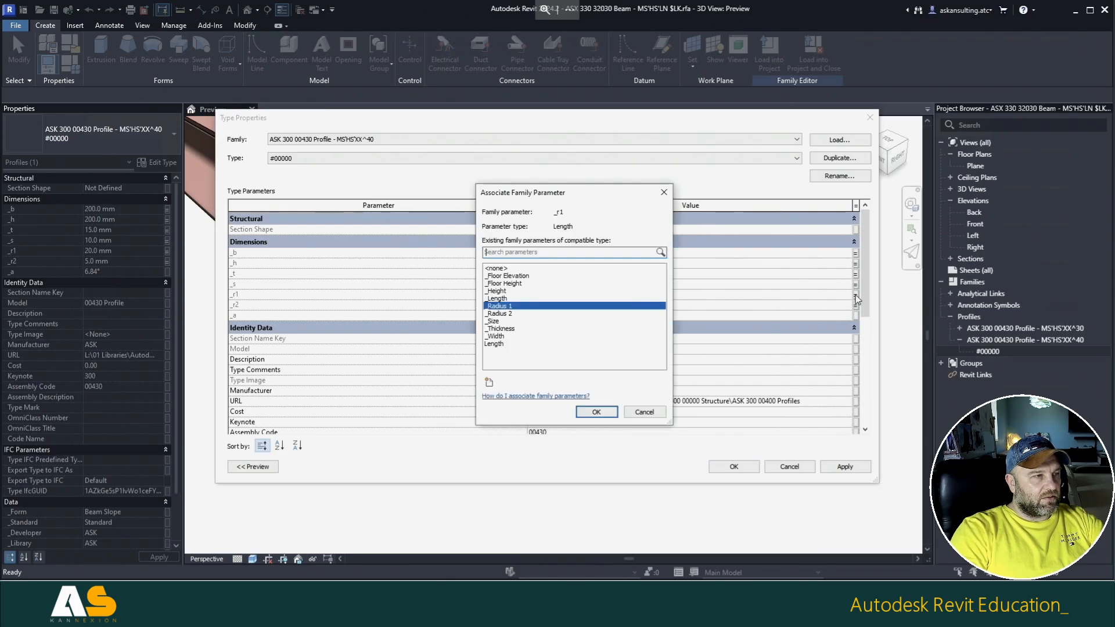
key(Return)
click(856, 305)
key(Return)
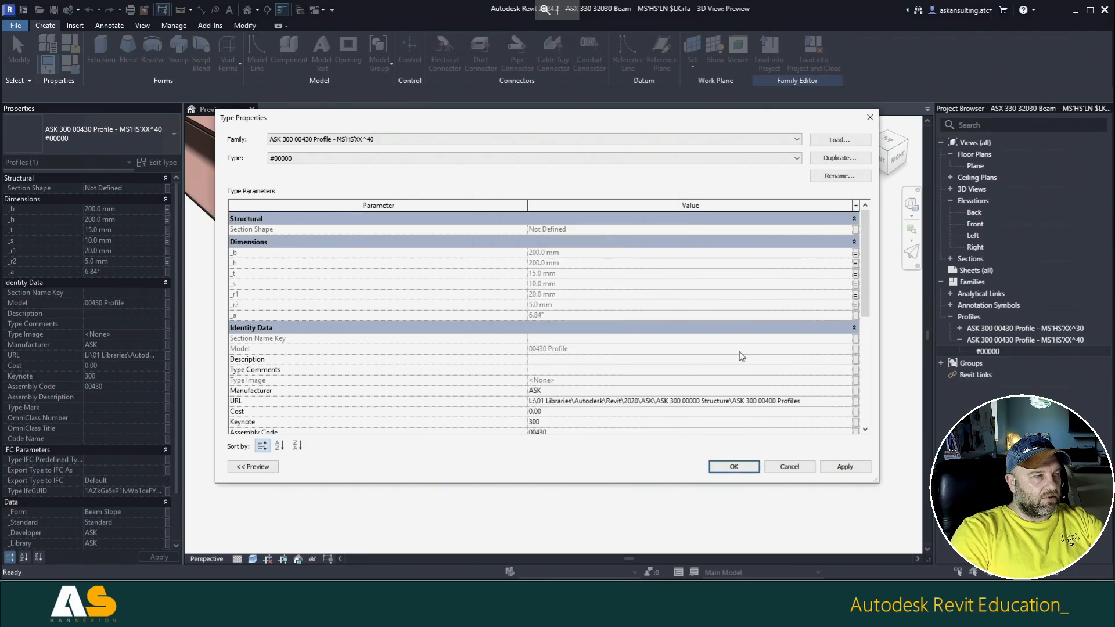
click(734, 467)
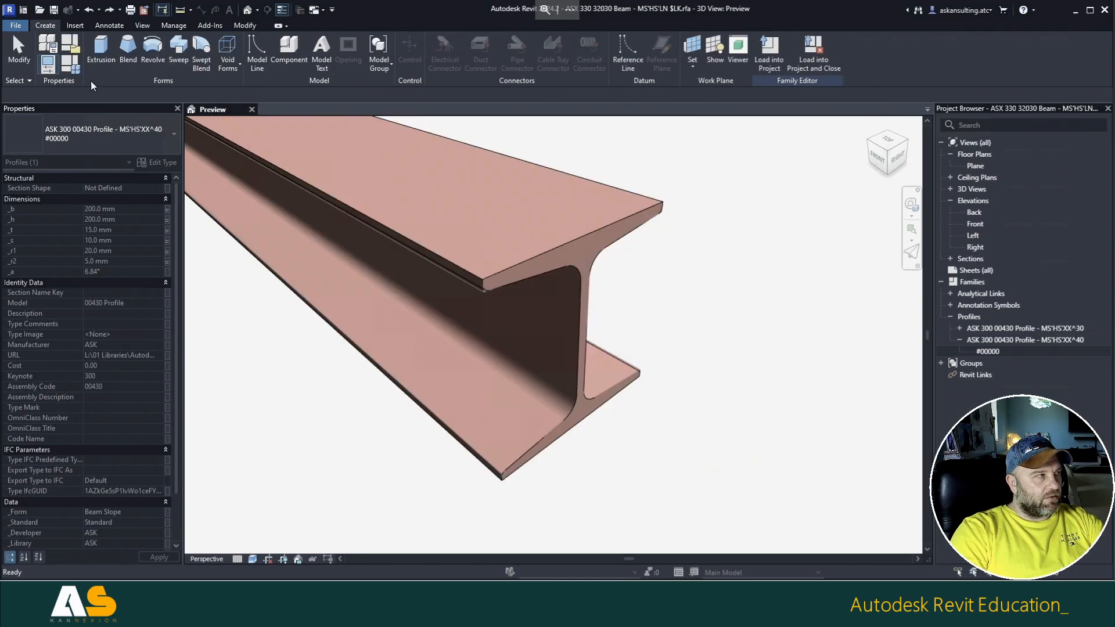
Step: Try flexing beam family type #00000 with a _Thickness of 25 mm and a _Size of 20 mm
click(78, 72)
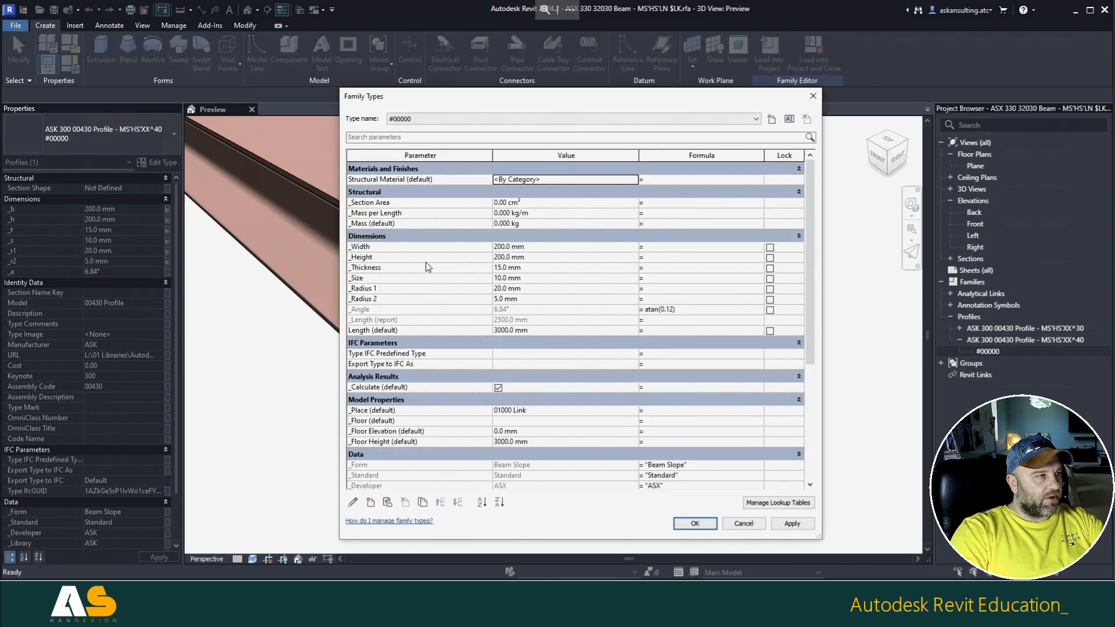
click(498, 248)
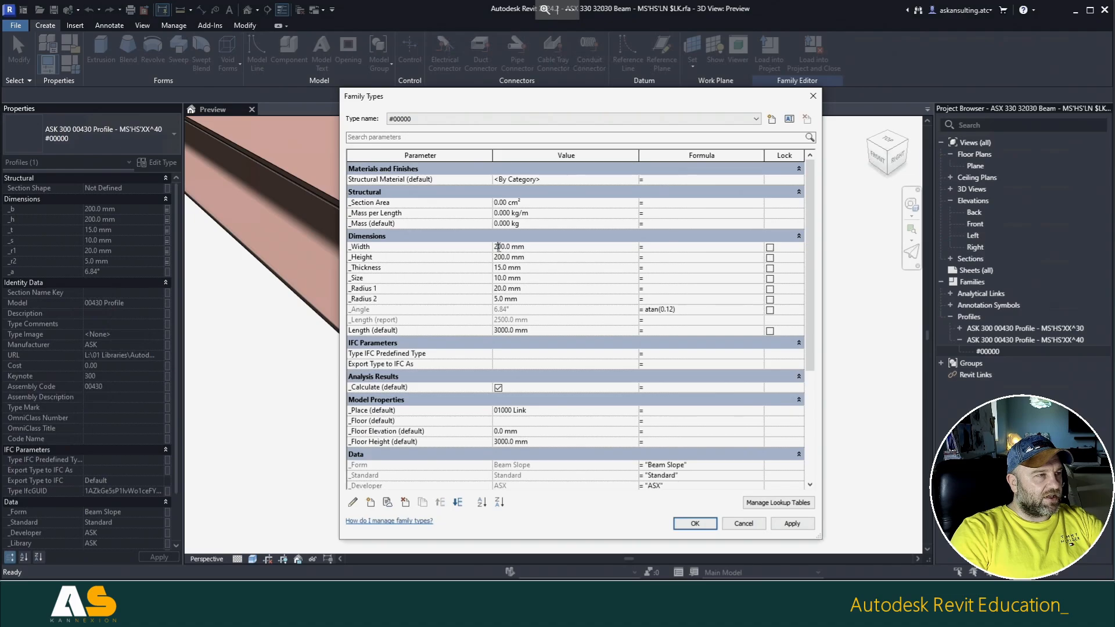
drag(500, 103, 732, 113)
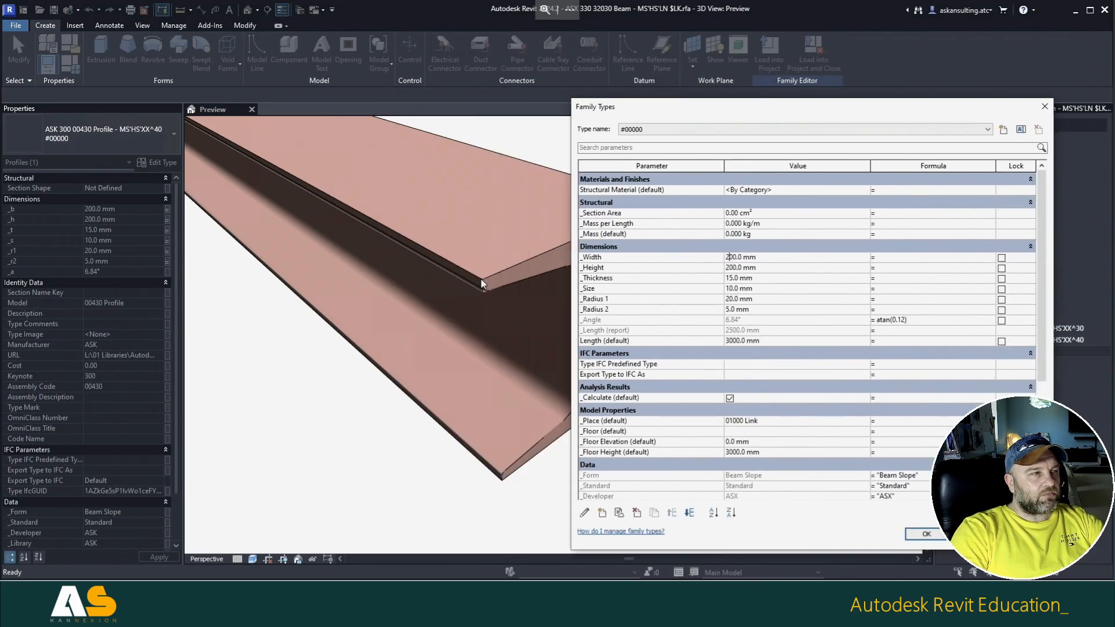
click(771, 313)
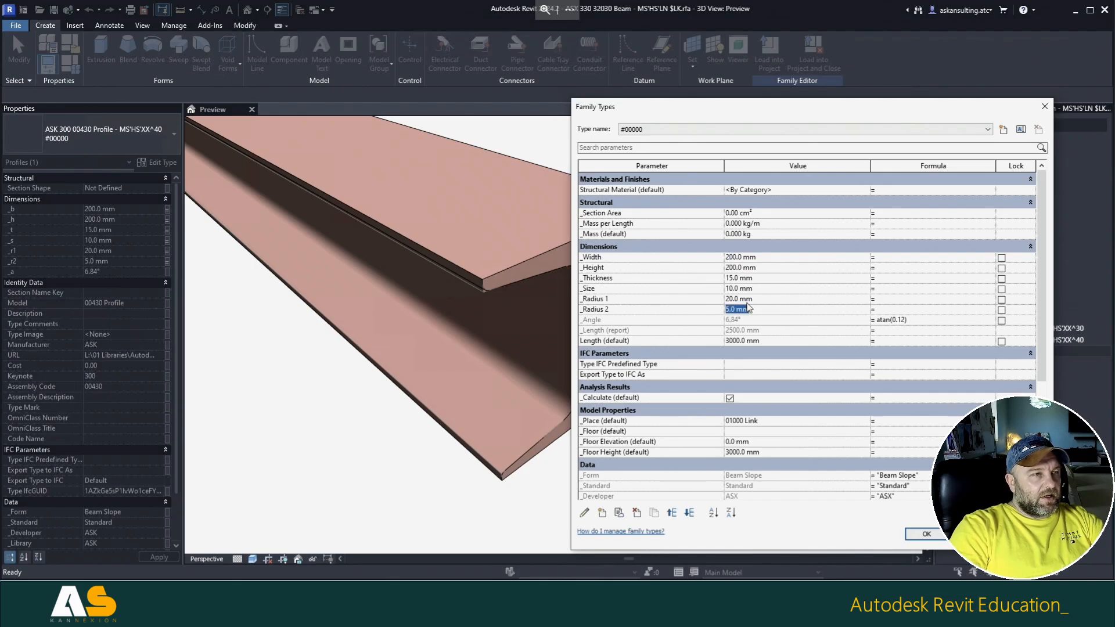
click(729, 279)
text(2)
click(729, 288)
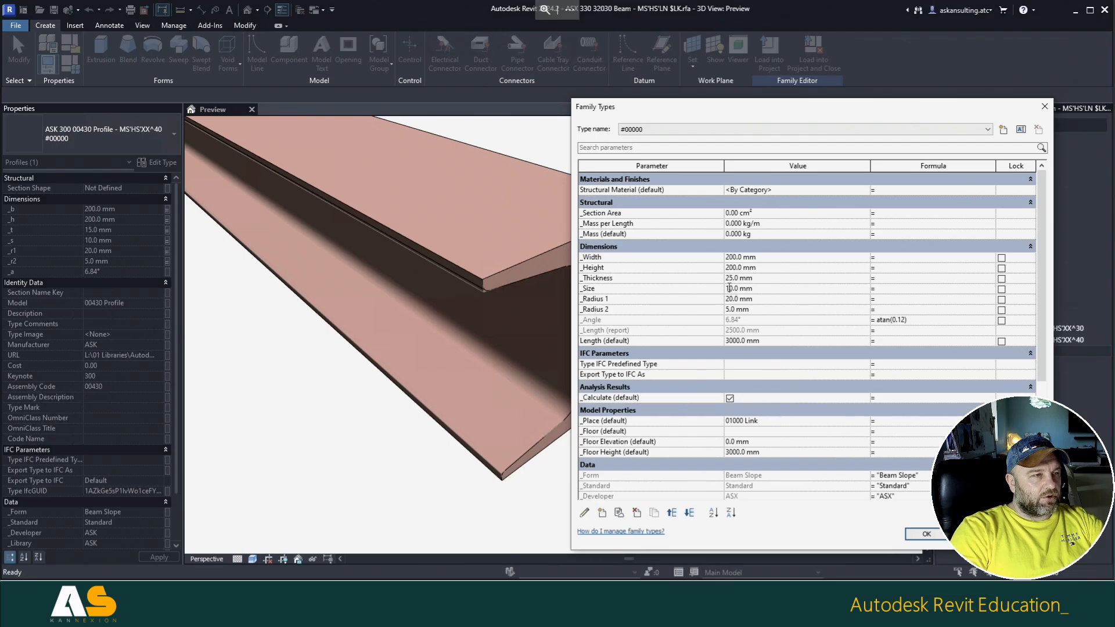
text(2)
key(Return)
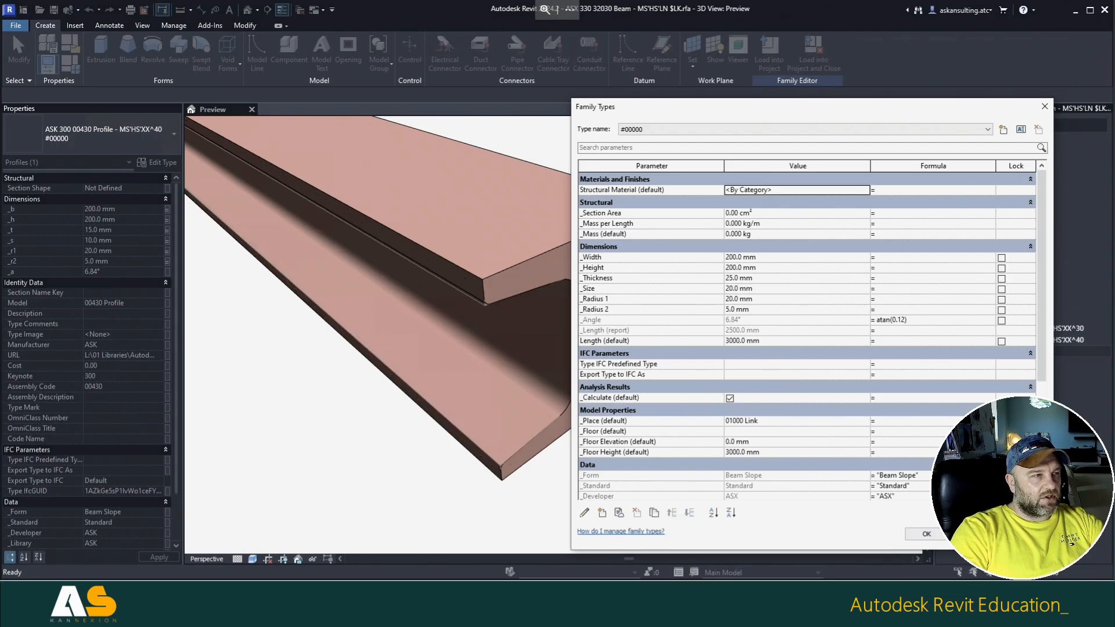
Step: Try a _Width of 250 mm and a _Height of 100 mm for the beam family type
click(731, 258)
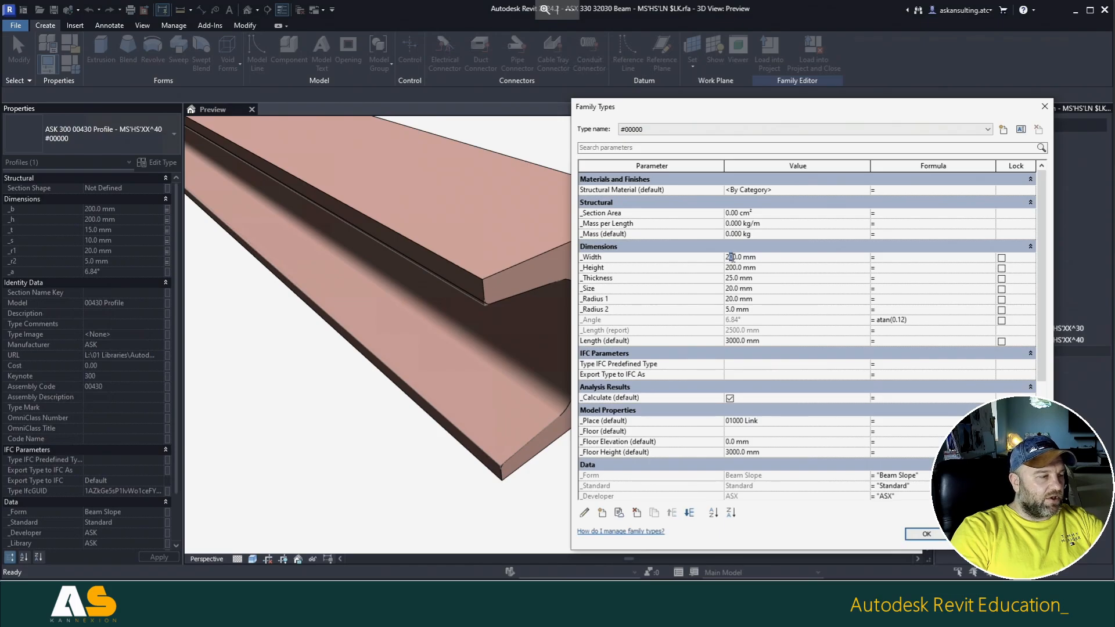
text(5)
key(Return)
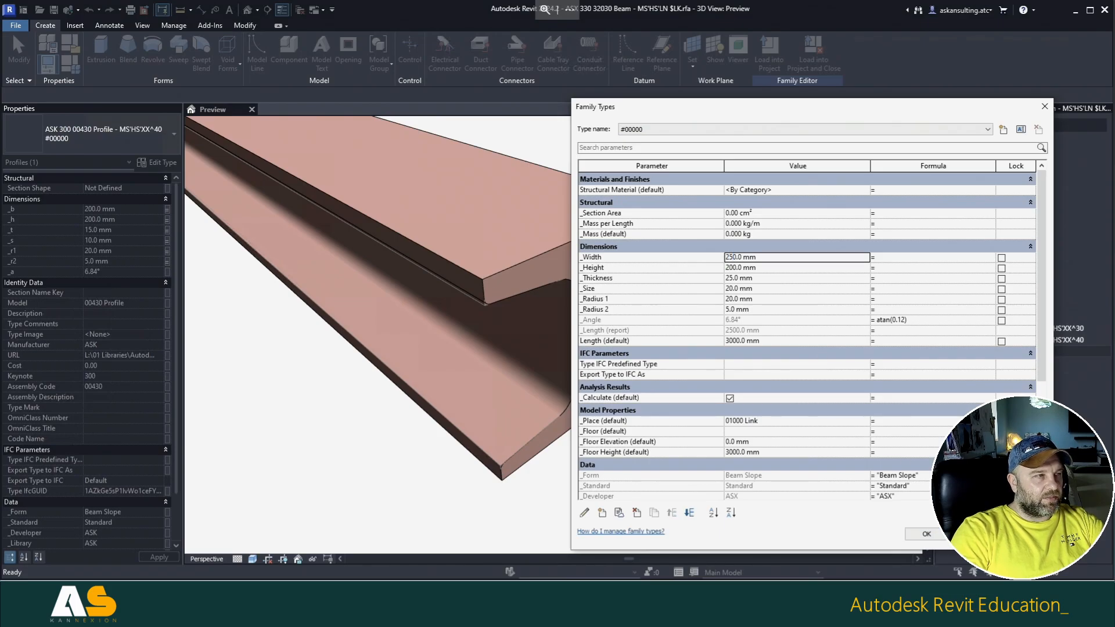
click(727, 268)
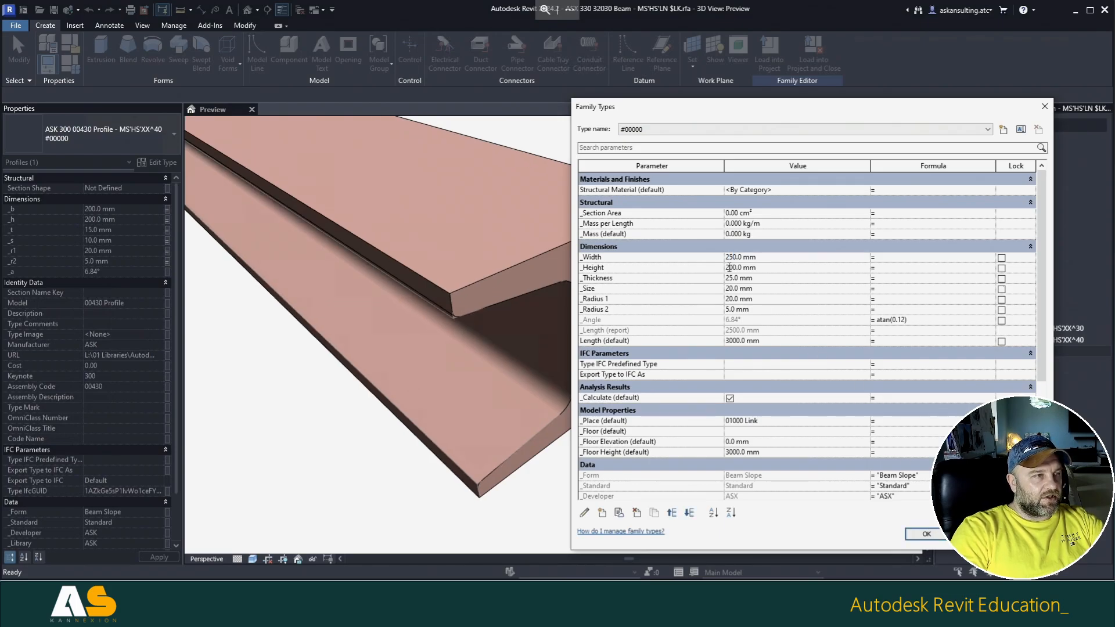
text(1)
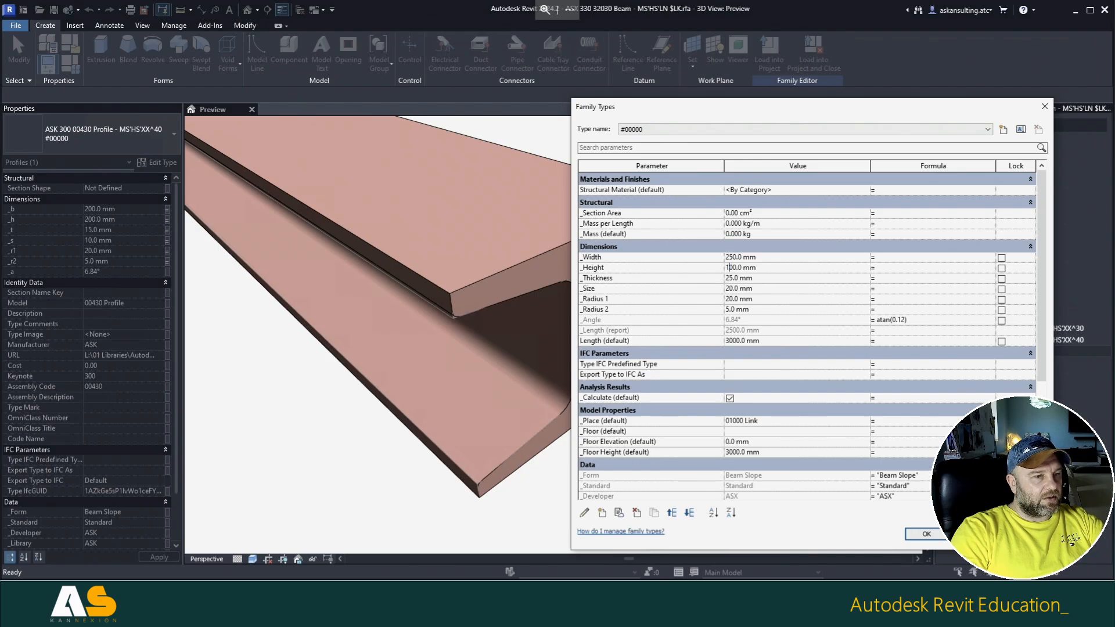
key(Return)
key(Escape)
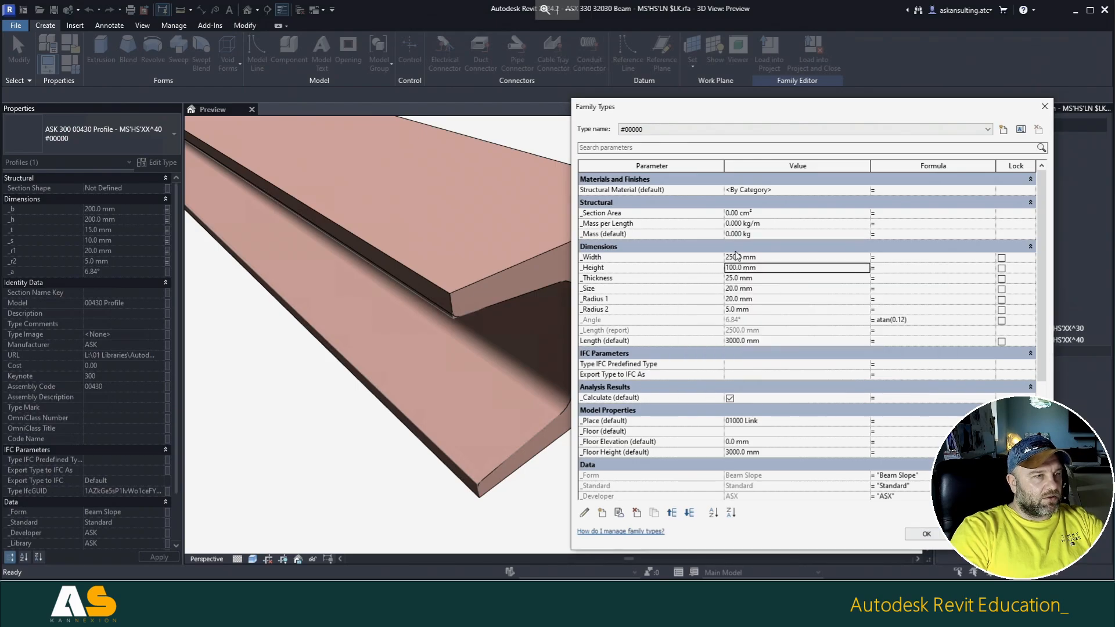
Step: Try a _Height of 300 mm for the beam family type
click(732, 268)
key(BackSpace)
text(3)
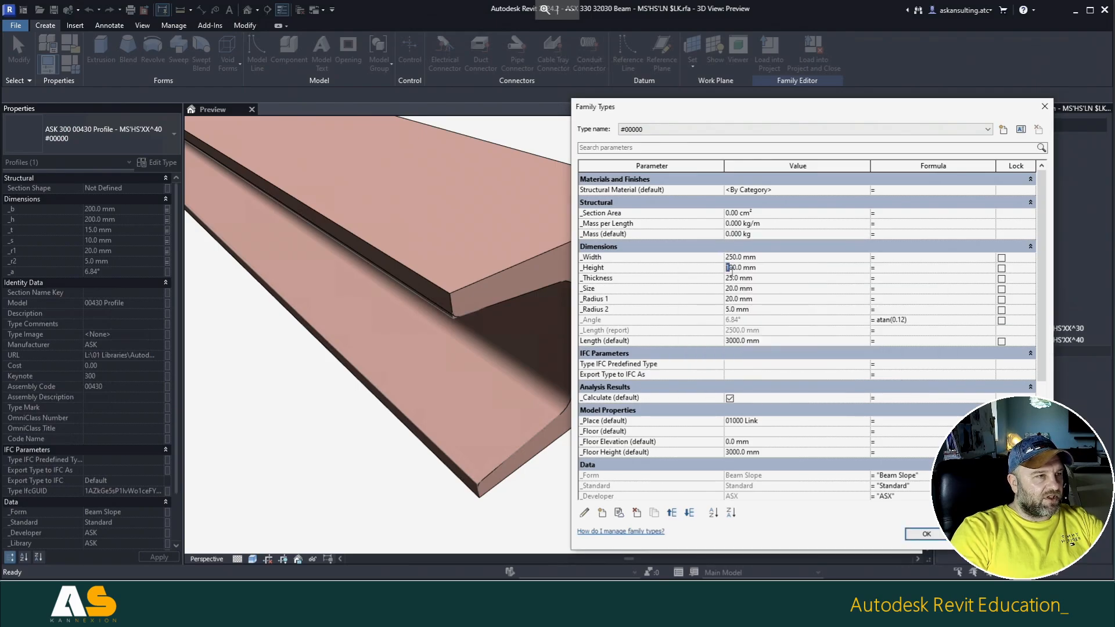
key(Return)
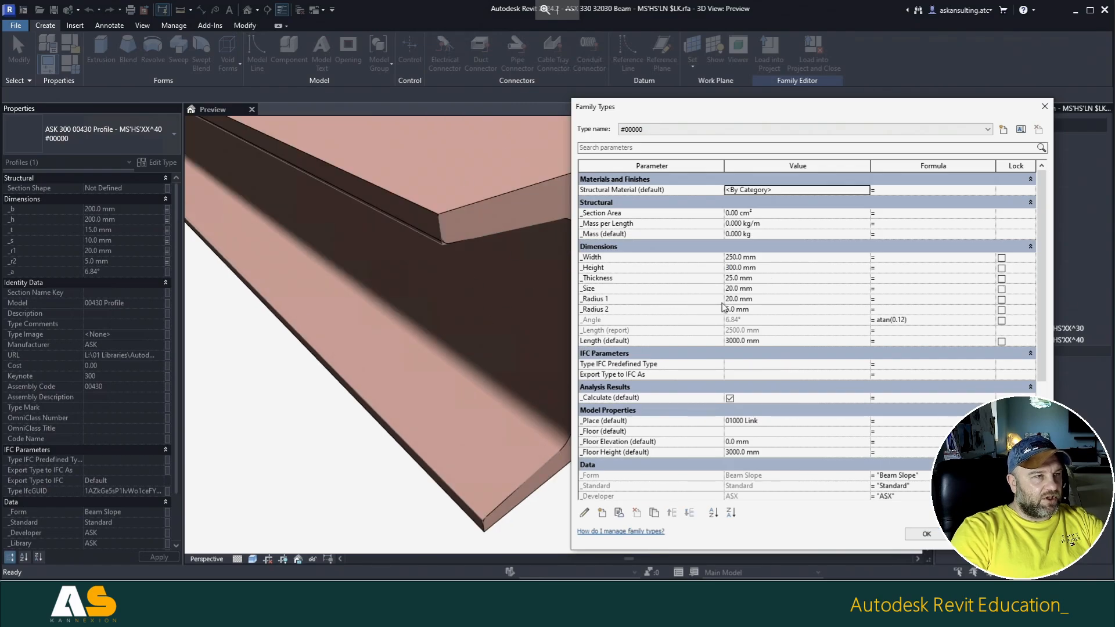
Step: Try a _Radius 1 of 10 mm and a _Radius 2 of 15 mm, keeping the beam's end profile in view
drag(732, 110, 775, 104)
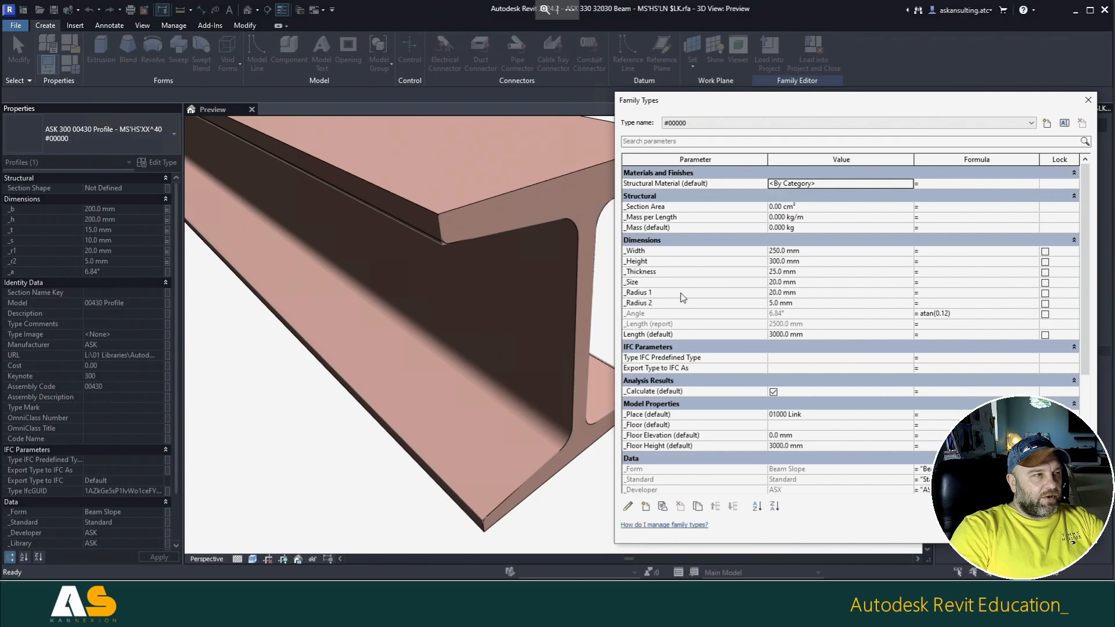
click(774, 293)
drag(774, 294, 770, 294)
text(1)
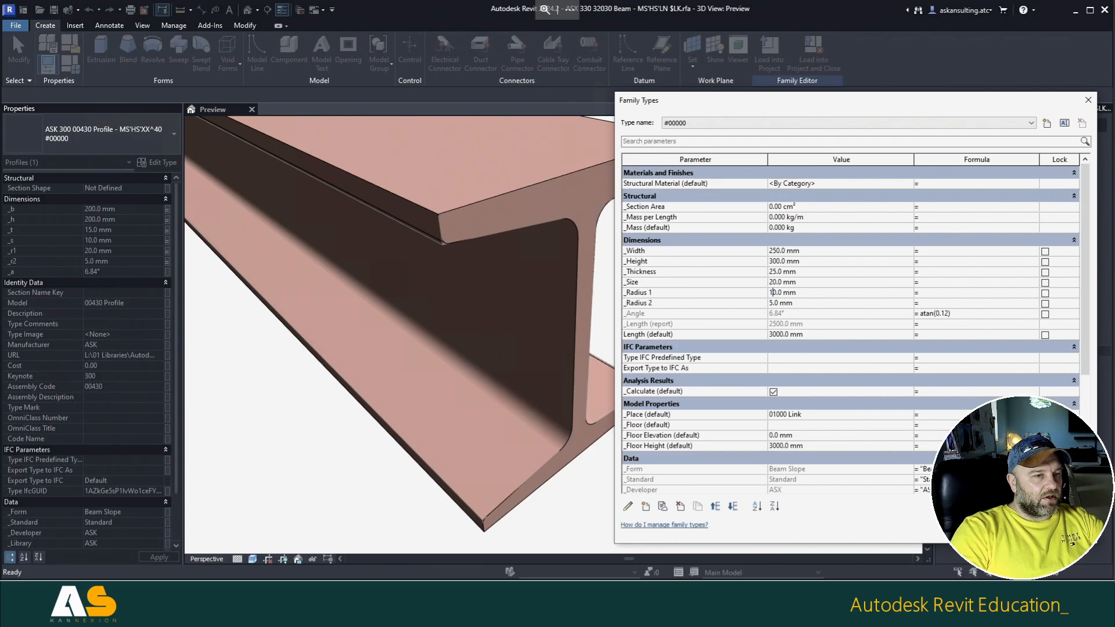
key(Return)
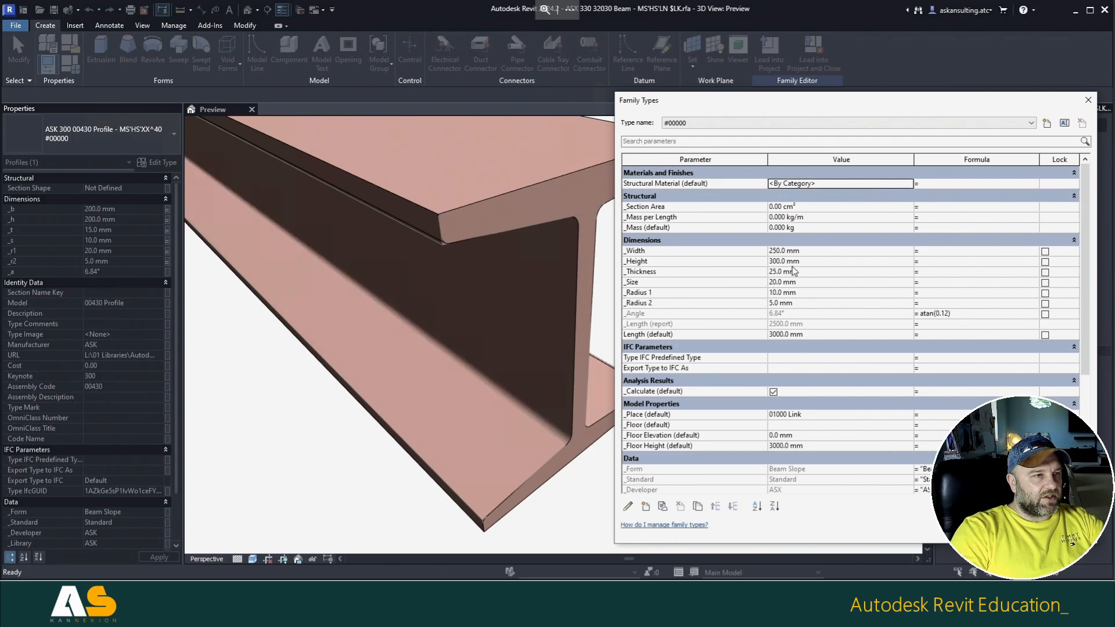
click(774, 304)
text(1)
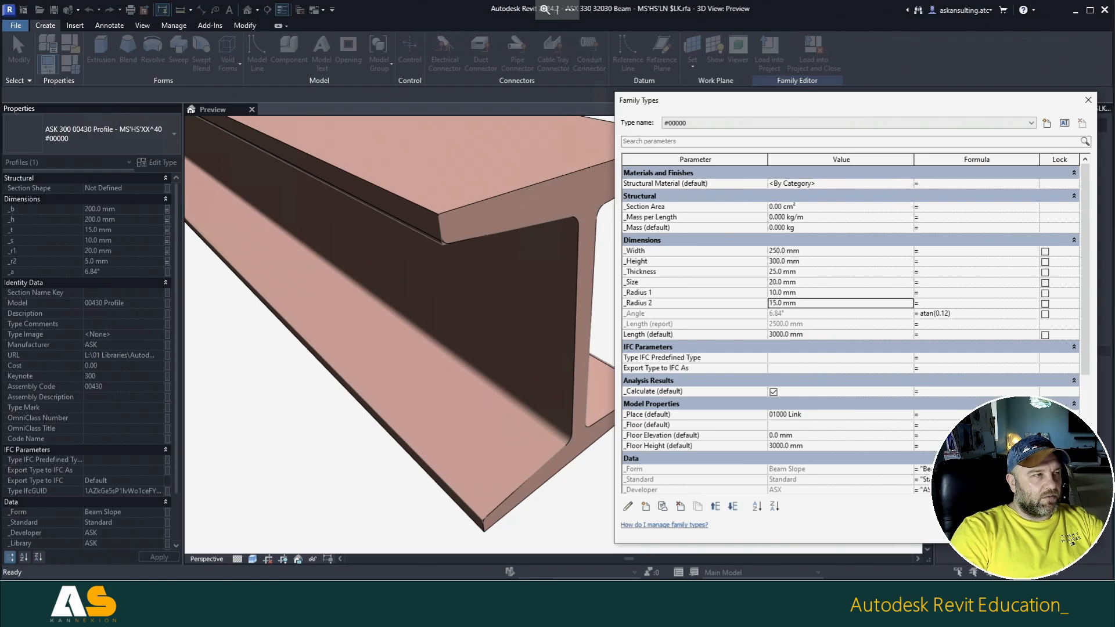
key(Return)
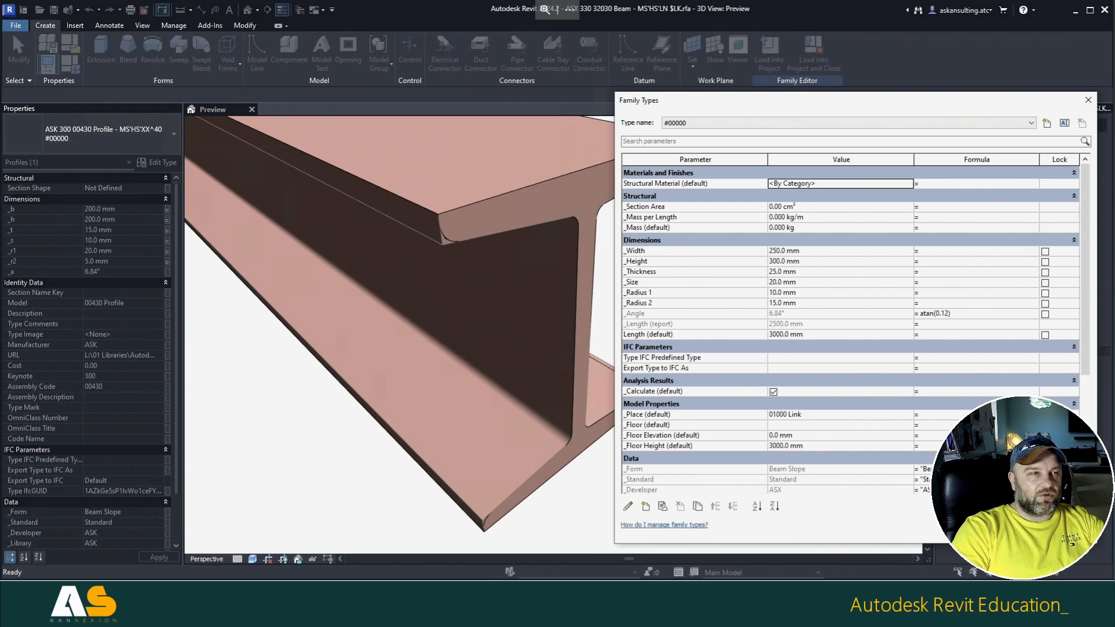
Step: Close the family types and undo all the dimension test changes on the beam
click(974, 525)
click(86, 12)
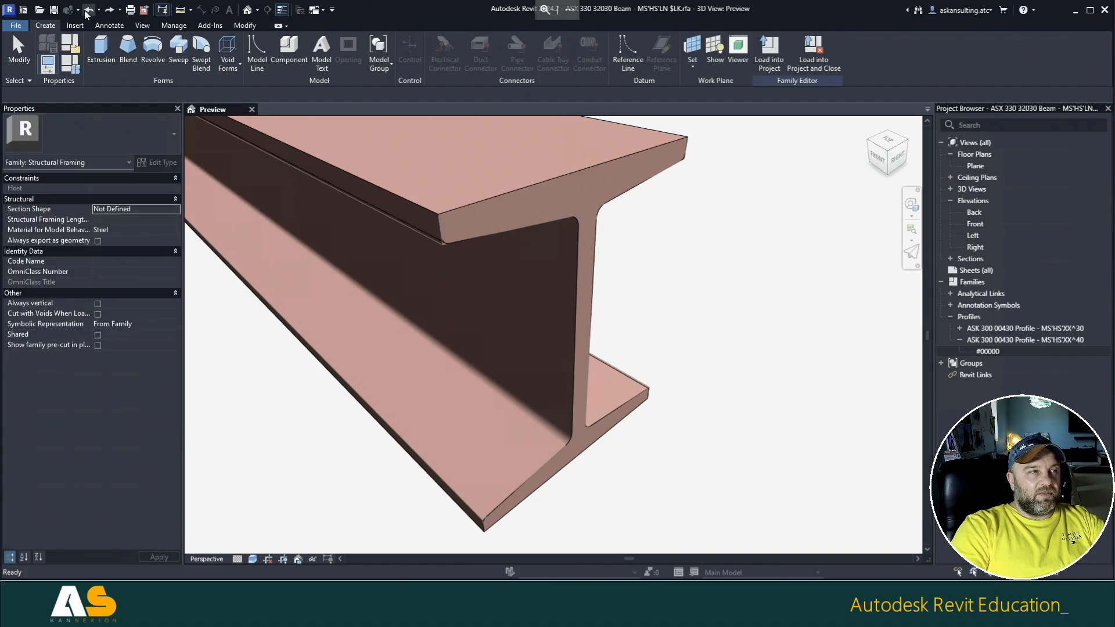
click(86, 13)
click(86, 13)
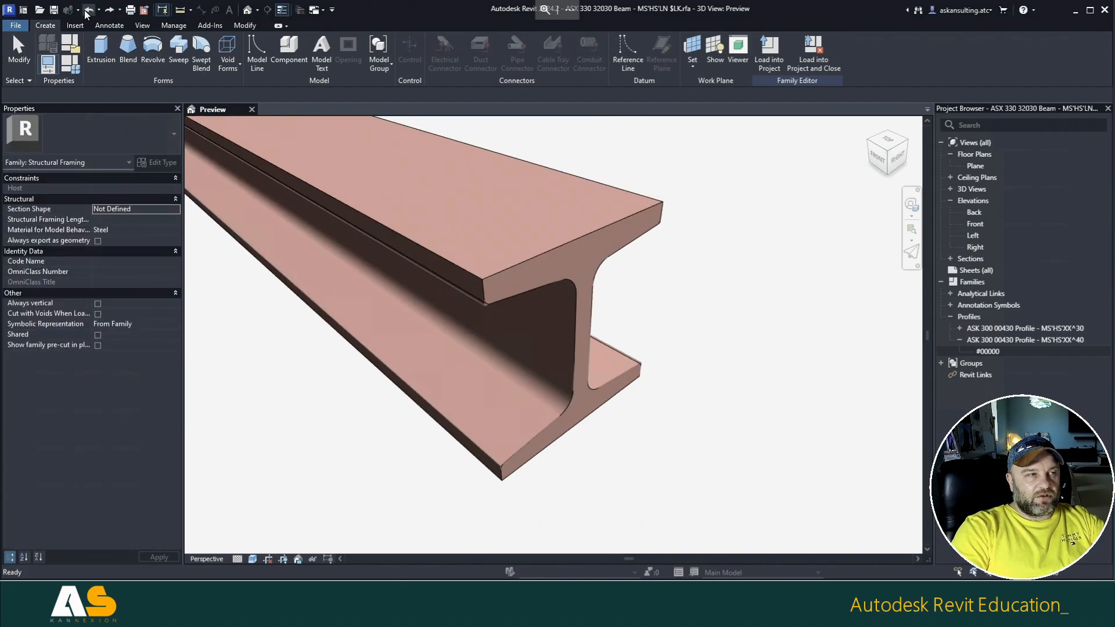
click(86, 13)
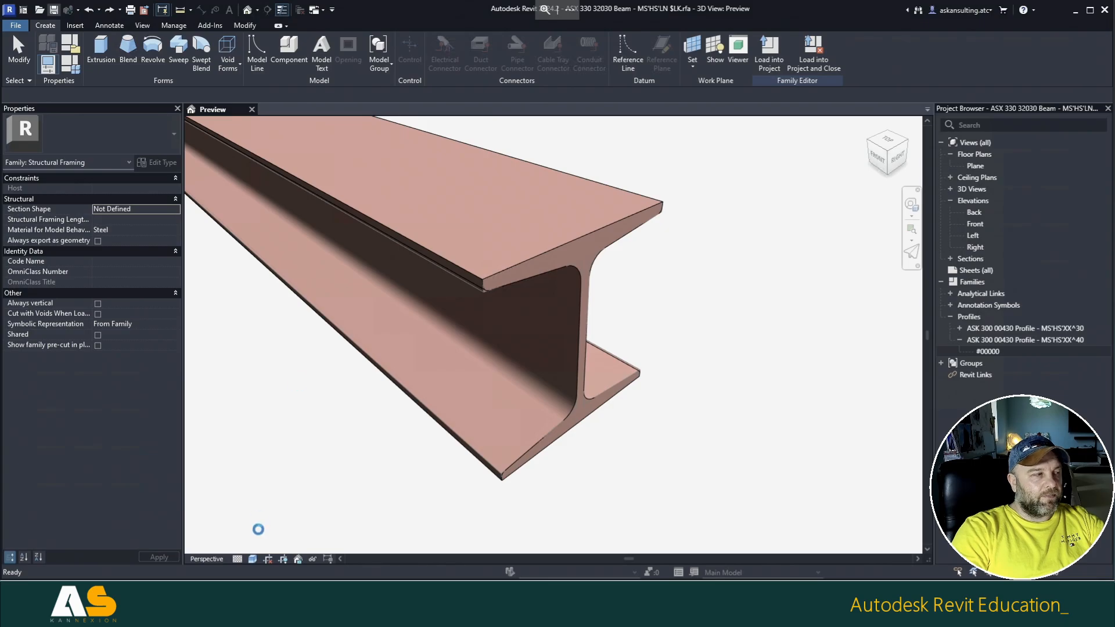
Step: Switch to File Explorer, run ALL 000 00000 Backups - Delete.cmd in the ASX 330 32000 Beams folder, and return to Revit
click(157, 595)
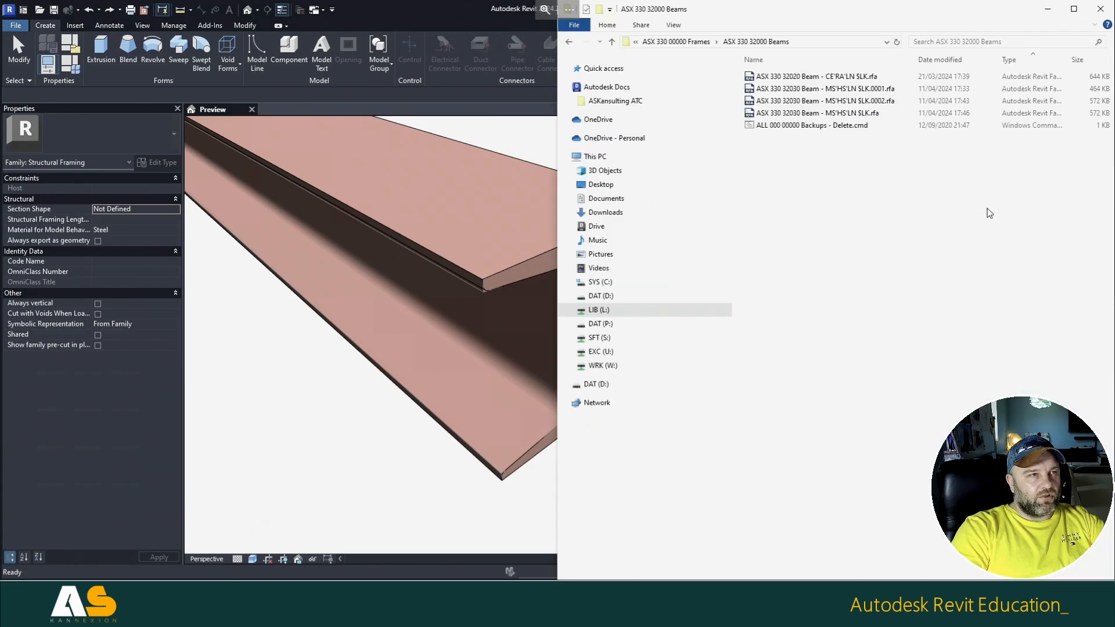
click(814, 128)
double_click(815, 126)
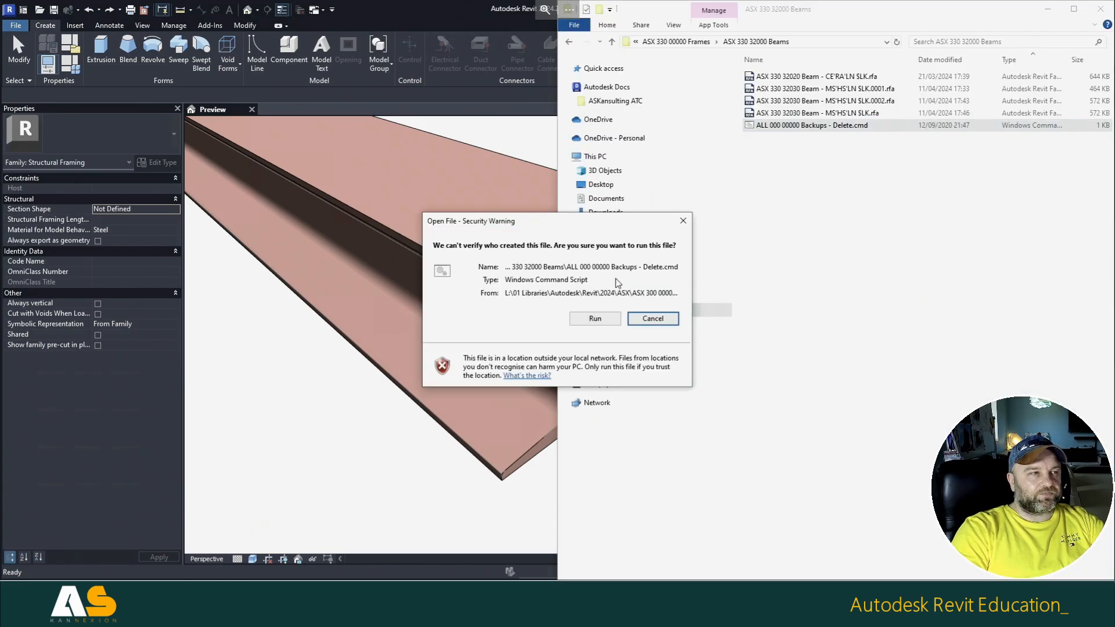
click(608, 321)
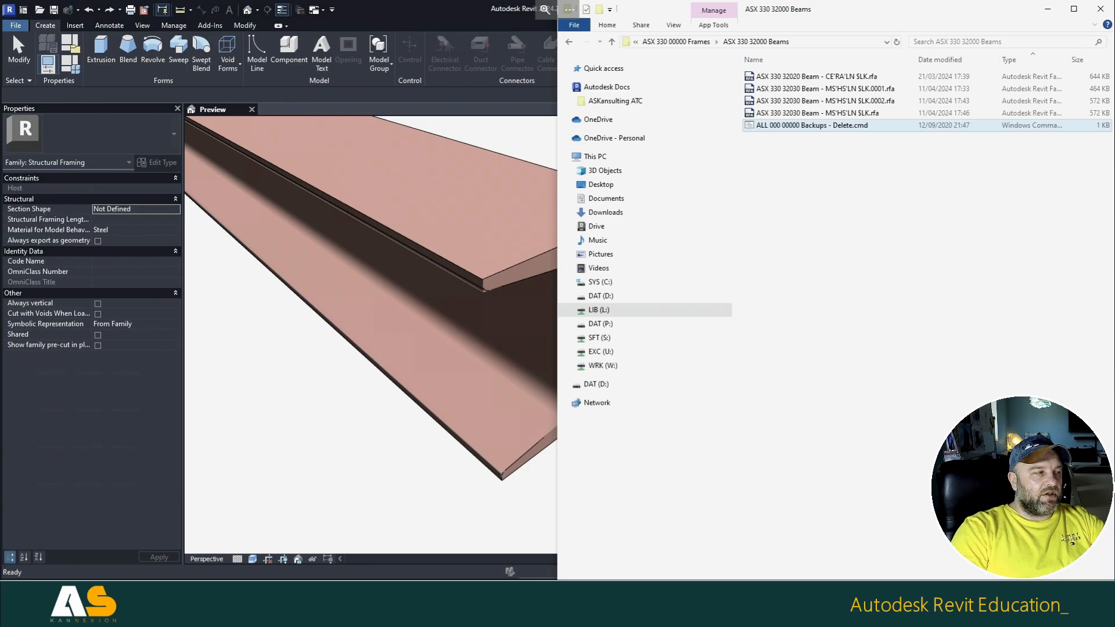
click(430, 604)
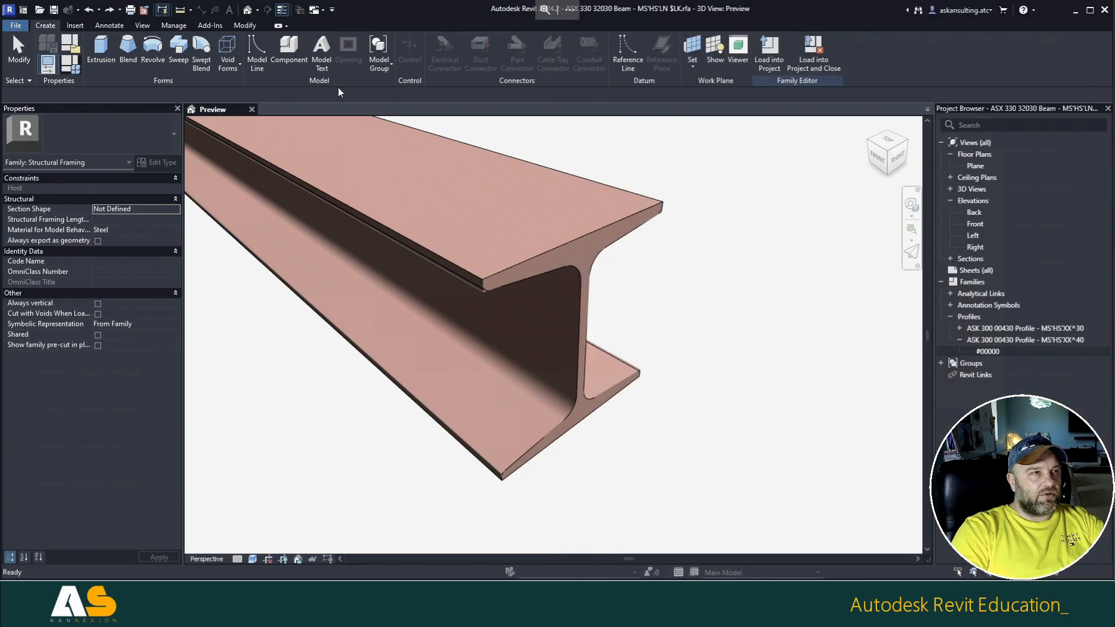
drag(1004, 101, 939, 102)
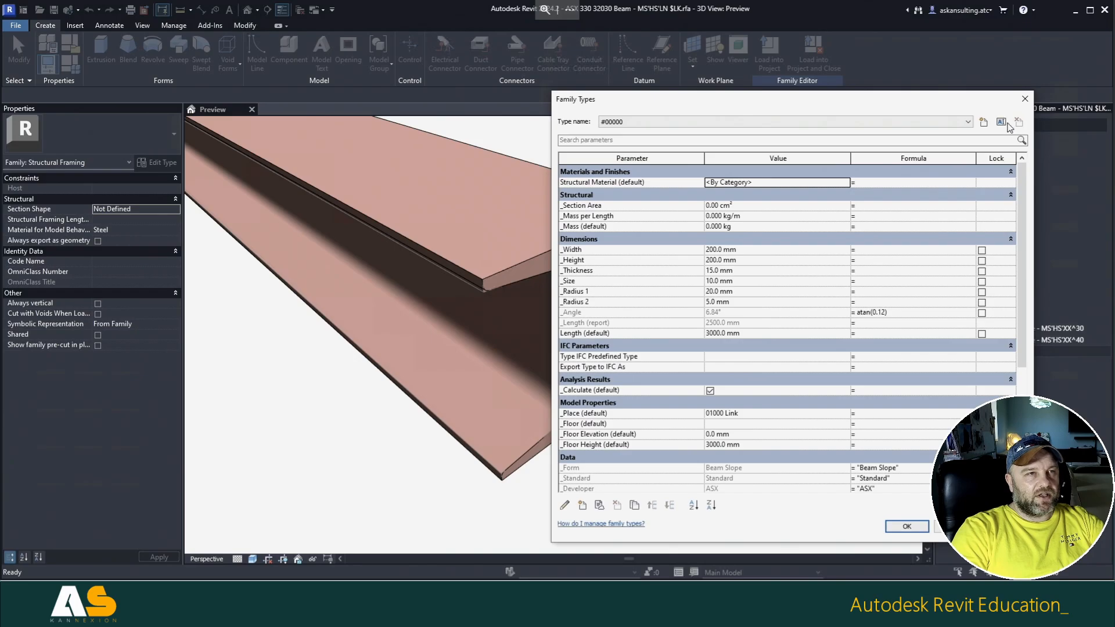
click(984, 122)
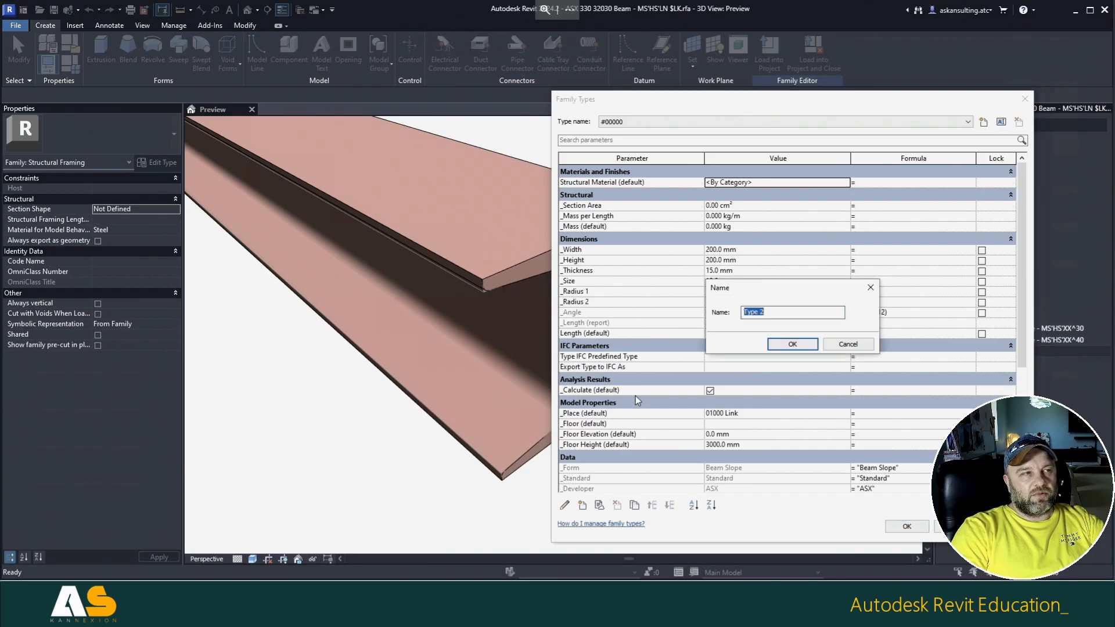
key(Escape)
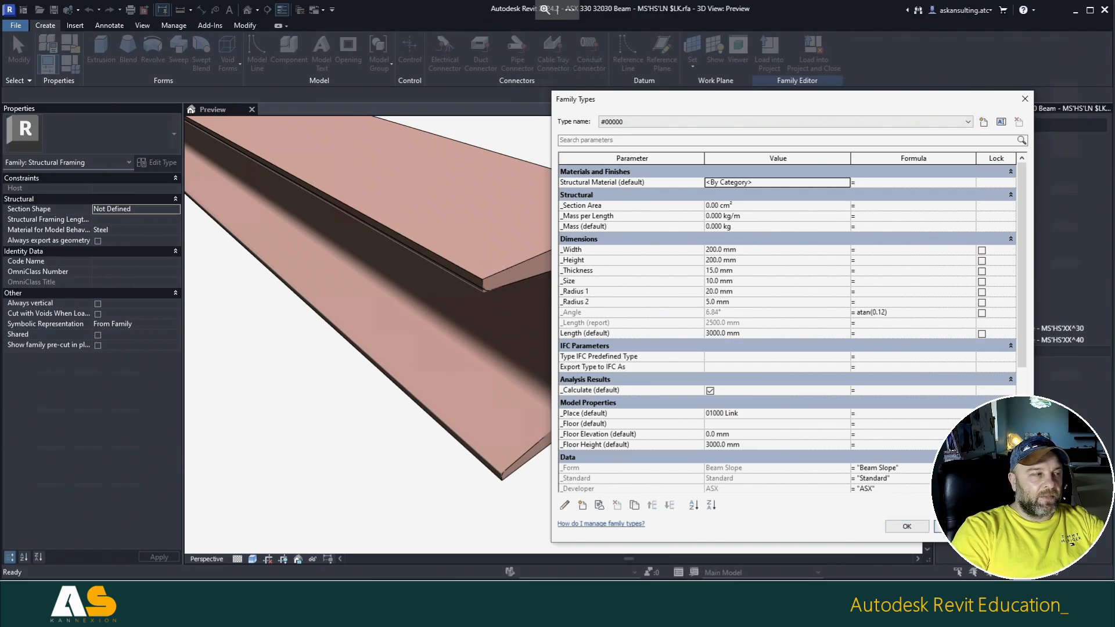
click(907, 527)
Step: Switch to File Explorer and run ALL 000 00000 Backups - Delete.cmd again in the ASX 330 32000 Beams folder
key(alt+Tab)
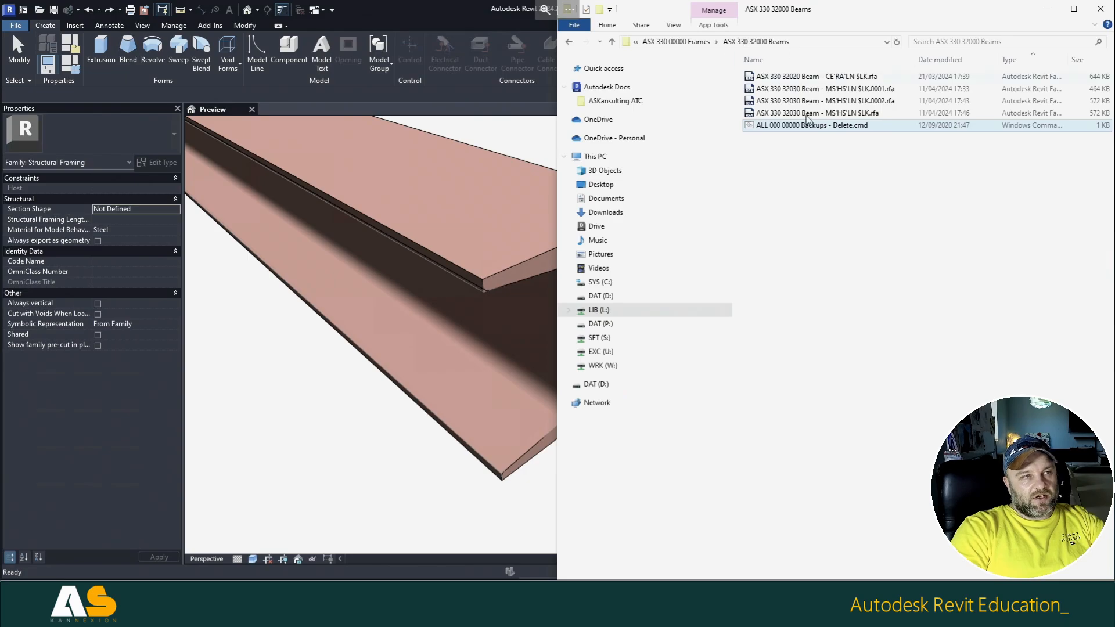
double_click(815, 126)
click(595, 319)
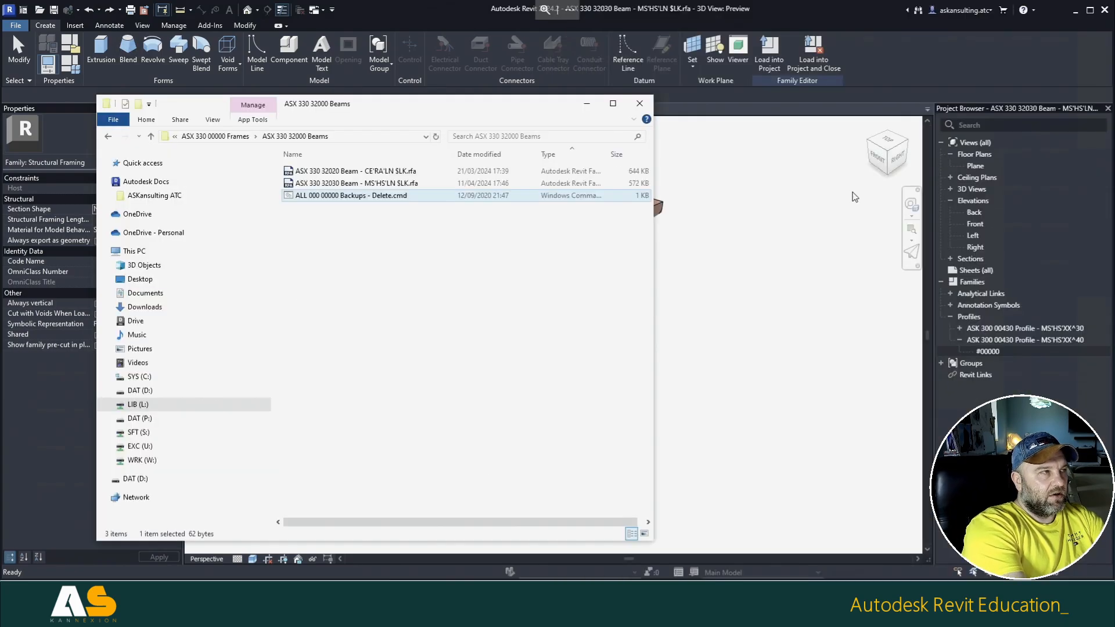
Step: Beside the Beams folder, open a second File Explorer window at the location of ASK 300 00430 Profile - MS'HS'XX^40.rfa, listed with details
key(super+Left)
key(super+e)
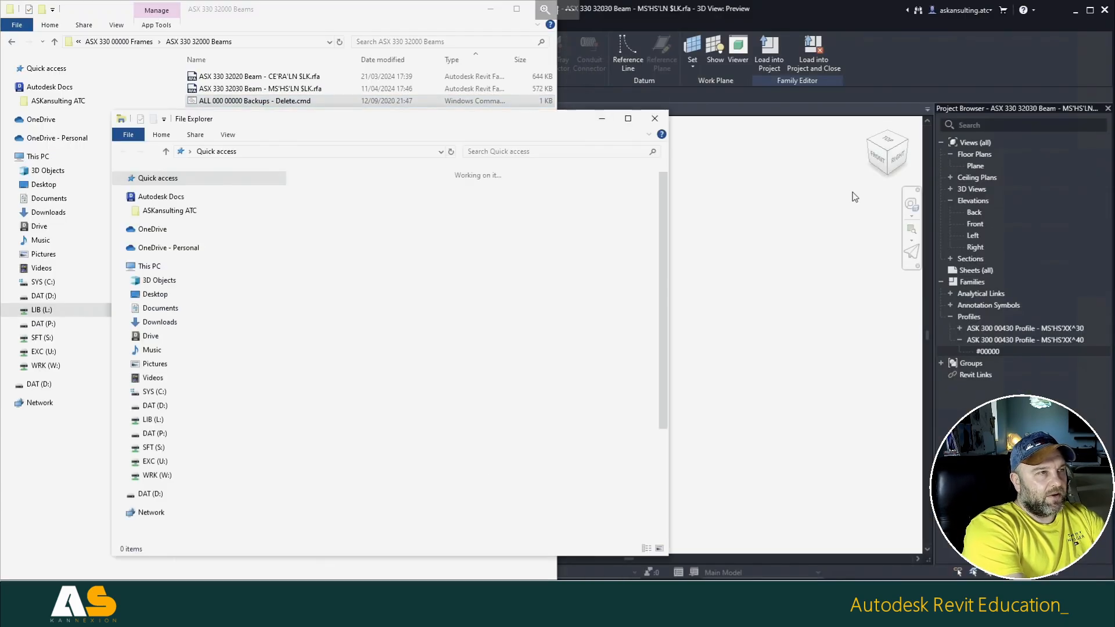
key(super+Right)
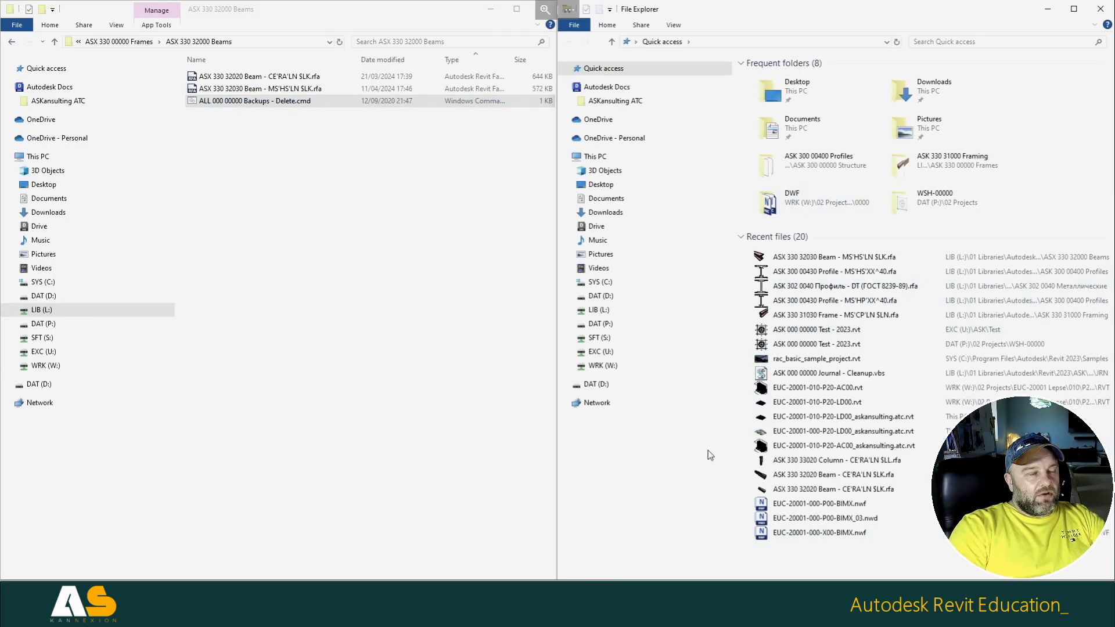
click(823, 277)
right_click(823, 277)
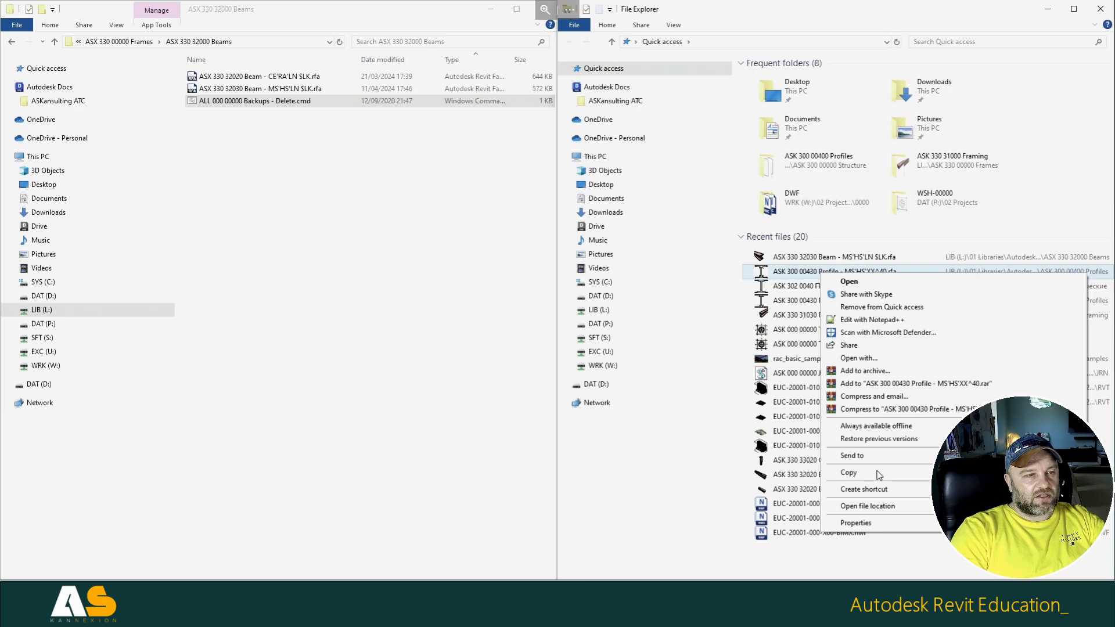
click(877, 506)
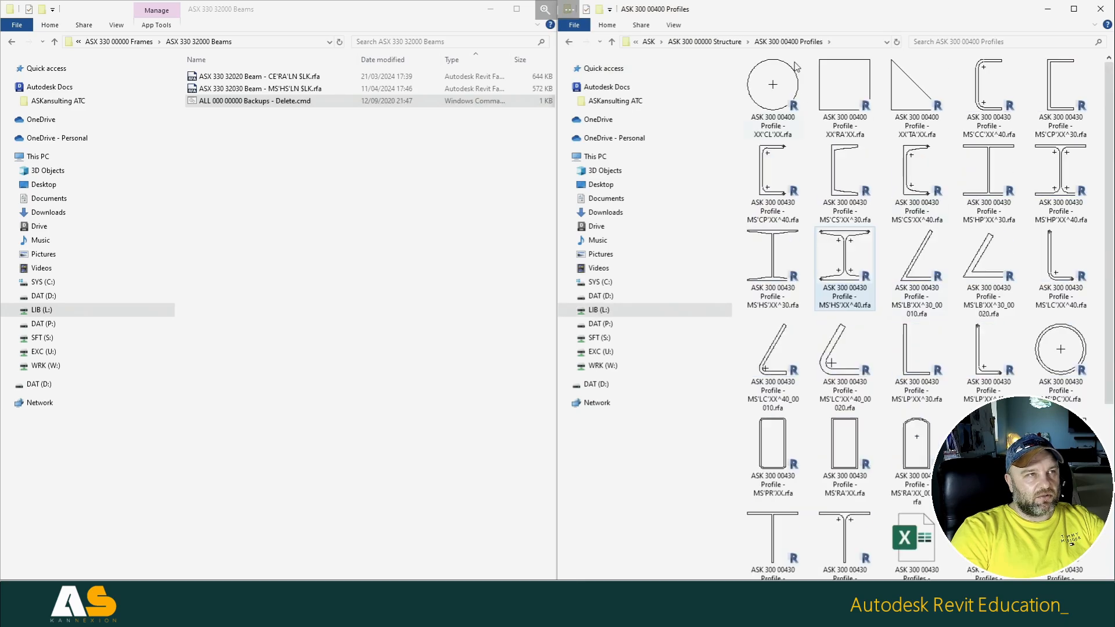
click(676, 26)
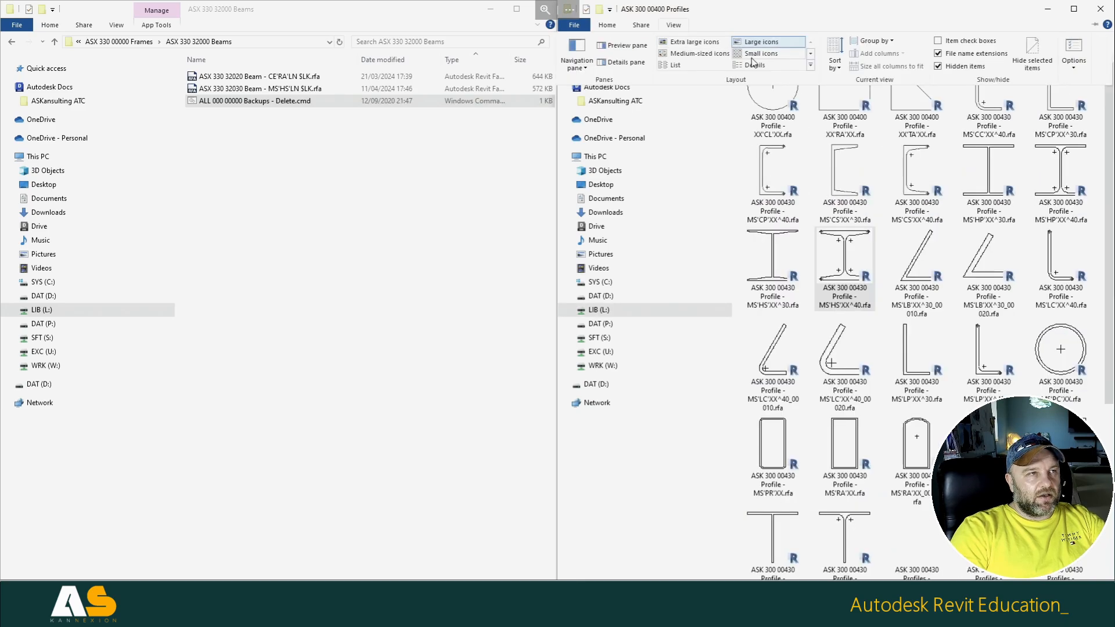
click(755, 65)
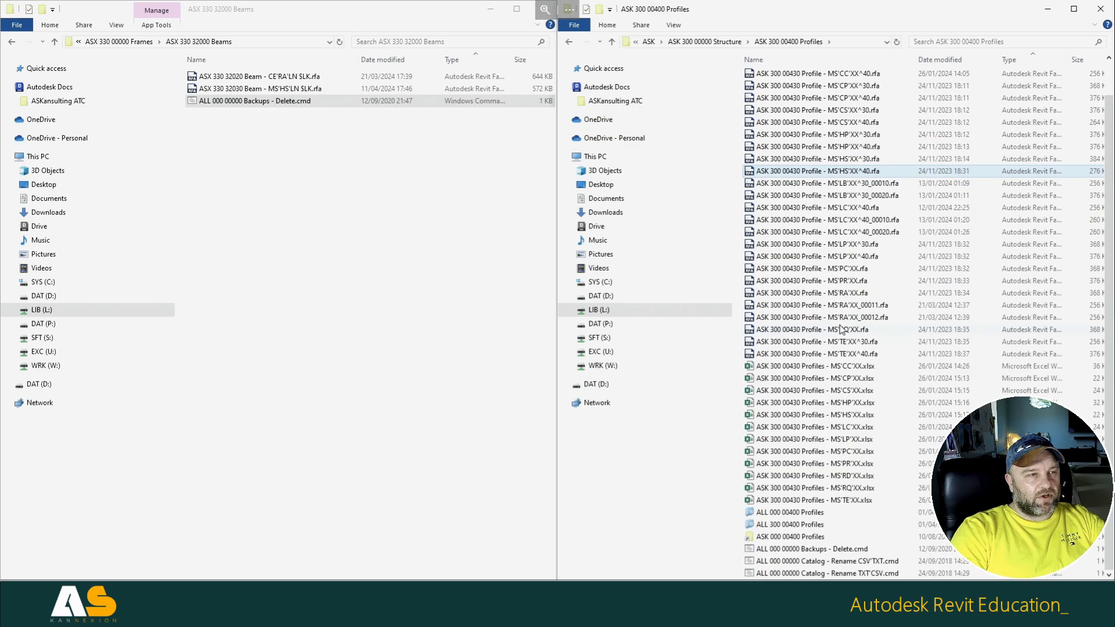
Step: Open the ASK 300 00430 Profiles - MS'HS'XX.xlsx workbook in Excel and accept the licence agreement
scroll(842, 329, up, 2)
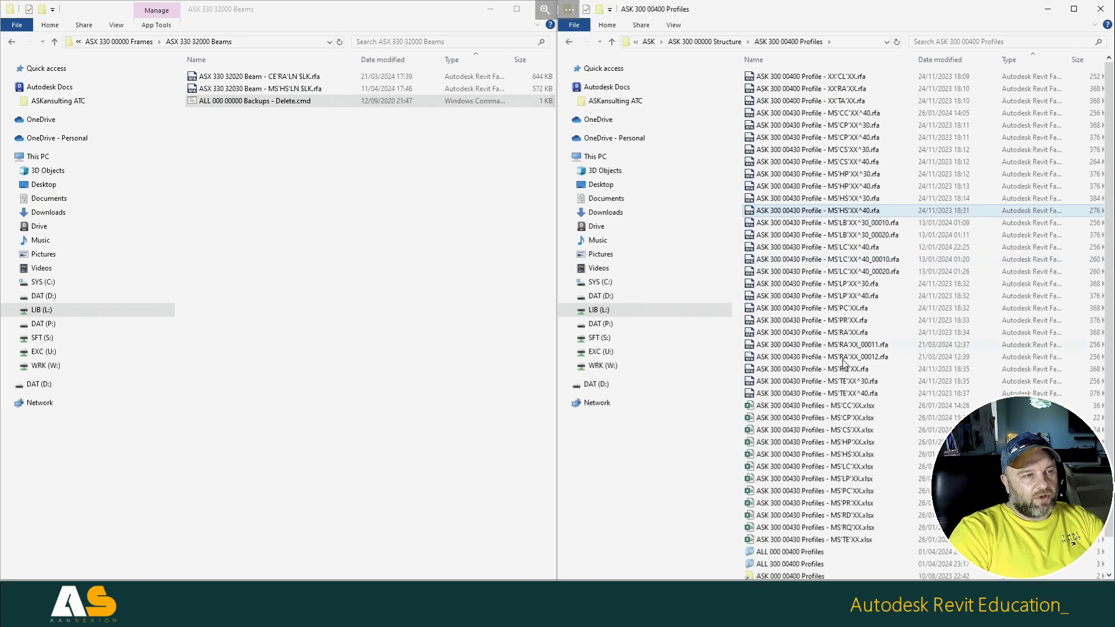
scroll(844, 363, down, 1)
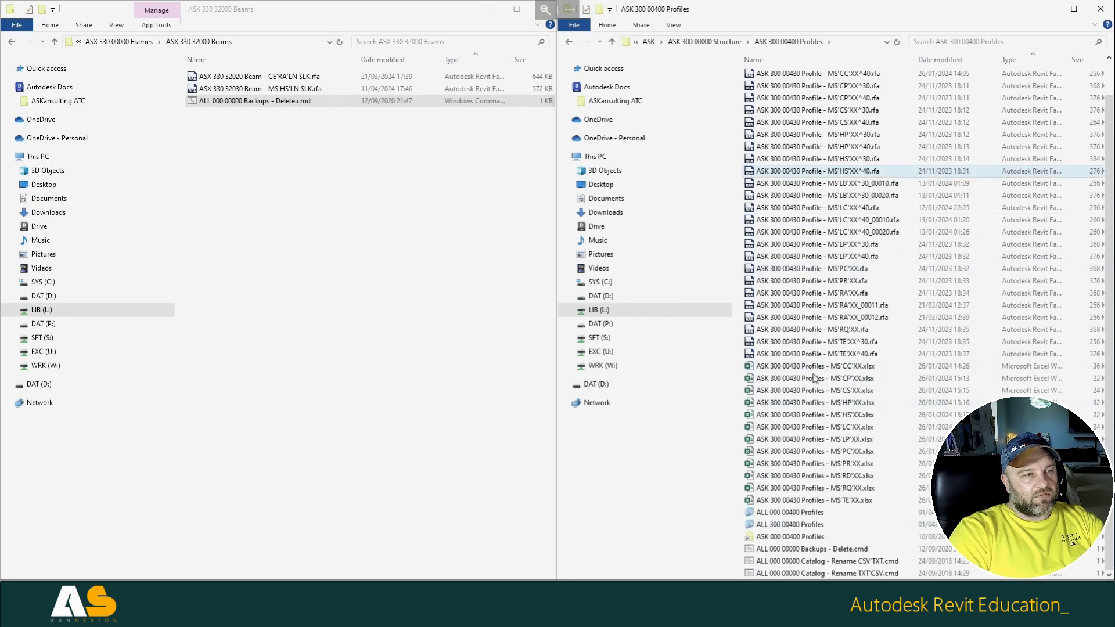
click(828, 407)
click(795, 416)
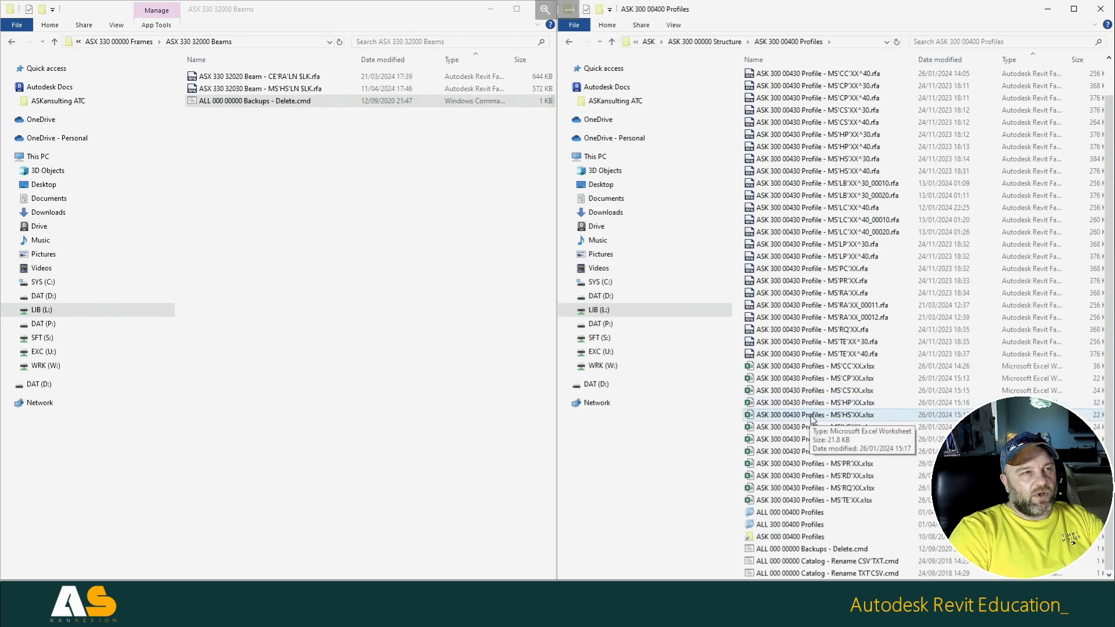
double_click(848, 422)
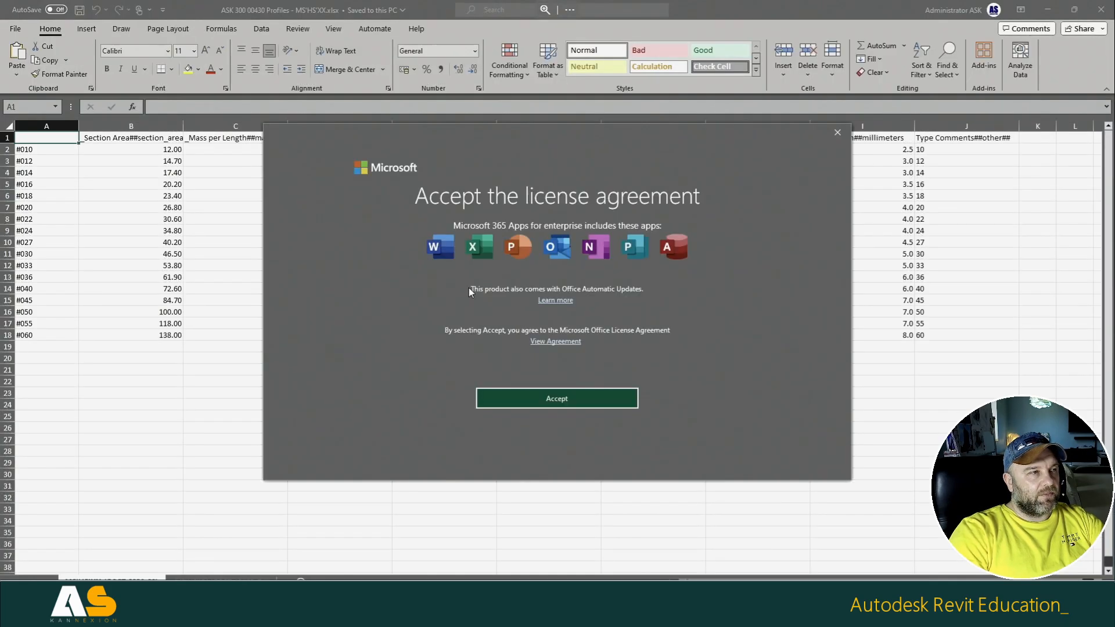
click(611, 406)
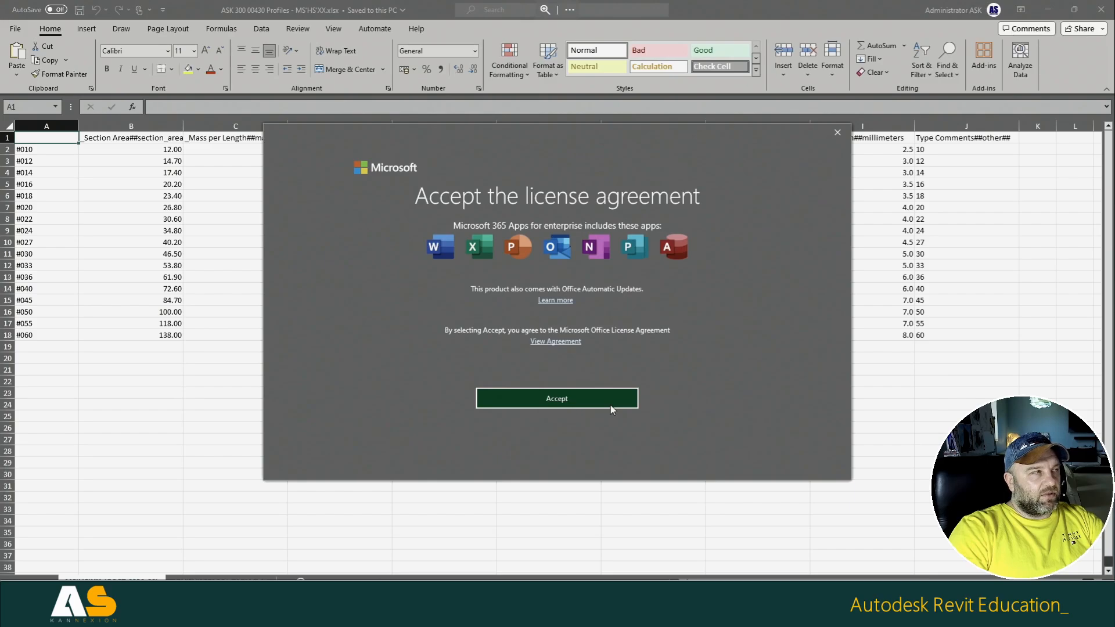
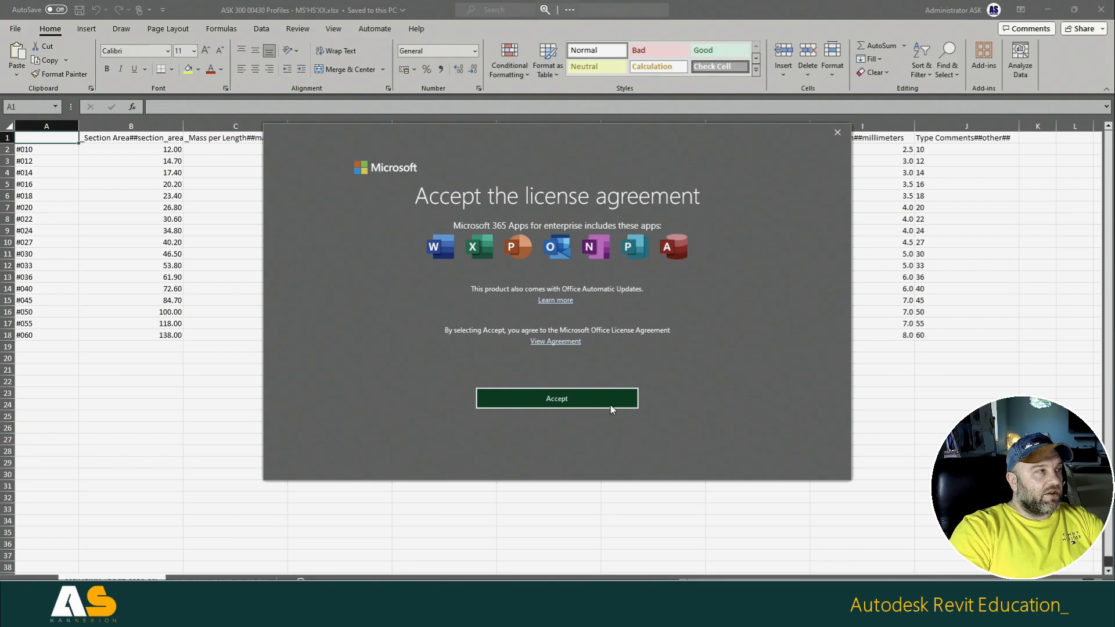
click(611, 406)
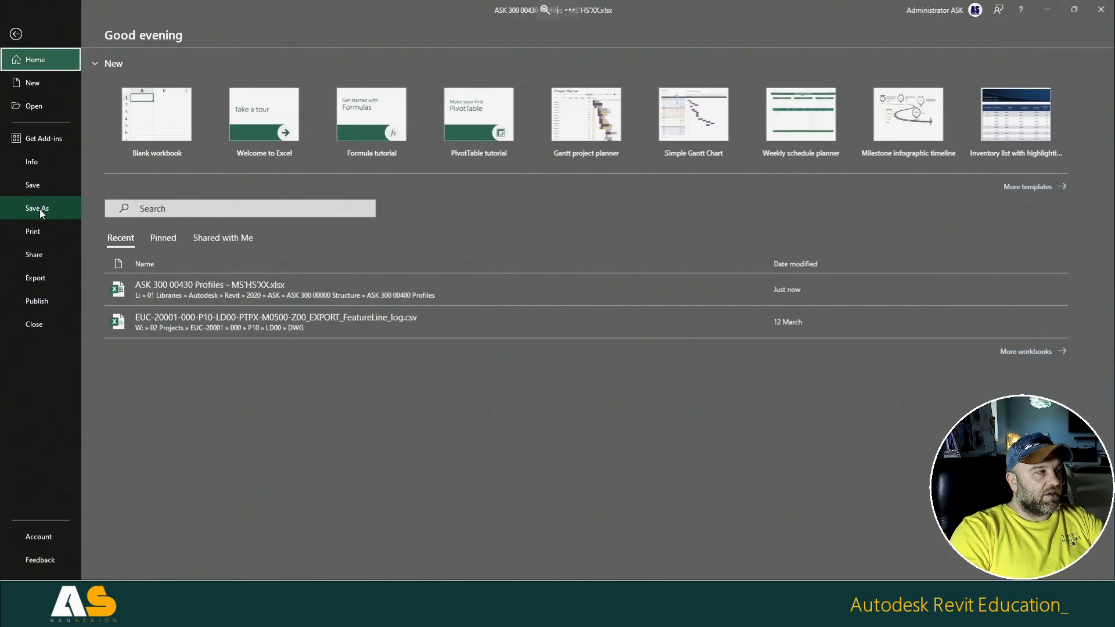
Step: Start saving a copy of the workbook, choosing the ASX 330 32000 Beams folder inside the Revit 2024 ASX library
click(40, 210)
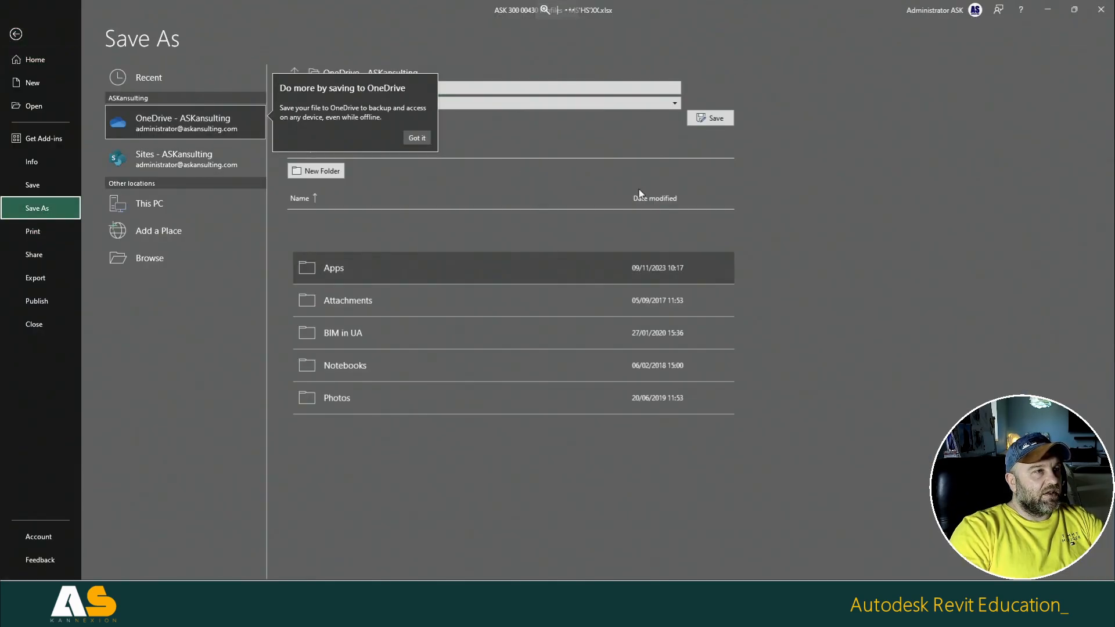
click(417, 137)
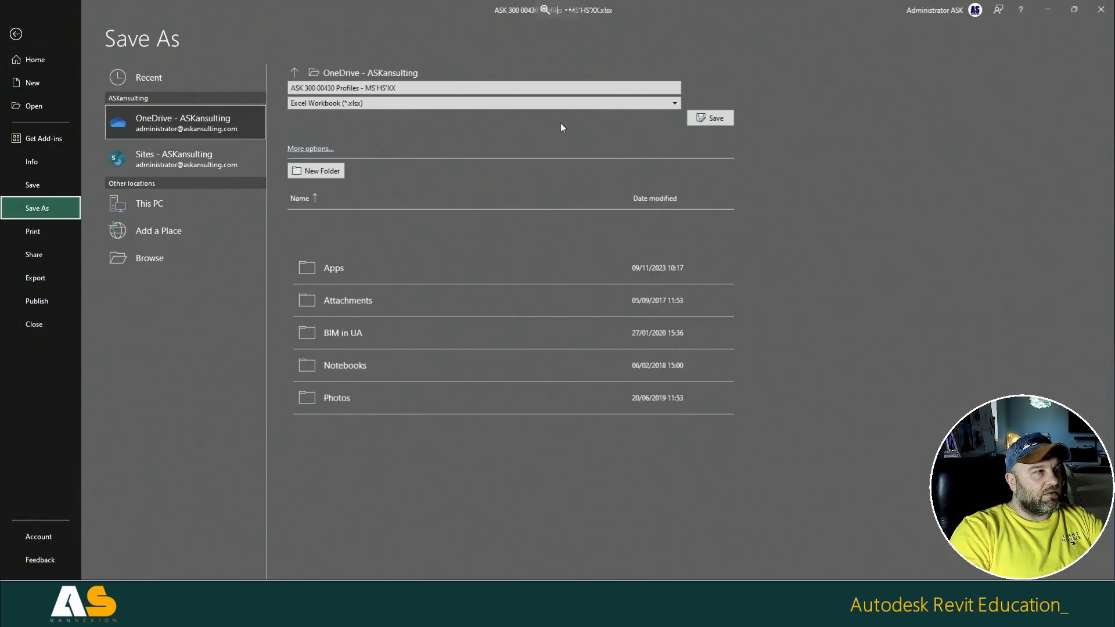
click(161, 264)
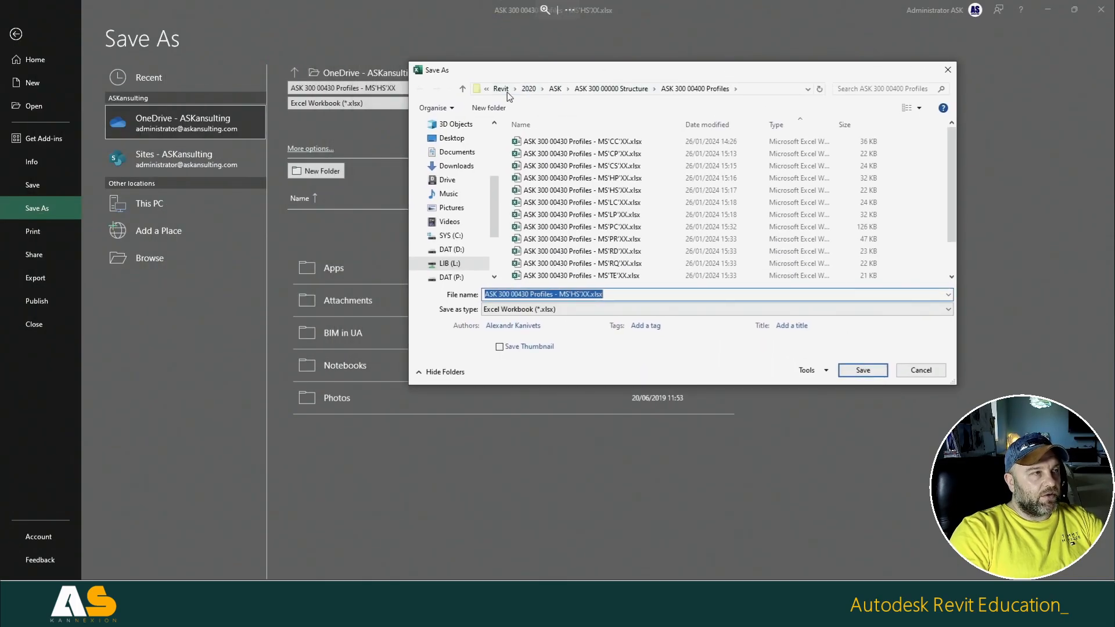
click(501, 88)
scroll(542, 273, down, 3)
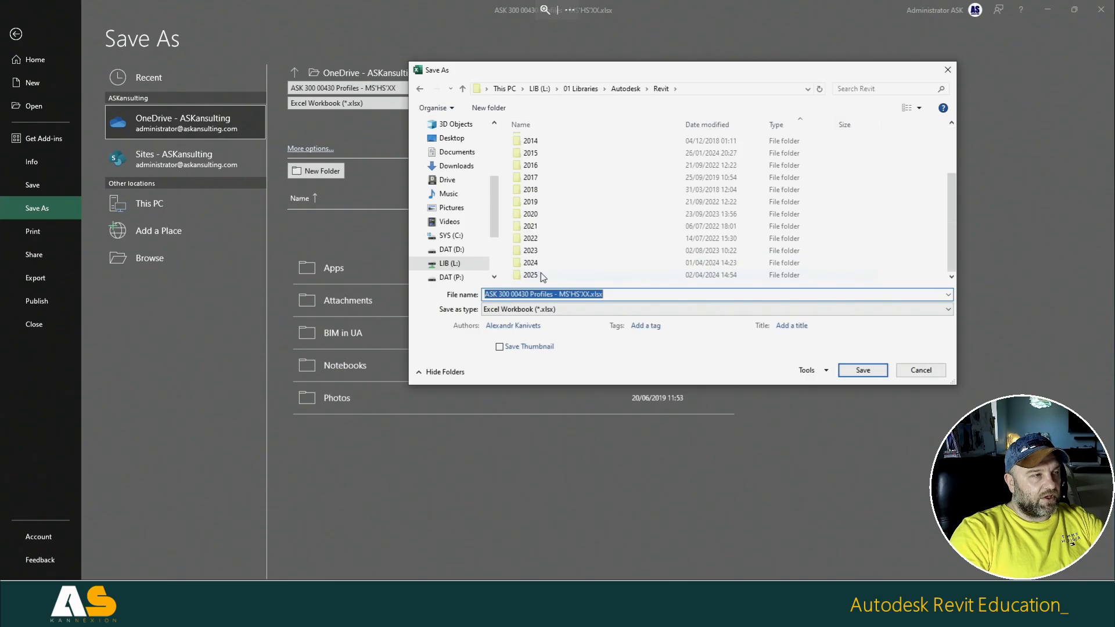
double_click(541, 265)
double_click(542, 154)
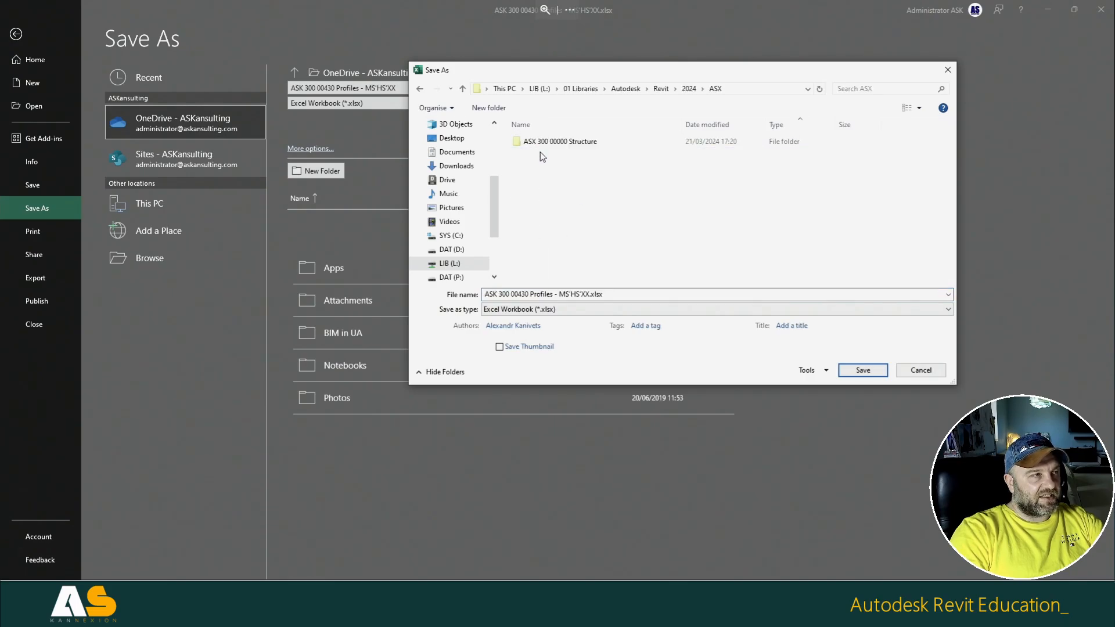
double_click(541, 145)
double_click(542, 144)
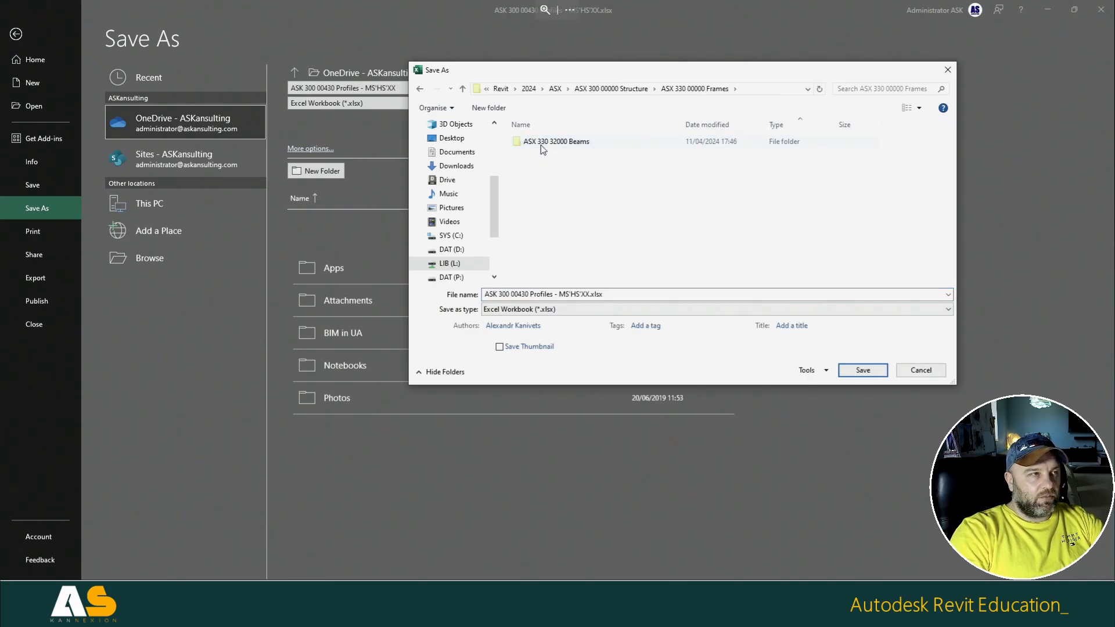
double_click(541, 145)
Step: Save the copy in CSV (Comma delimited) format under the name ASX 330 32030 Beam - MS'HS'LN $LK
click(530, 294)
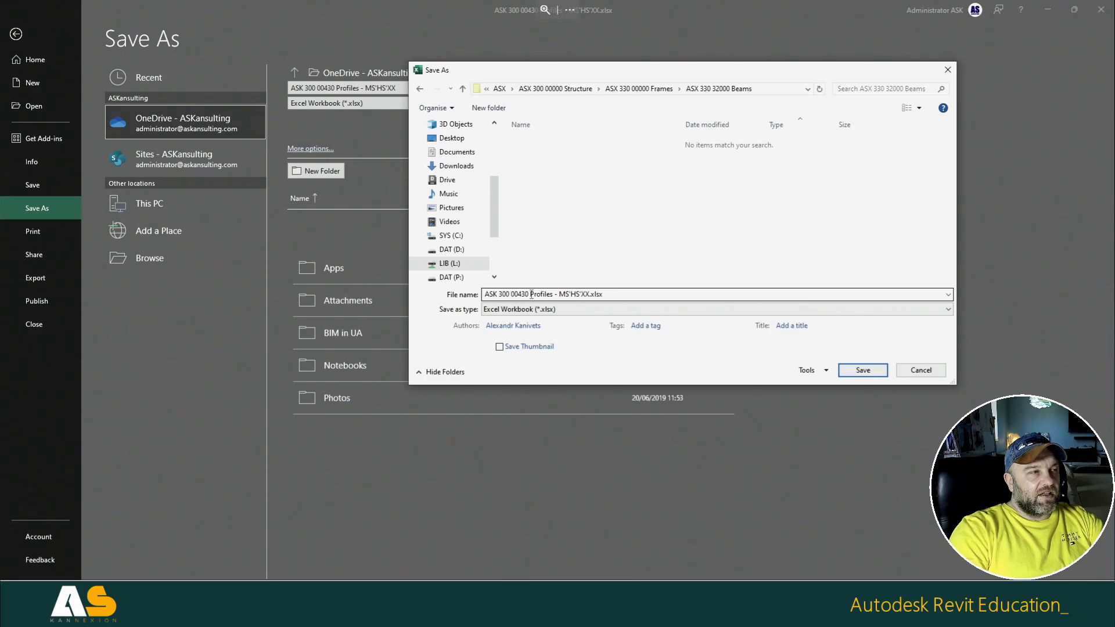
click(524, 310)
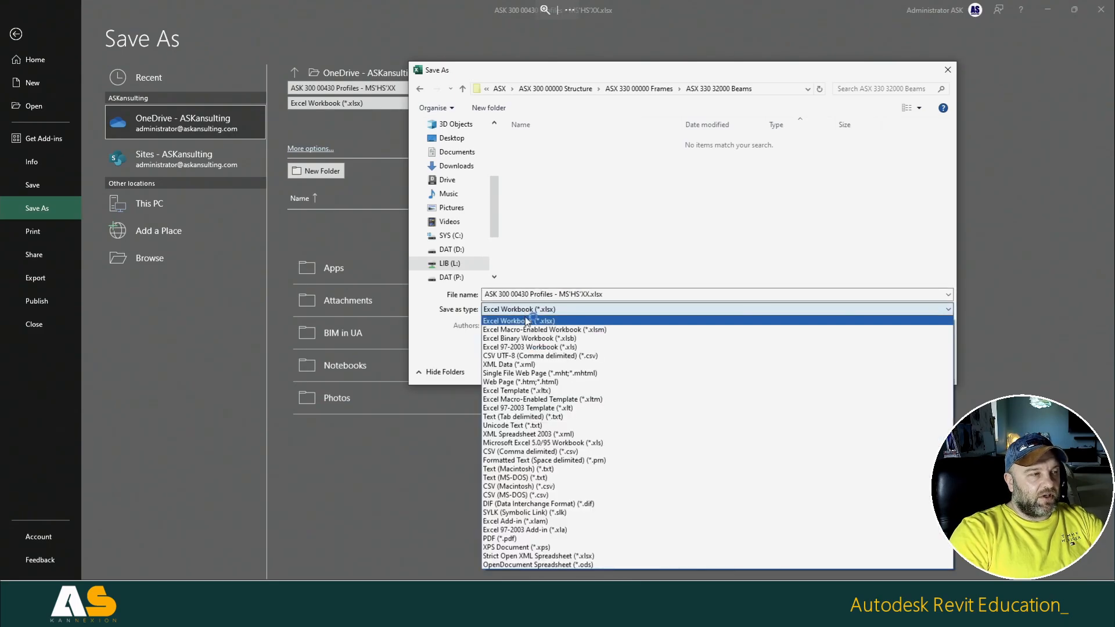
click(547, 451)
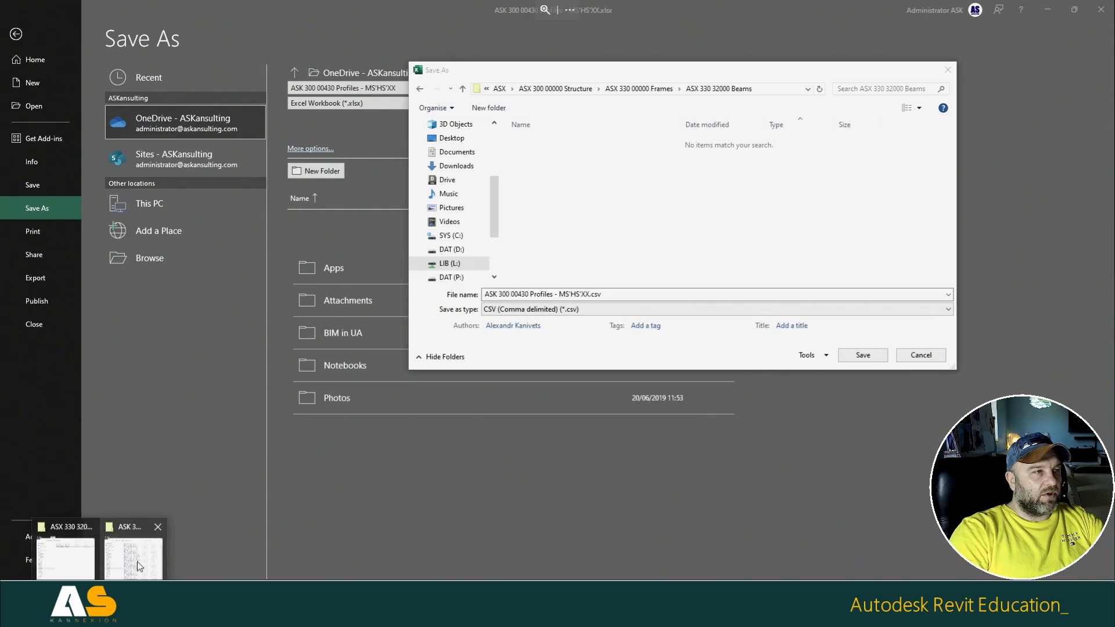
click(623, 294)
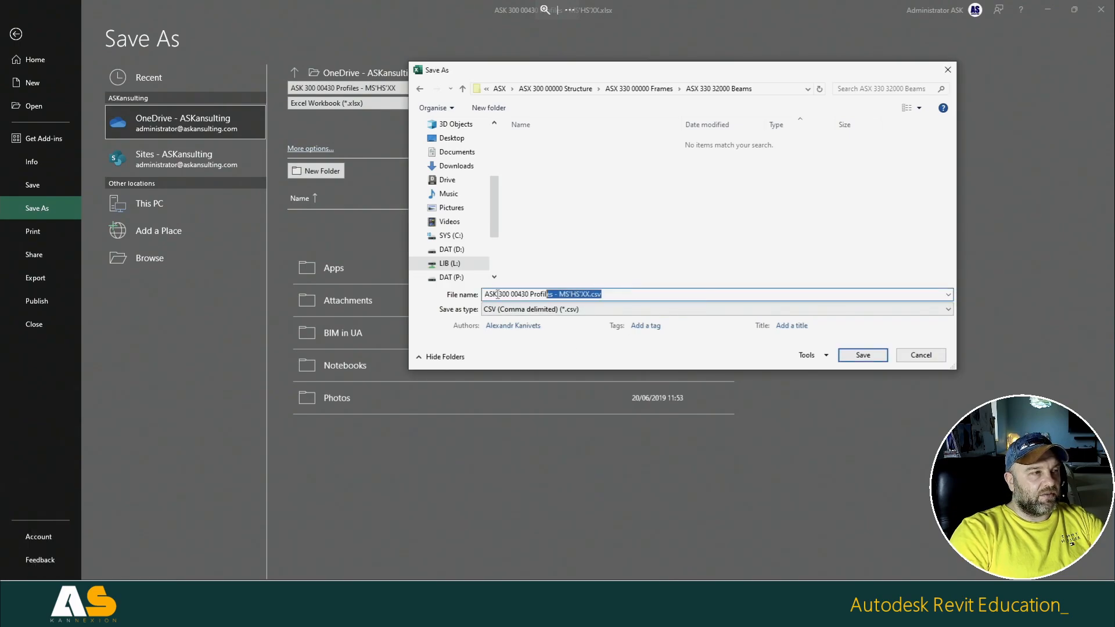
key(super+v)
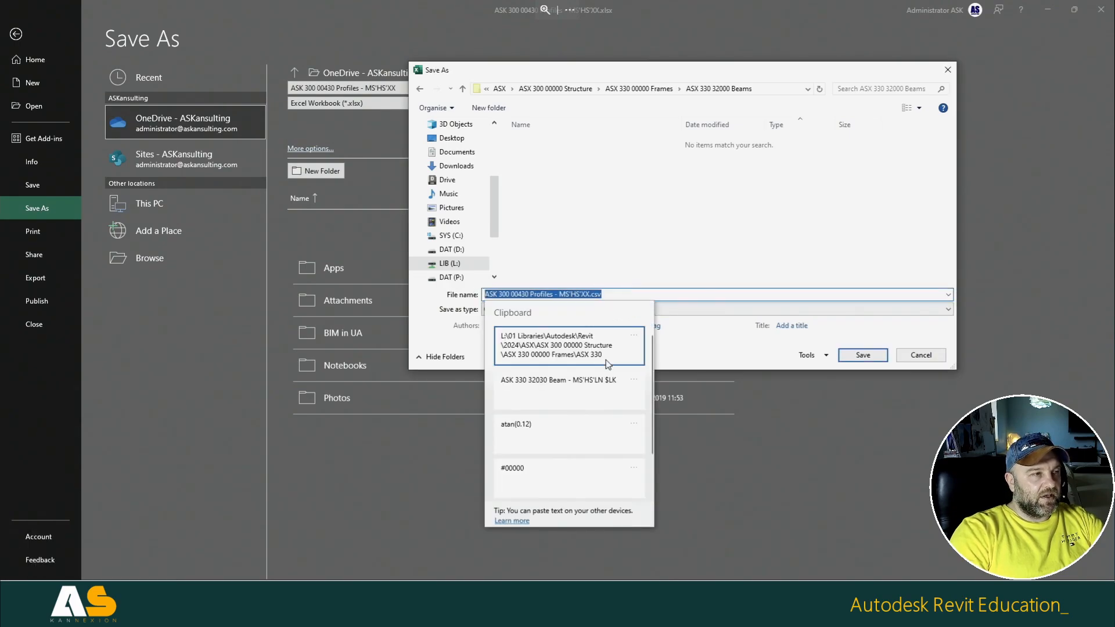
click(561, 402)
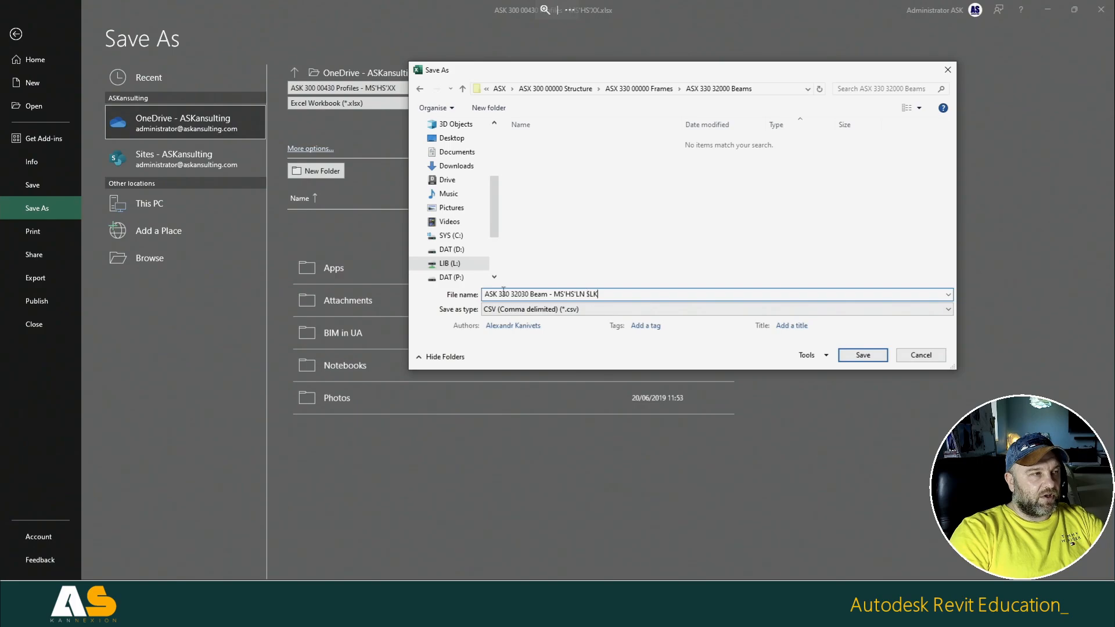
drag(499, 294, 495, 294)
text(X)
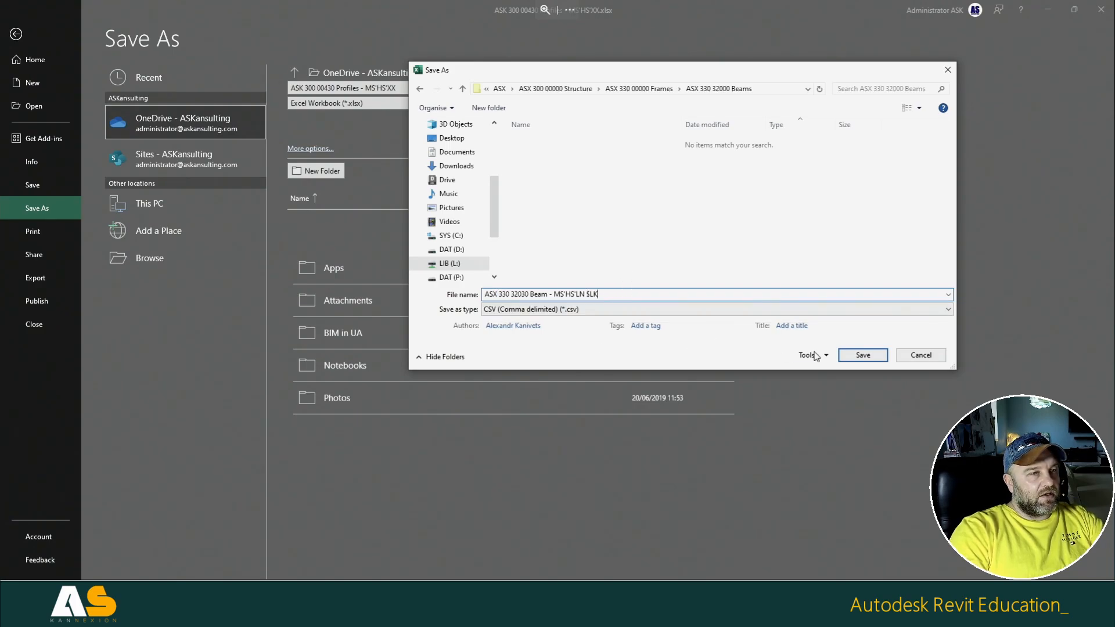
click(863, 355)
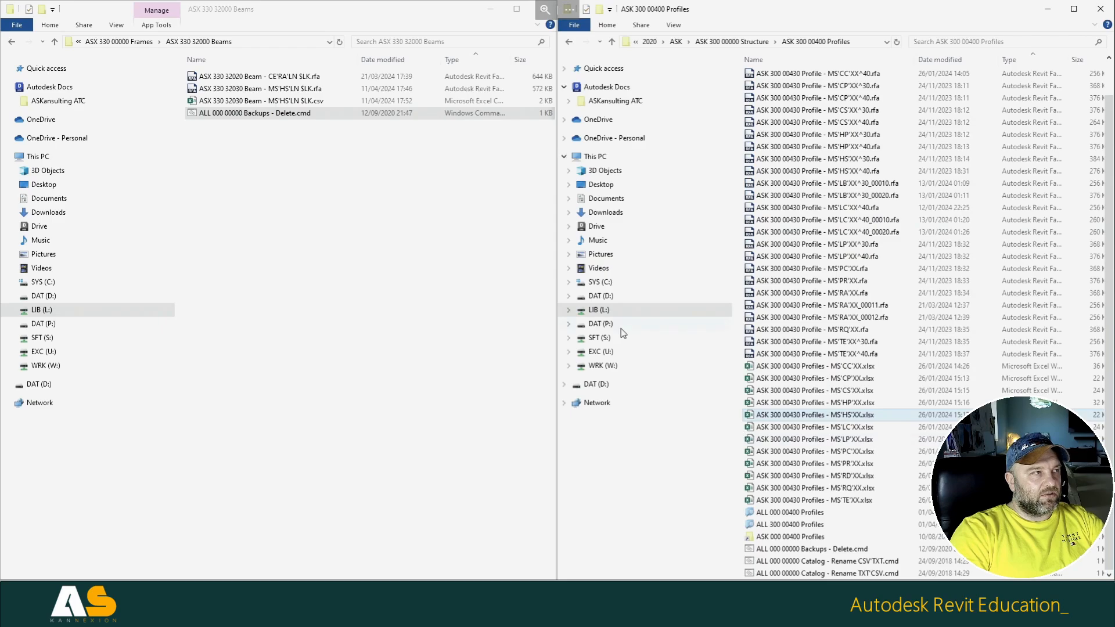
Step: Switch to File Explorer and open ASX 330 32030 Beam - MS'HS'LN $LK.csv from the Beams folder in Excel
click(254, 101)
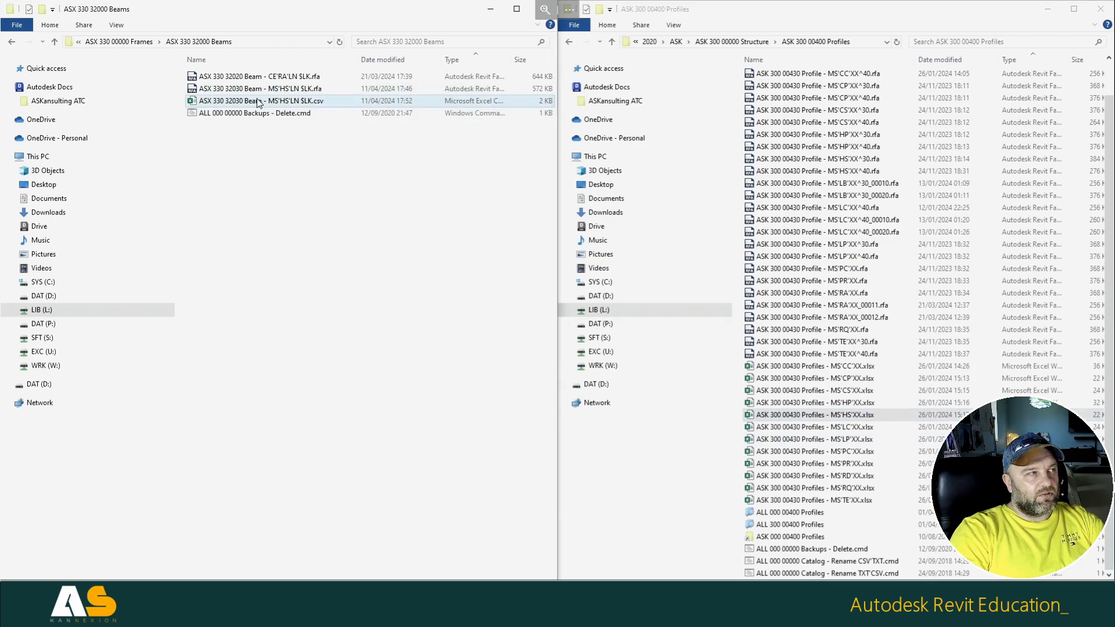
key(Return)
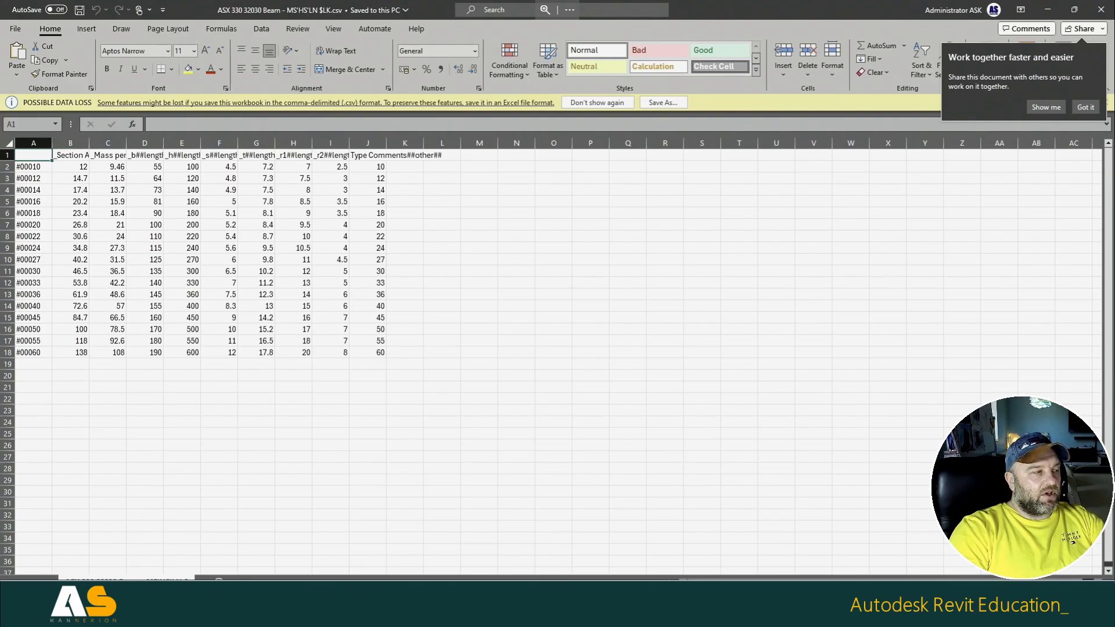
click(99, 616)
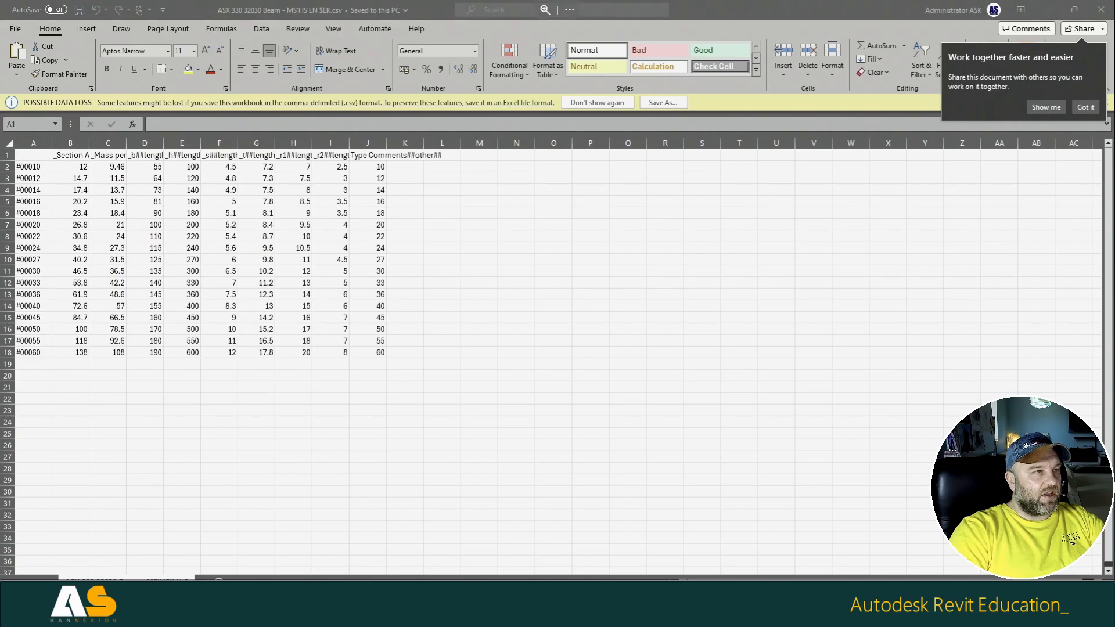
Step: Open ASX 330 32030 Beam - MS'HS'LN $LK.csv from the Beams folder in Notepad, inspect its comma-separated text, and close it
click(72, 574)
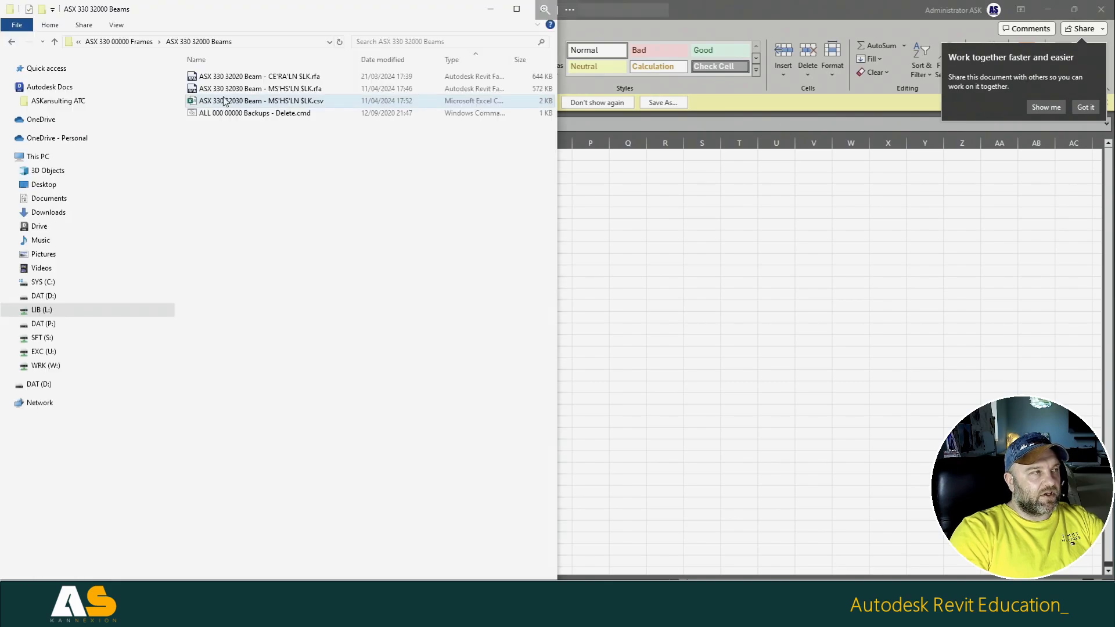
right_click(226, 101)
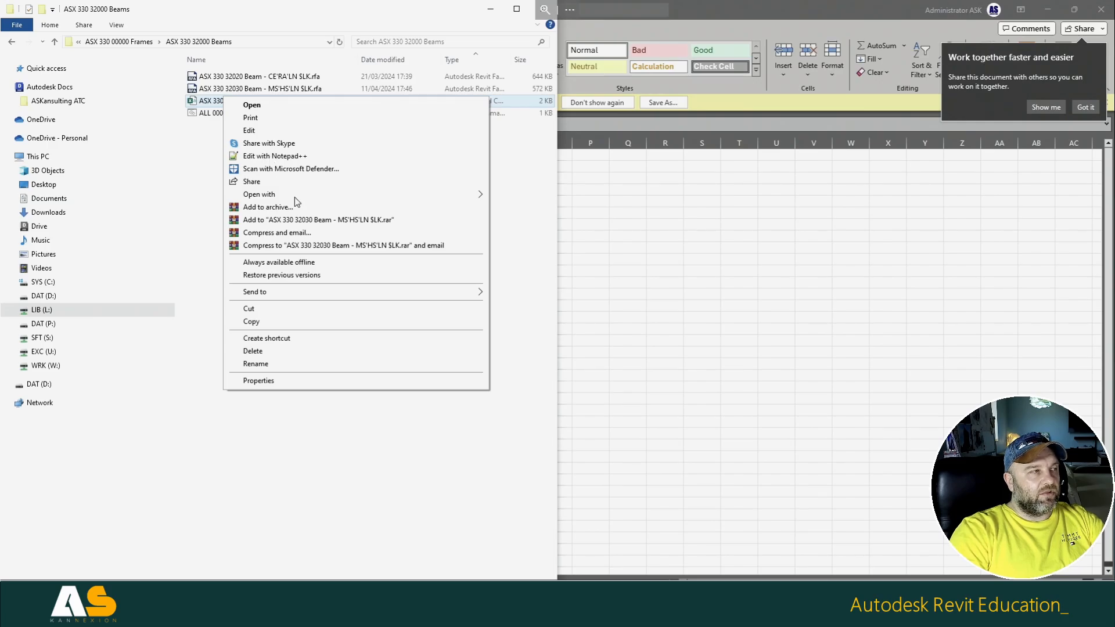
mouse_move(294, 198)
click(511, 212)
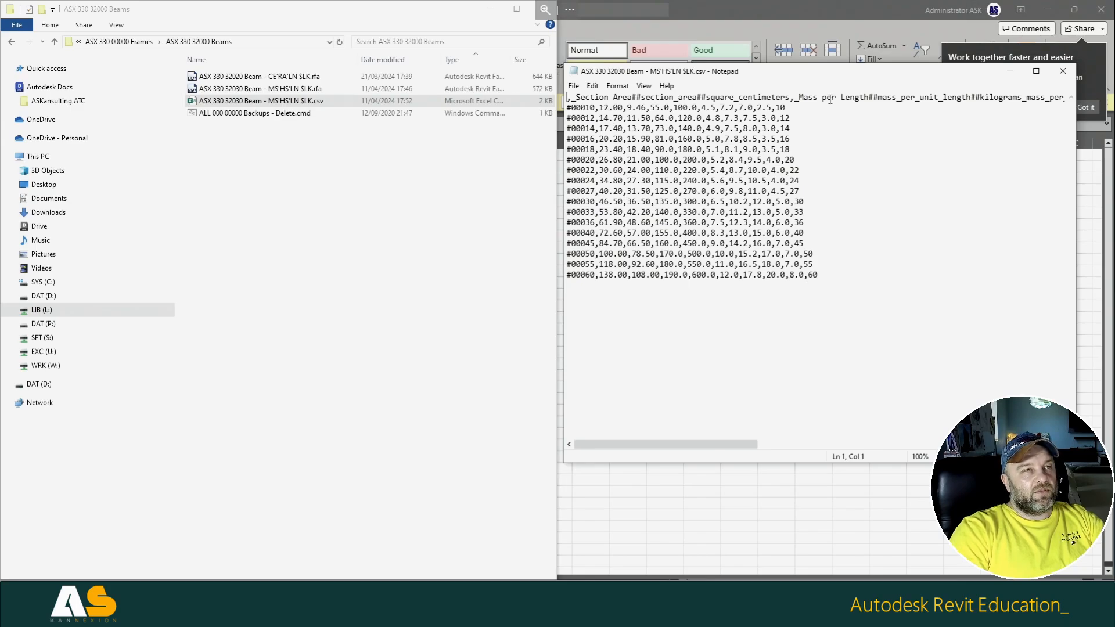
click(318, 103)
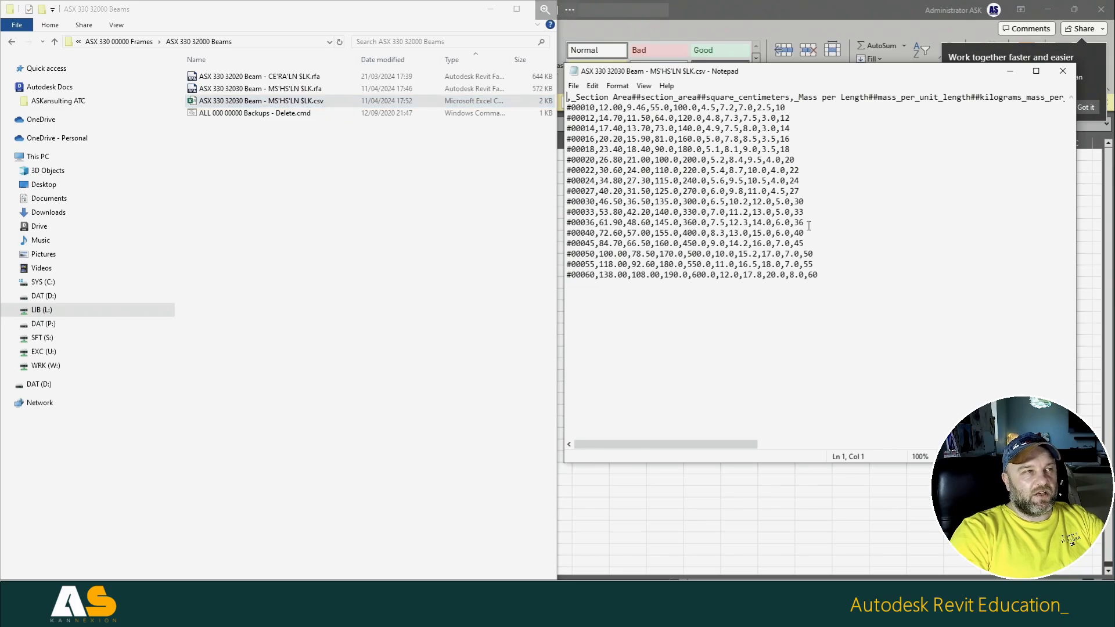
click(1063, 70)
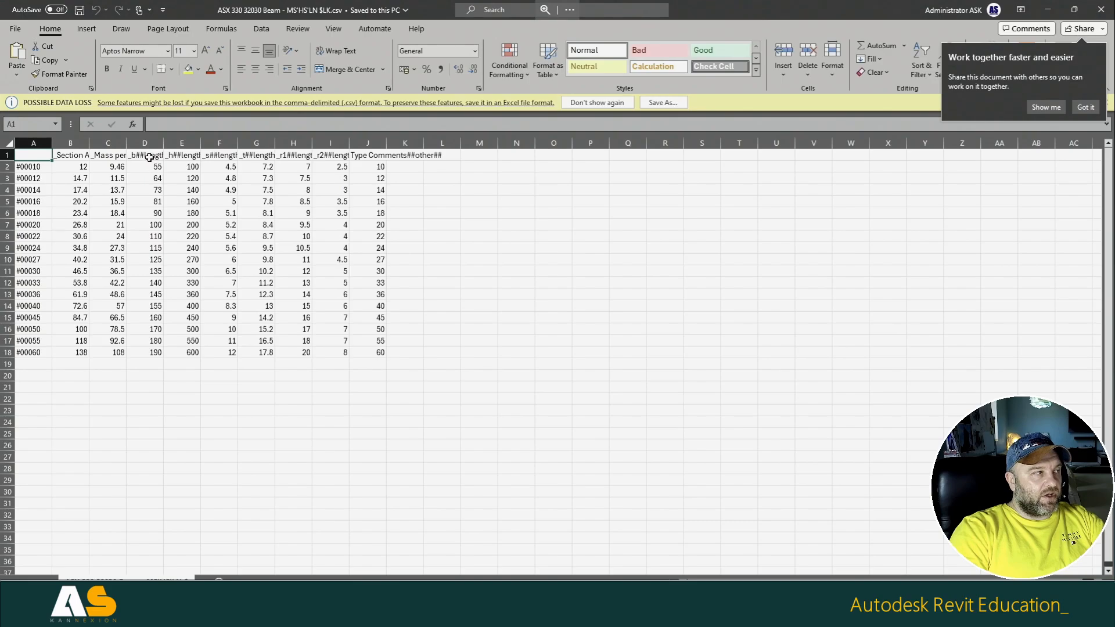
Step: Rename the _b parameter in header cell D1 of the CSV so it reads _Width##length##millimeters
click(149, 157)
click(158, 123)
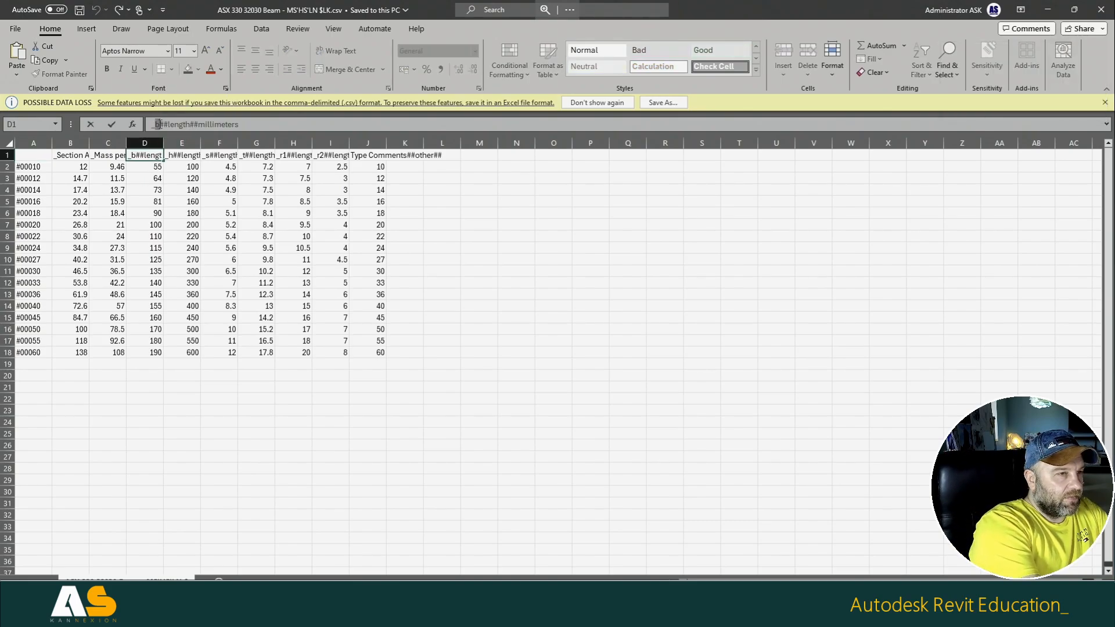
key(super+space)
key(super+space)
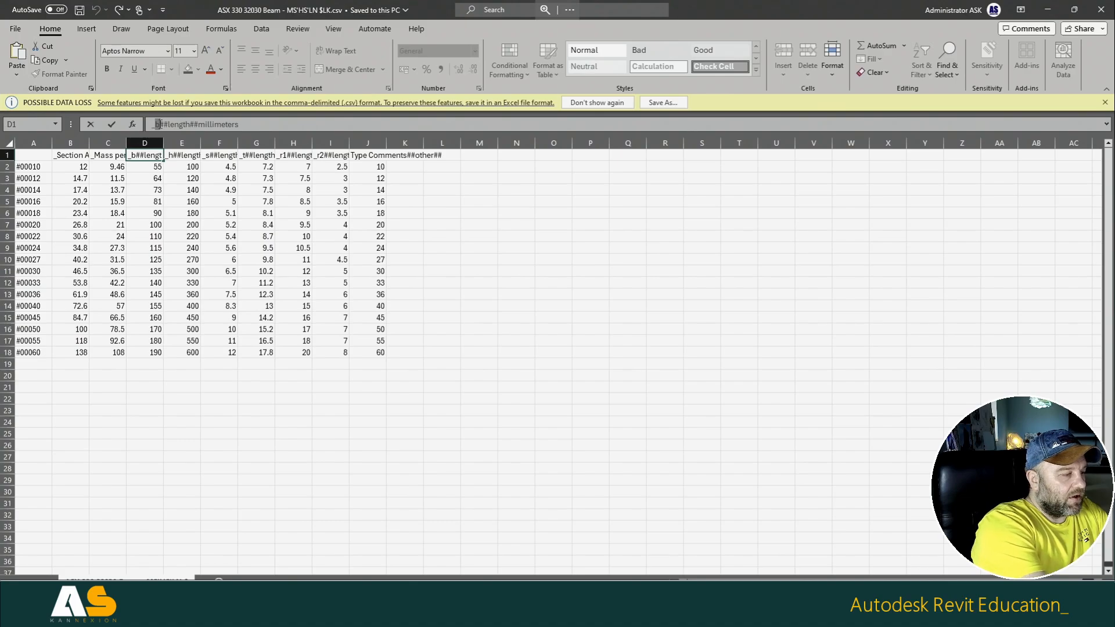
key(BackSpace)
text(Widt)
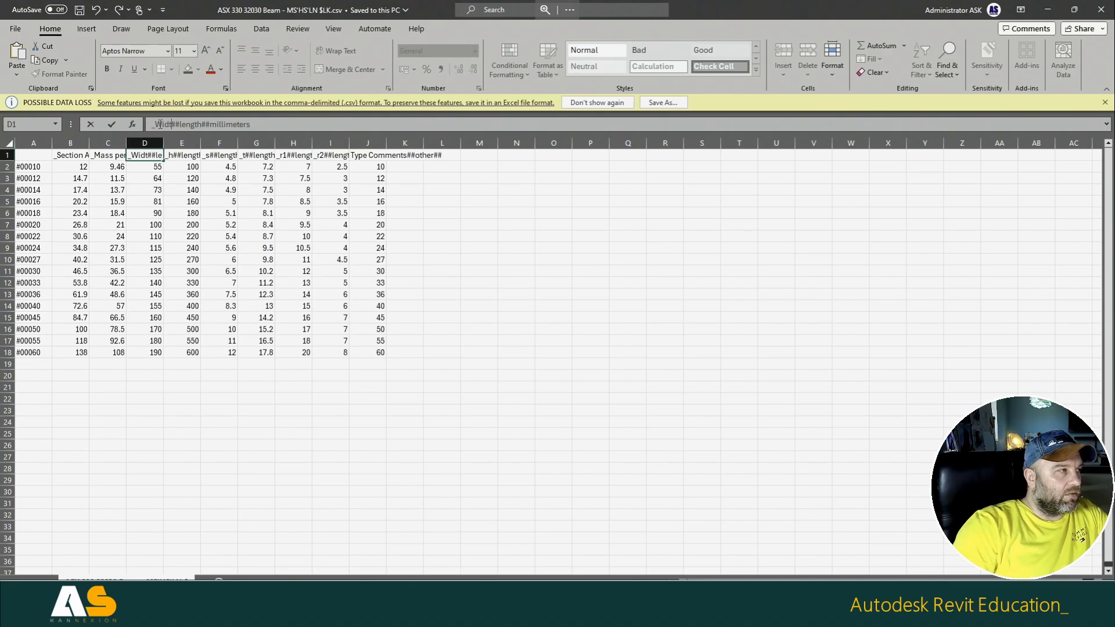
text(h)
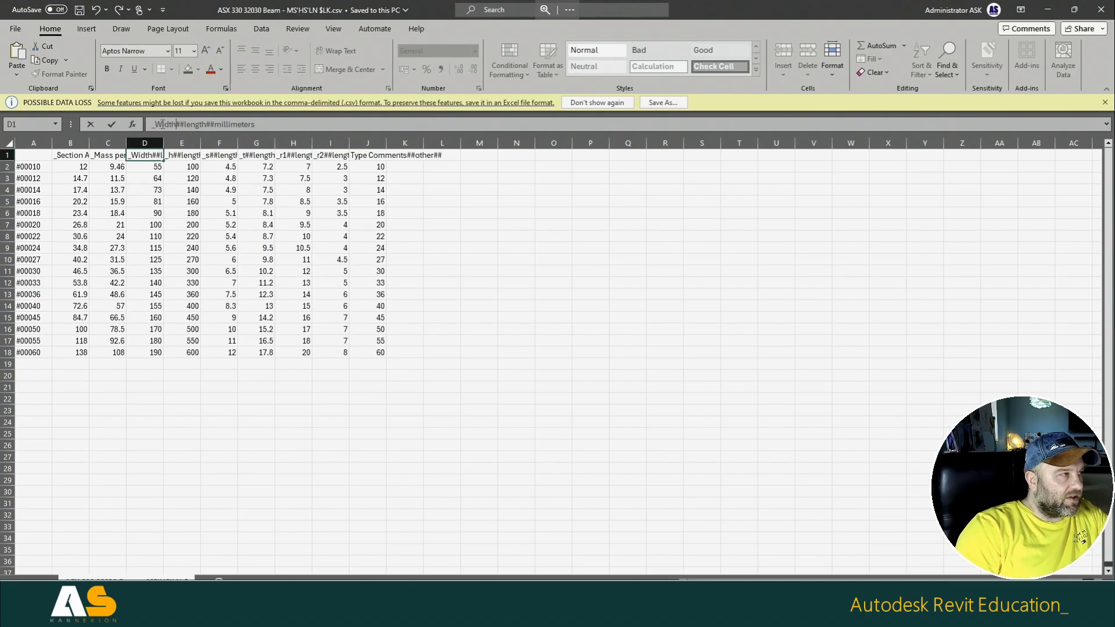
key(ctrl+Return)
Step: Rename the _h parameter in header cell E1 to _Height and the _s parameter in F1 to _Size, keeping their ##length##millimeters suffixes
click(182, 157)
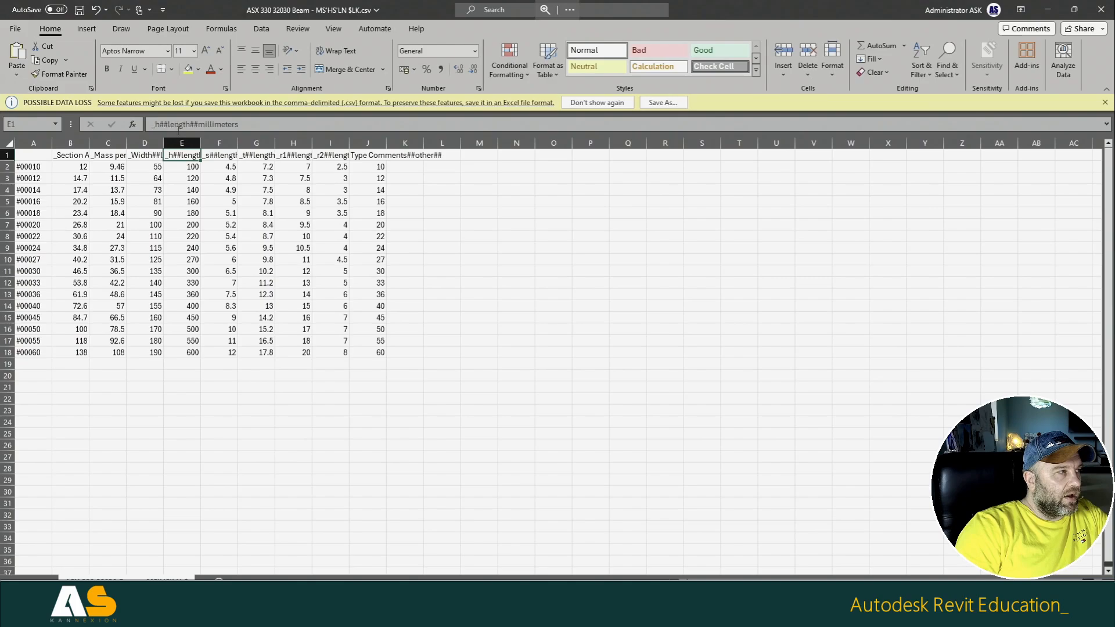
click(158, 125)
key(BackSpace)
text(Height)
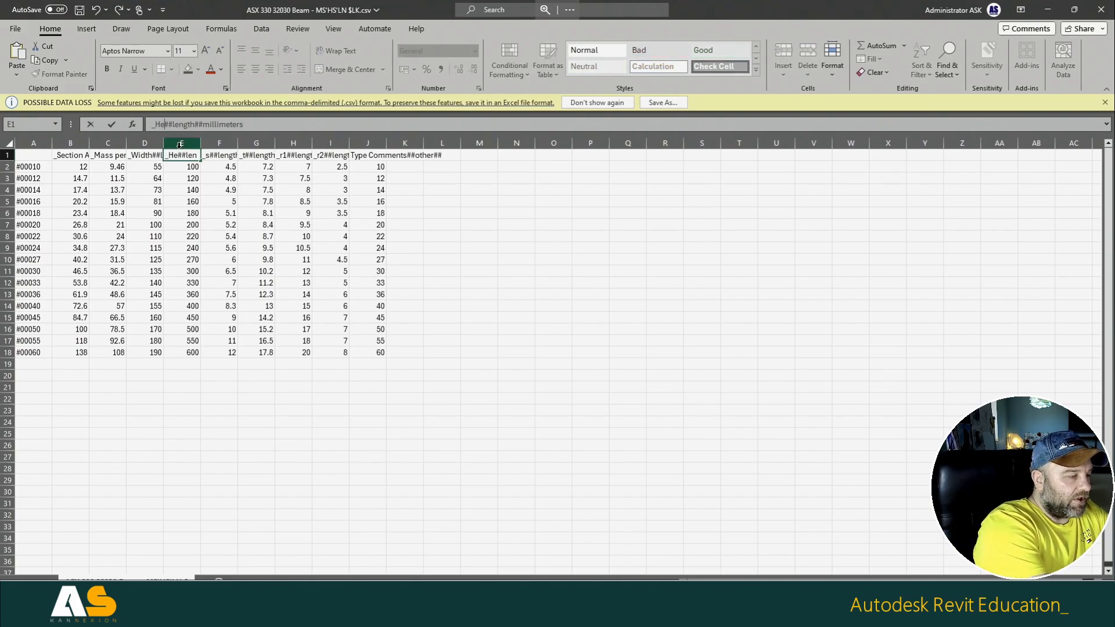
click(215, 160)
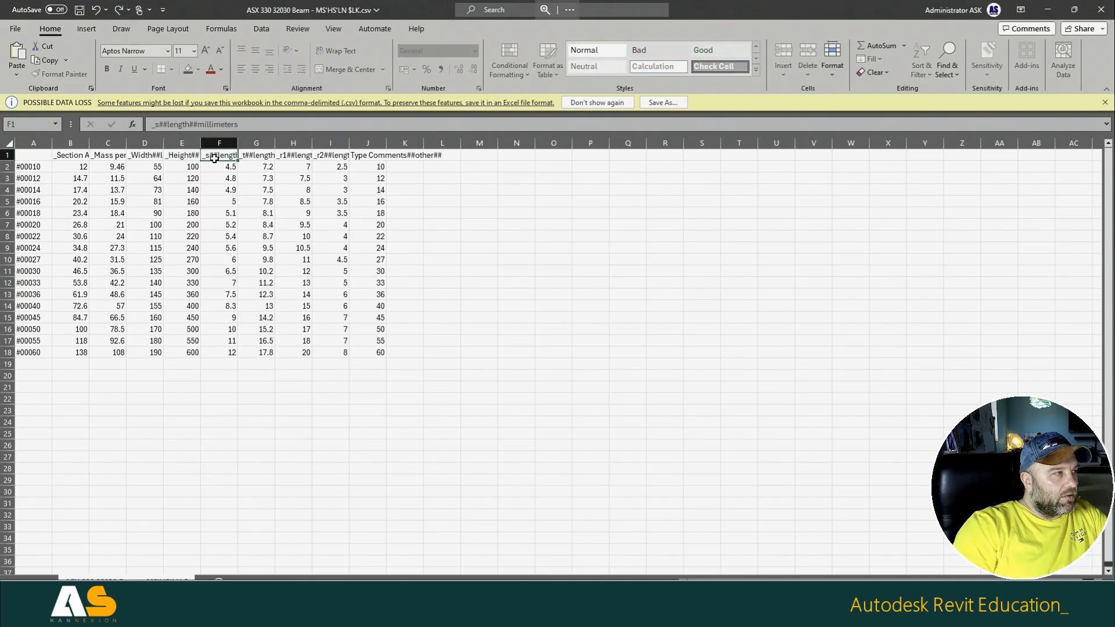
click(158, 124)
key(BackSpace)
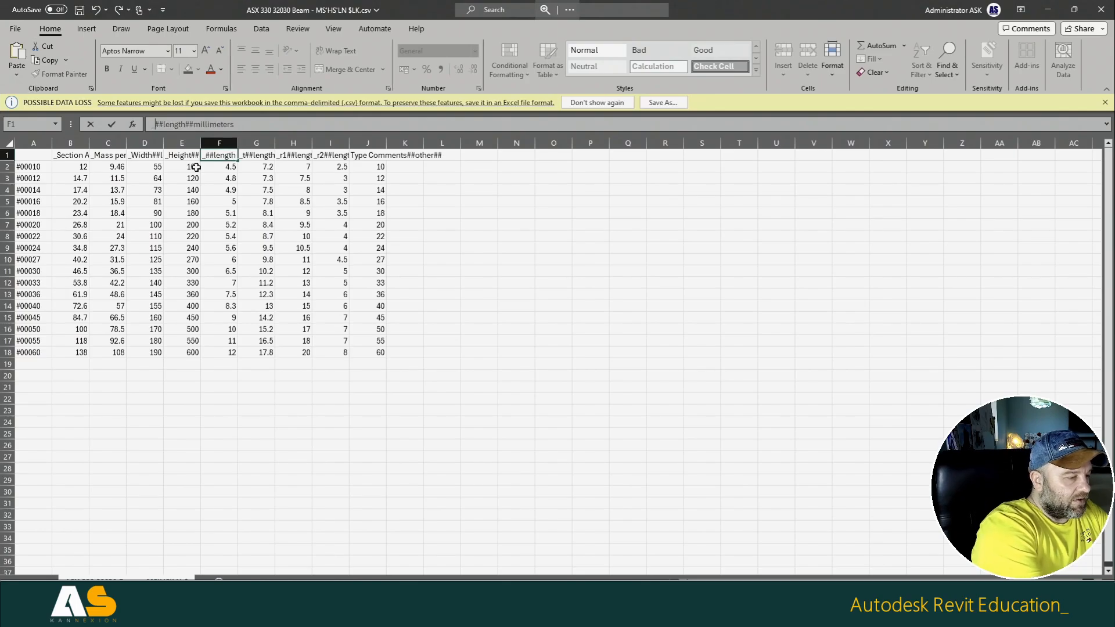
text(Size)
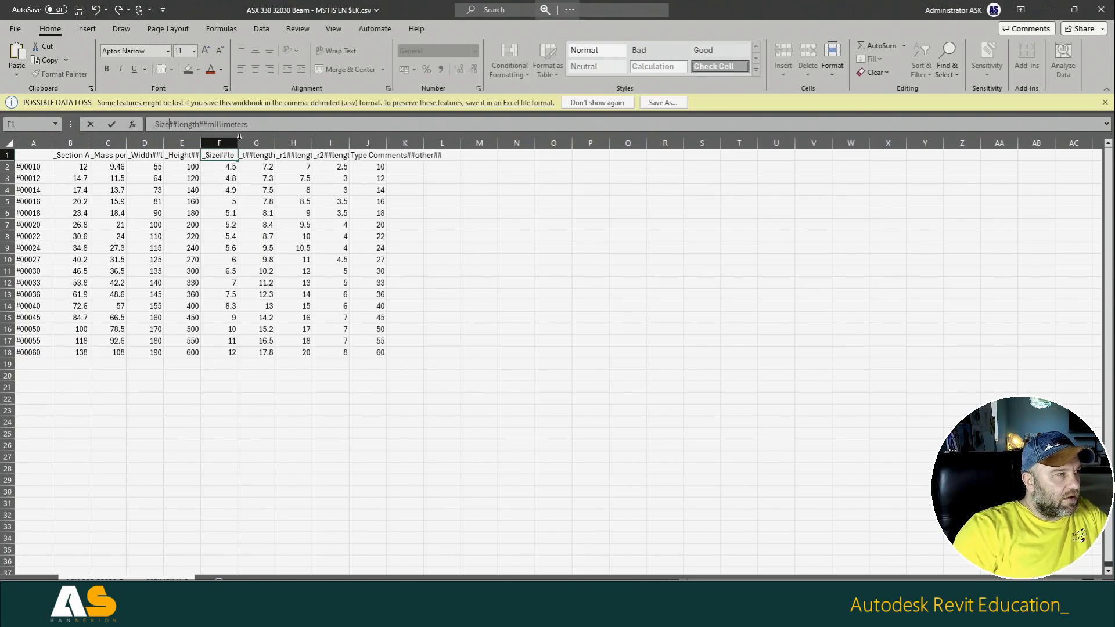
key(Tab)
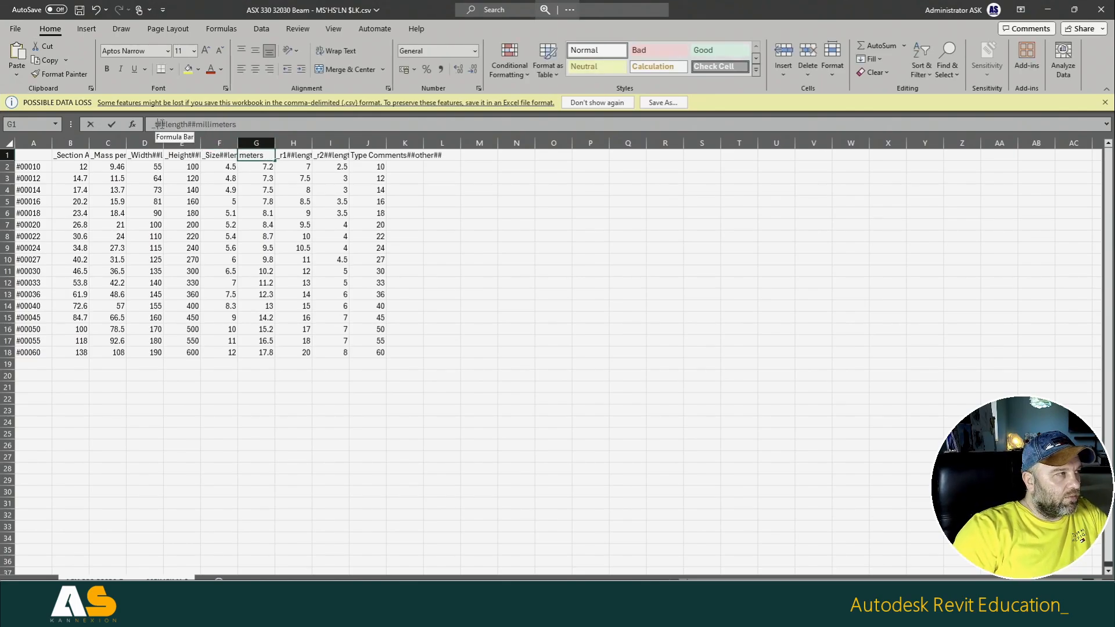
Step: Rename the _t parameter in header cell G1 so it reads _Thickness##length##millimeters
click(161, 125)
key(BackSpace)
text(Th)
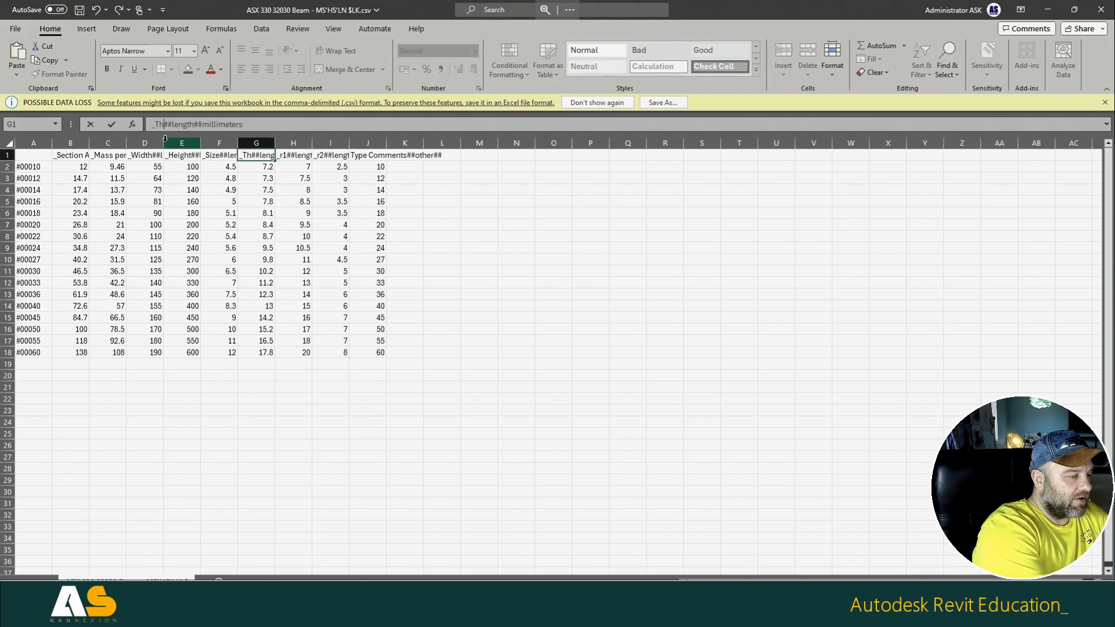
text(icknes)
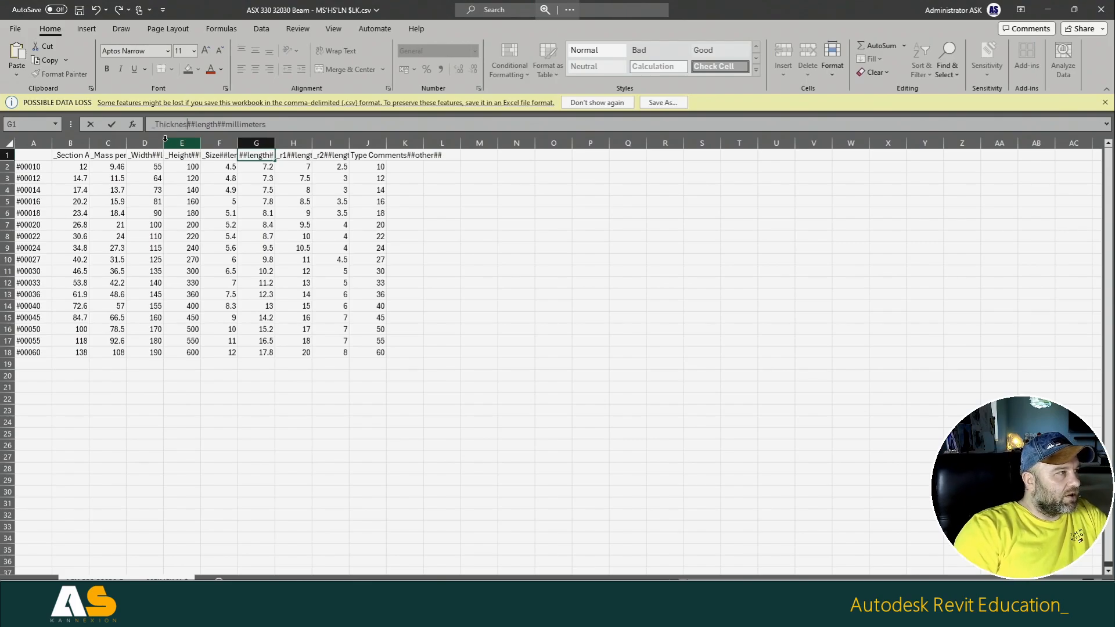
text(s)
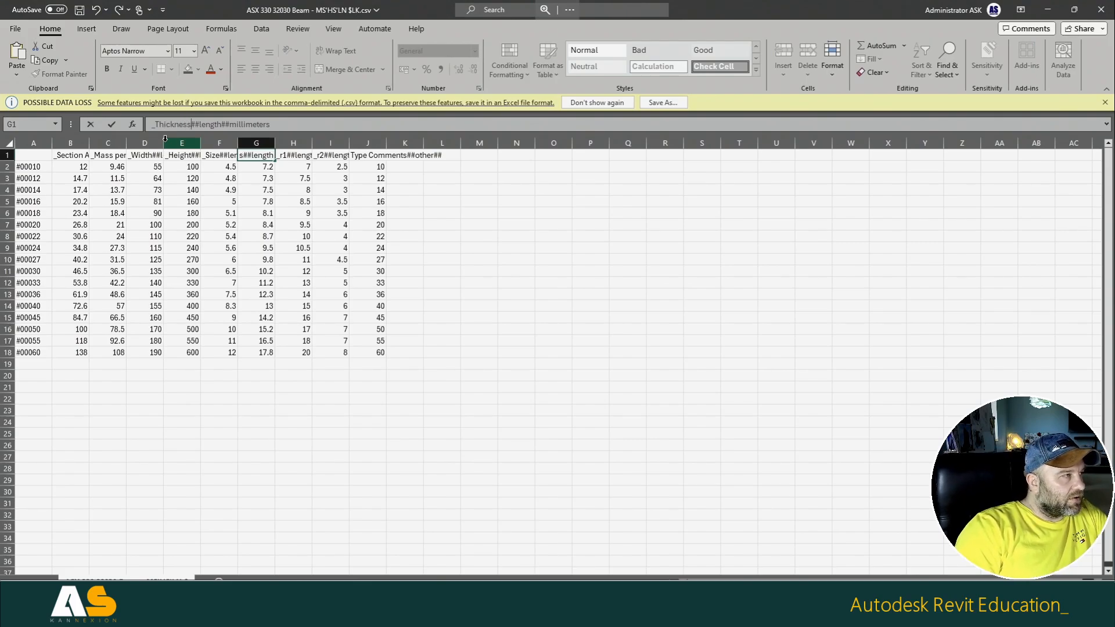
Step: Rename the _r1 and _r2 parameters in header cells H1 and I1 to _Radius 1 and _Radius 2, keeping their ##length##millimeters suffixes
click(286, 153)
click(162, 126)
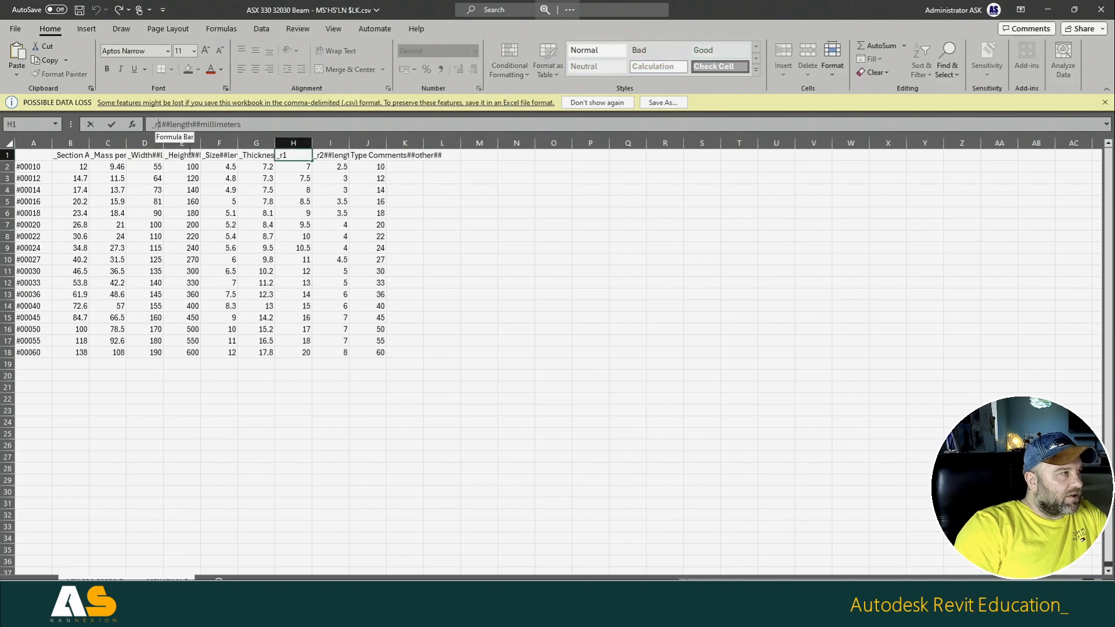
key(BackSpace)
text(Radius)
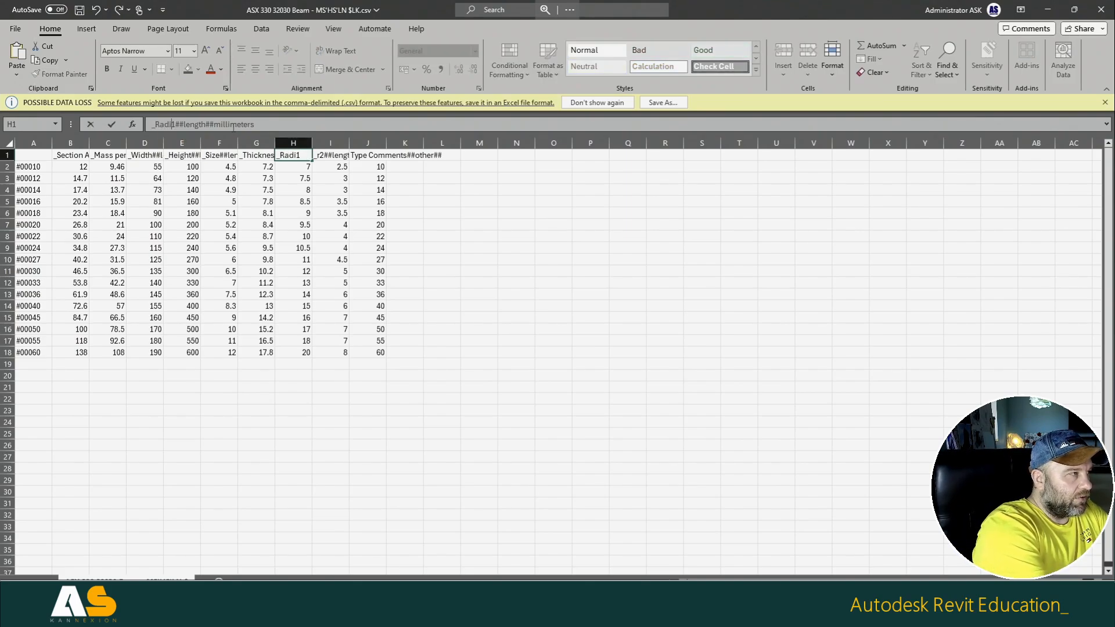
click(330, 156)
click(158, 125)
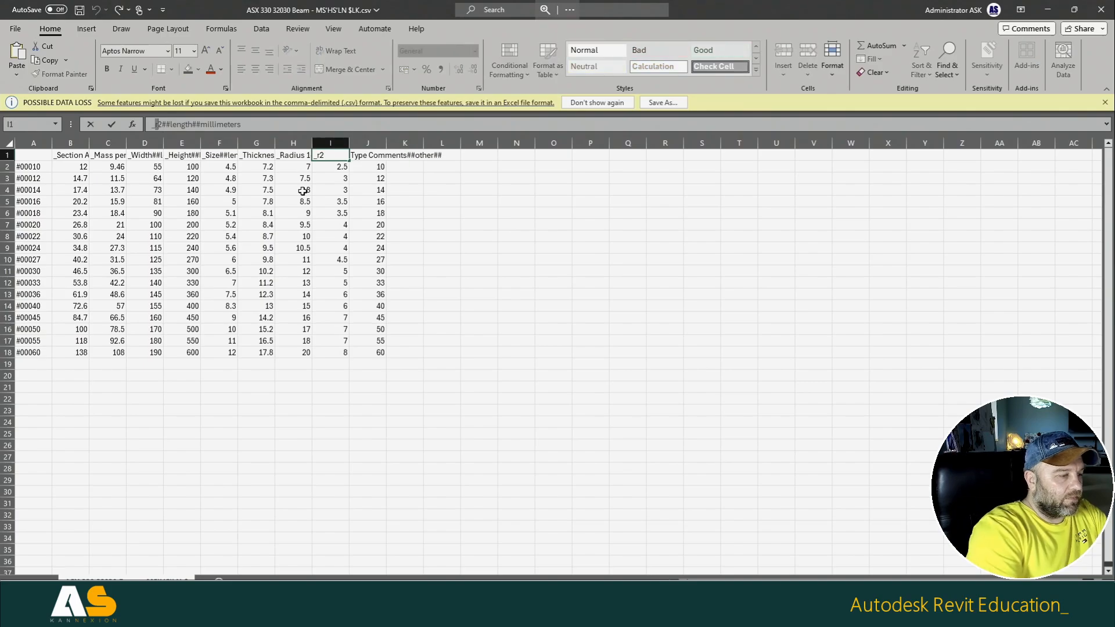
key(BackSpace)
text(Radiys)
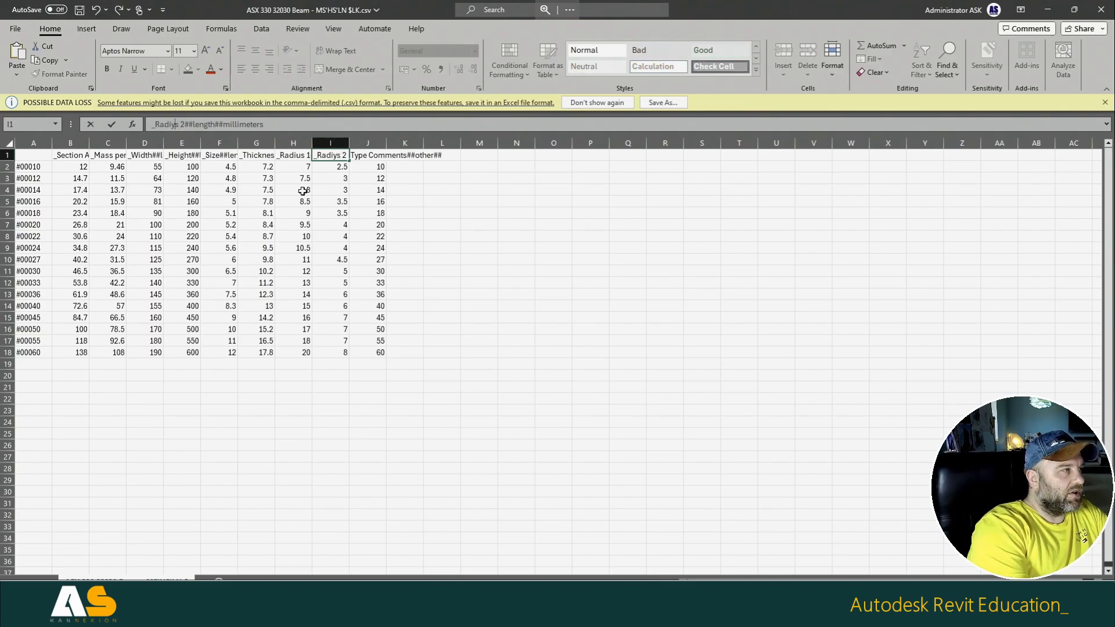
key(Delete)
text(u)
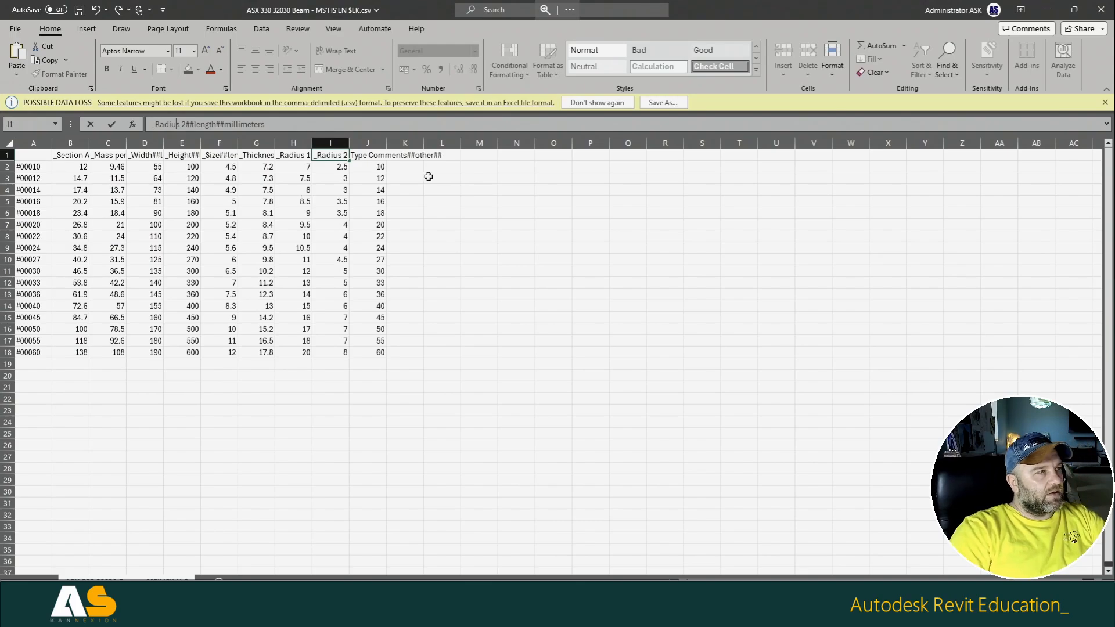
click(364, 167)
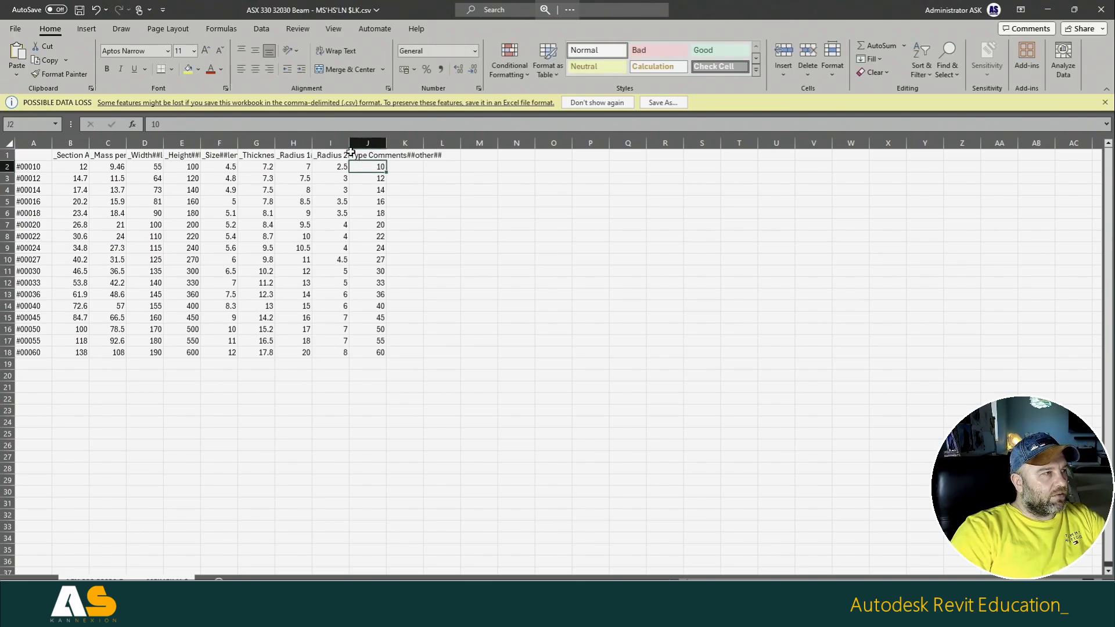
Step: Save and close the CSV catalog, and change its extension to .txt in the ASX 330 32000 Beams folder
click(80, 10)
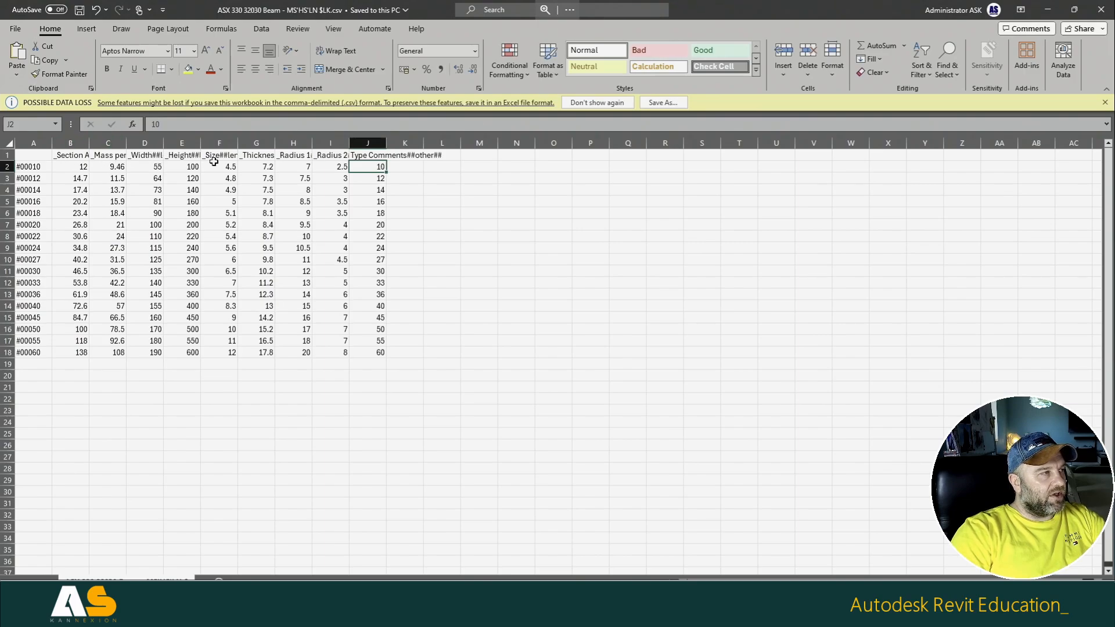
click(1102, 10)
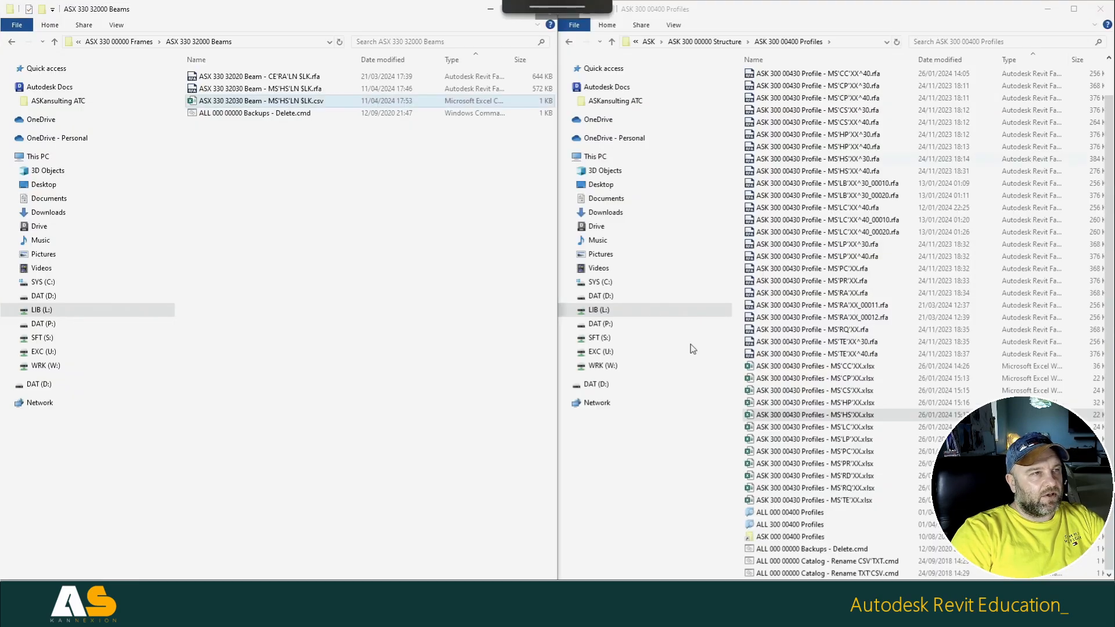
click(319, 104)
double_click(320, 101)
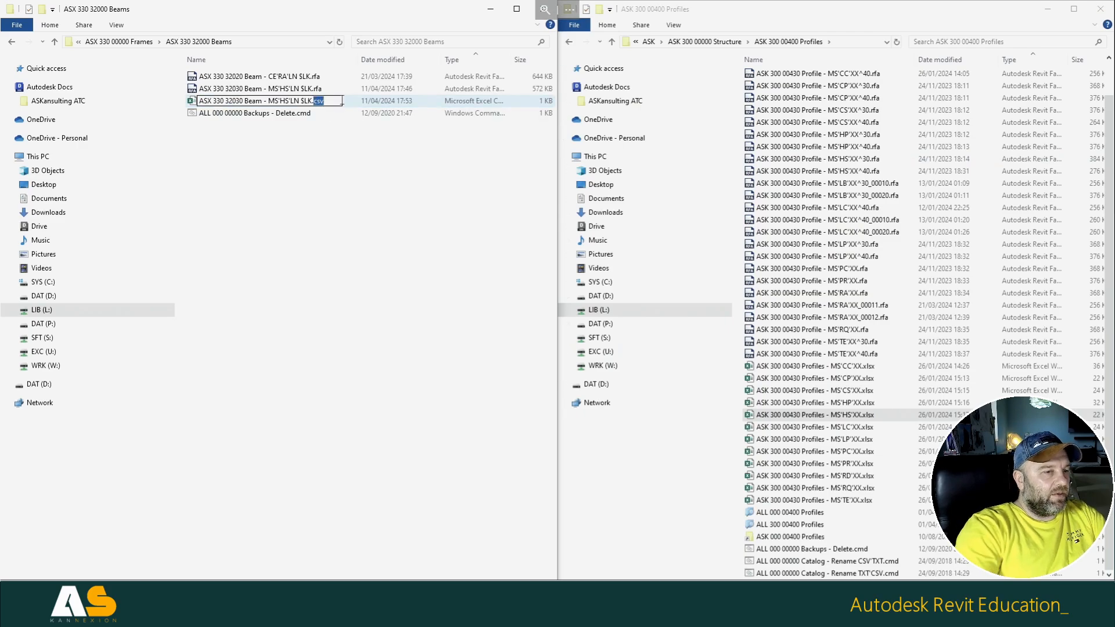
text(txt)
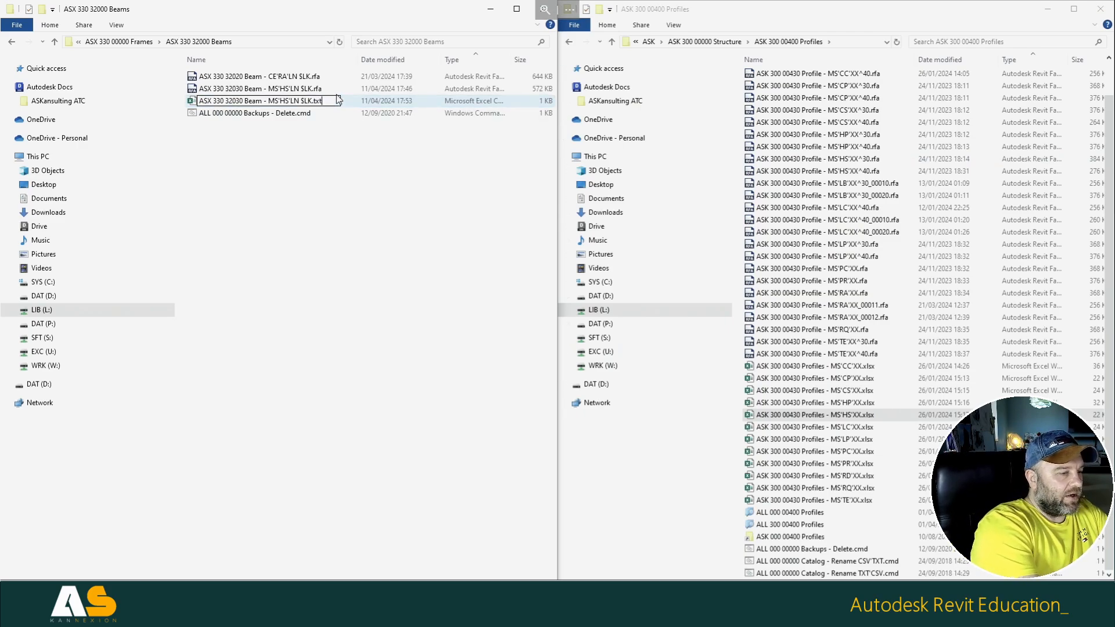
key(Return)
key(Return)
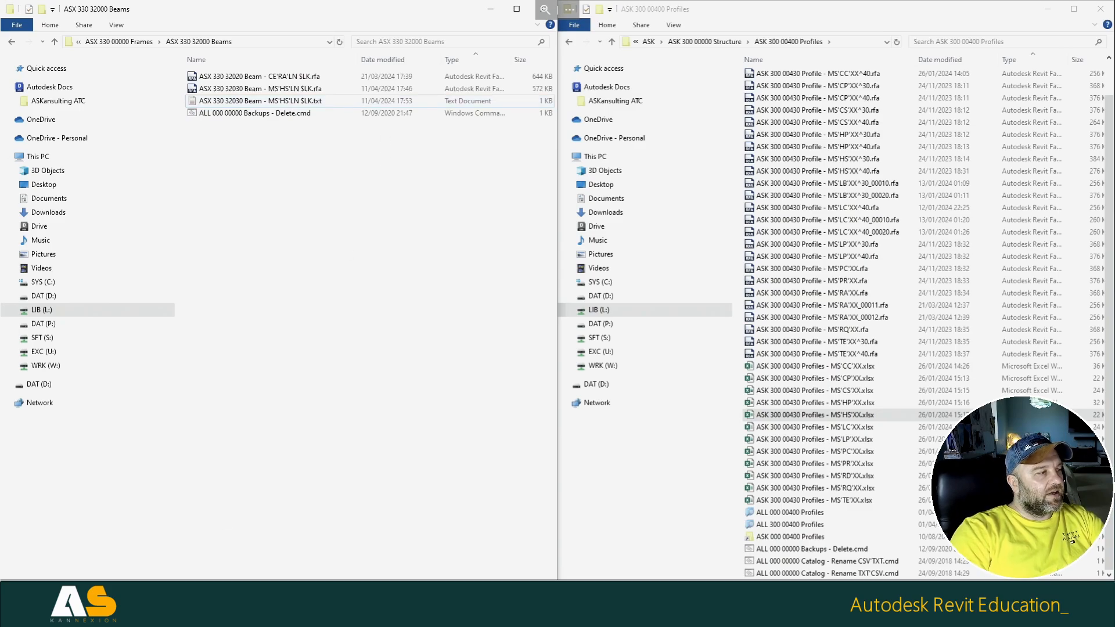
Step: Switch to Revit, create a new project, and open its L0100 structural plan
key(alt+Tab)
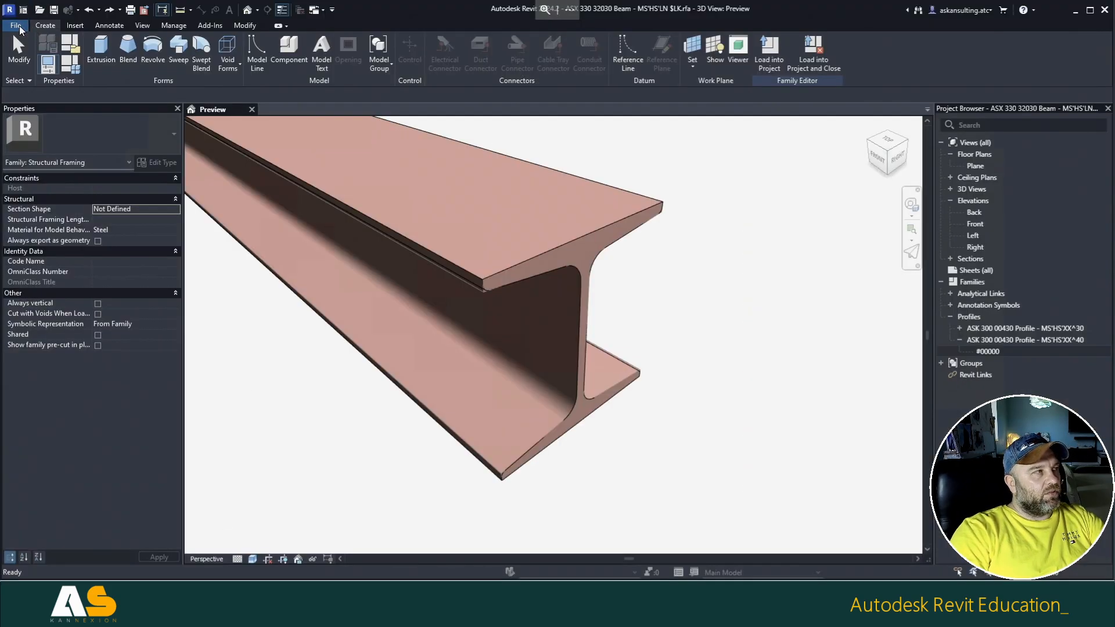
click(20, 27)
click(50, 75)
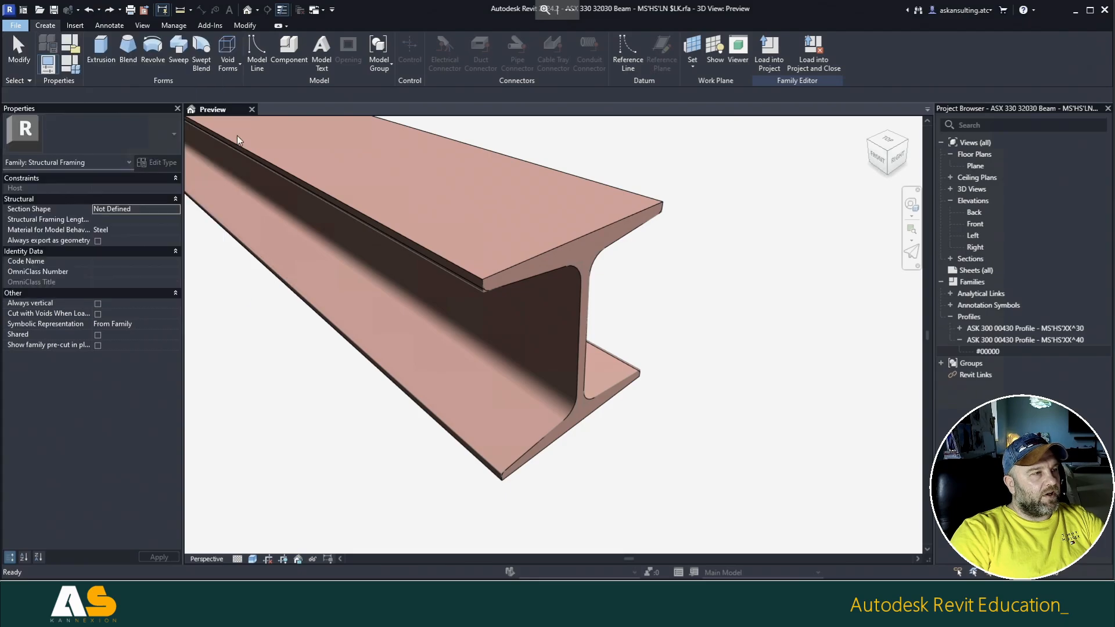
click(533, 339)
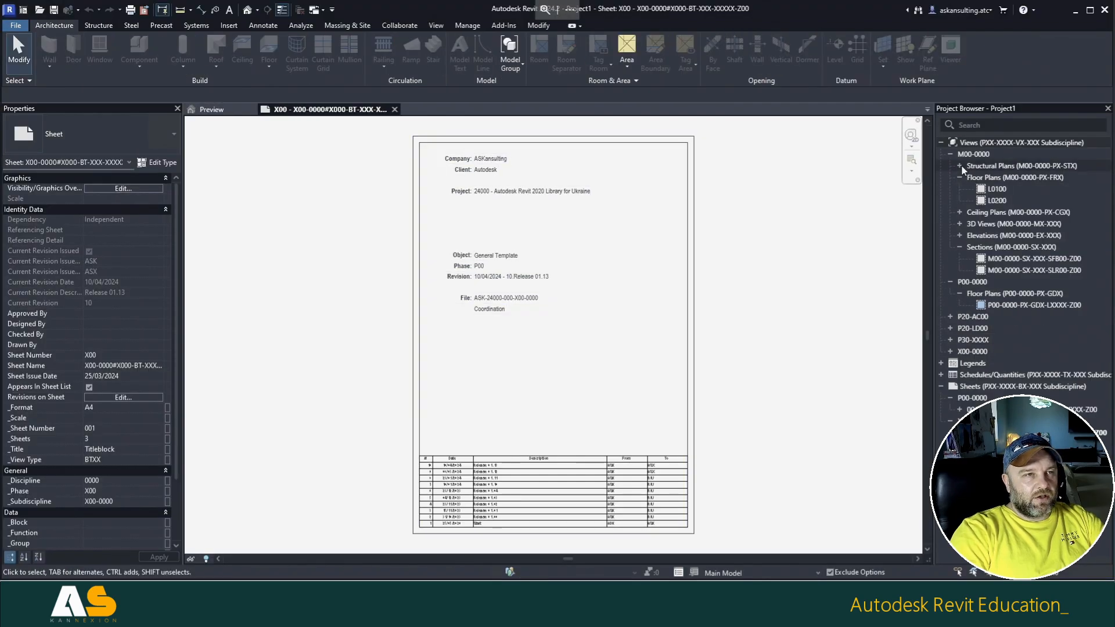
double_click(987, 166)
double_click(998, 178)
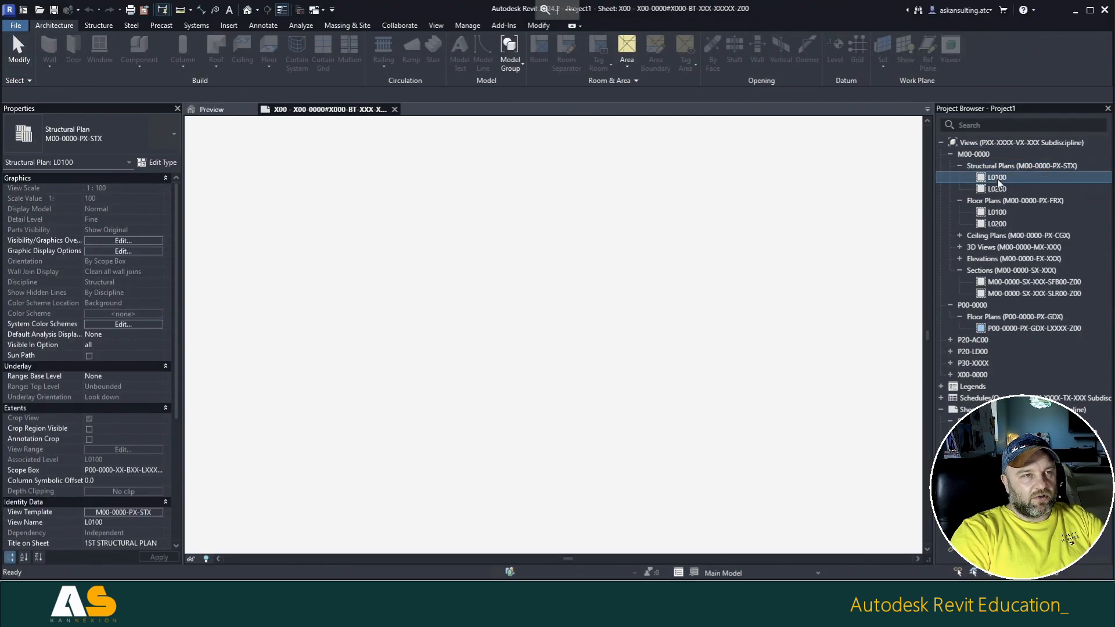
Step: Close the inactive views and load the ASX 330 32030 Beam family into the new project
click(299, 11)
click(212, 110)
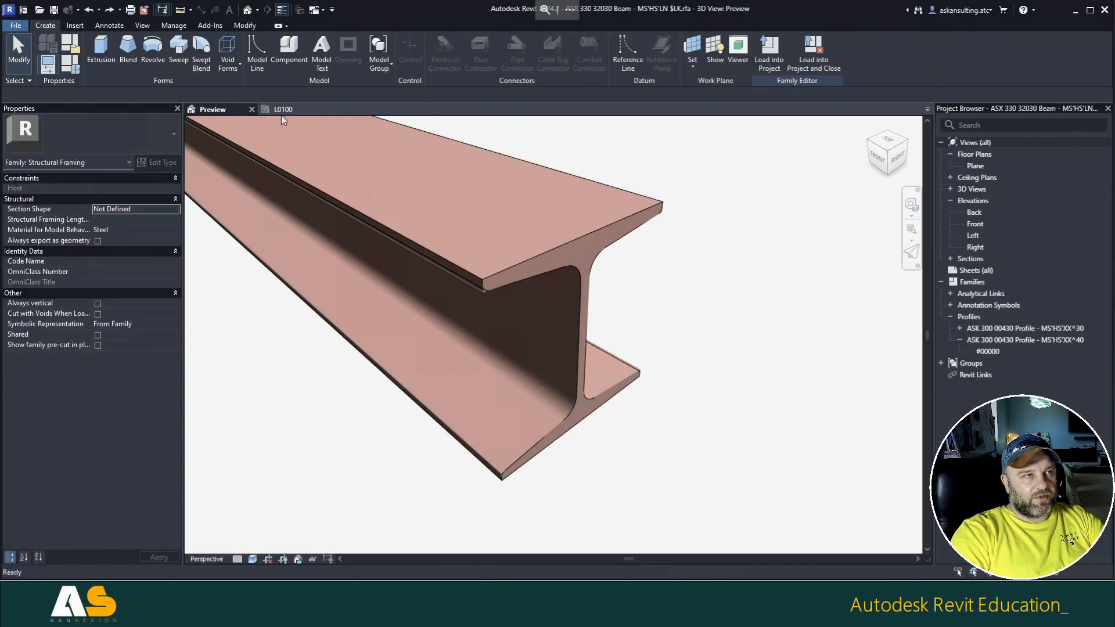
click(771, 55)
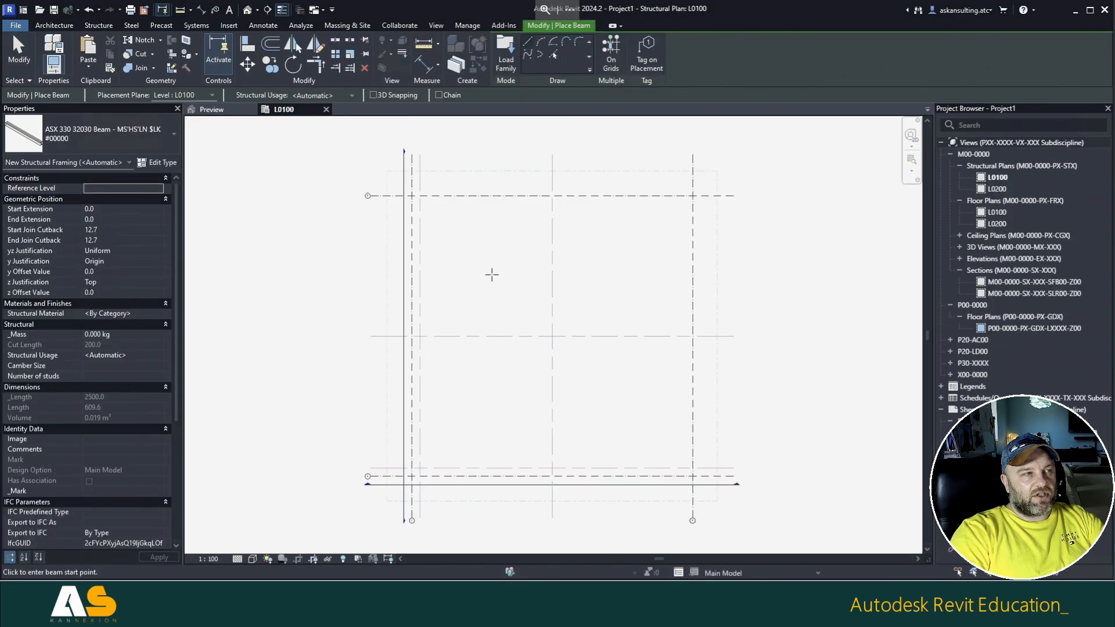
Step: Place a horizontal #00000 beam about 4200 mm long on the L0100 structural plan, between the vertical reference lines
scroll(521, 323, up, 5)
click(459, 294)
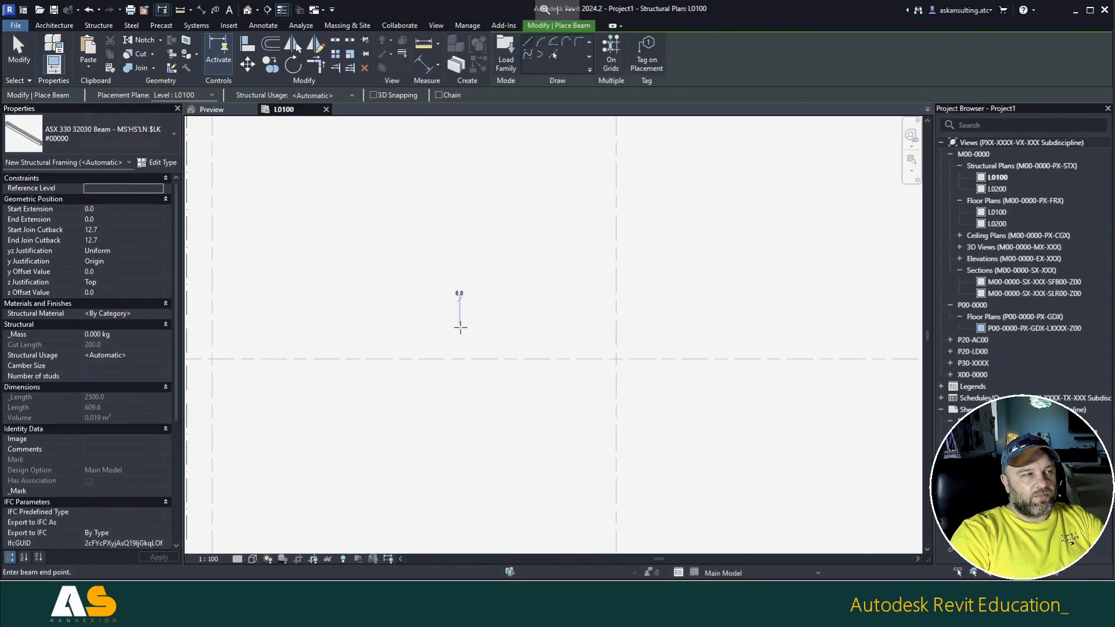
click(545, 327)
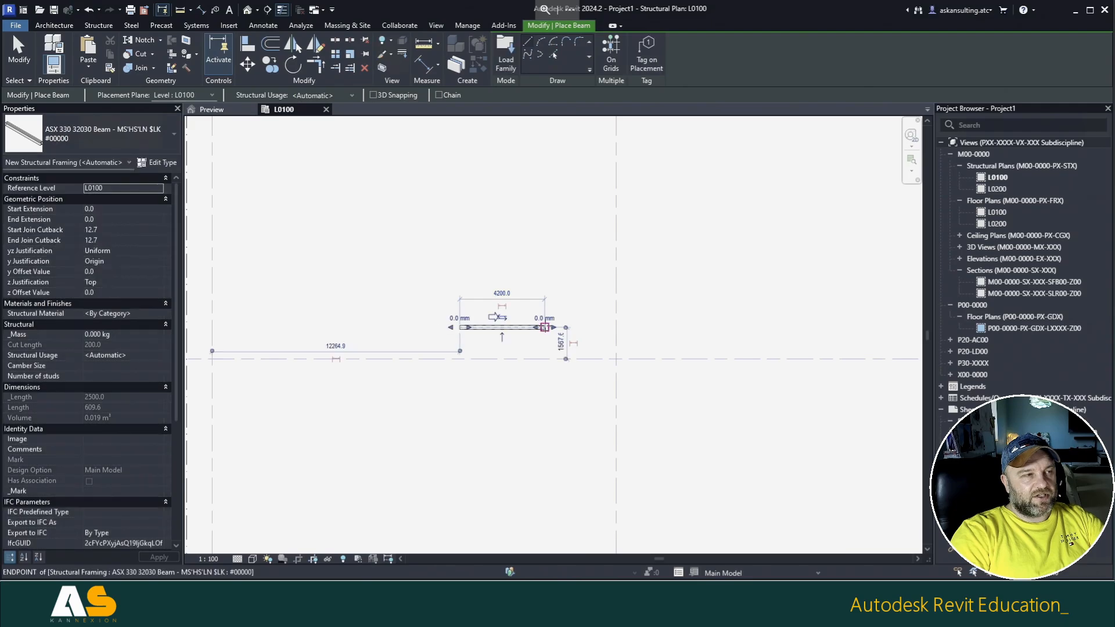
key(Escape)
key(Escape)
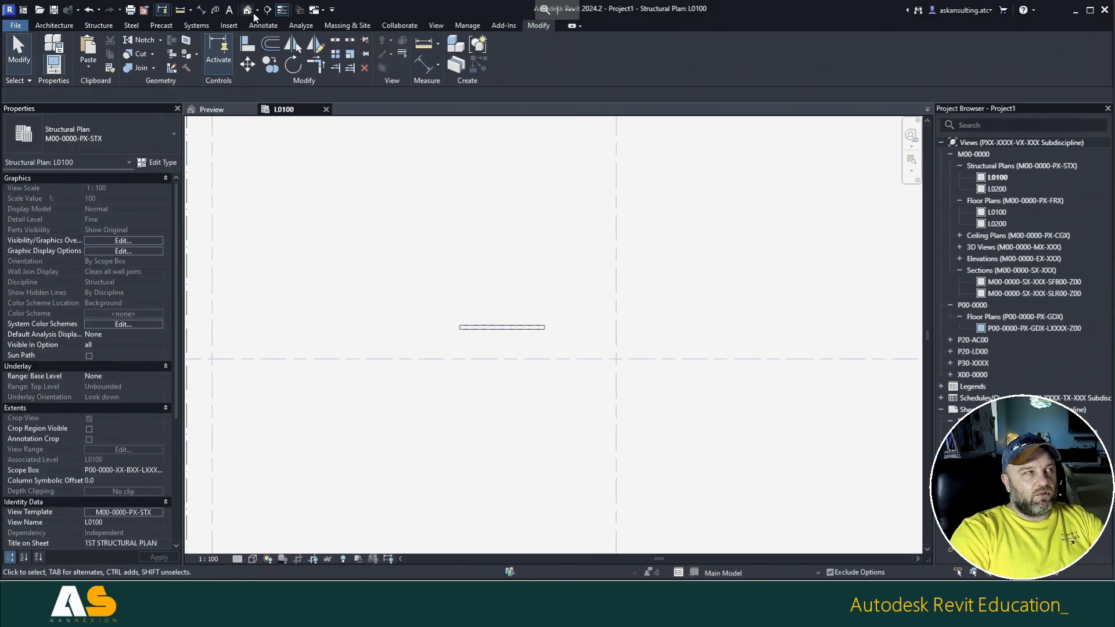
Step: Open the default 3D view and examine the placed beam's I-section from its end
click(248, 11)
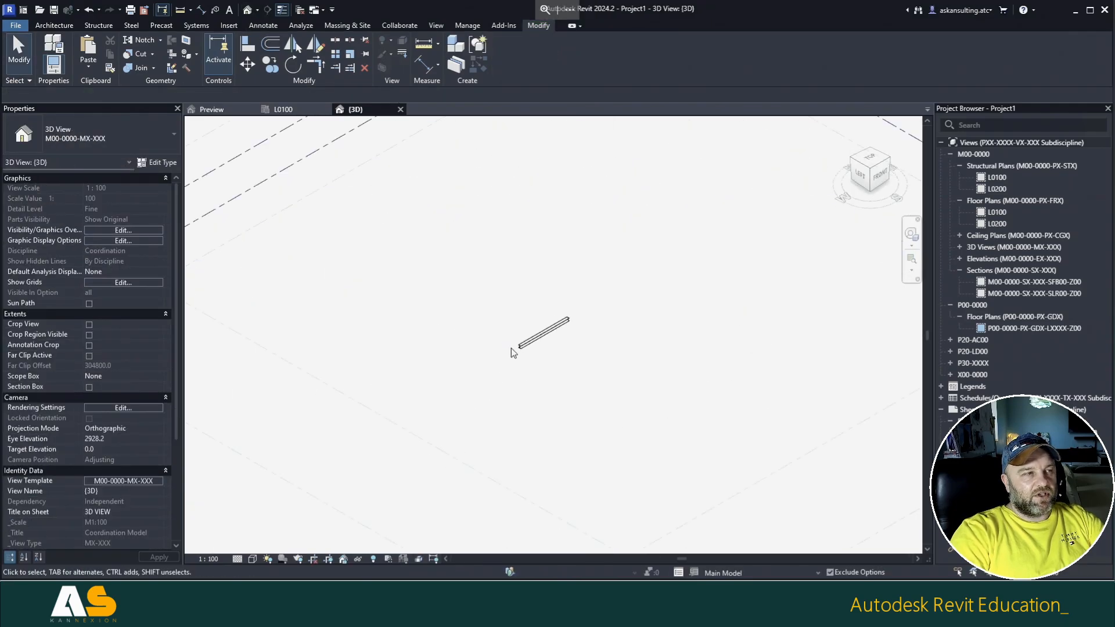
scroll(514, 353, up, 8)
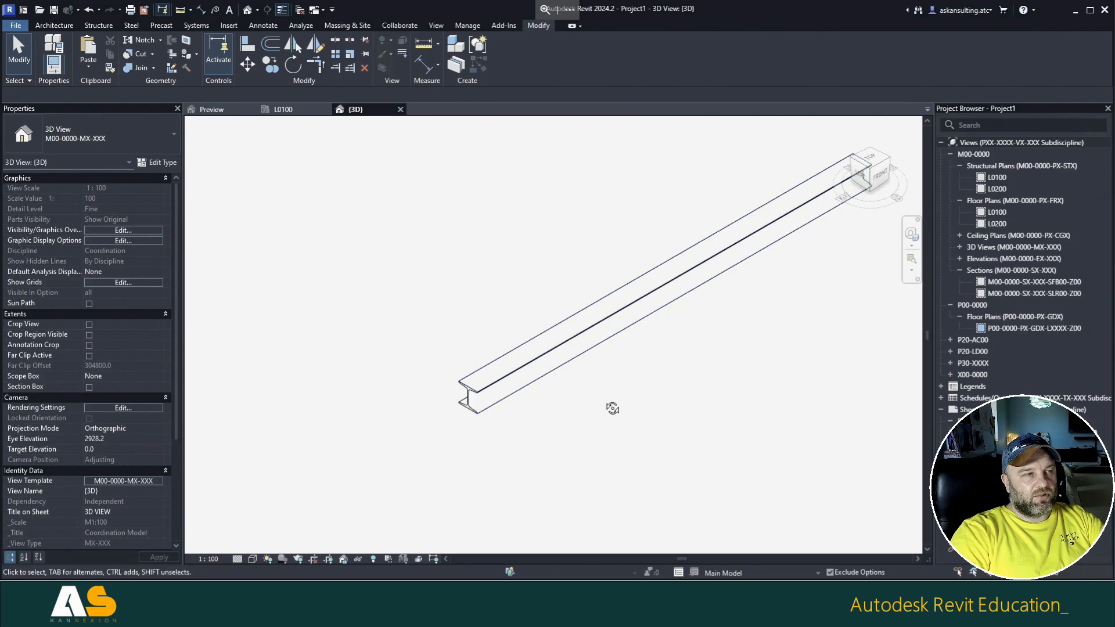
shift+middle_drag(613, 408, 584, 427)
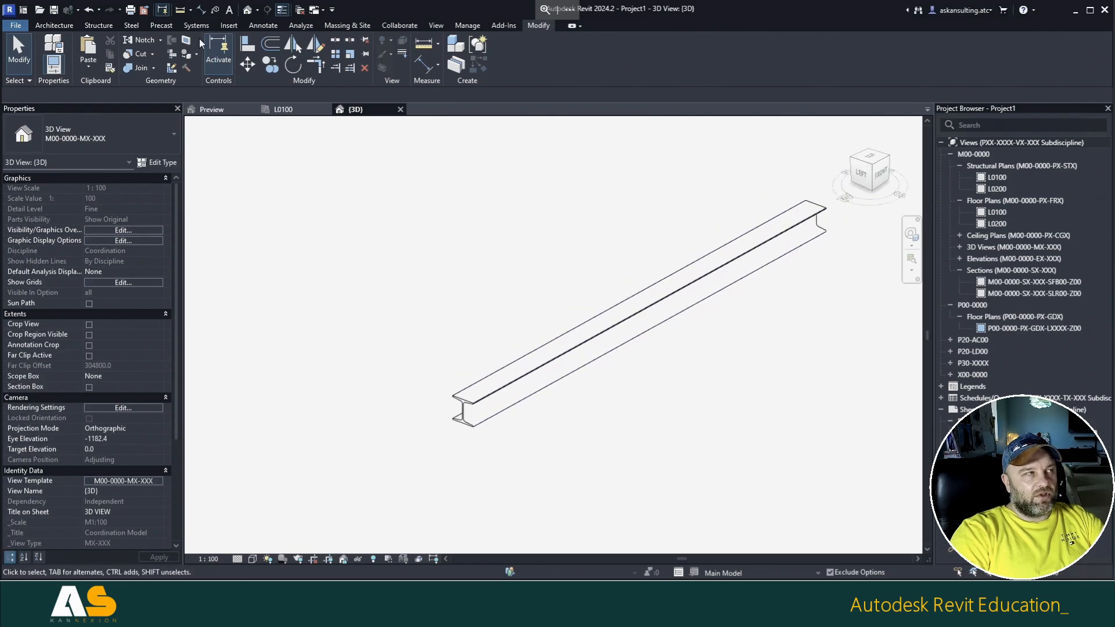
Step: Start loading a family and browse the Revit 2024 ASX library to the ASX 330 32000 Beams folder
click(237, 27)
click(466, 53)
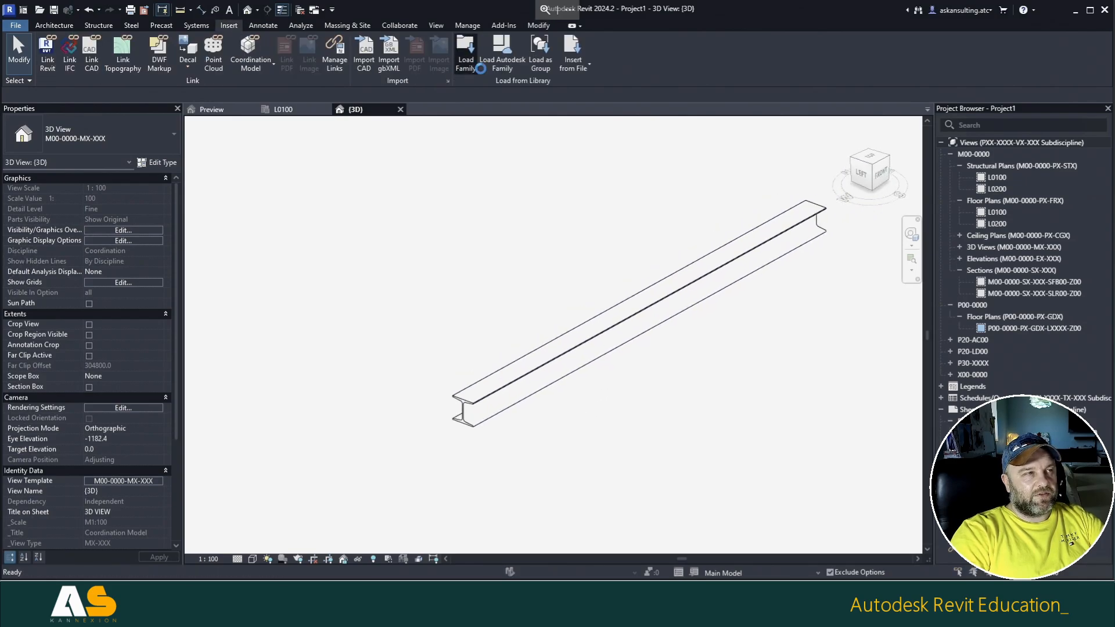
click(597, 192)
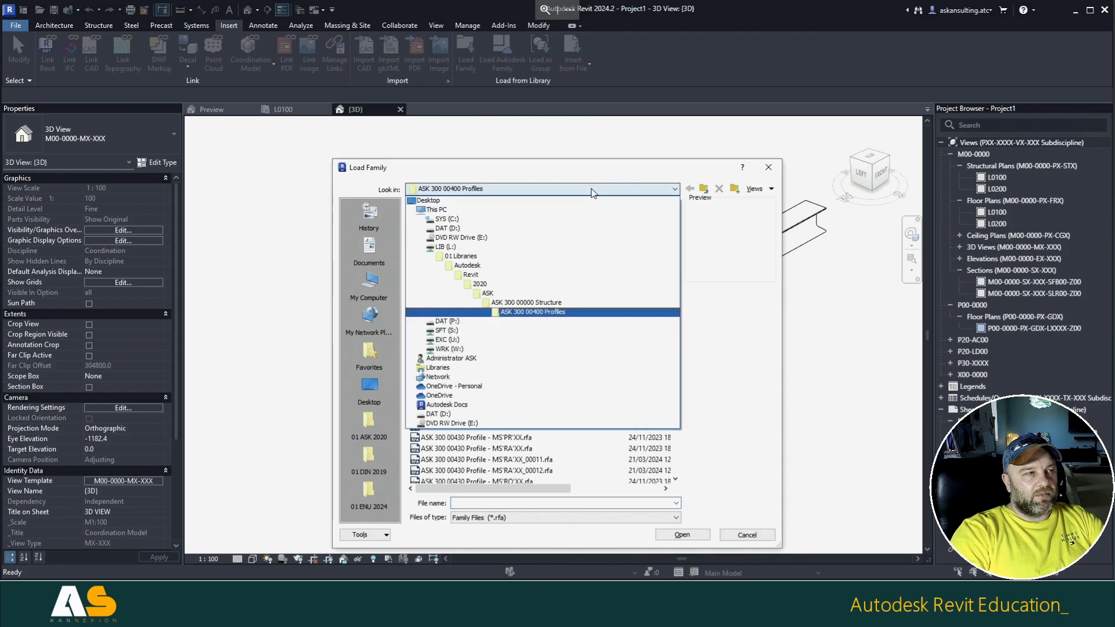
click(490, 275)
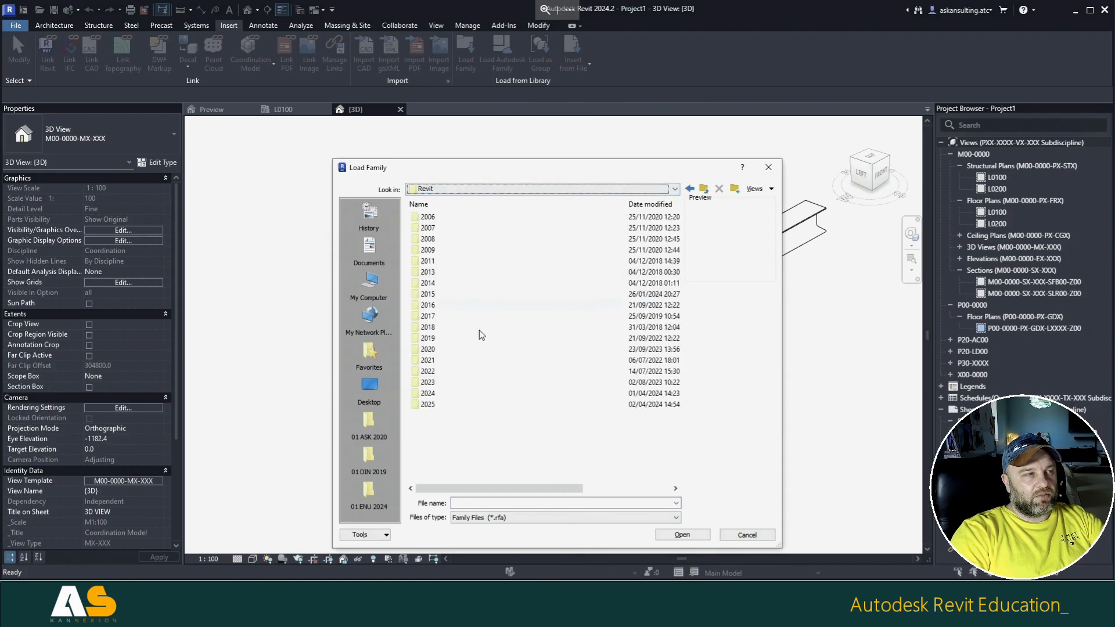
double_click(430, 394)
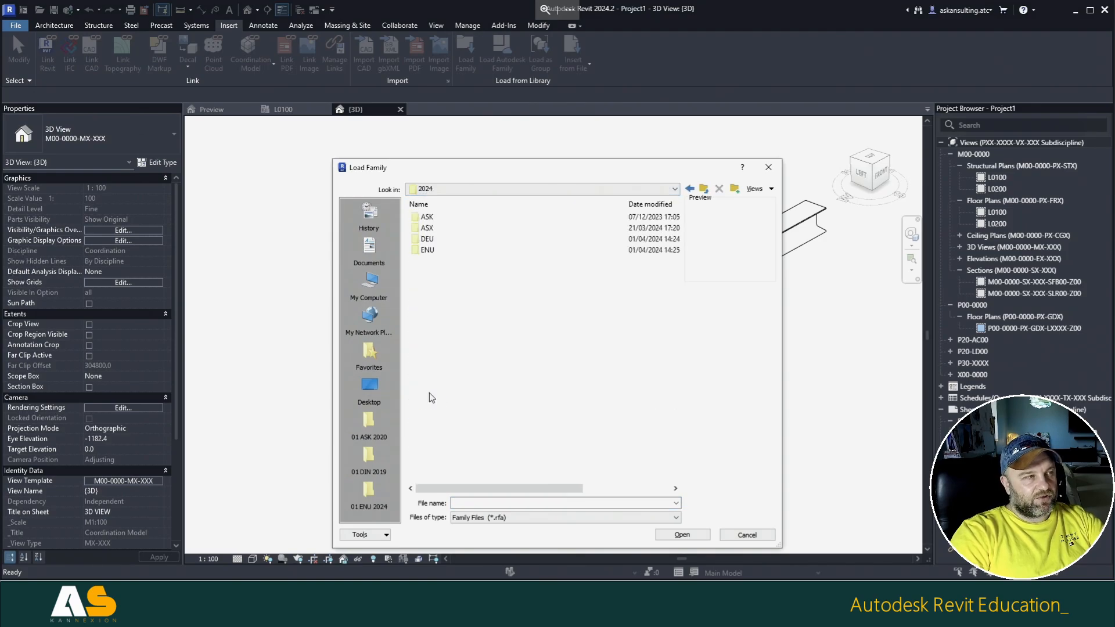
double_click(429, 229)
double_click(437, 217)
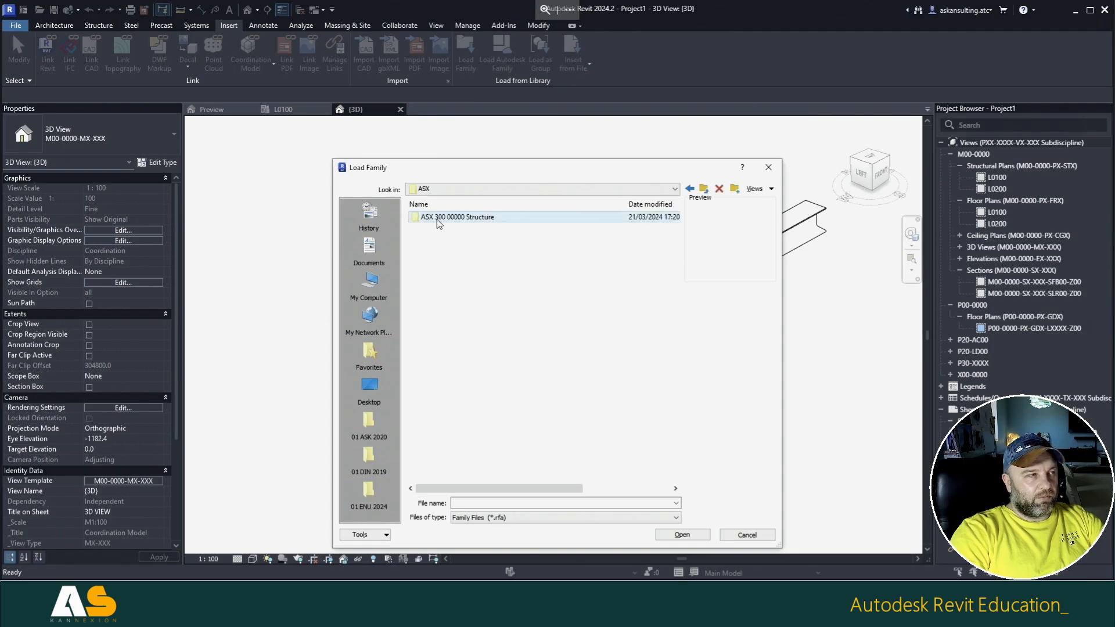
double_click(439, 218)
double_click(459, 218)
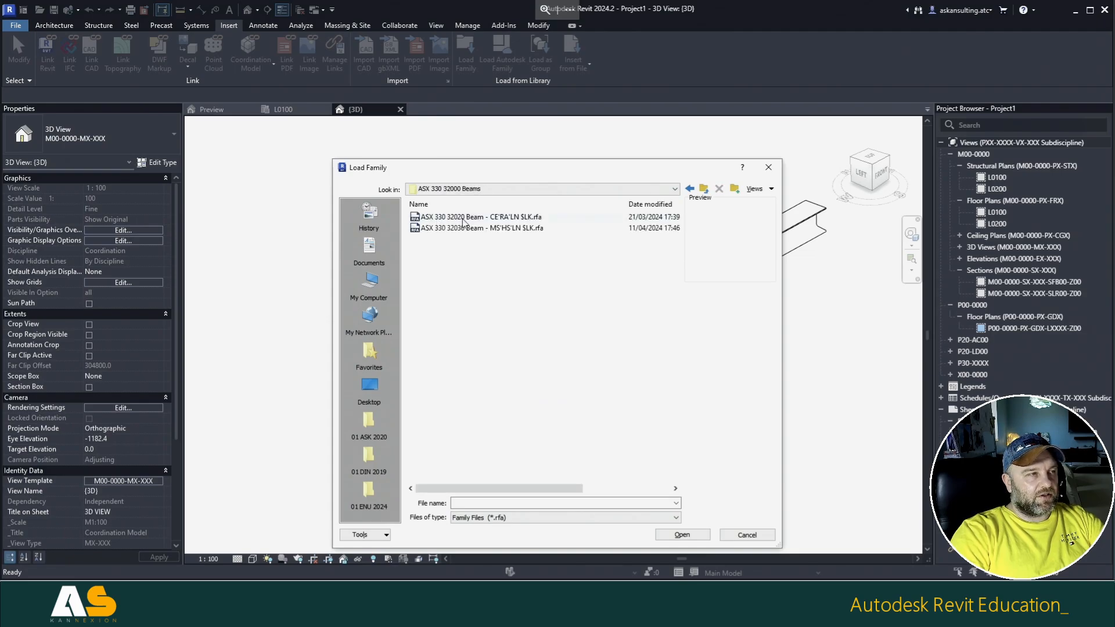
Step: Try to load the ASX 330 32030 Beam - MS'HS'LN $LK.rfa family with its type catalog and dismiss the error messages
click(478, 230)
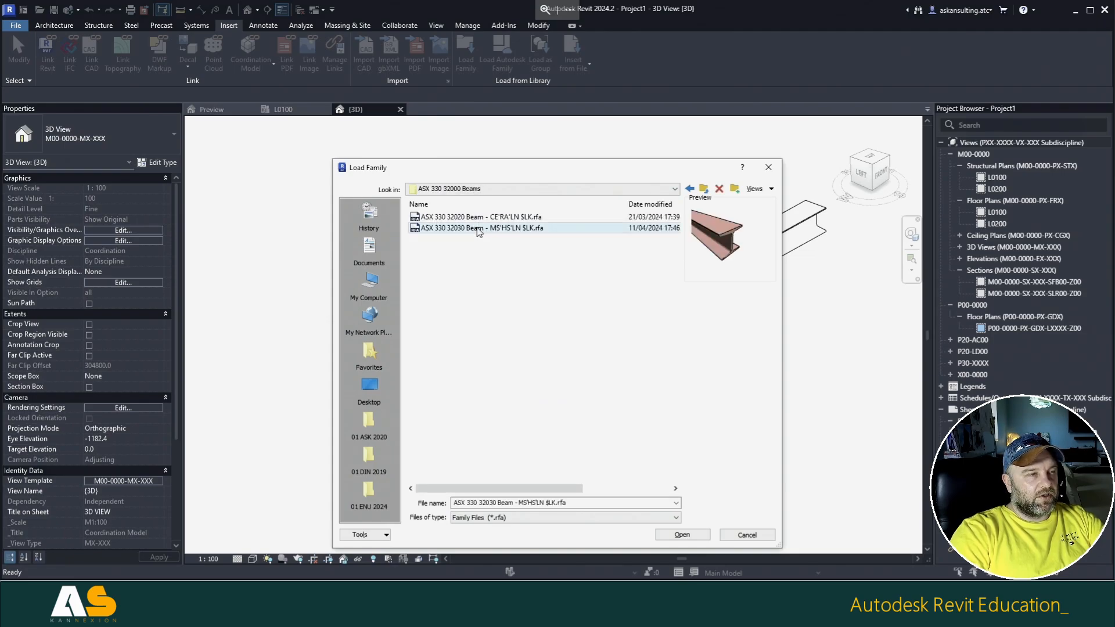
click(693, 532)
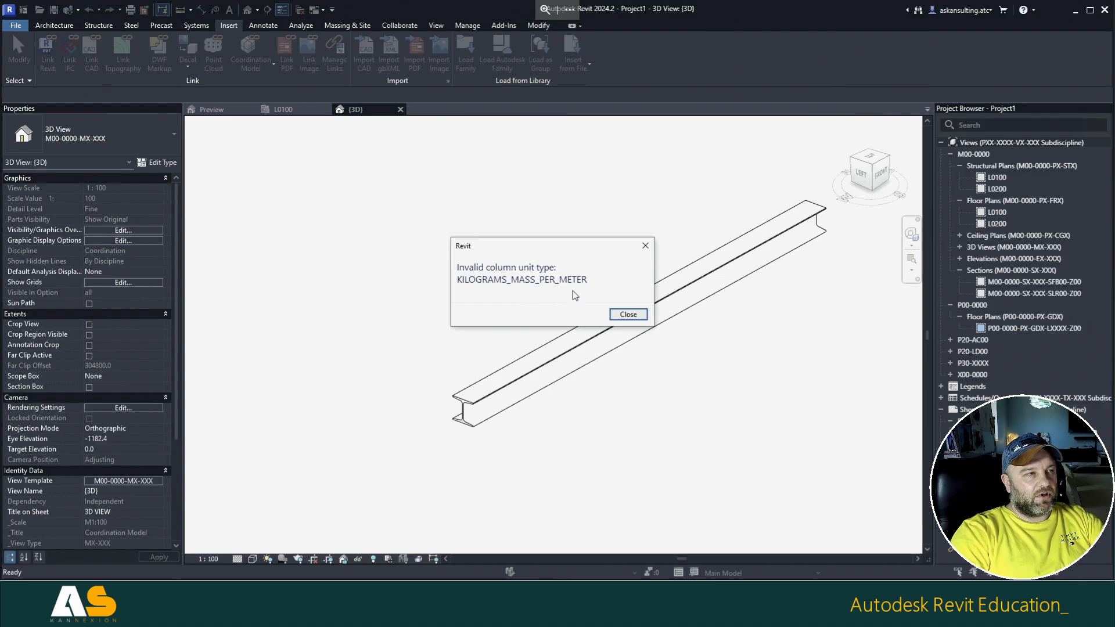
click(633, 314)
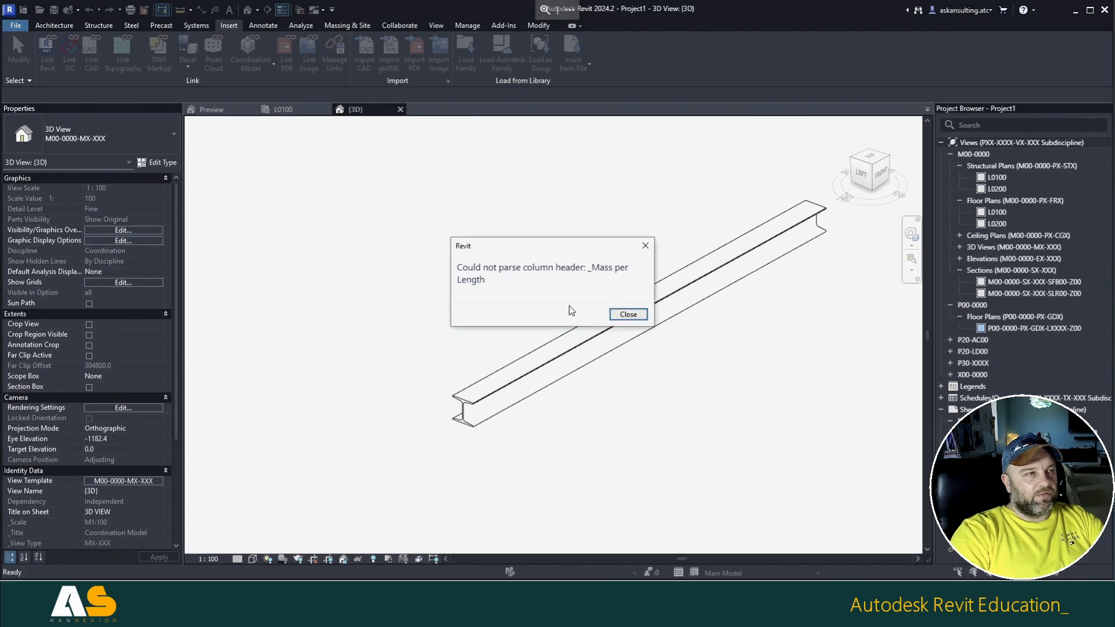
click(632, 314)
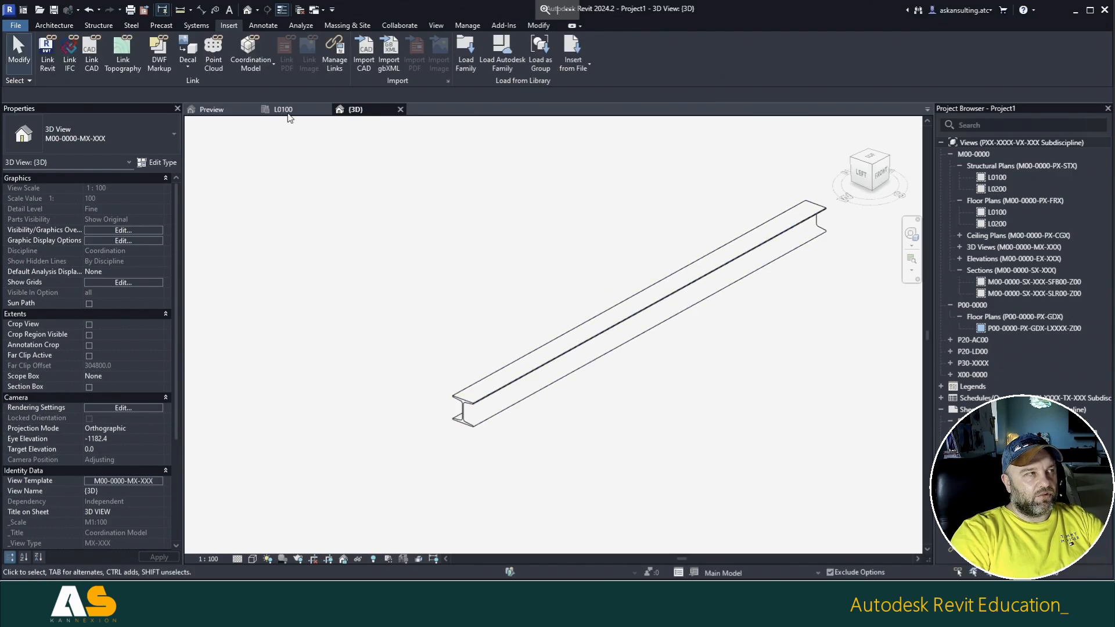
Step: Return to the ASX 330 32030 Beam family and check the _Mass per Length parameter in its family types
click(220, 114)
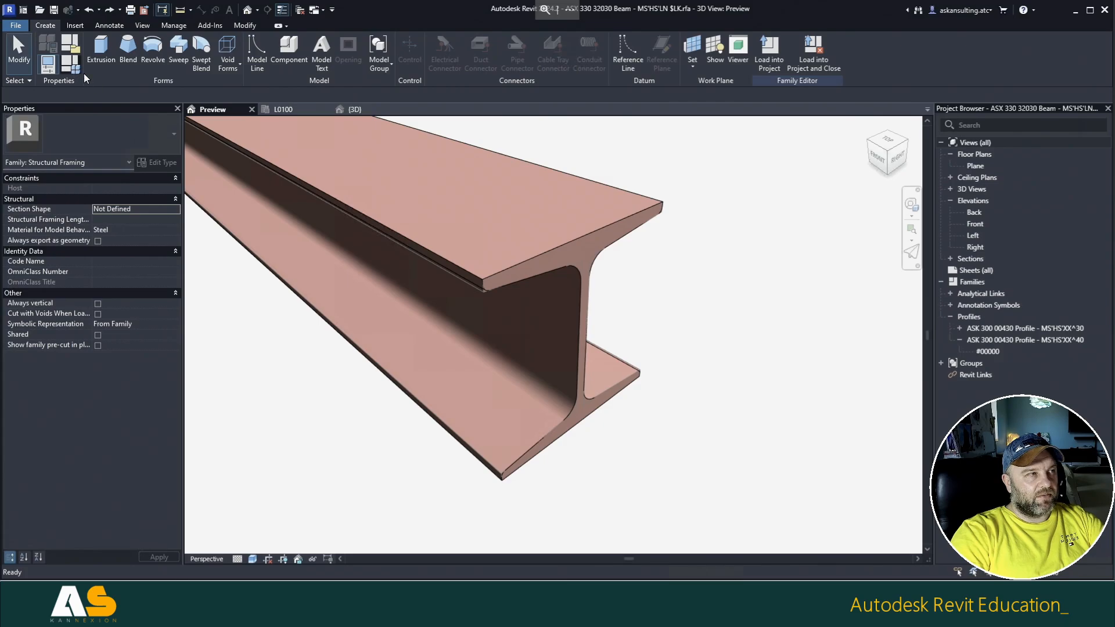
click(75, 68)
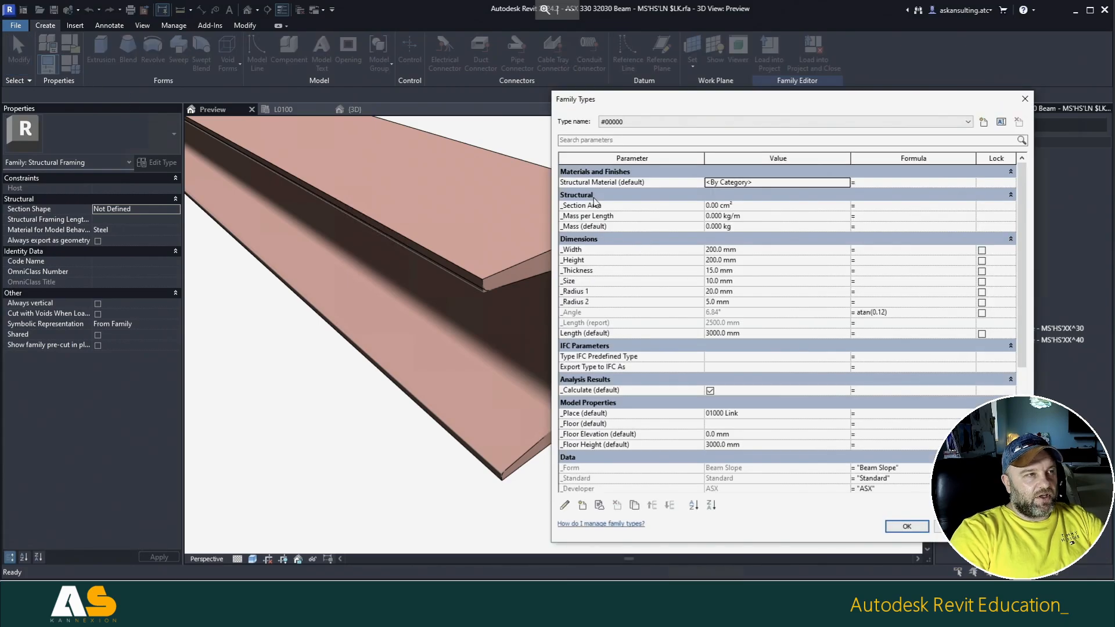
click(637, 218)
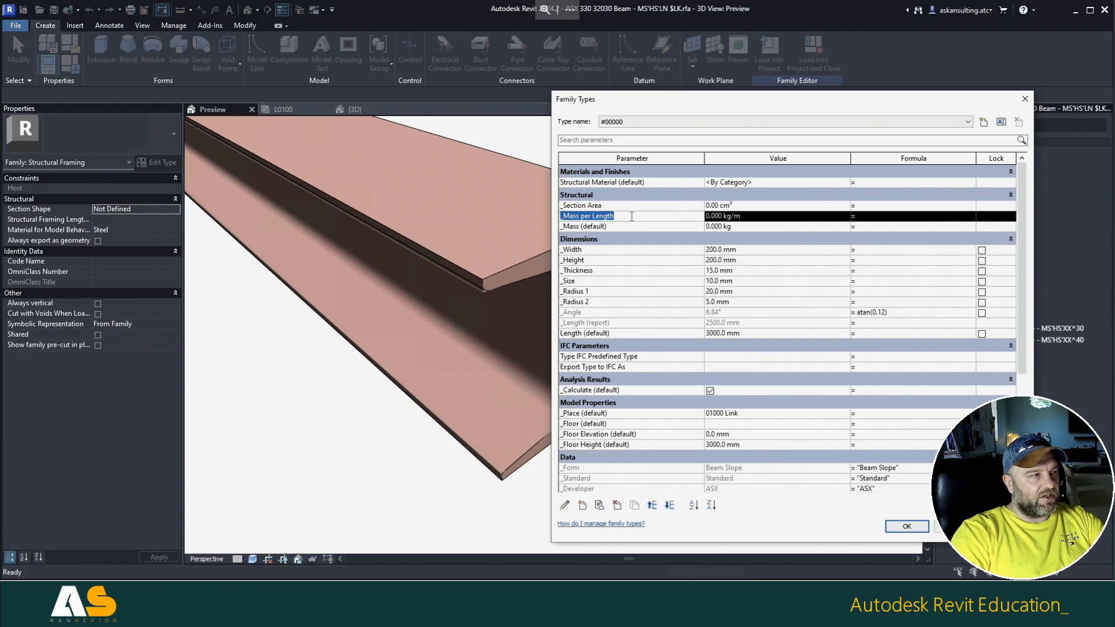
Step: Open the ASX 330 32030 Beam TXT catalog in Notepad, inspect the _Mass per Length header's unit definition, and close it
click(99, 591)
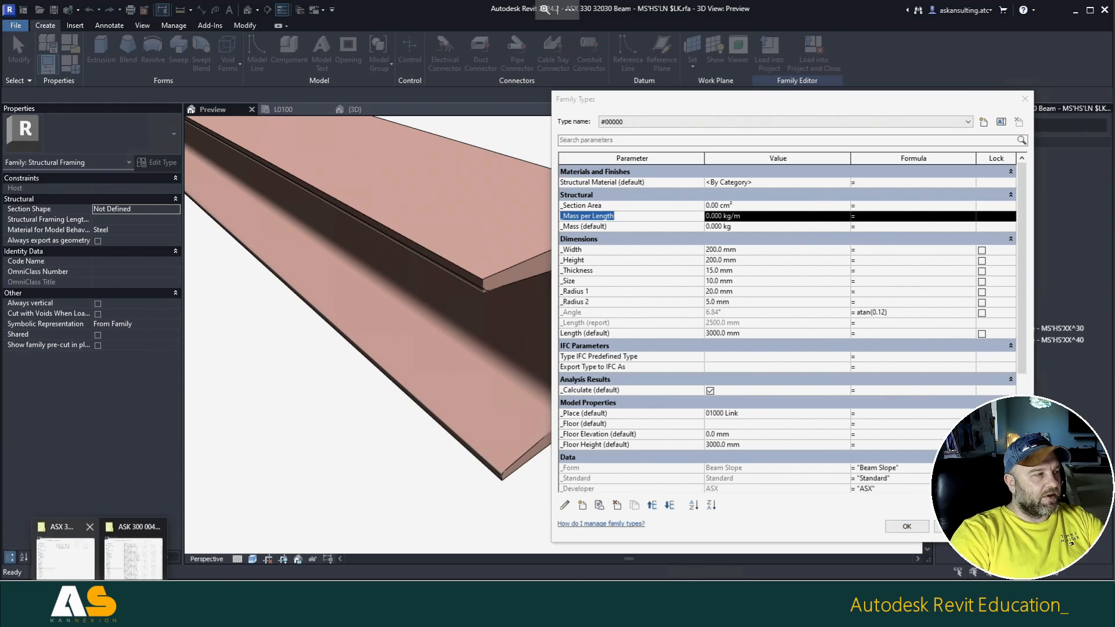
click(65, 555)
double_click(244, 101)
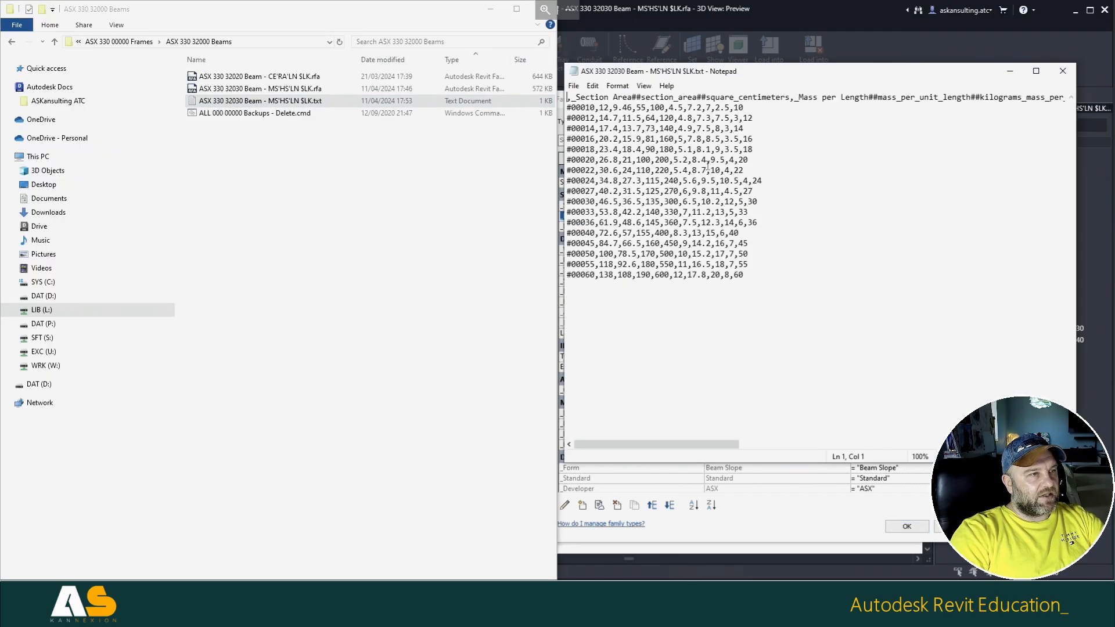
drag(758, 71, 882, 246)
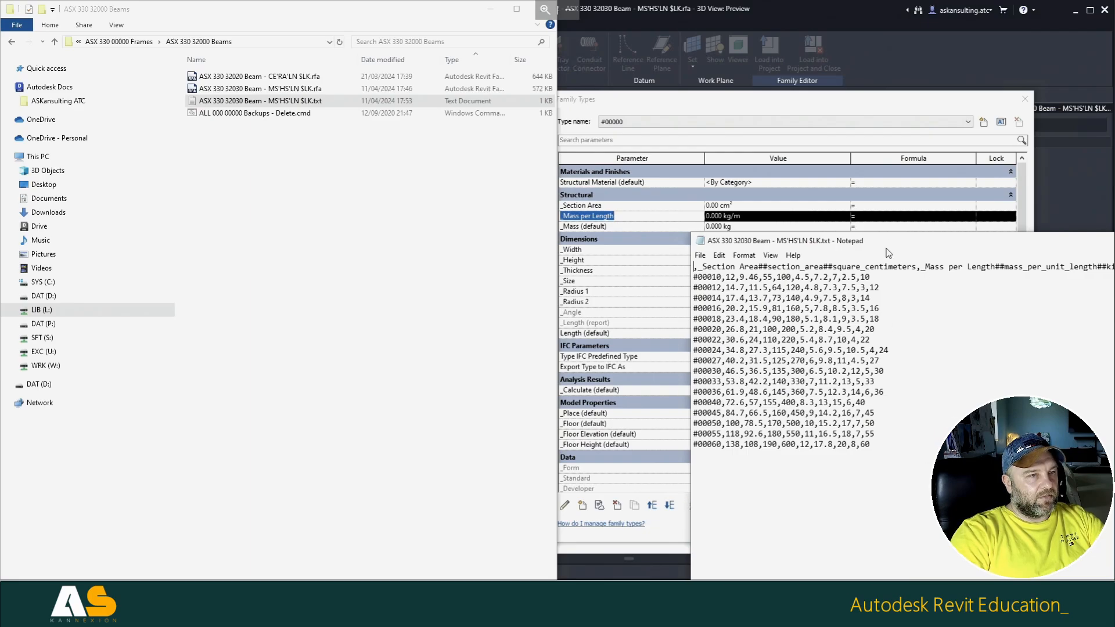
drag(906, 253, 681, 287)
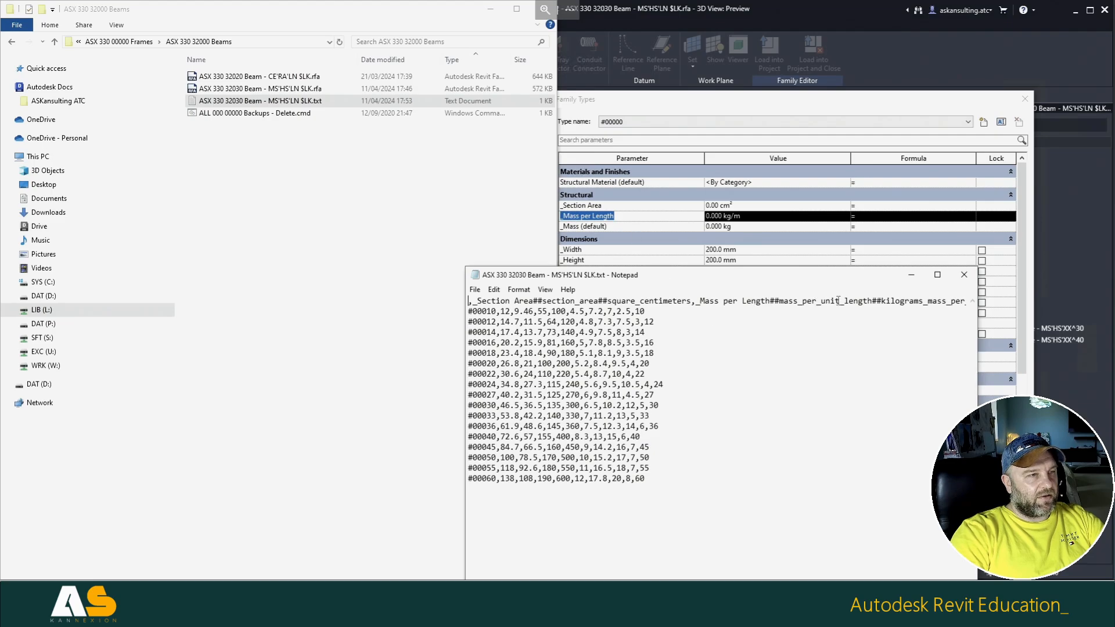
drag(824, 282, 693, 287)
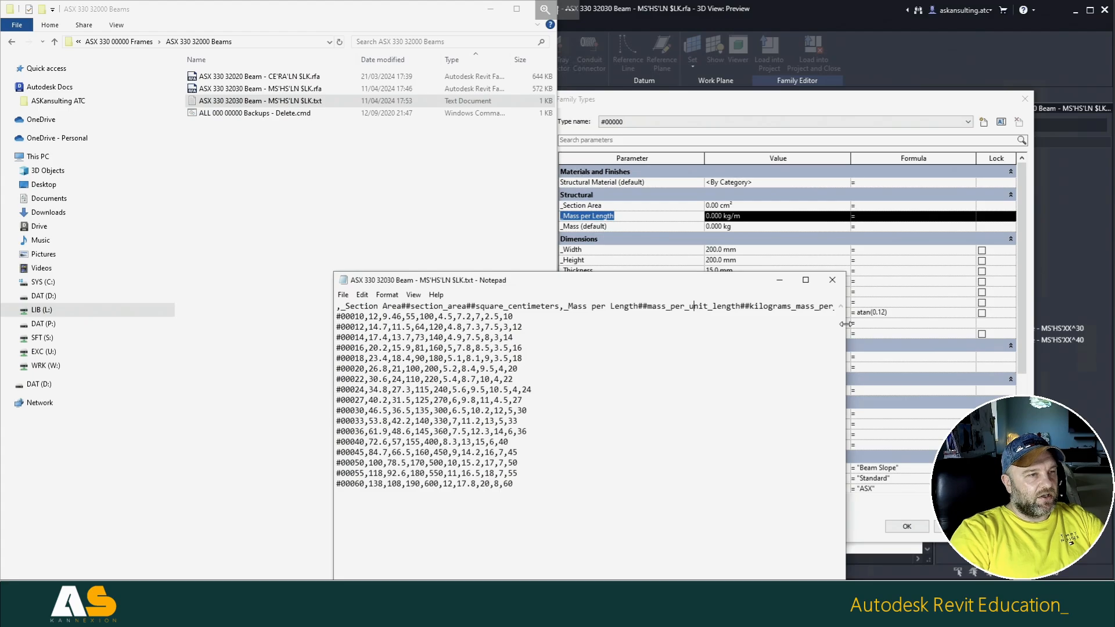
drag(846, 325, 977, 317)
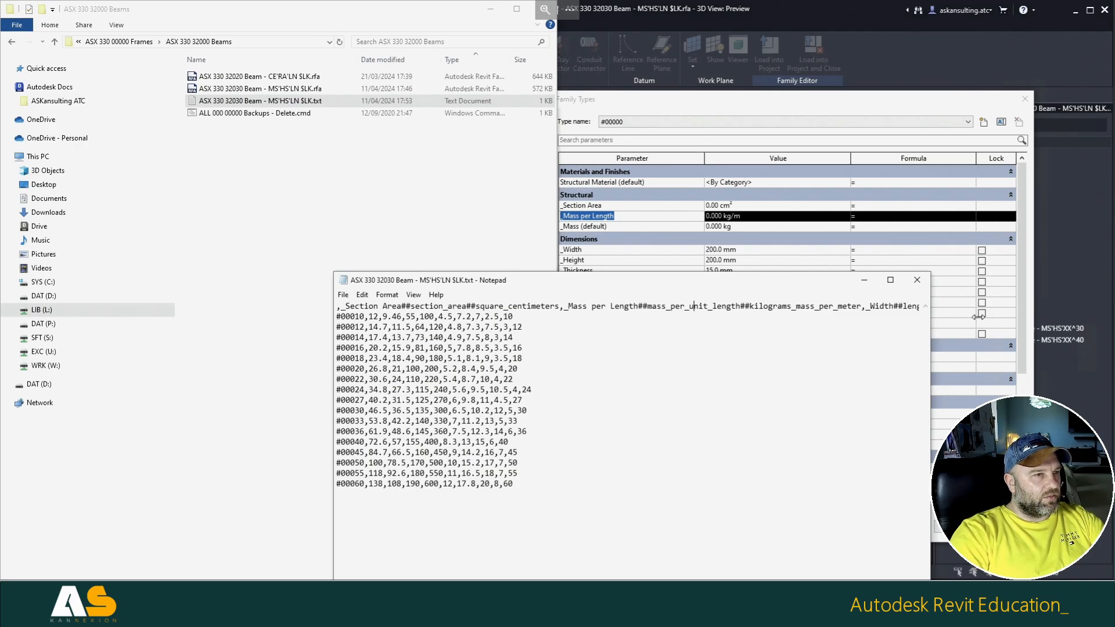
click(917, 280)
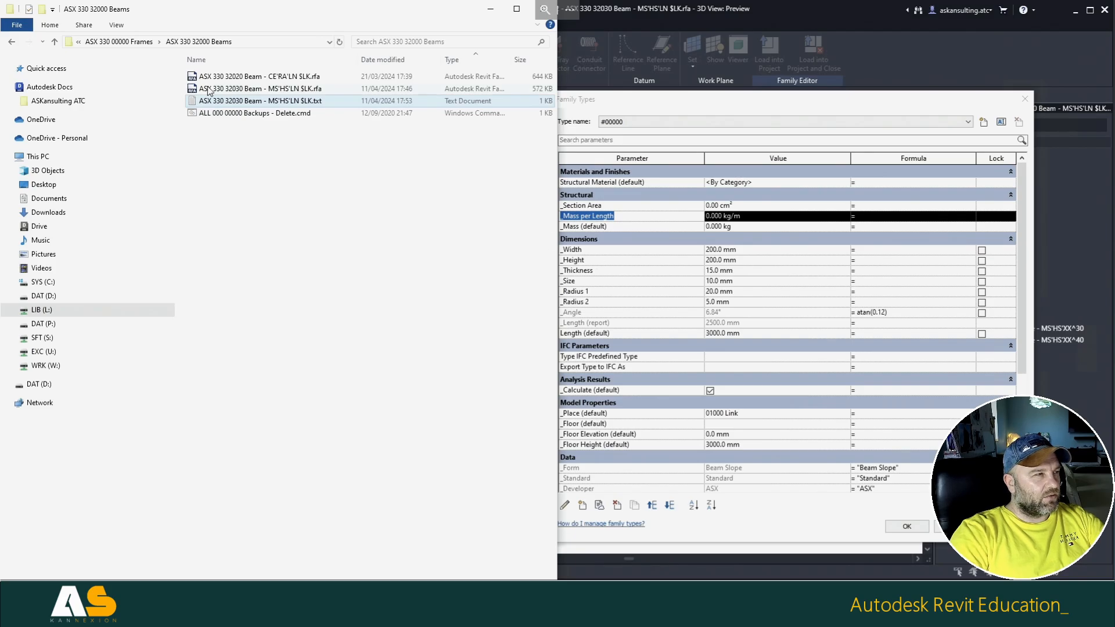
Step: Change the ASX 330 32030 Beam catalog's file extension to .csv and open the file in Excel
click(314, 103)
click(314, 100)
double_click(325, 101)
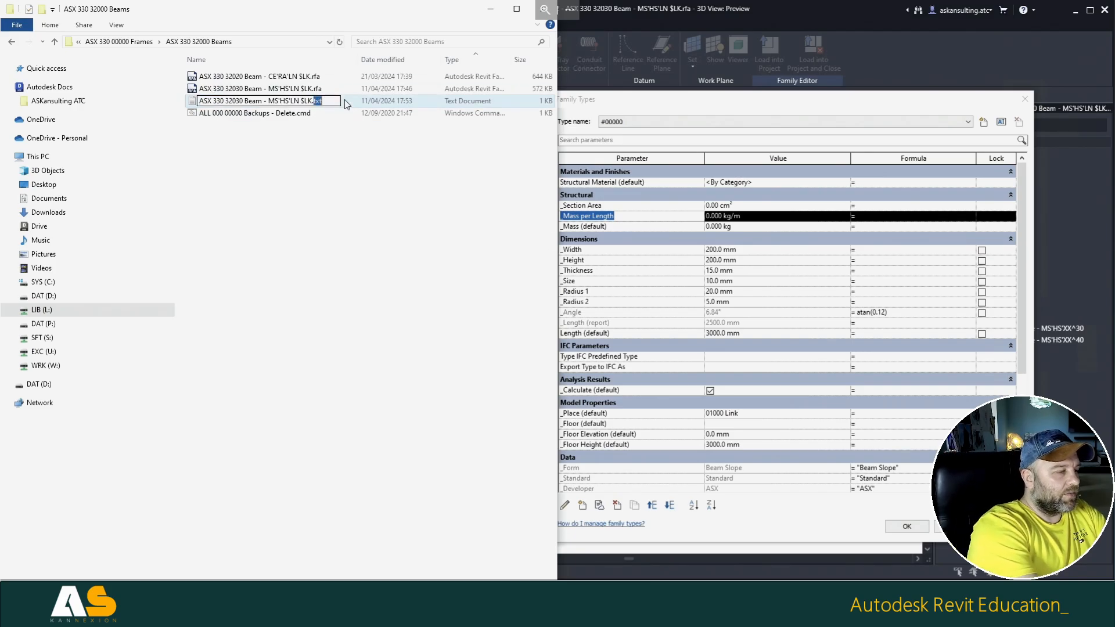
text(csv)
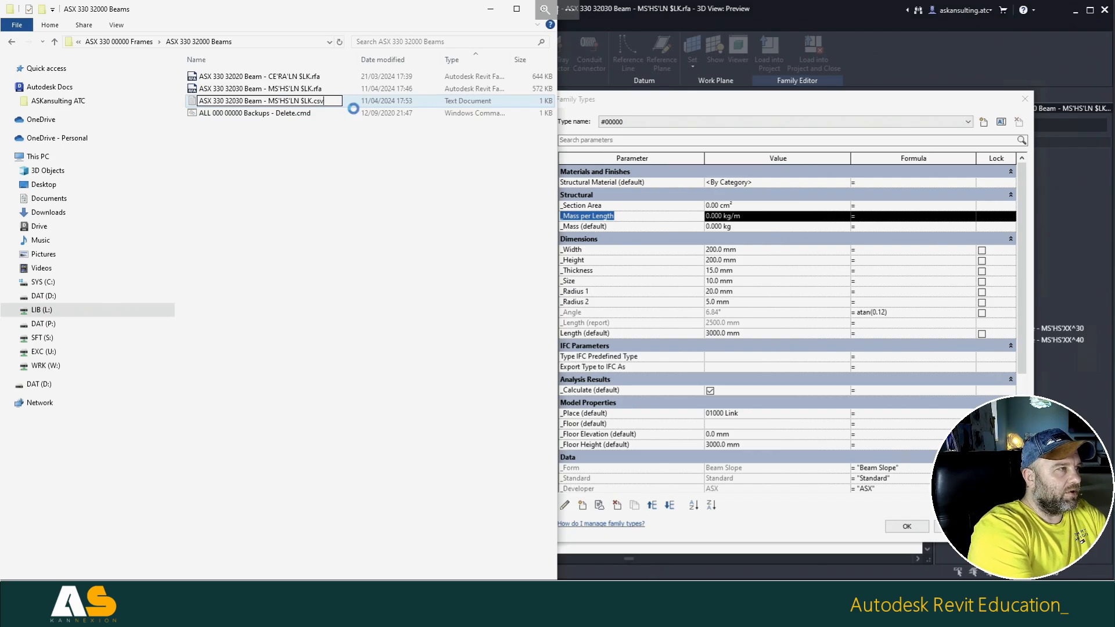
key(Return)
key(Return)
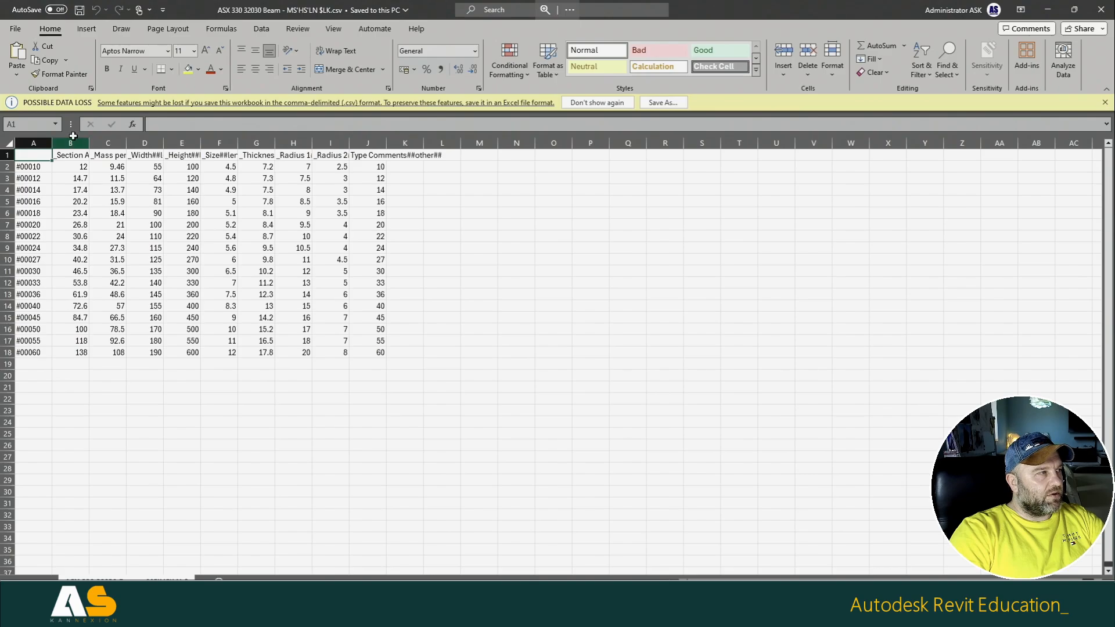
Step: Delete the _Section Area and _Mass per Length columns (B and C) from the catalog, save it, and close Excel
drag(80, 143, 108, 147)
right_click(108, 147)
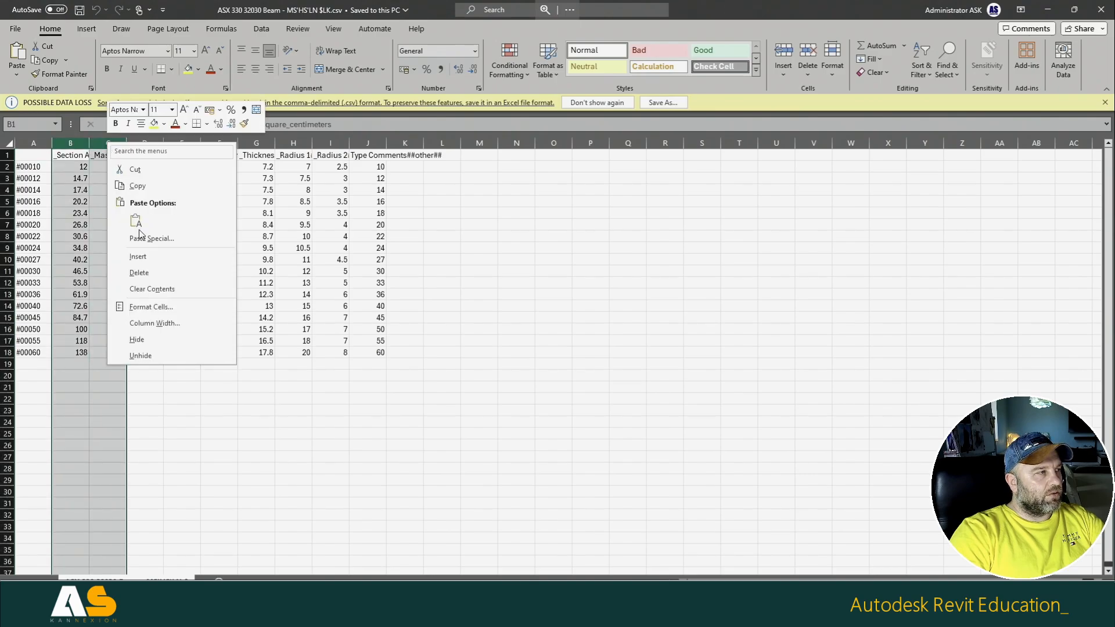
click(150, 273)
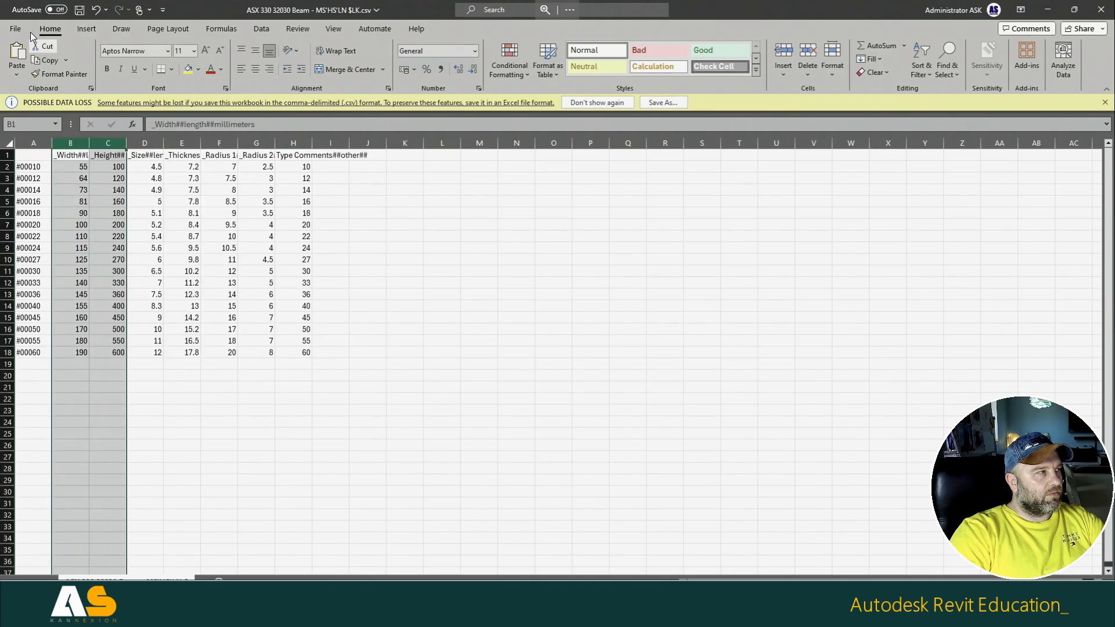
click(80, 10)
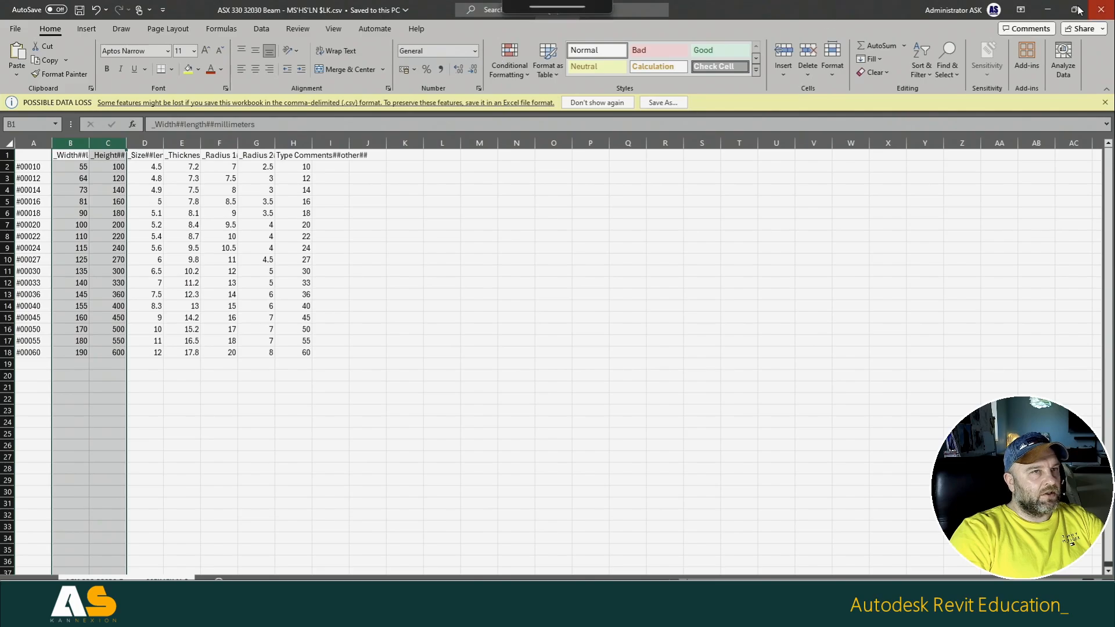
click(1101, 10)
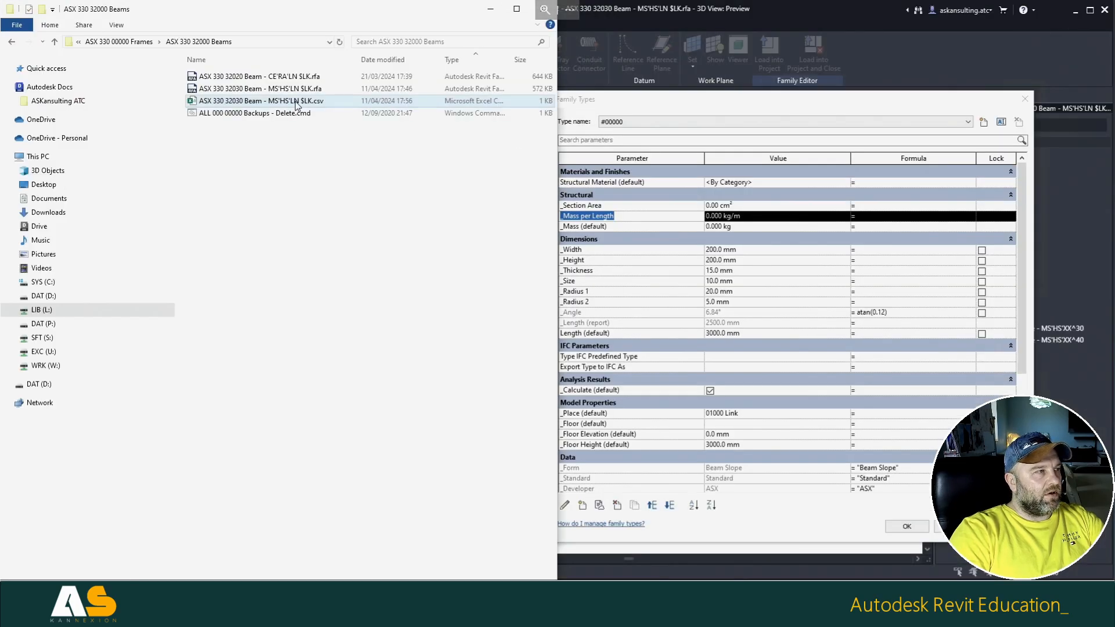
Step: Change the ASX 330 32030 Beam catalog's file extension from .csv back to .txt
click(319, 102)
double_click(319, 103)
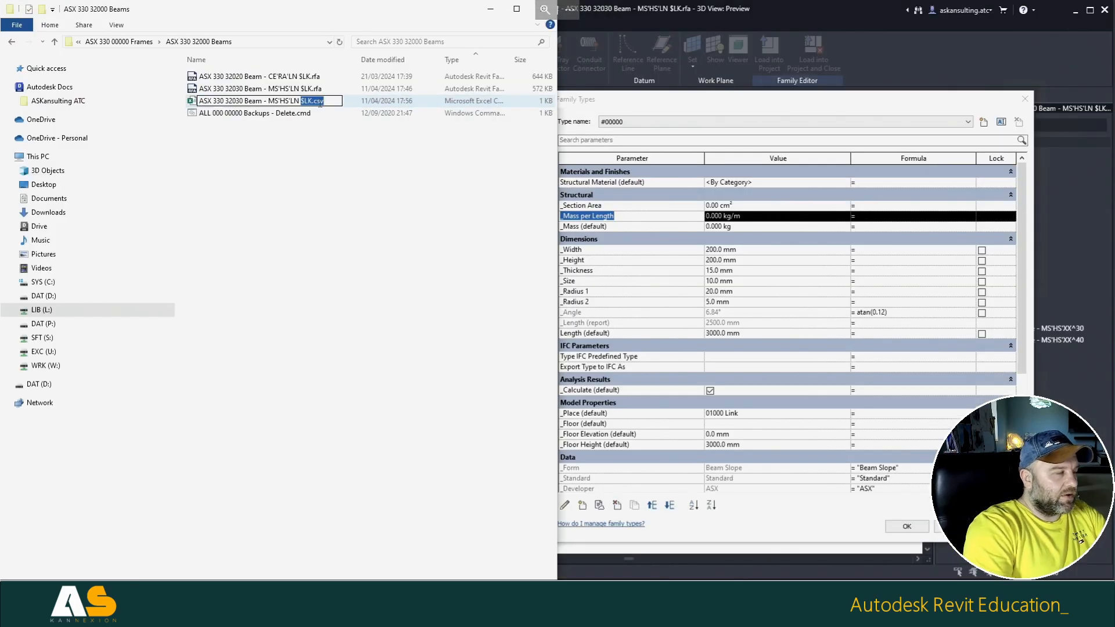
key(Right)
key(BackSpace)
key(BackSpace)
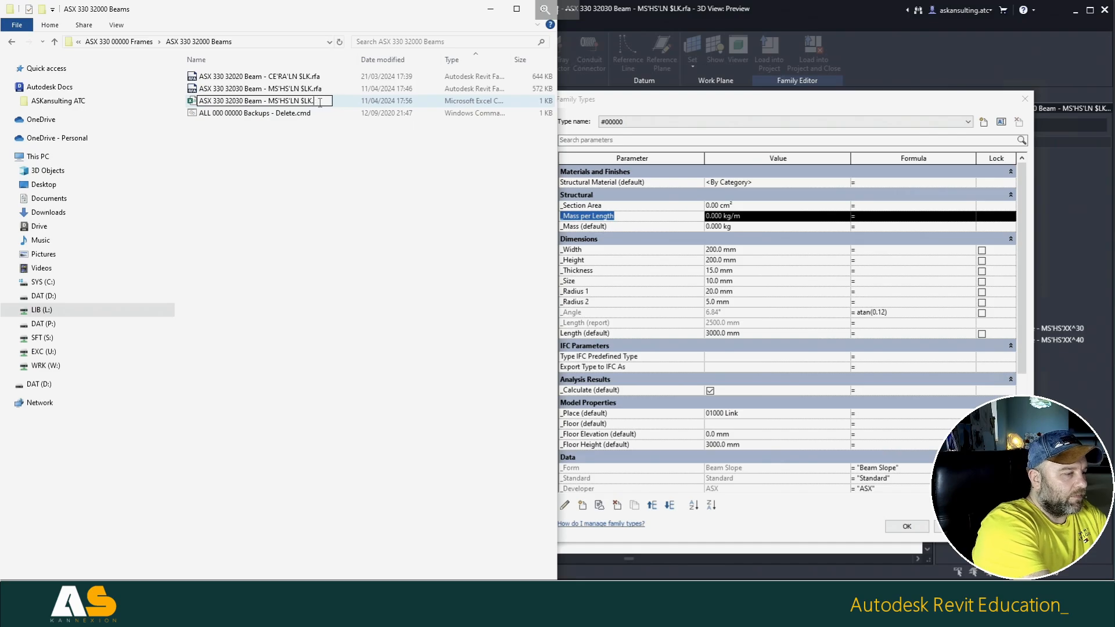
text(txt)
key(Return)
key(Return)
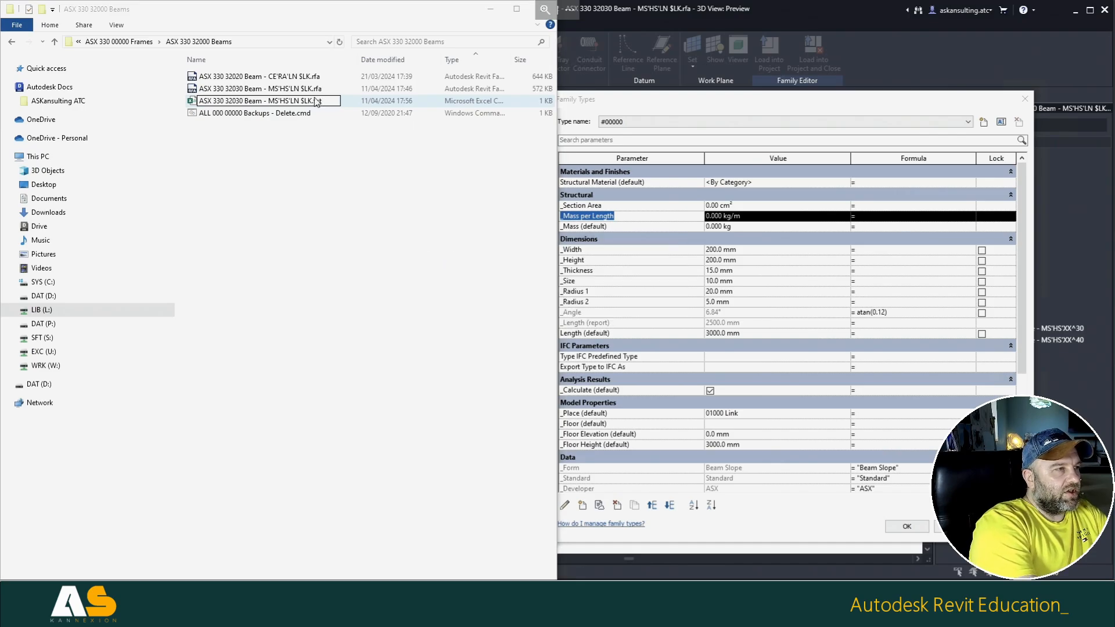
Step: Copy the Catalog Rename CSV'TXT and TXT'CSV command scripts from the ASK 300 00400 Profiles folder into the ASX 330 32000 Beams folder
click(99, 595)
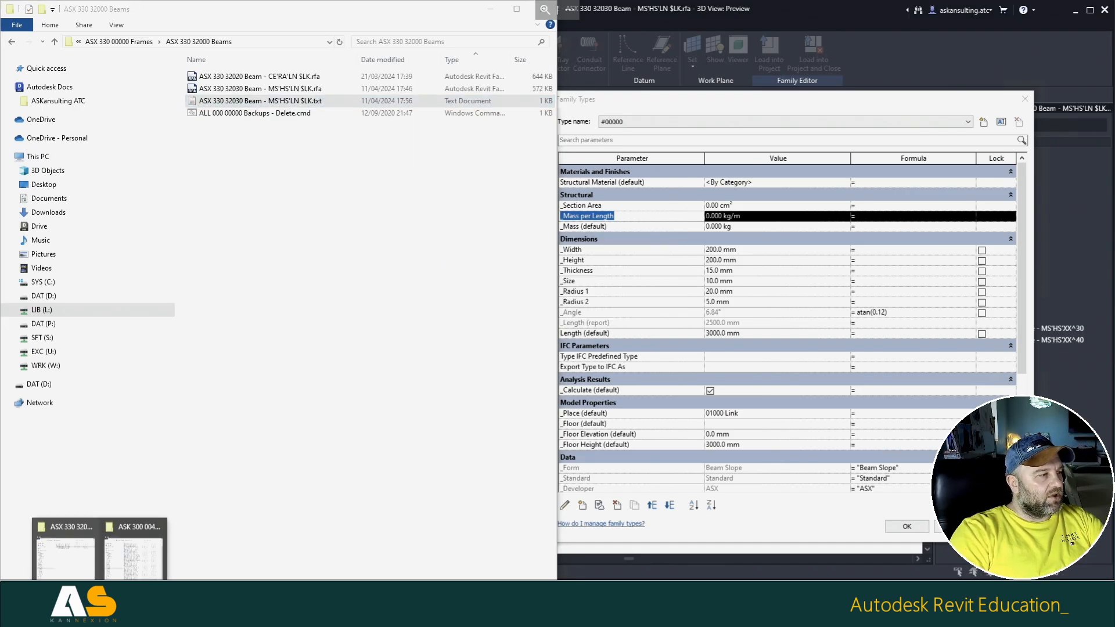
click(134, 549)
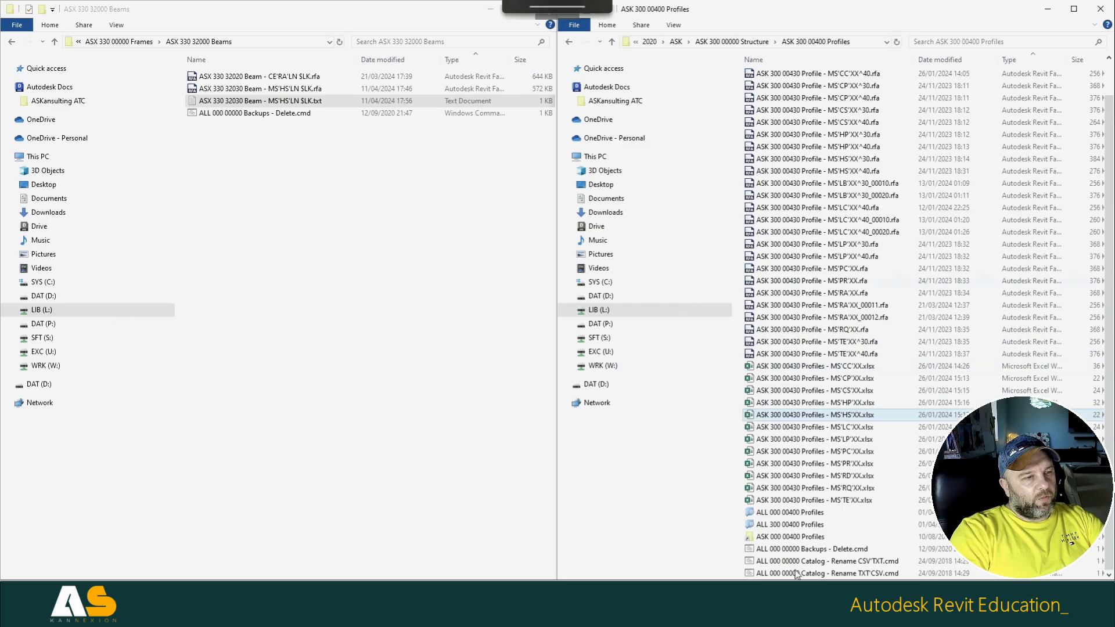
click(849, 561)
shift+click(840, 573)
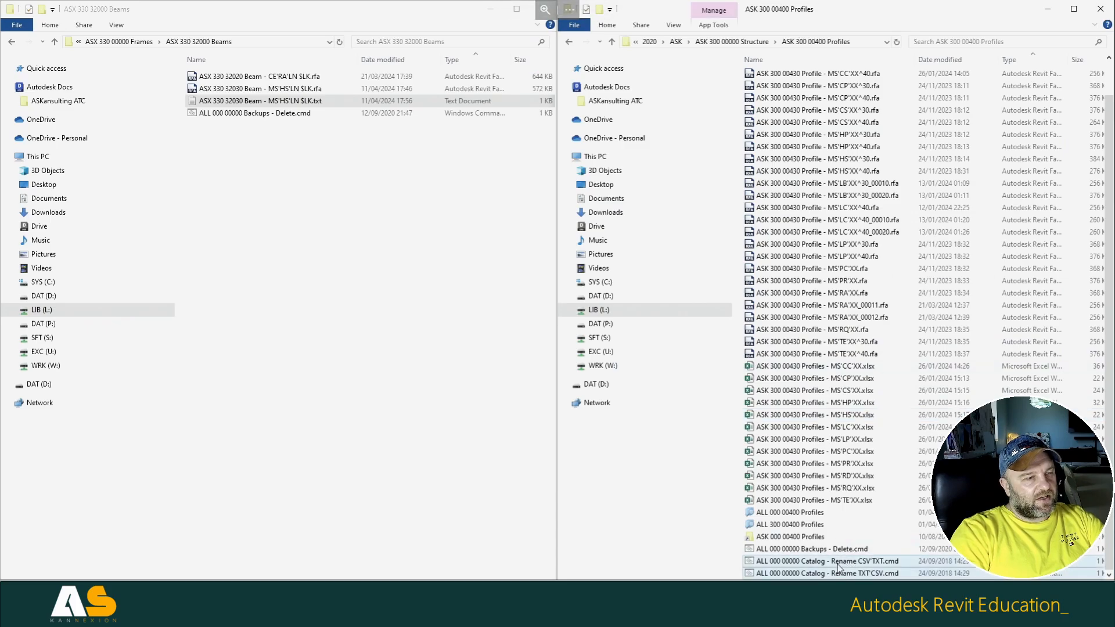
drag(840, 572, 443, 430)
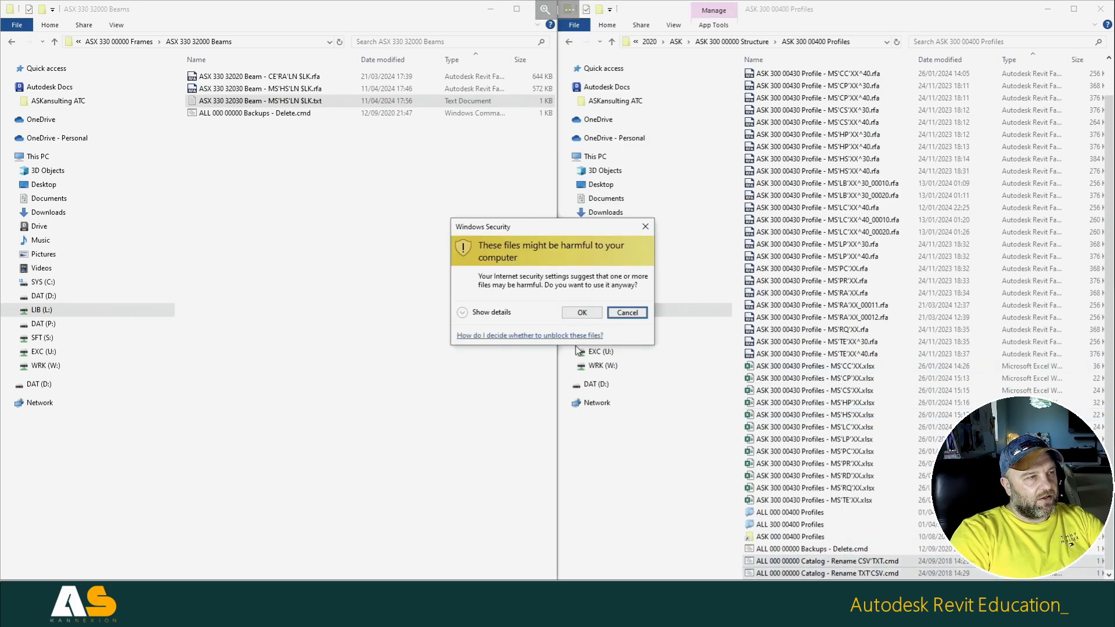
click(578, 316)
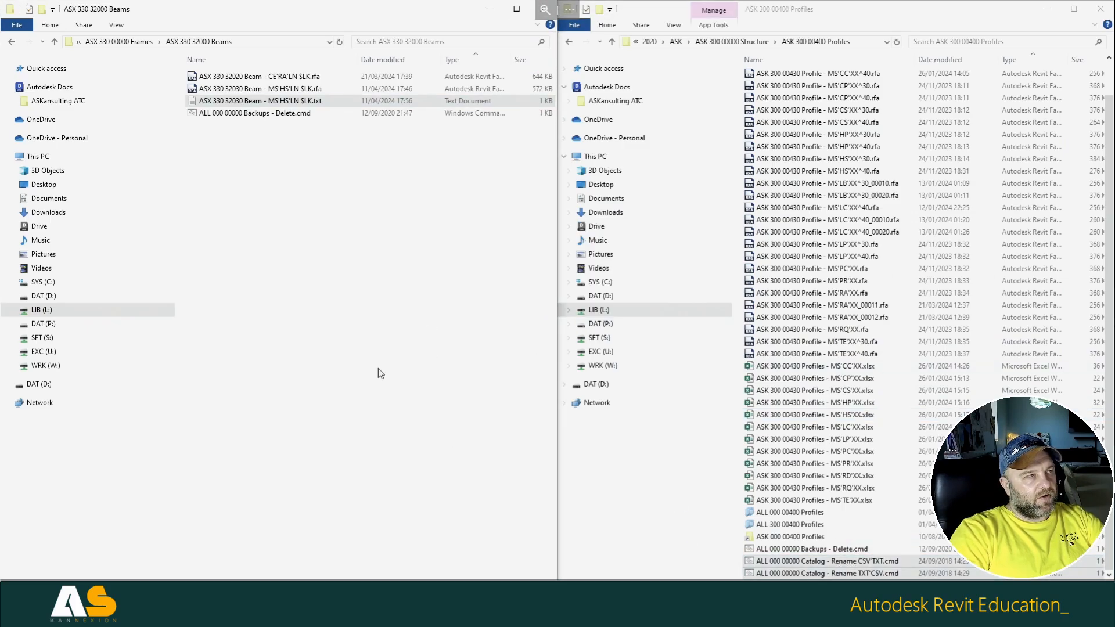
Step: Try to convert the beam catalog to .csv by running the Catalog Rename TXT'CSV script in the Beams folder
click(292, 201)
click(285, 129)
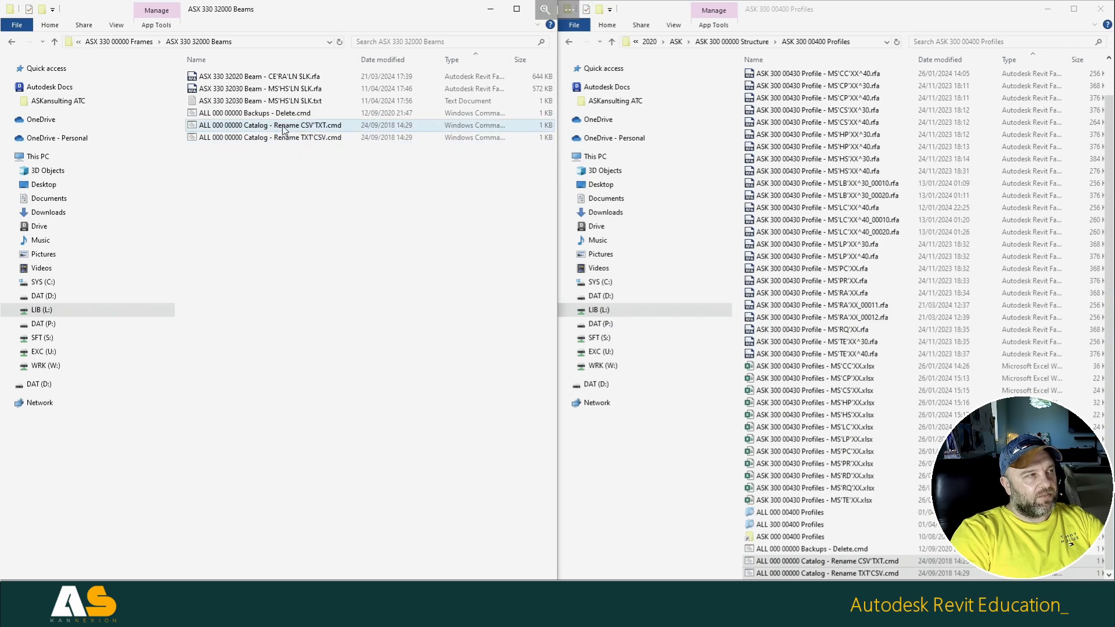
click(309, 159)
click(294, 142)
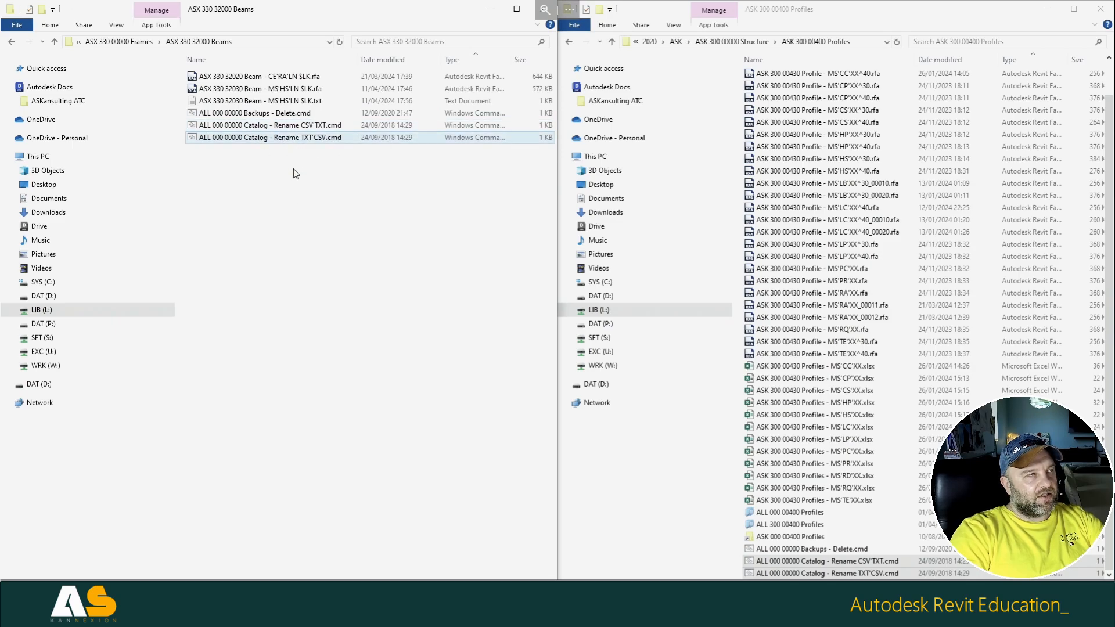
click(294, 169)
double_click(290, 137)
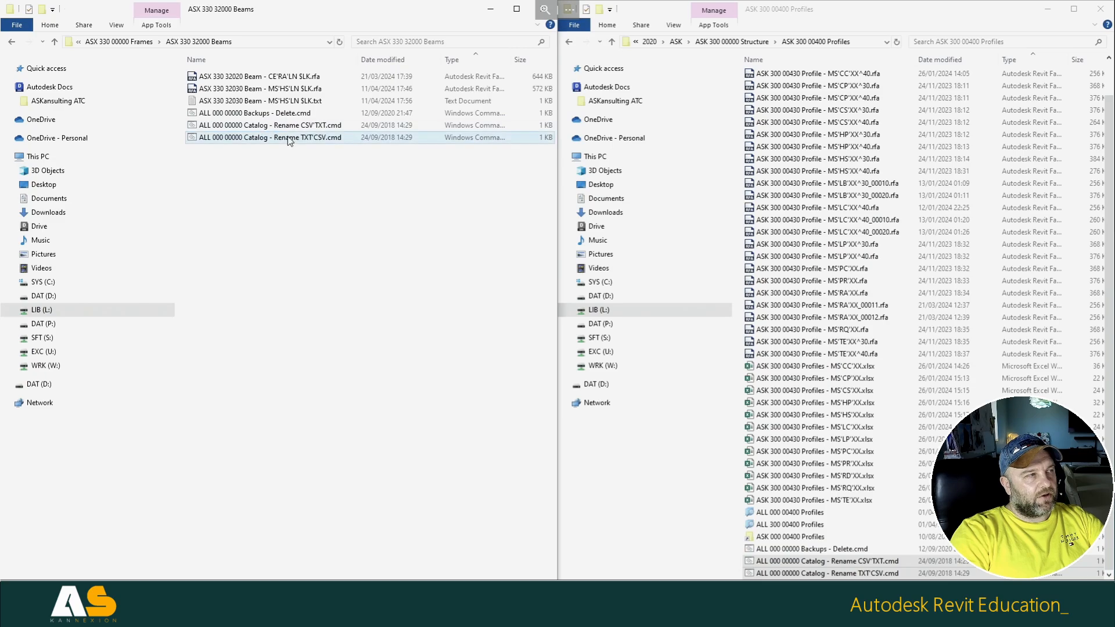
click(587, 318)
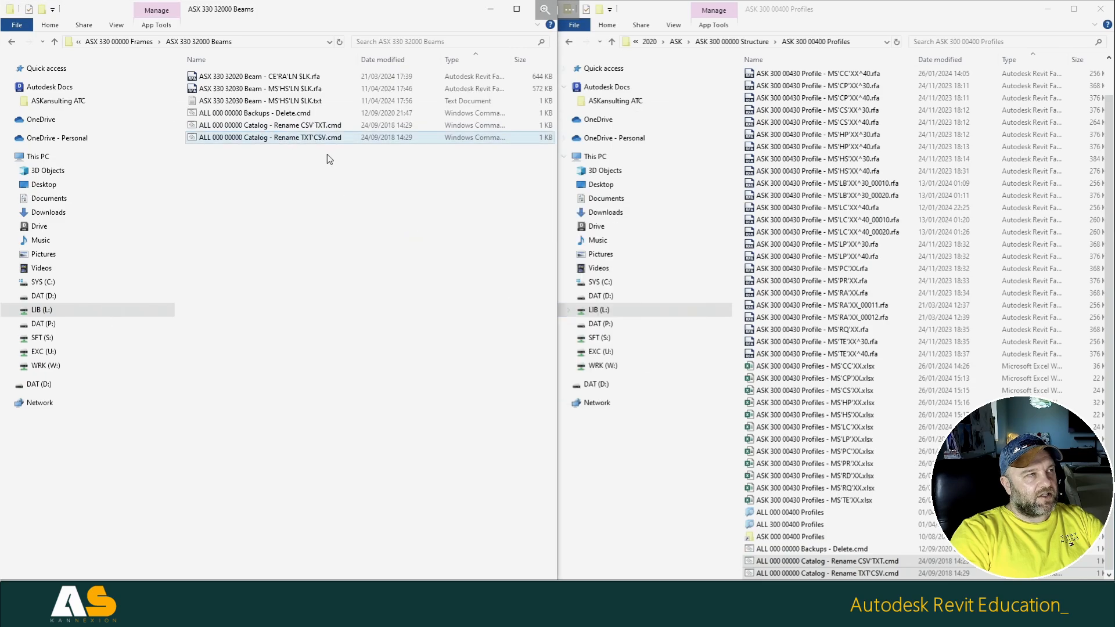
Step: Run the Catalog Rename CSV'TXT script on the Beams folder, and try the TXT'CSV script once more
double_click(295, 126)
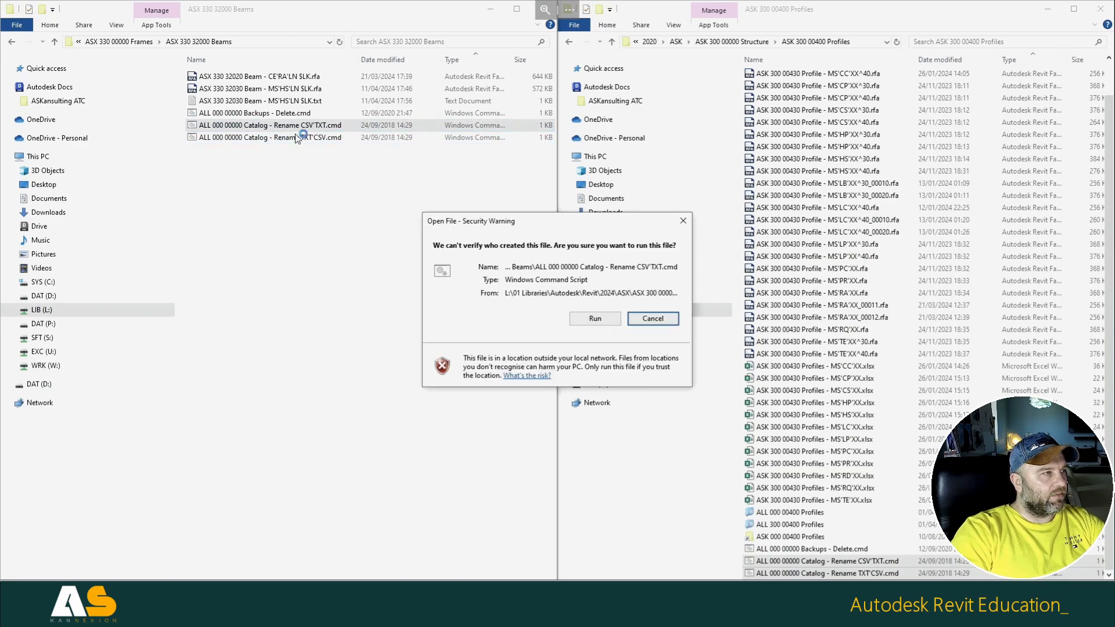
click(612, 322)
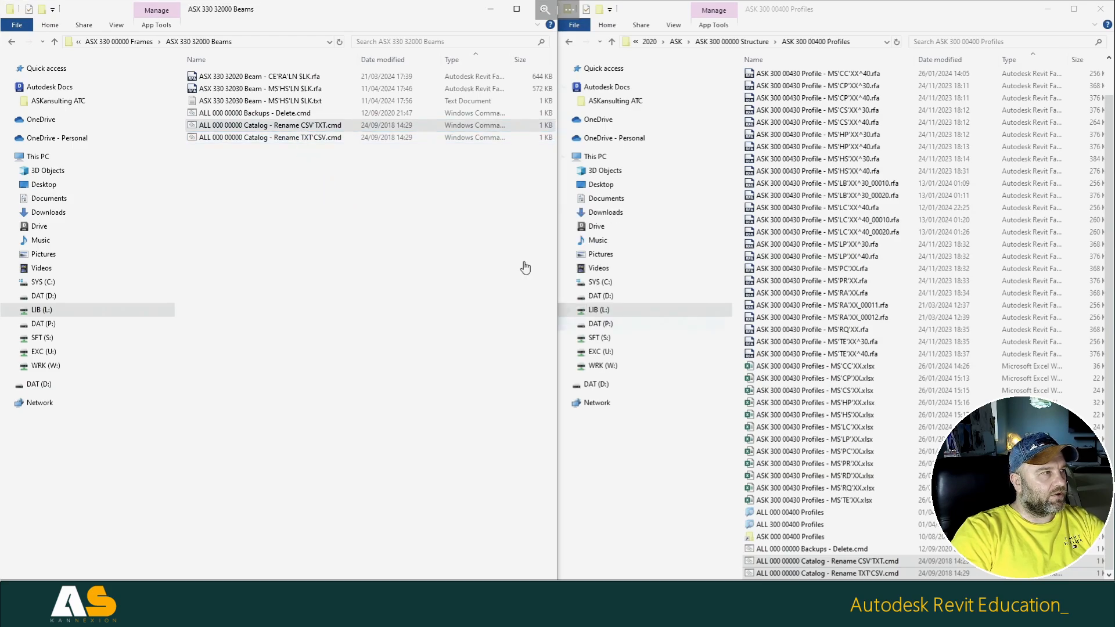
click(292, 104)
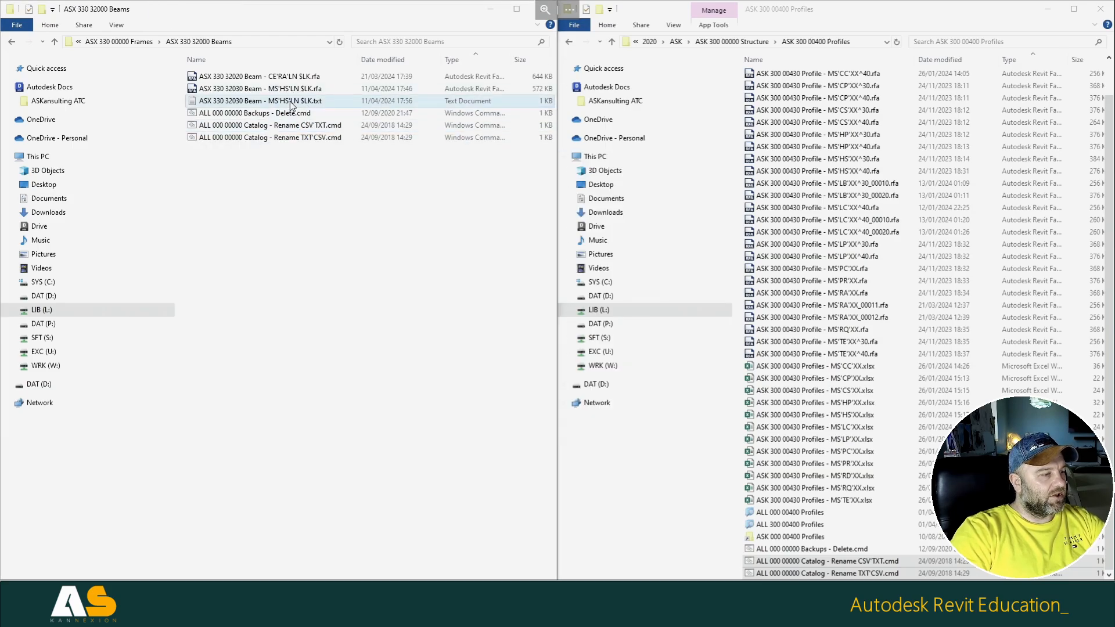
double_click(290, 138)
click(599, 321)
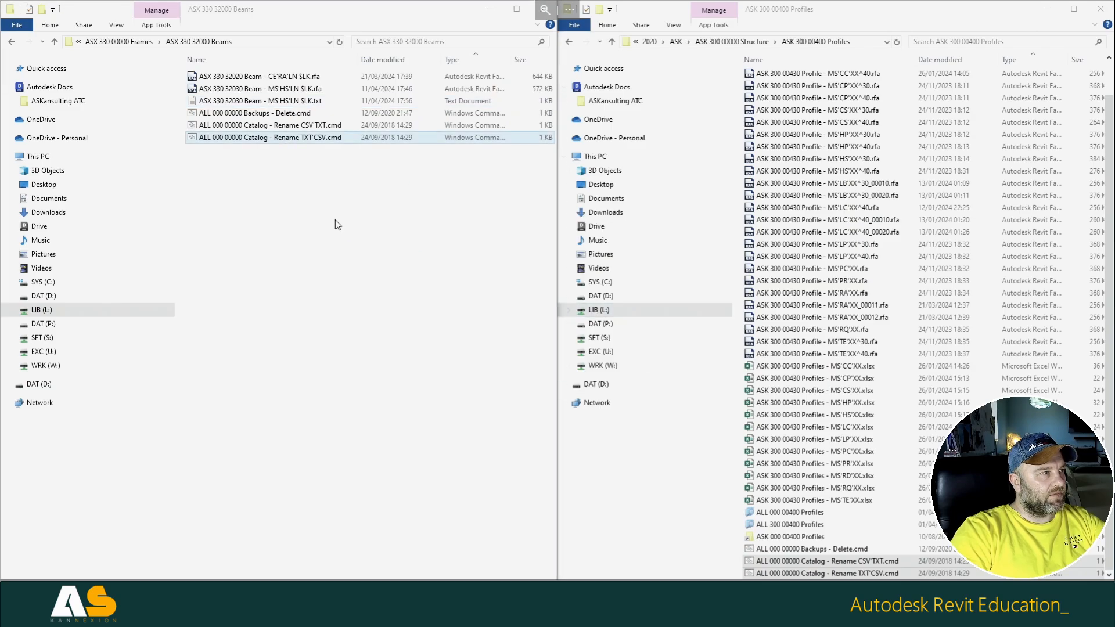
Step: Open the Catalog Rename TXT'CSV script in Notepad++ to examine its contents, and close the editor
right_click(269, 142)
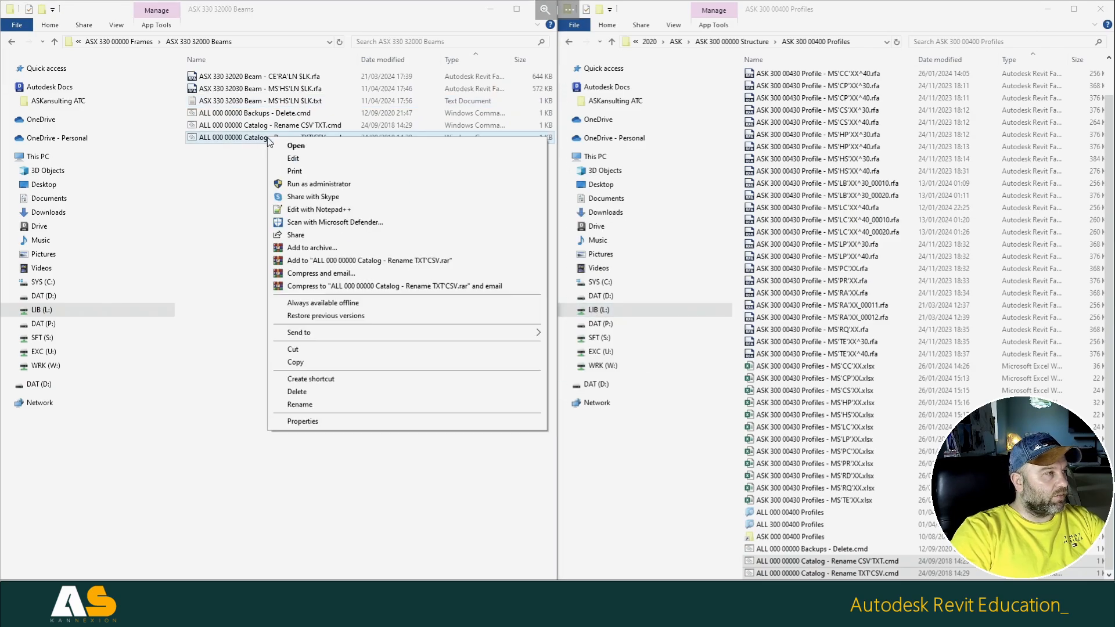
click(303, 211)
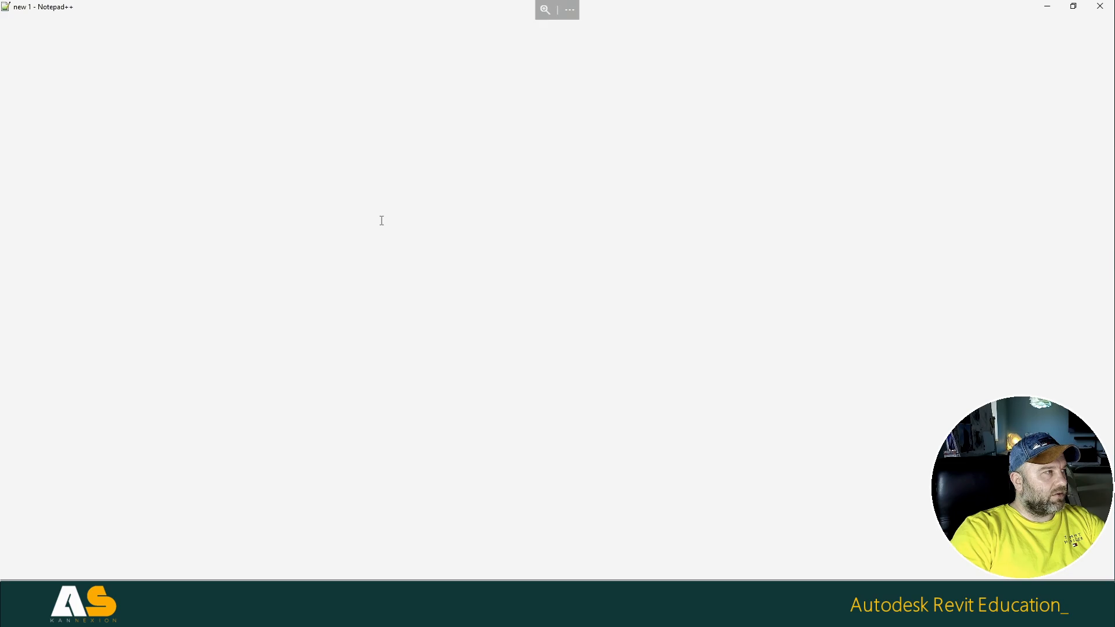
click(1101, 6)
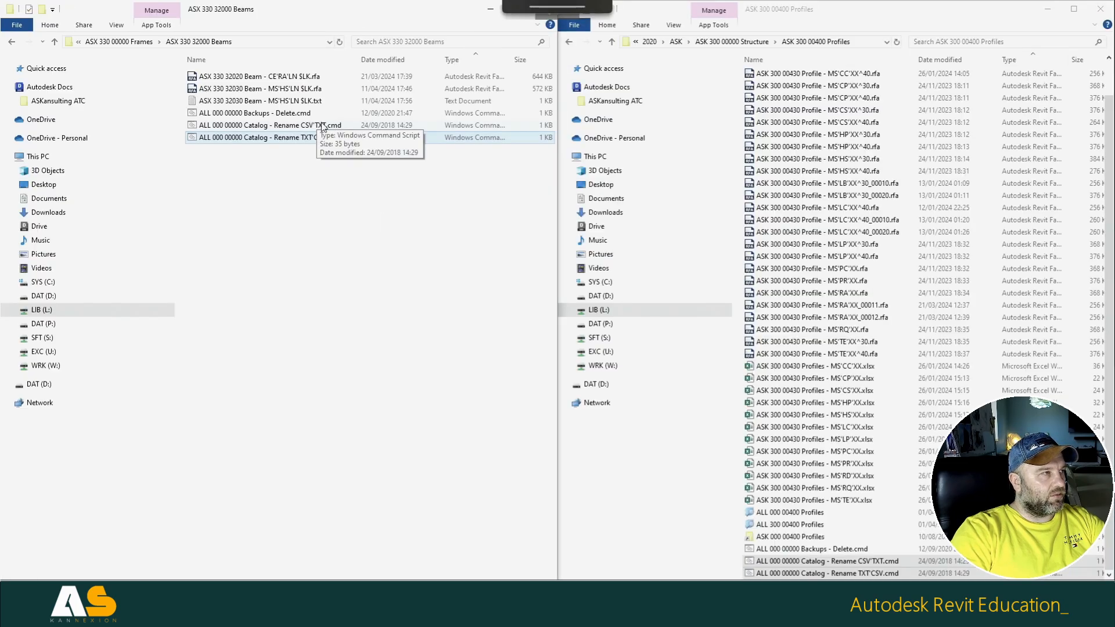
click(323, 126)
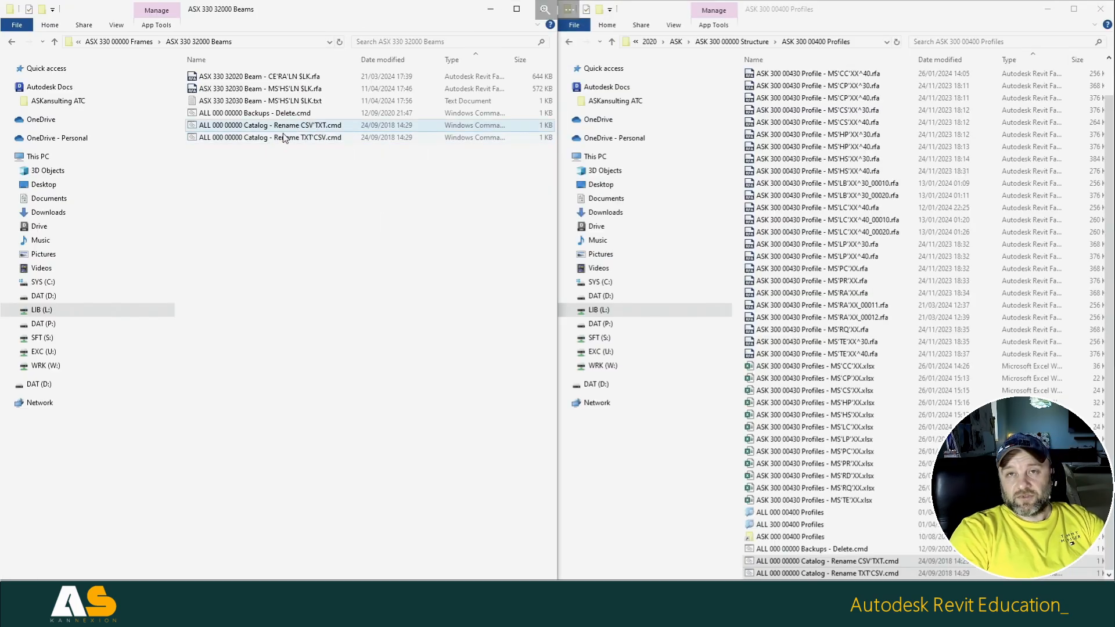
click(239, 114)
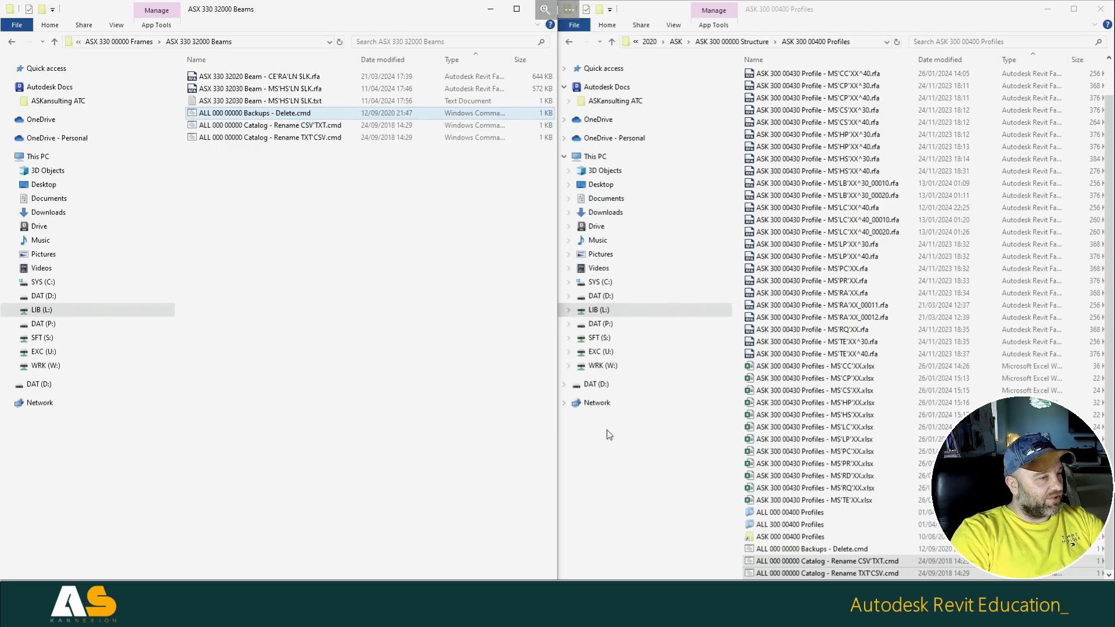
Step: Switch to Project1 in Revit and load the ASX 330 32030 Beam - MS'HS'LN $LK family with types #00018, #00027 and #00040
click(268, 354)
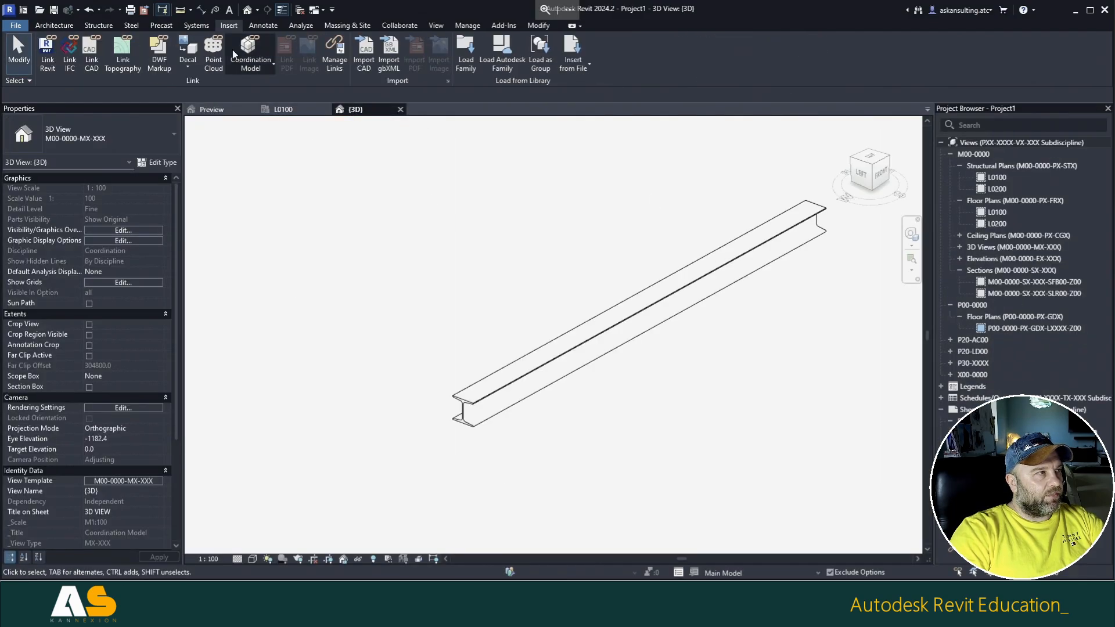
click(465, 51)
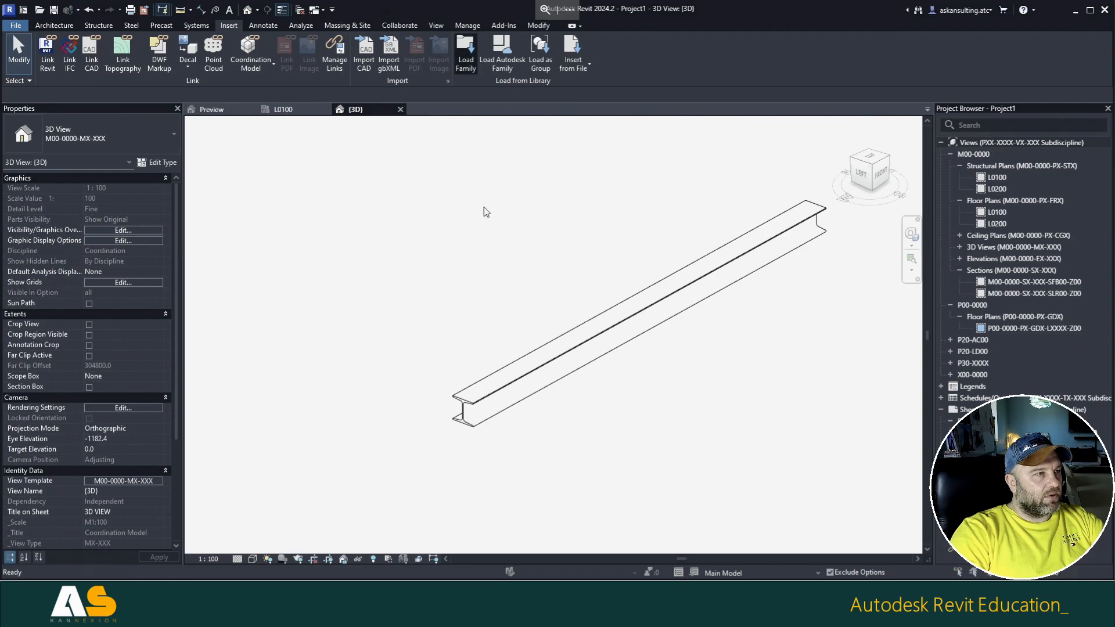
click(489, 228)
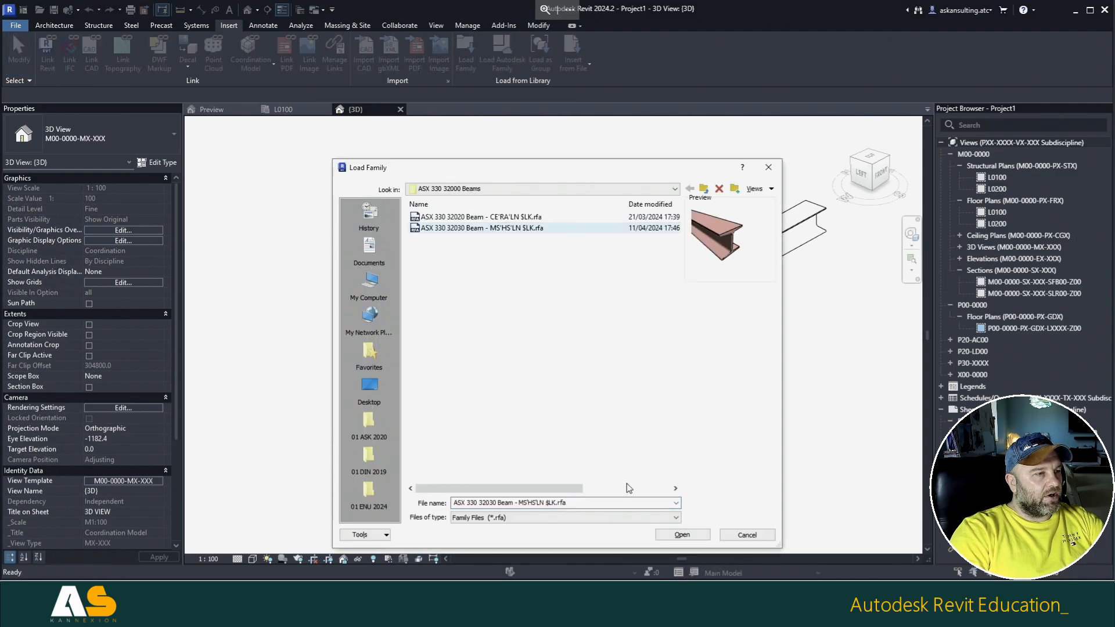
click(680, 534)
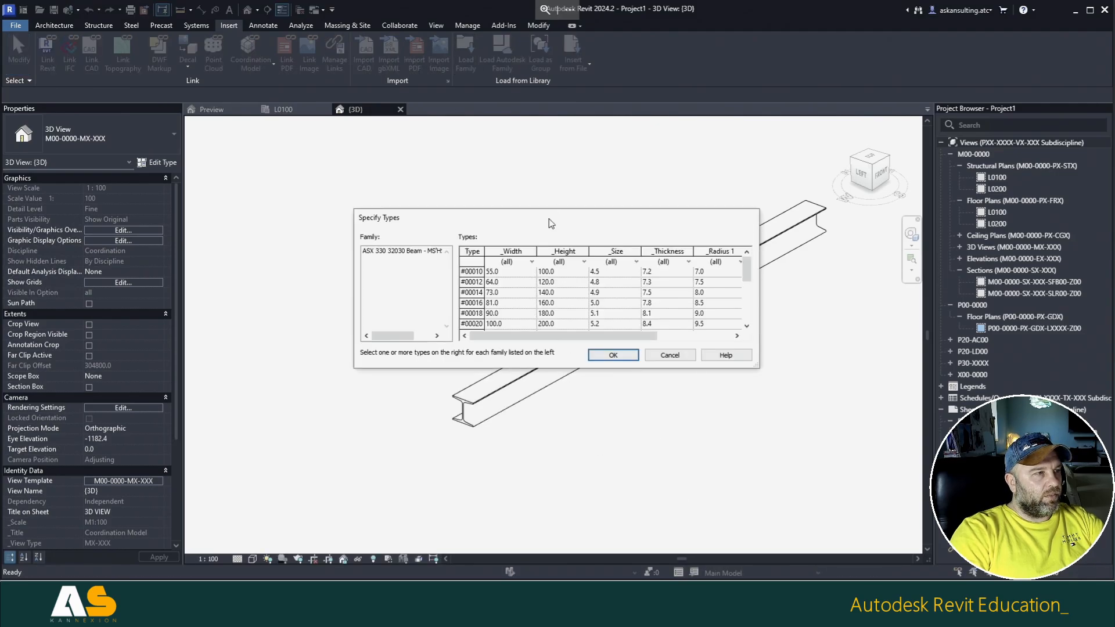
drag(548, 219, 419, 151)
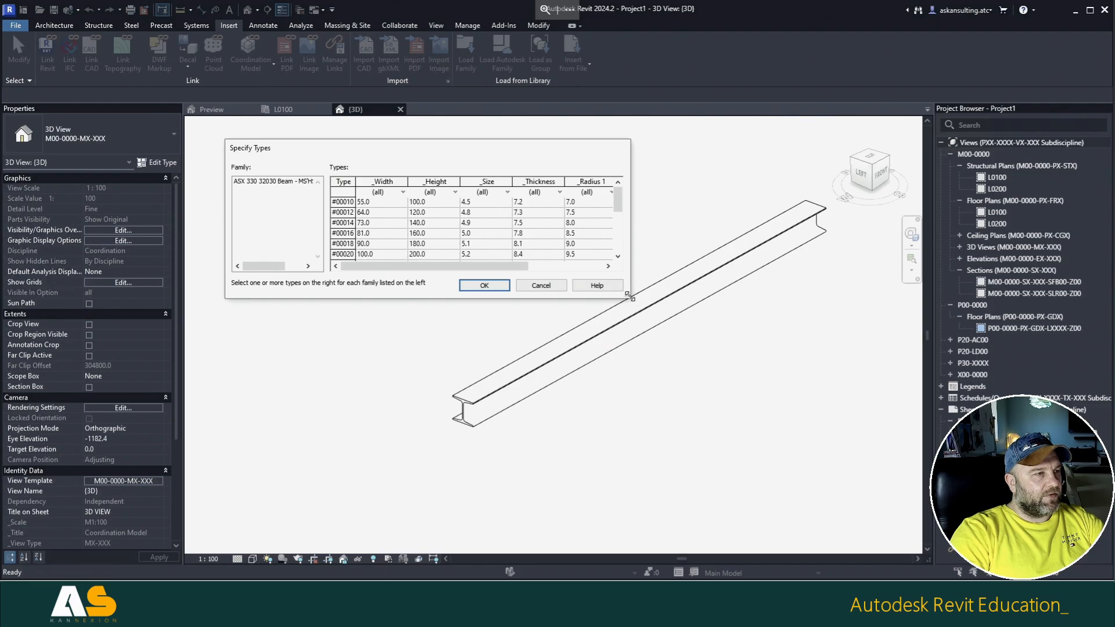
drag(628, 296, 858, 436)
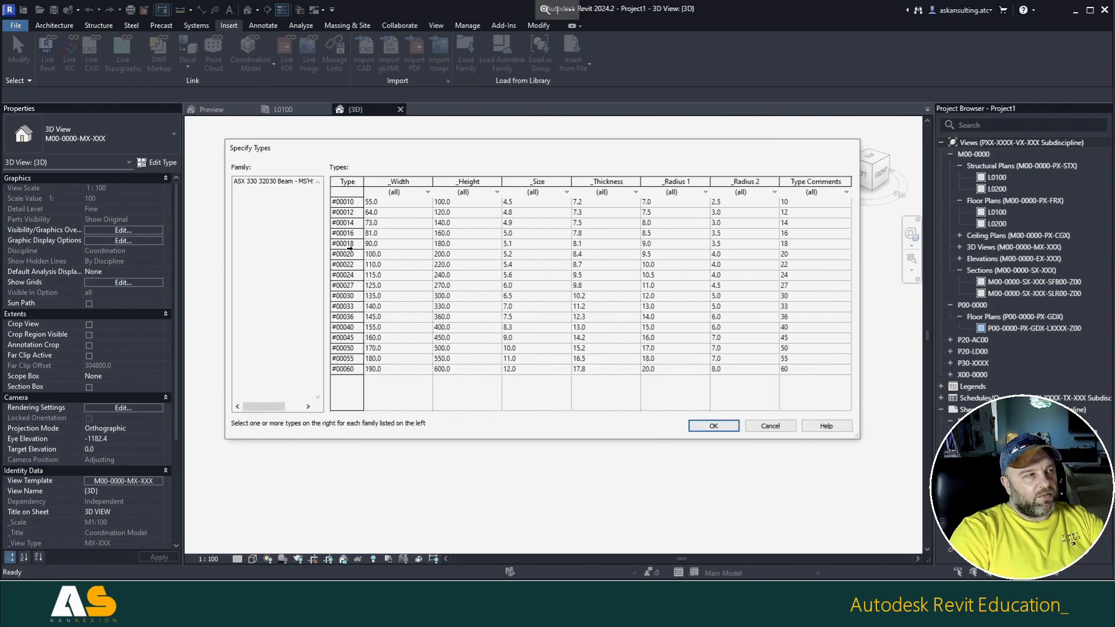
click(350, 246)
ctrl+click(351, 287)
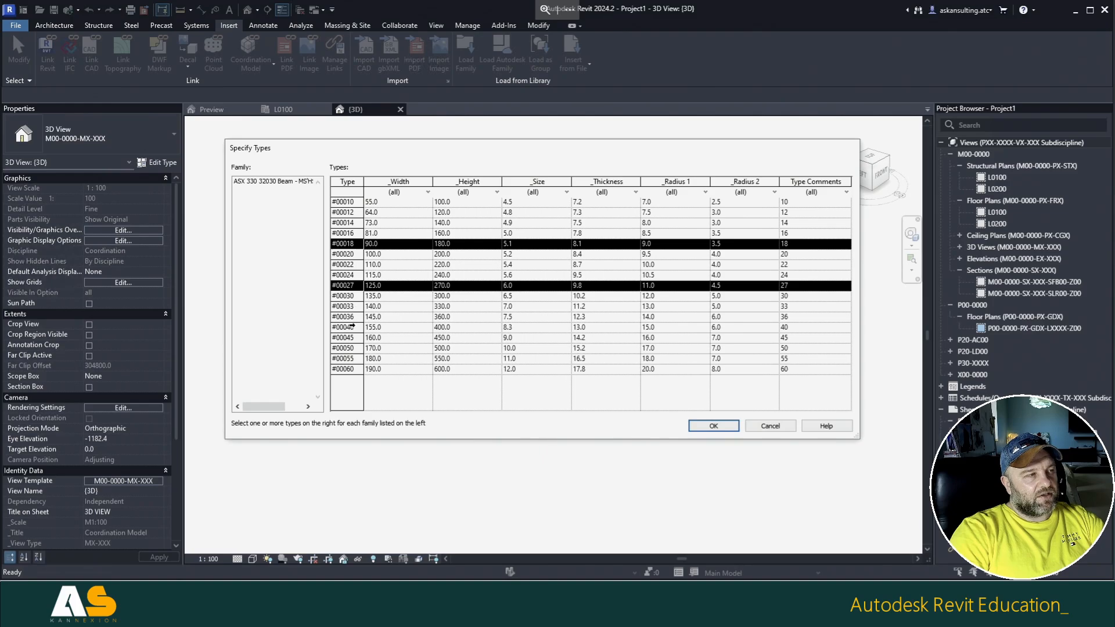
ctrl+click(351, 327)
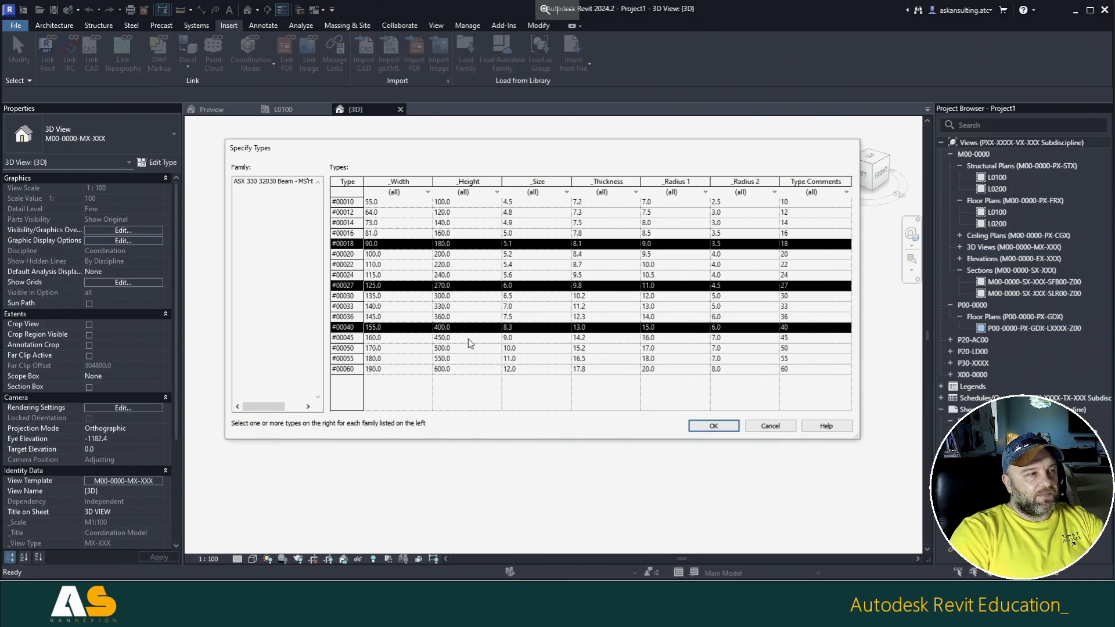
click(727, 429)
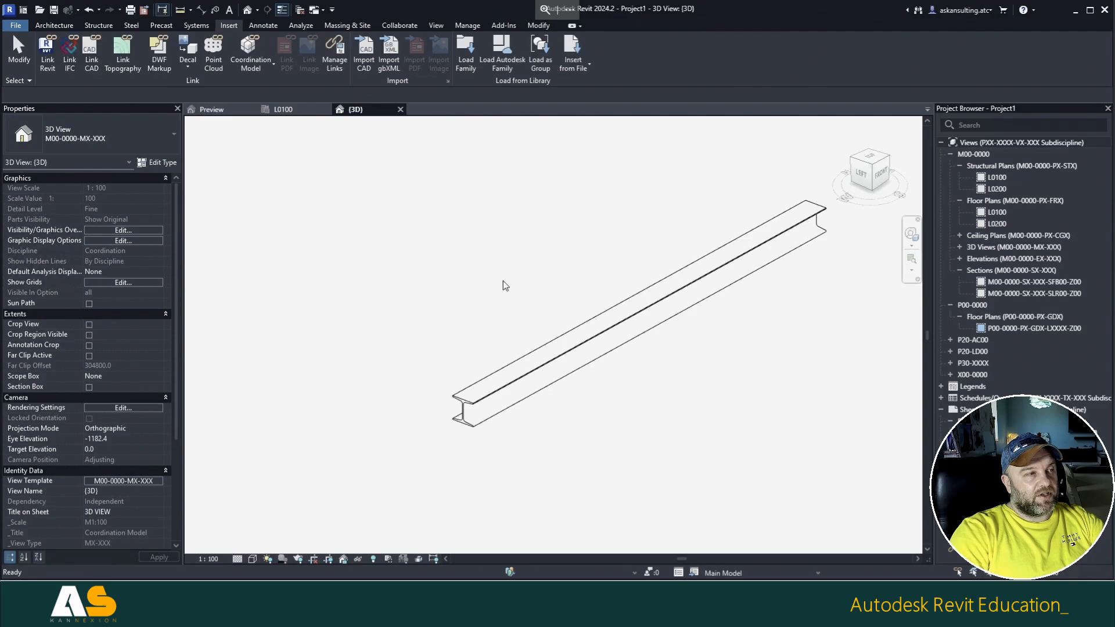
Step: Test the placed beam by changing its type to #00027, #00040 and finally #00018, and deselect it
click(546, 357)
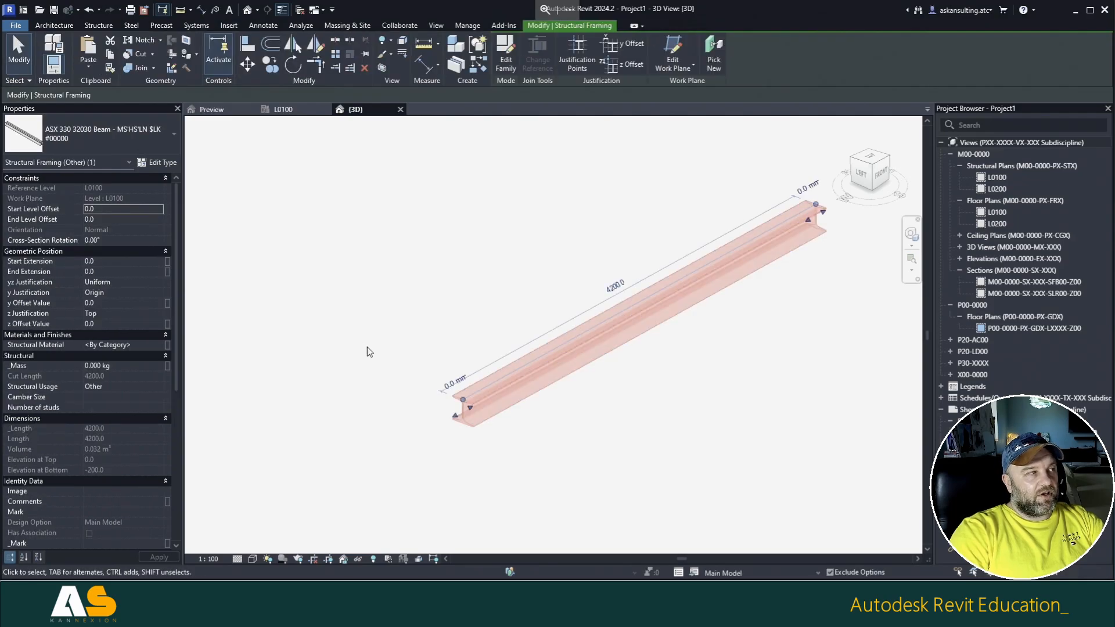
click(147, 140)
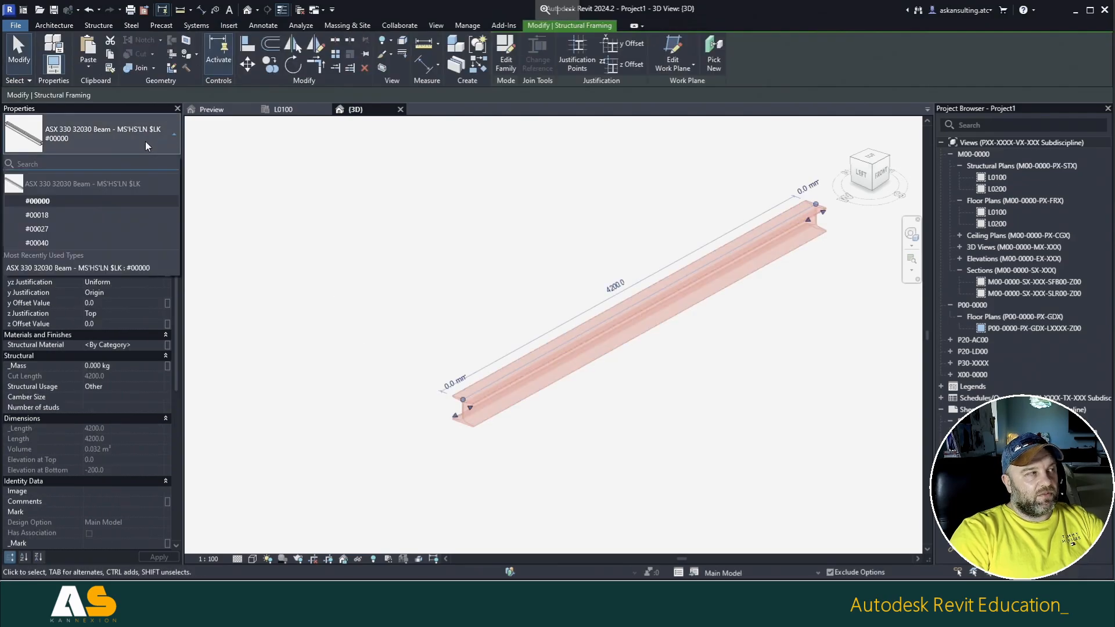
click(97, 240)
scroll(515, 438, up, 3)
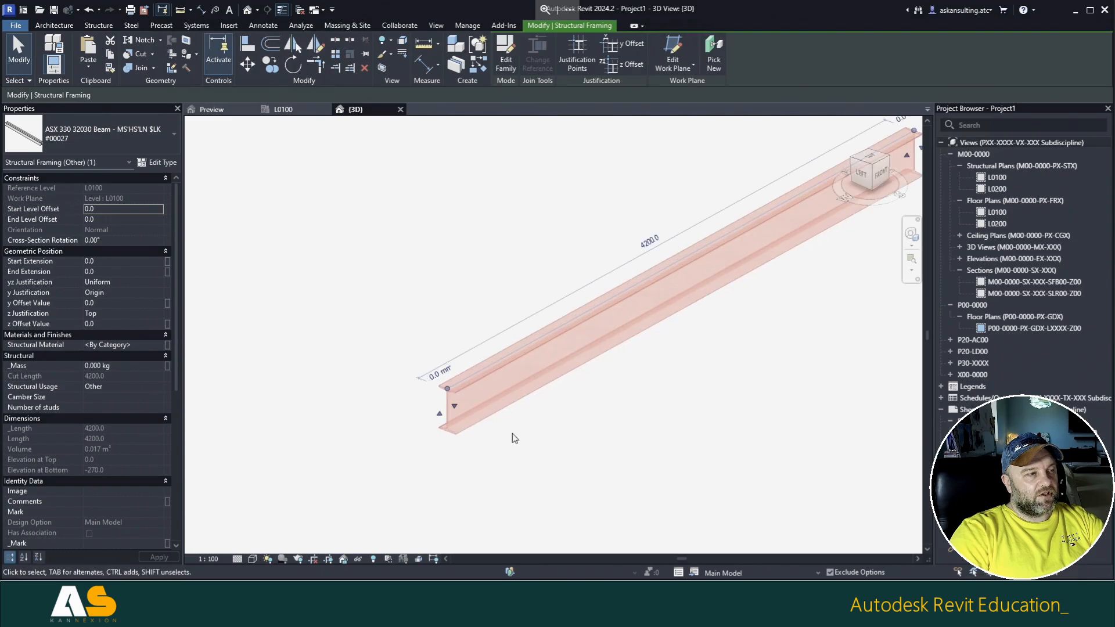
click(145, 135)
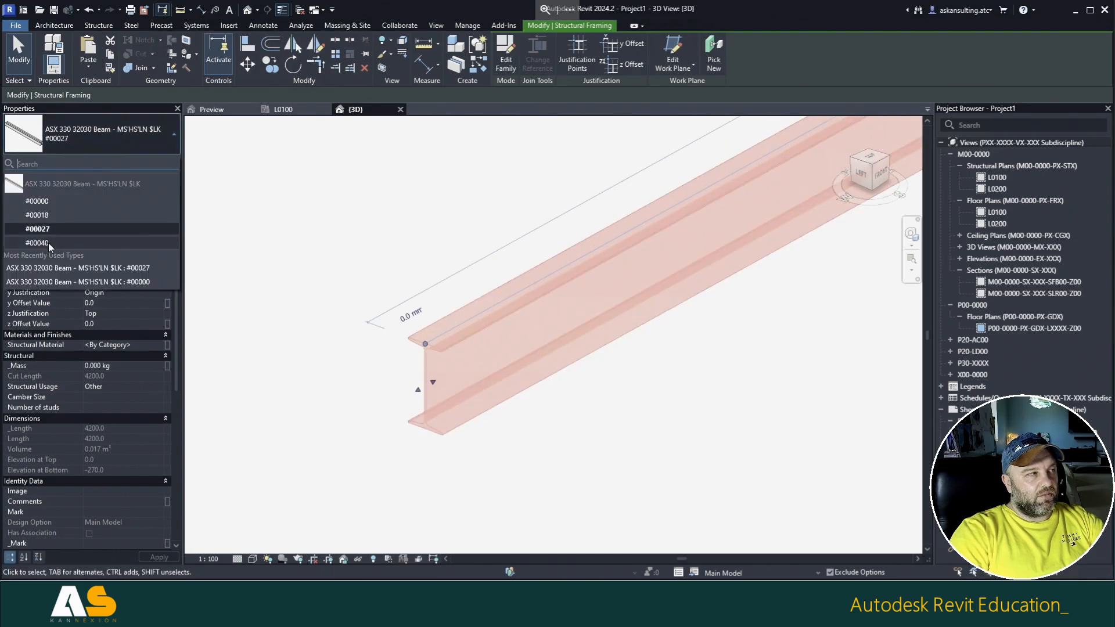
click(70, 238)
click(72, 142)
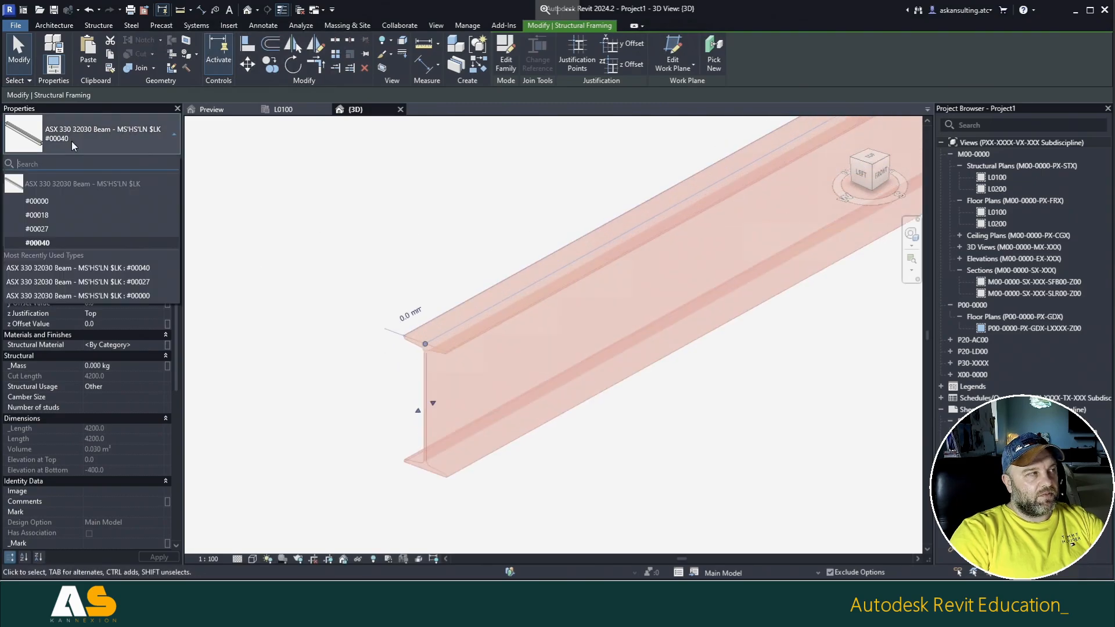
click(65, 202)
click(393, 188)
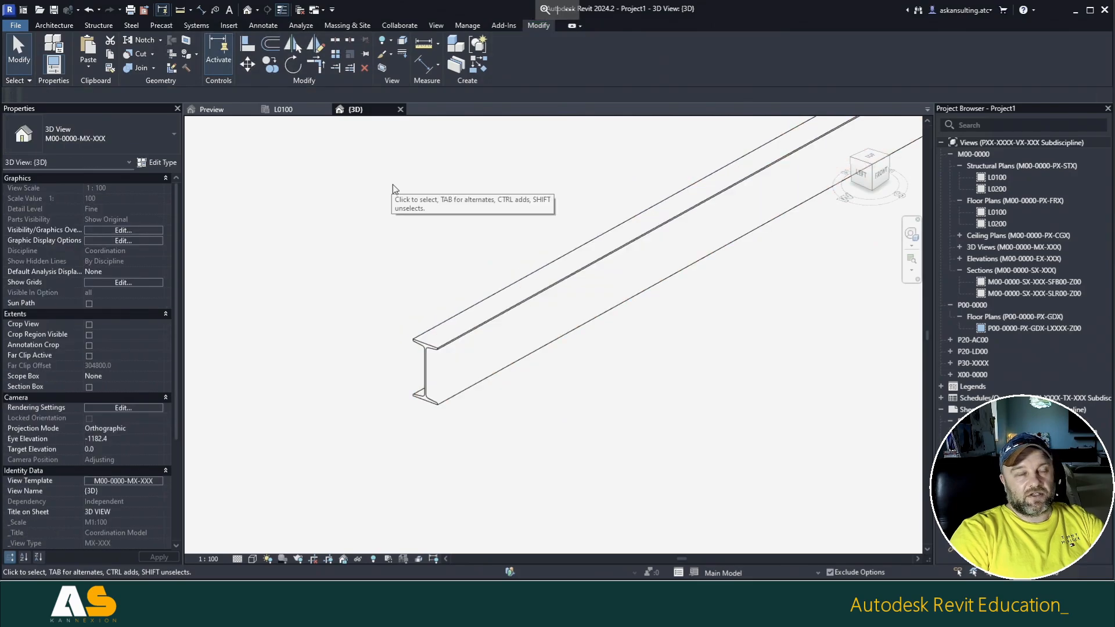
Step: Set the 3D view's visual style to Shaded
scroll(430, 401, up, 4)
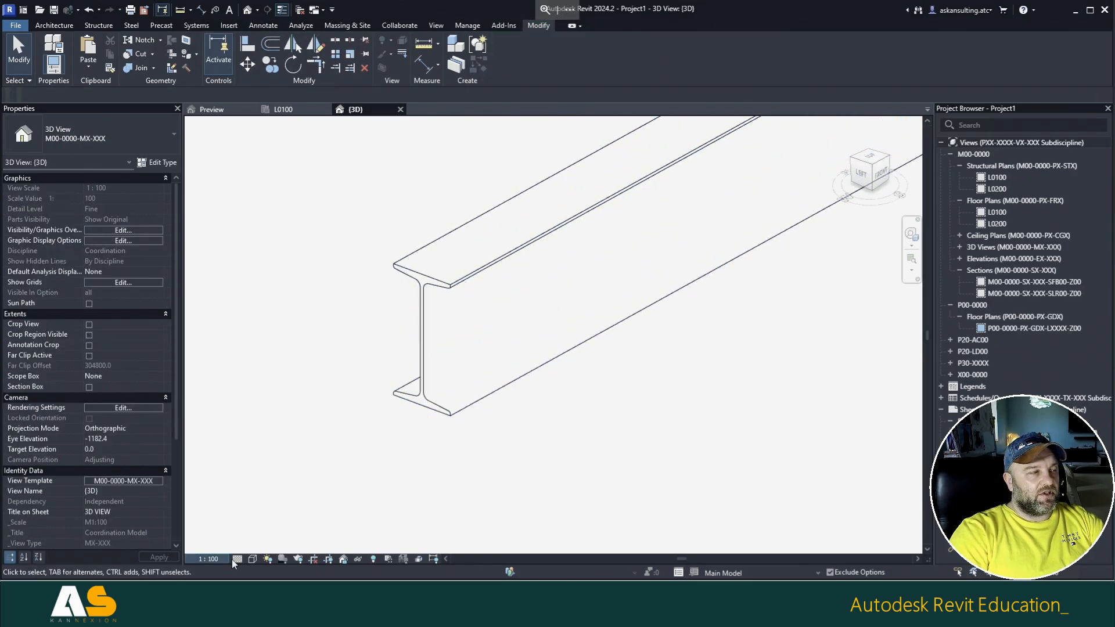
click(252, 559)
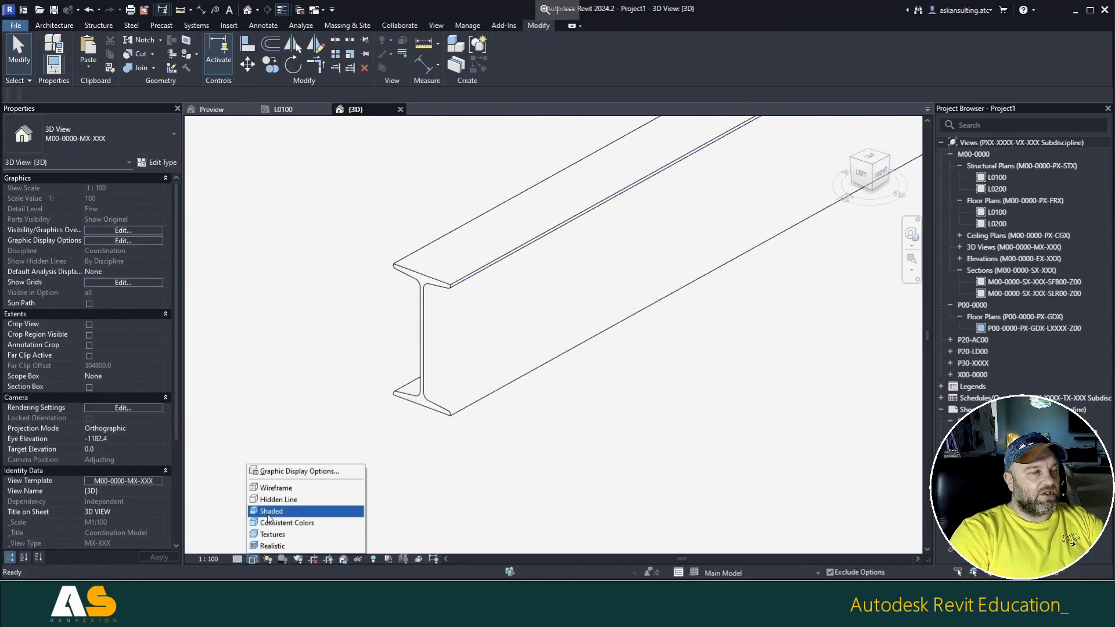
click(267, 512)
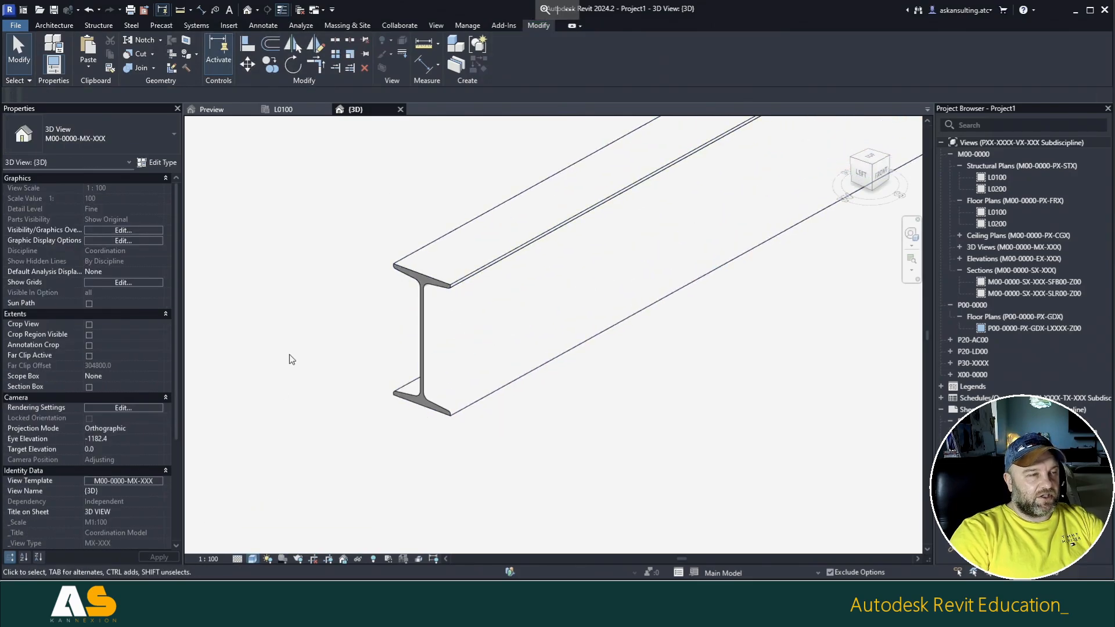
click(237, 559)
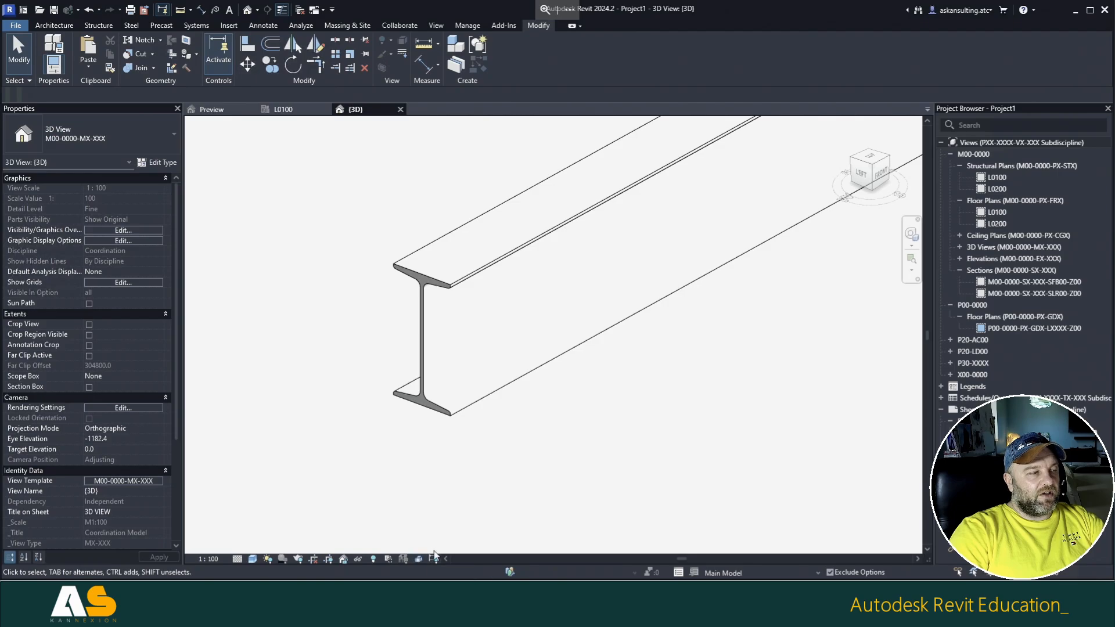
click(389, 560)
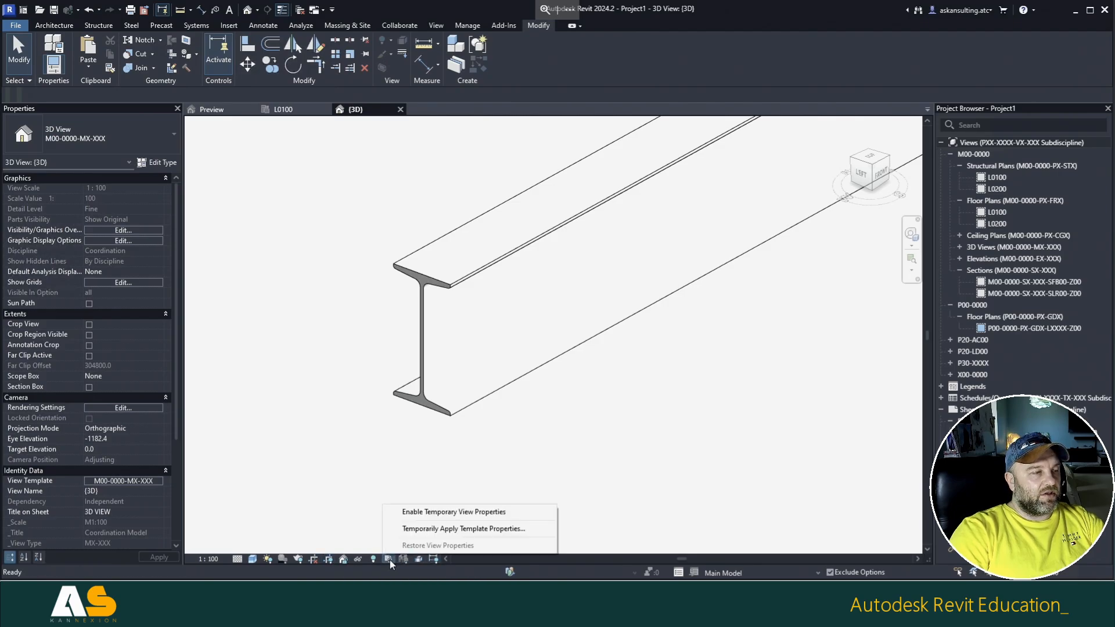
click(459, 529)
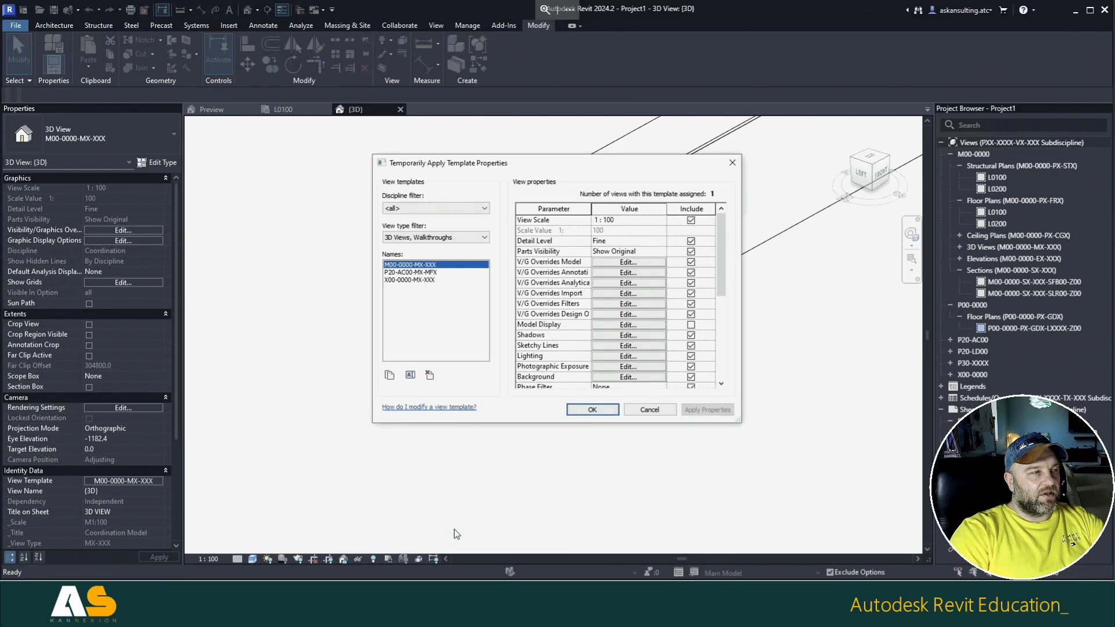
key(Escape)
Step: Enable temporary view properties for the 3D view and switch its detail level to Medium and Coarse
click(388, 559)
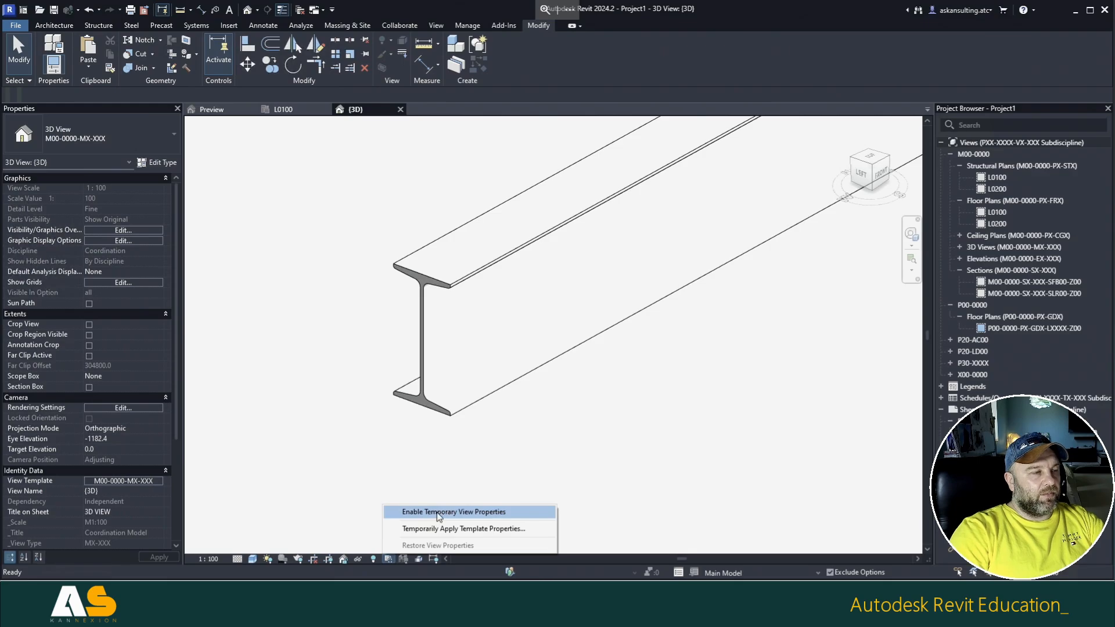
click(453, 513)
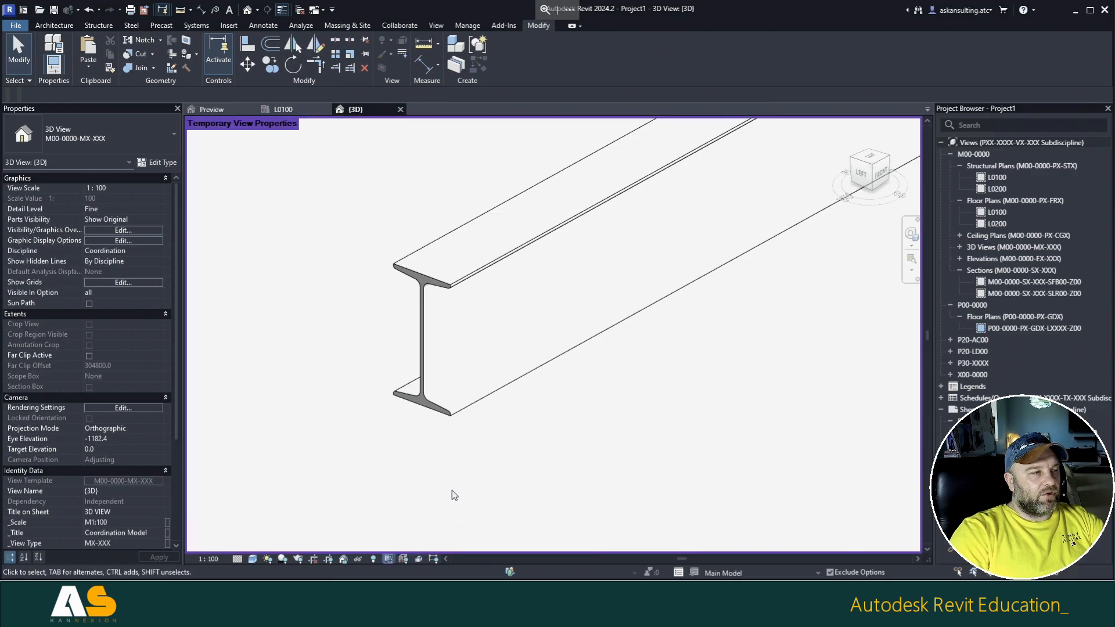
click(252, 559)
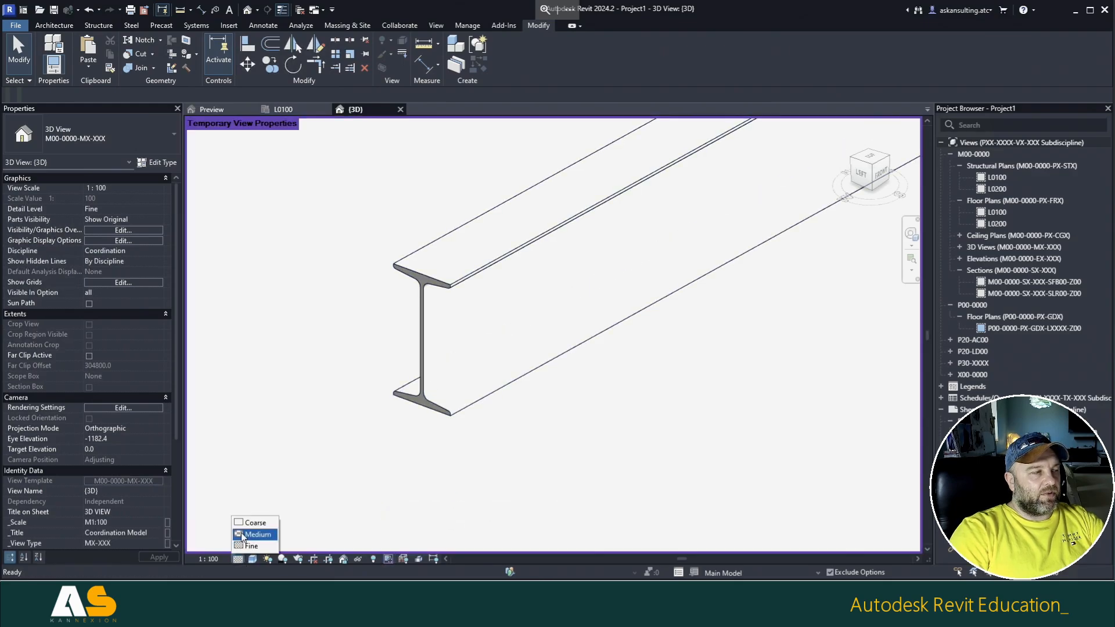
click(244, 533)
click(237, 559)
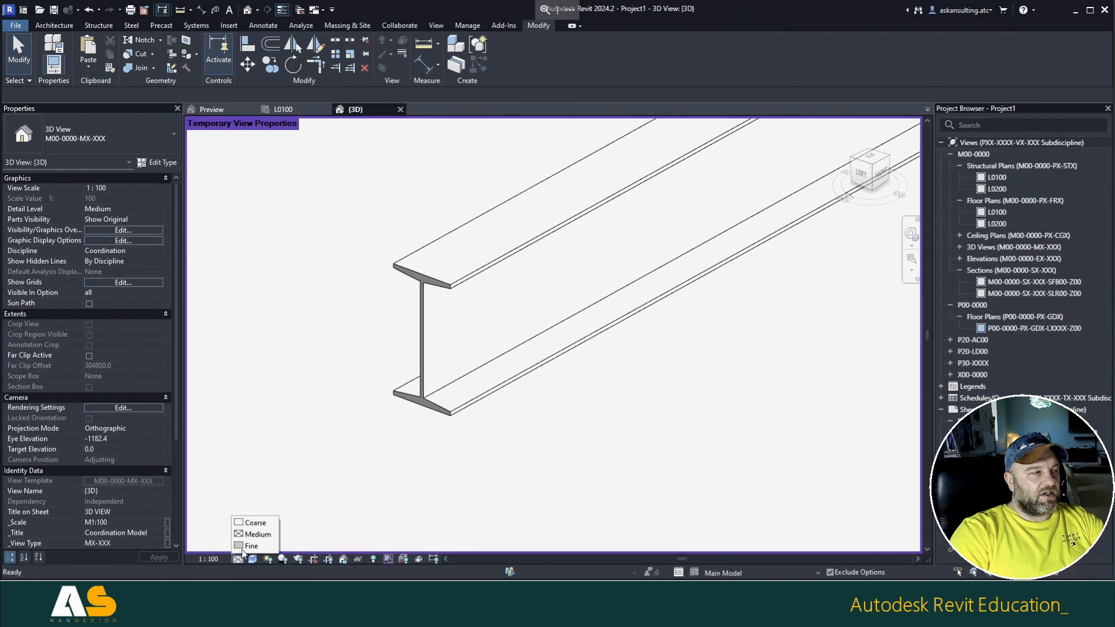
click(252, 516)
click(238, 559)
click(253, 524)
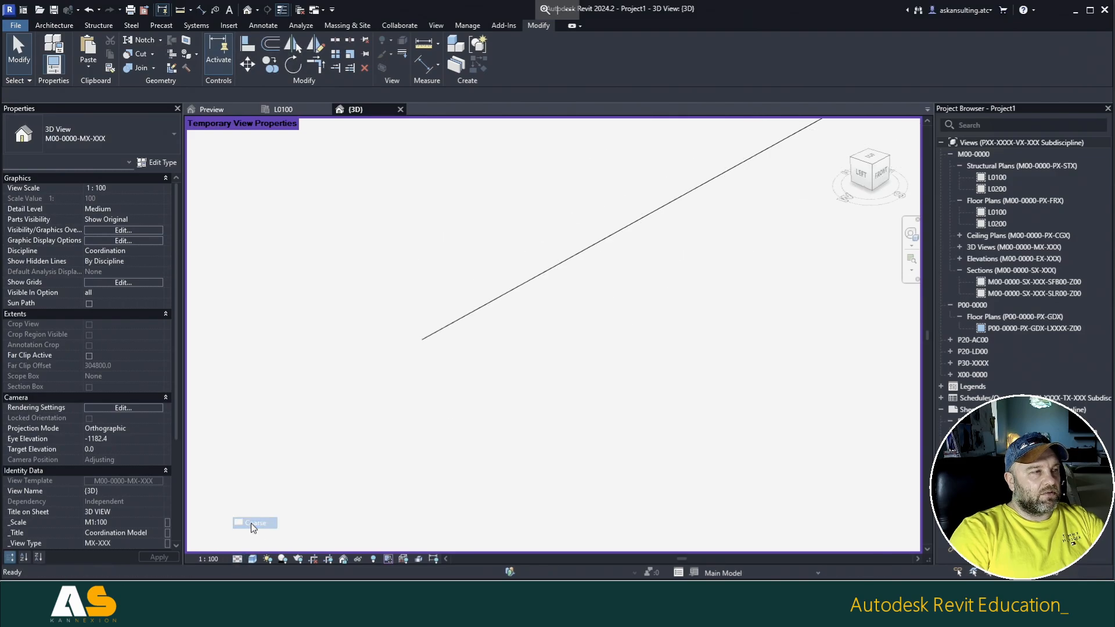
Step: Set the 3D view's detail level to Fine and restore the original view properties
click(238, 559)
click(252, 546)
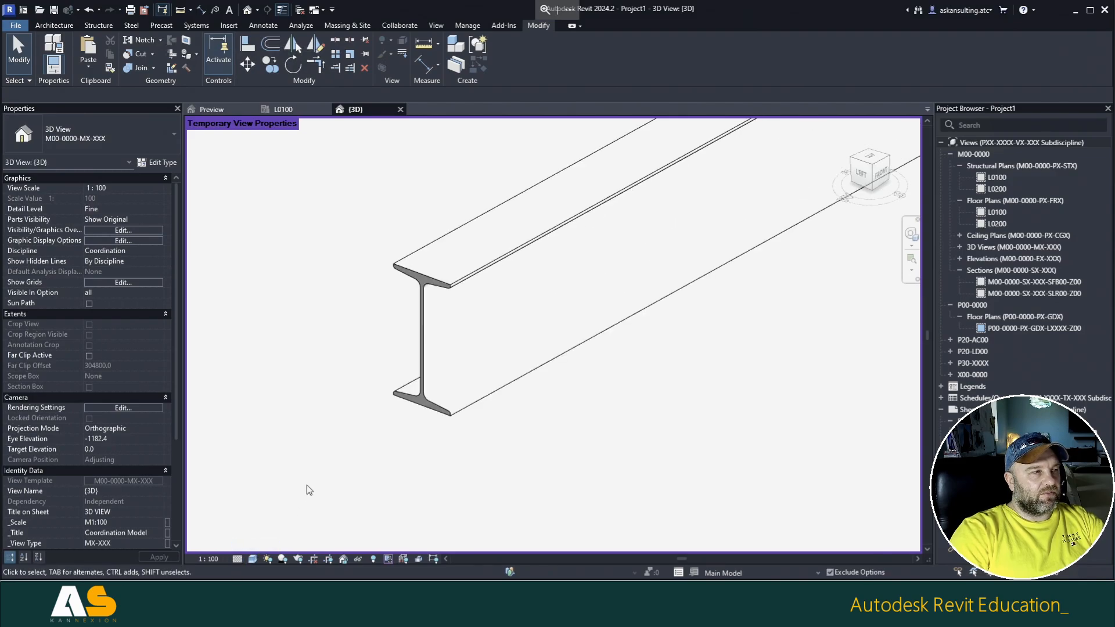
scroll(406, 378, down, 3)
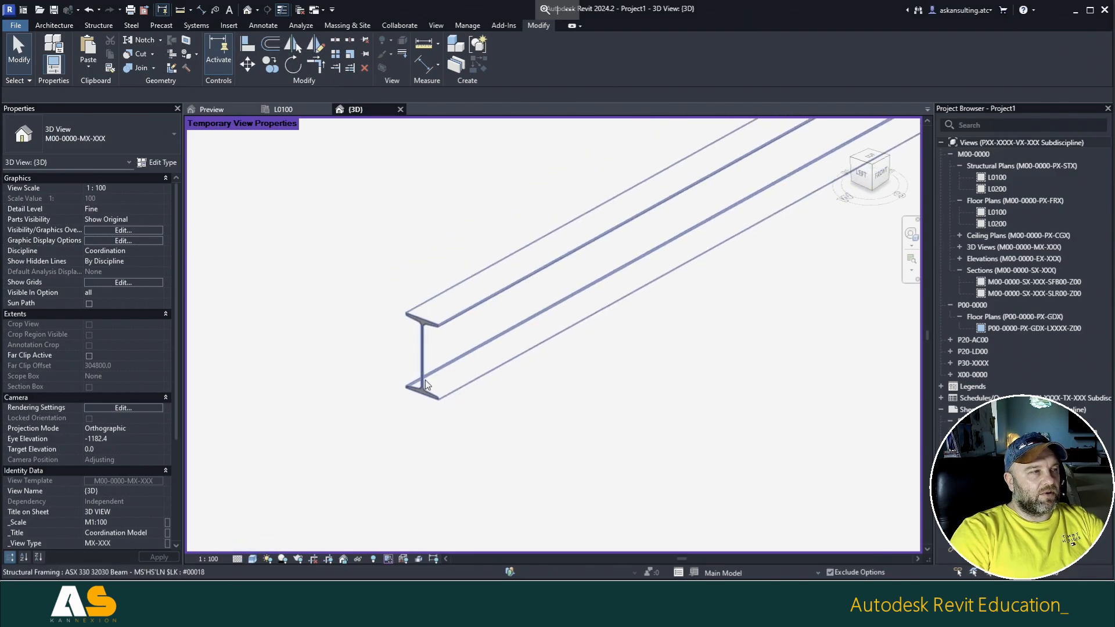
click(388, 559)
click(427, 511)
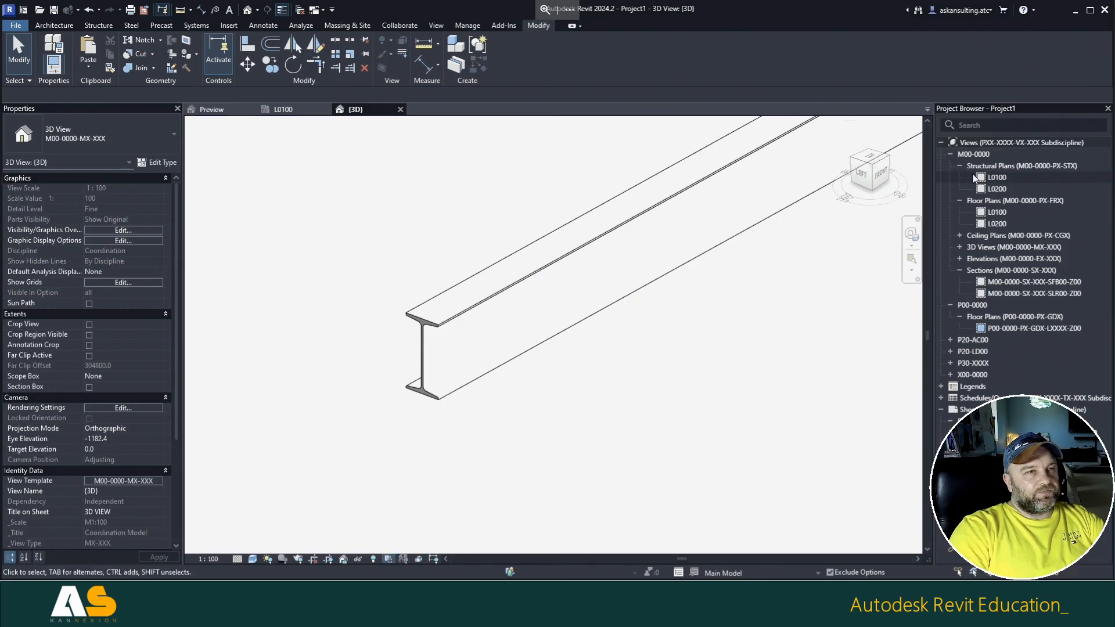
Step: Open structural plan L0100 and select the horizontal beam
click(994, 177)
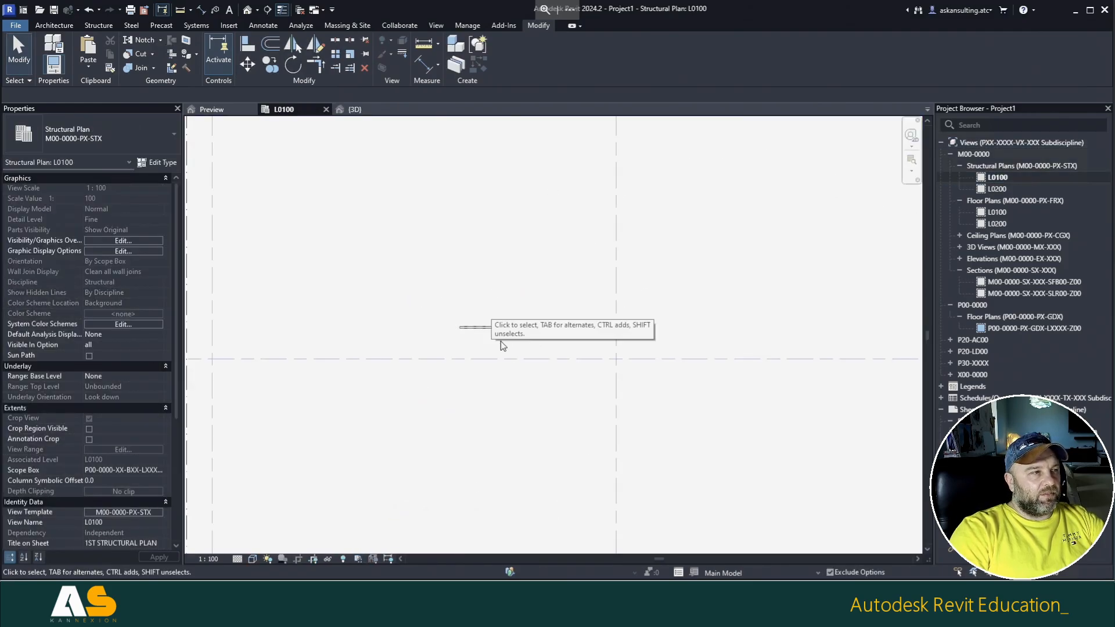
scroll(501, 339, up, 2)
click(509, 320)
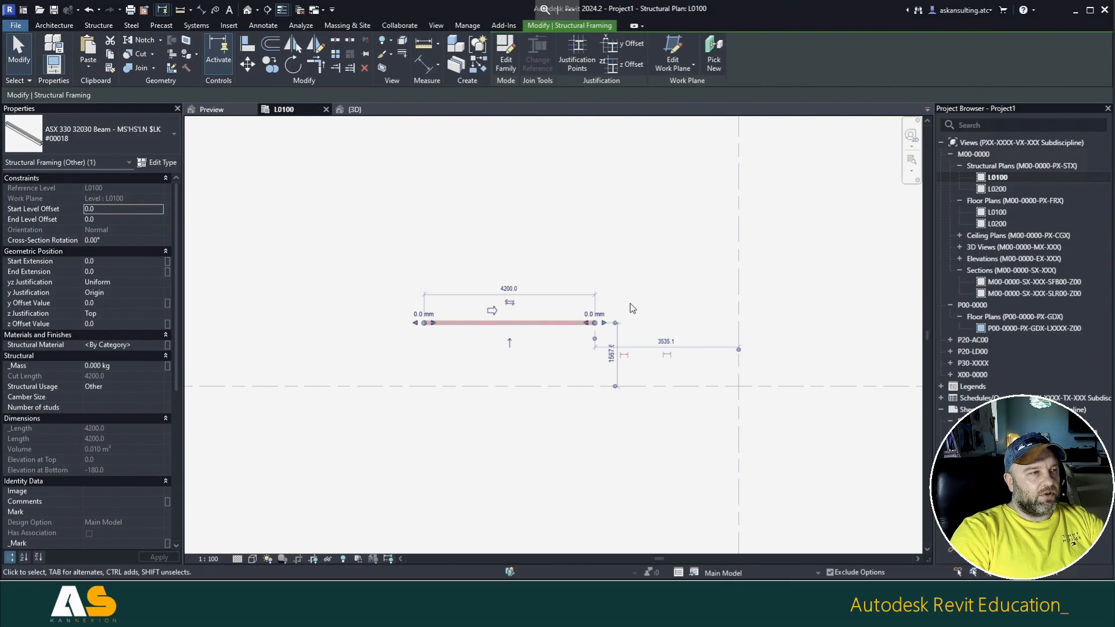
scroll(629, 303, up, 1)
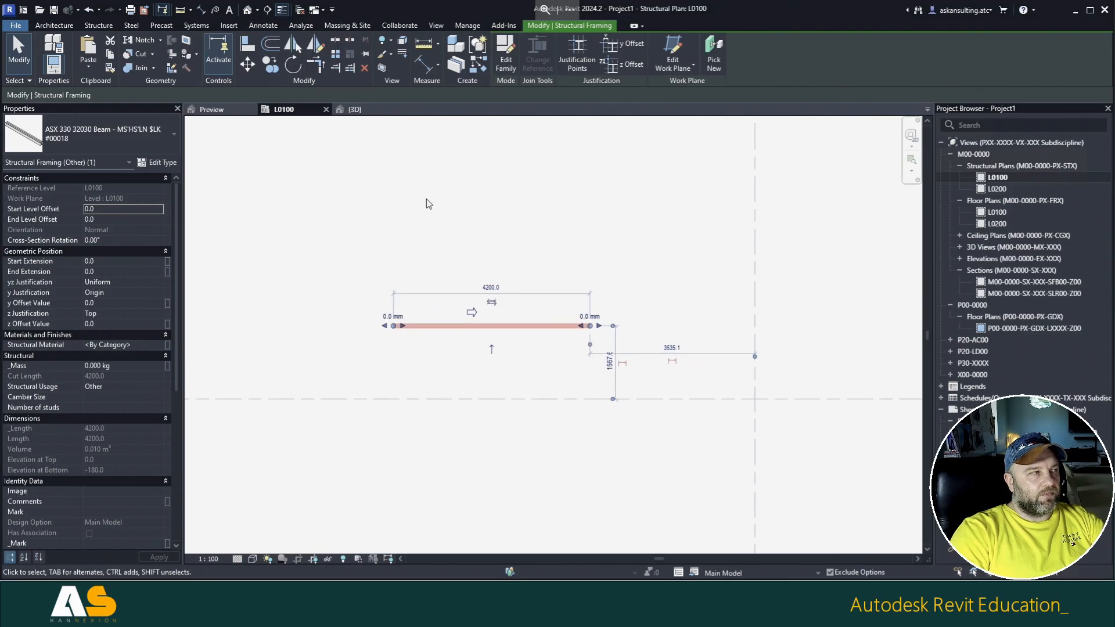
middle_drag(487, 213, 440, 241)
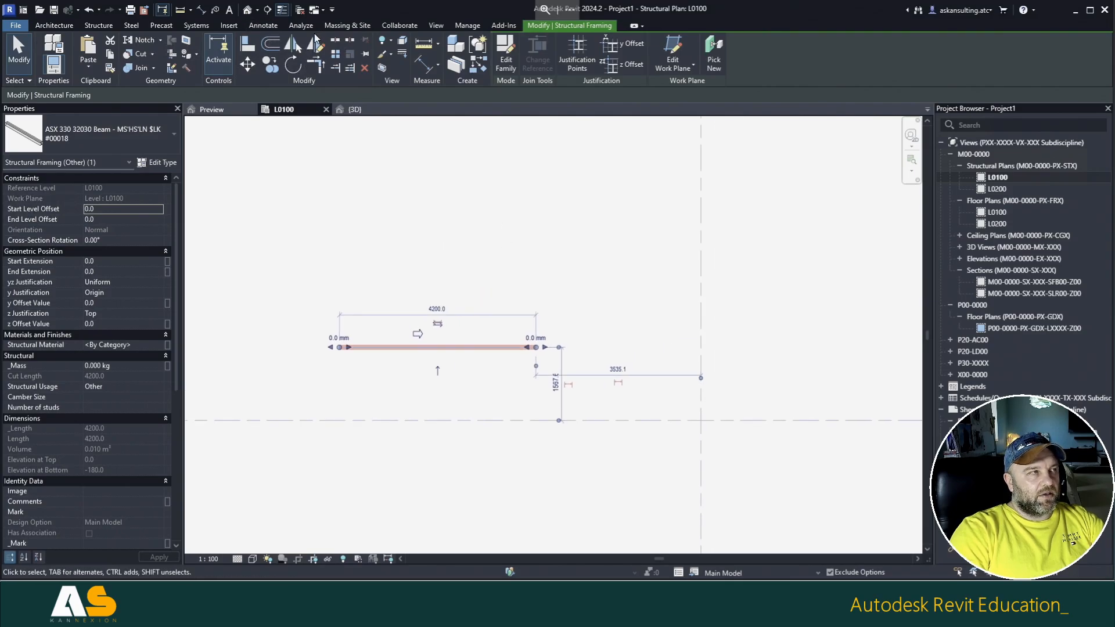
Step: Try mirroring the beam without a copy about a diagonal axis drawn through its right endpoint, and undo it
click(315, 42)
scroll(550, 349, up, 2)
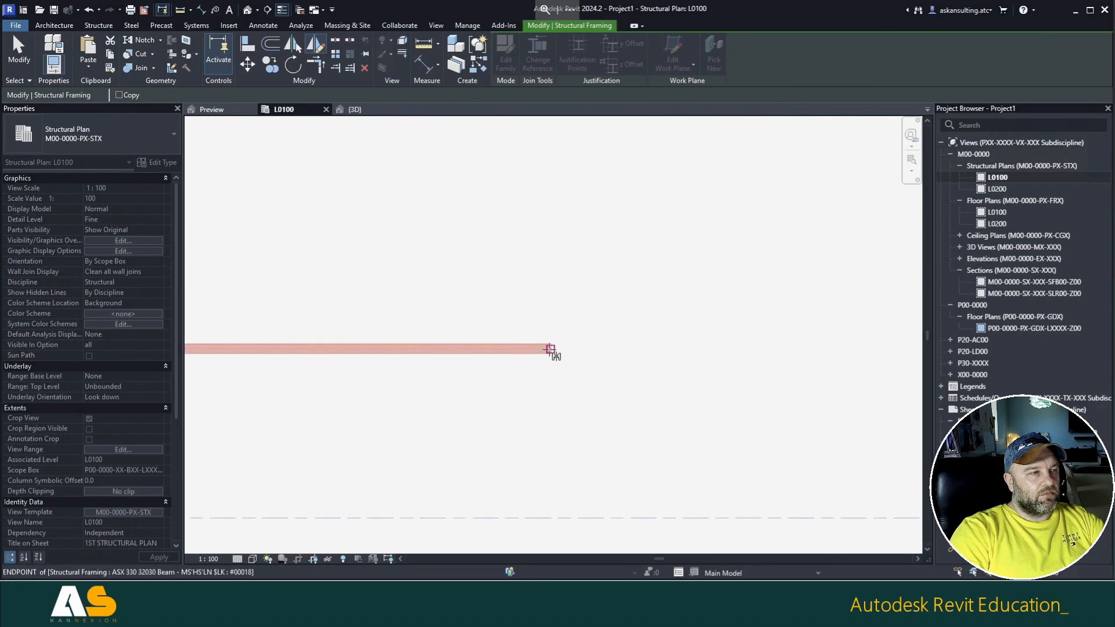
click(550, 348)
click(509, 309)
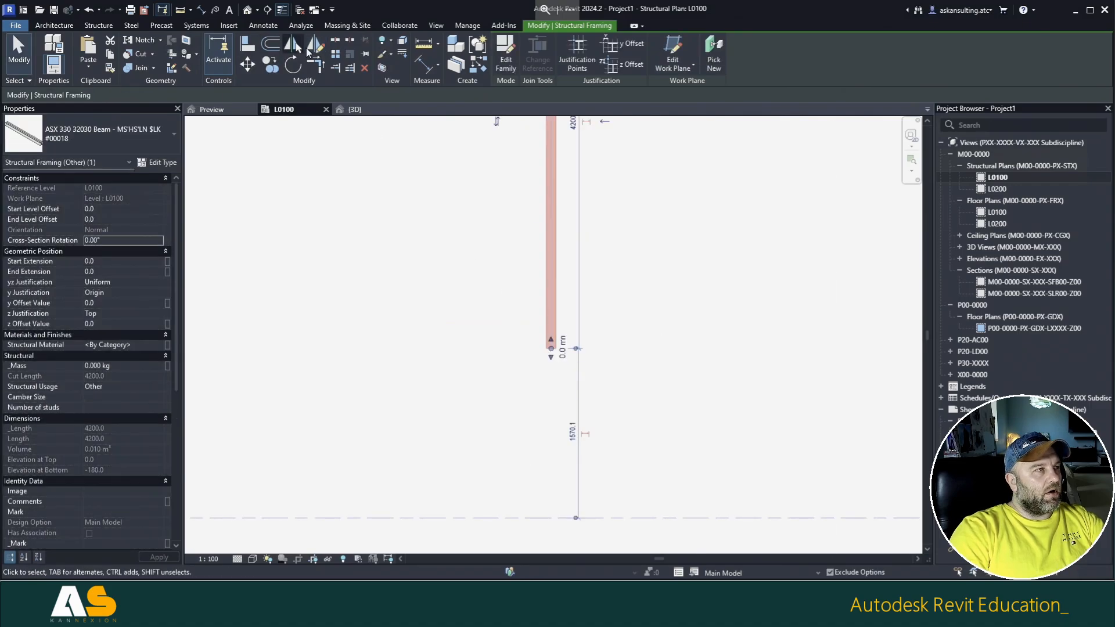
key(ctrl+z)
Step: Mirror a copy of the horizontal beam about a drawn diagonal axis through its right endpoint to form a perpendicular corner
click(472, 354)
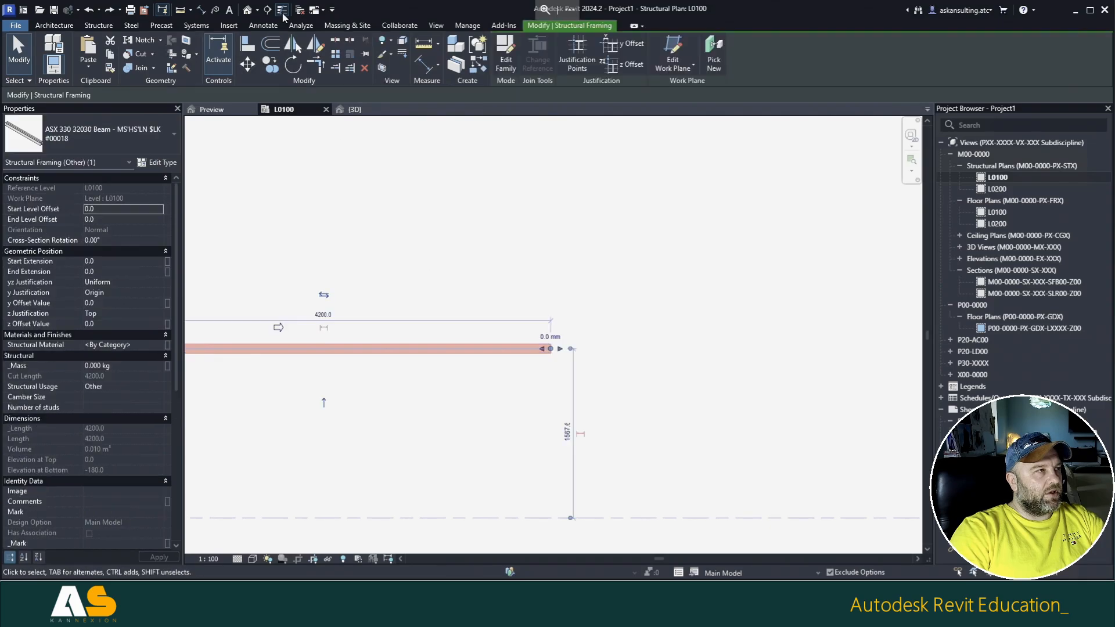
click(314, 44)
click(125, 94)
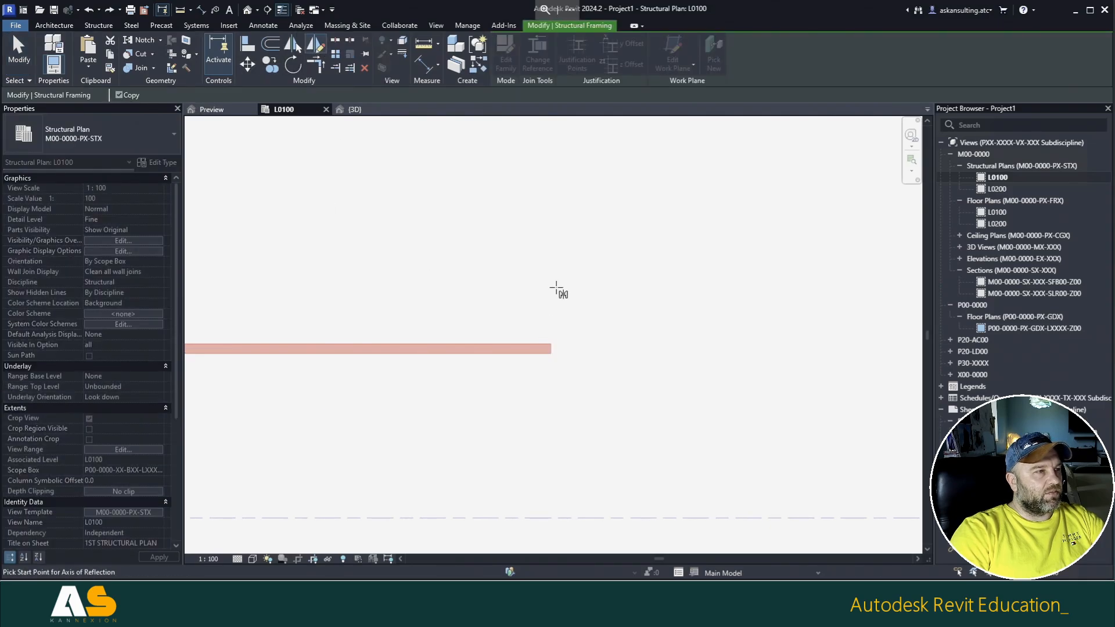
click(550, 349)
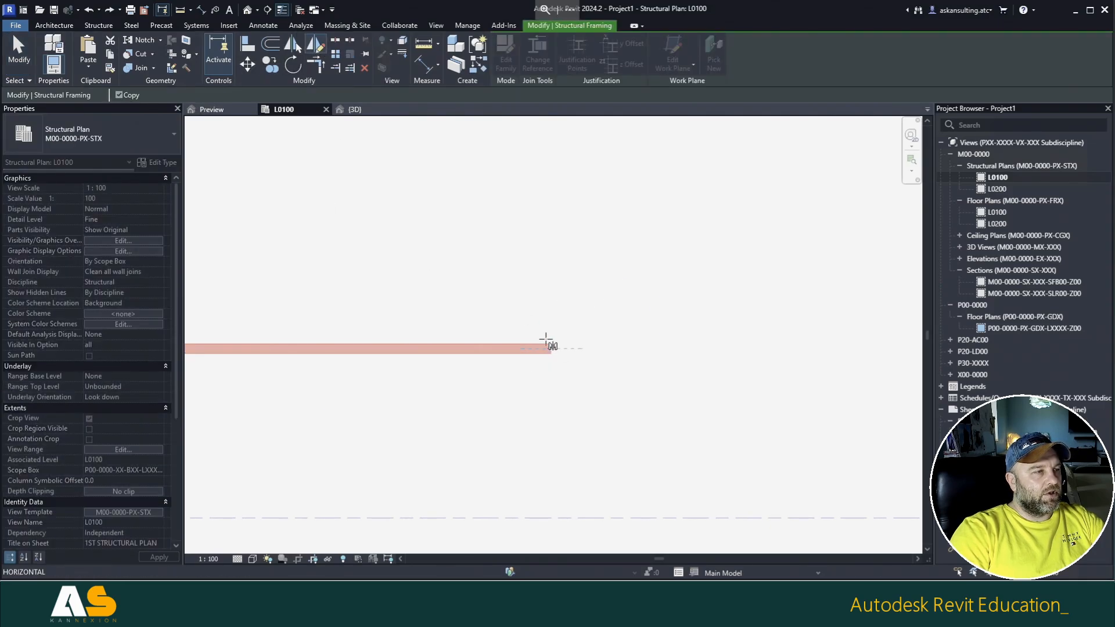
click(511, 305)
click(590, 361)
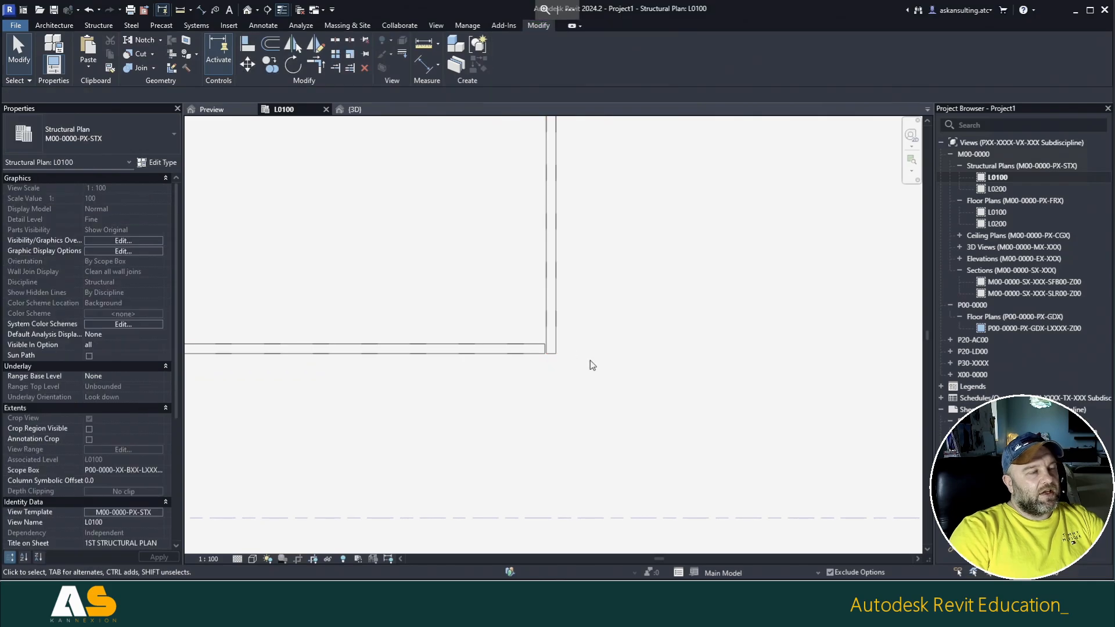
Step: Shorten the vertical beam to 2900 mm by moving its upper end toward the corner
middle_drag(526, 296, 523, 354)
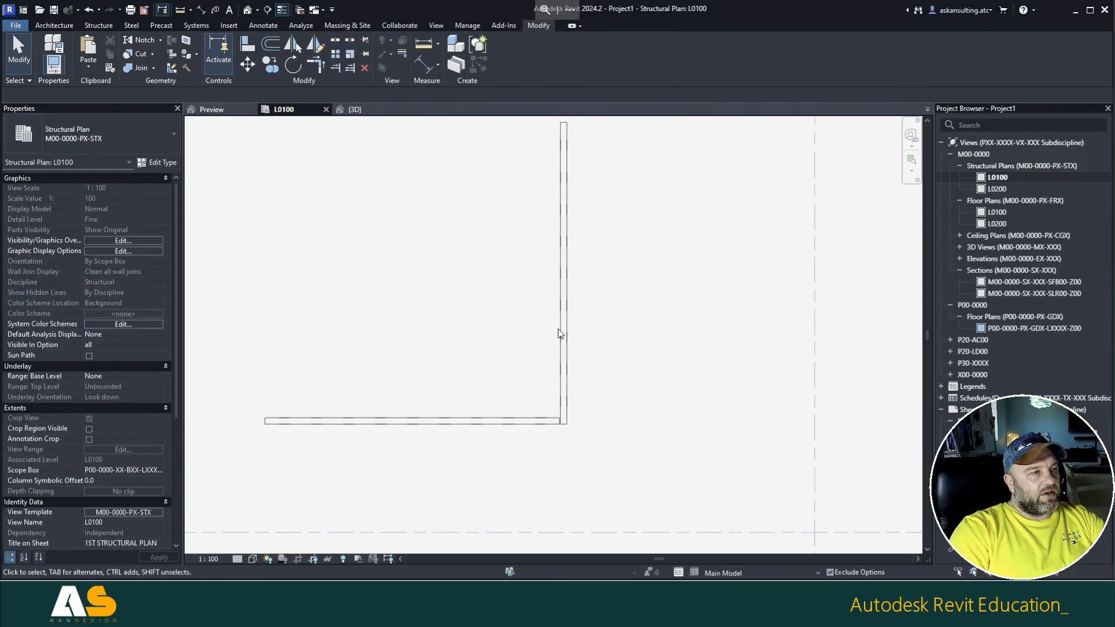
click(565, 216)
drag(564, 123, 562, 216)
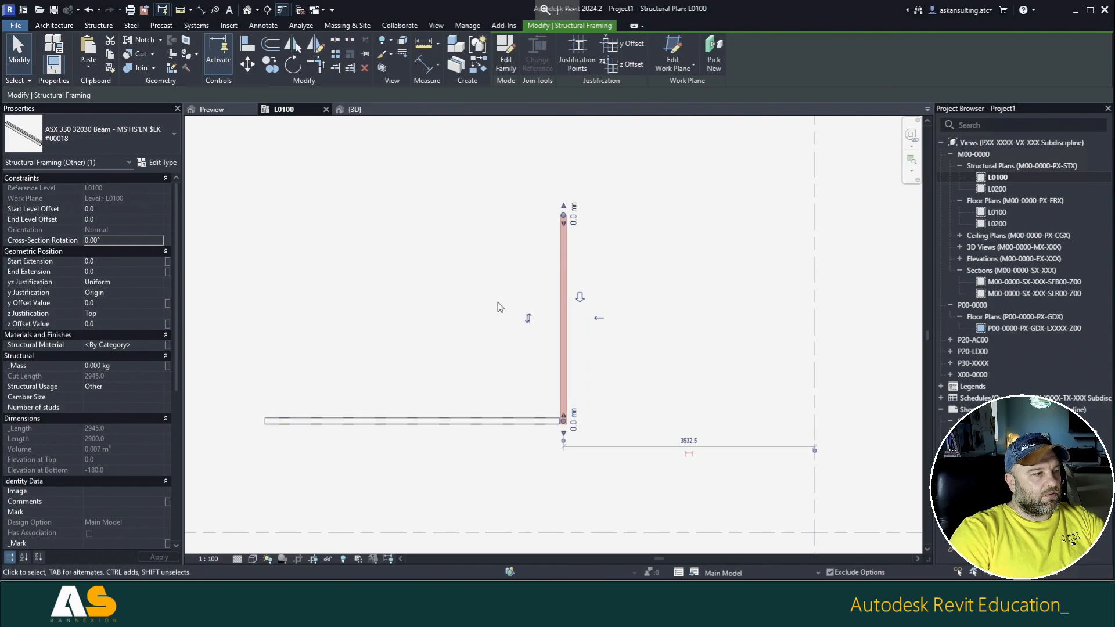
middle_drag(508, 309, 511, 269)
click(465, 347)
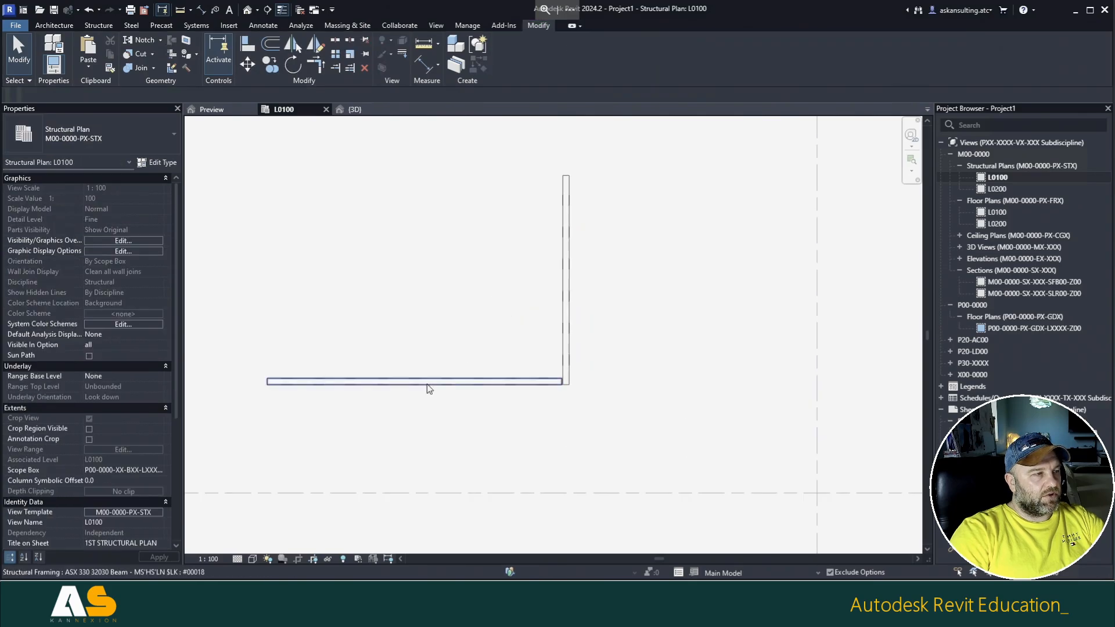
Step: Shorten the horizontal beam to 3200 mm by moving its left end toward the corner
click(427, 385)
drag(268, 382, 334, 379)
click(588, 364)
Step: Change both beams' join status at the corner with Beam/Column Joins so that the two beams meet in a miter
scroll(583, 365, up, 3)
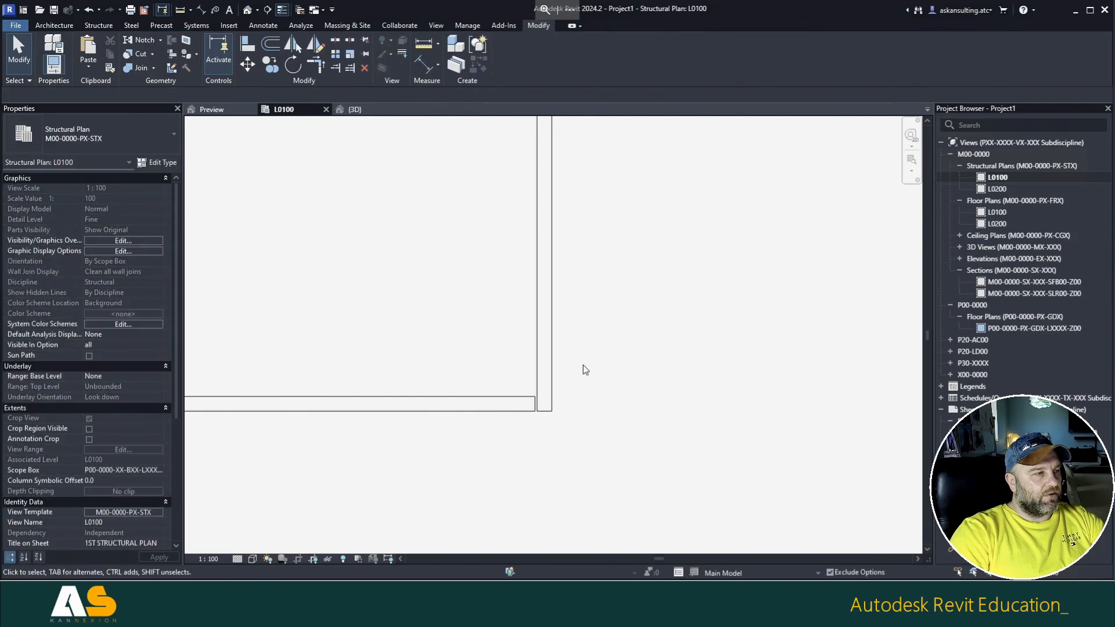
click(518, 404)
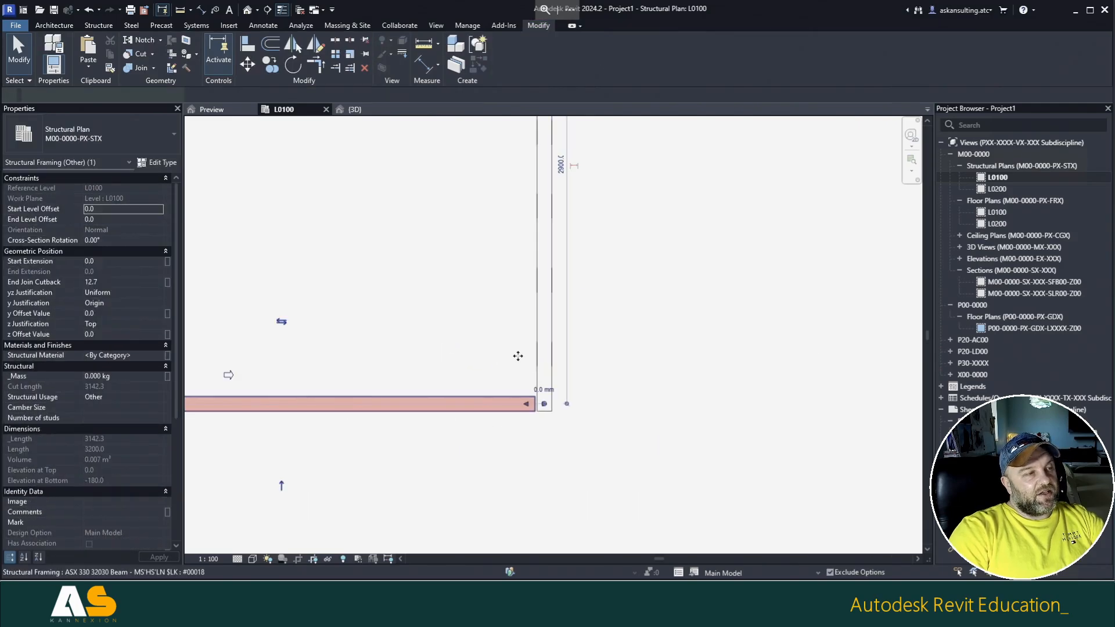
click(442, 337)
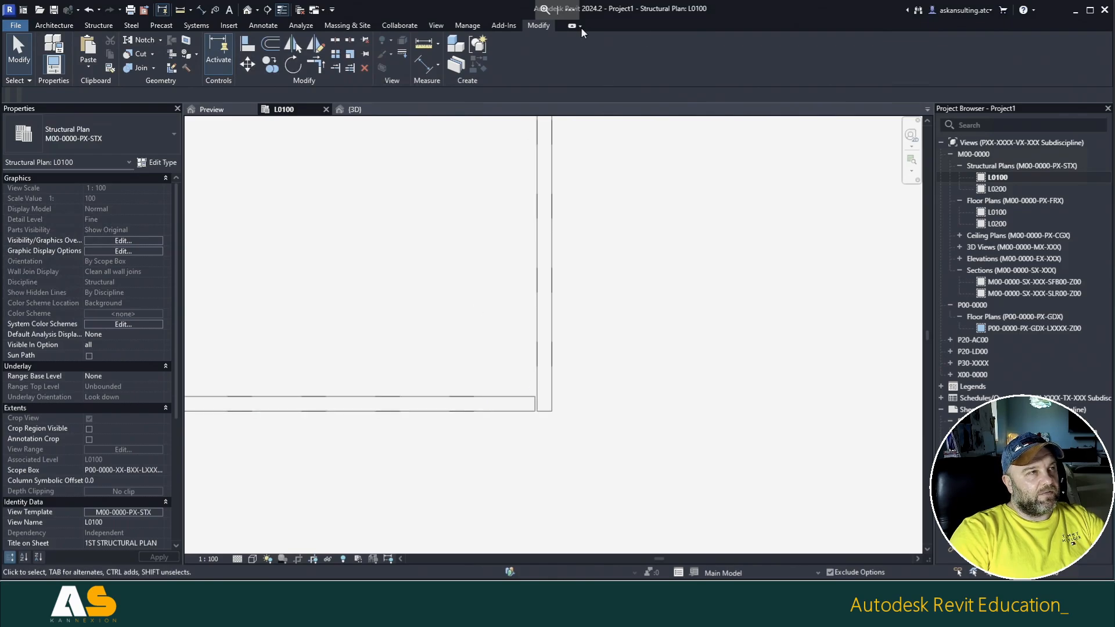
click(173, 55)
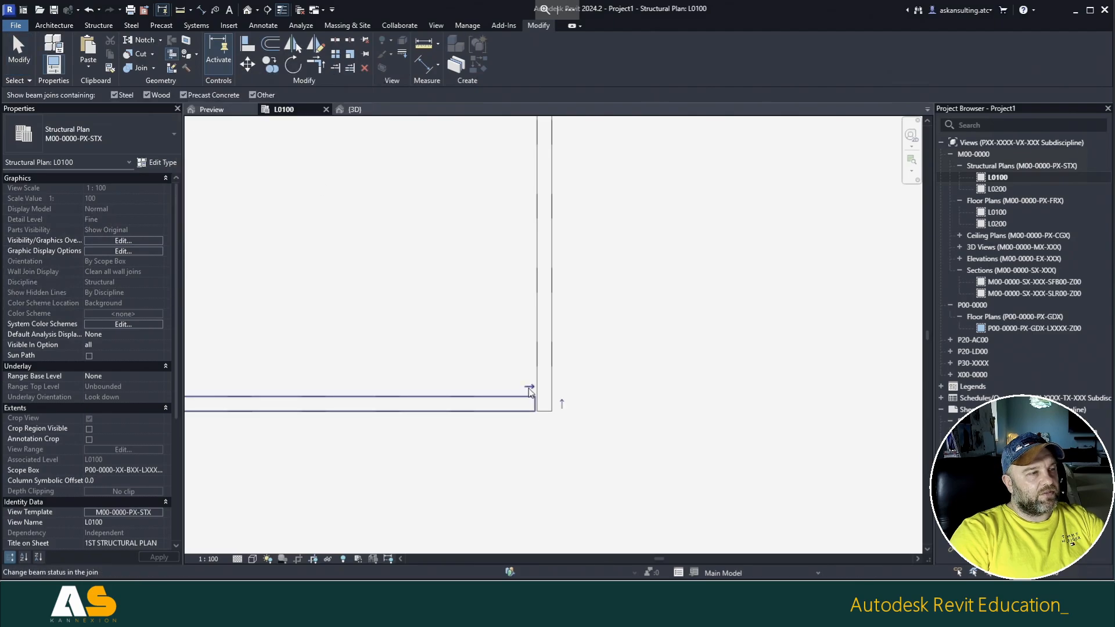
click(563, 405)
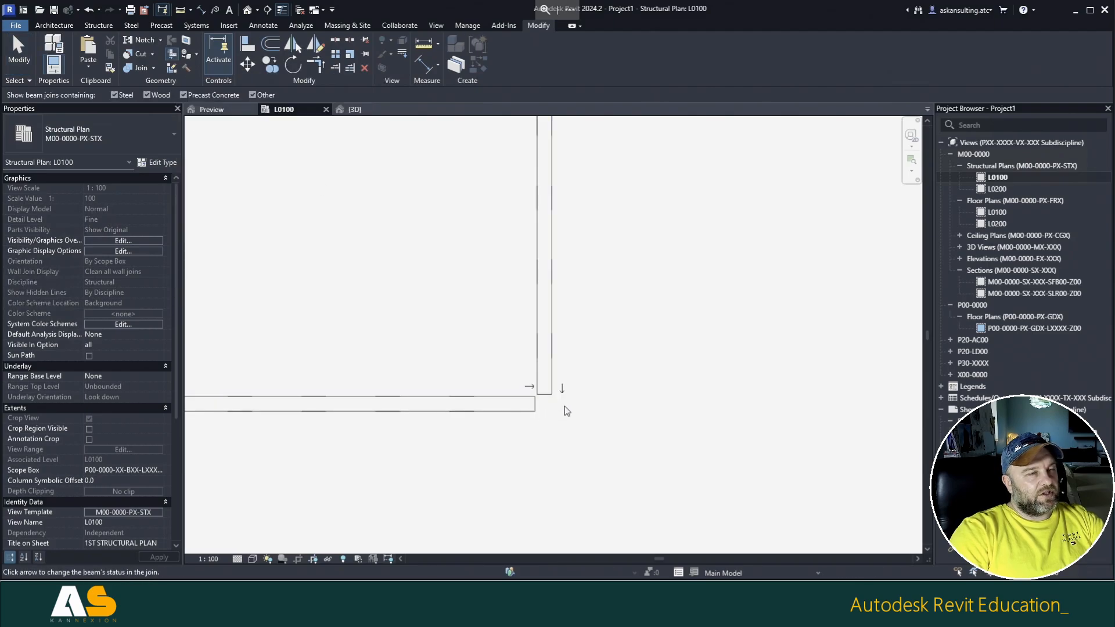
click(528, 386)
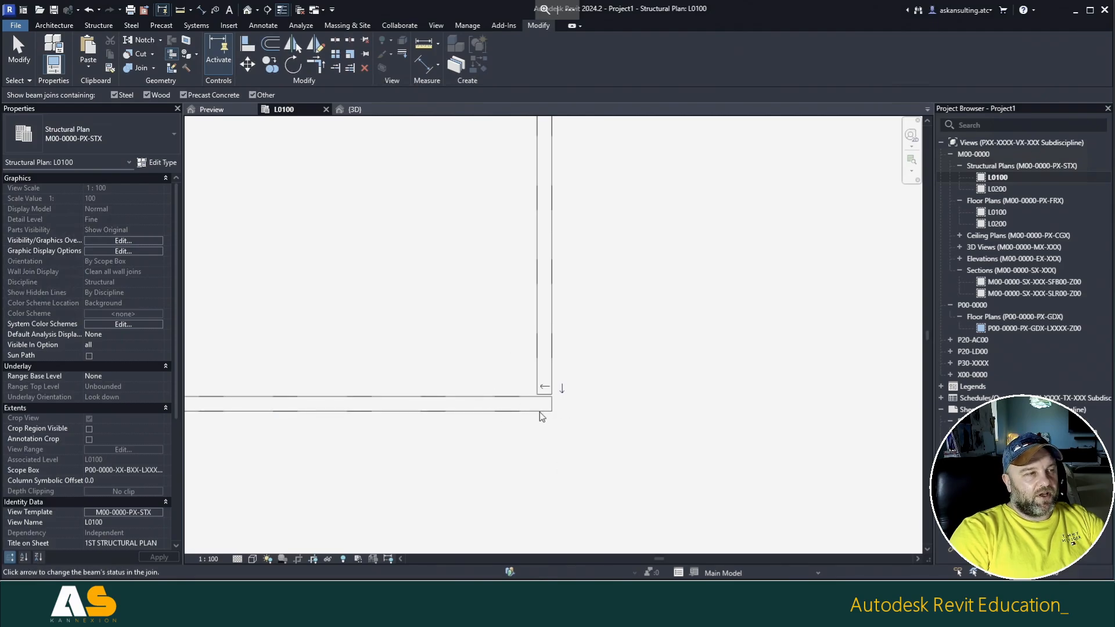
click(563, 389)
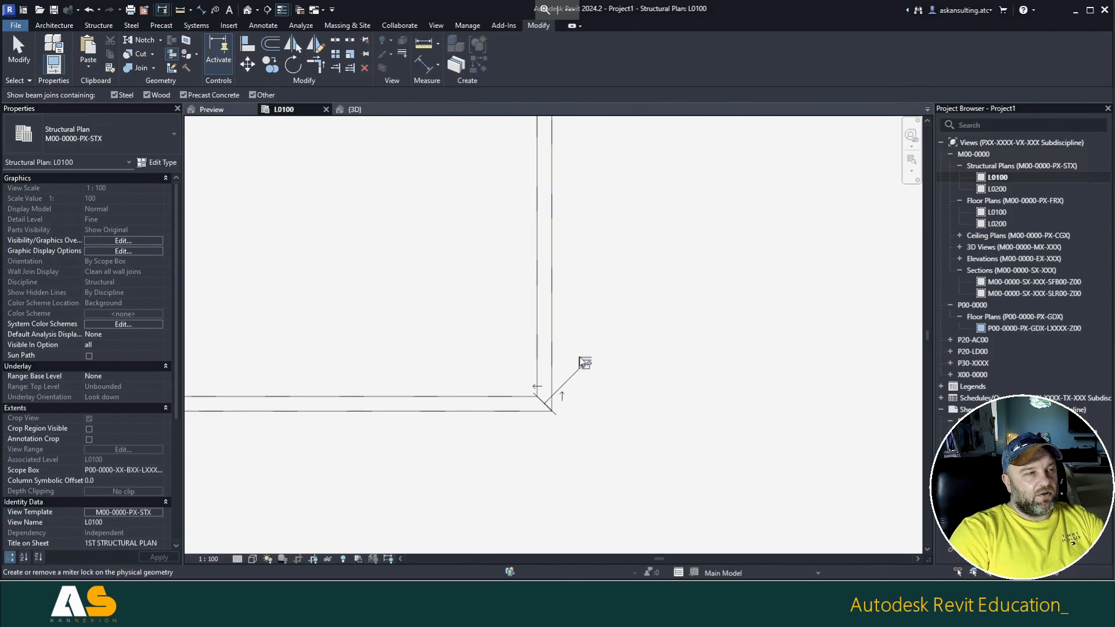
key(Escape)
scroll(558, 420, down, 2)
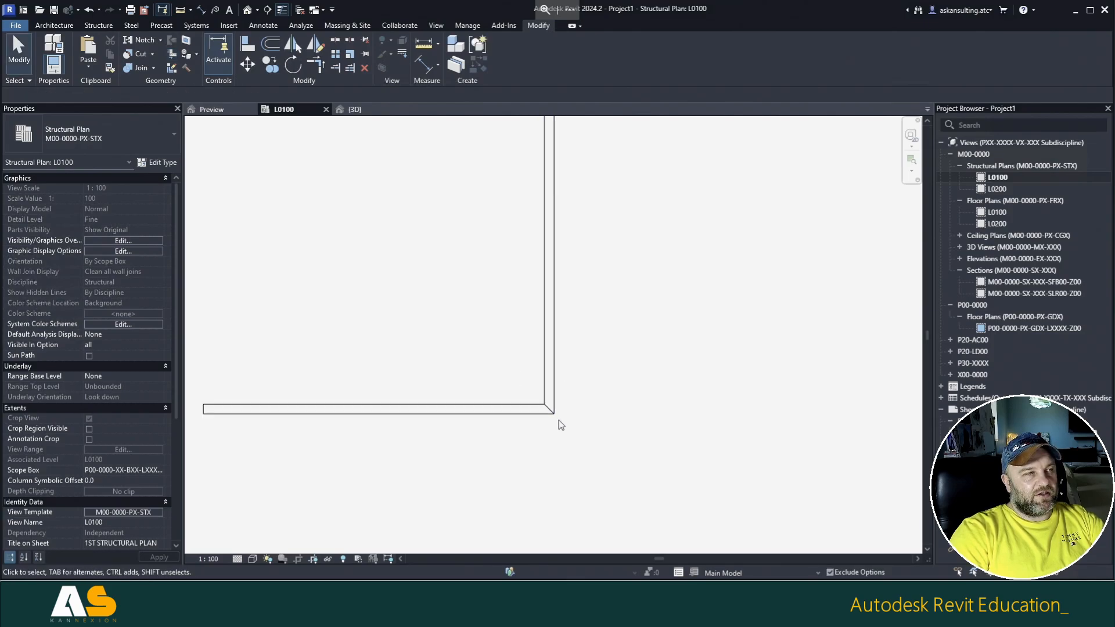
Step: In the 3D view, move the free end of the 2900 mm beam outward to widen the corner angle
click(365, 111)
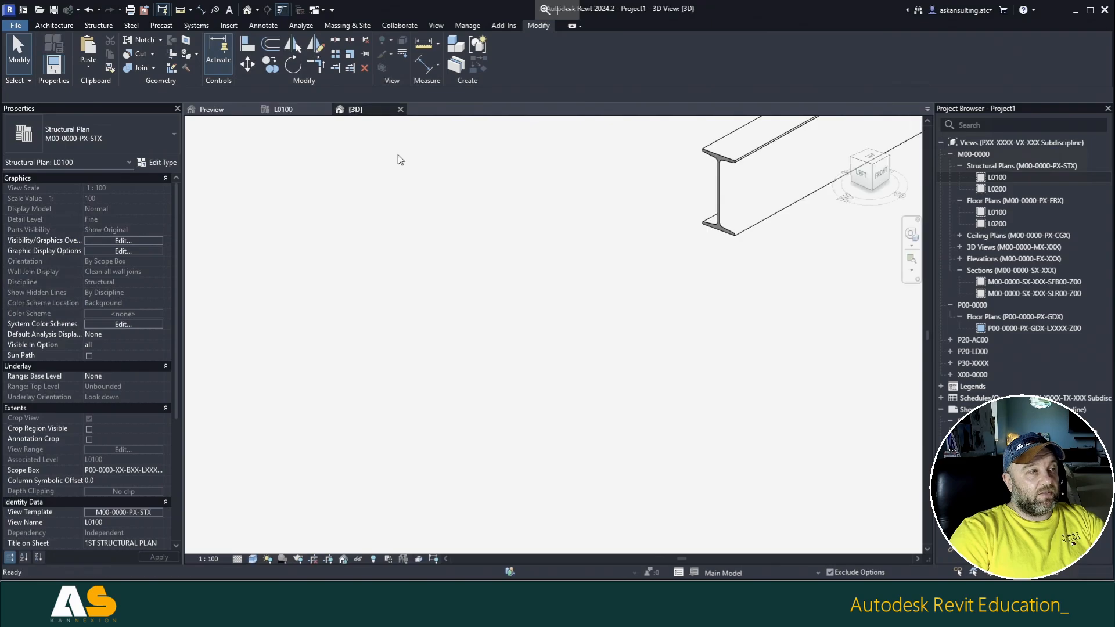
shift+middle_drag(605, 360, 404, 336)
middle_drag(623, 281, 625, 396)
middle_drag(703, 243, 607, 356)
scroll(722, 294, up, 4)
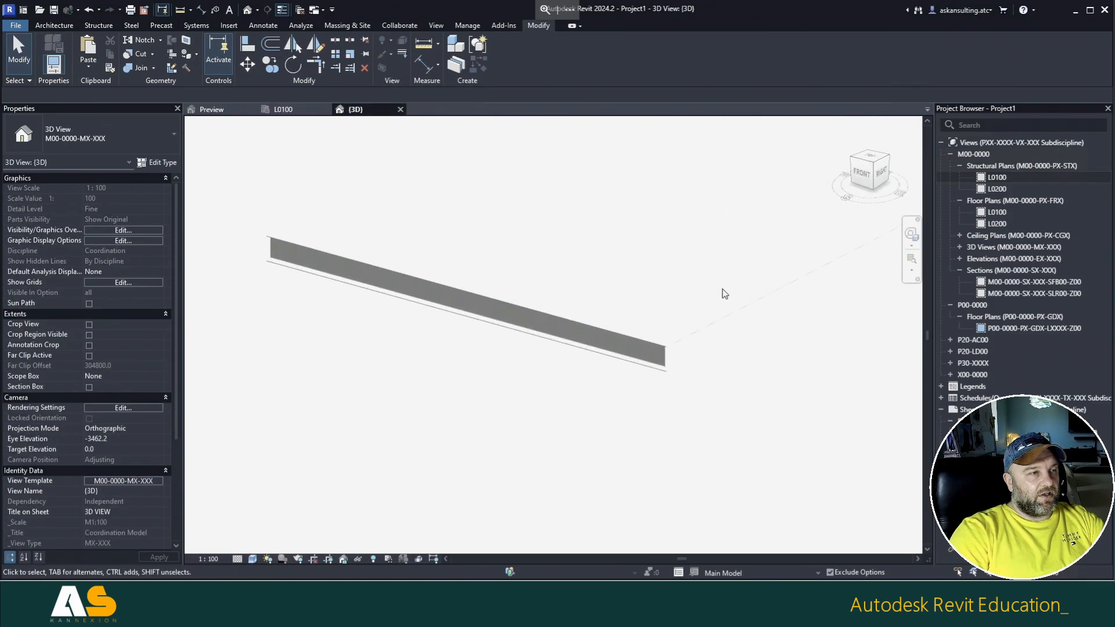
click(566, 337)
scroll(566, 337, down, 1)
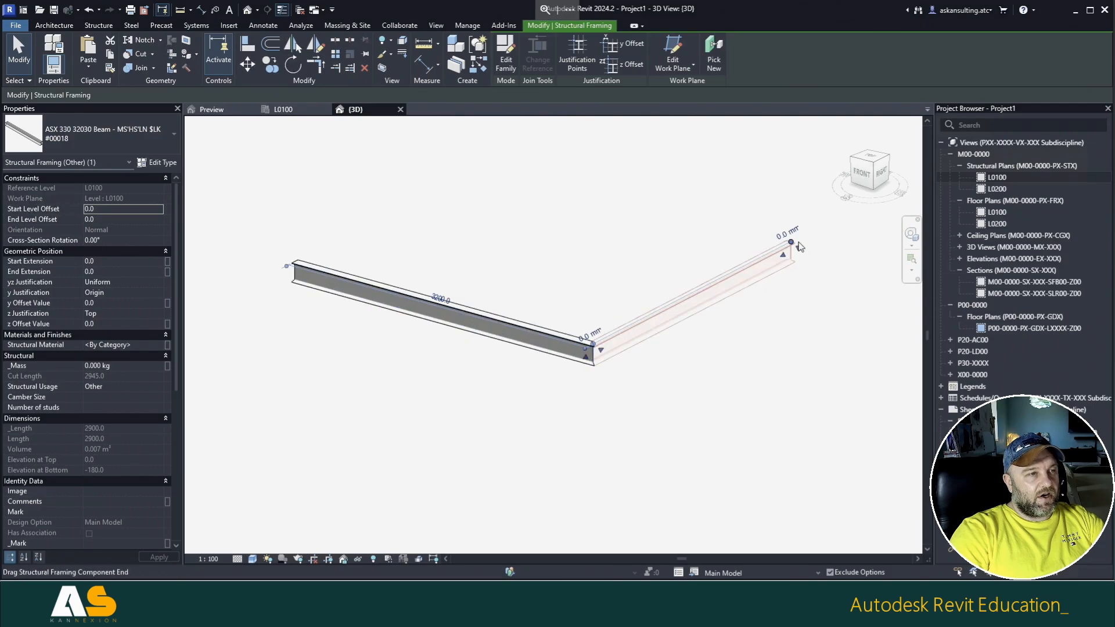
drag(791, 241, 843, 284)
click(786, 436)
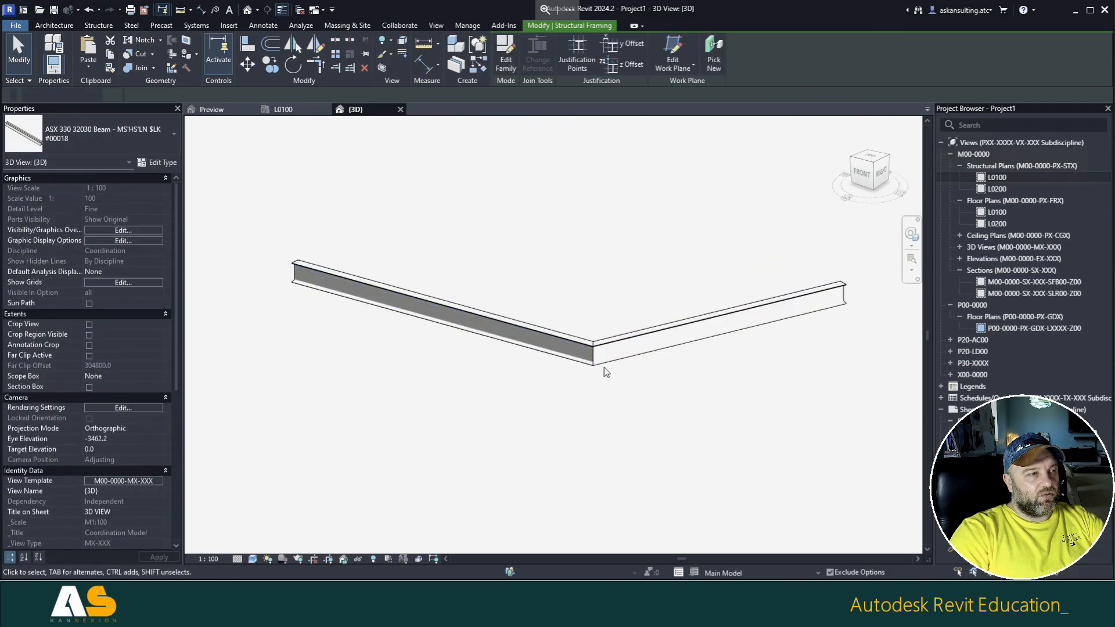
Step: Undo the last beam end move and, in plan L0100, draw a similar beam perpendicular to the horizontal beam, about 1700 mm from its left end
key(ctrl+z)
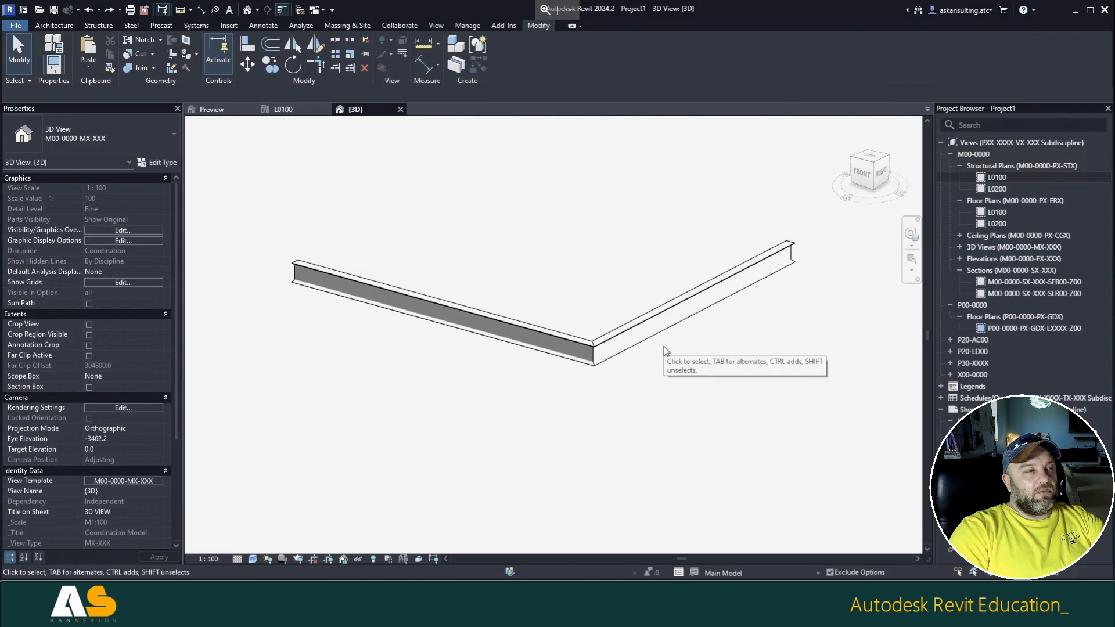
click(281, 108)
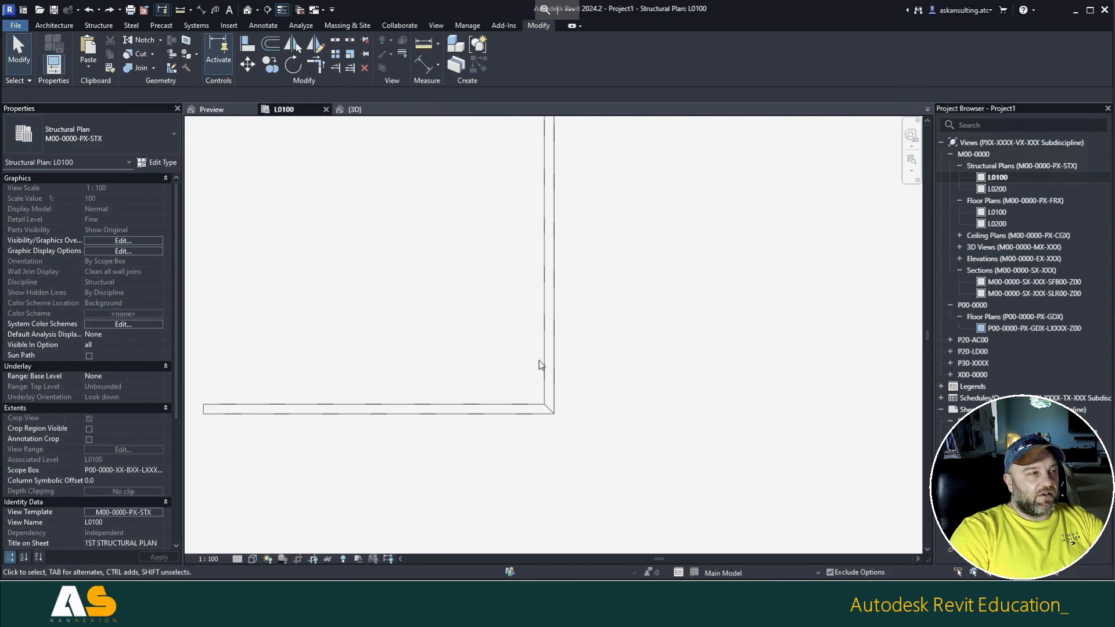
click(431, 406)
right_click(431, 406)
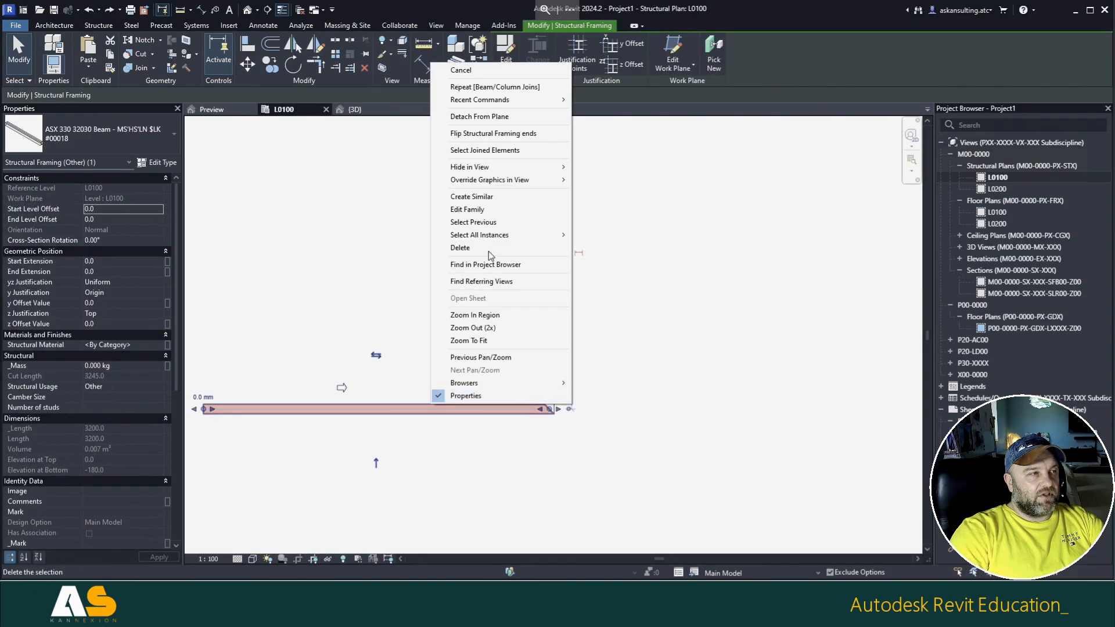
click(475, 197)
click(386, 409)
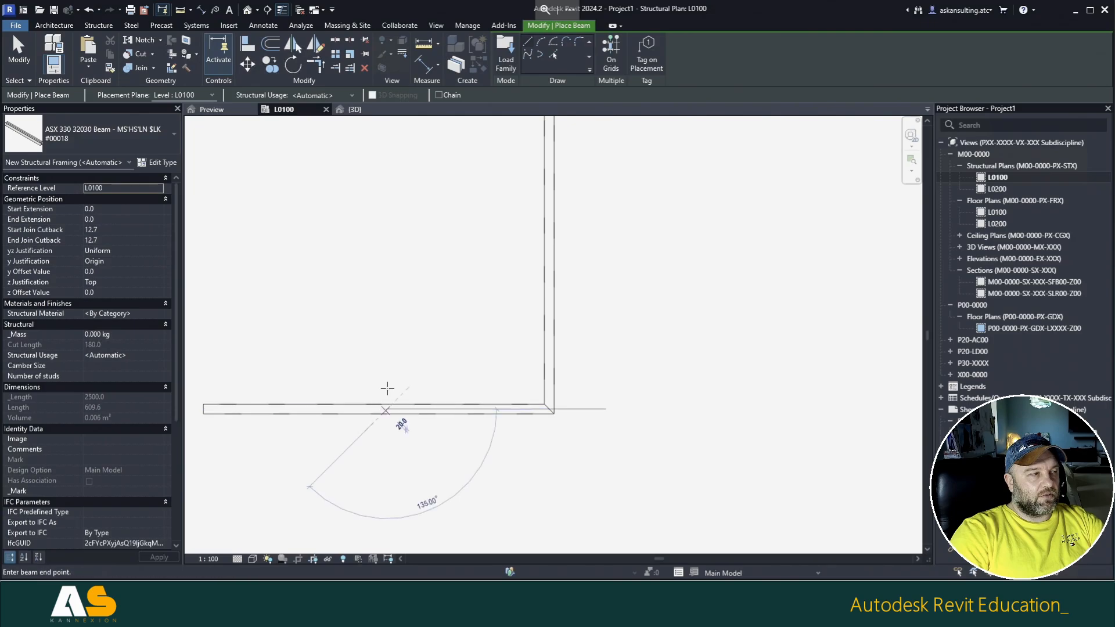
click(387, 251)
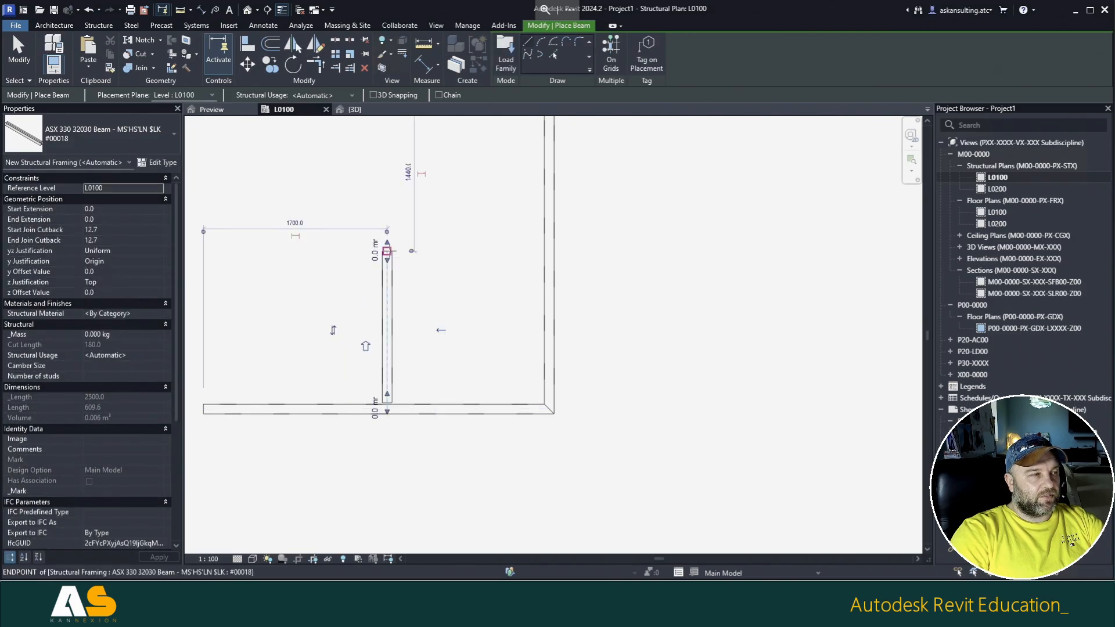
Step: Draw an angled beam from the upper end of the short perpendicular beam to the side of the 2900 mm vertical beam
click(387, 251)
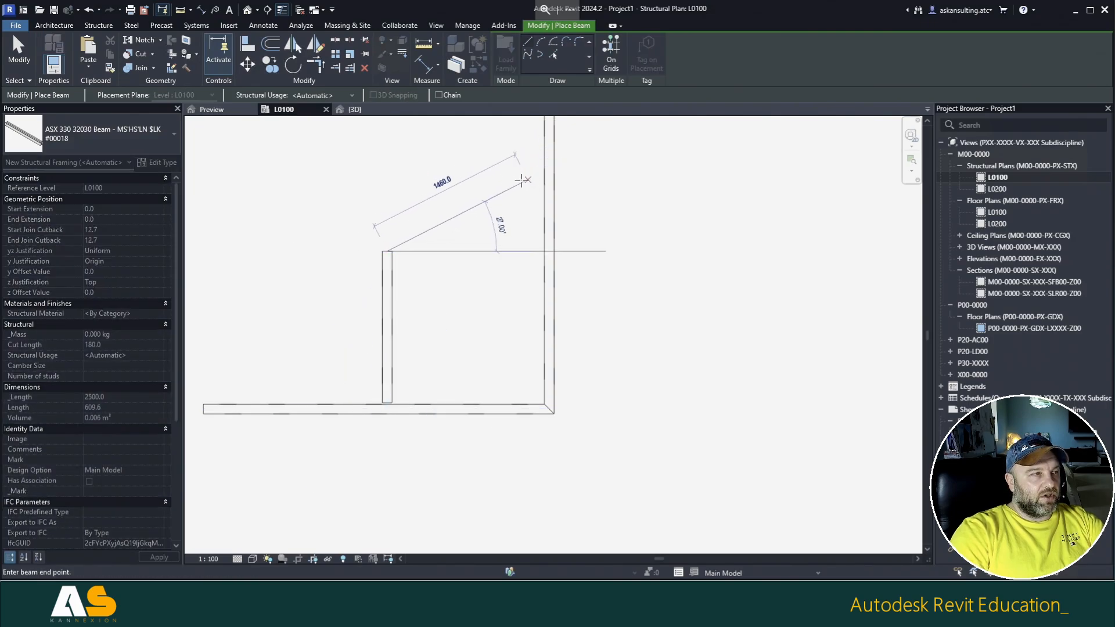
middle_drag(541, 164, 541, 275)
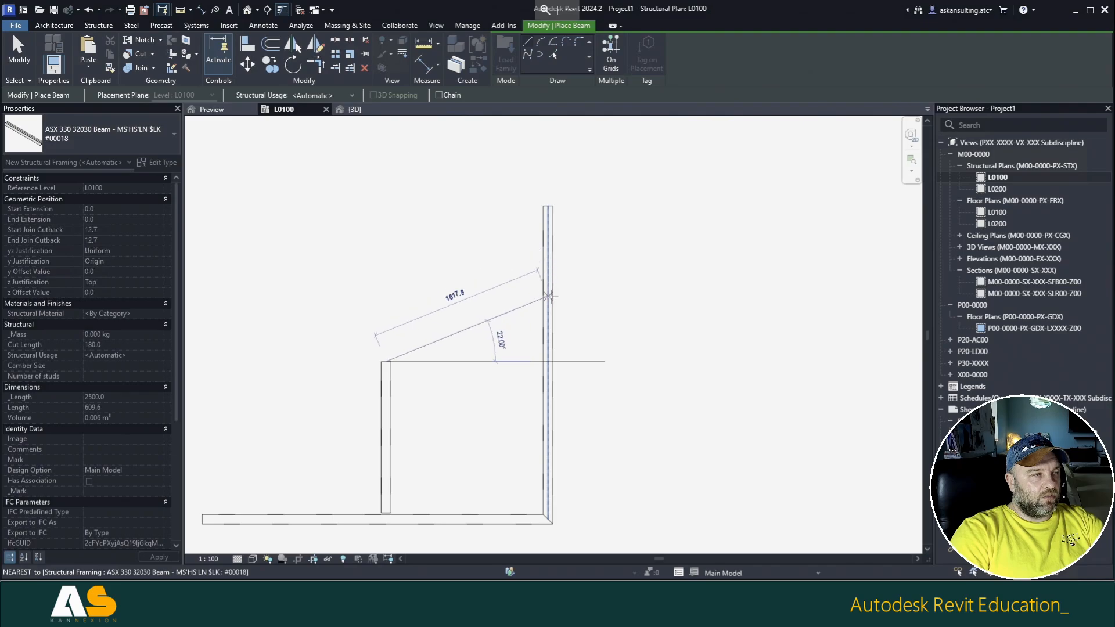
click(549, 267)
key(Escape)
key(Escape)
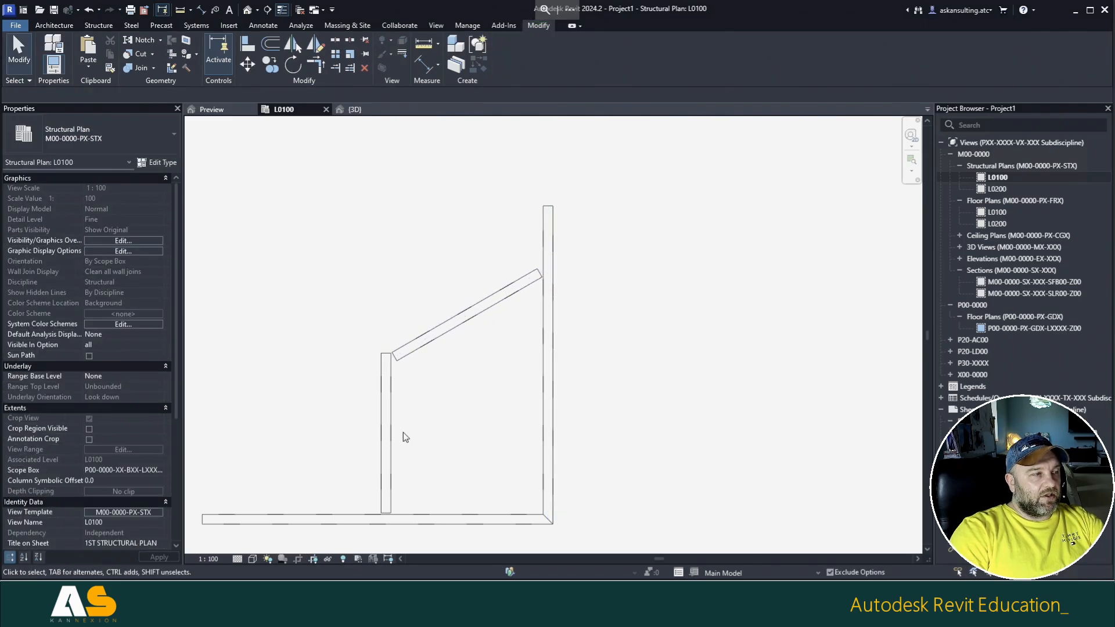
Step: Change the angled beam's join status with Beam/Column Joins so that it miters with the short perpendicular beam
middle_drag(403, 432, 507, 323)
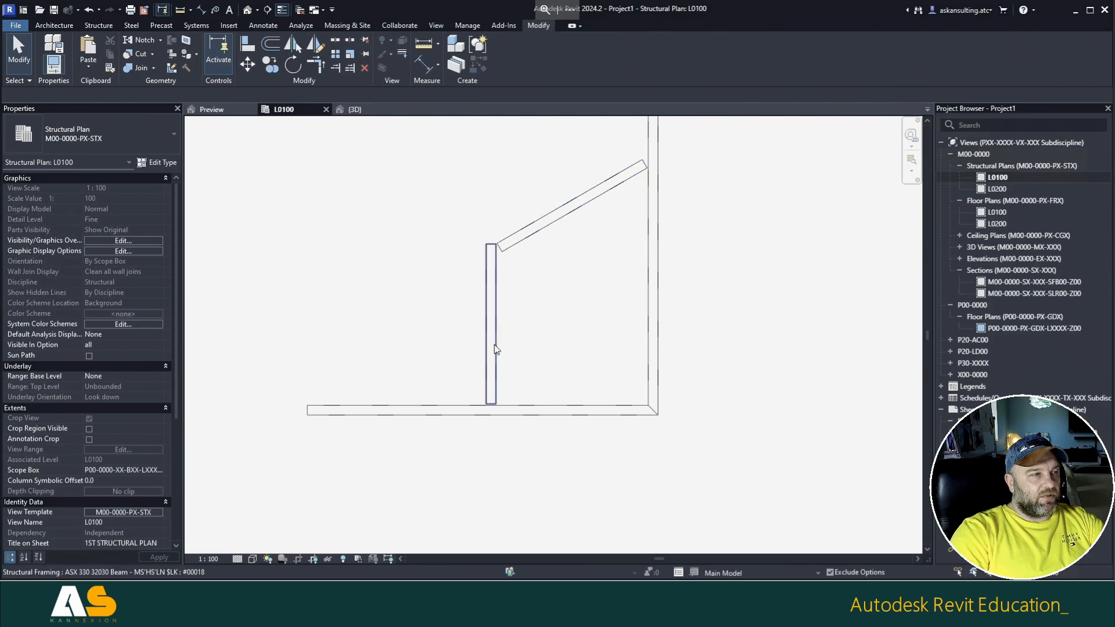
click(173, 68)
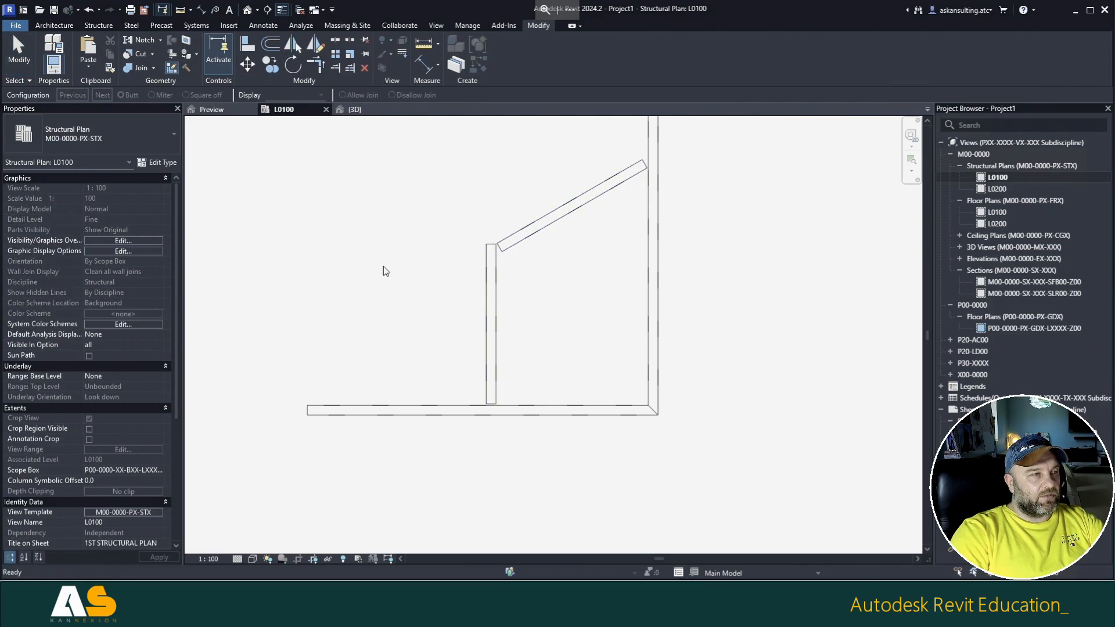
click(172, 54)
scroll(506, 250, up, 2)
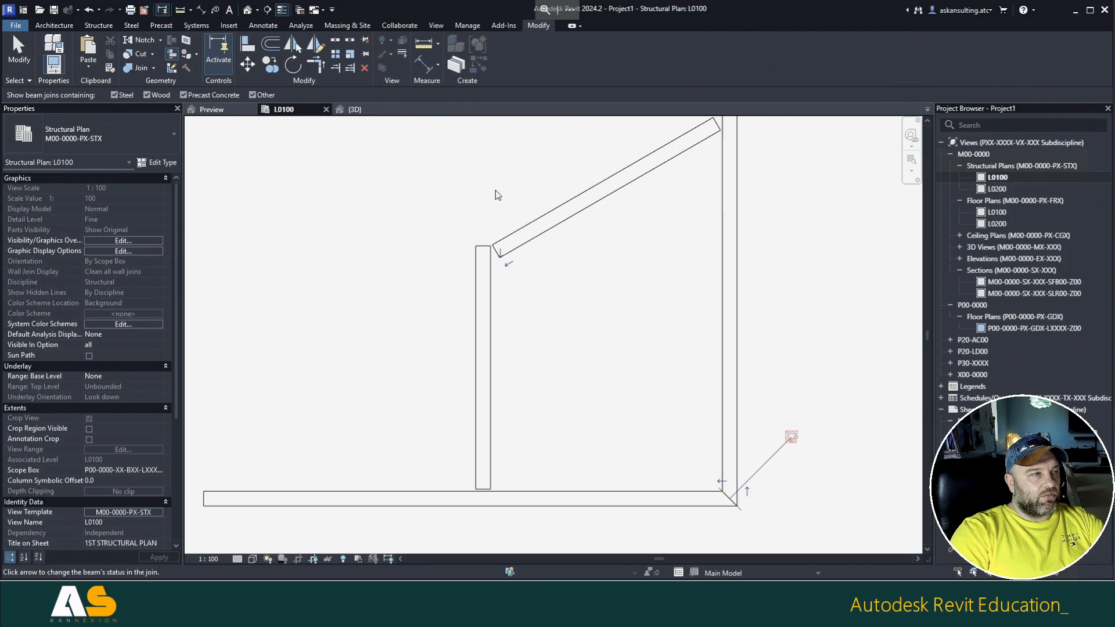
click(501, 256)
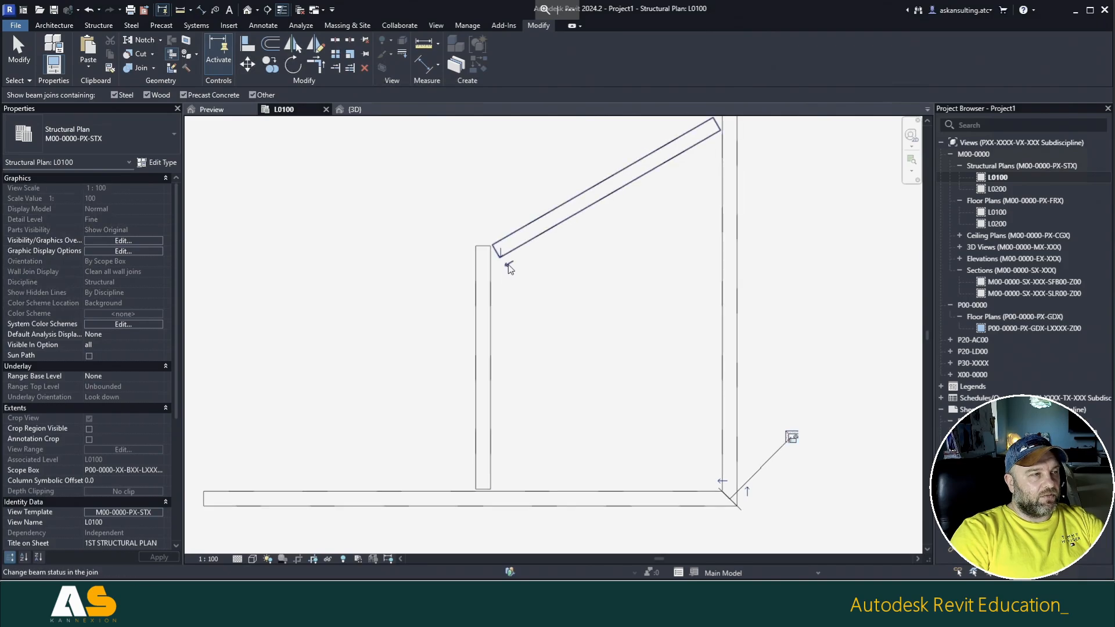
key(Escape)
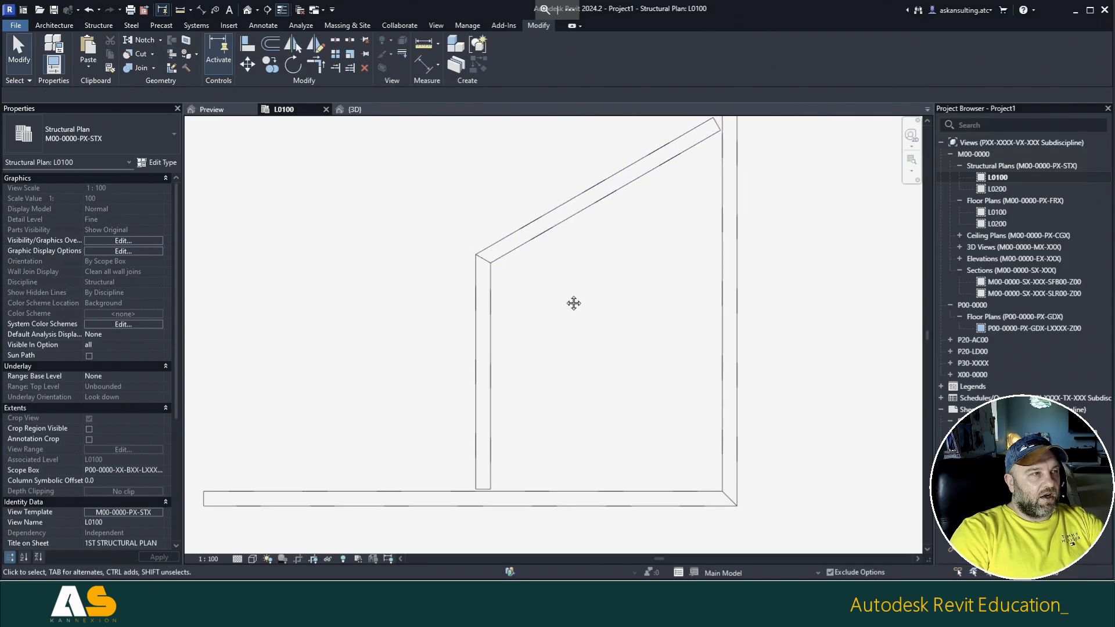
Step: Check with Beam/Column Joins which join controls are offered where the angled beam meets the 2900 mm vertical beam
middle_drag(574, 304, 316, 510)
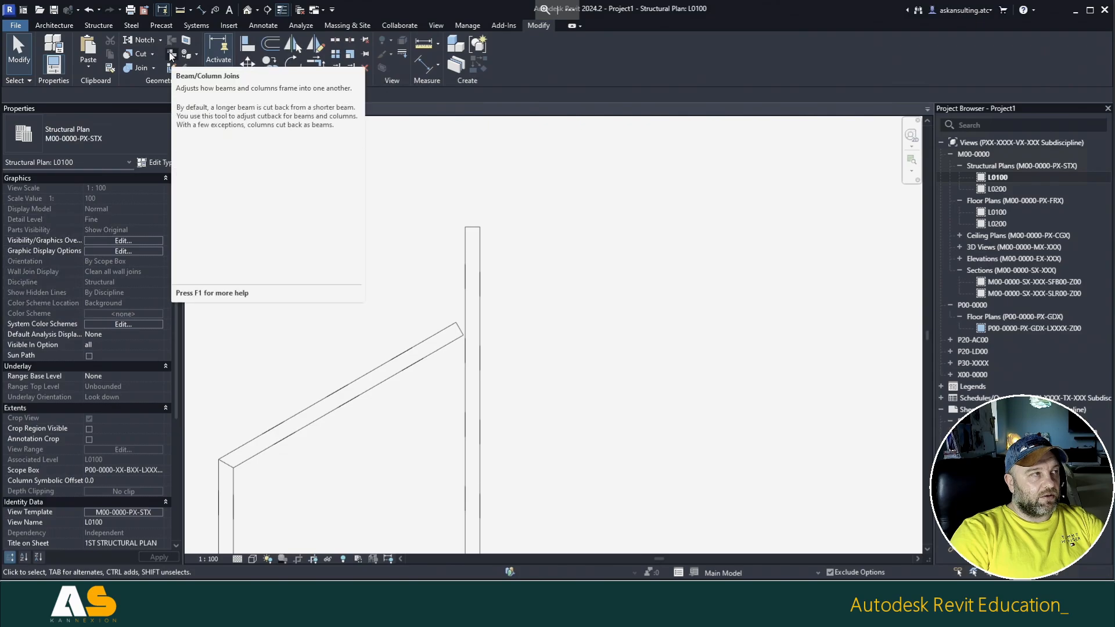
click(169, 52)
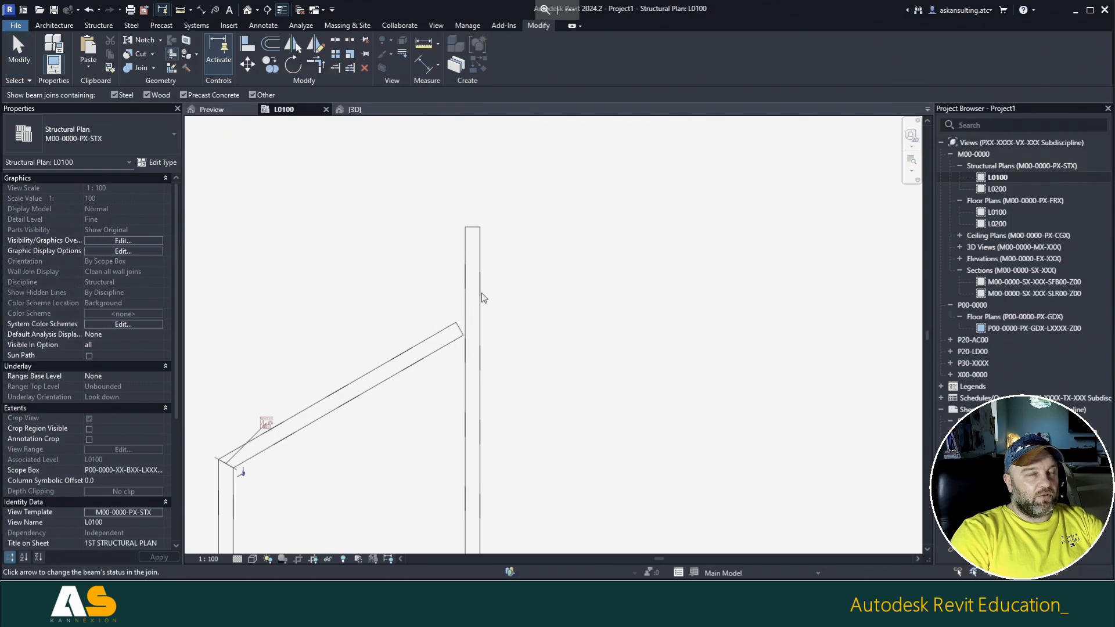
key(Escape)
scroll(486, 219, down, 2)
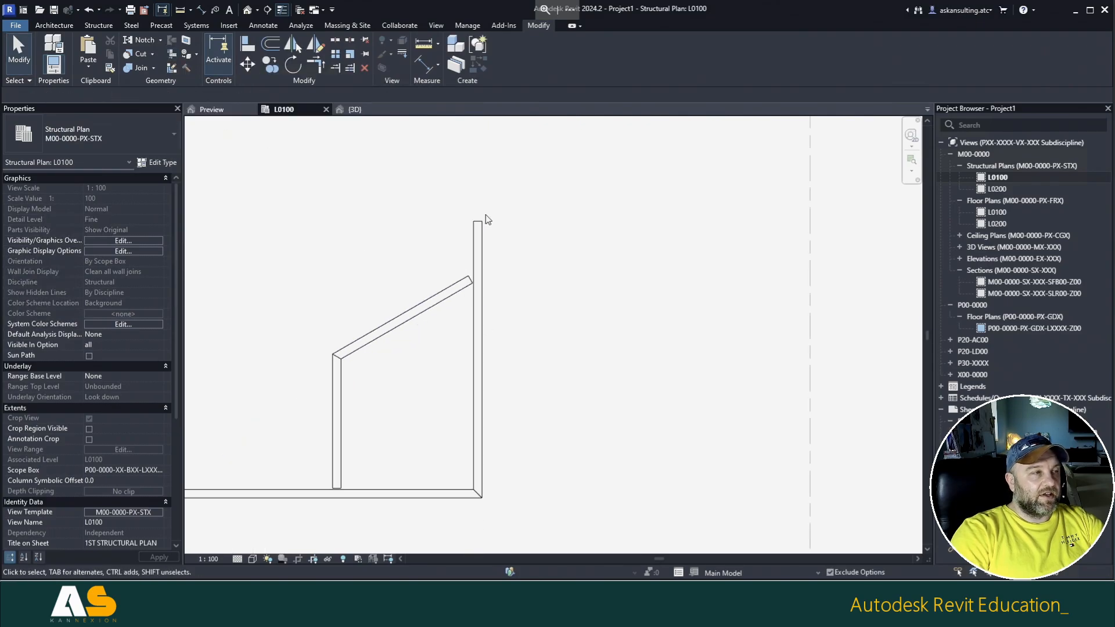
Step: Examine the four-beam frame and its joins from several angles in the 3D view
click(355, 109)
scroll(667, 444, up, 6)
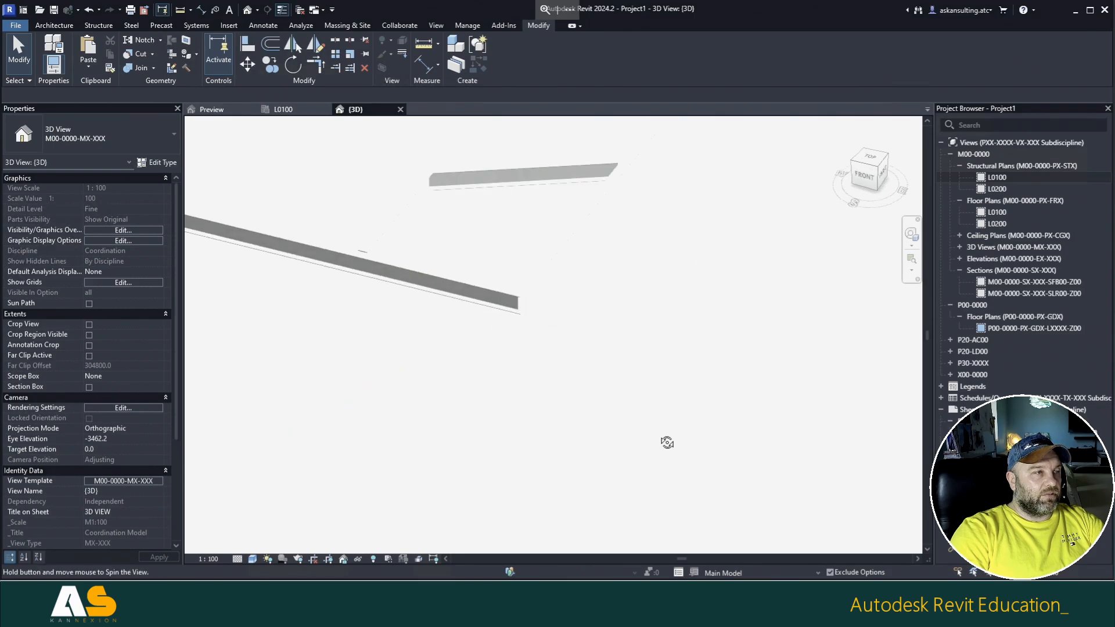
middle_drag(435, 385, 500, 257)
scroll(500, 257, down, 4)
shift+middle_drag(400, 374, 551, 373)
middle_drag(594, 486, 455, 397)
scroll(555, 455, up, 3)
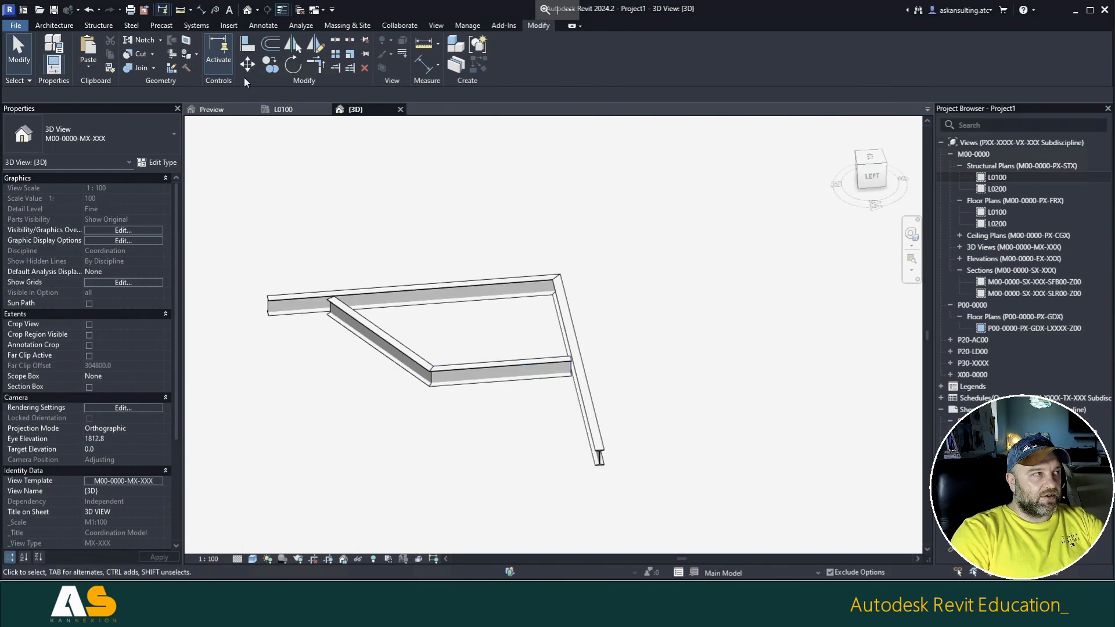
Step: Apply a Saw cut - Flange between the 3200 mm beam and the short perpendicular beam that meets its side
click(132, 25)
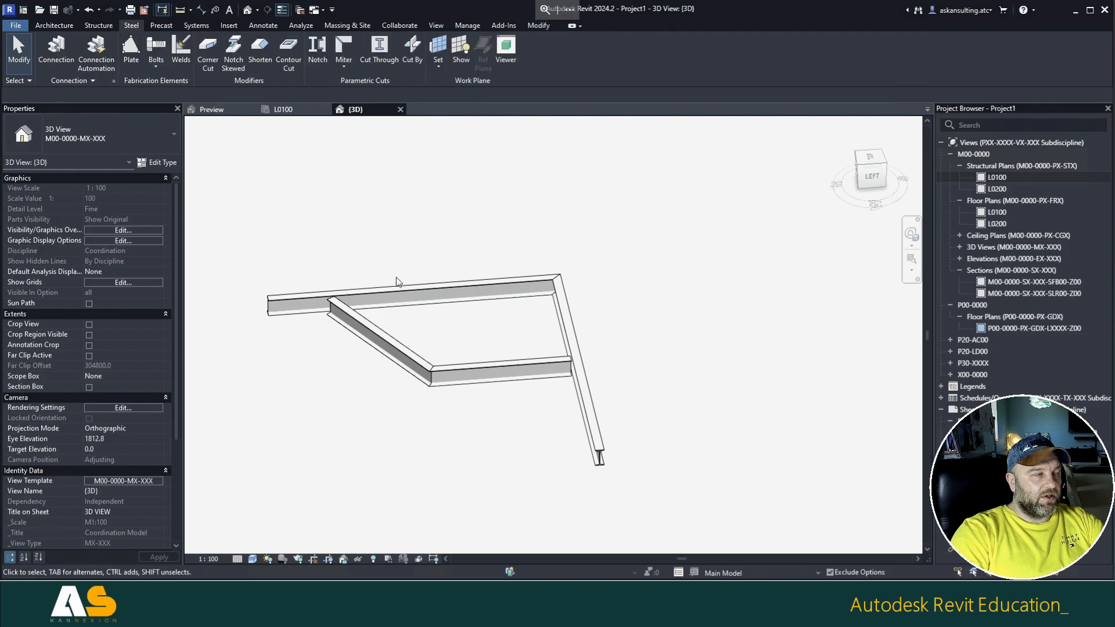
shift+middle_drag(455, 429, 482, 430)
click(344, 68)
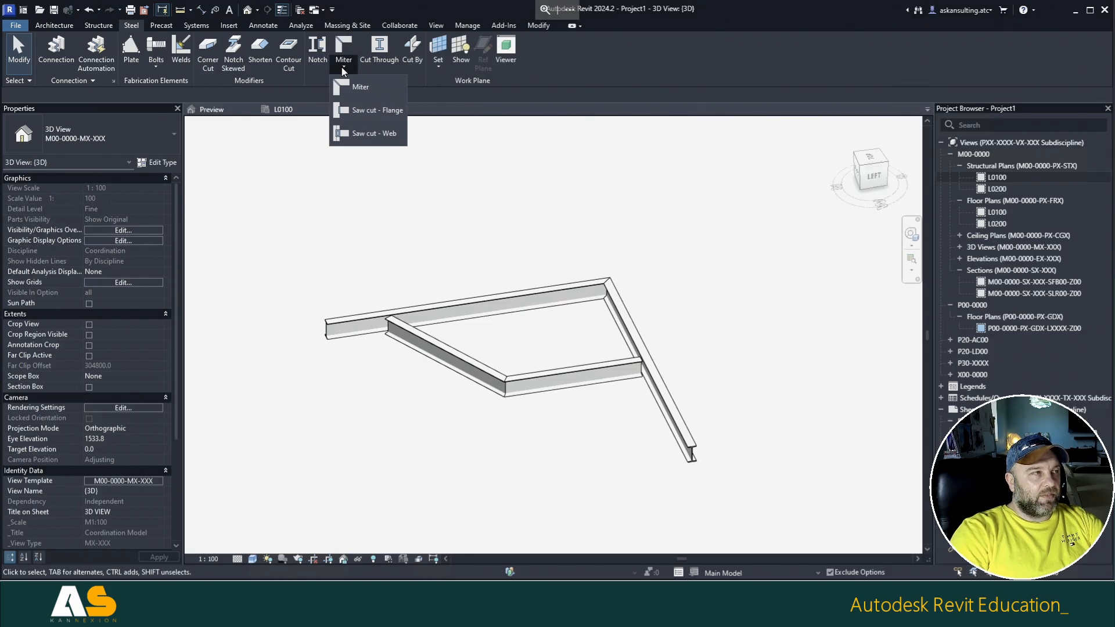
click(357, 110)
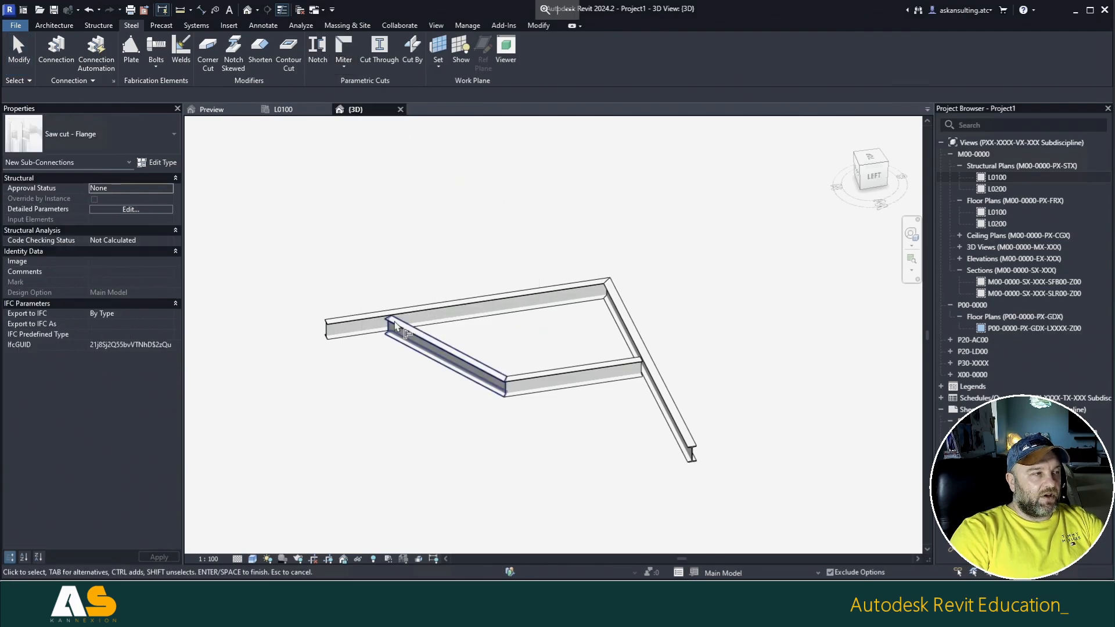
scroll(417, 395, up, 3)
drag(459, 398, 349, 242)
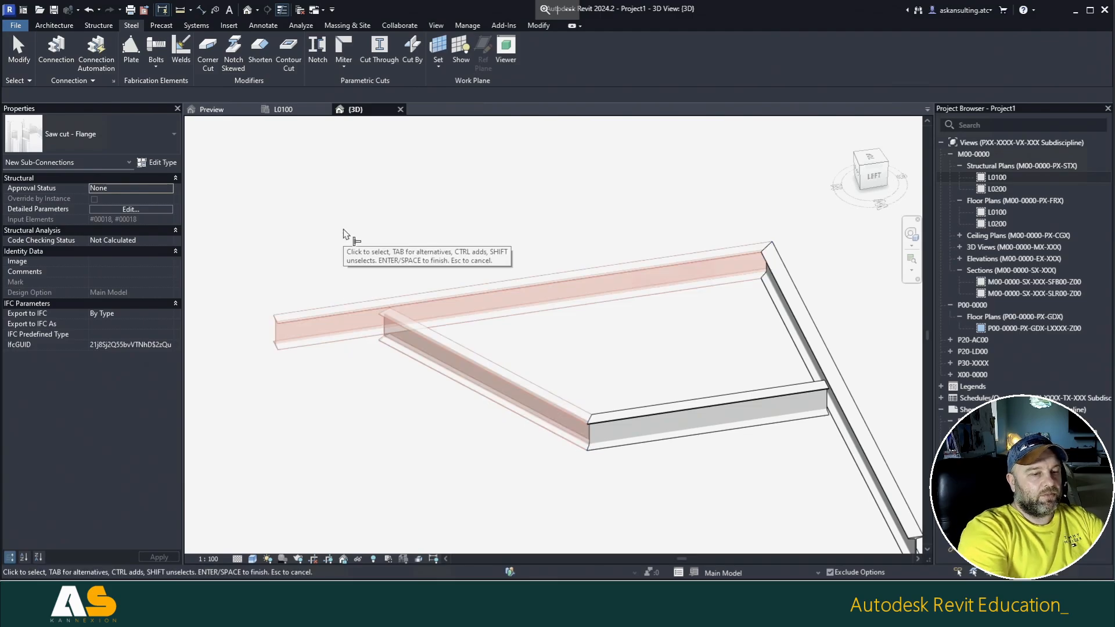
key(Return)
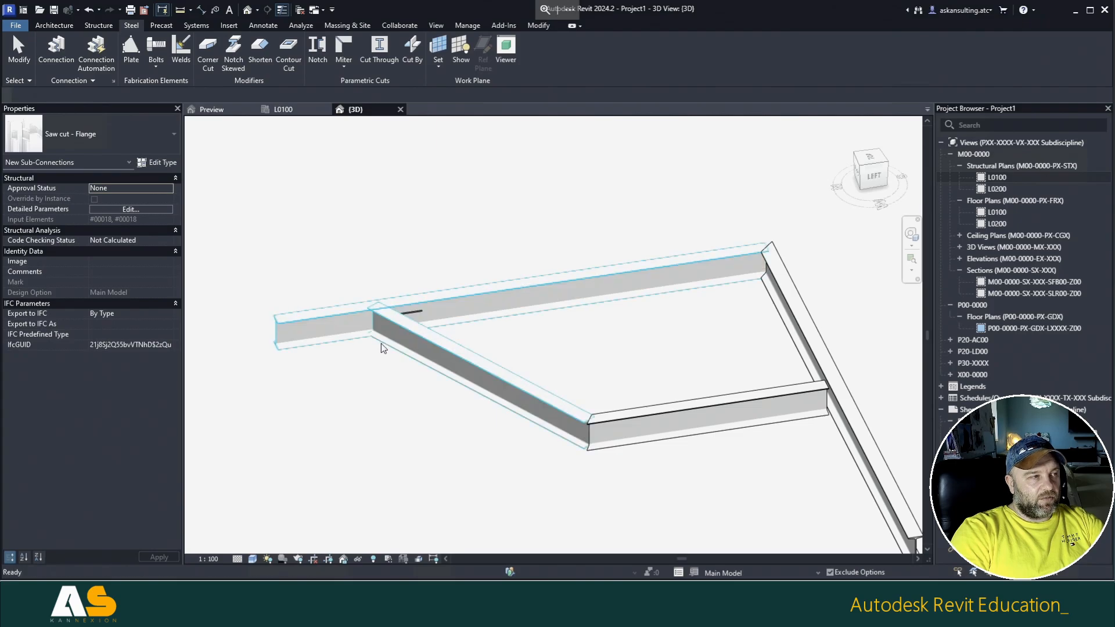
Step: Inspect the Saw cut - Flange between the two beams up close and select its sub-connection to see which members it involves
shift+middle_drag(402, 409, 441, 418)
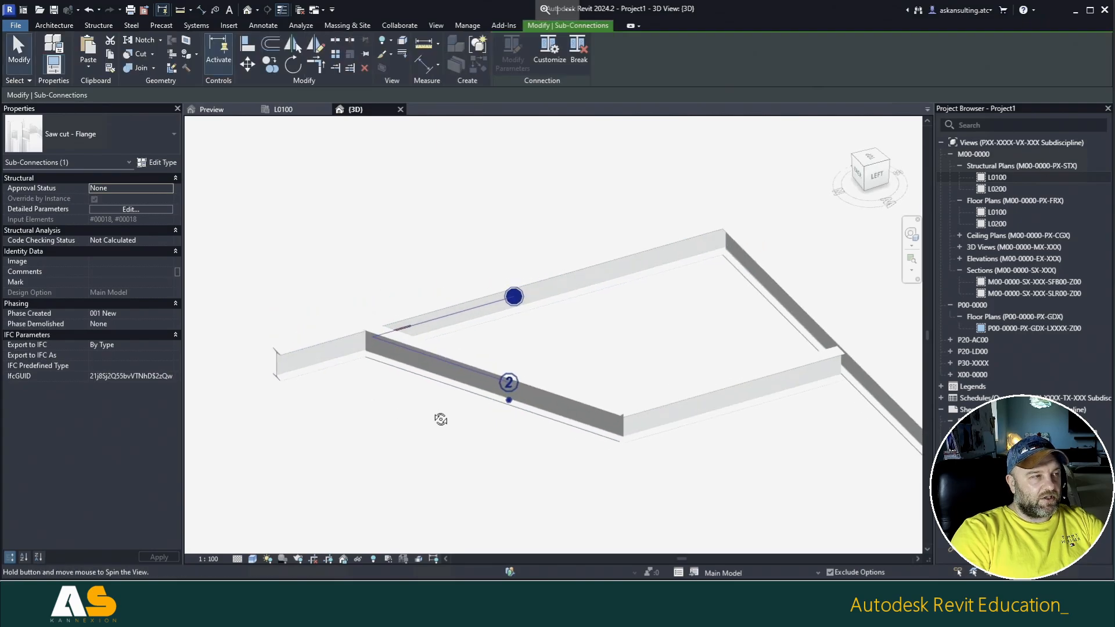
click(291, 281)
scroll(329, 370, up, 6)
scroll(375, 317, up, 1)
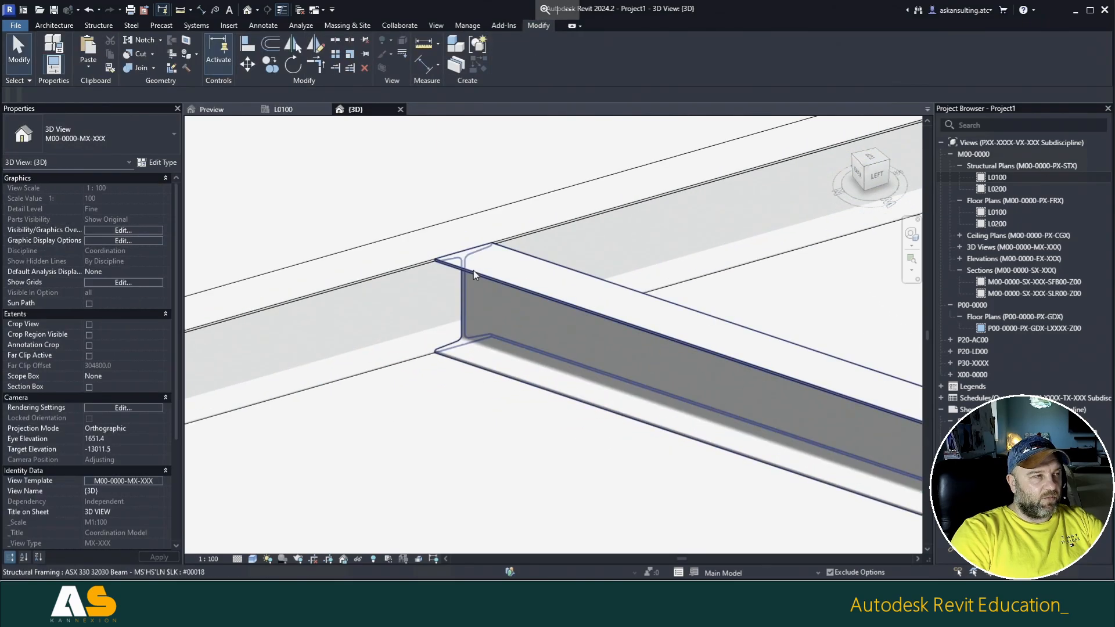
scroll(391, 233, down, 3)
shift+middle_drag(375, 181, 443, 341)
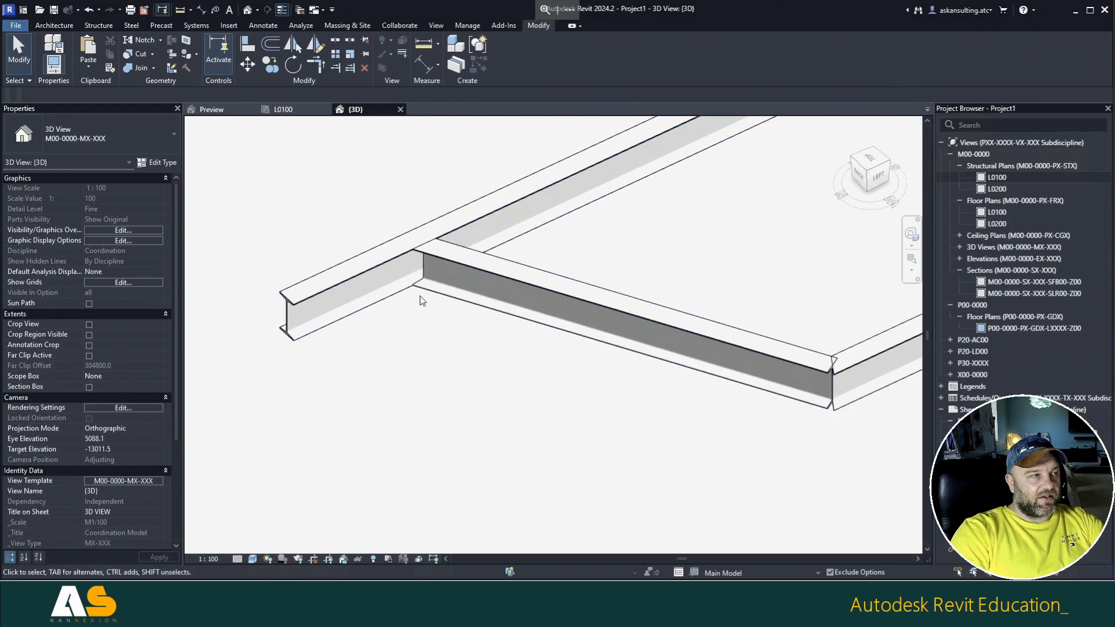
scroll(410, 243, down, 3)
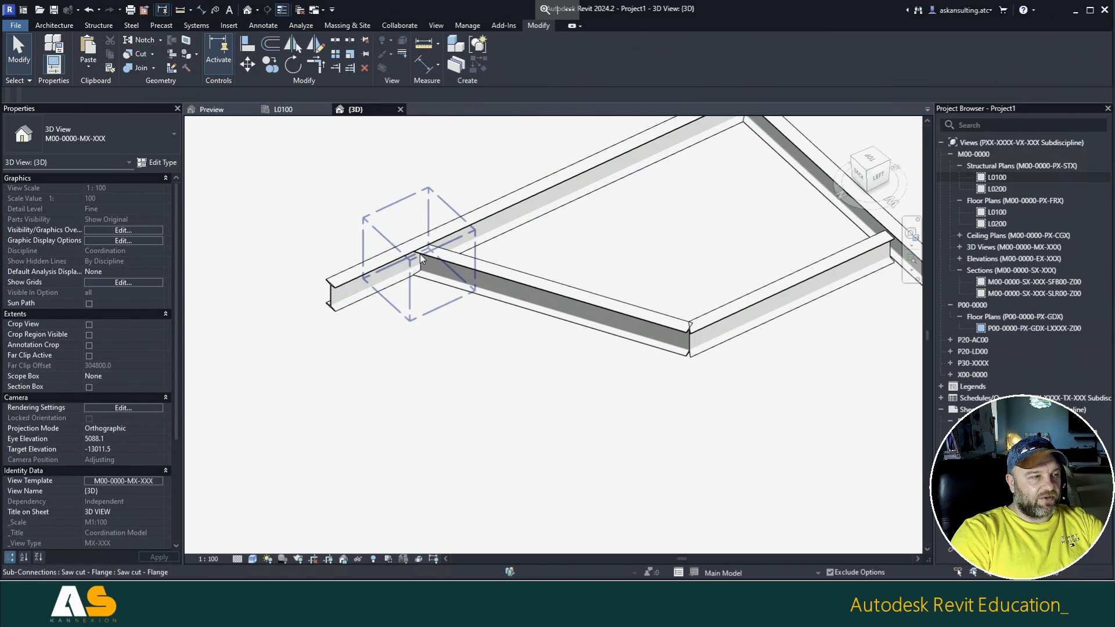
click(420, 253)
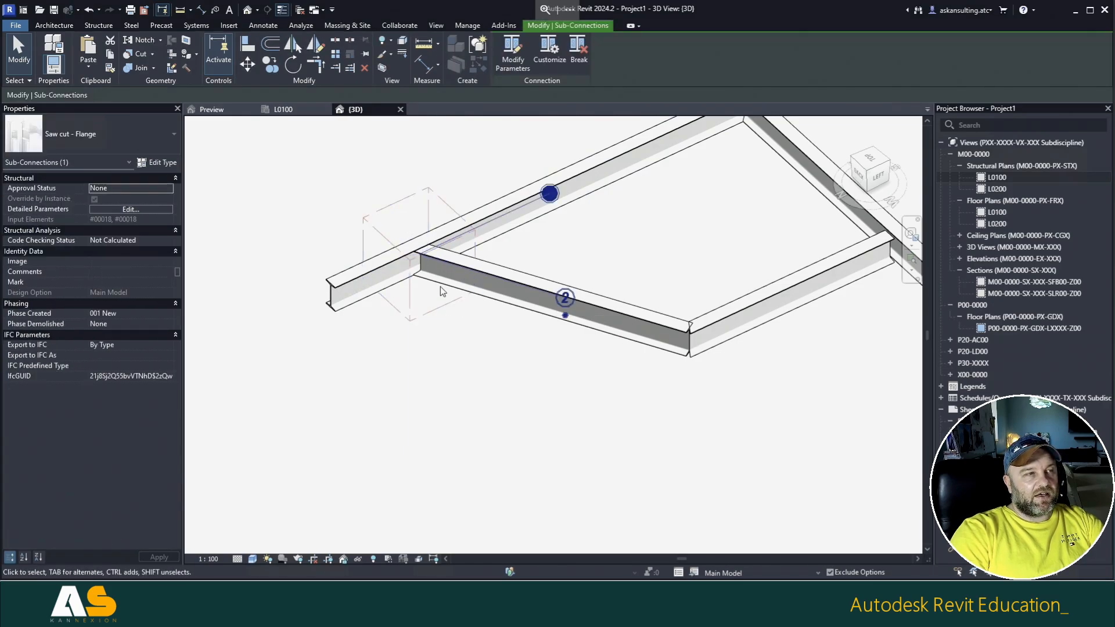
mouse_move(556, 399)
shift+middle_down()
mouse_move(582, 381)
mouse_move(552, 412)
shift+middle_up()
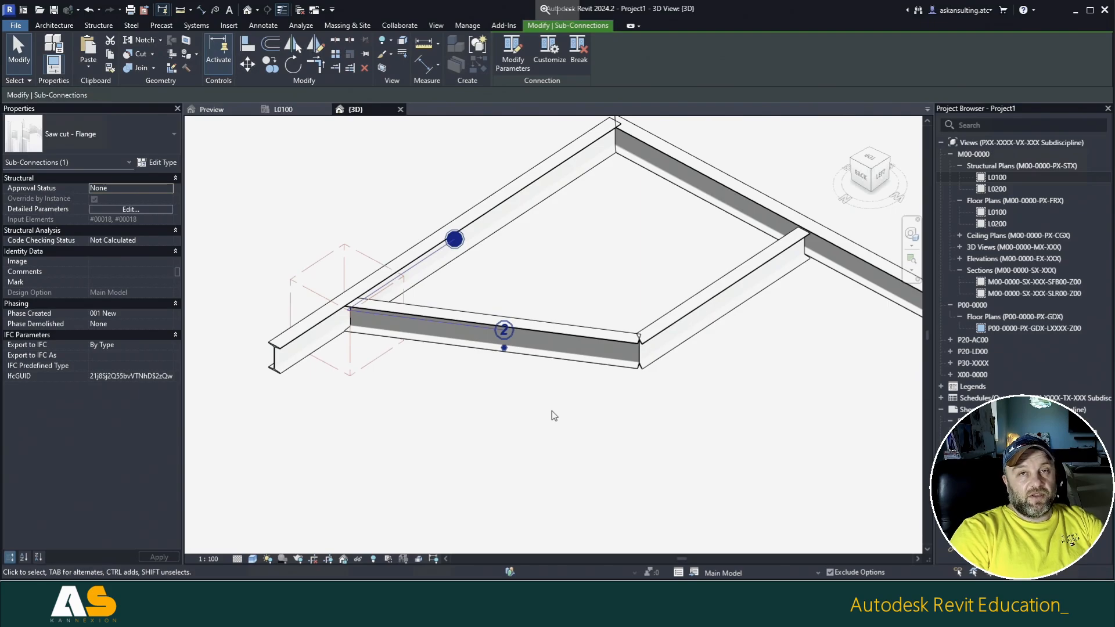
scroll(587, 249, down, 3)
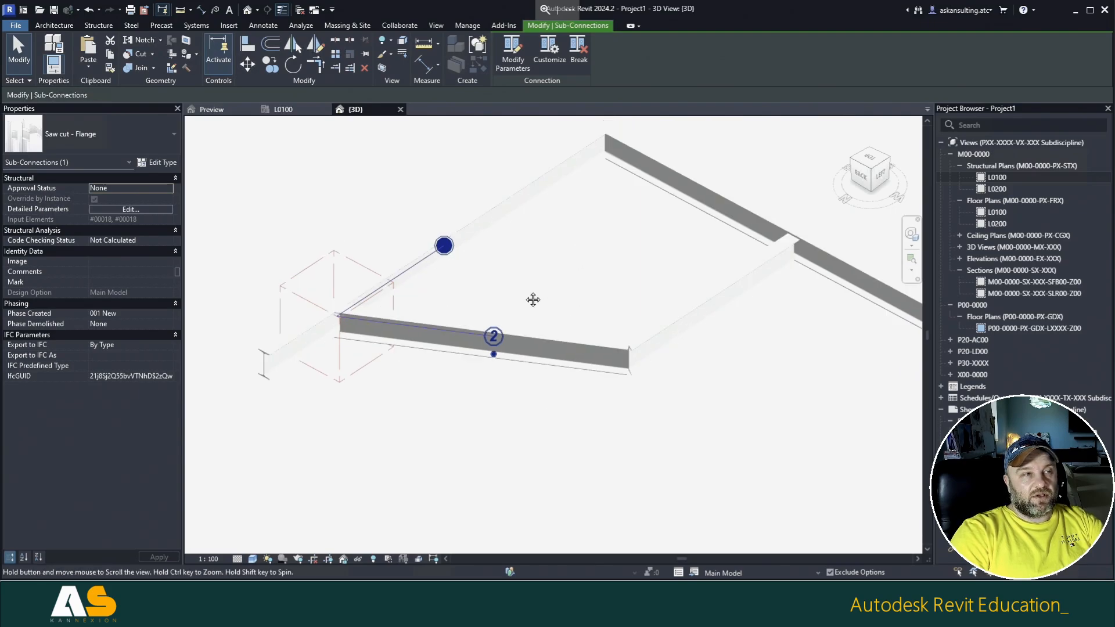
scroll(535, 292, up, 2)
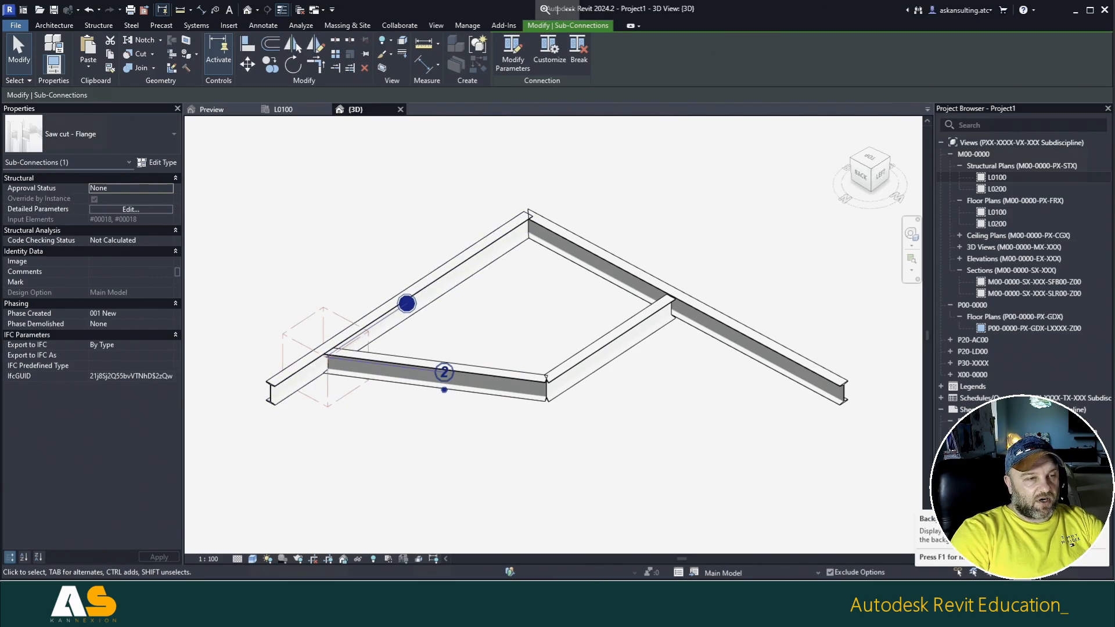
Step: Open and close the background processes list, and undo the Saw cut - Flange between the two beams
click(918, 558)
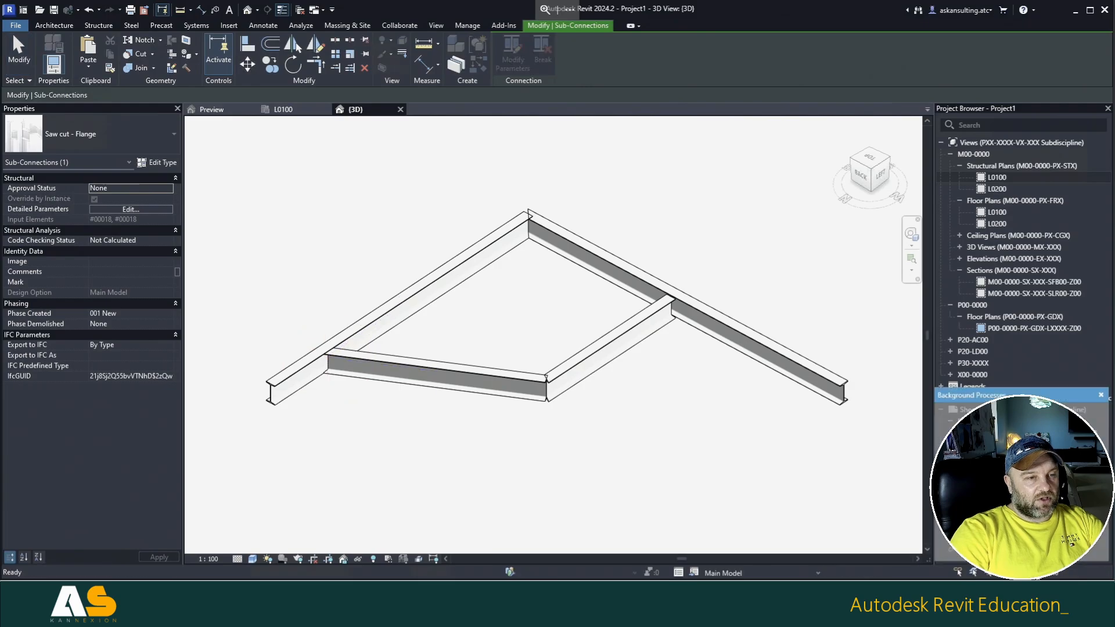
key(Escape)
click(1100, 396)
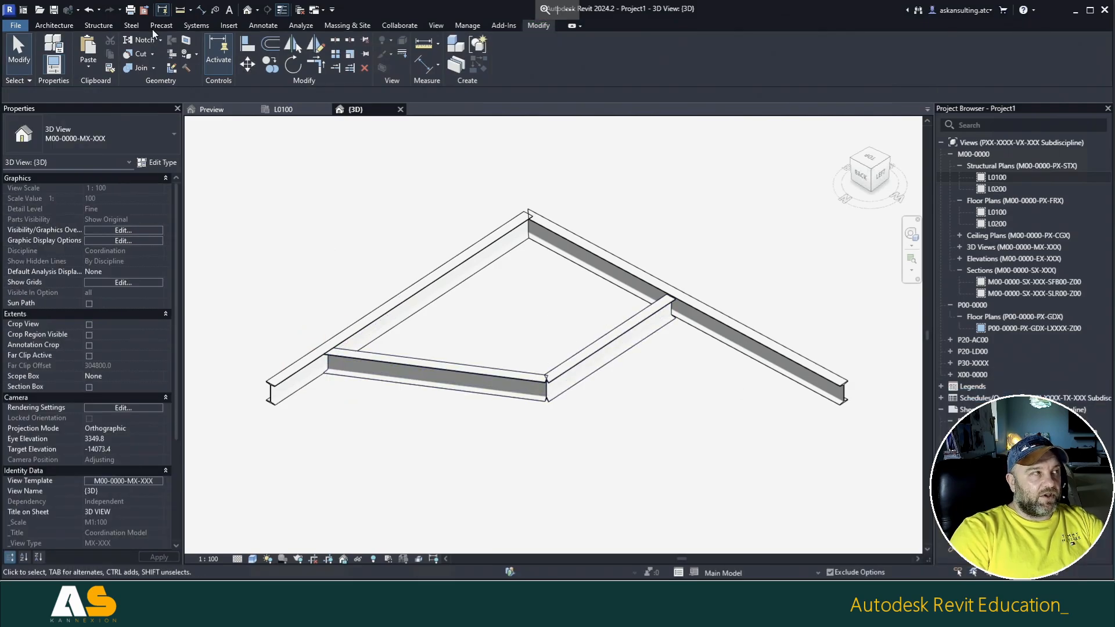
click(89, 10)
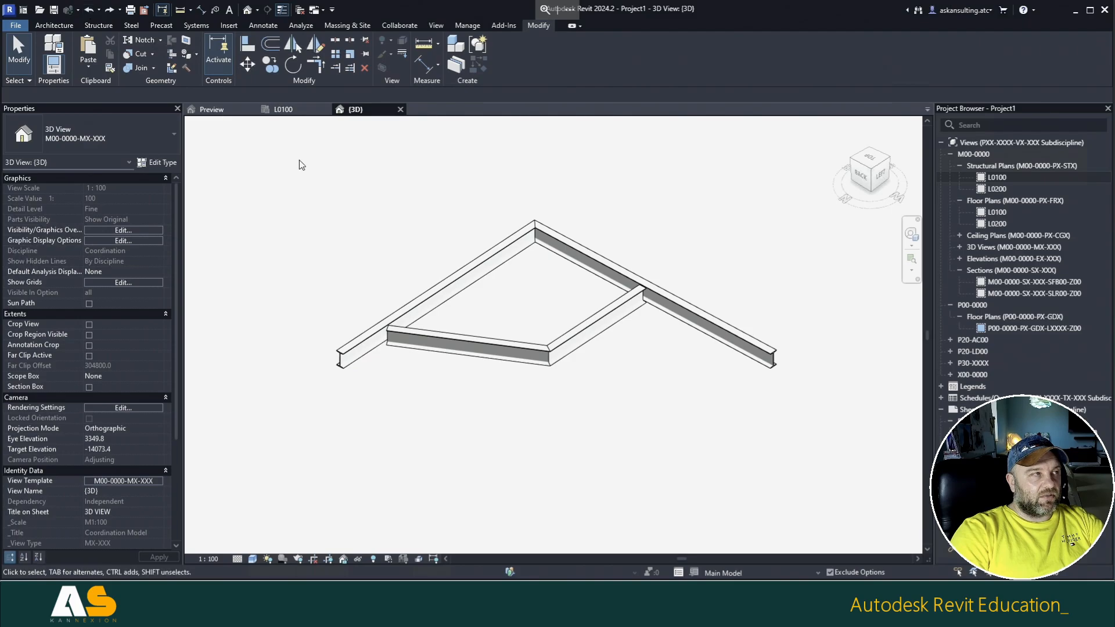
click(132, 25)
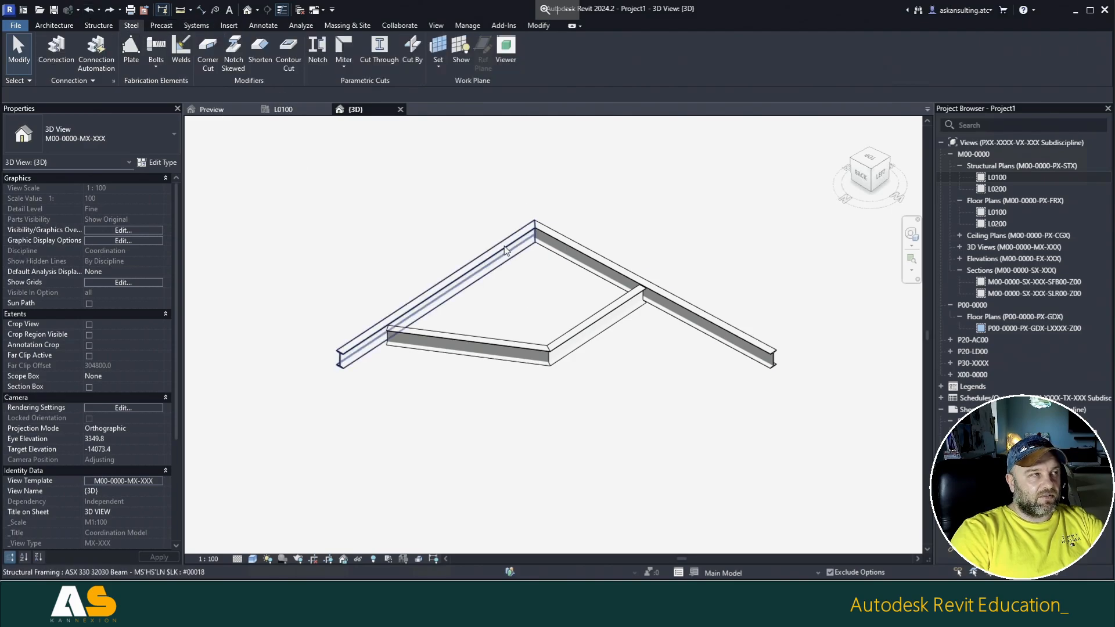
Step: Apply a Saw cut - Flange between the left-hand long beam and the short angled beam that meets its side
scroll(506, 251, up, 1)
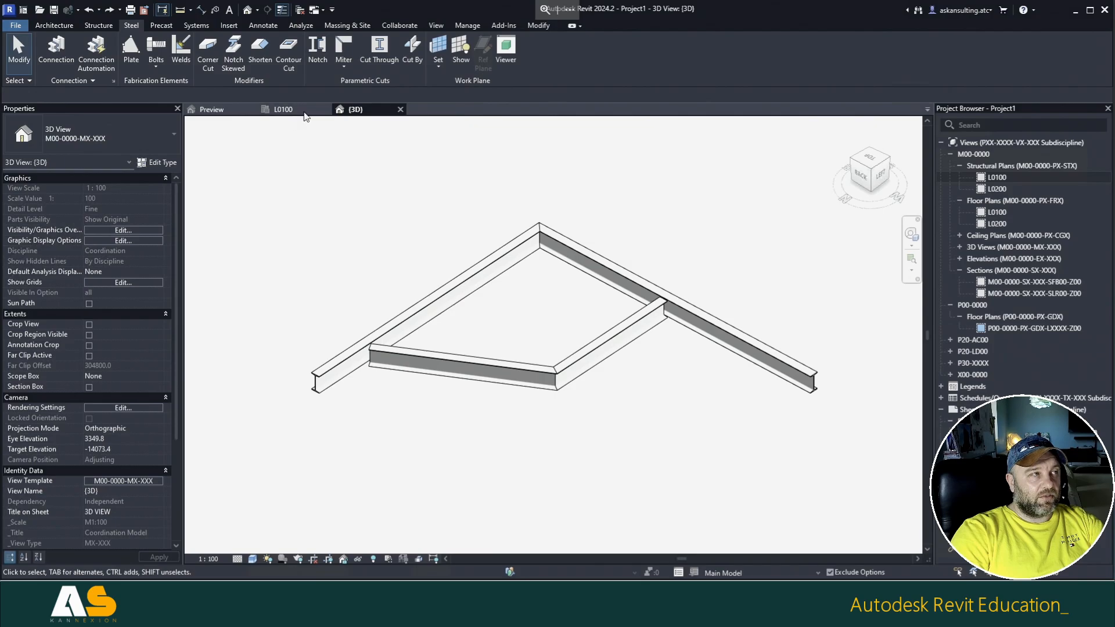
click(345, 65)
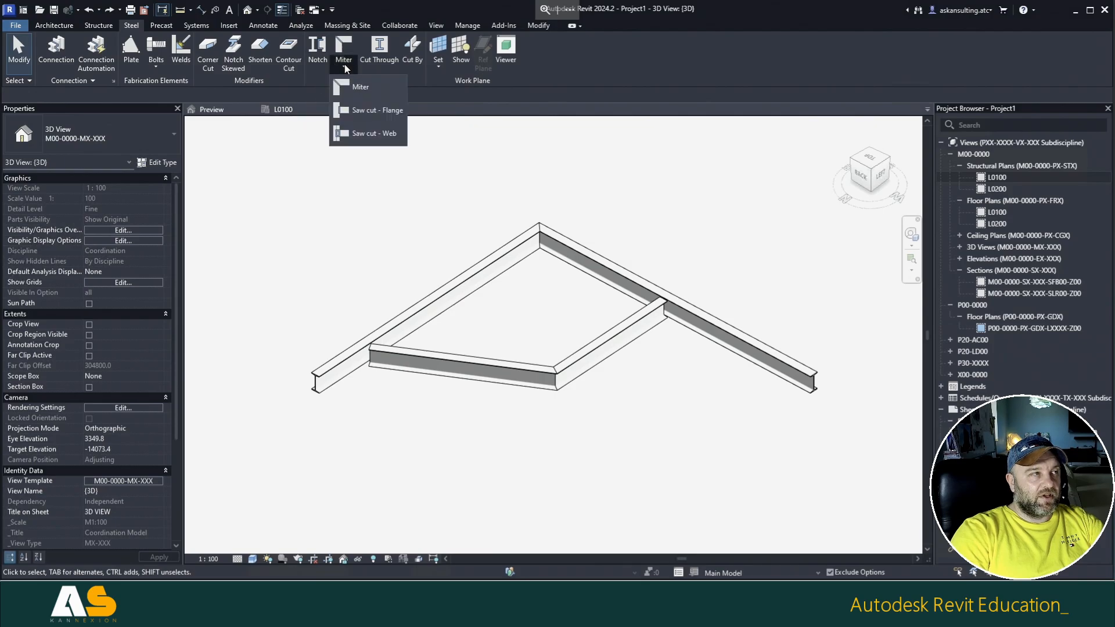
click(364, 111)
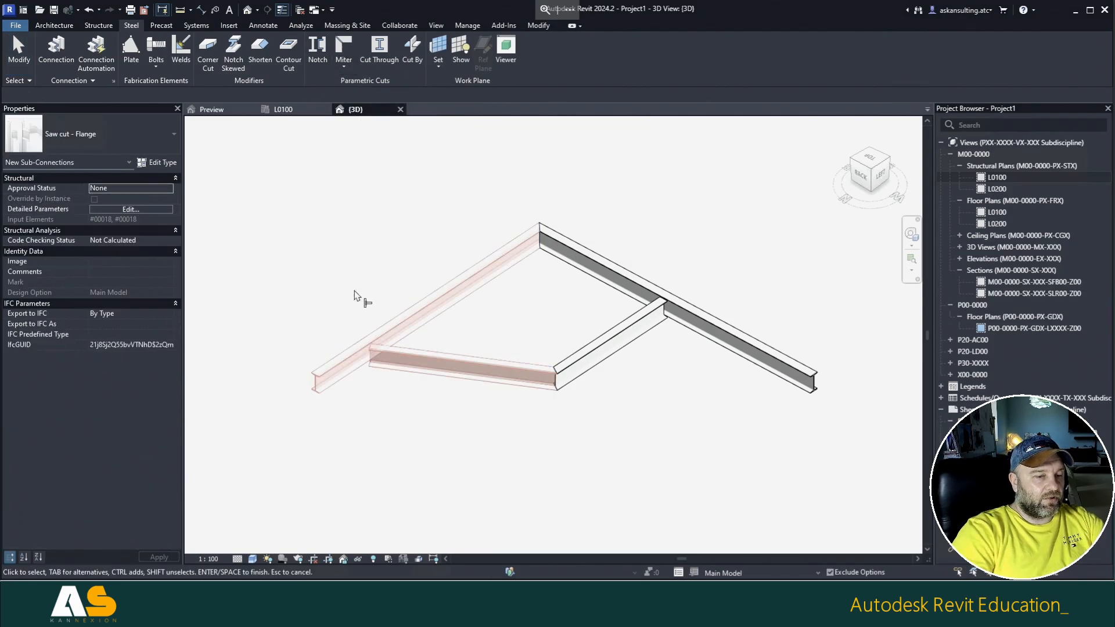
key(Return)
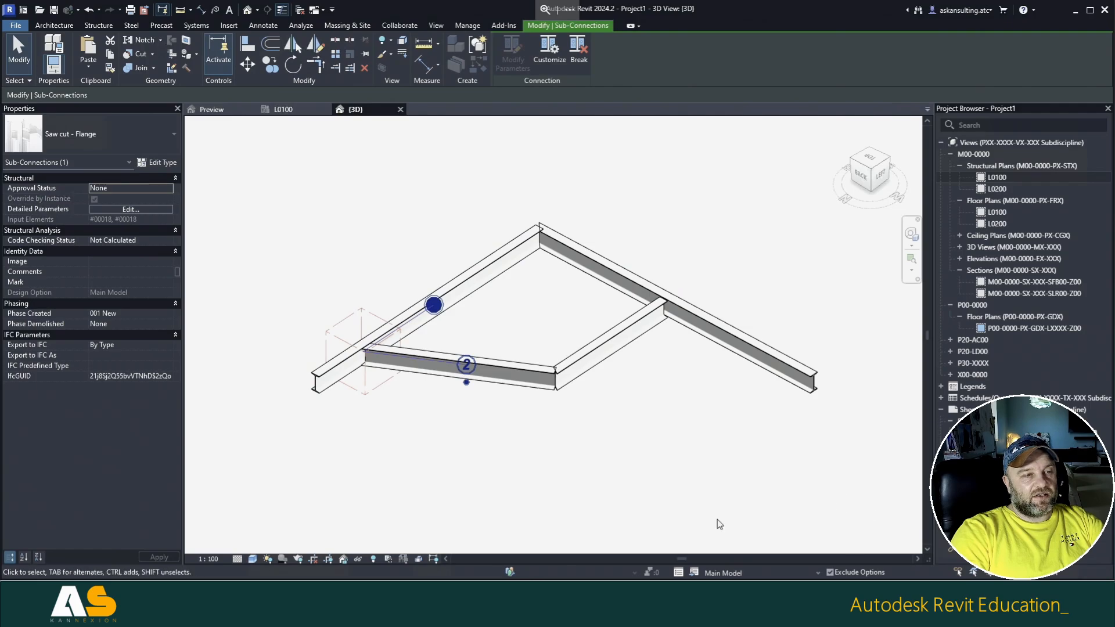
click(702, 449)
Step: Apply a Miter cut between the two long beams where their ends overlap at the frame's apex
scroll(651, 308, up, 1)
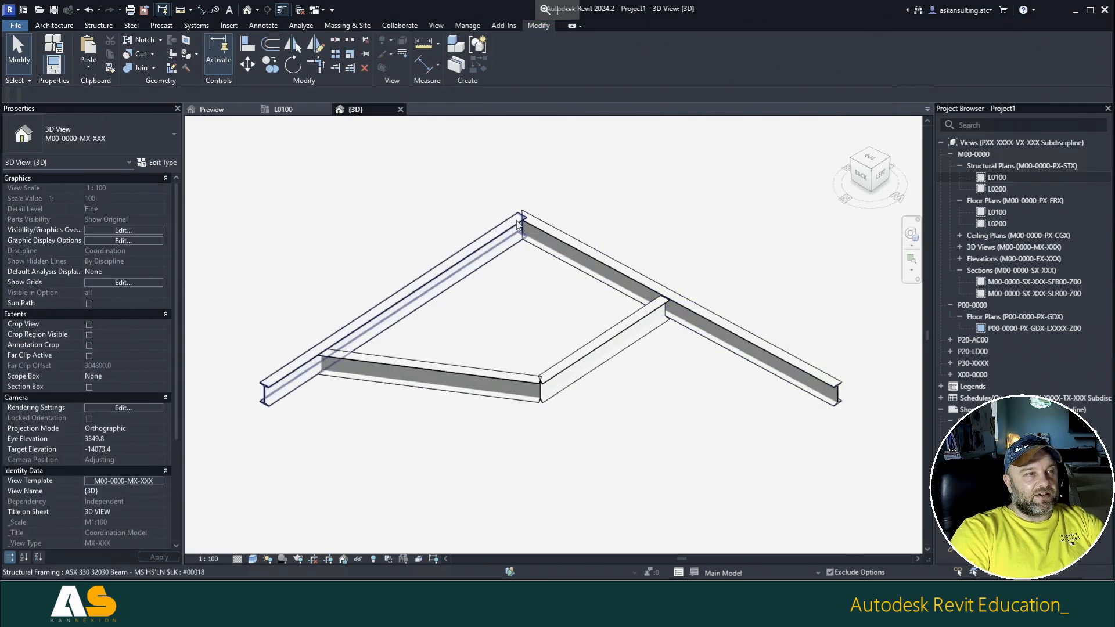
middle_drag(523, 267, 543, 319)
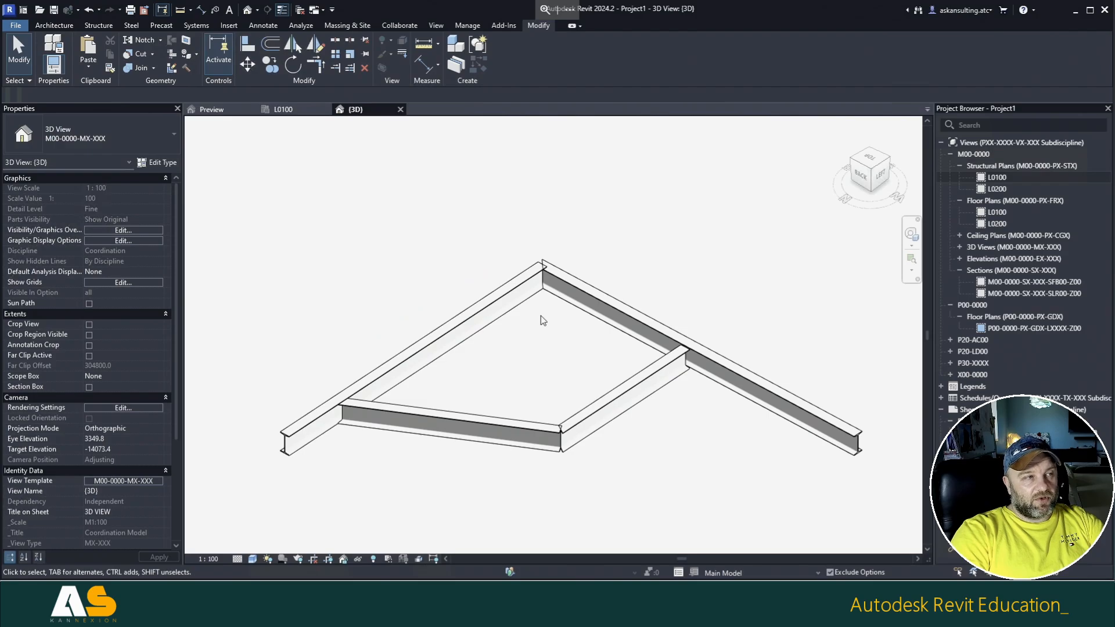
scroll(545, 279, up, 3)
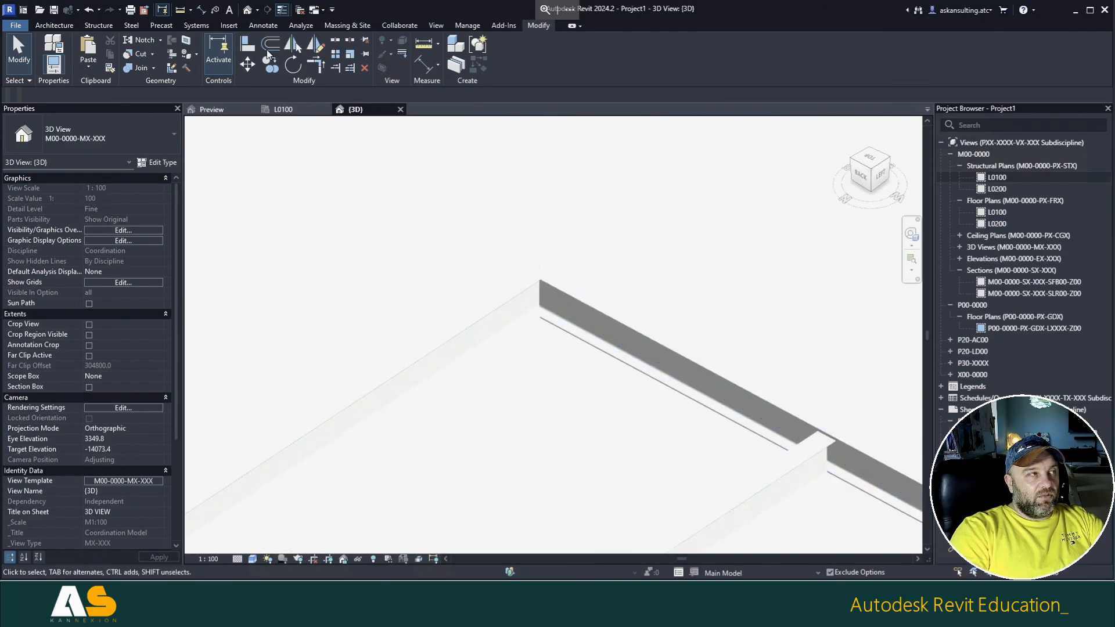
click(132, 25)
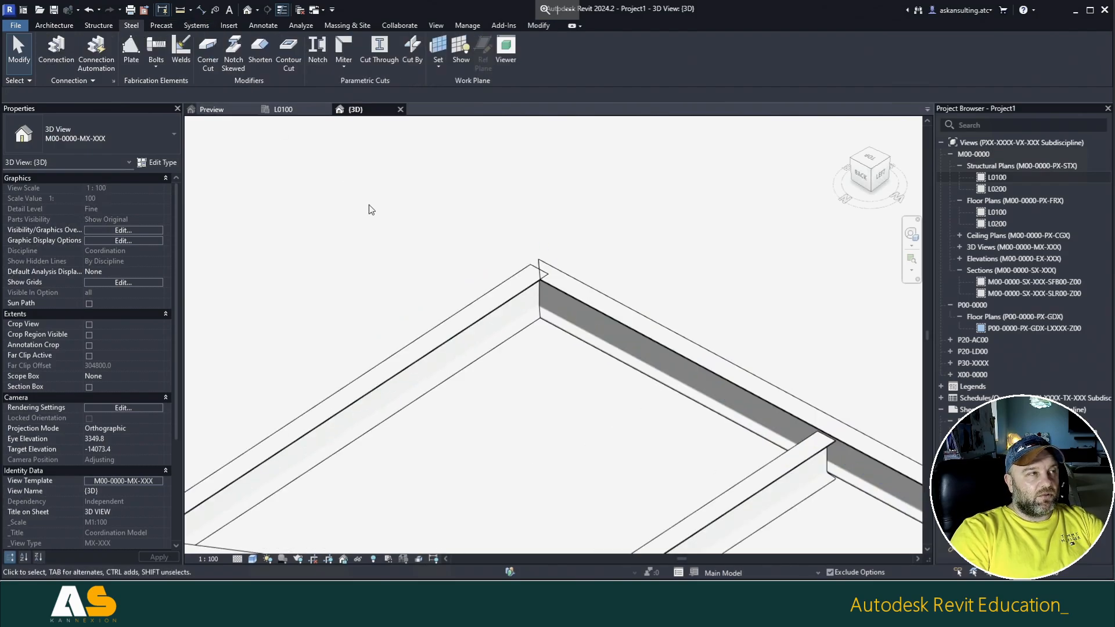
middle_drag(368, 206, 326, 174)
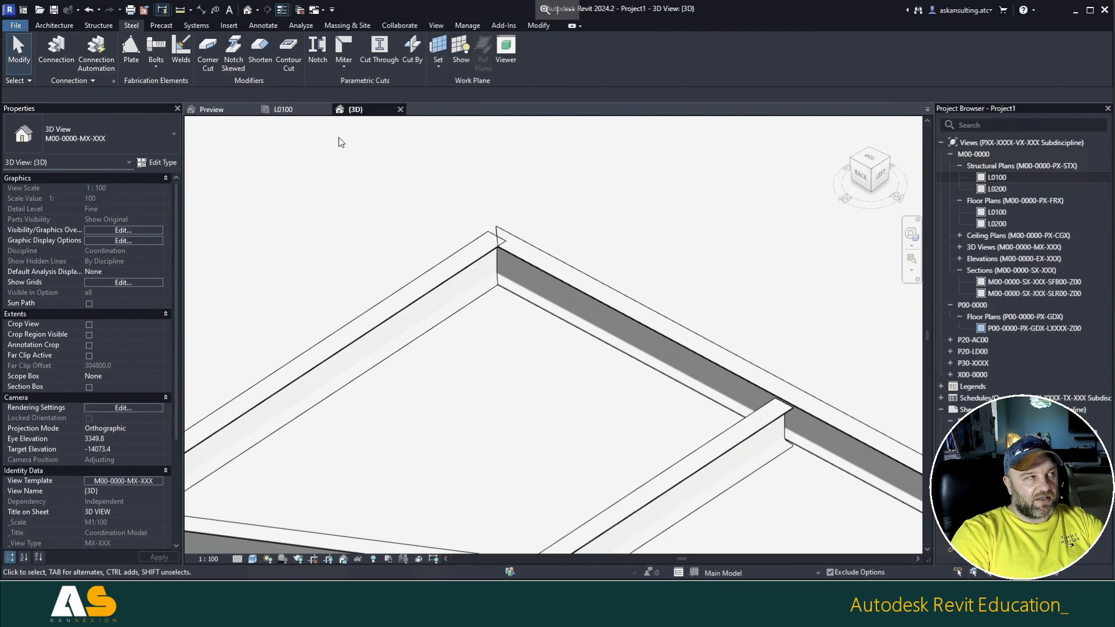
click(344, 66)
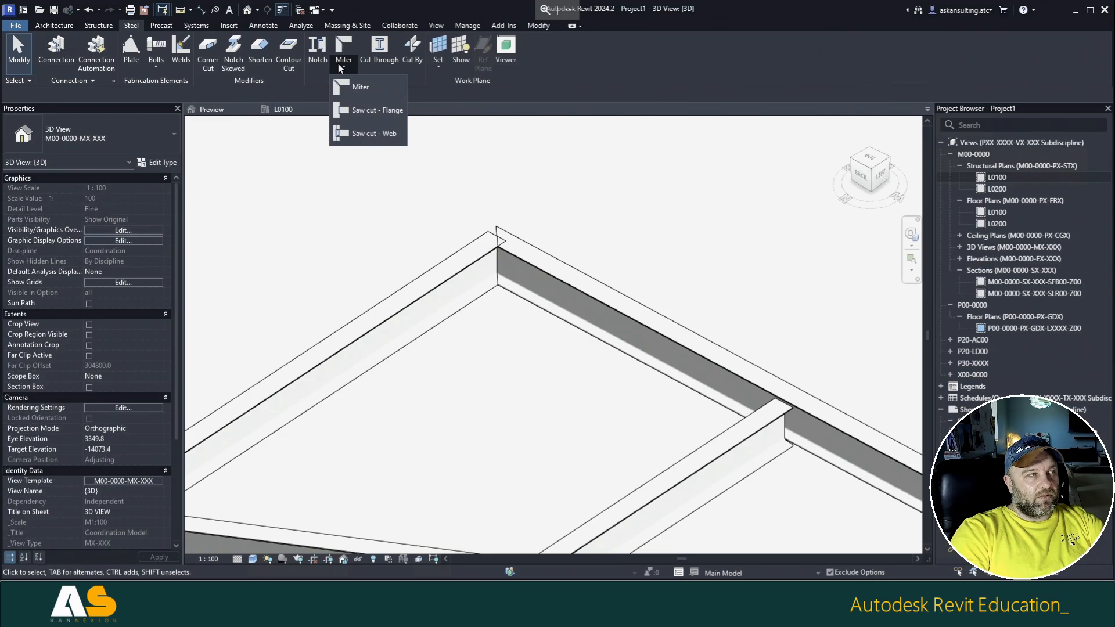
click(359, 87)
drag(577, 308, 453, 170)
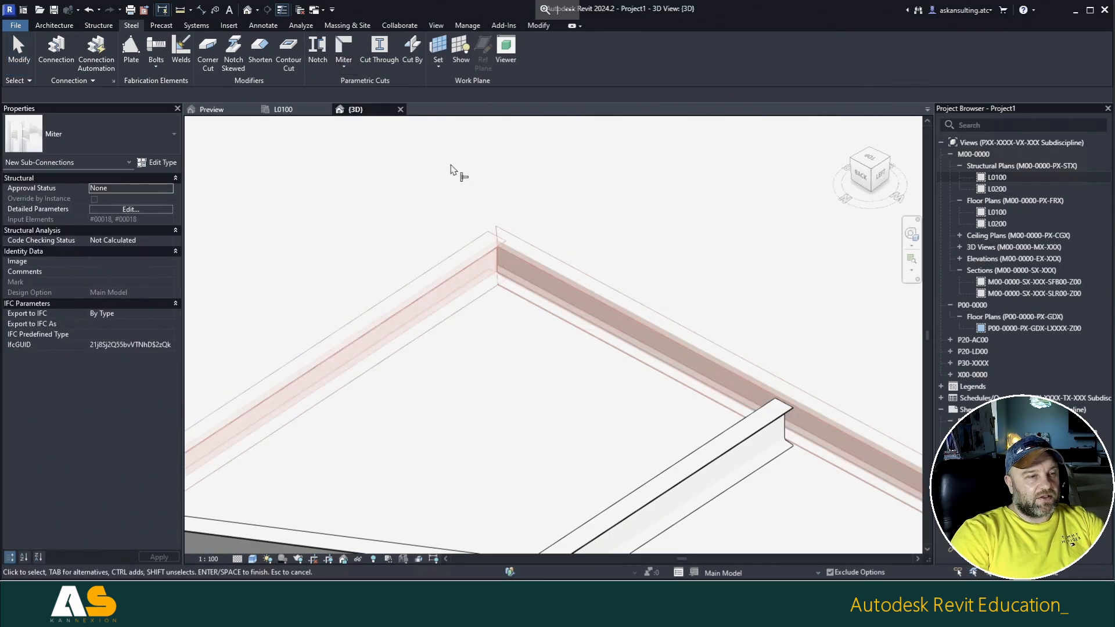
key(Return)
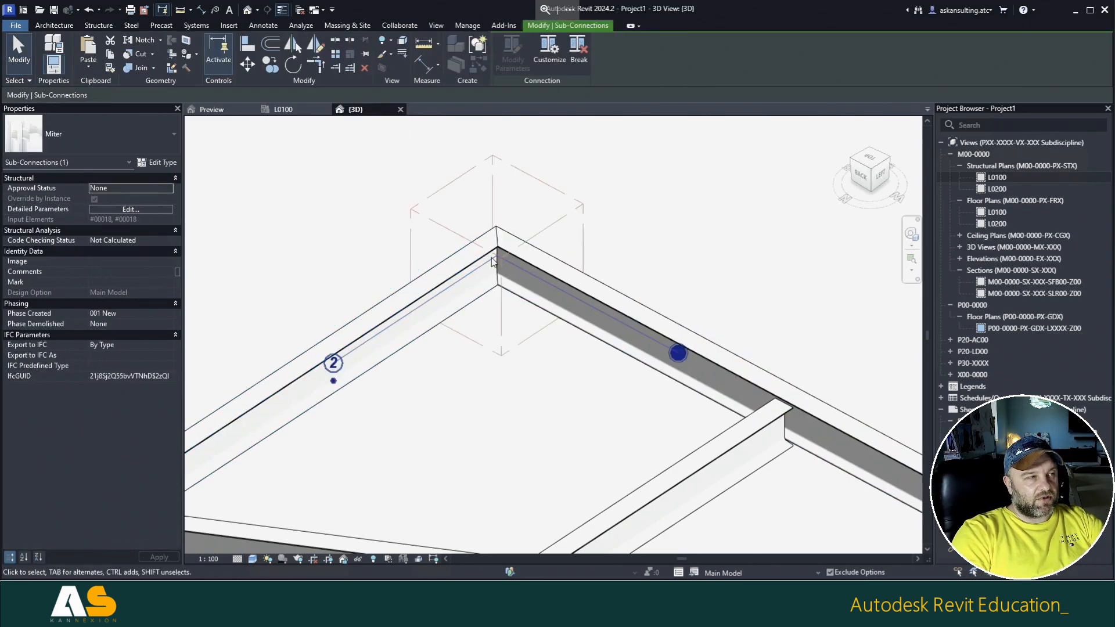
key(Escape)
Step: Set the gap of the apex miter to 10 and check the cut from several angles
shift+middle_drag(526, 411, 598, 311)
click(604, 307)
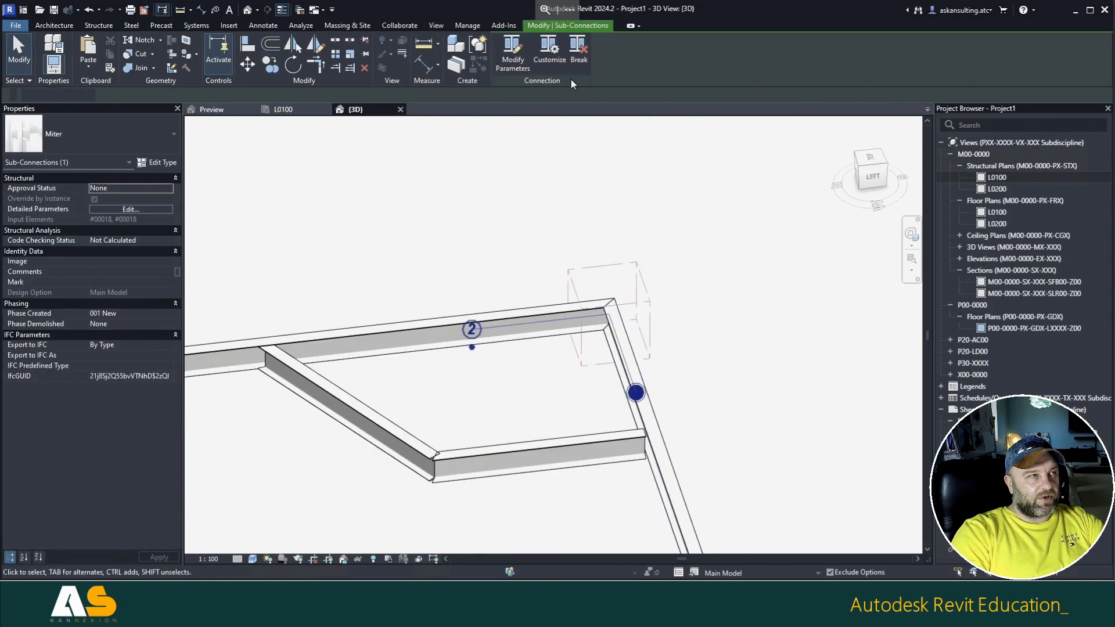
mouse_move(502, 213)
shift+middle_down()
mouse_move(530, 232)
mouse_move(519, 205)
shift+middle_up()
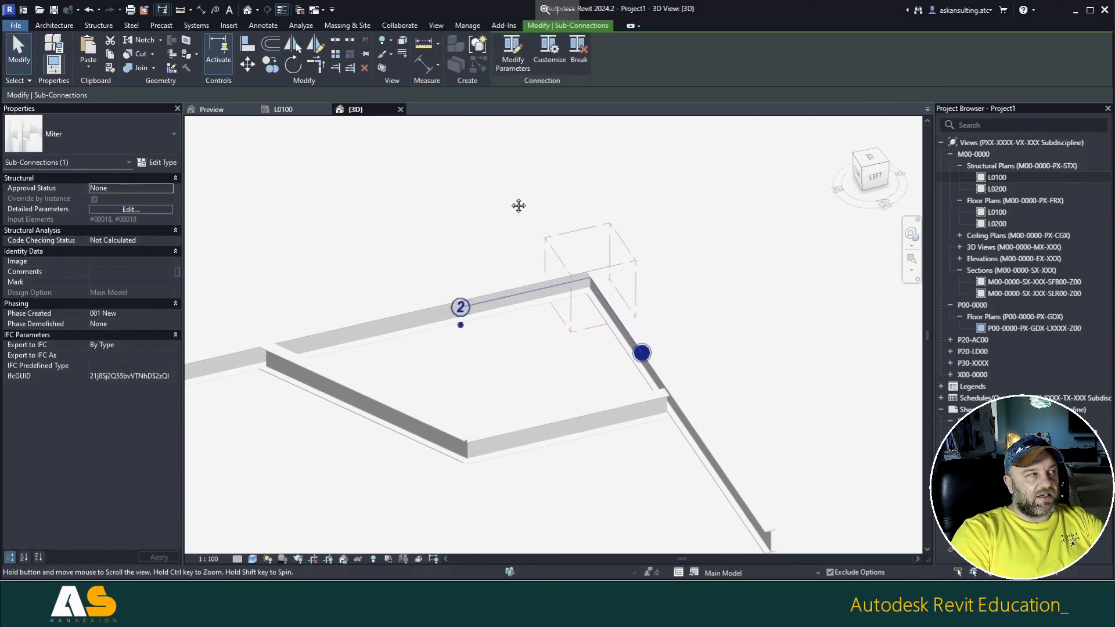
click(513, 64)
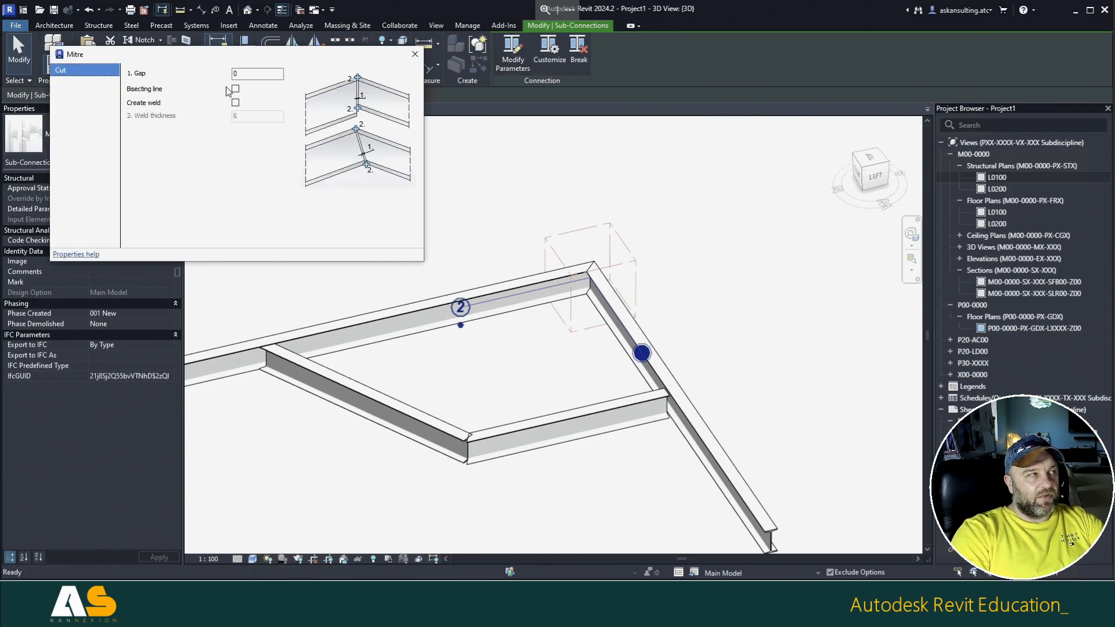
click(231, 73)
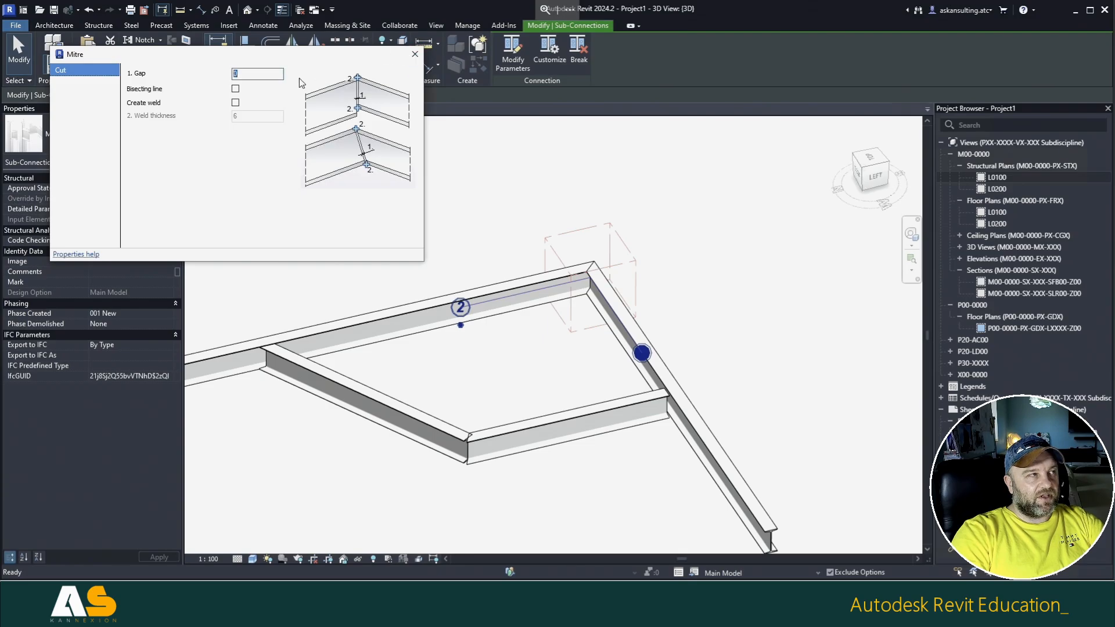
text(10)
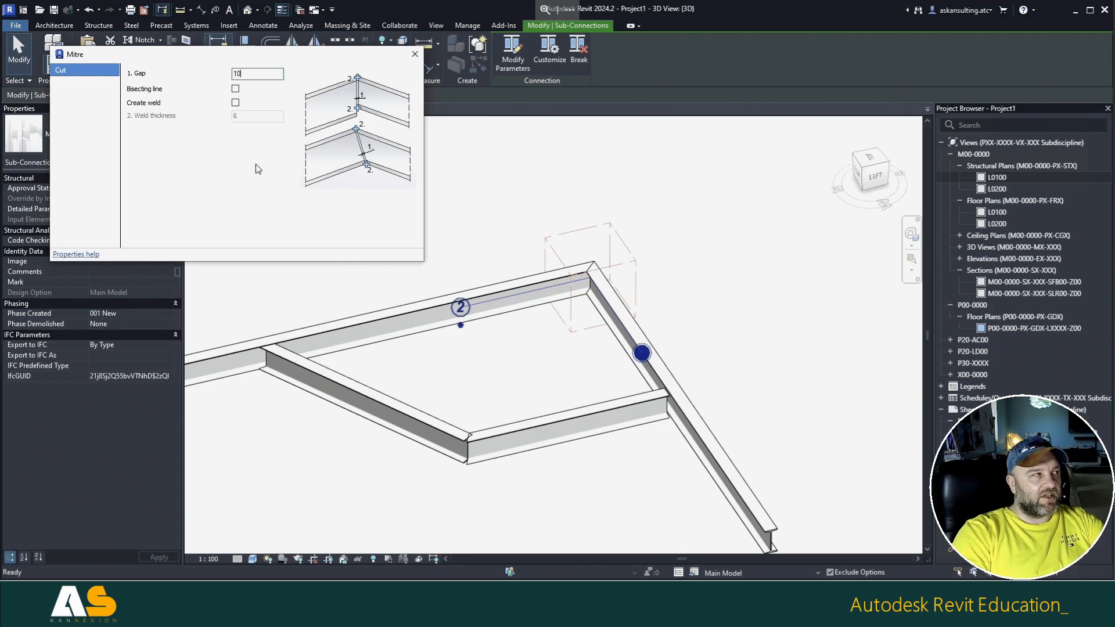
click(415, 55)
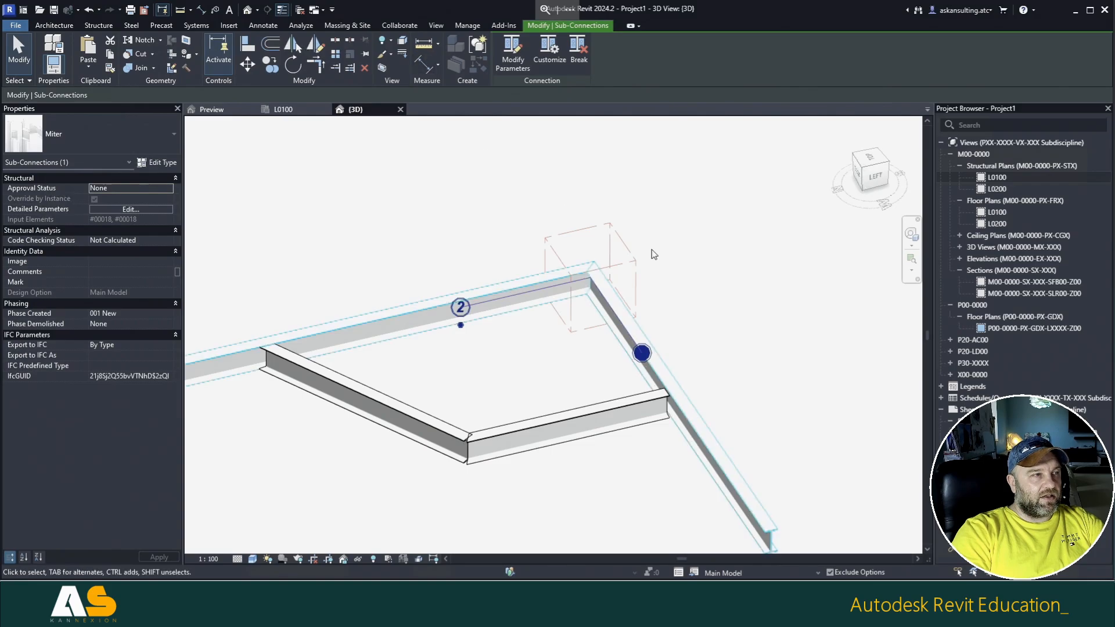
scroll(593, 277, up, 3)
middle_drag(618, 398, 777, 410)
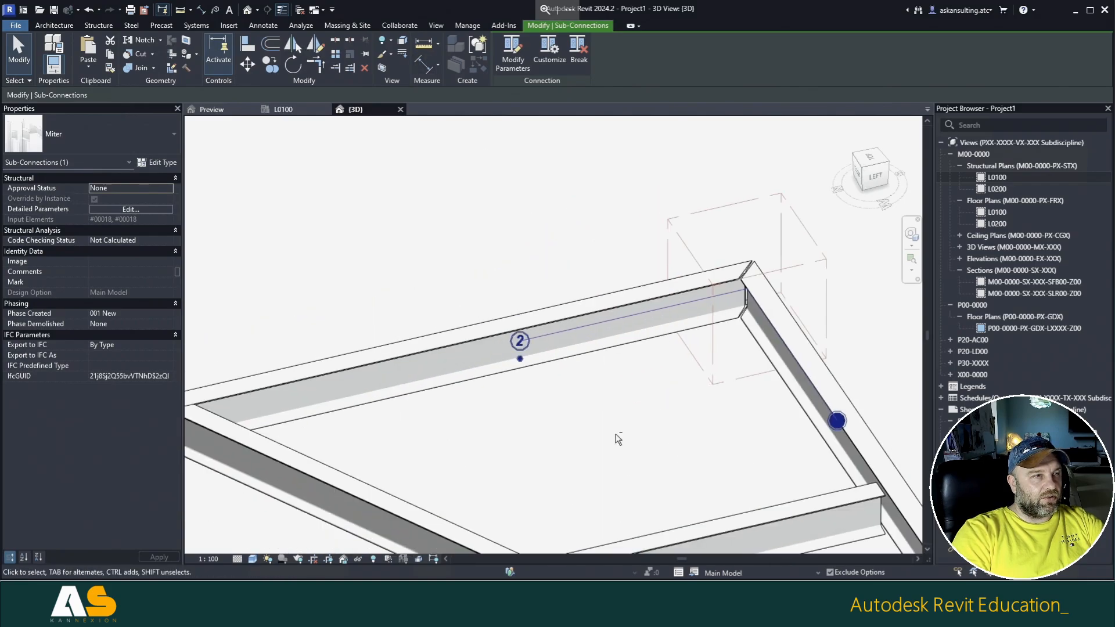
shift+middle_drag(618, 440, 730, 488)
scroll(685, 410, down, 5)
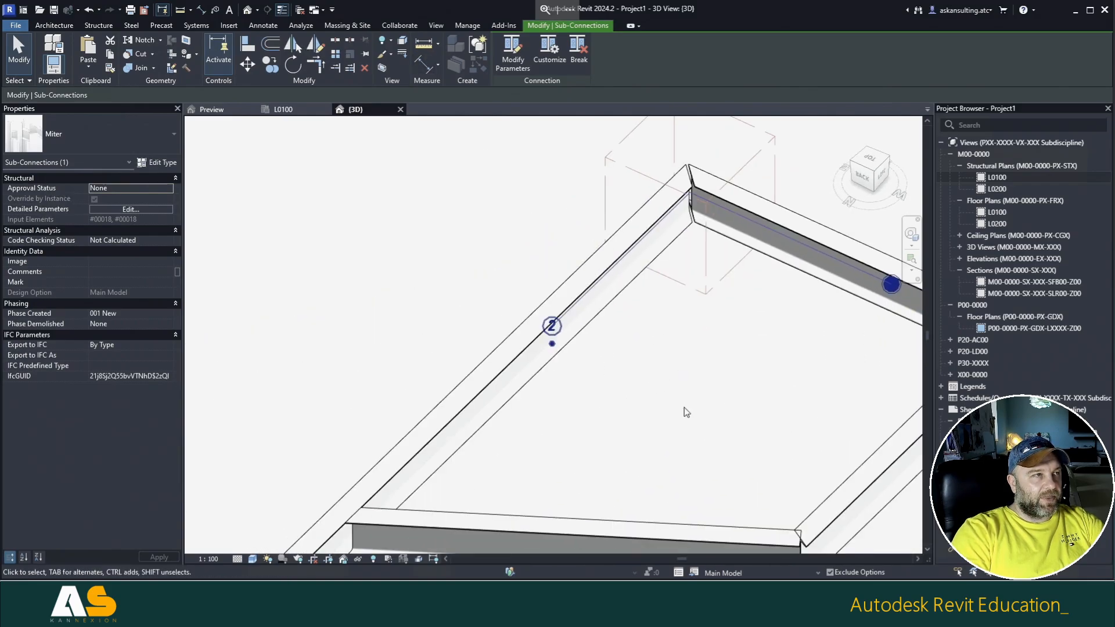
shift+middle_drag(687, 413, 671, 356)
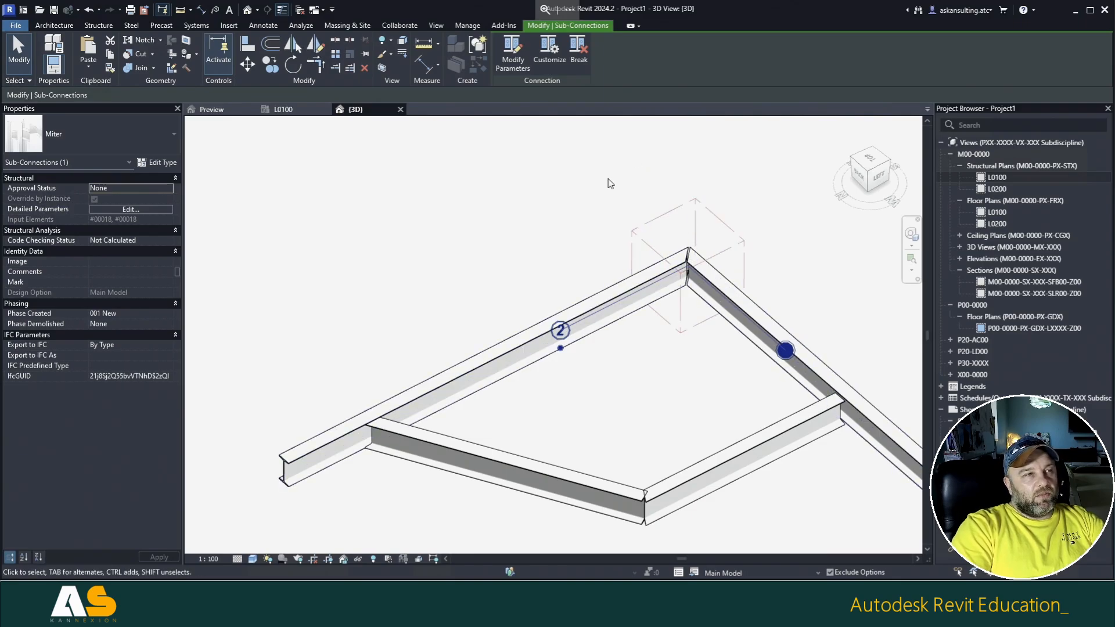
Step: Create a custom connection named "Cut t010" from the apex miter
middle_drag(607, 181, 560, 175)
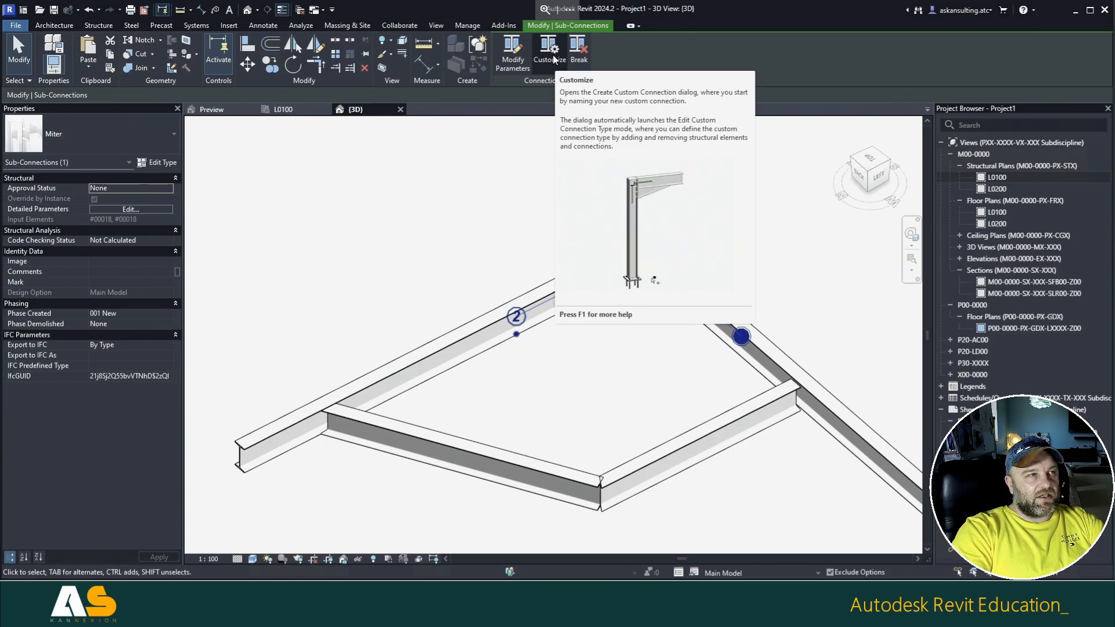
click(550, 55)
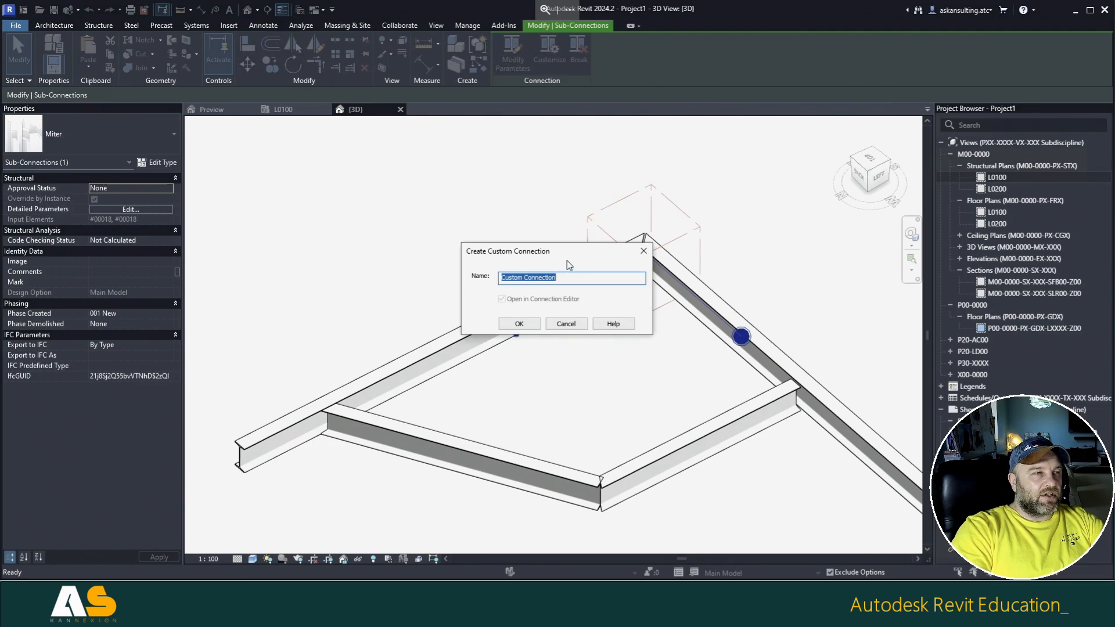
drag(567, 260, 446, 228)
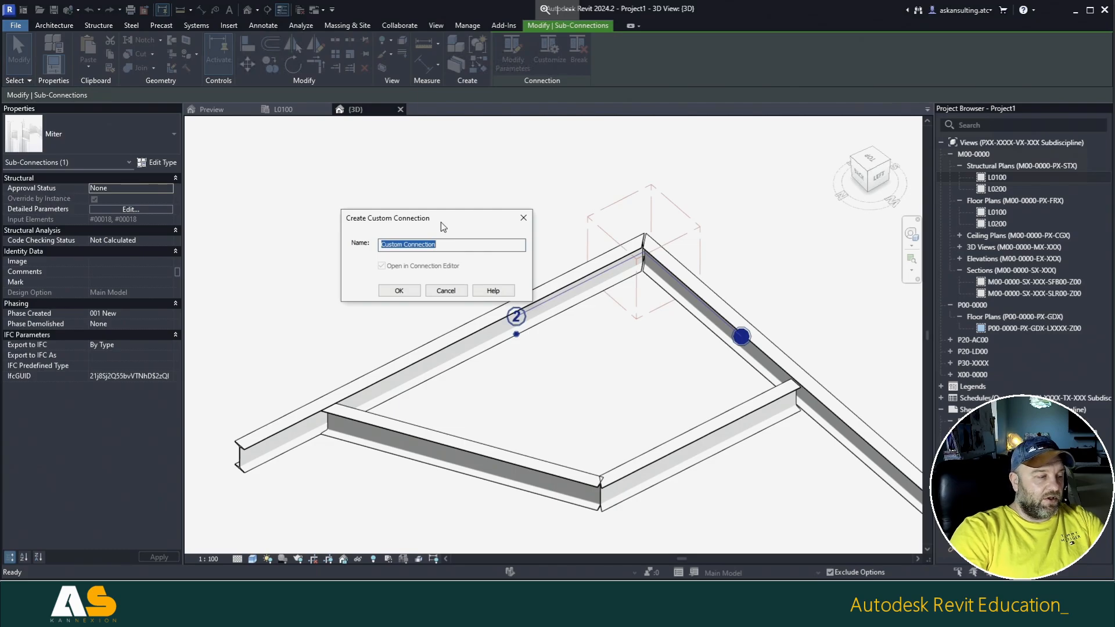
text(Cut)
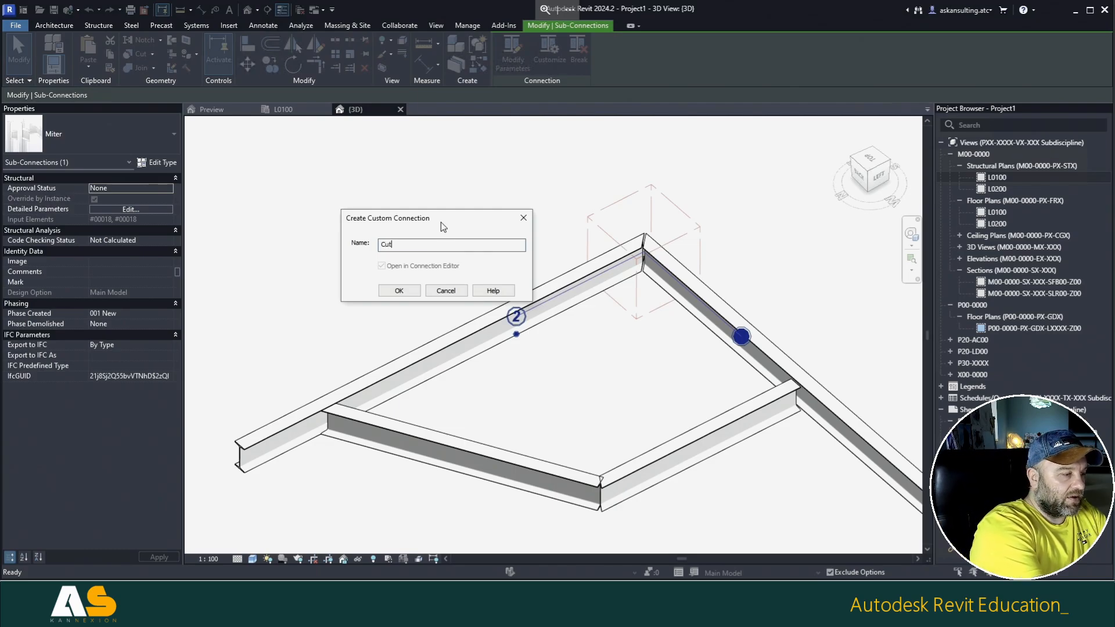
text( T0)
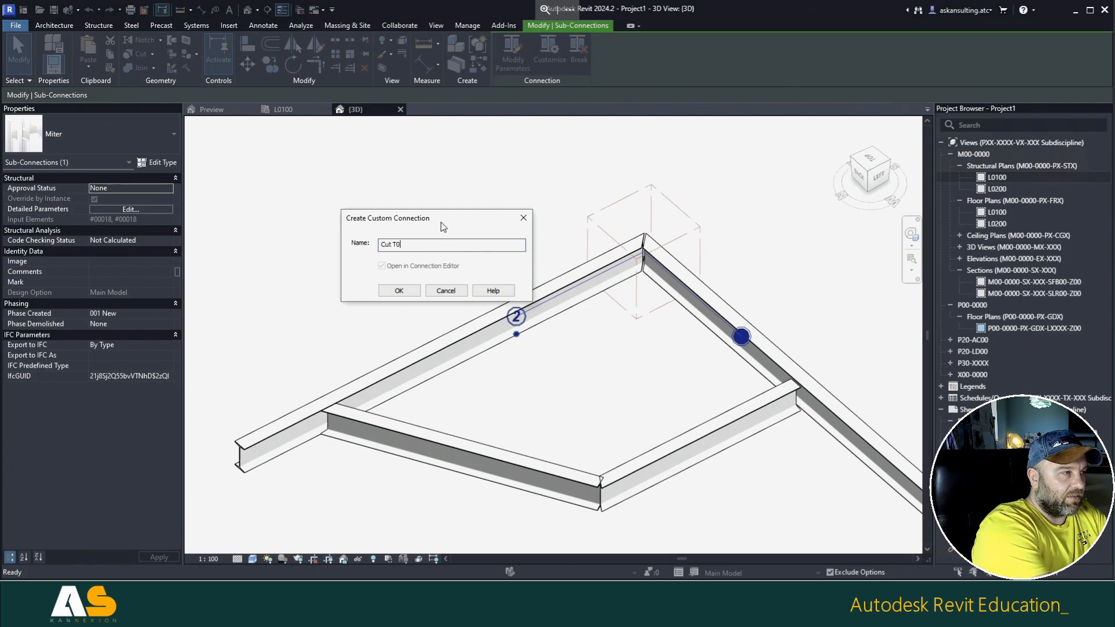
key(BackSpace)
key(BackSpace)
text(t010)
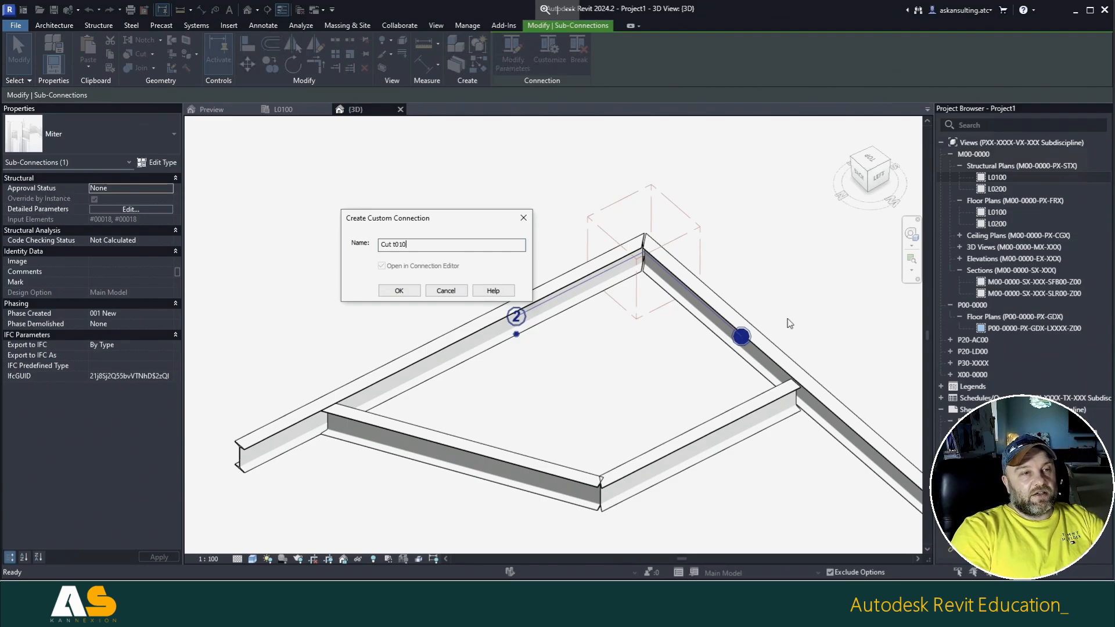
click(397, 291)
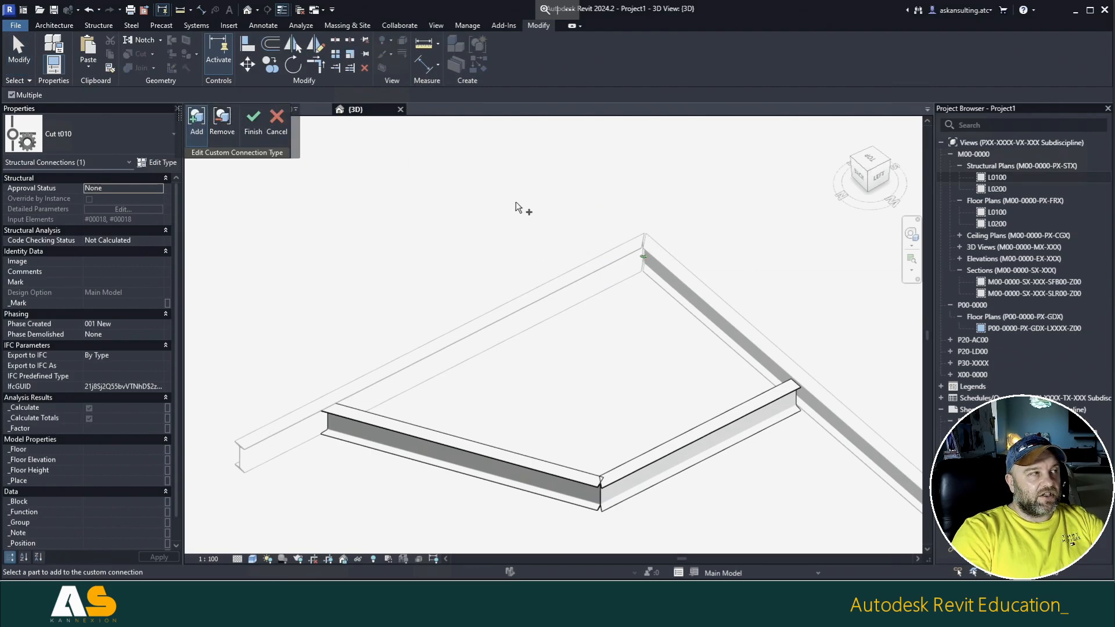
Step: Check the apex cut up close and finish editing the Cut t010 custom connection type without adding parts
scroll(649, 246, up, 5)
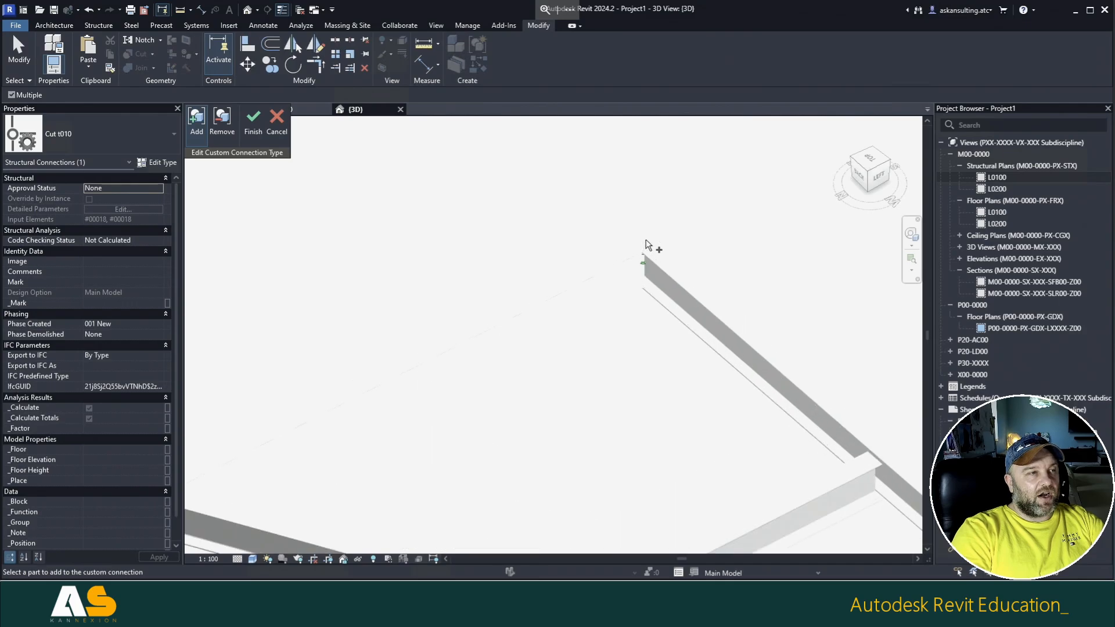
scroll(648, 241, up, 4)
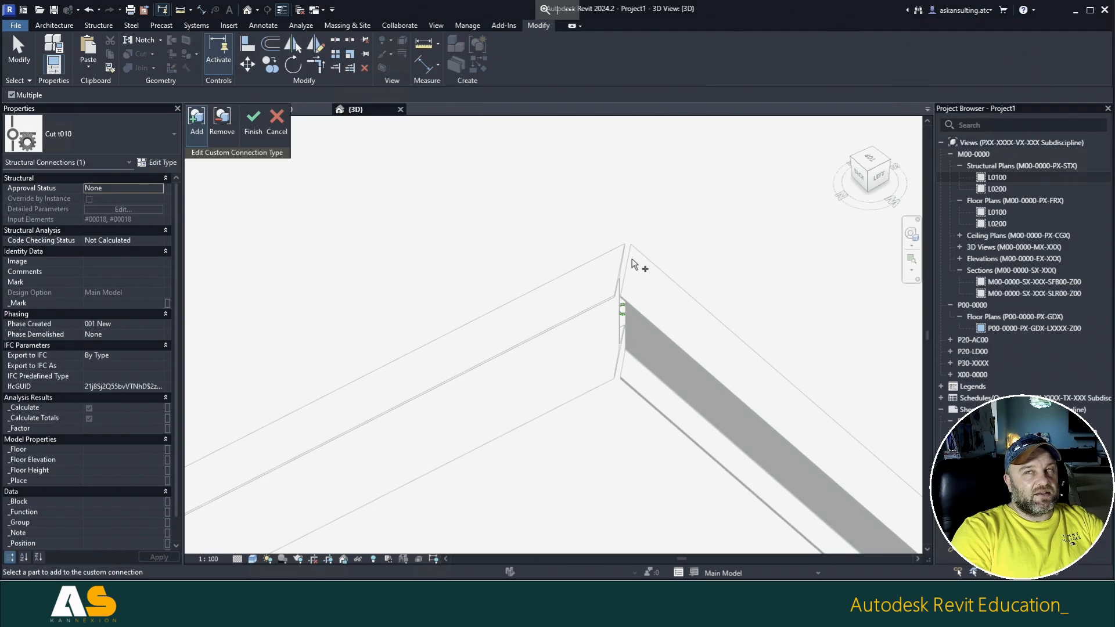
scroll(595, 241, down, 5)
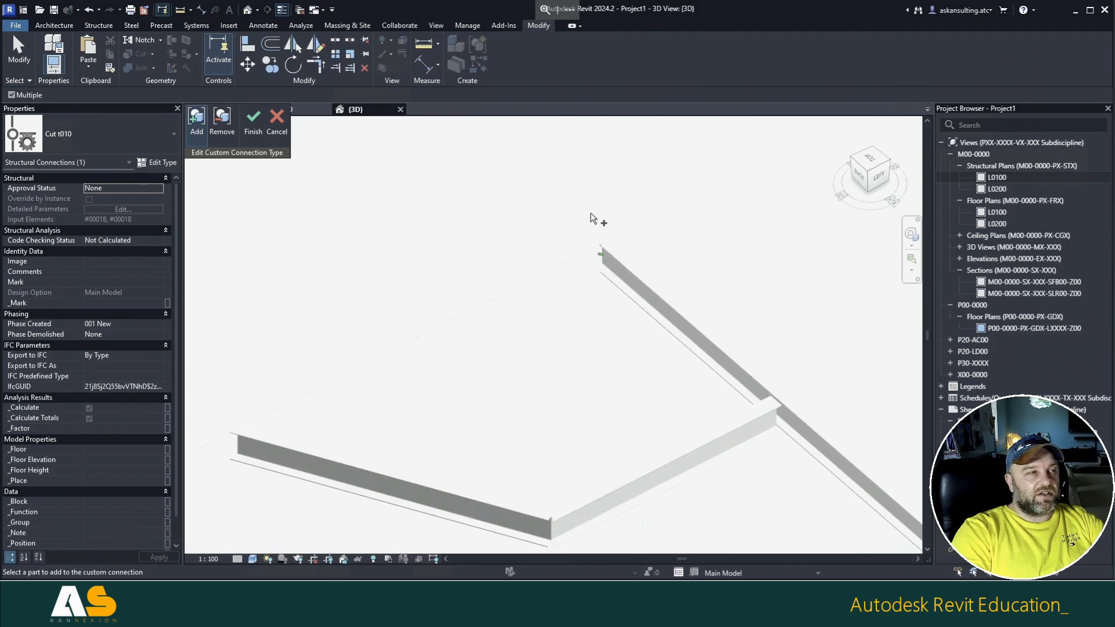
click(254, 125)
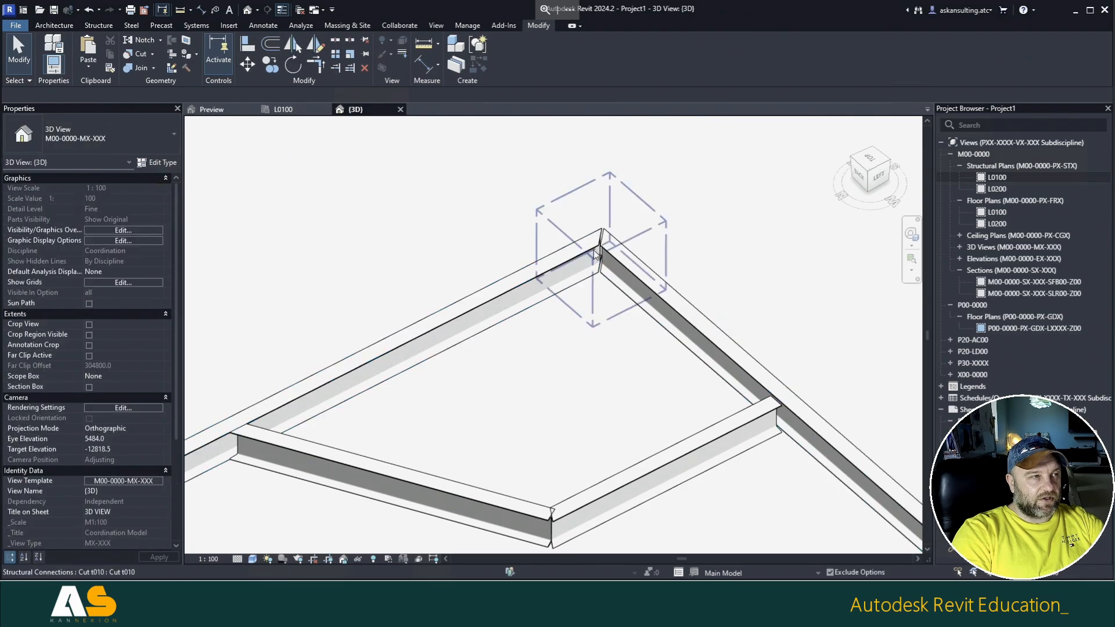
Step: Locate the Cut t010 family and its type under Structural Connections in the project's families and check which commands they offer
click(581, 196)
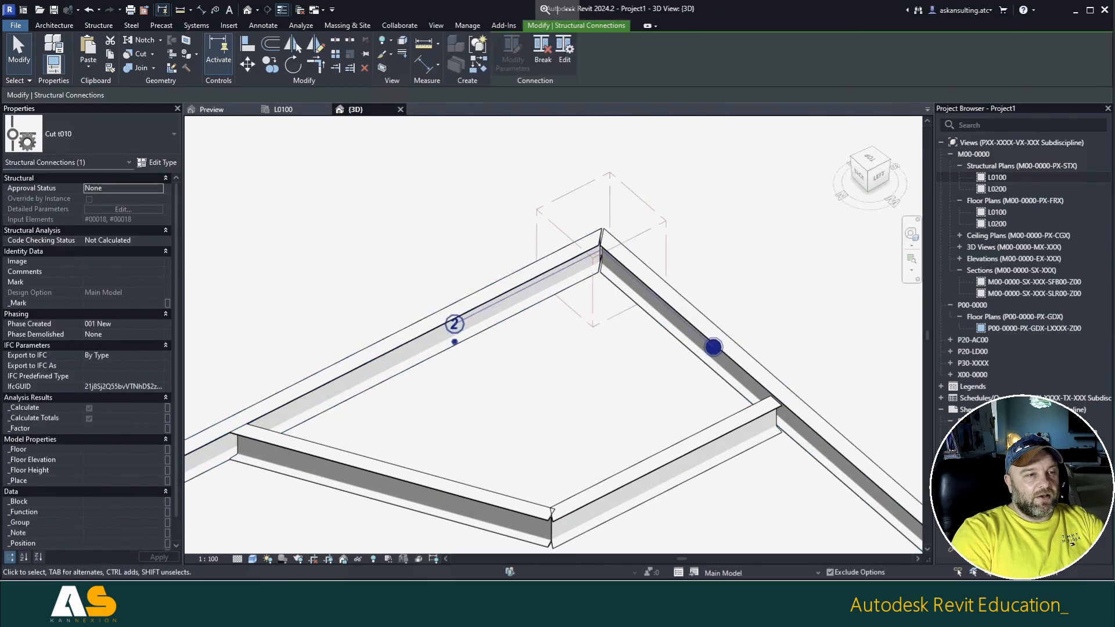
click(987, 459)
scroll(988, 459, down, 5)
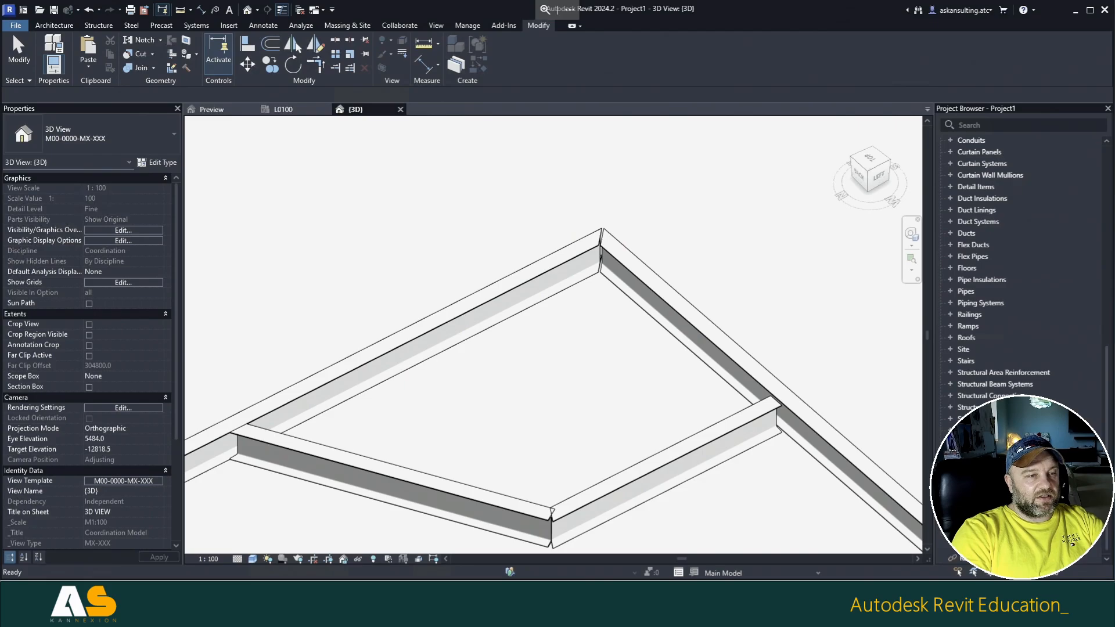
click(951, 396)
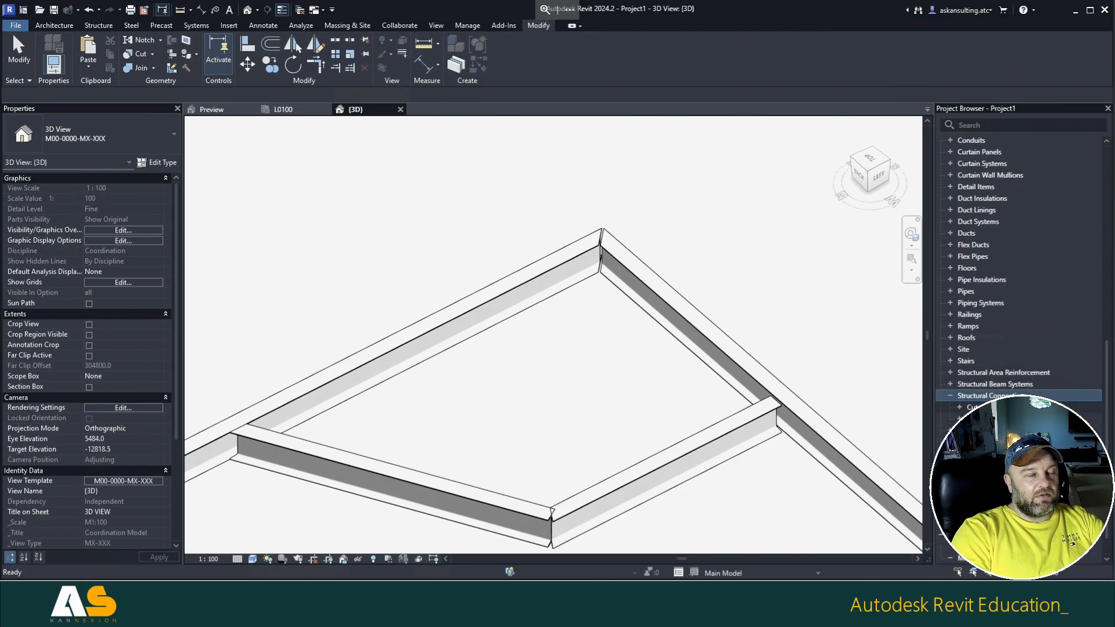
click(979, 408)
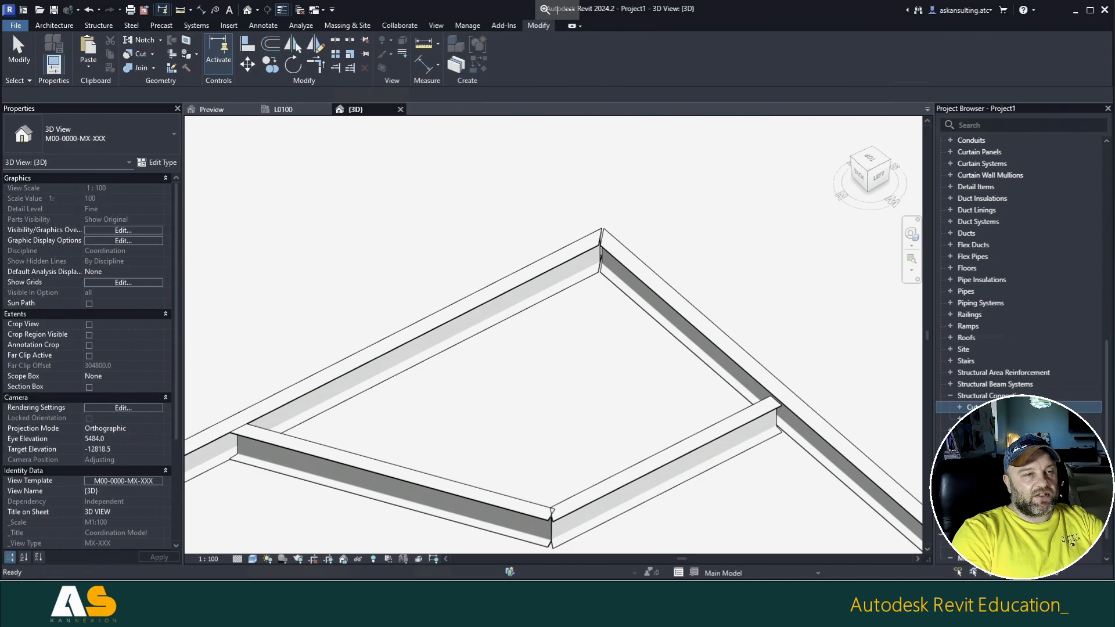
click(960, 408)
click(985, 419)
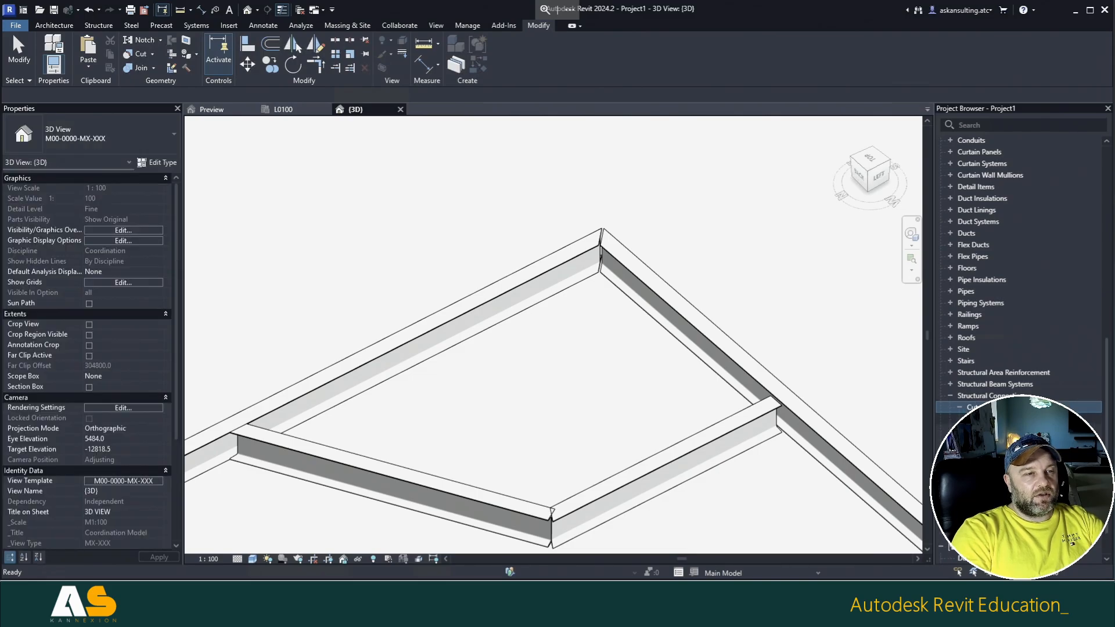
right_click(985, 419)
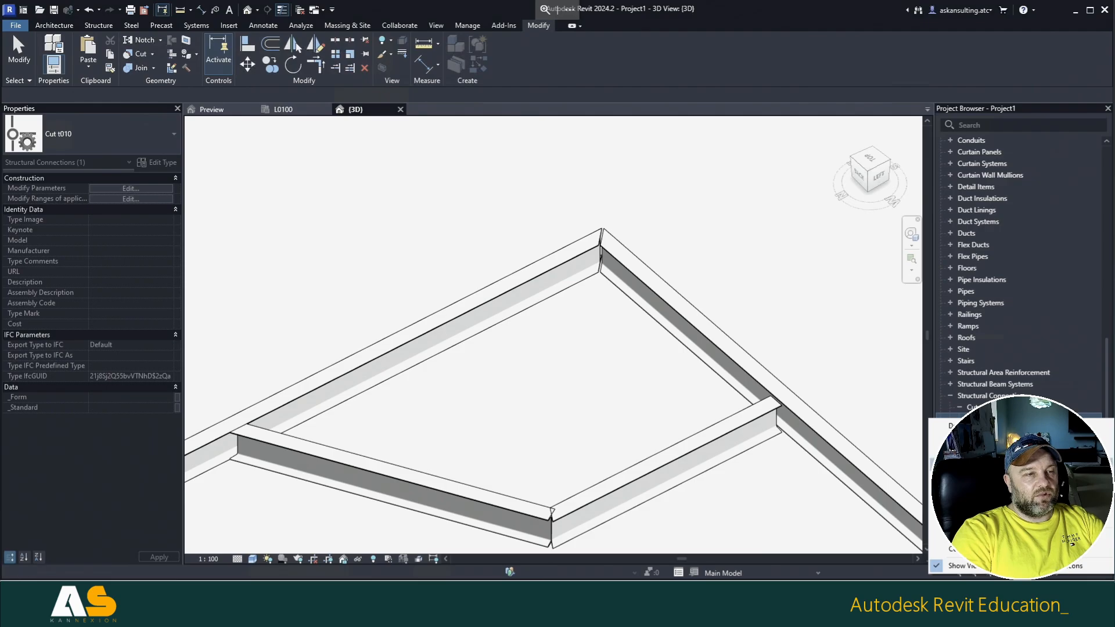
click(984, 408)
right_click(985, 408)
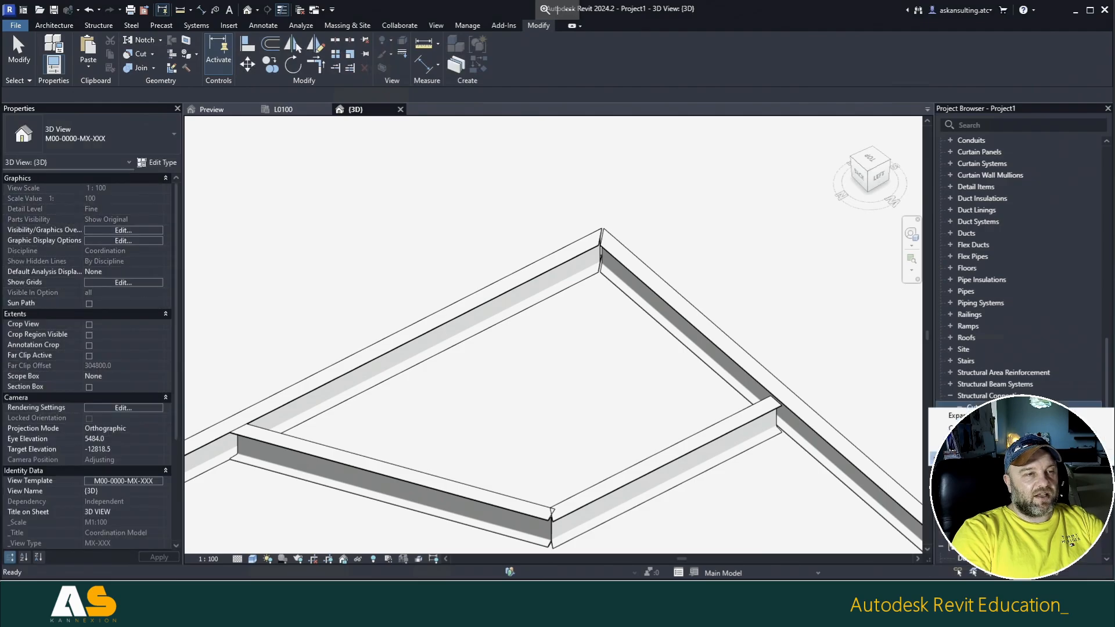
click(987, 400)
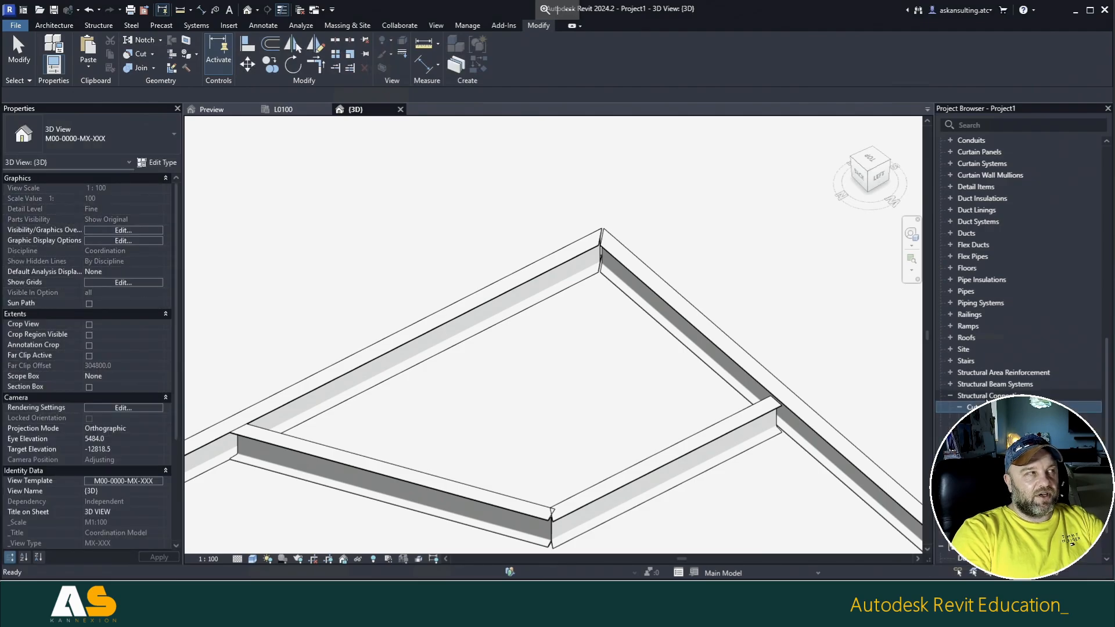
click(987, 398)
Step: Select the apex Cut t010 connection and examine the family and type names in its type properties
click(613, 226)
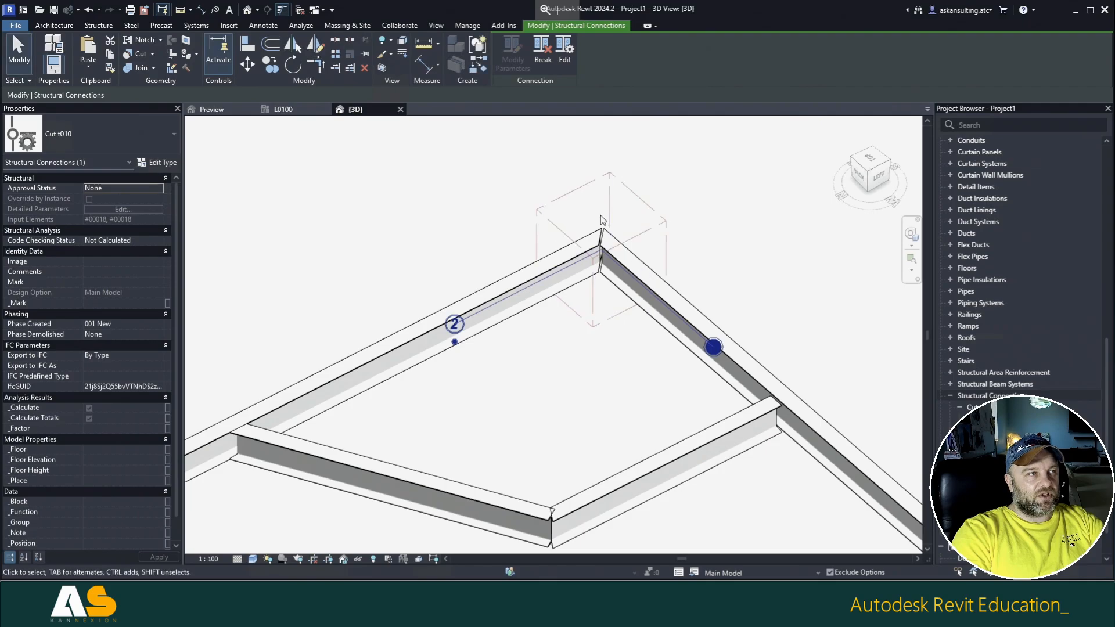
key(Escape)
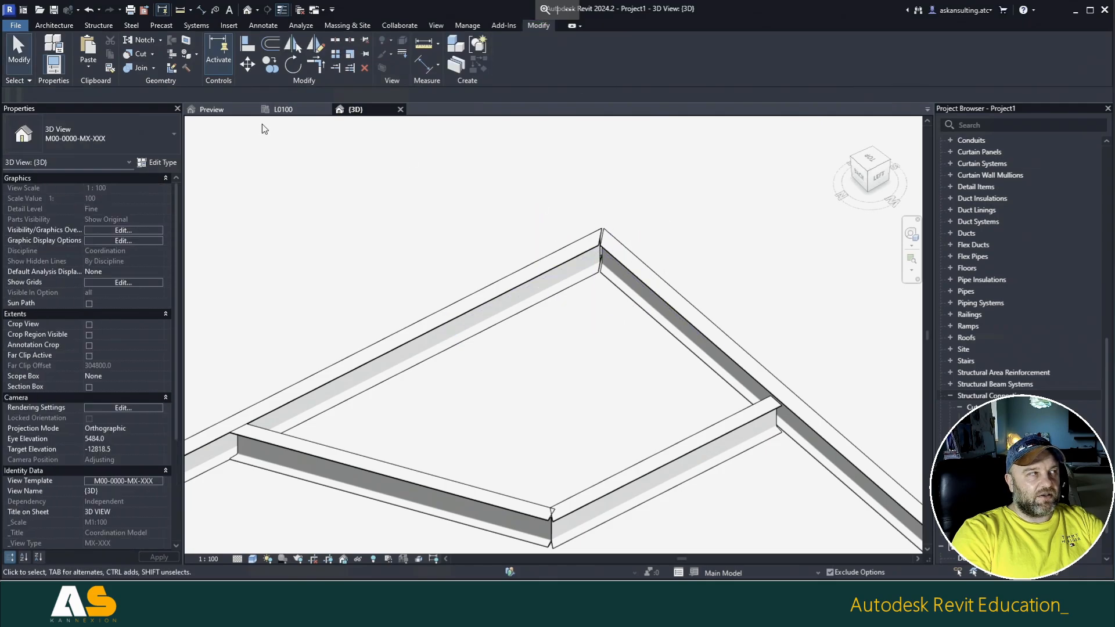
click(607, 214)
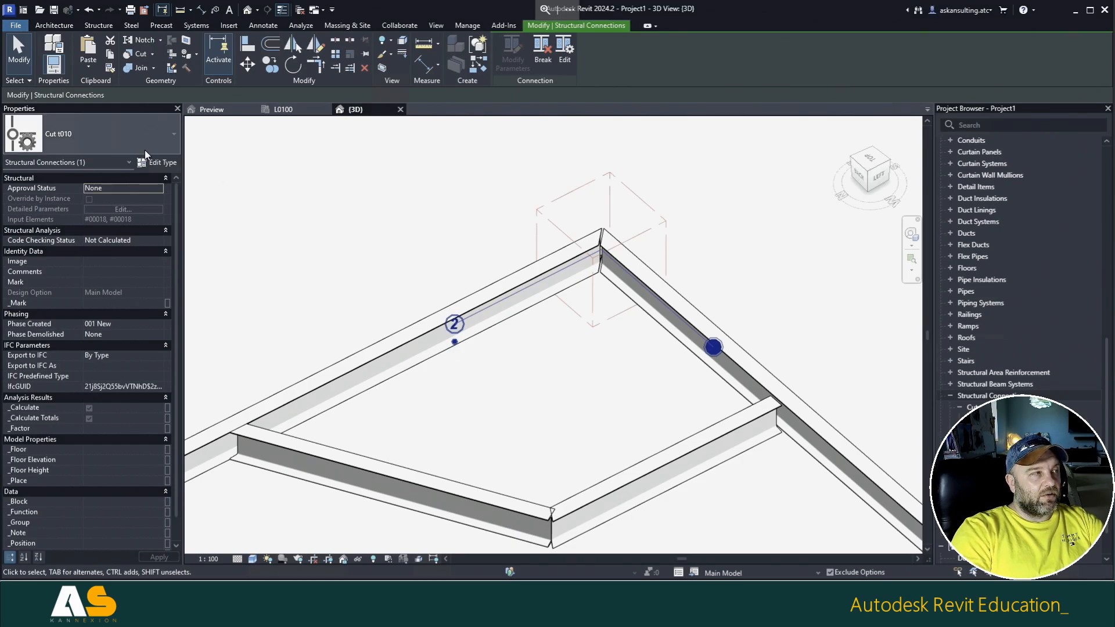
click(156, 166)
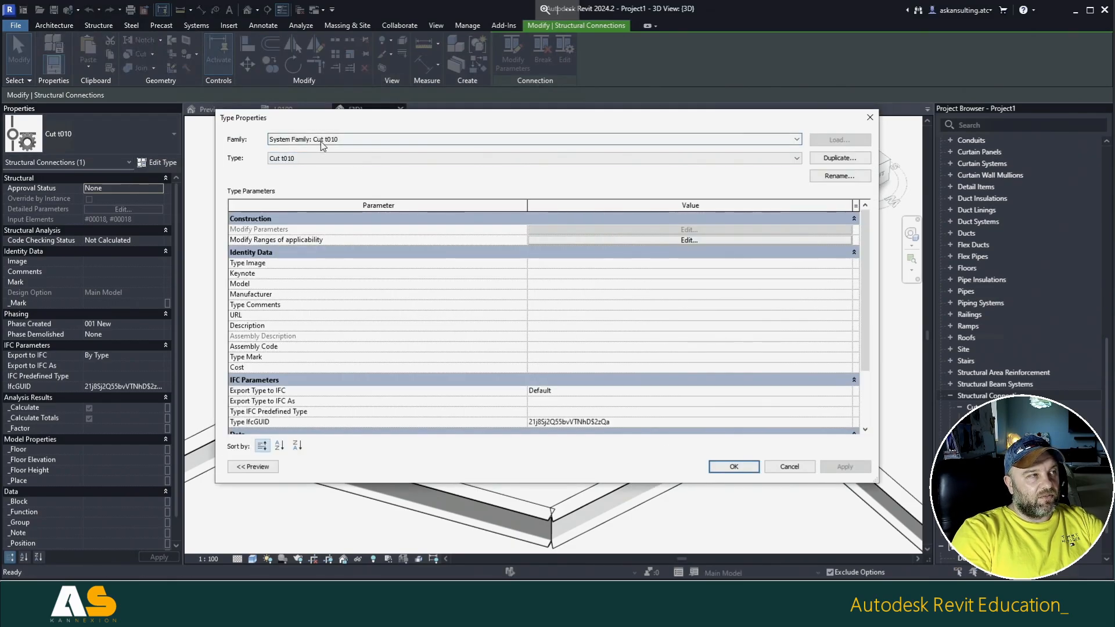
click(348, 140)
click(350, 139)
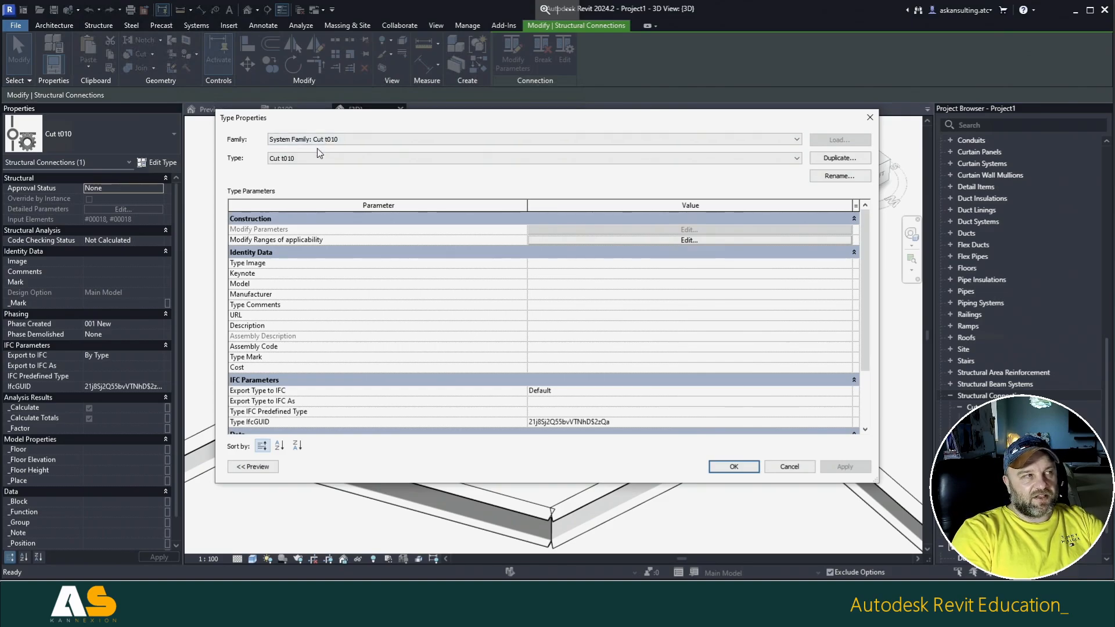
click(318, 158)
click(319, 158)
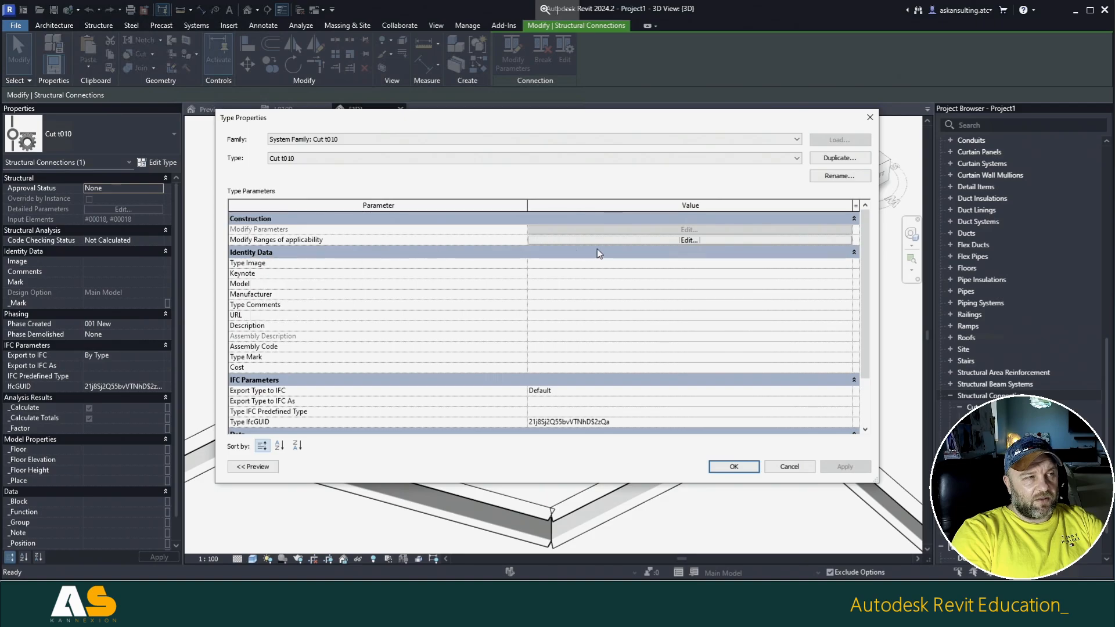
Step: Open the Cut t010 ranges of applicability and try Rectangular HSS, I-split Parallel Flange and I-shape Wide Flange as Element 1's section shape
click(613, 241)
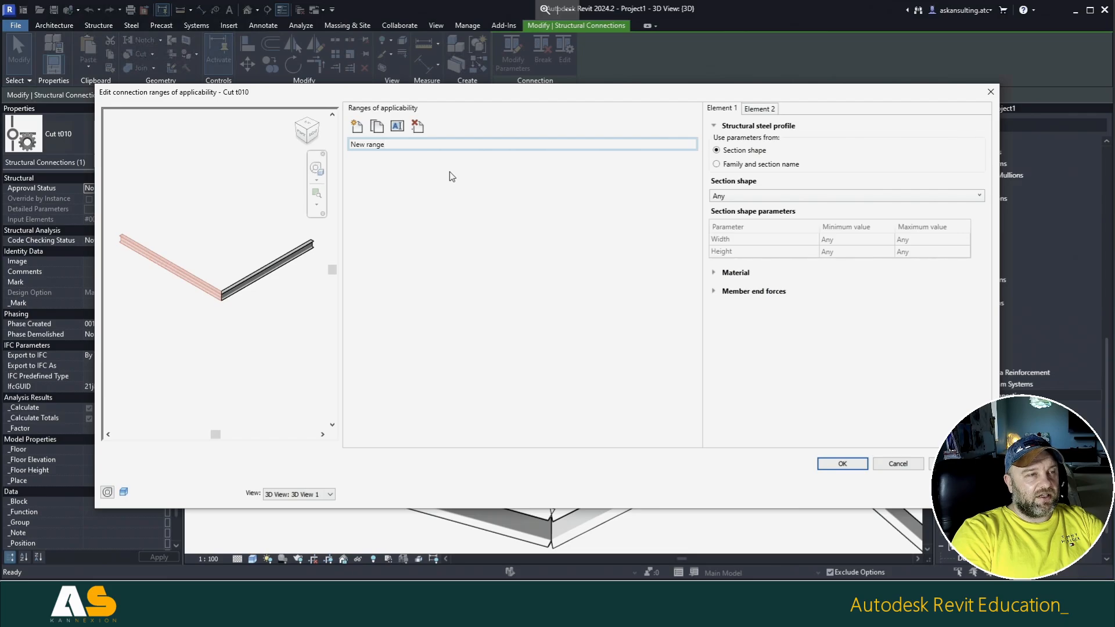
click(445, 185)
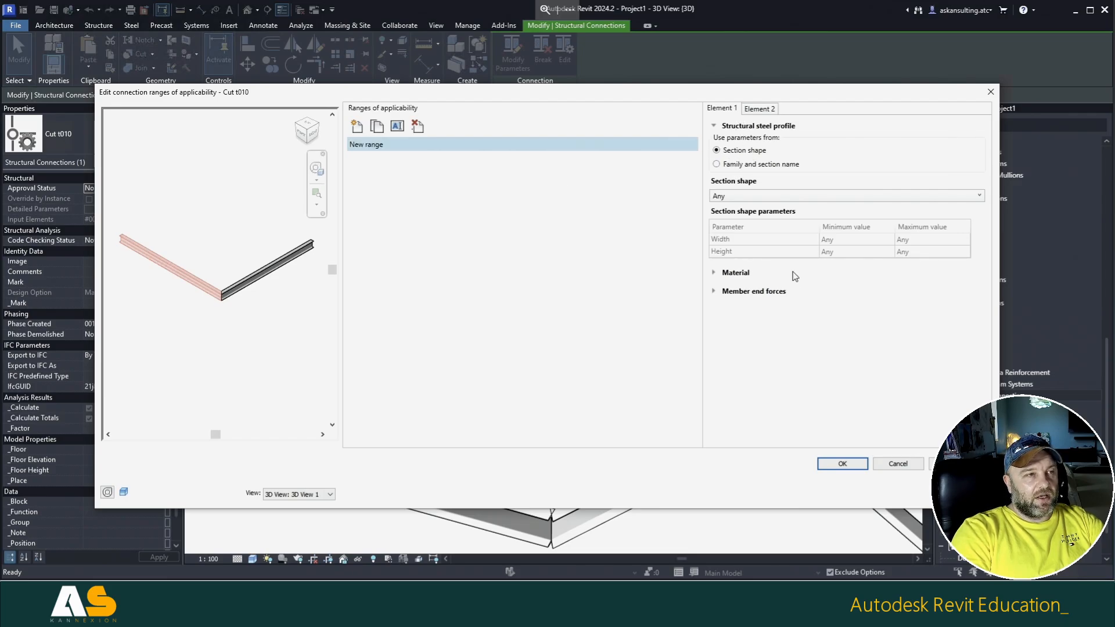
click(743, 195)
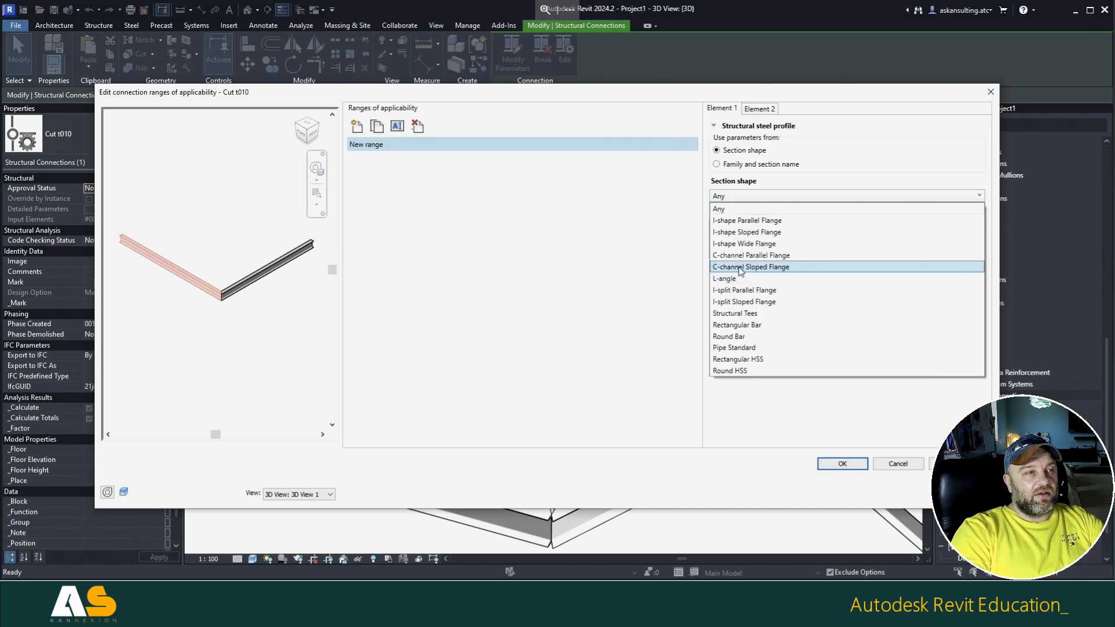
click(749, 359)
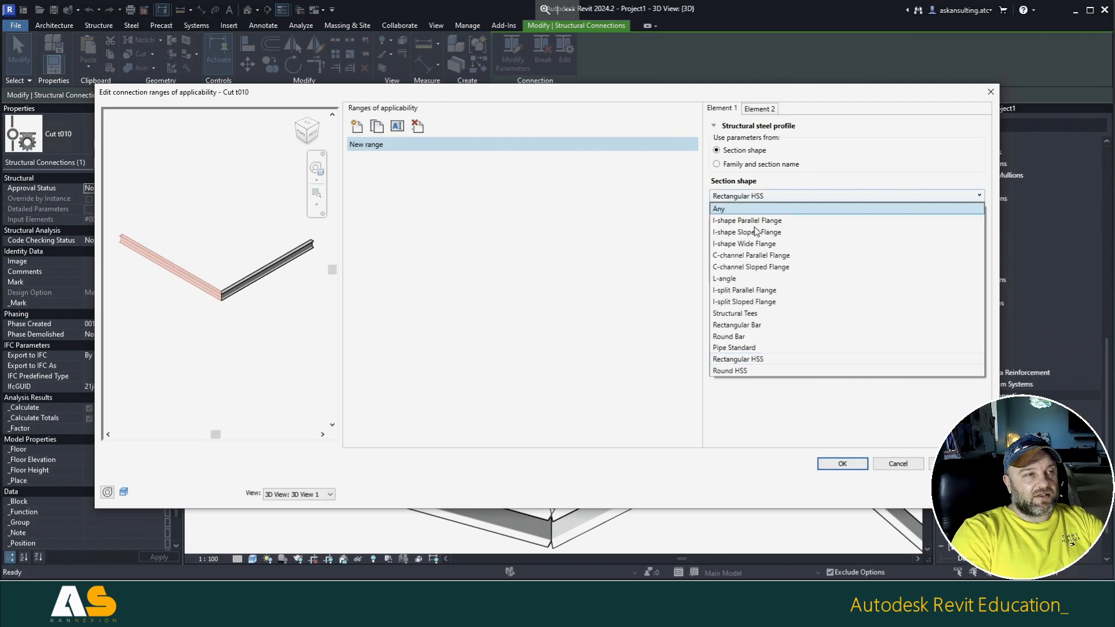
click(755, 290)
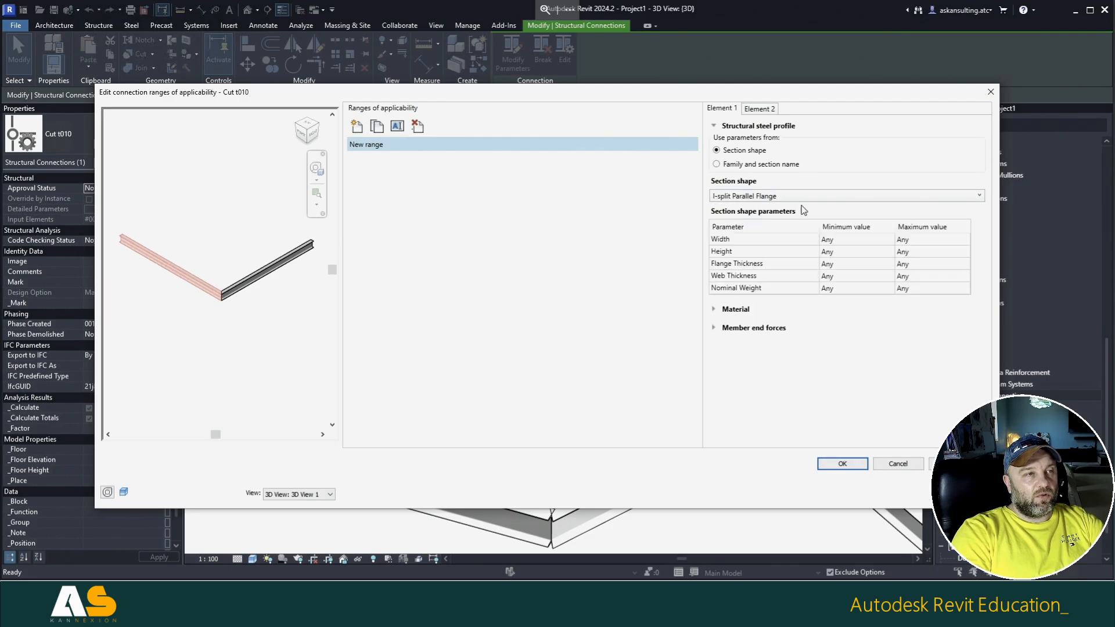
click(766, 199)
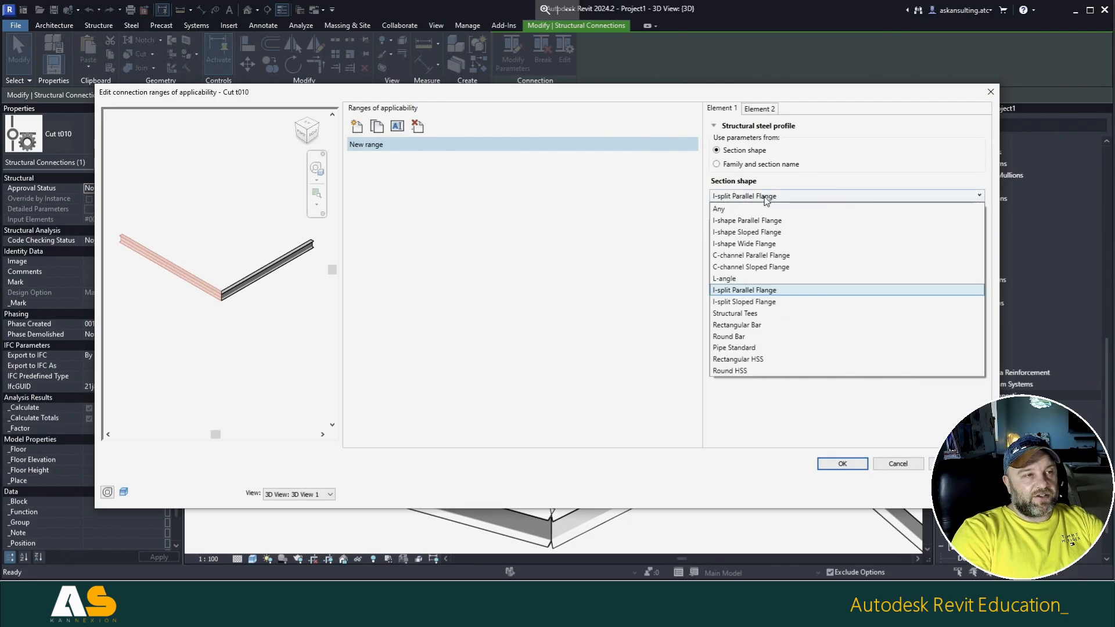
click(743, 247)
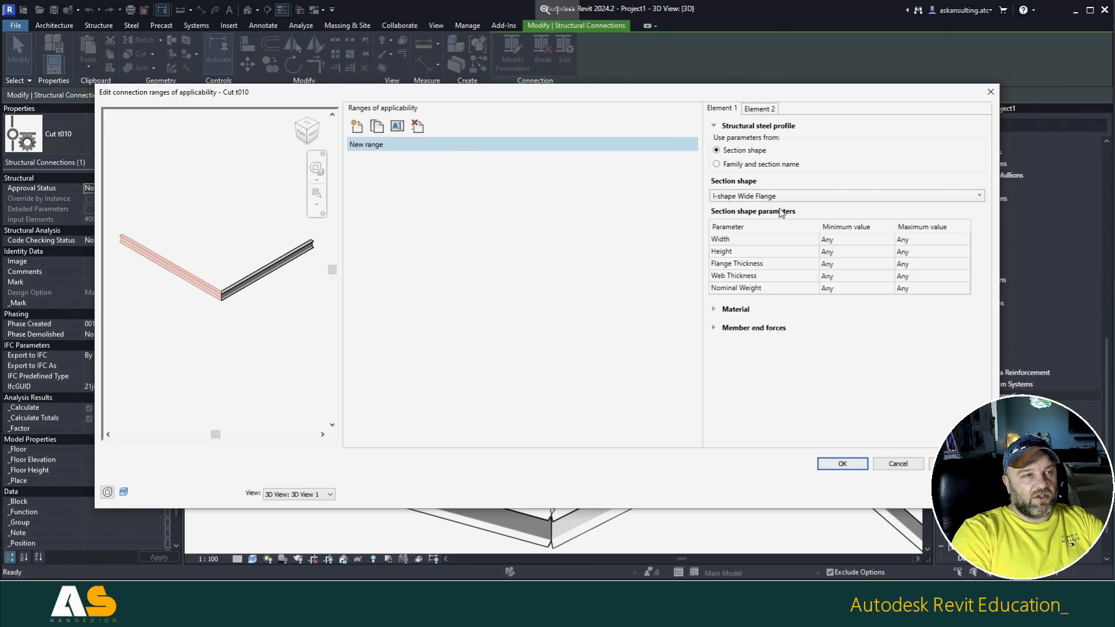
Step: Review Element 1's family and section name, material and member end force options, and leave the type properties without saving
click(743, 165)
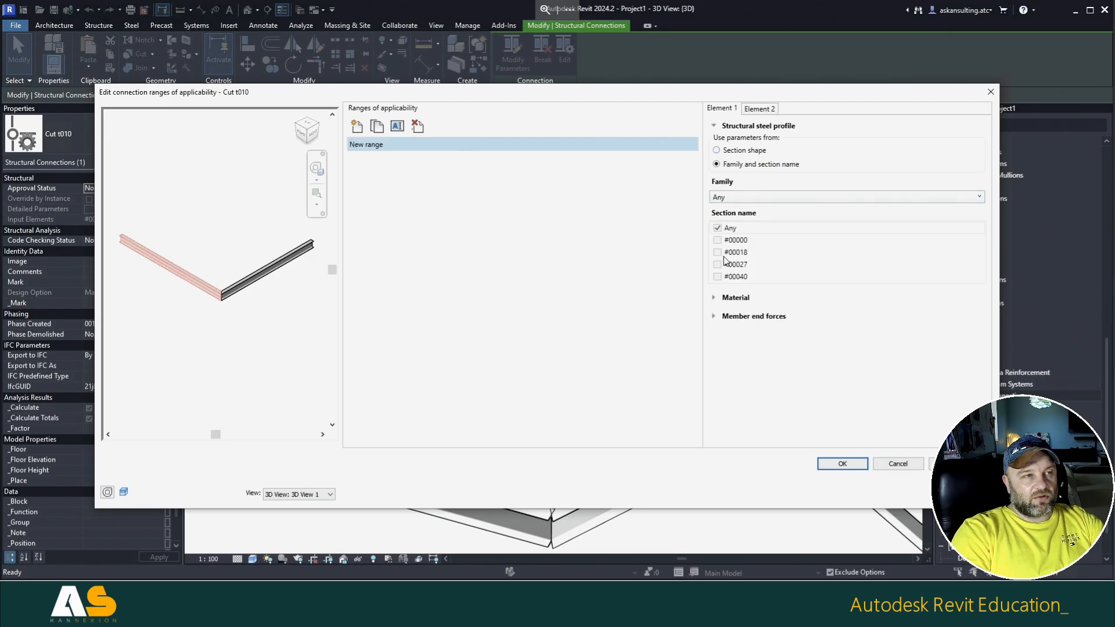
click(735, 198)
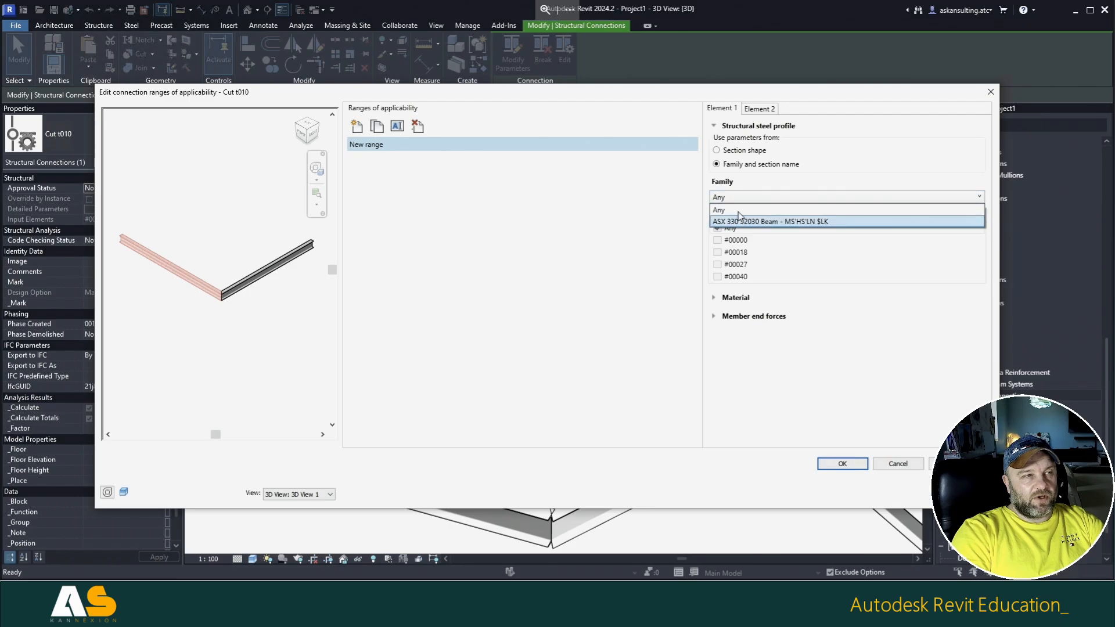
click(739, 210)
click(716, 299)
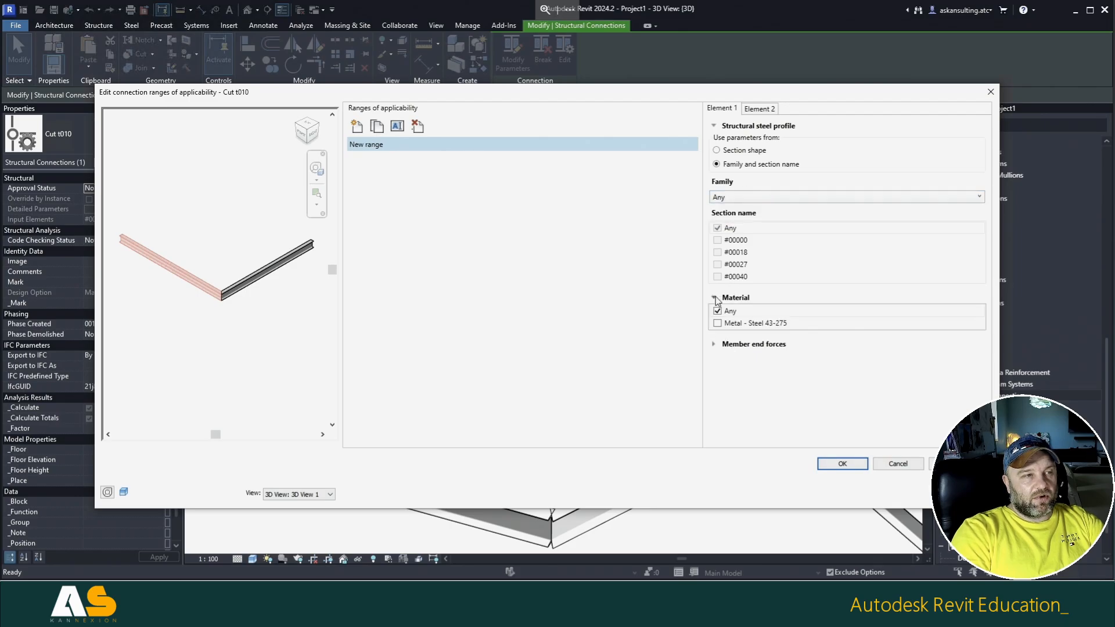
click(717, 300)
click(715, 298)
click(716, 345)
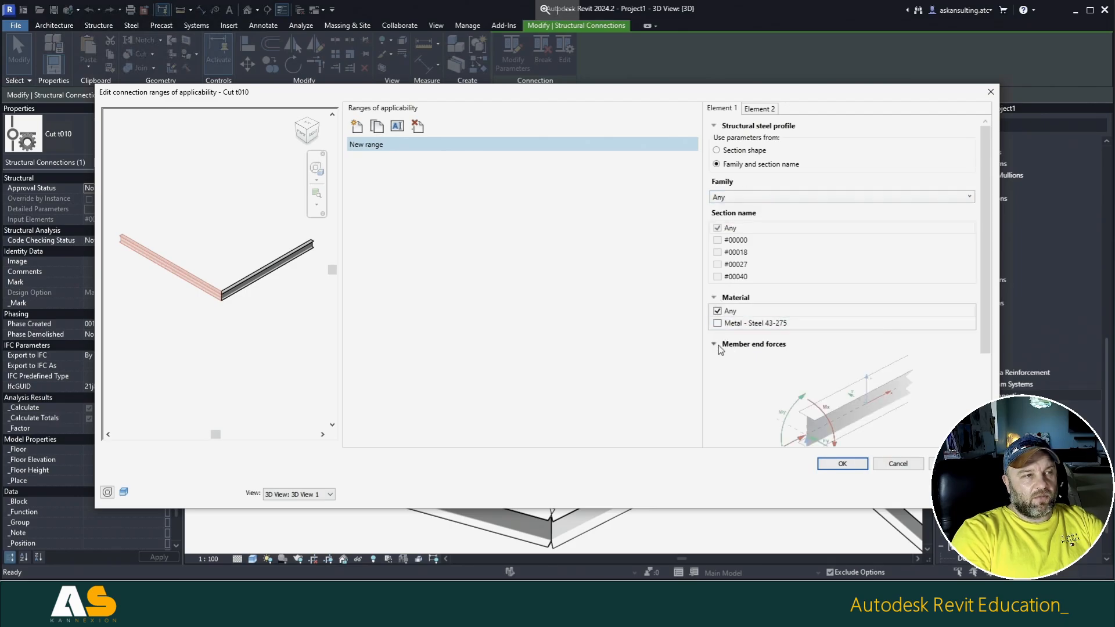
scroll(813, 378, down, 3)
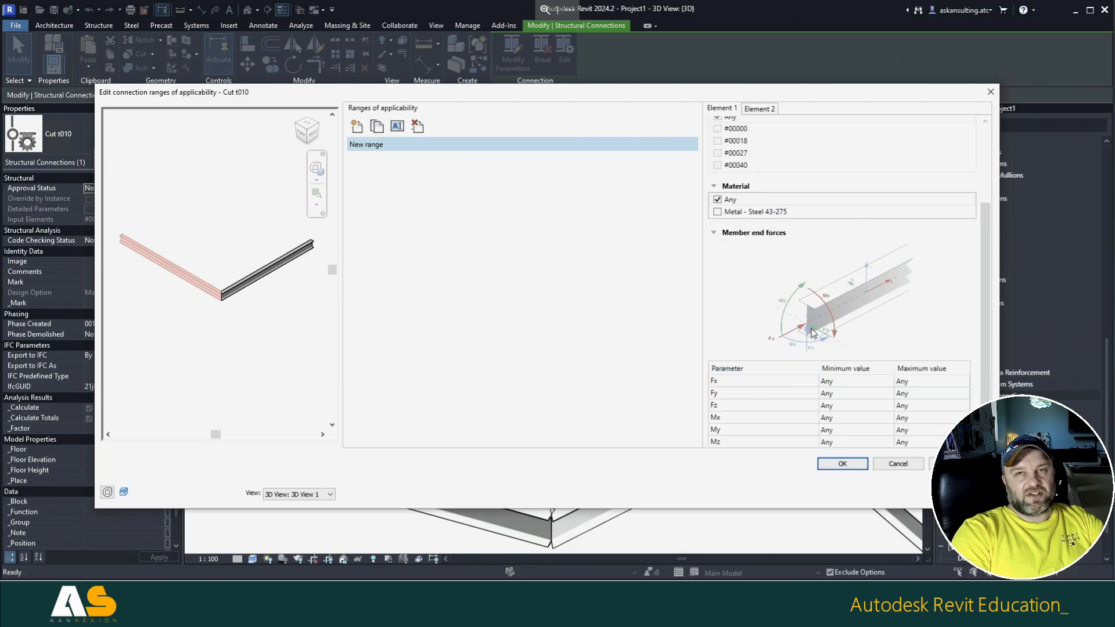
scroll(806, 323, up, 5)
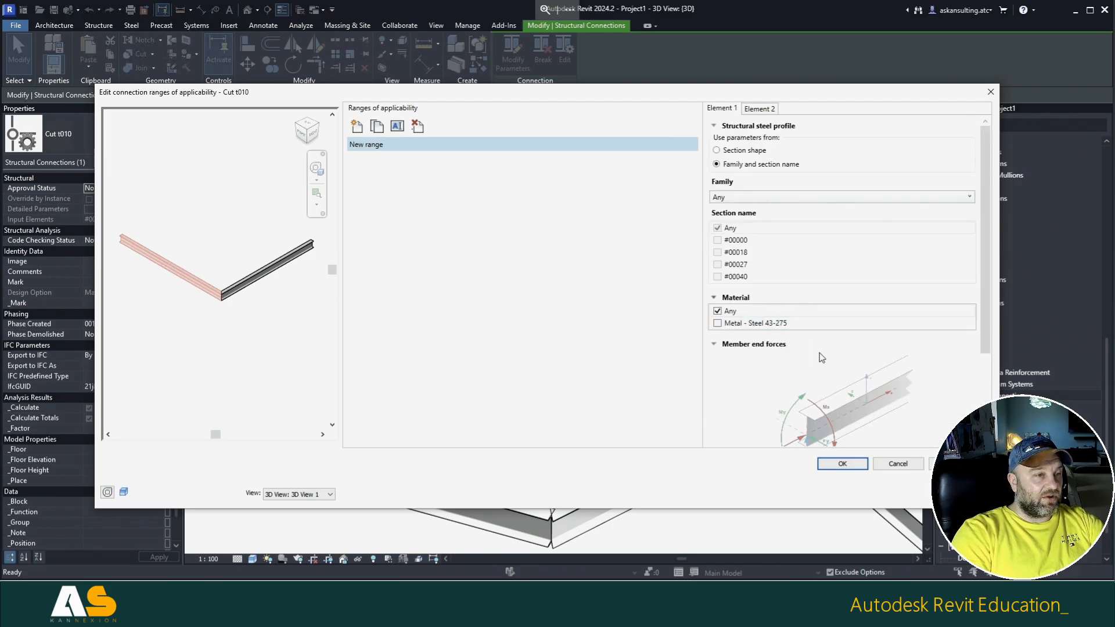
click(898, 465)
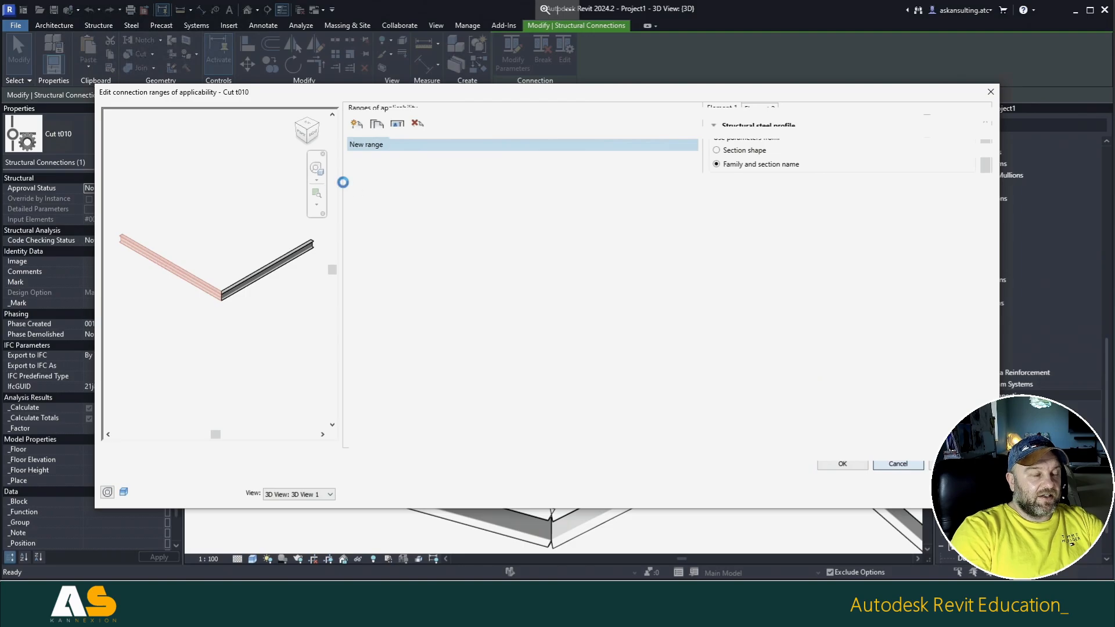
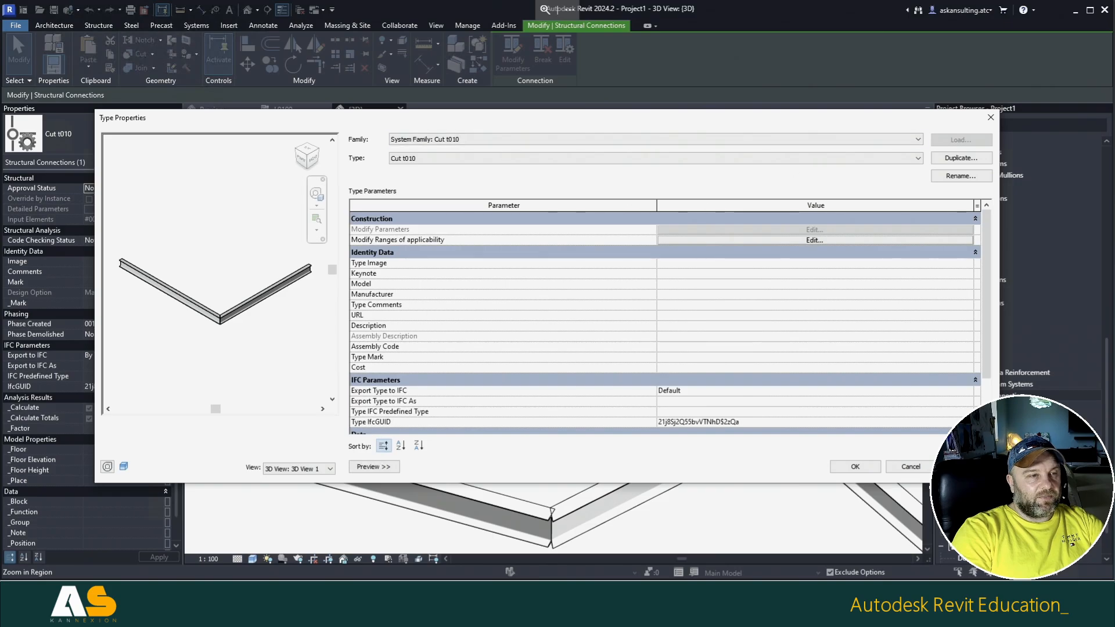
click(910, 467)
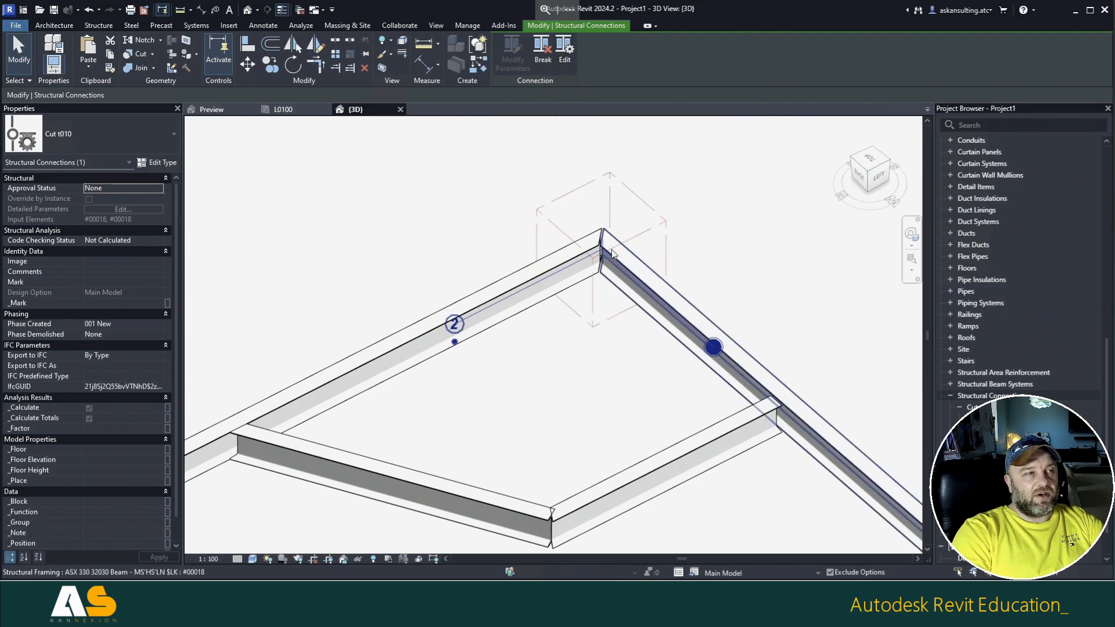
Step: Inspect the saw cut where the inner beam meets the long beam, and view the whole frame
click(523, 410)
middle_drag(523, 410, 657, 357)
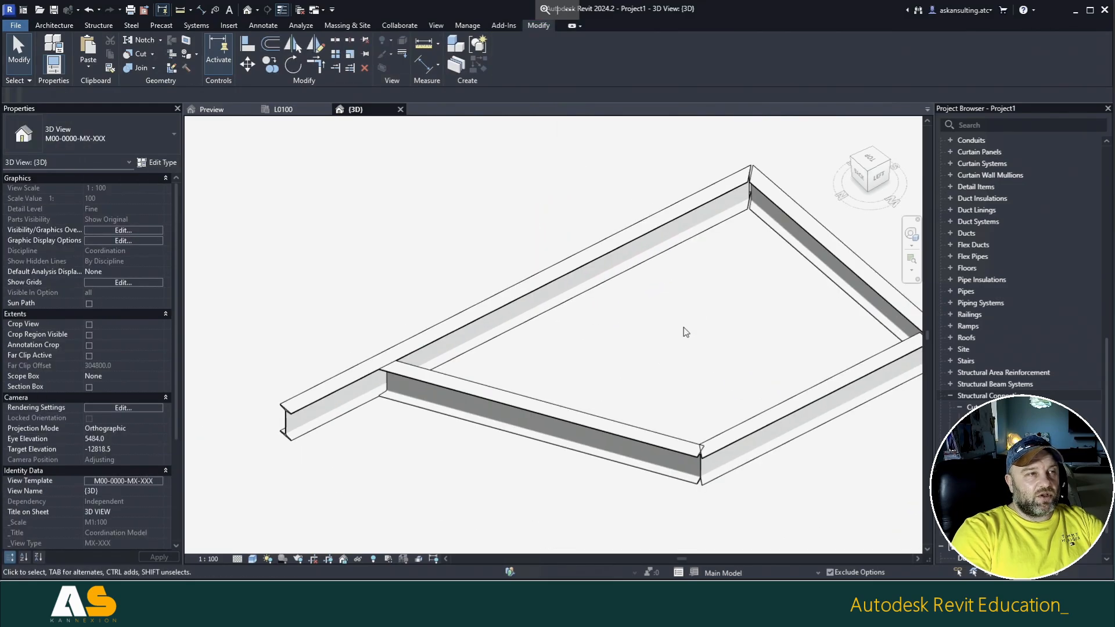
click(408, 372)
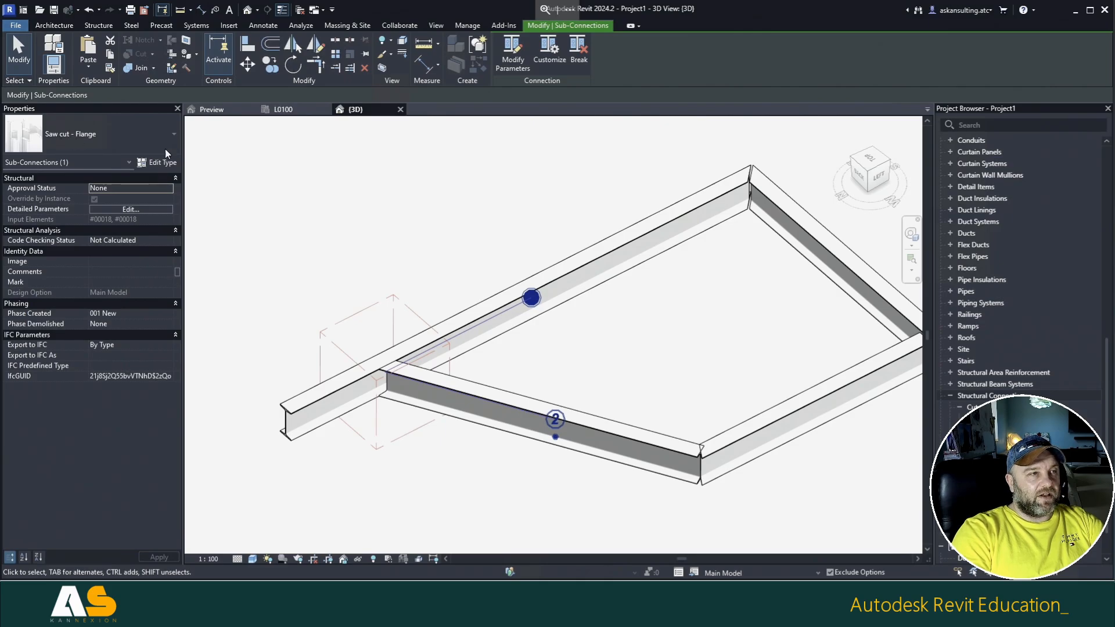
click(518, 211)
shift+middle_drag(518, 210, 377, 201)
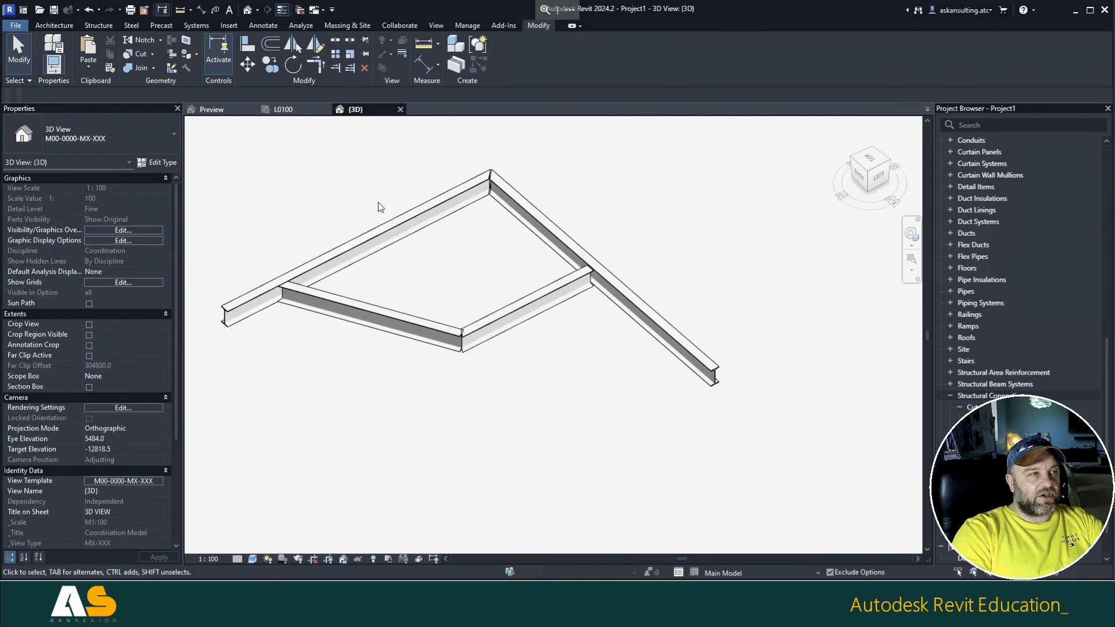
Step: In the L0100 plan, create a similar beam from the free end of the horizontal beam, running perpendicular about 2900 mm upward
click(285, 111)
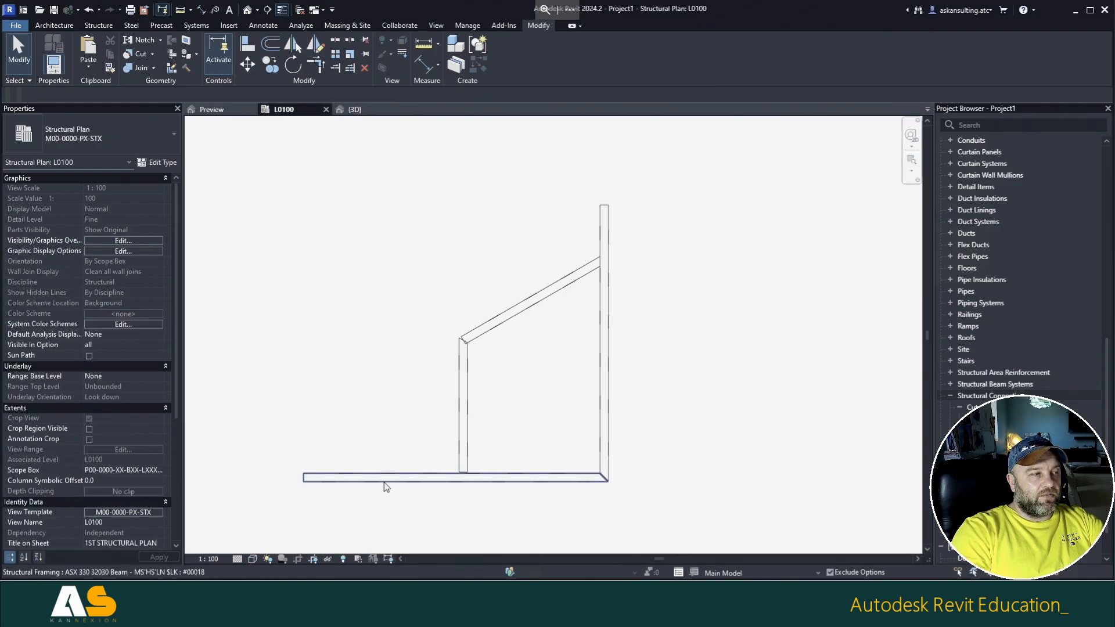
click(384, 479)
right_click(385, 477)
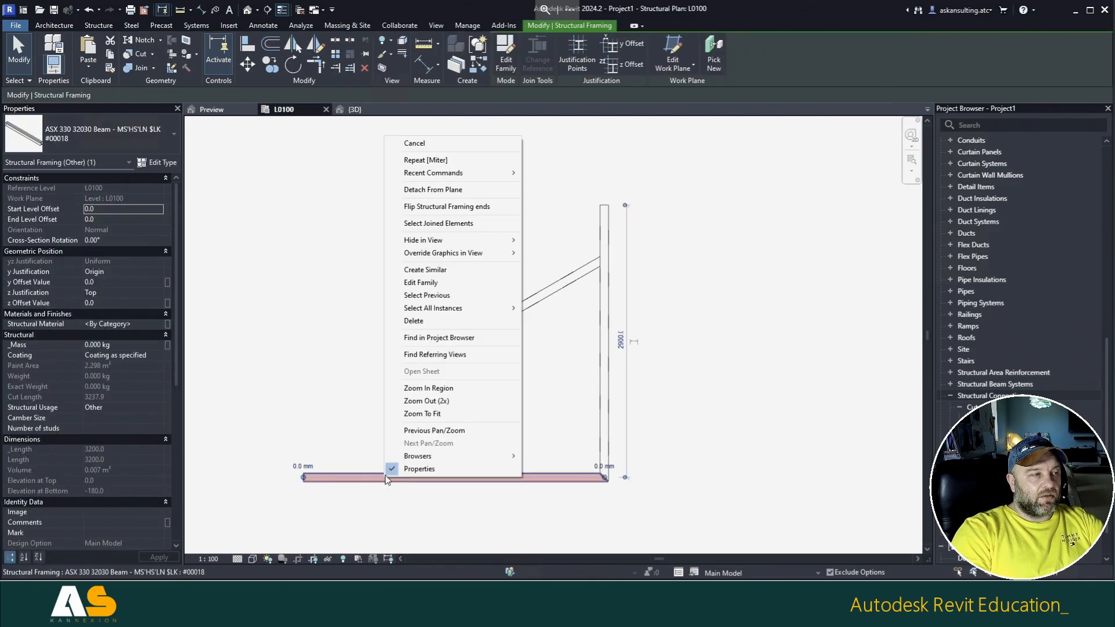
click(430, 270)
click(303, 478)
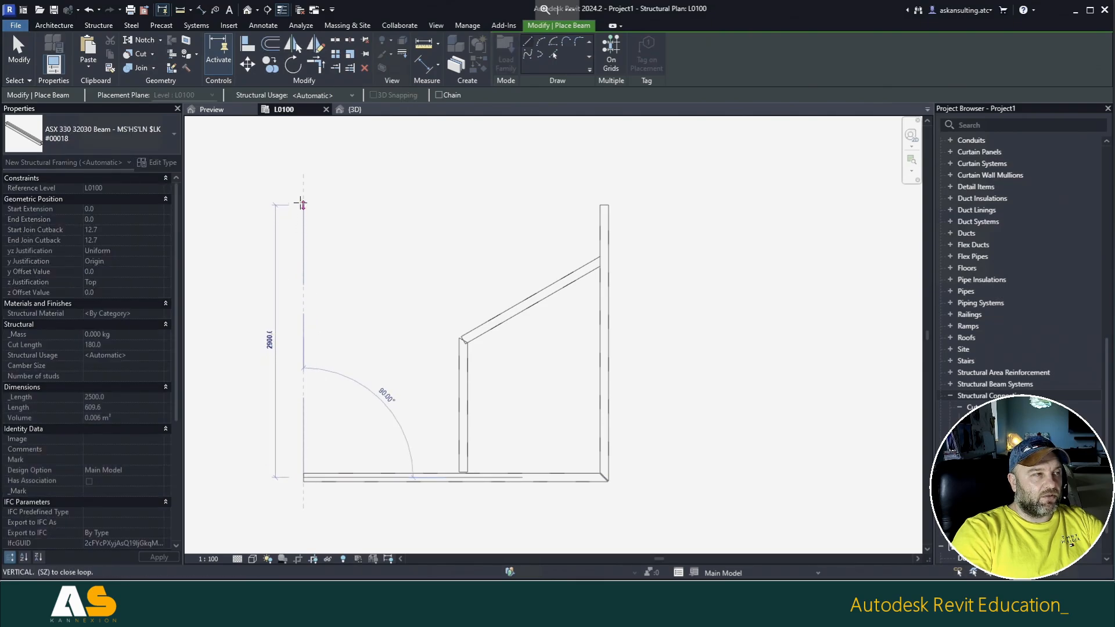
click(302, 204)
key(Escape)
key(Escape)
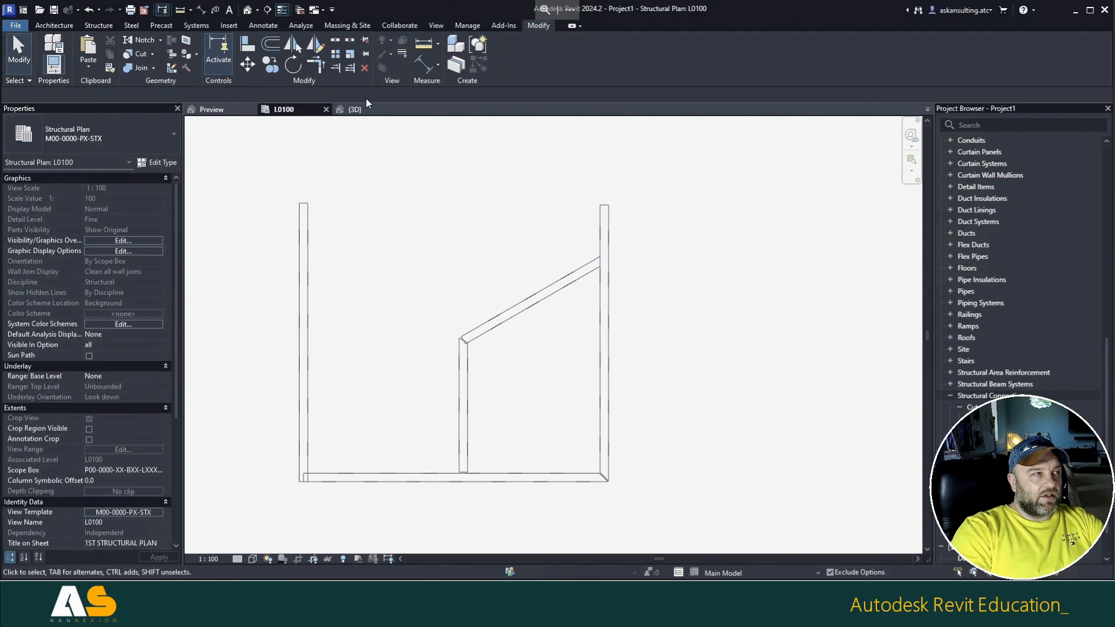
Step: In the 3D view, create a similar Cut t010 connection between the new beam and the long beam it meets
click(355, 109)
scroll(748, 413, up, 1)
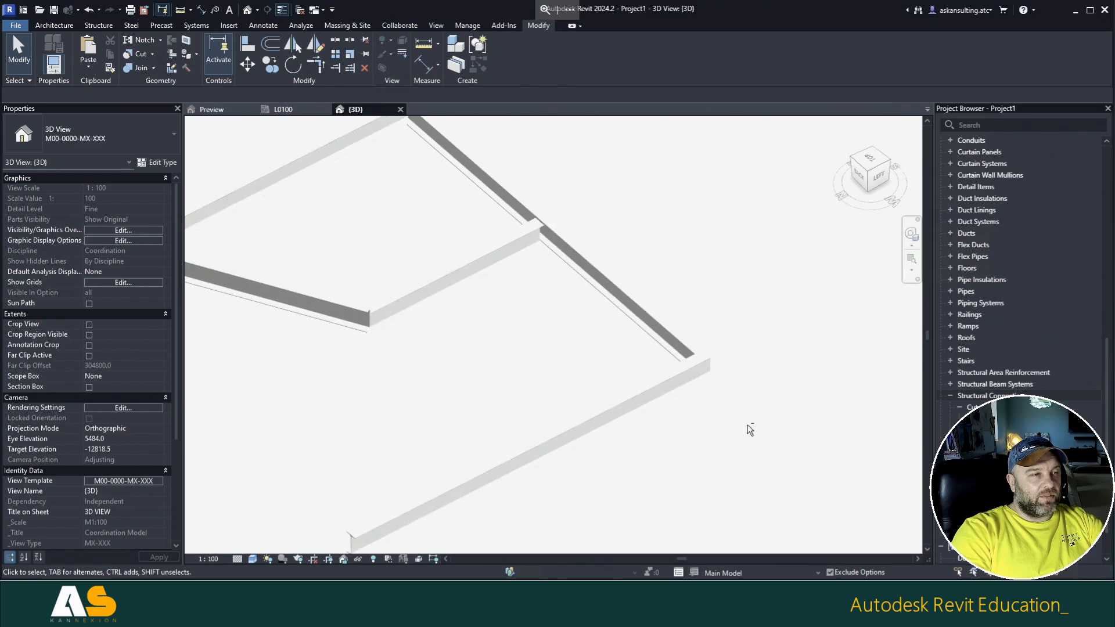
shift+middle_drag(747, 424, 526, 341)
middle_drag(527, 340, 645, 408)
scroll(645, 407, down, 2)
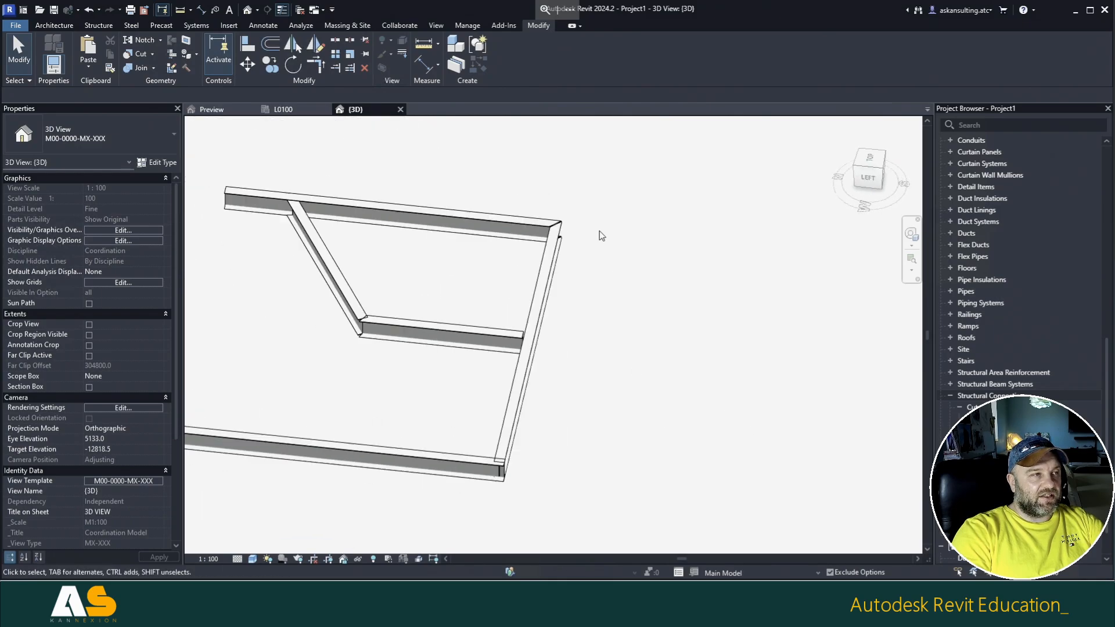
click(578, 221)
right_click(578, 225)
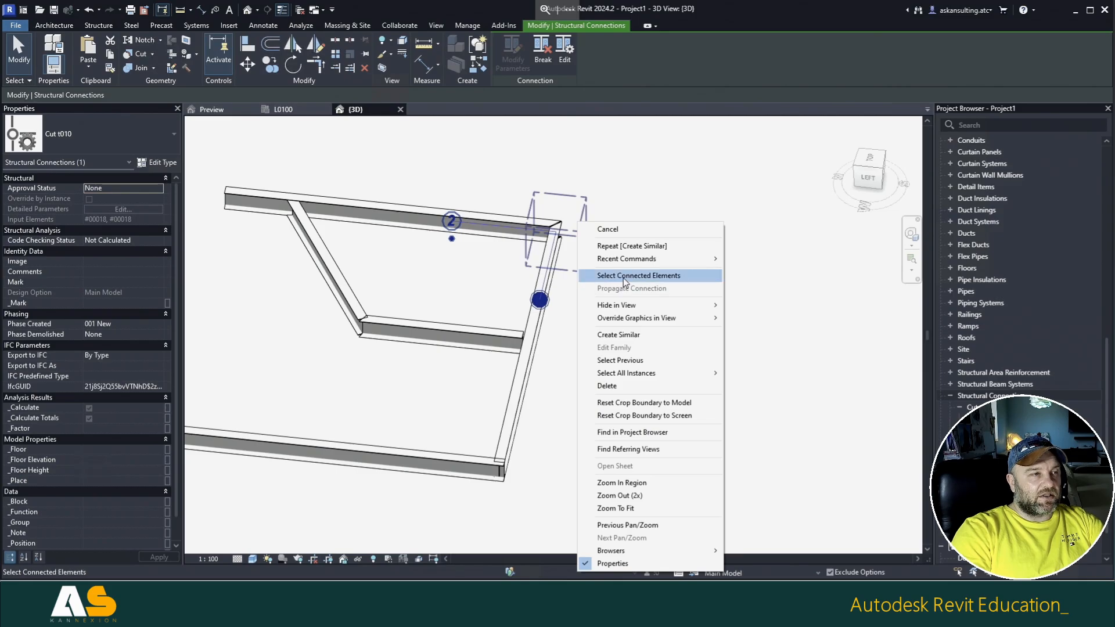
click(619, 334)
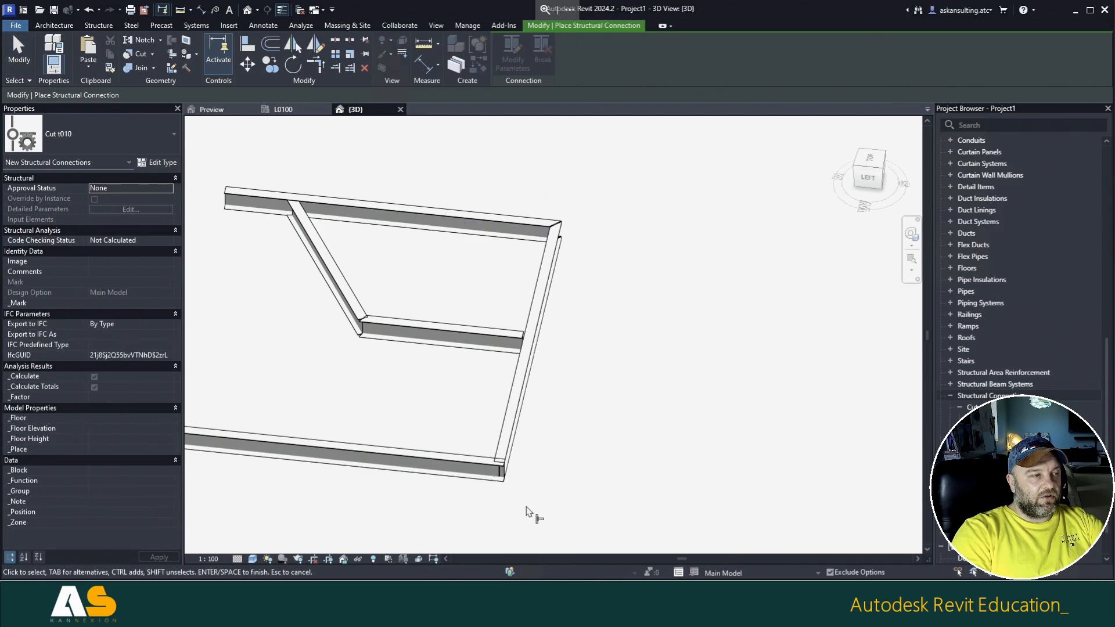
drag(525, 506, 477, 433)
key(Return)
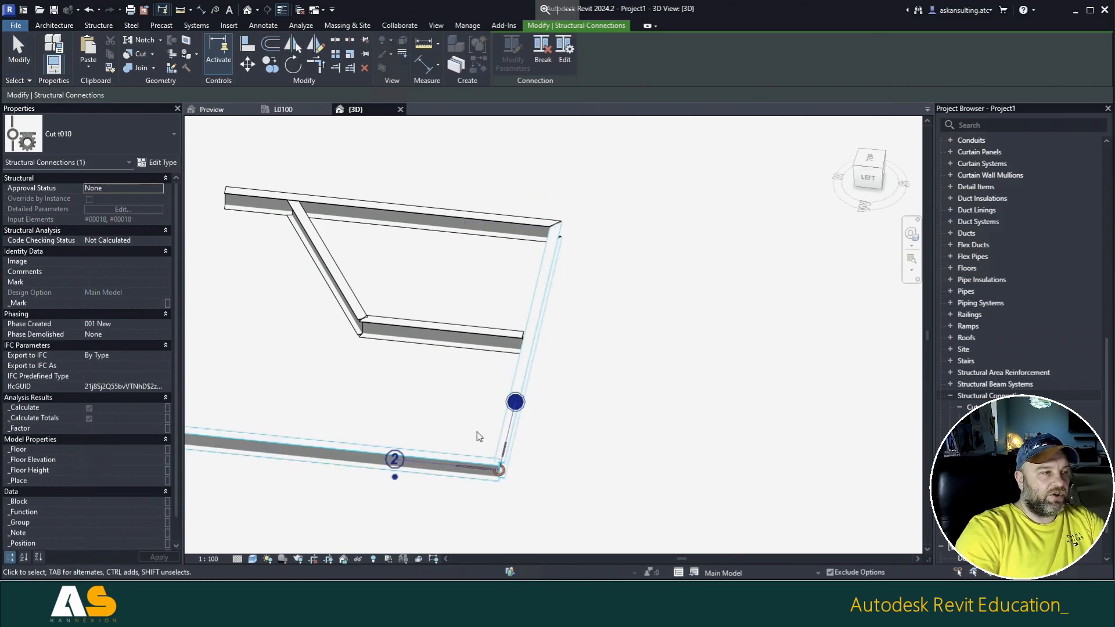
Step: Inspect the new Cut t010 corner up close from several angles and clear the selection
scroll(496, 479, up, 3)
scroll(496, 479, up, 5)
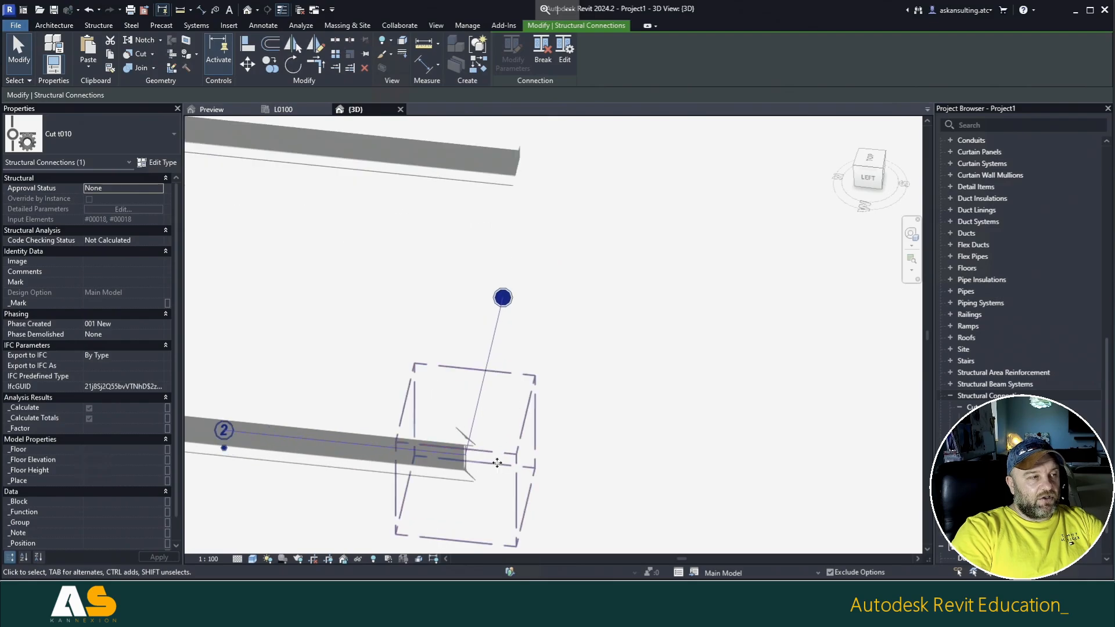
scroll(426, 401, down, 5)
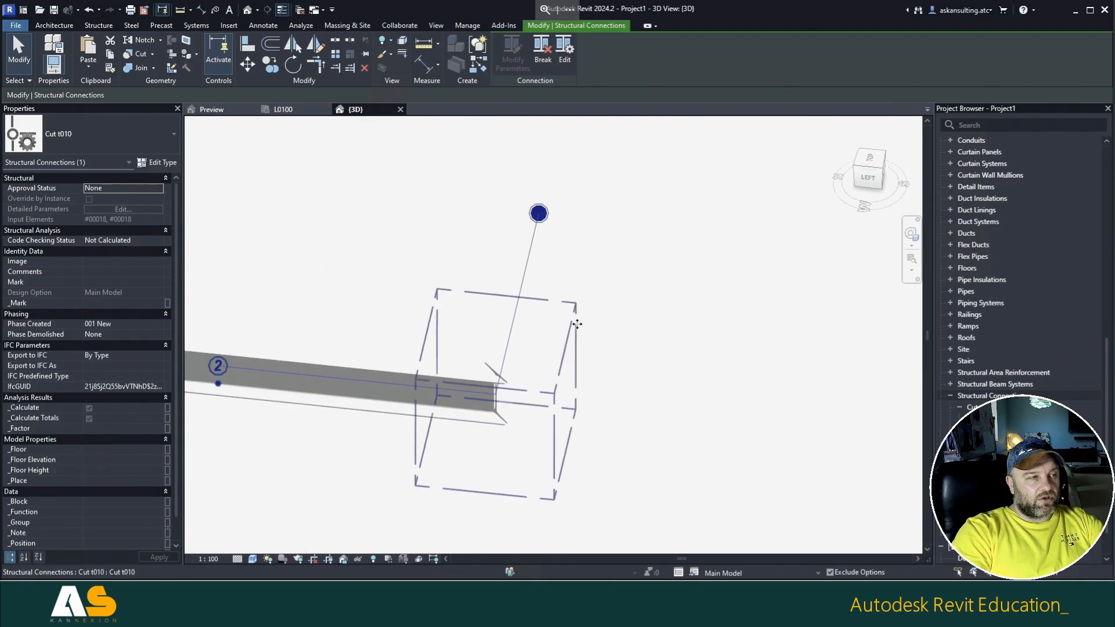
shift+middle_drag(577, 323, 570, 406)
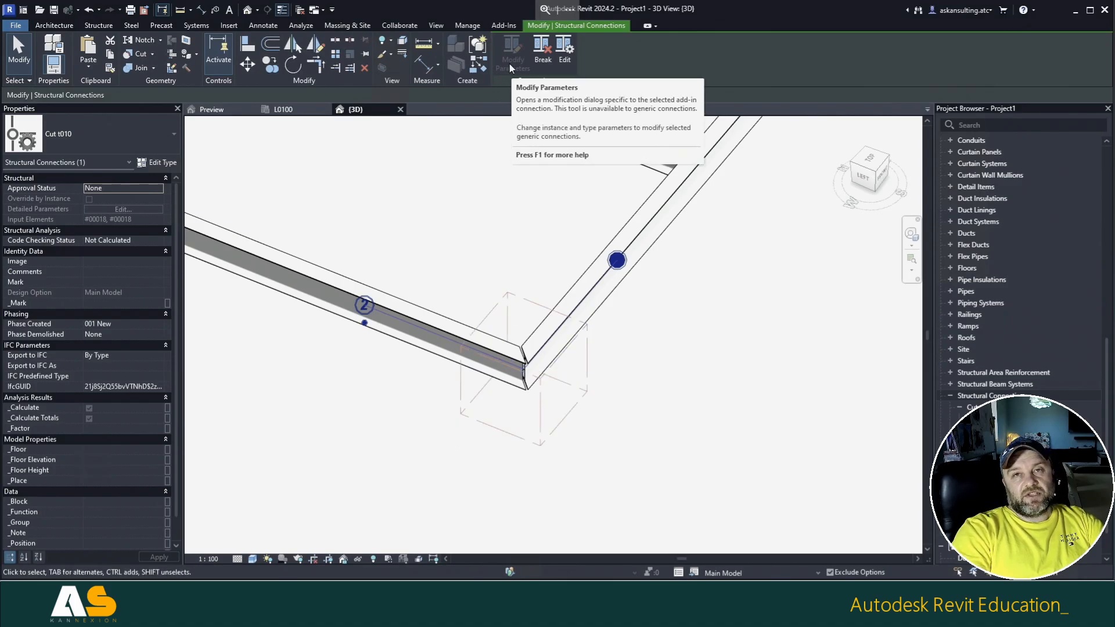
mouse_move(487, 175)
middle_down()
mouse_move(493, 219)
mouse_move(453, 270)
middle_up()
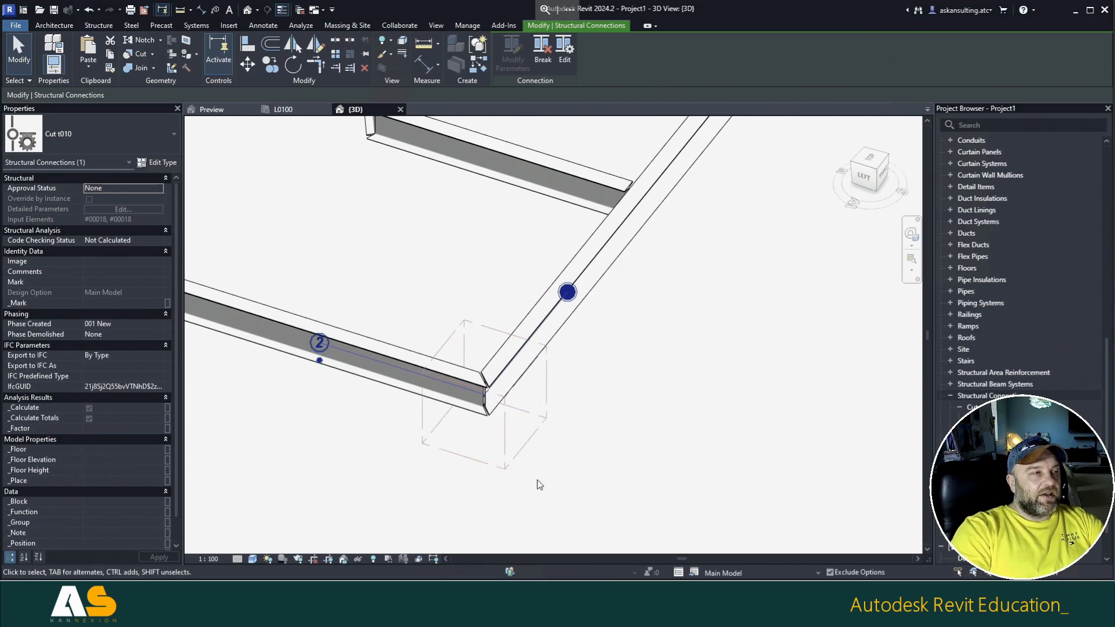
key(Escape)
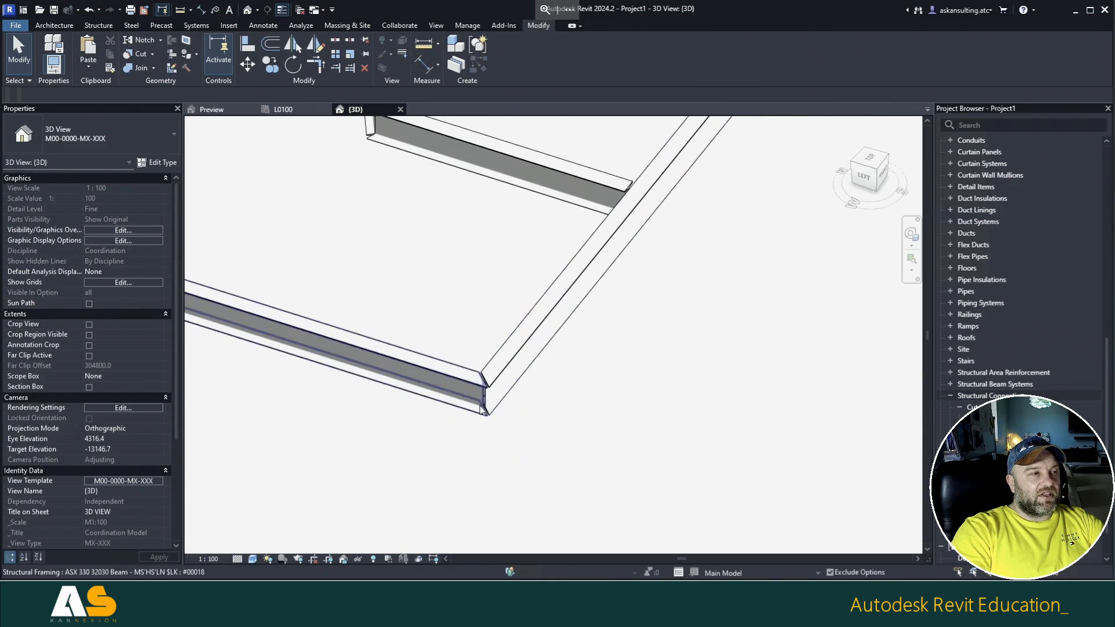
Step: Create a hole pattern on the beam's web face beside the new mitred corner, using a freehand circular layout
click(131, 26)
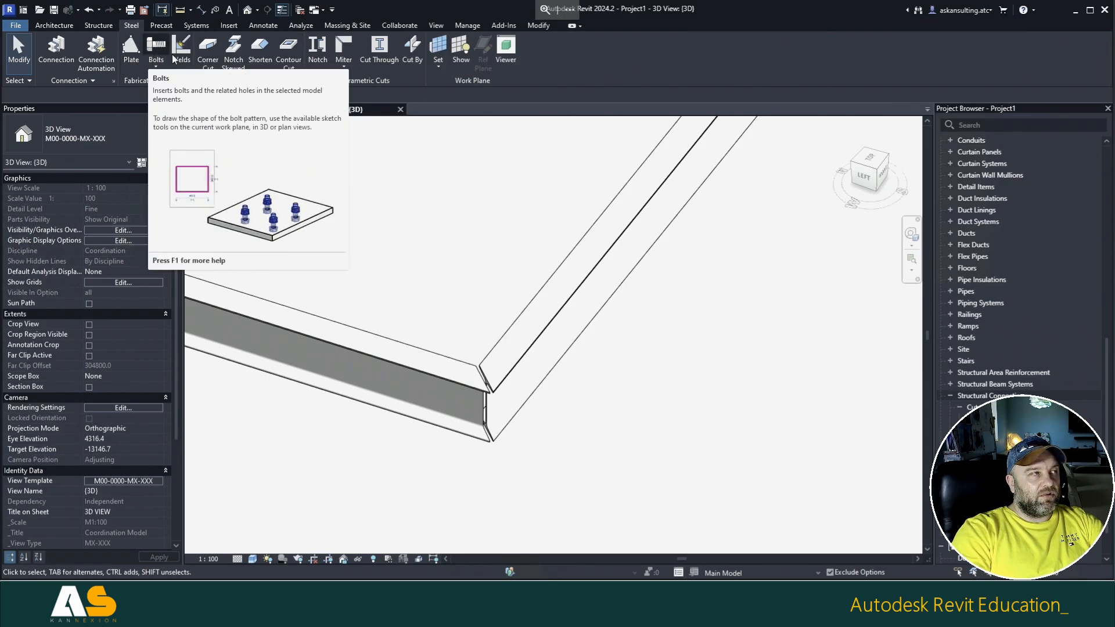
click(157, 67)
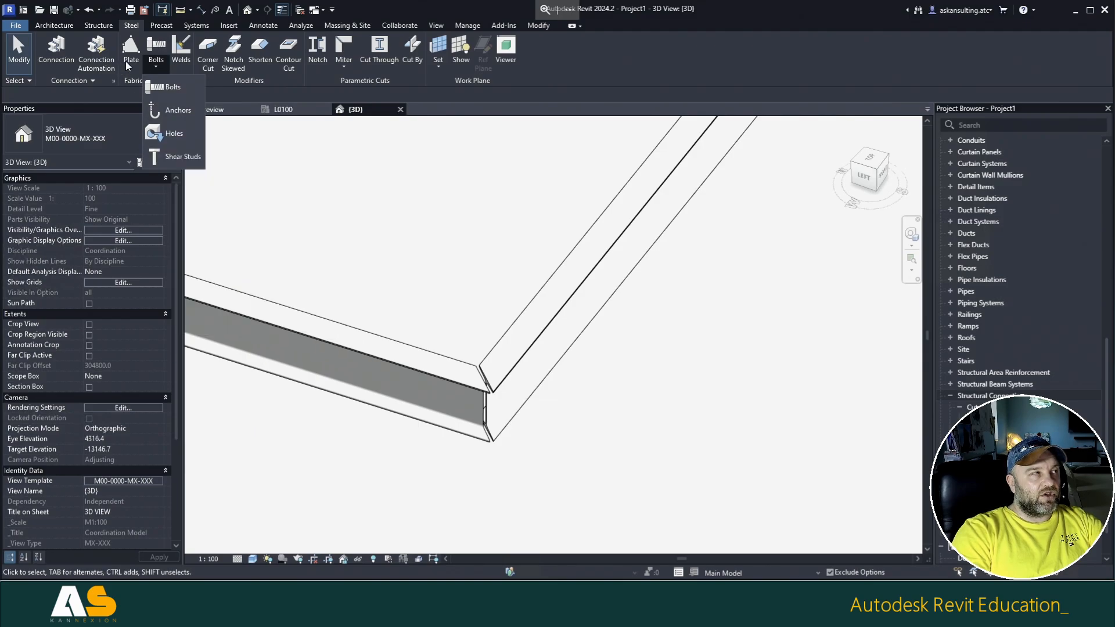
click(388, 229)
shift+middle_drag(389, 228, 454, 291)
click(155, 69)
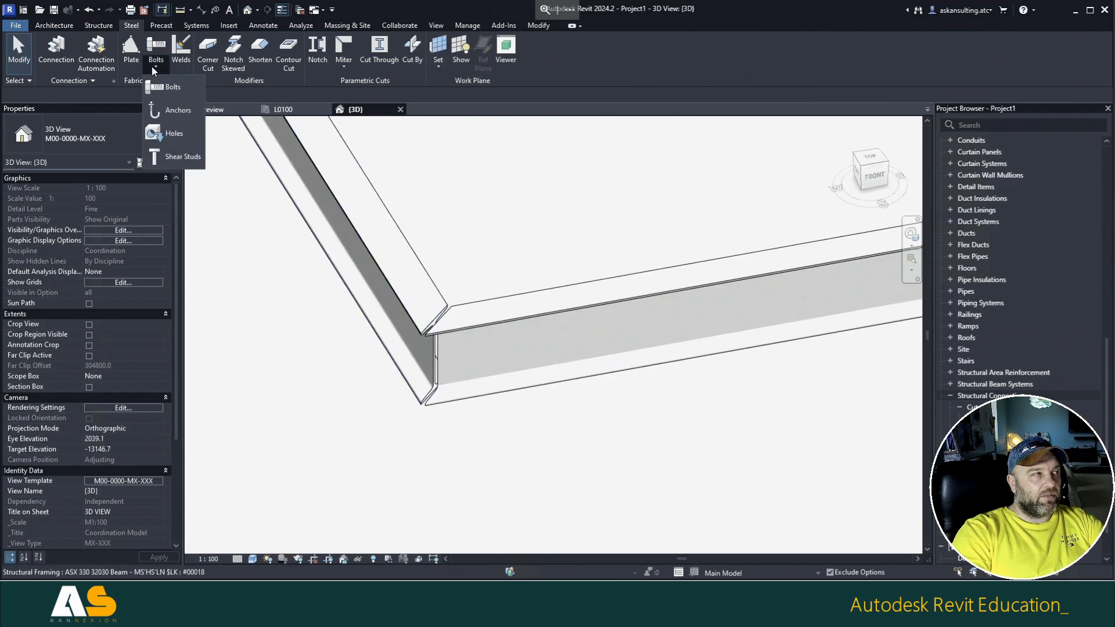
click(171, 135)
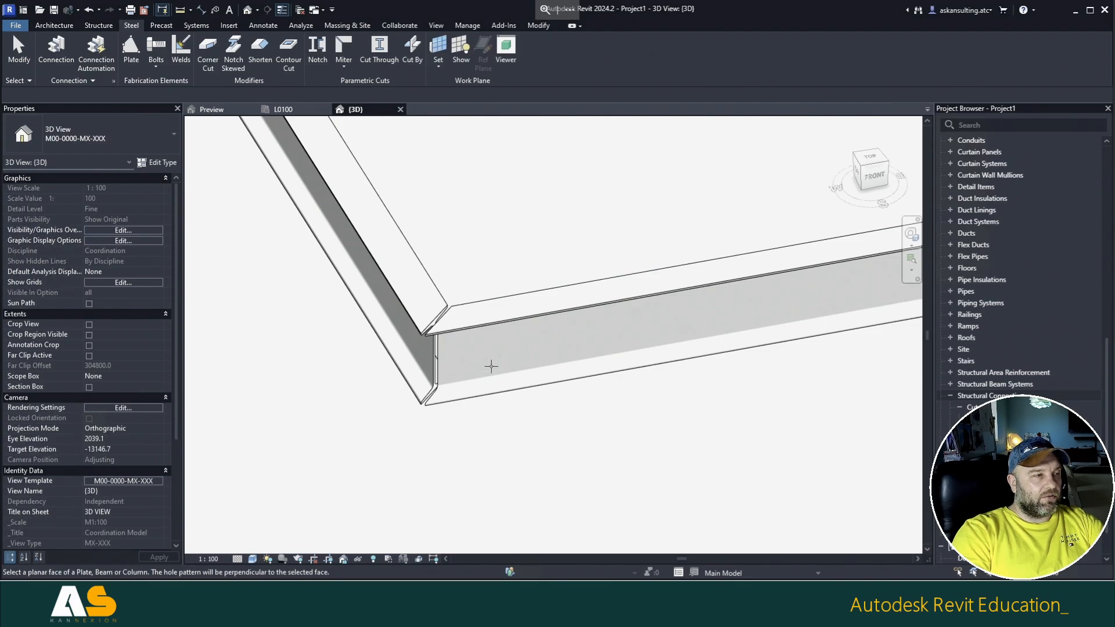
scroll(465, 406, up, 2)
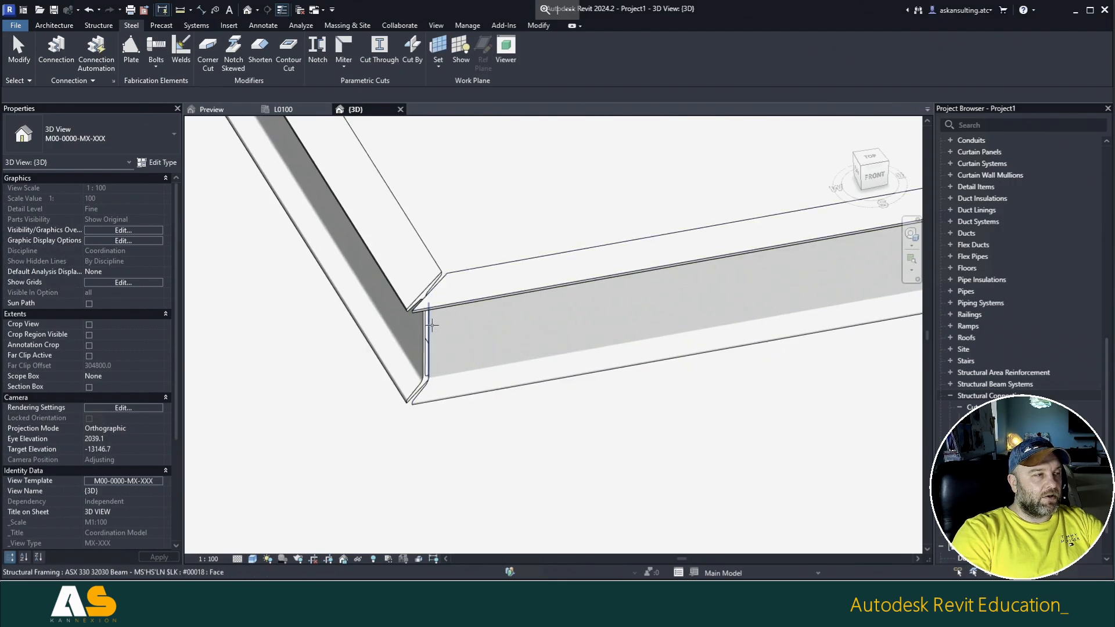
click(432, 327)
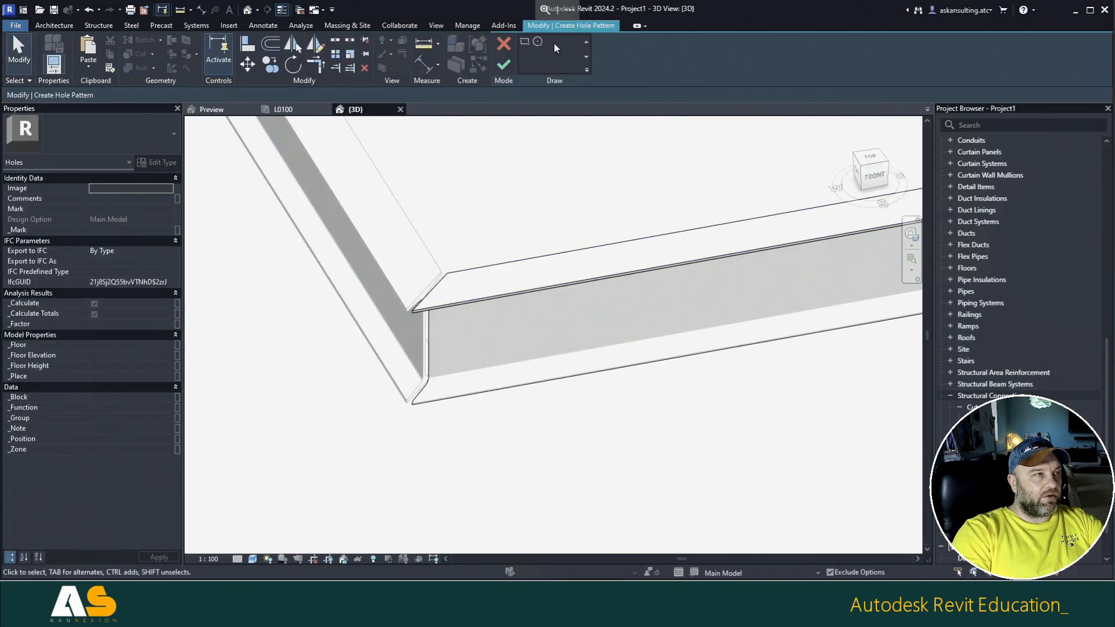
click(538, 41)
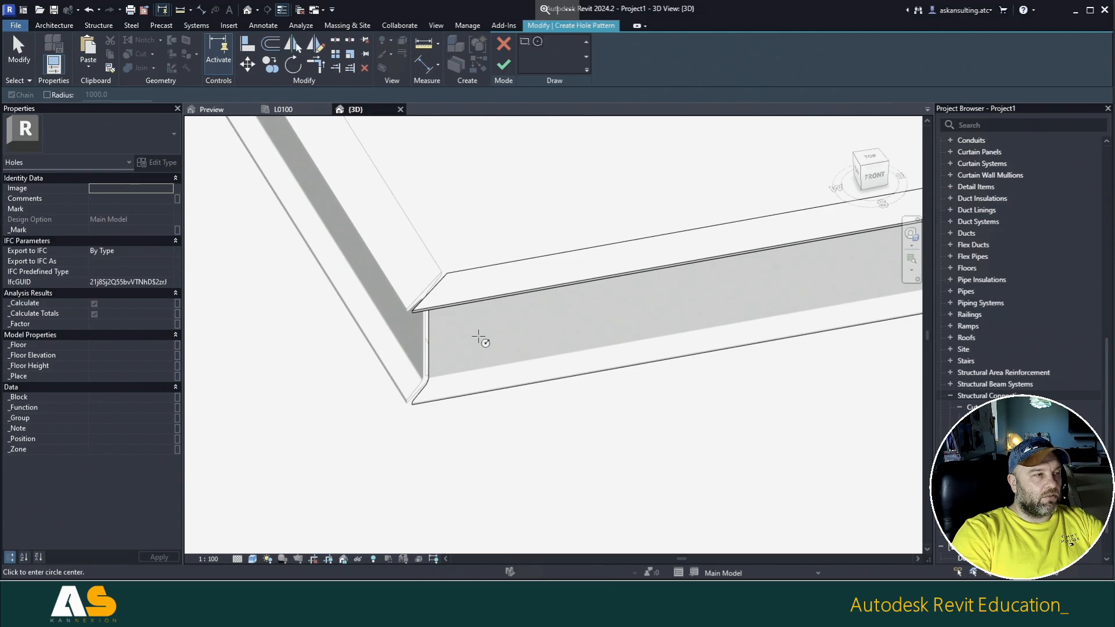
click(478, 337)
click(493, 325)
key(Escape)
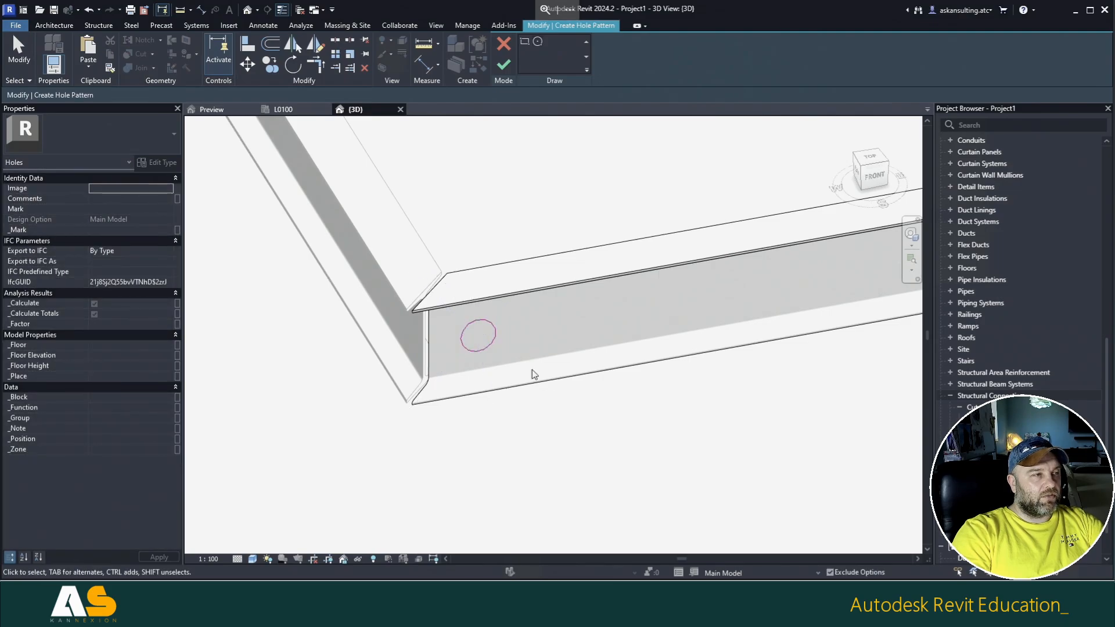
click(504, 66)
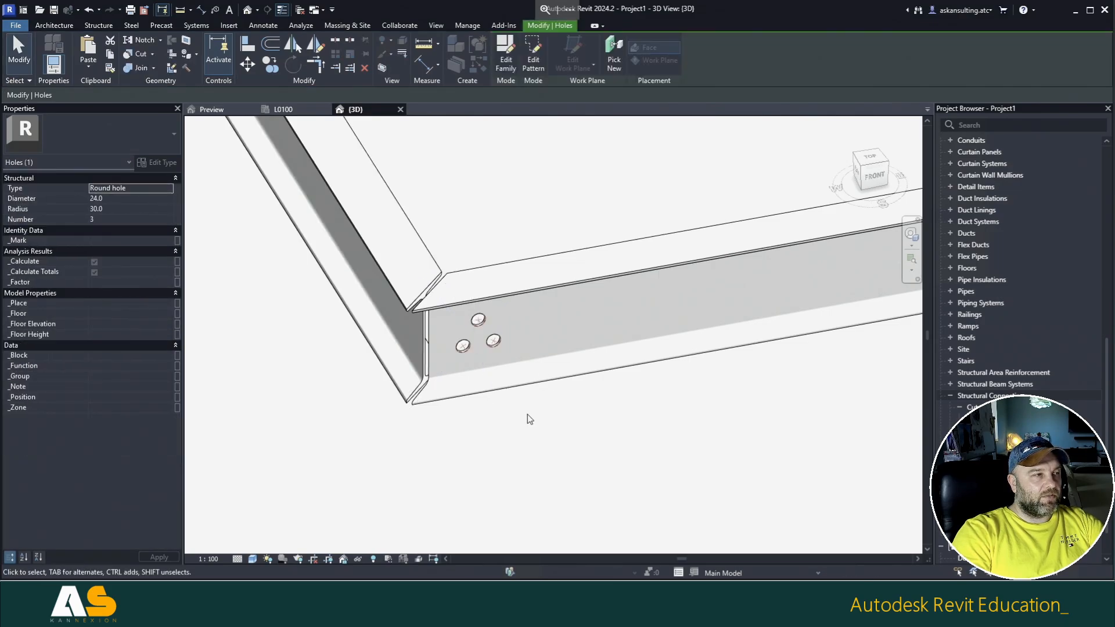
Step: Set the number of holes in the circular pattern to 4
shift+middle_drag(532, 442, 492, 299)
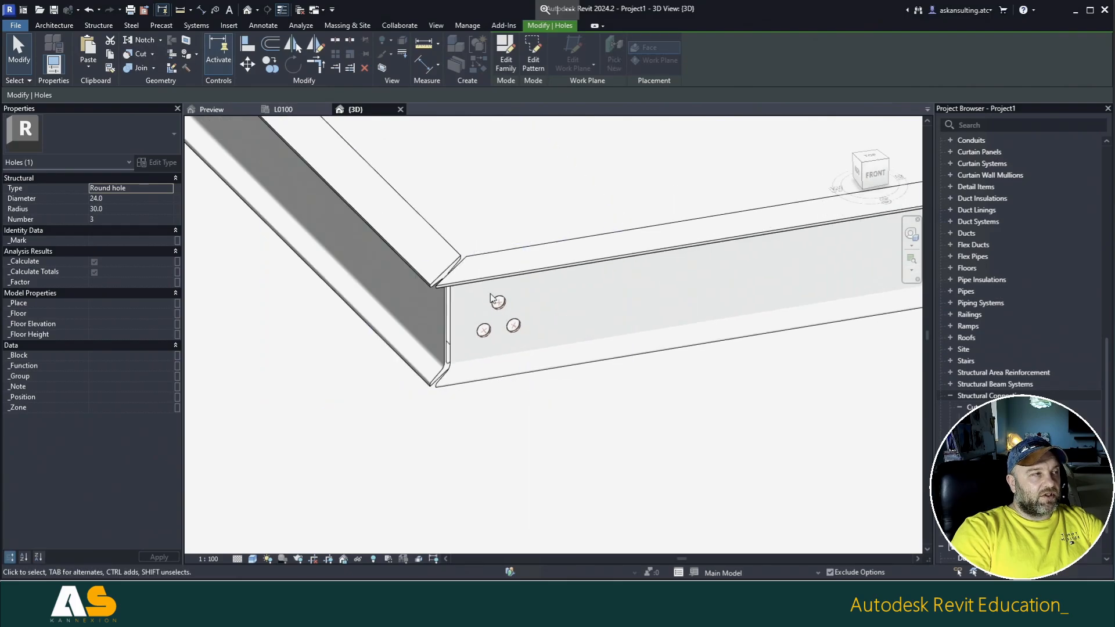
click(108, 219)
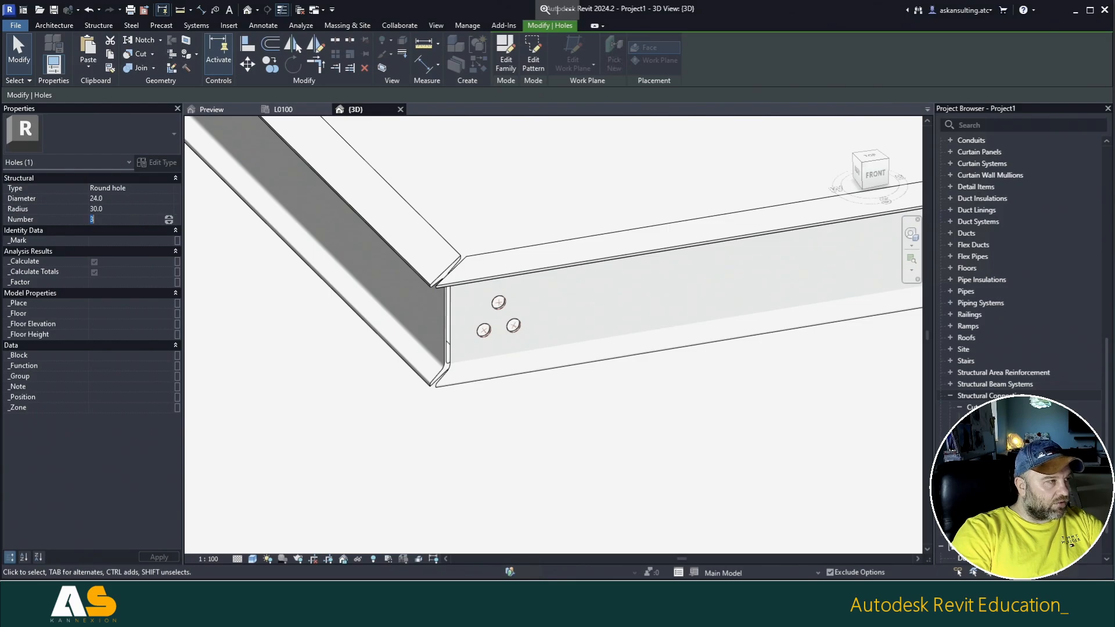
click(169, 218)
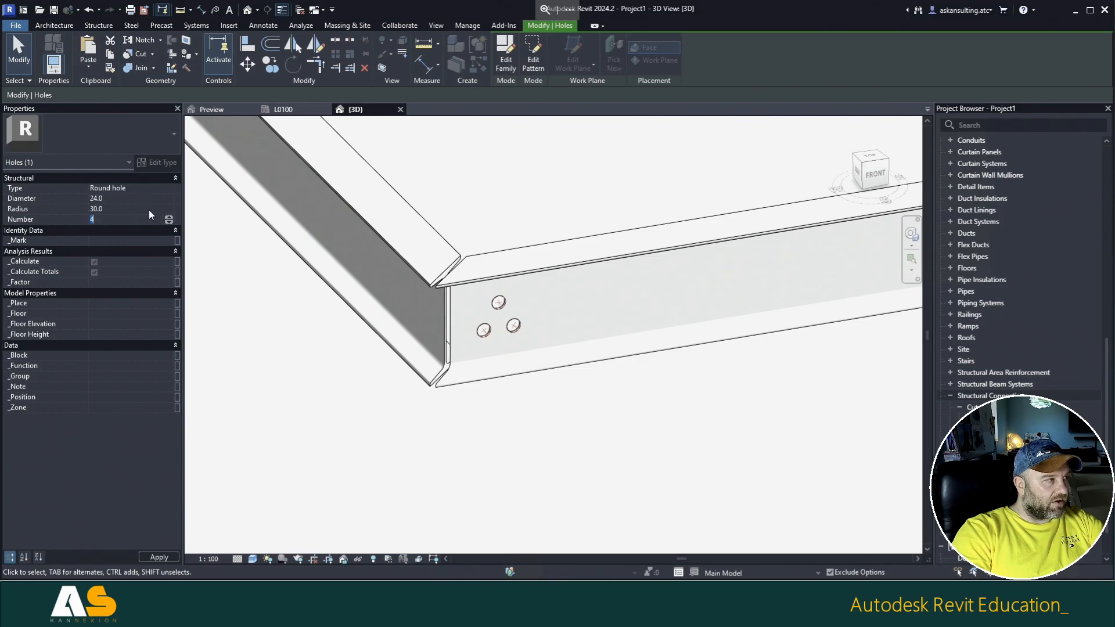
click(149, 210)
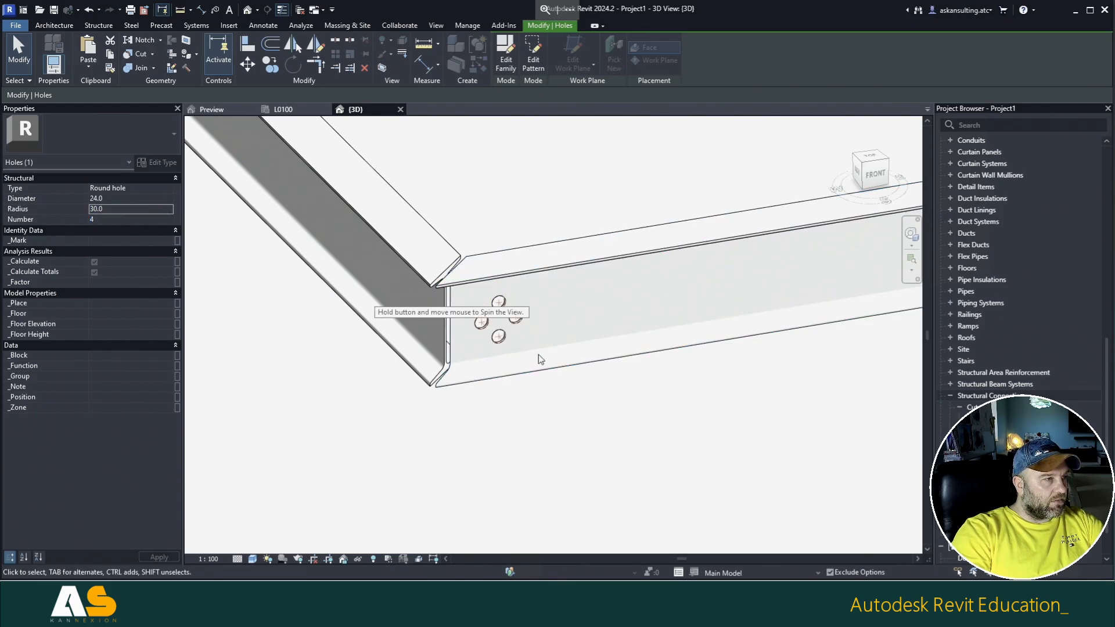
scroll(563, 328, up, 2)
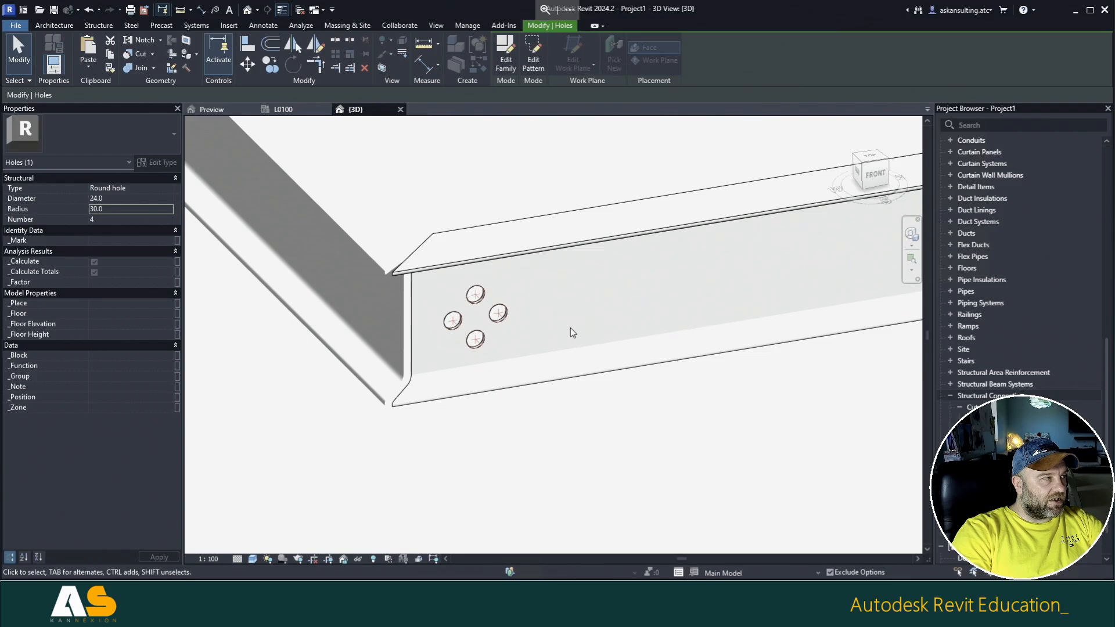
Step: Try the Slotted hole, Countersink, Blind hole and Threaded hole types on the circular hole pattern
click(170, 188)
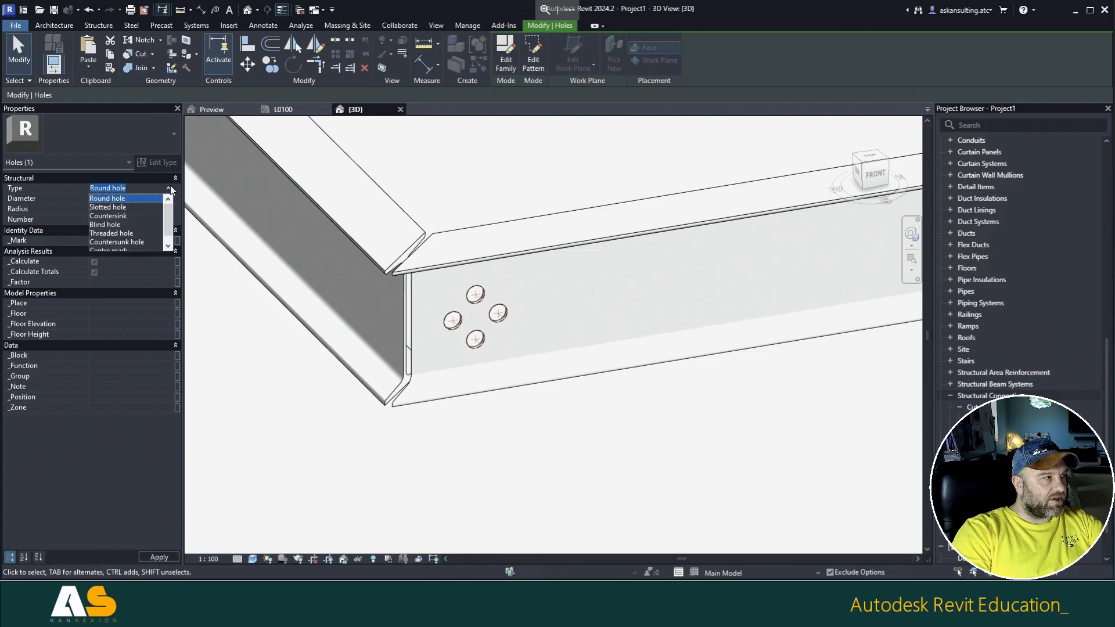
click(141, 207)
scroll(476, 342, up, 2)
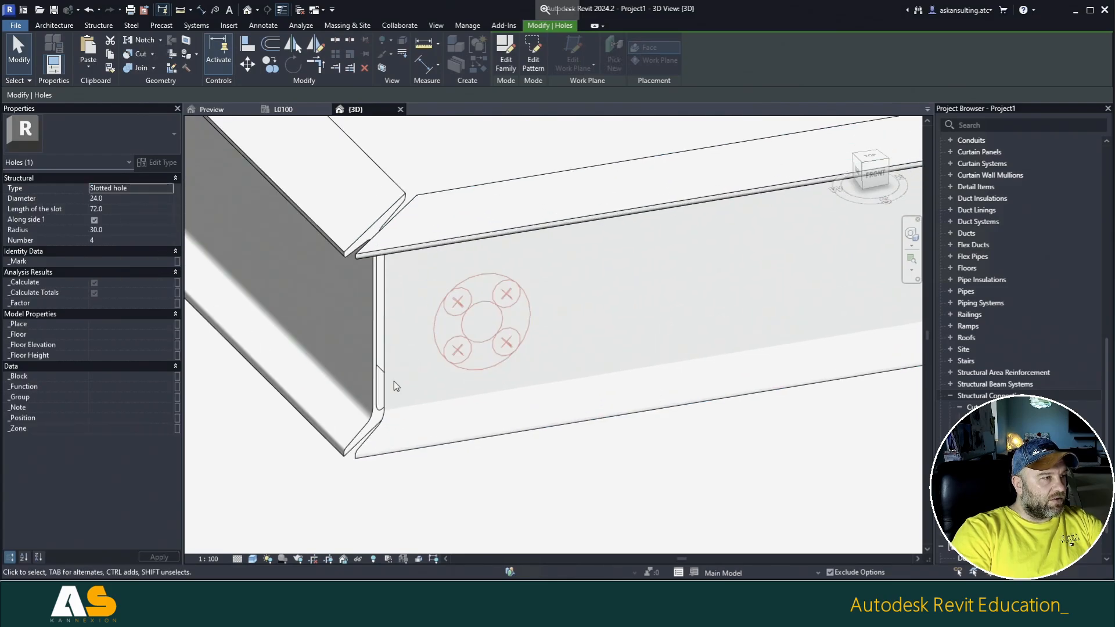
click(169, 188)
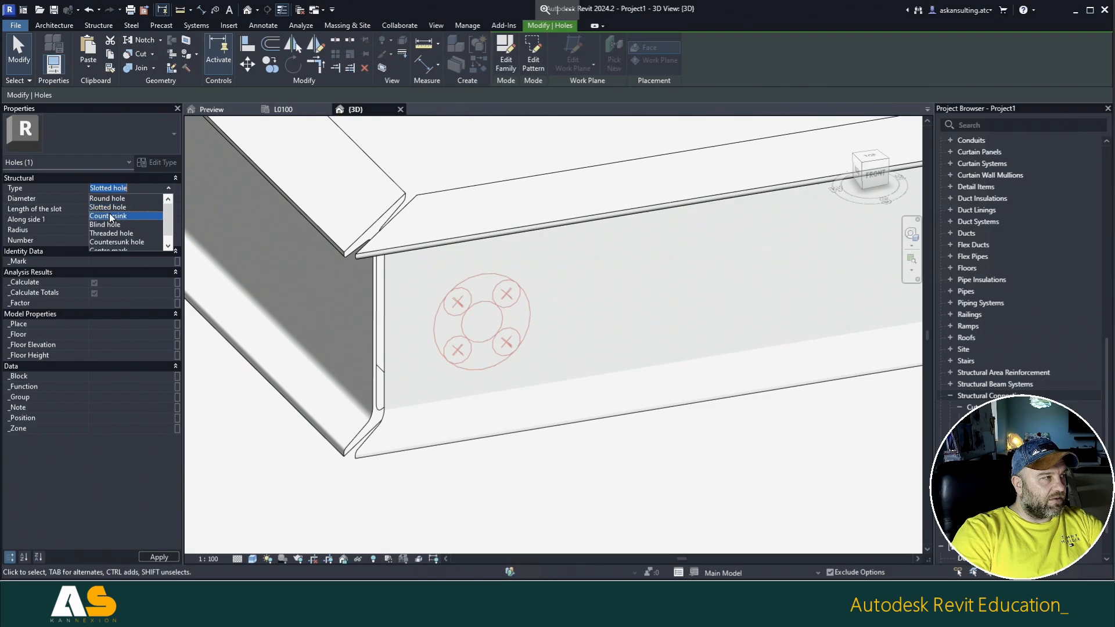
click(122, 216)
click(167, 187)
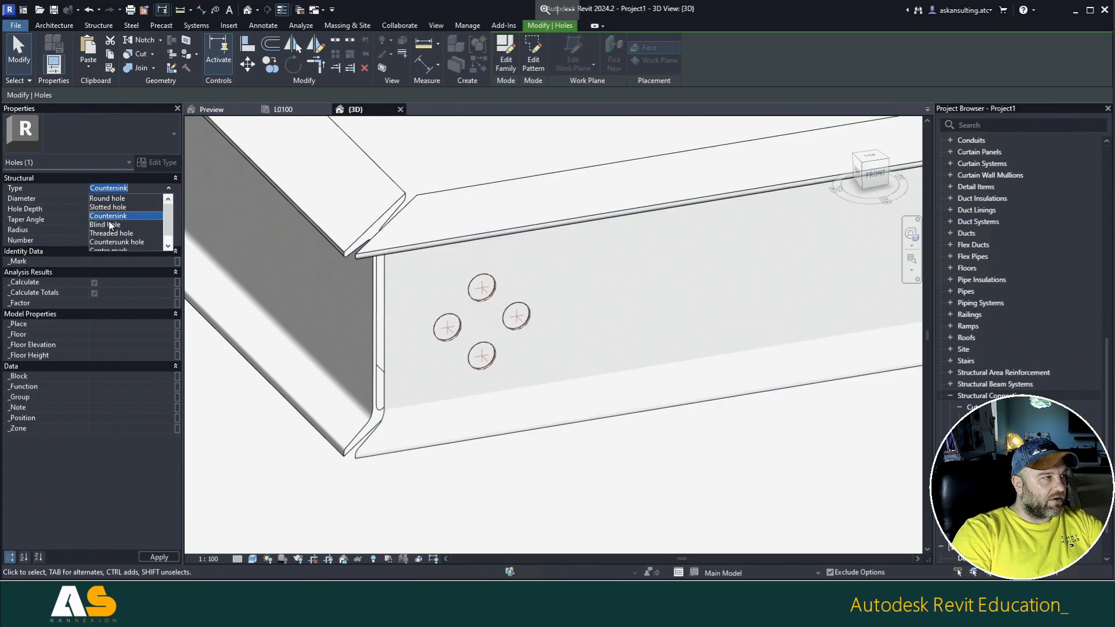
click(143, 210)
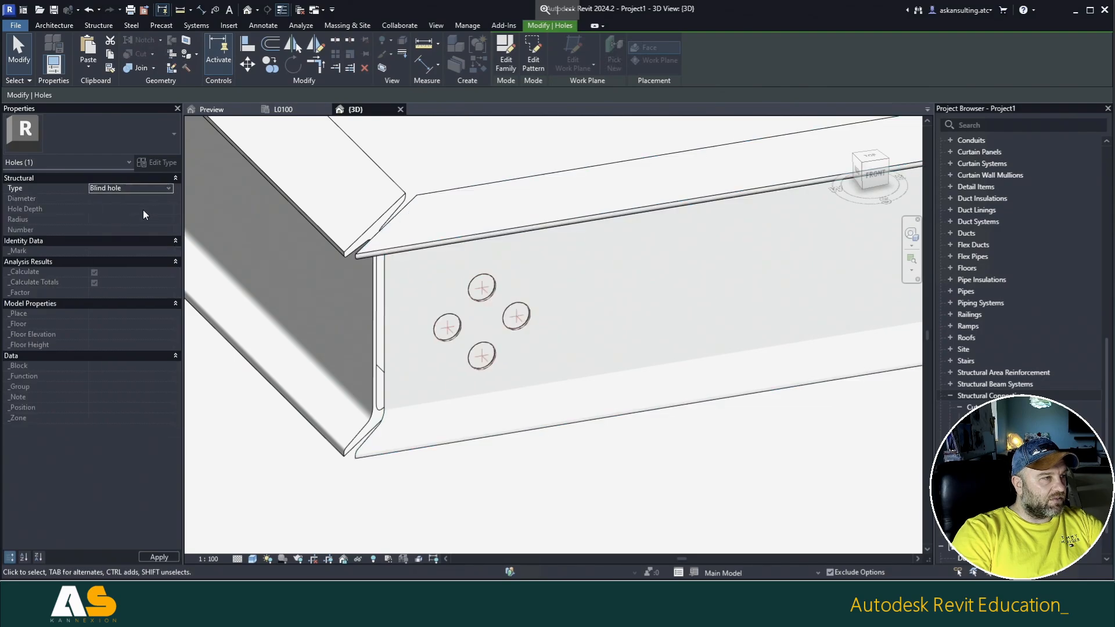
click(168, 188)
click(105, 233)
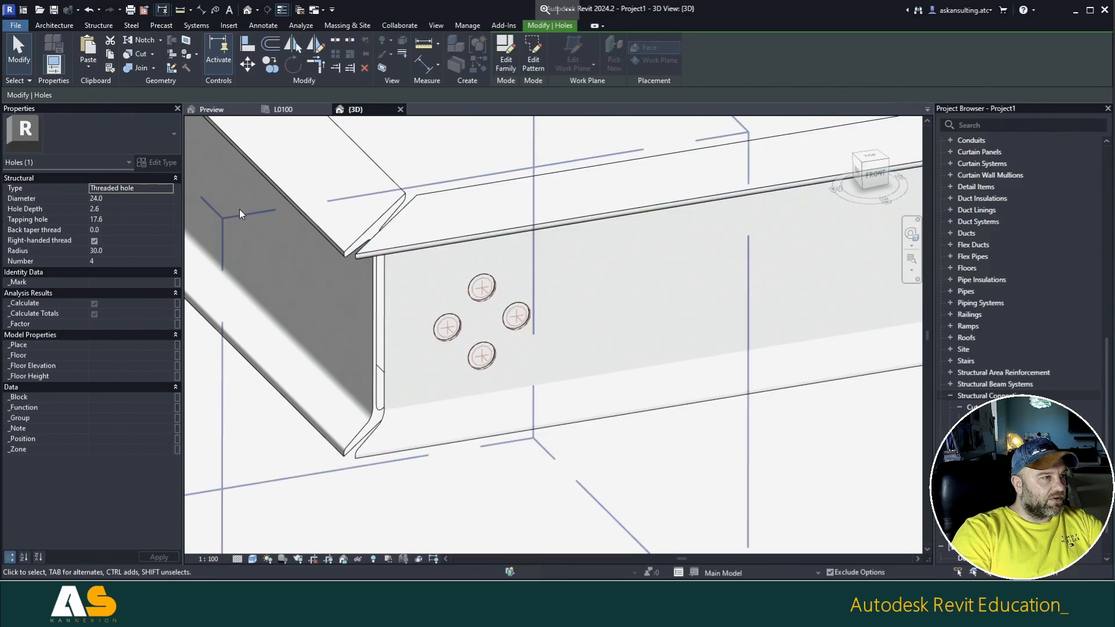
Step: Set the hole pattern's type to Round hole with a diameter of 15 and a pattern radius of 50
click(172, 188)
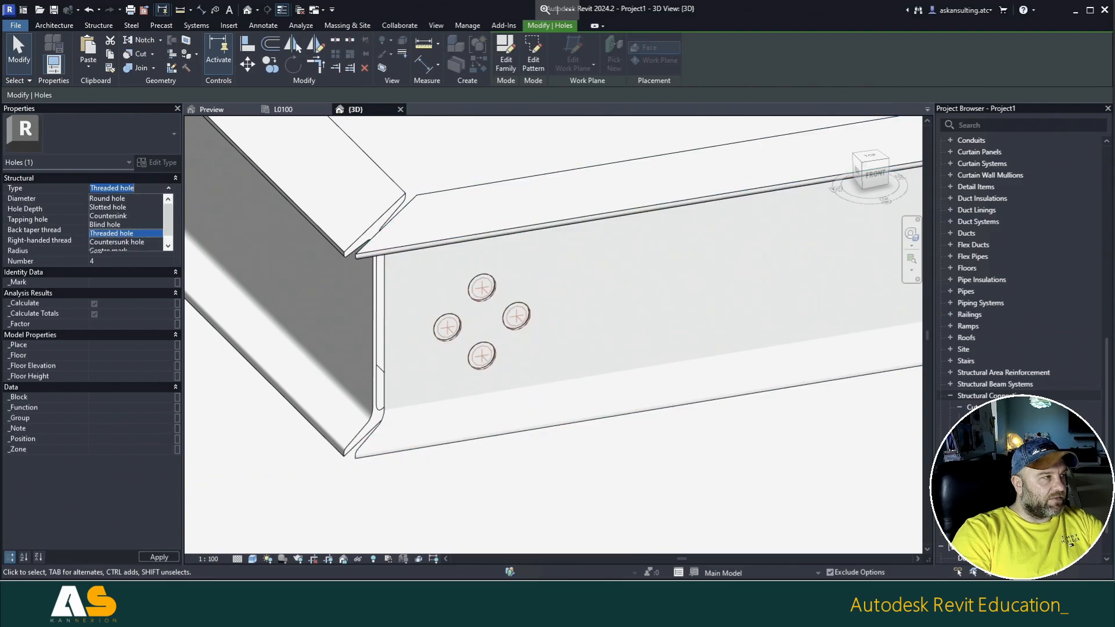
click(114, 199)
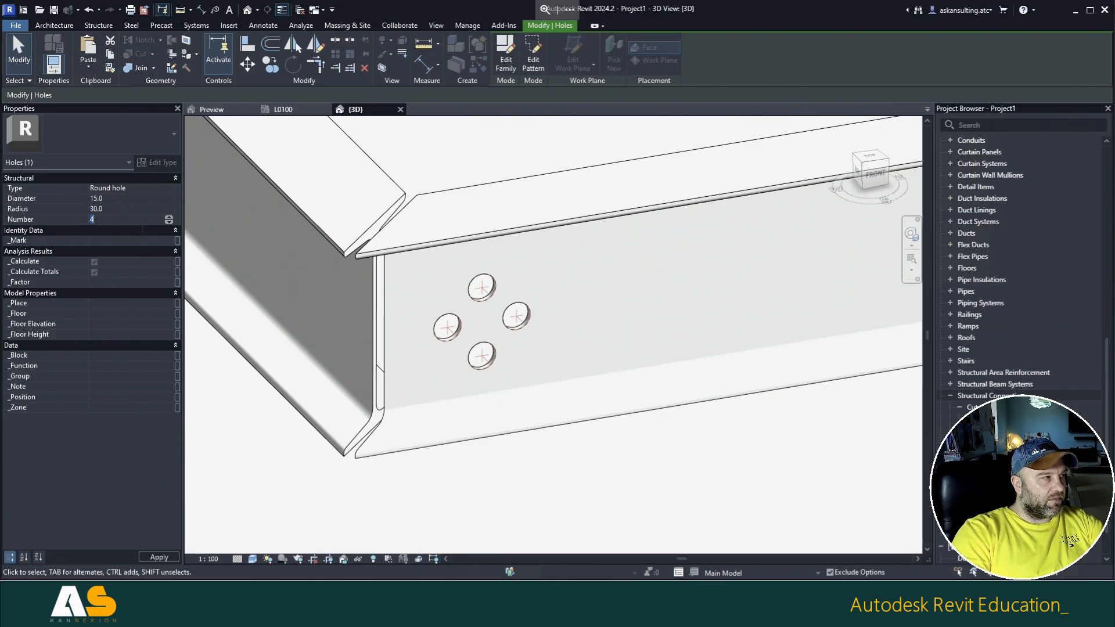
click(131, 210)
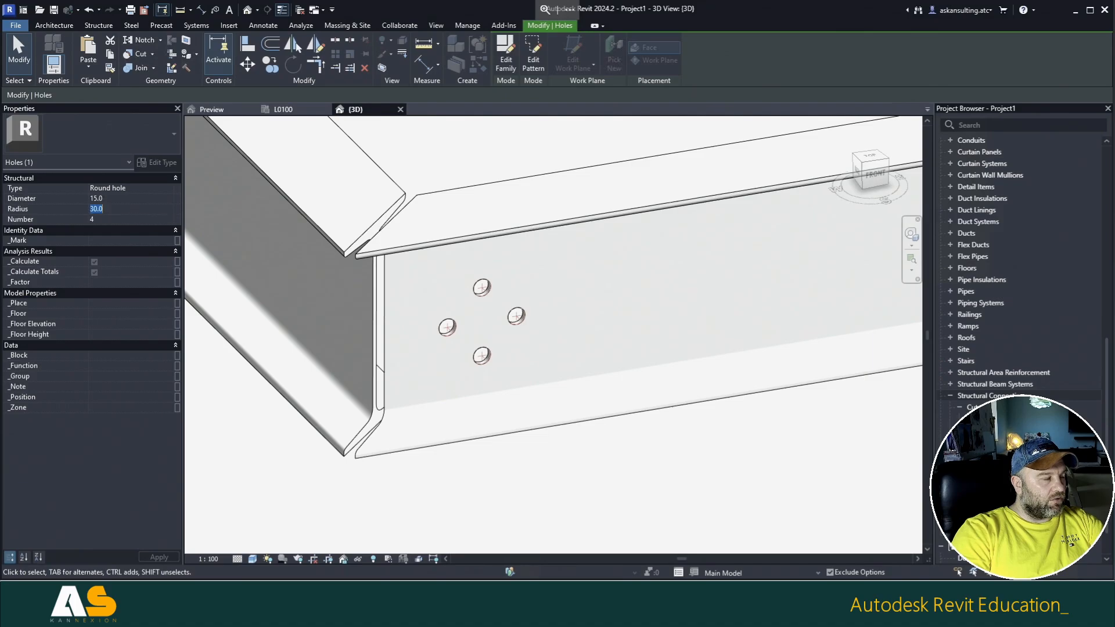
text(5)
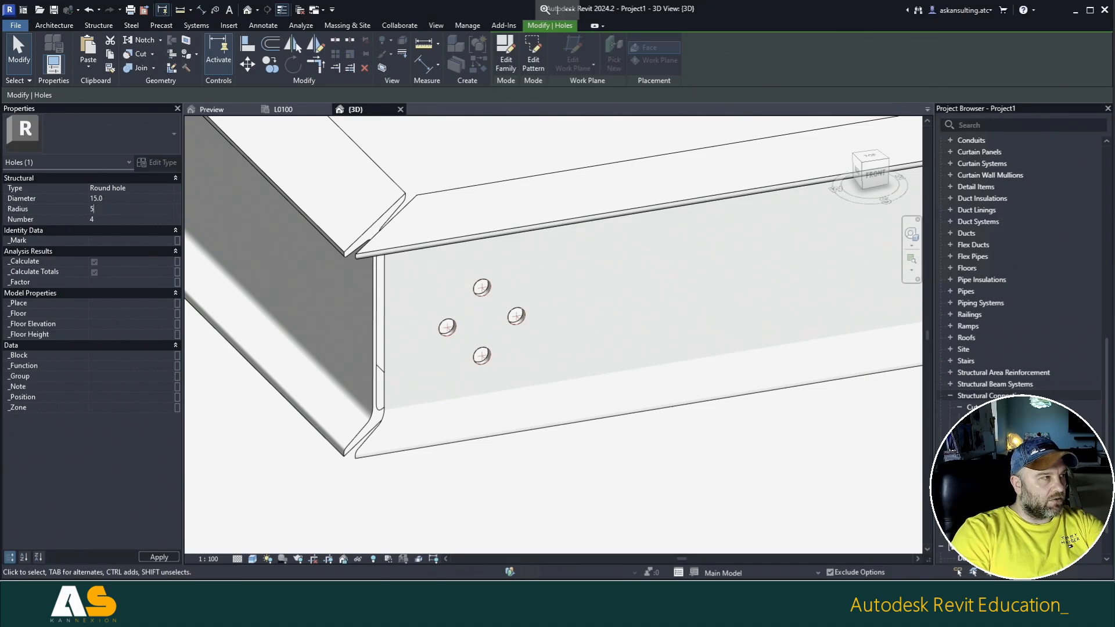
text(0)
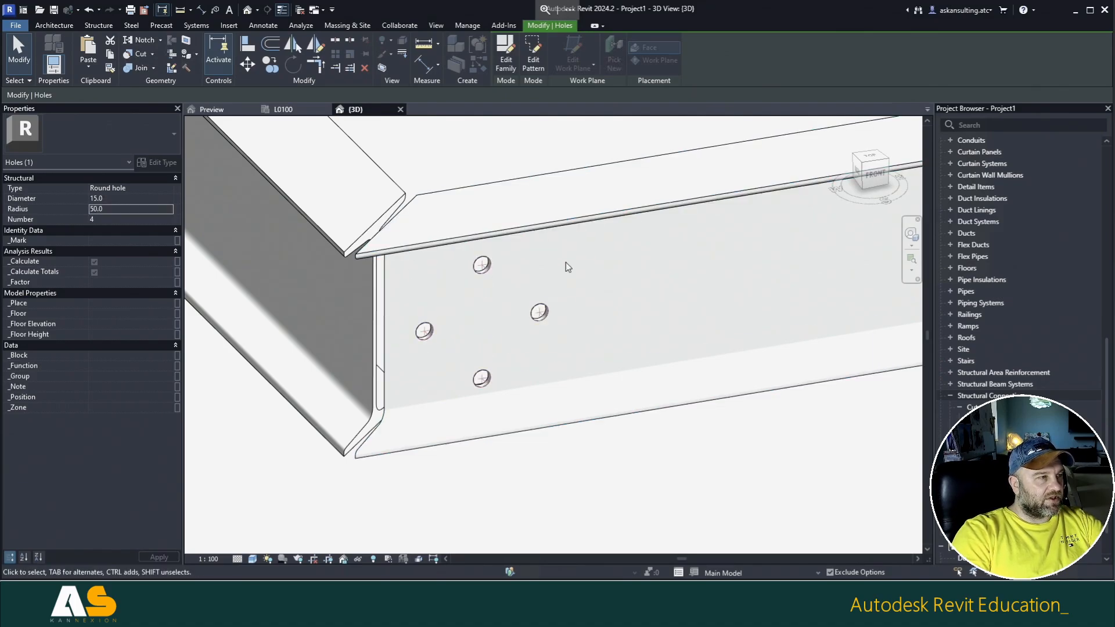
Step: Inspect the hole pattern's sketch and the beam's family, and return to the project's 3D view
scroll(566, 267, down, 3)
shift+middle_drag(560, 407, 511, 262)
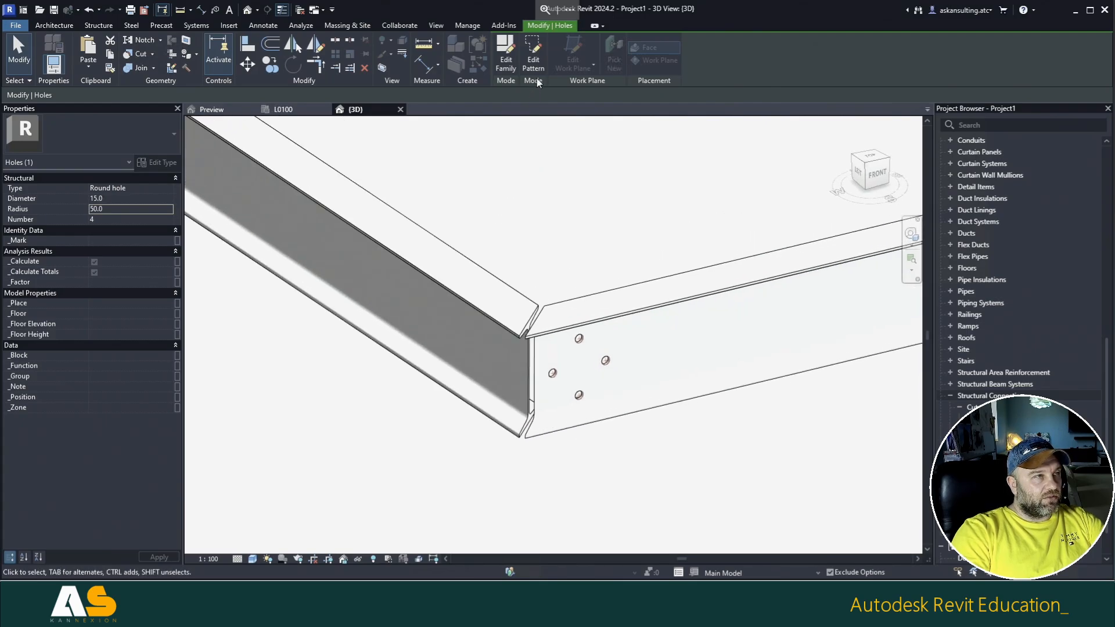
click(533, 59)
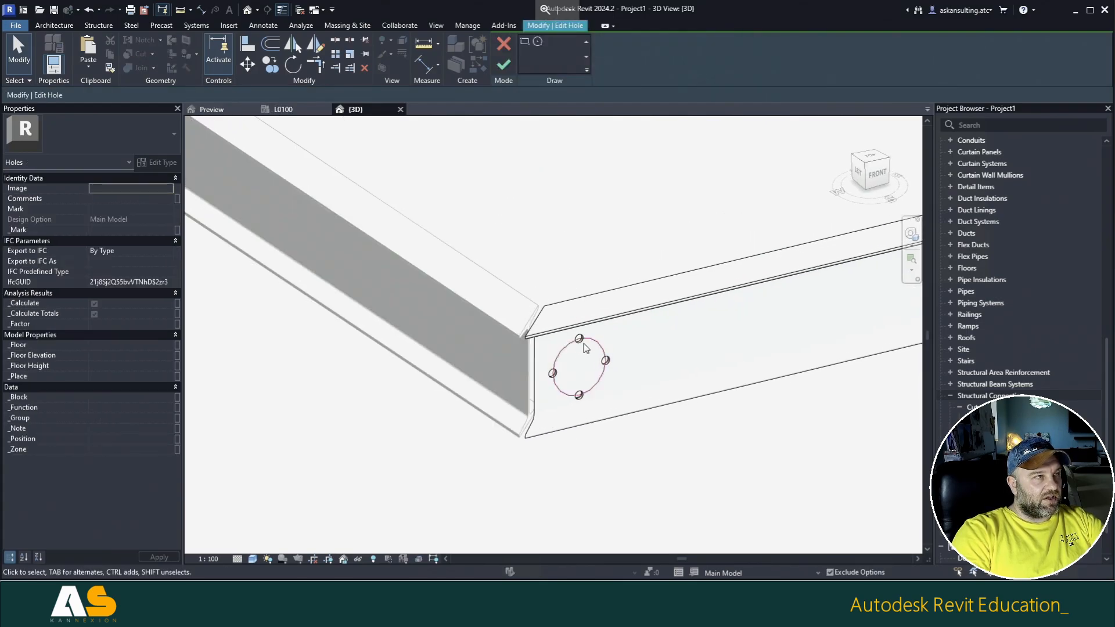
click(499, 43)
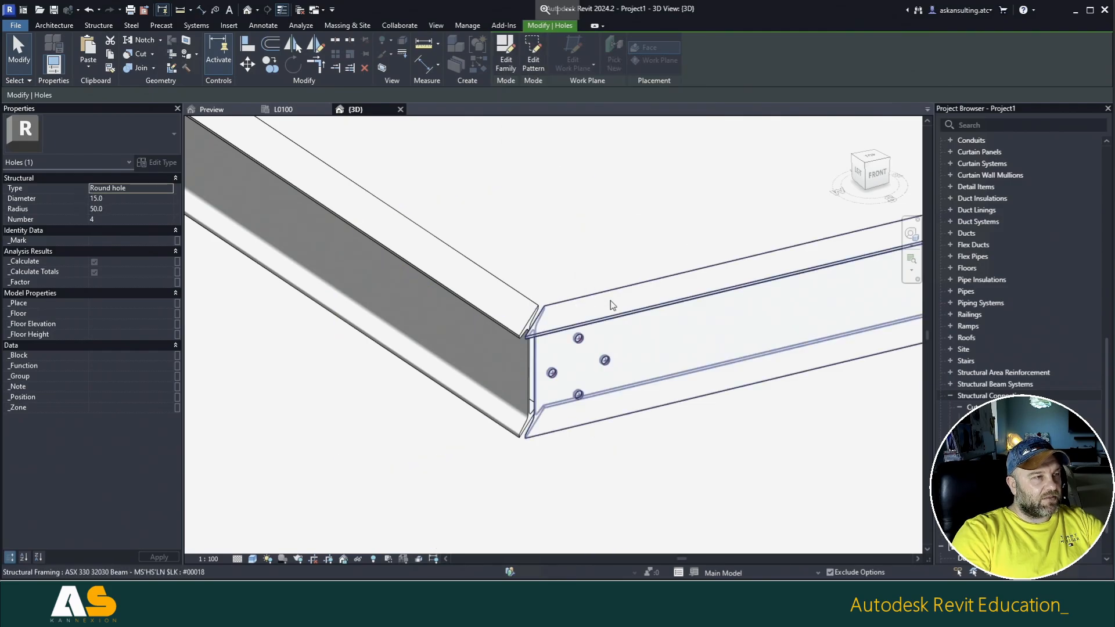
scroll(520, 216, down, 1)
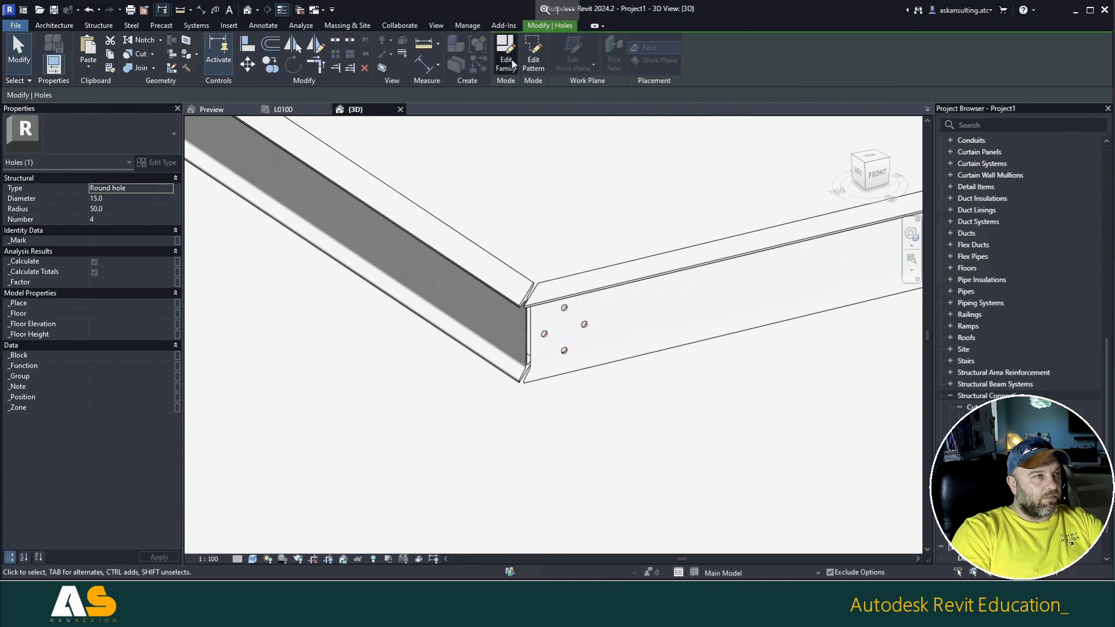
click(506, 58)
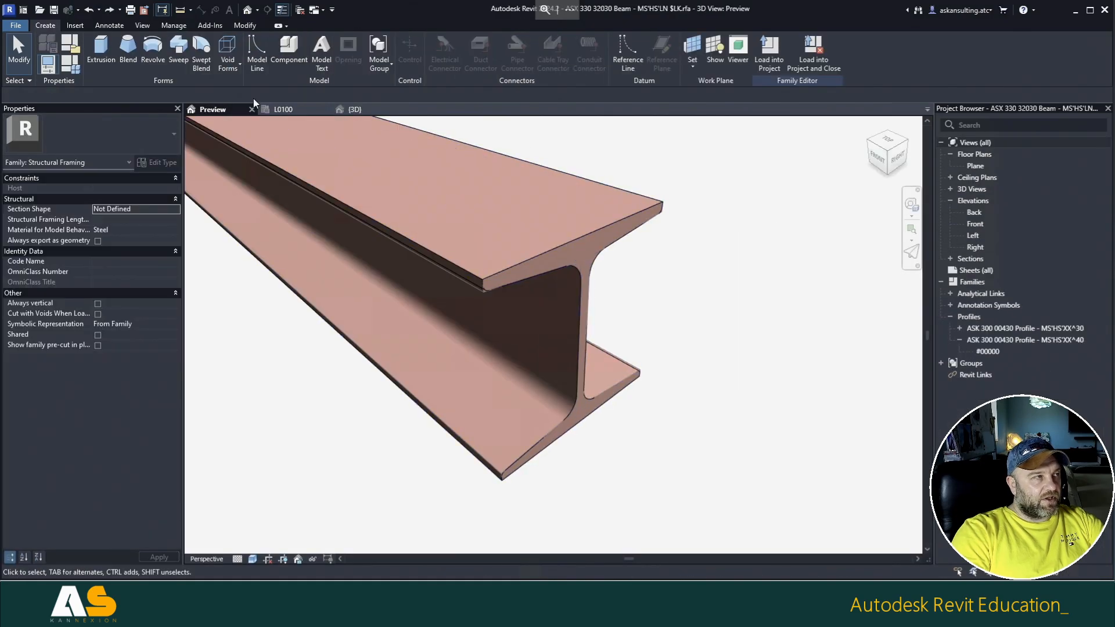
click(352, 110)
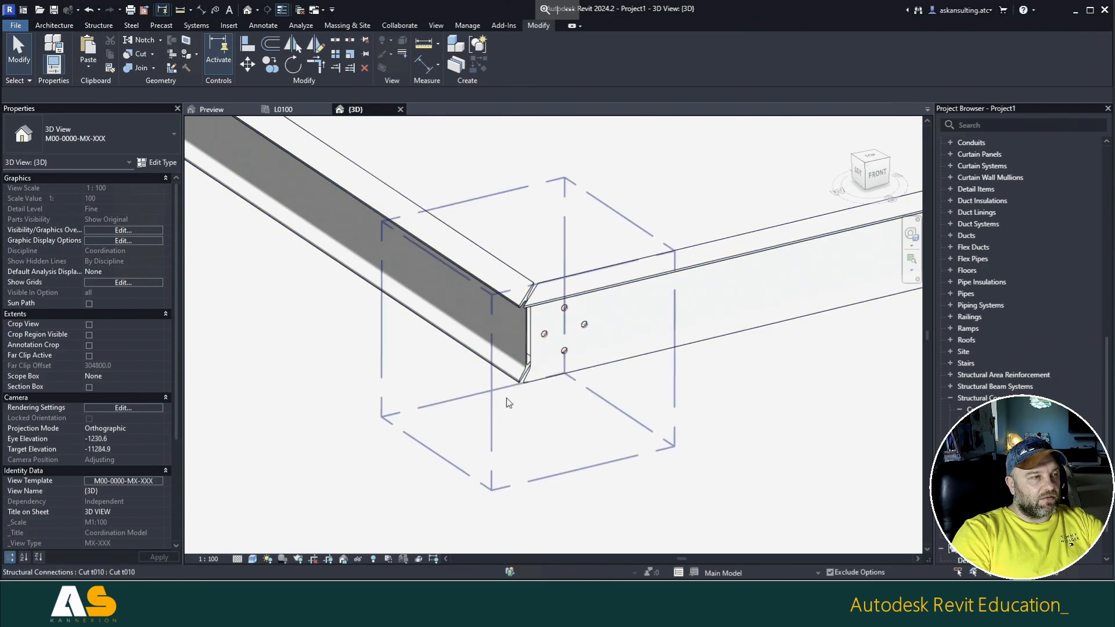
Step: Edit the Cut t010 connection at the drilled corner to include the hole pattern, and accept the update of all its instances
click(500, 389)
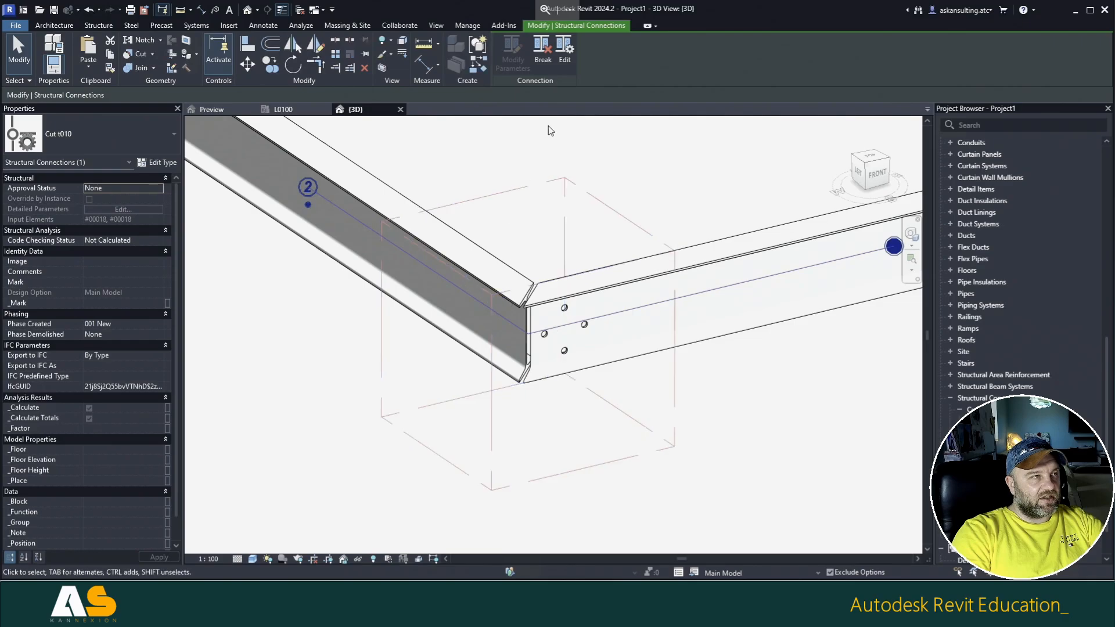
click(564, 58)
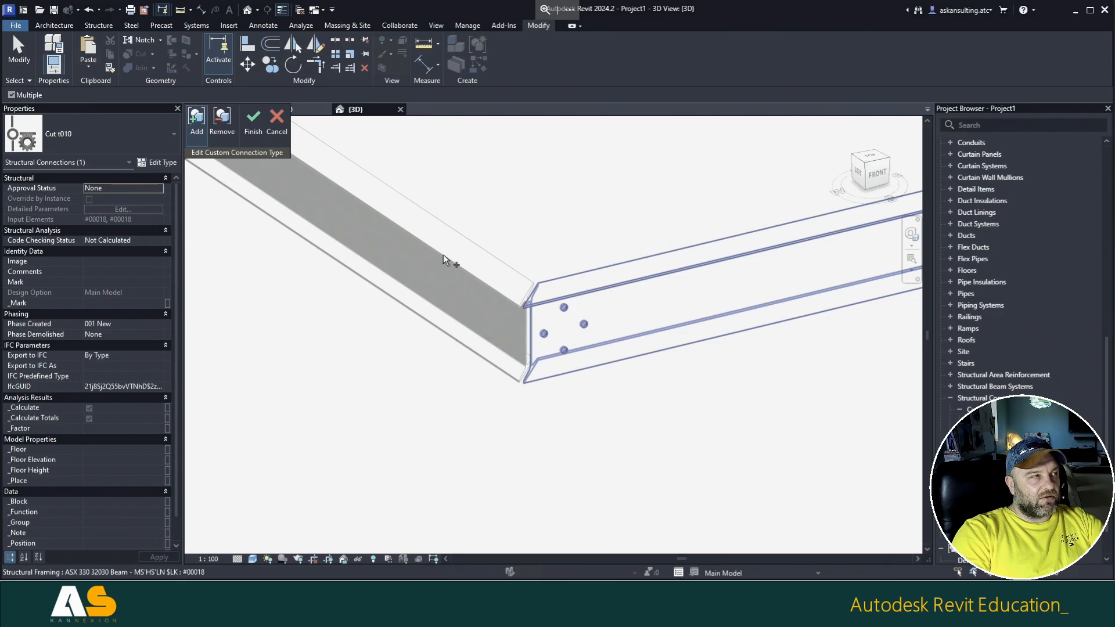
click(255, 127)
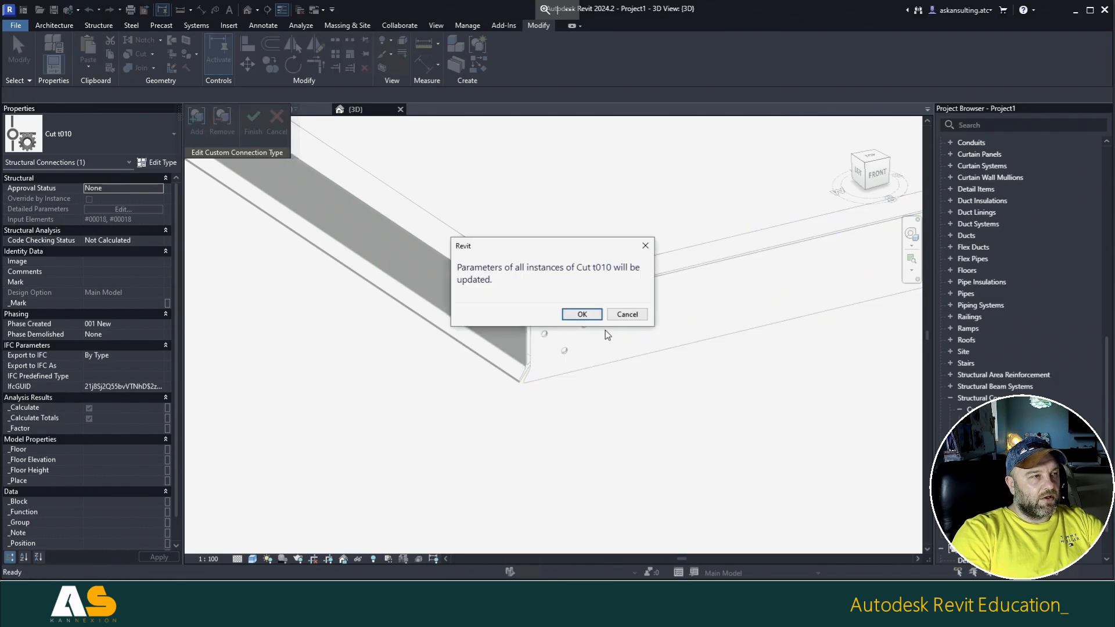
click(581, 314)
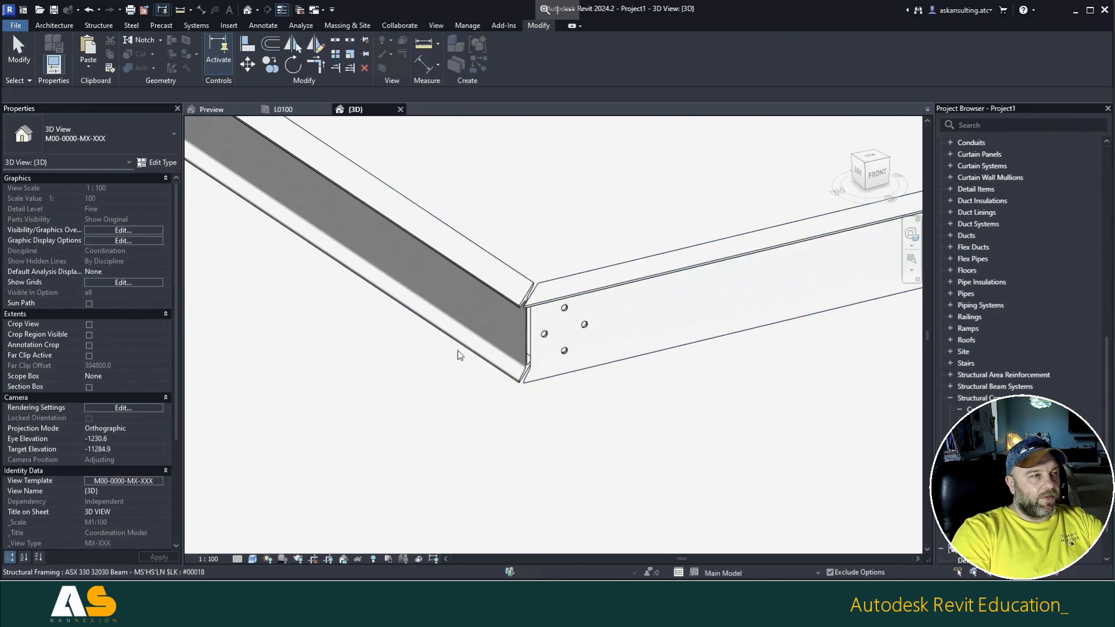
Step: Start a steel plate at the other mitred corner, picking the beam's top flange face as its work plane
scroll(445, 363, down, 6)
shift+middle_drag(535, 361, 769, 349)
scroll(721, 360, up, 3)
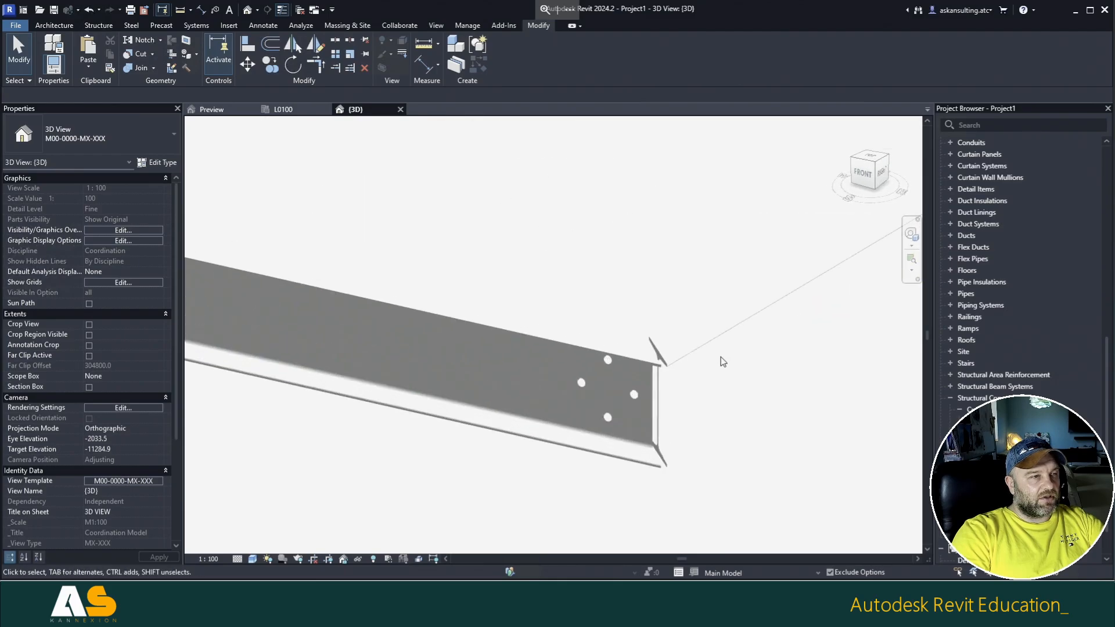
scroll(668, 272, up, 2)
mouse_move(666, 271)
shift+middle_down()
mouse_move(663, 291)
mouse_move(672, 252)
shift+middle_up()
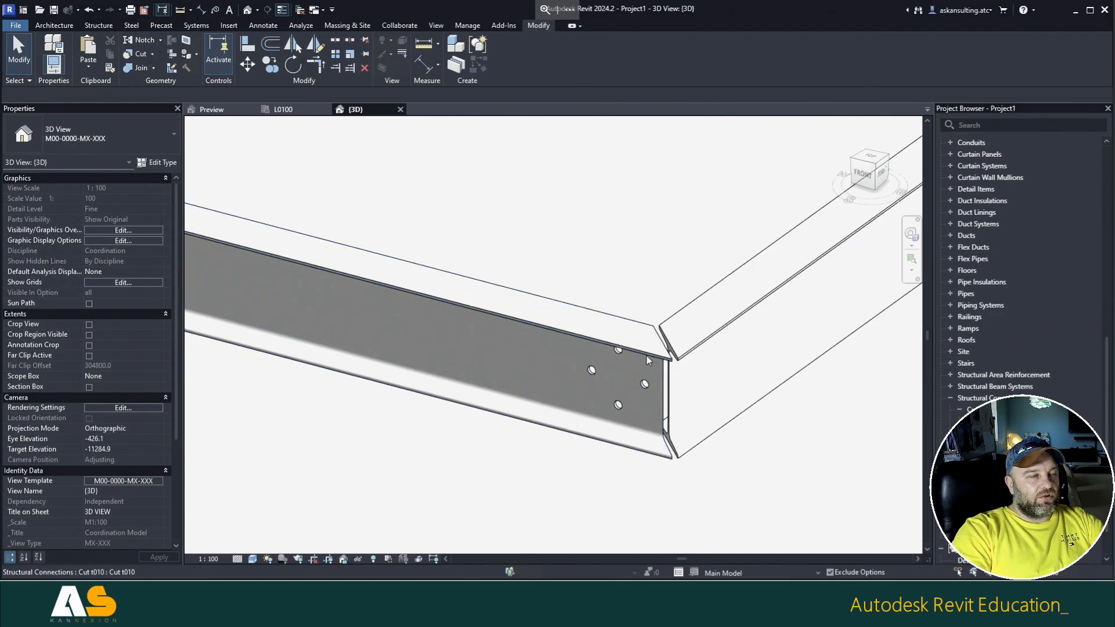
click(98, 26)
click(130, 26)
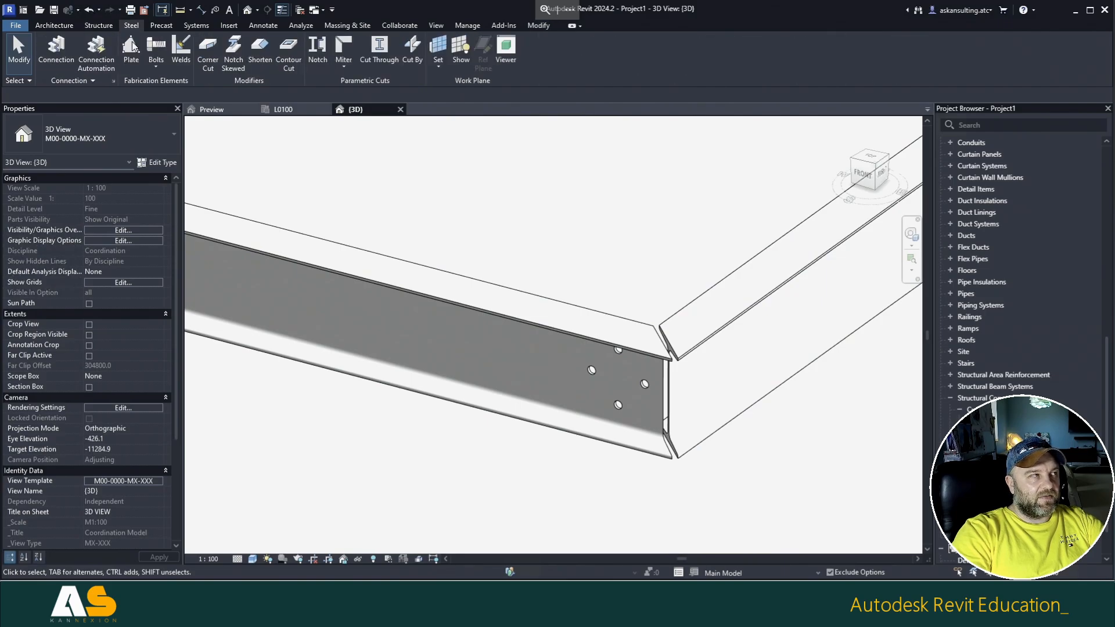
click(131, 46)
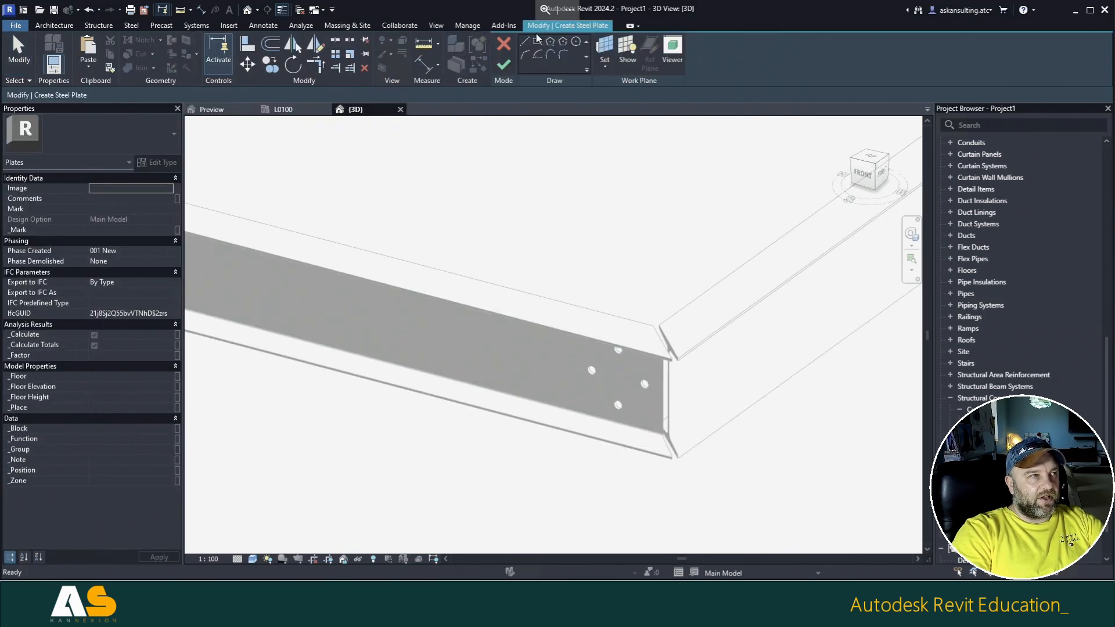
click(604, 48)
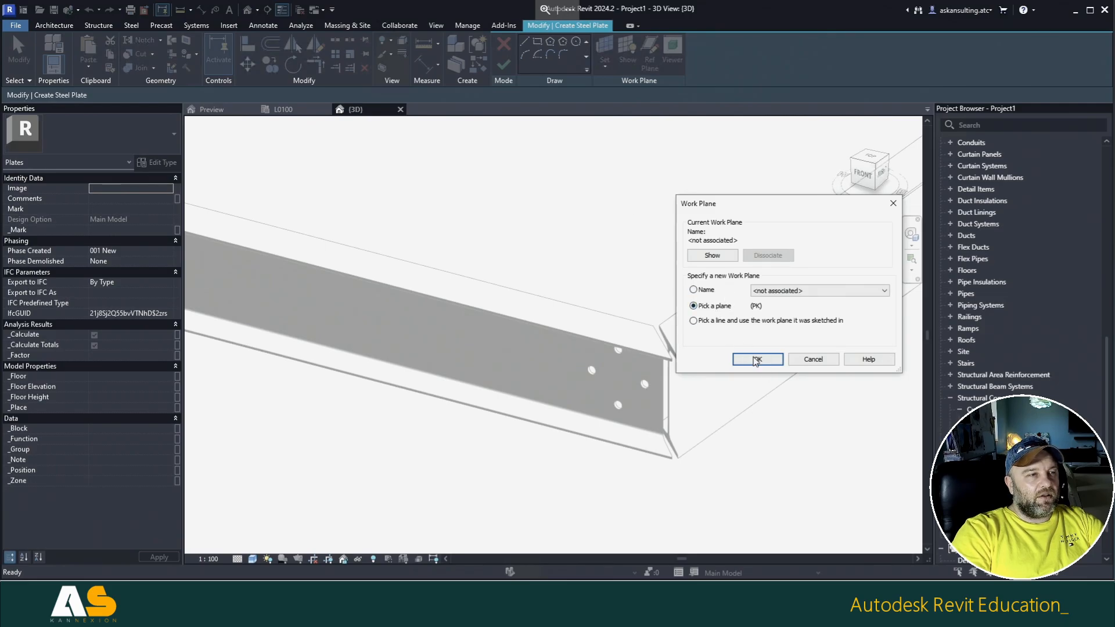
click(757, 360)
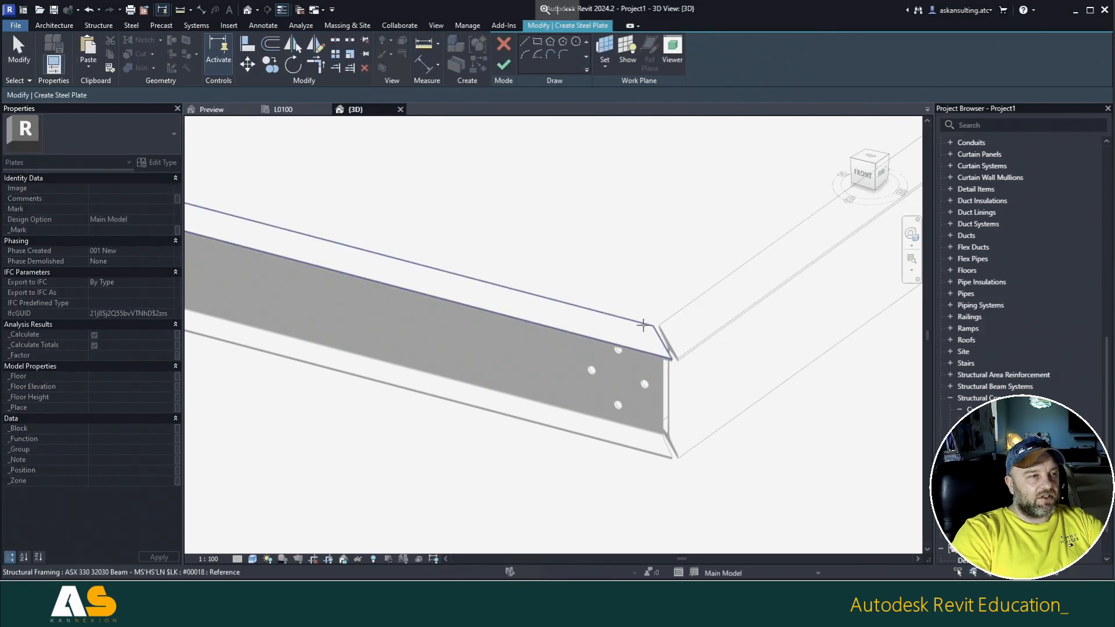
click(644, 324)
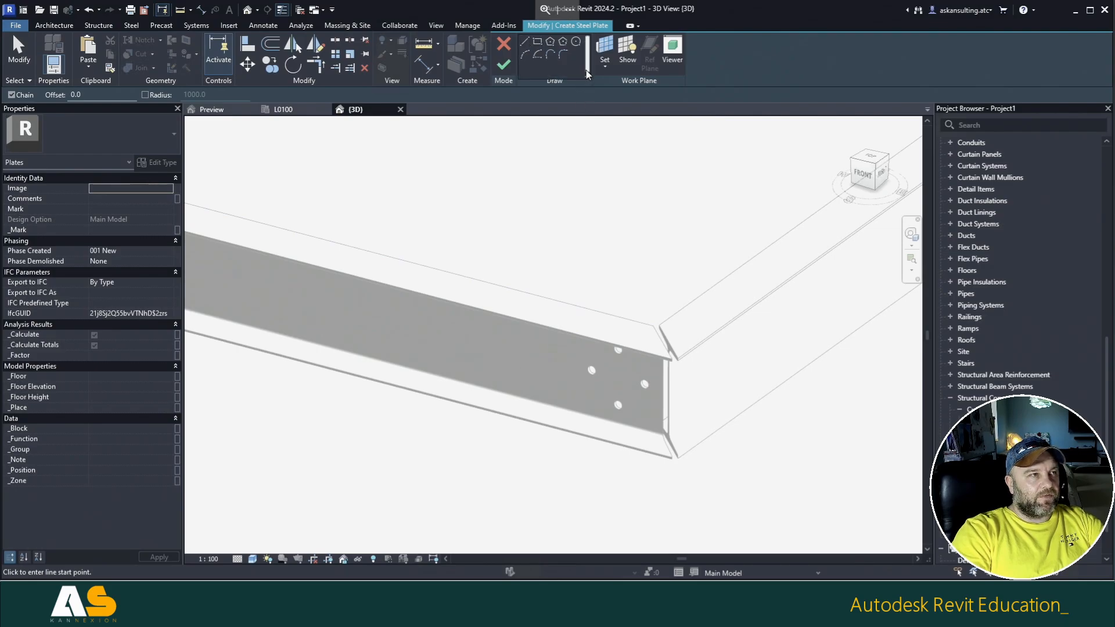
Step: Sketch a closed four-sided plate outline across both top flanges at the mitred corner, about 243 mm along the outer side and 122 mm along the inner
click(526, 52)
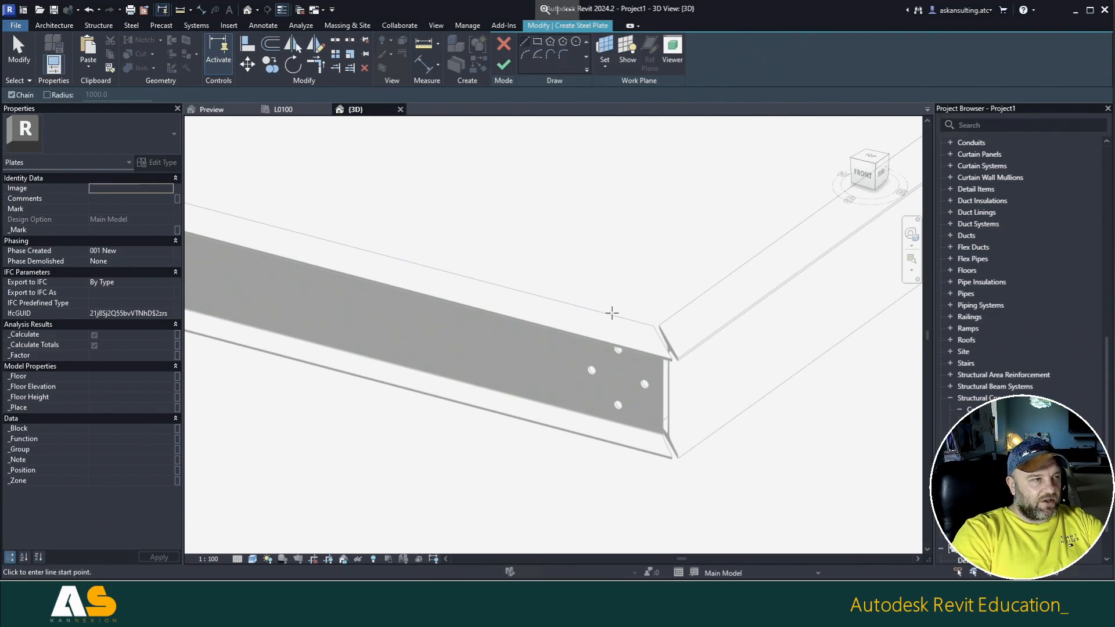
click(612, 314)
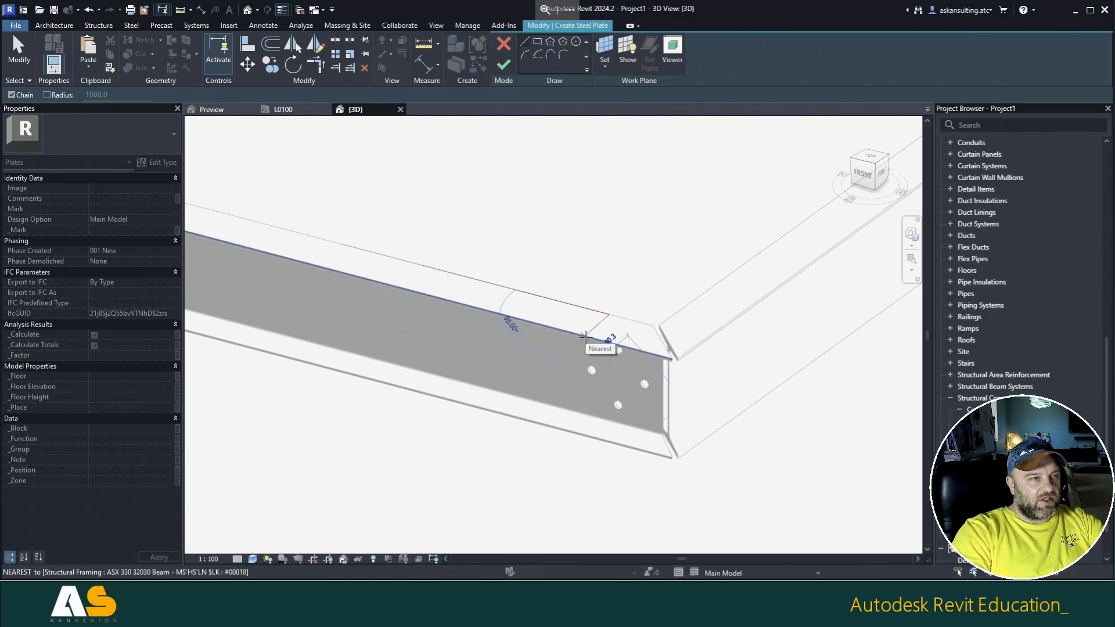
click(586, 336)
scroll(686, 364, up, 3)
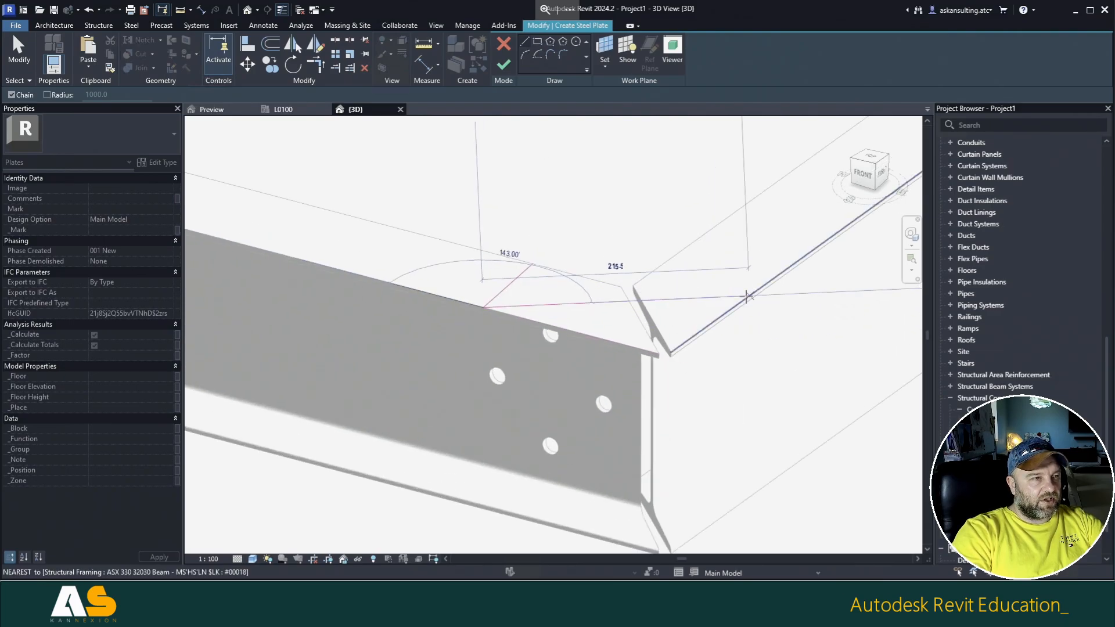
scroll(747, 296, down, 1)
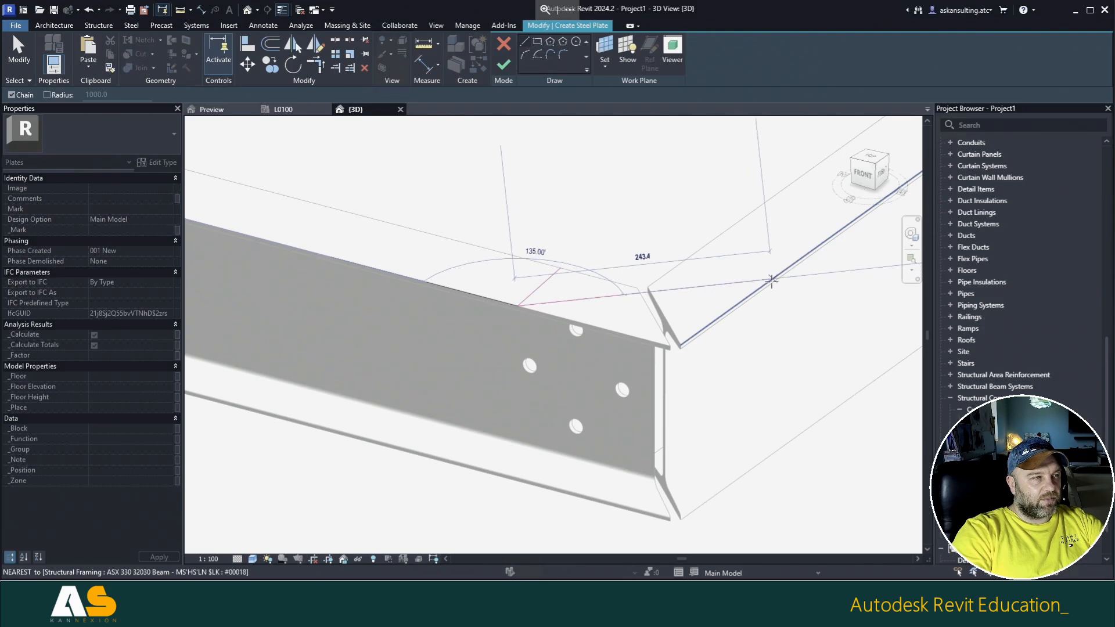
click(772, 281)
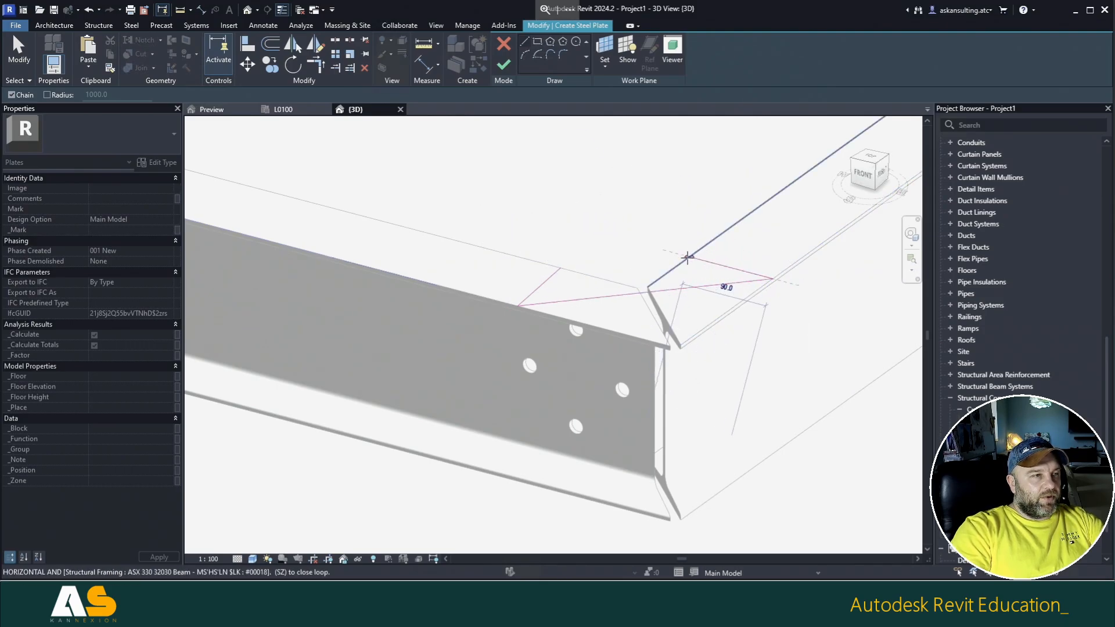
click(689, 256)
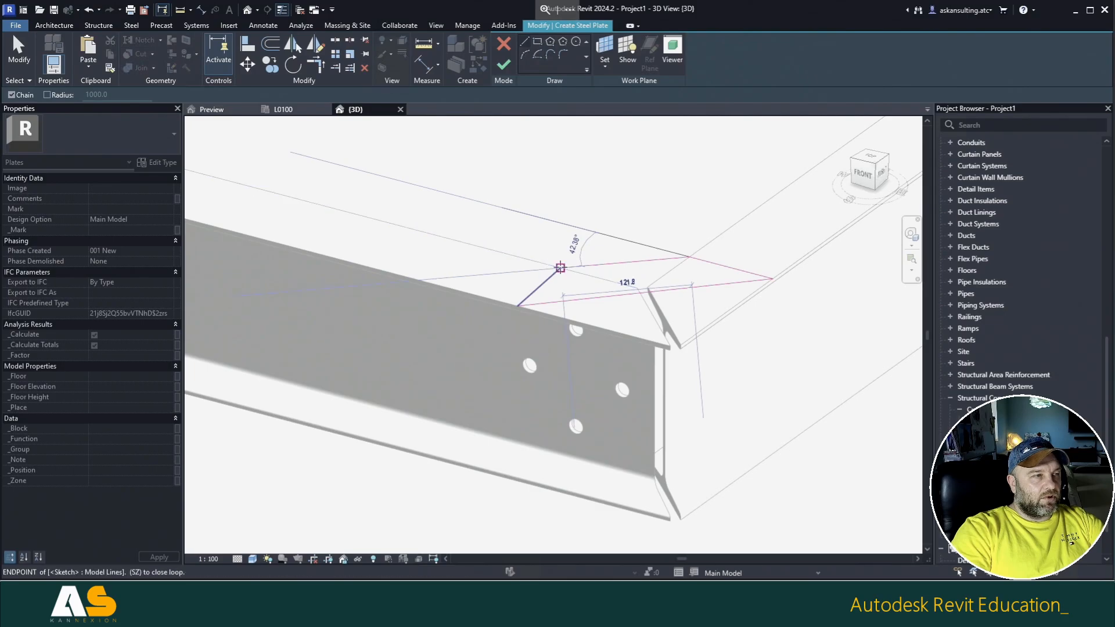
click(560, 268)
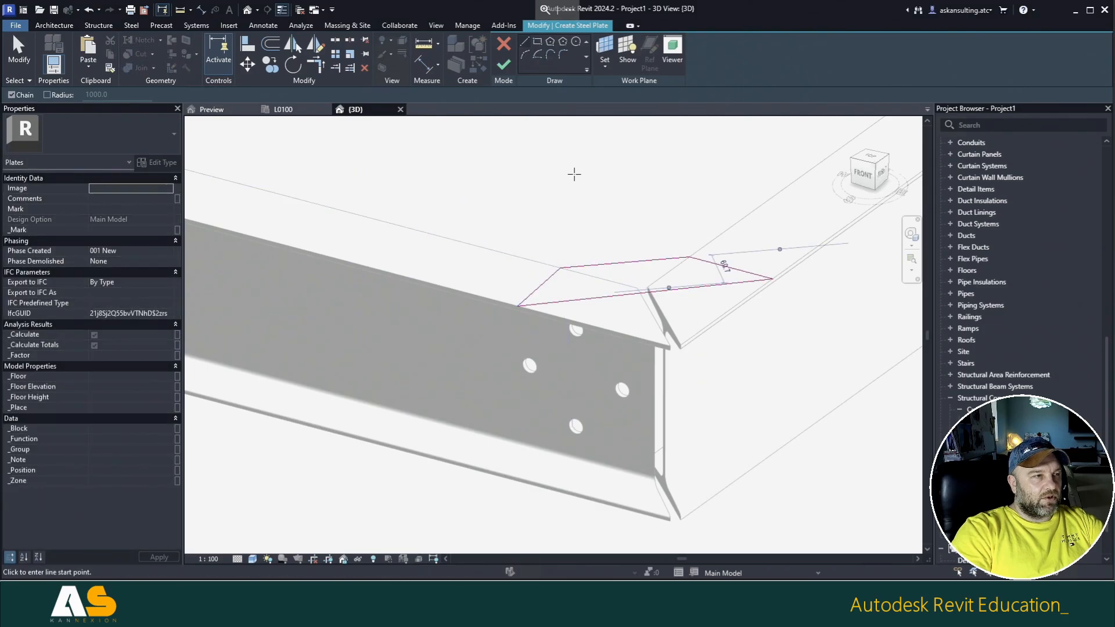
Step: Finish the corner plate and add it to the Cut t010 connection, accepting the update of all its instances
click(504, 64)
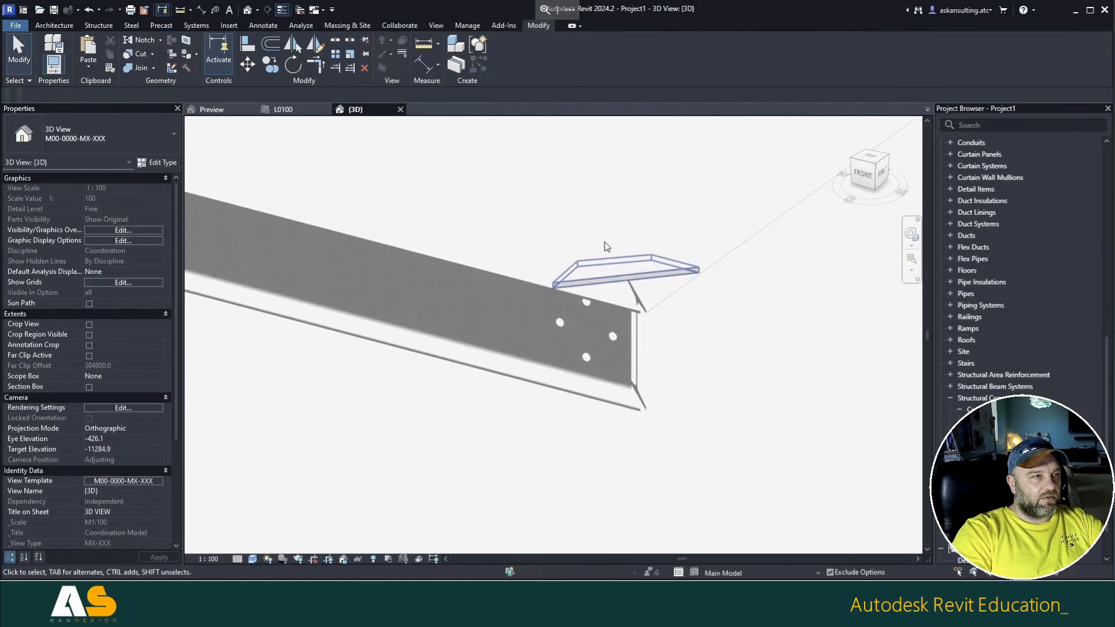
shift+middle_drag(607, 247, 650, 318)
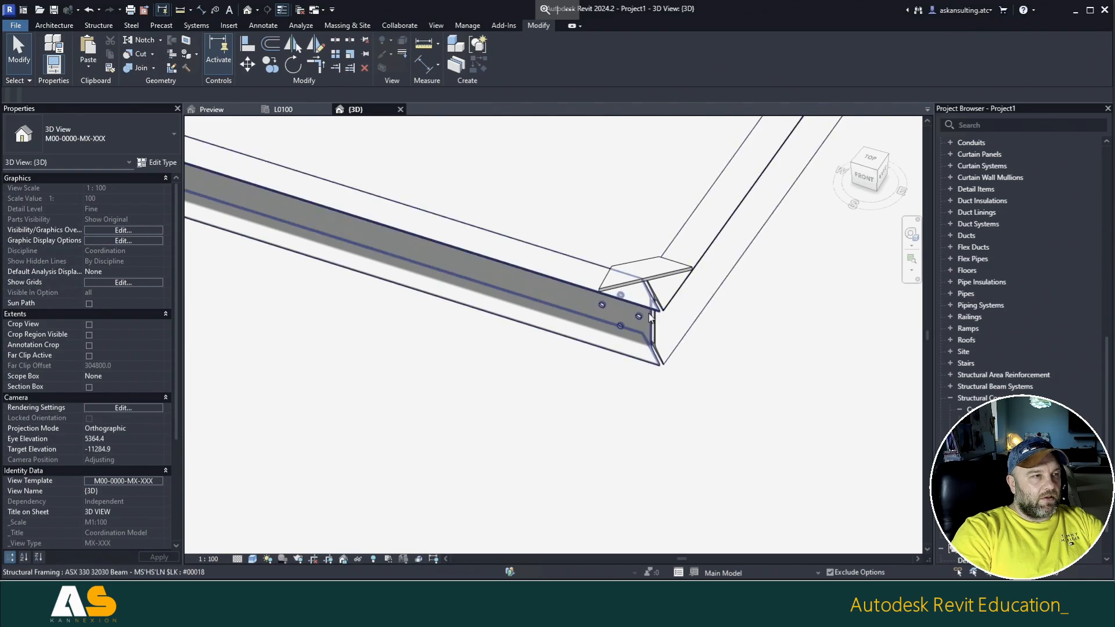
click(610, 207)
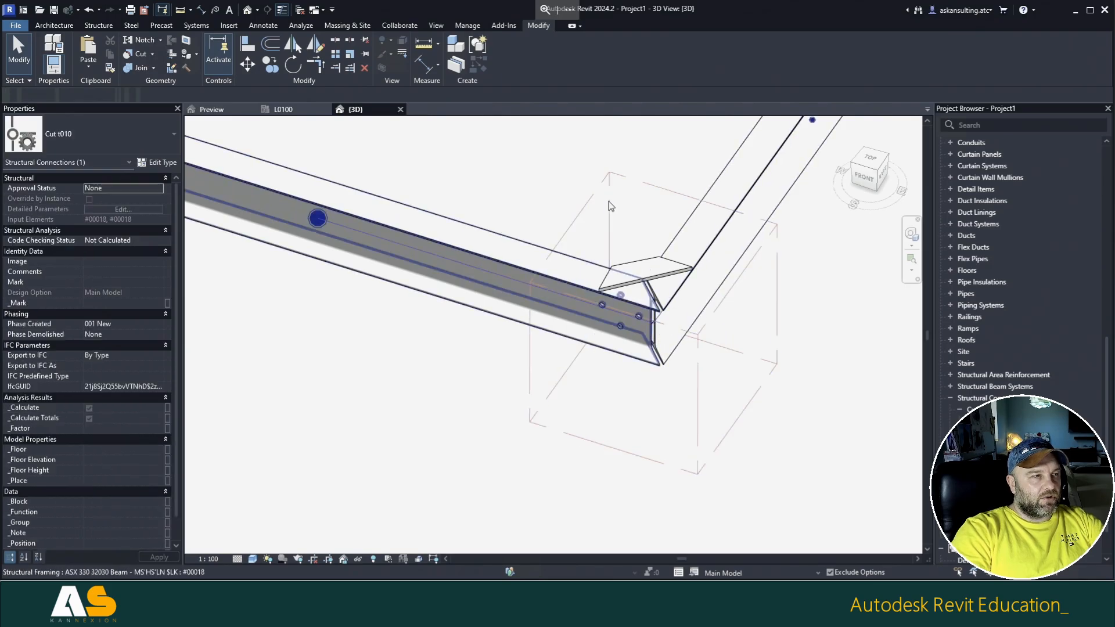
click(566, 57)
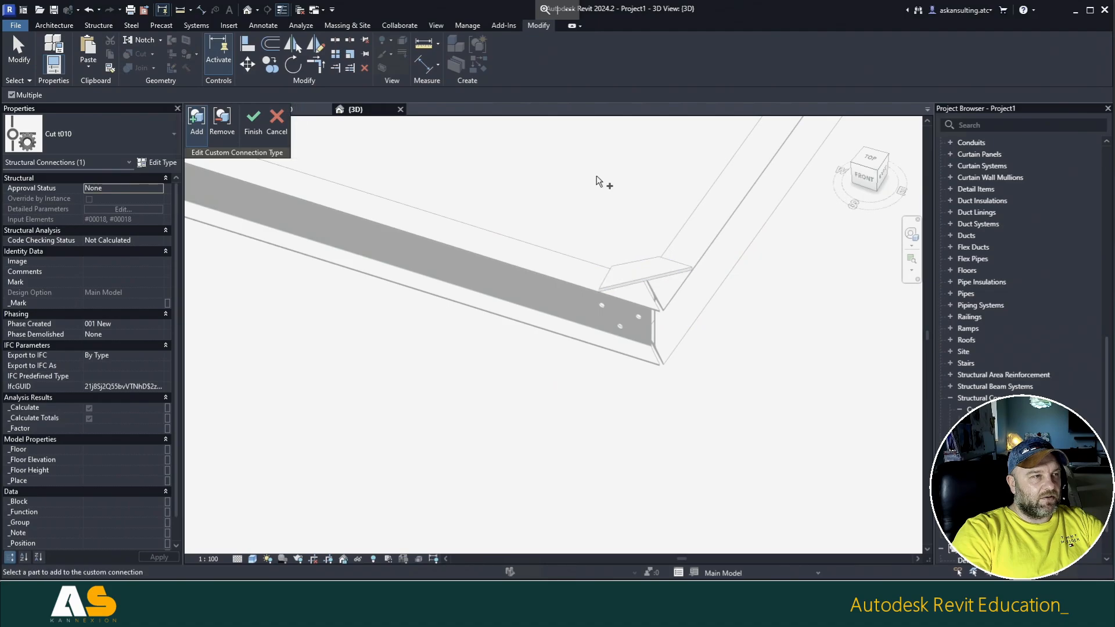
click(253, 119)
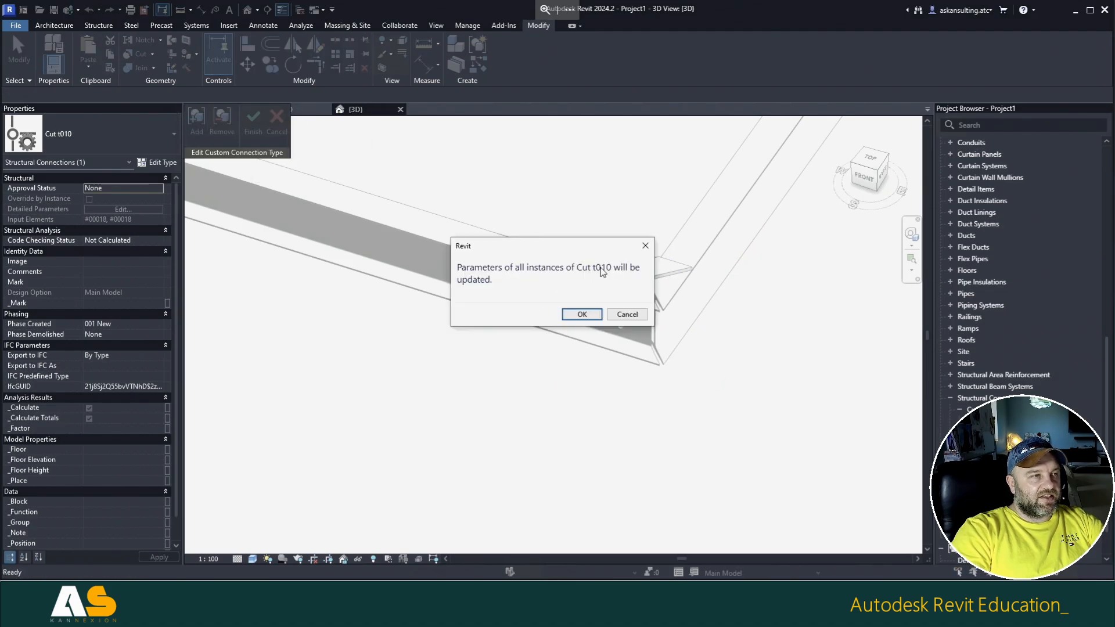
click(573, 316)
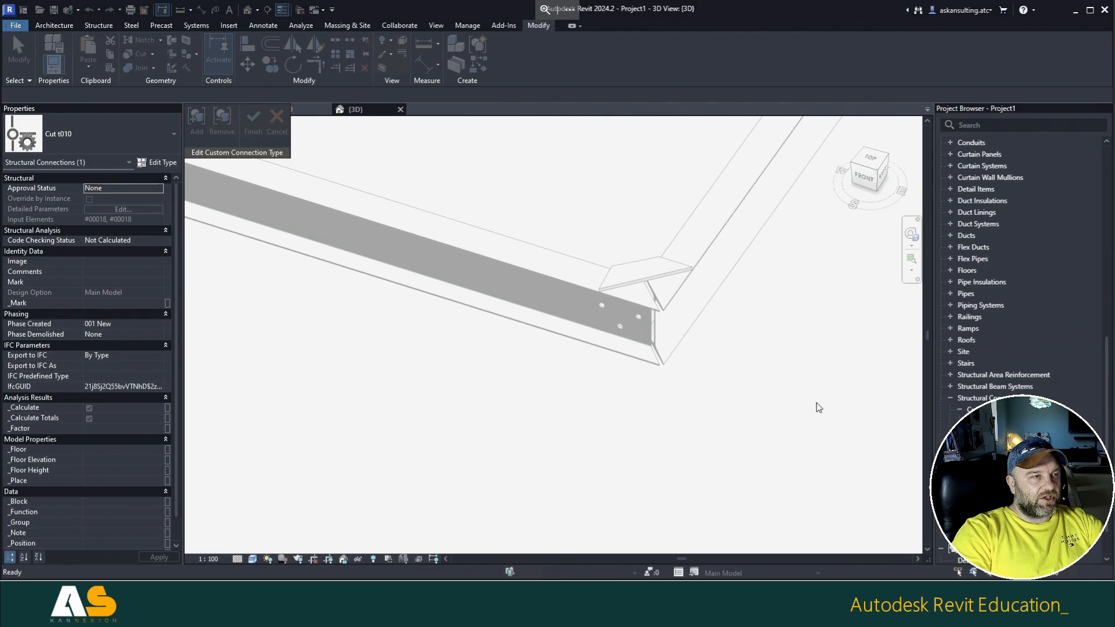
click(800, 418)
Step: Swap the order of the two connected beams in the Cut t010 connection at the frame's opposite corner
scroll(800, 418, down, 3)
middle_drag(464, 367, 585, 409)
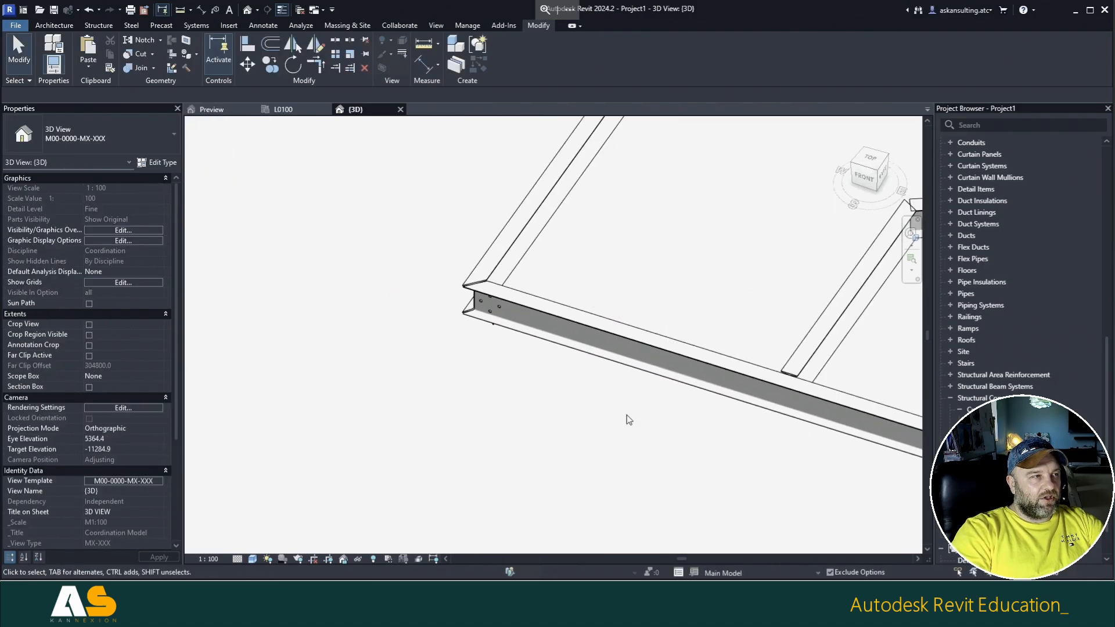
click(505, 323)
shift+middle_drag(518, 398, 549, 350)
click(559, 271)
scroll(440, 319, up, 3)
click(510, 314)
scroll(407, 332, down, 2)
shift+middle_drag(886, 351, 862, 350)
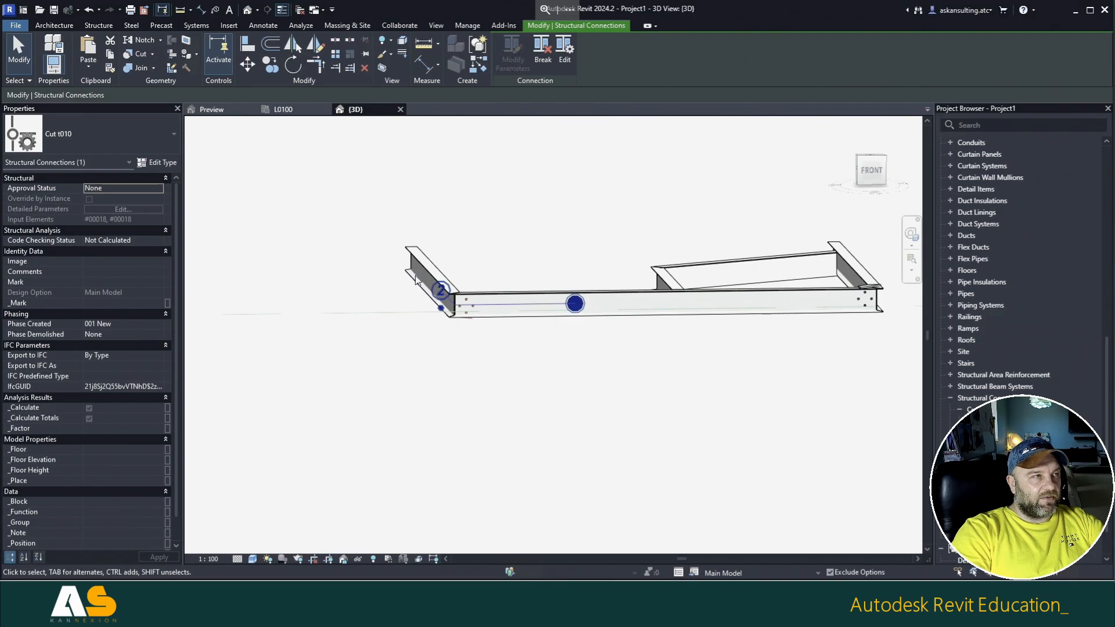
mouse_move(415, 276)
shift+middle_down()
mouse_move(435, 369)
mouse_move(518, 473)
shift+middle_up()
scroll(411, 279, up, 3)
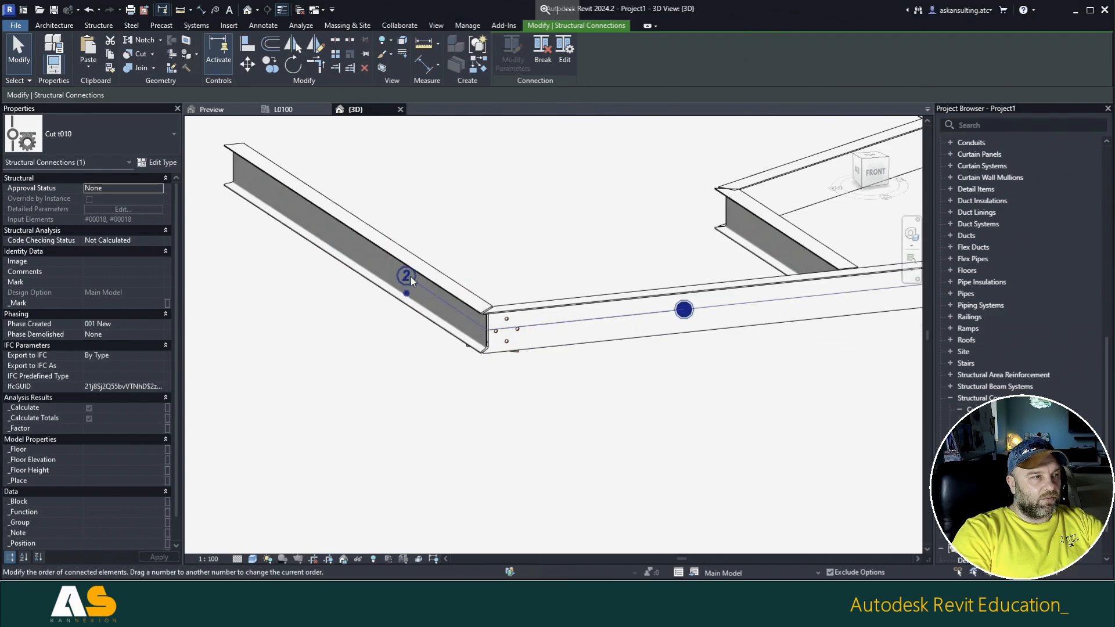
mouse_move(410, 279)
mouse_down()
mouse_move(701, 313)
mouse_move(684, 310)
mouse_up()
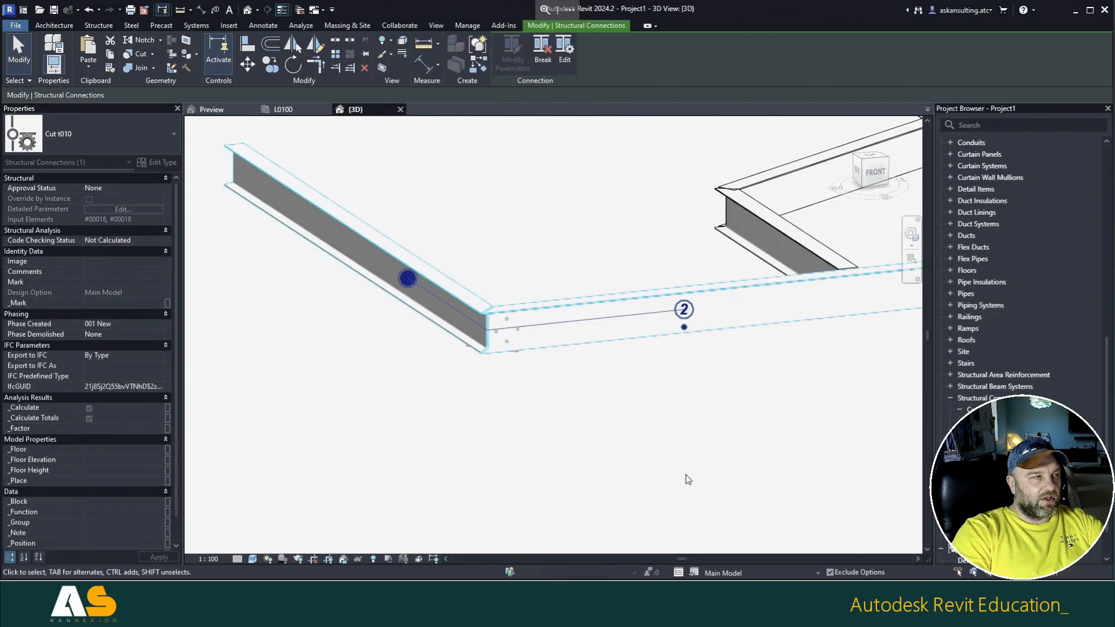
click(681, 442)
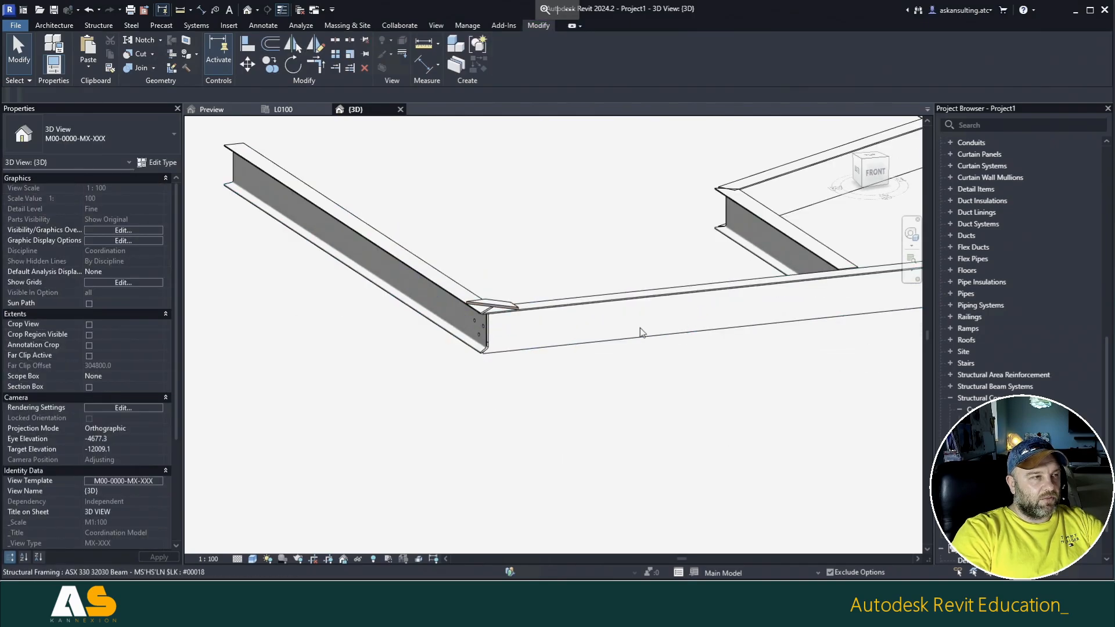
Step: Examine the reordered Cut t010 connection and the properties of its steel plate at the corner
click(491, 307)
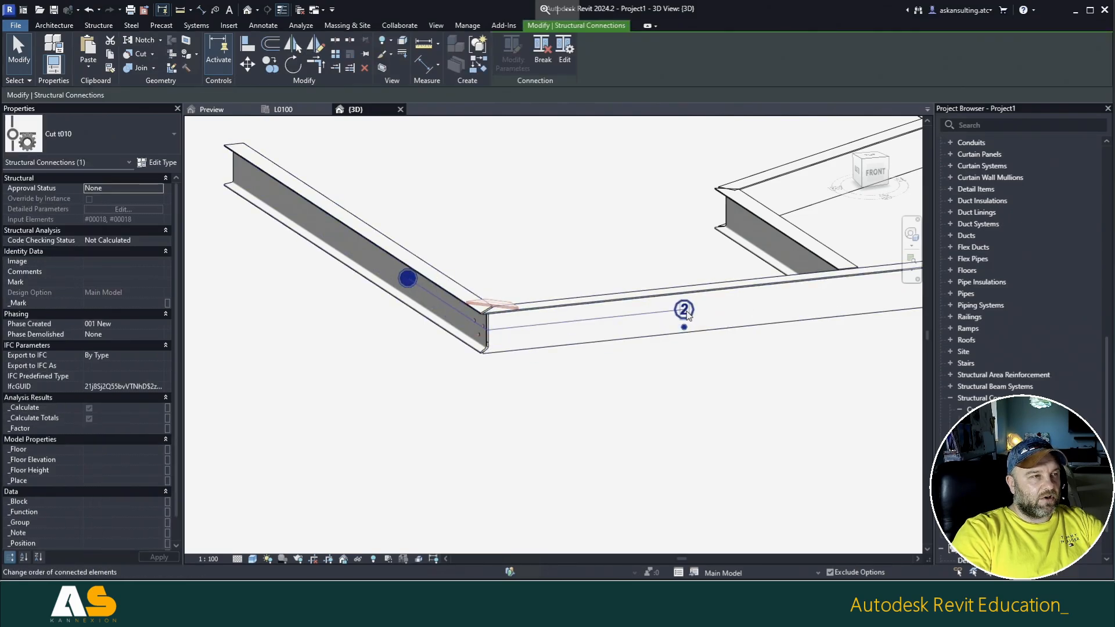
shift+middle_drag(531, 226, 598, 284)
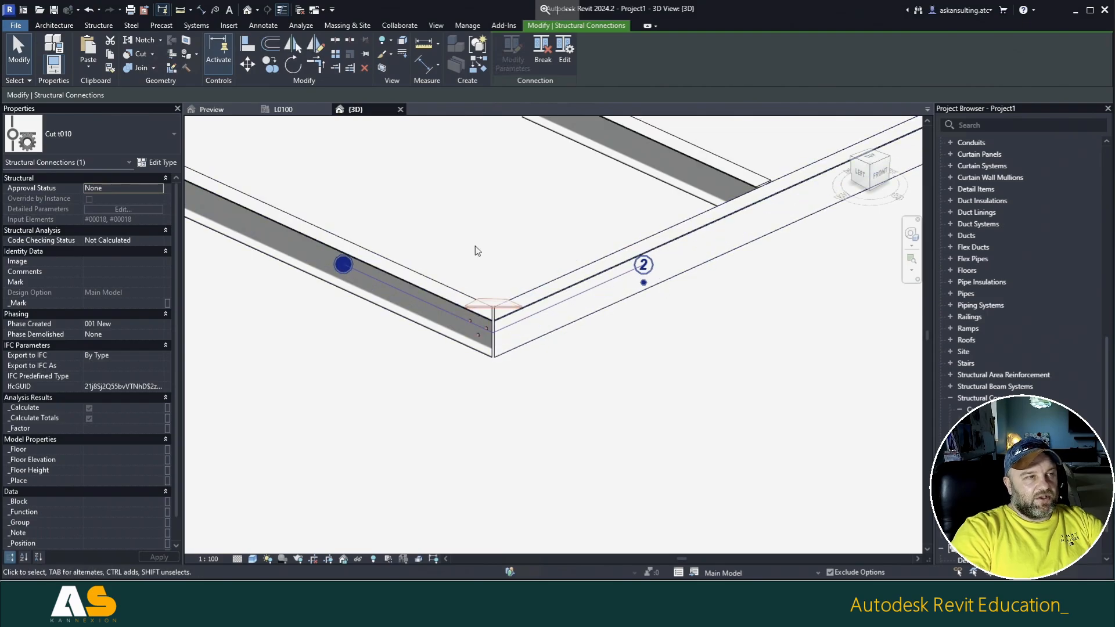
click(500, 229)
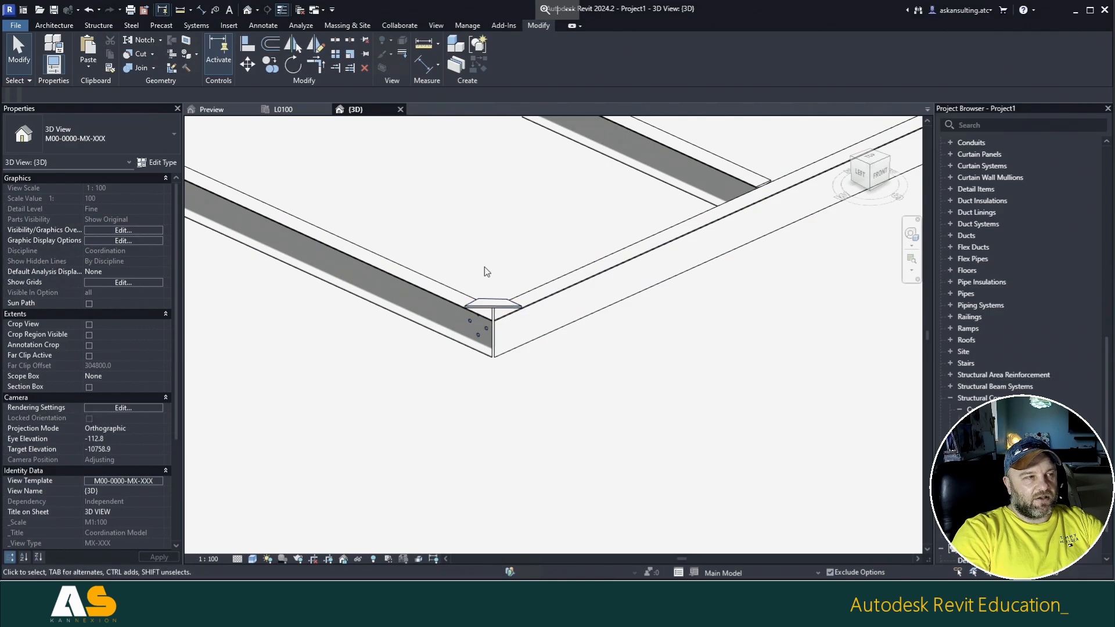
click(485, 303)
shift+middle_drag(423, 393, 480, 308)
key(Escape)
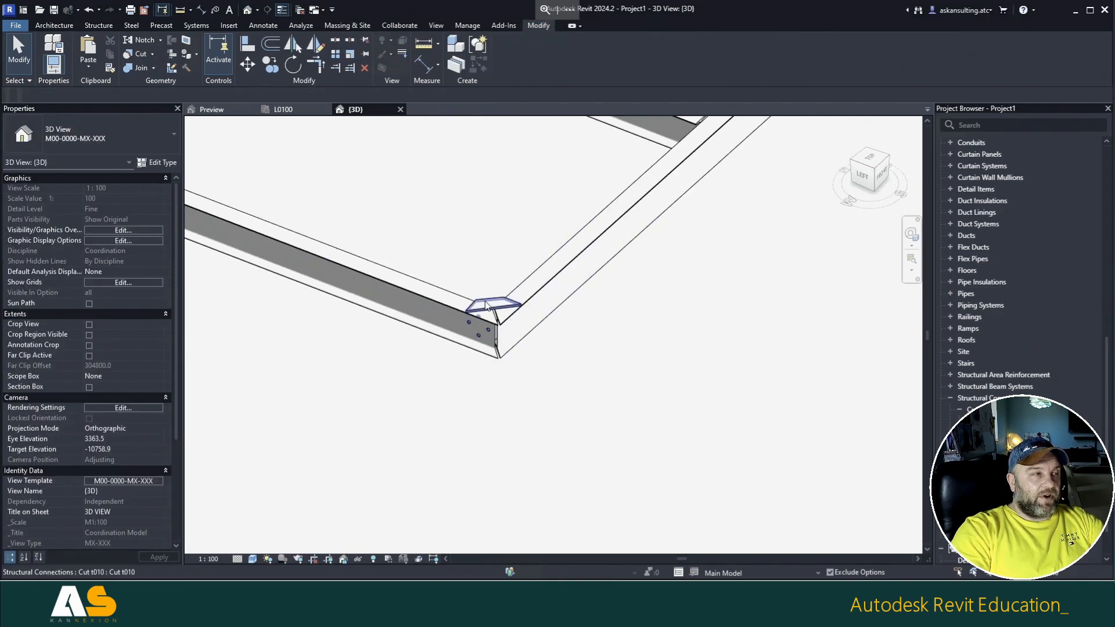
click(466, 283)
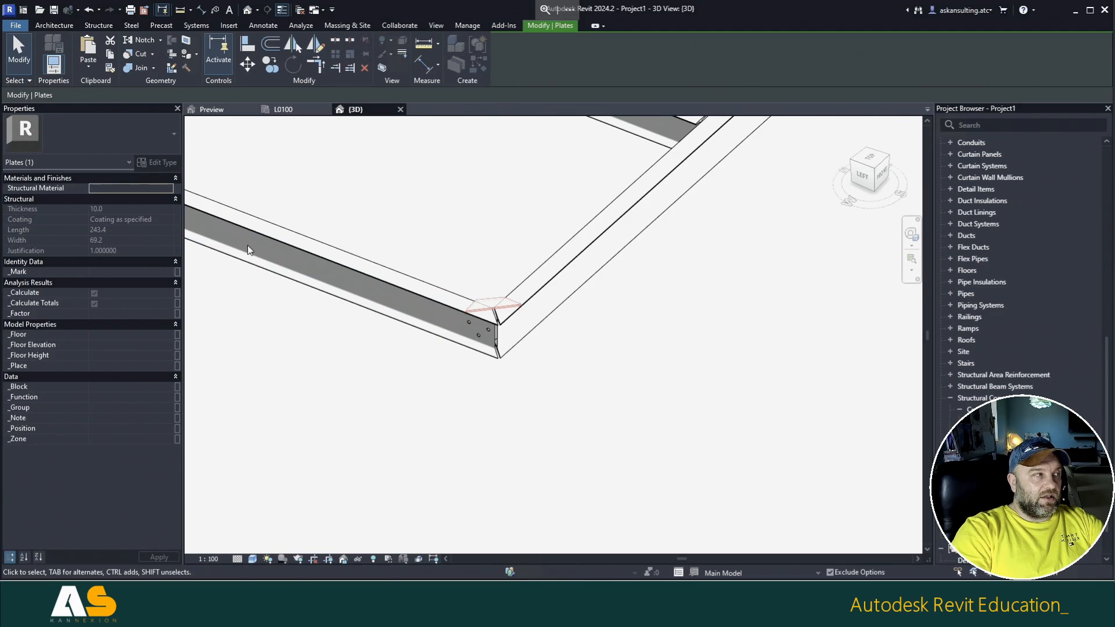
middle_drag(312, 190, 355, 219)
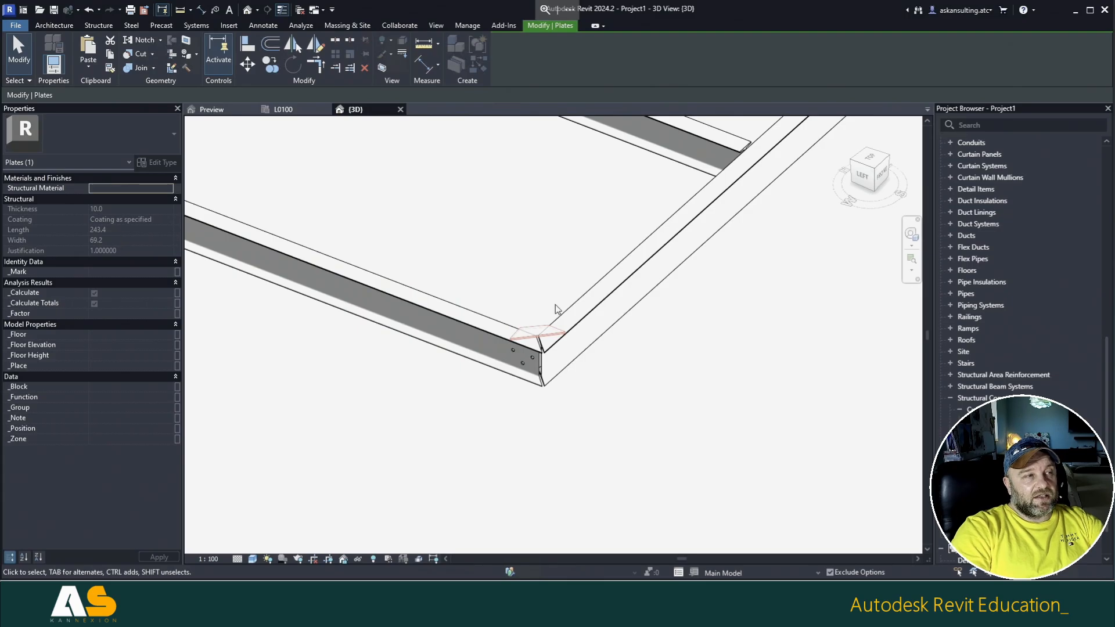
scroll(539, 271, up, 2)
click(539, 271)
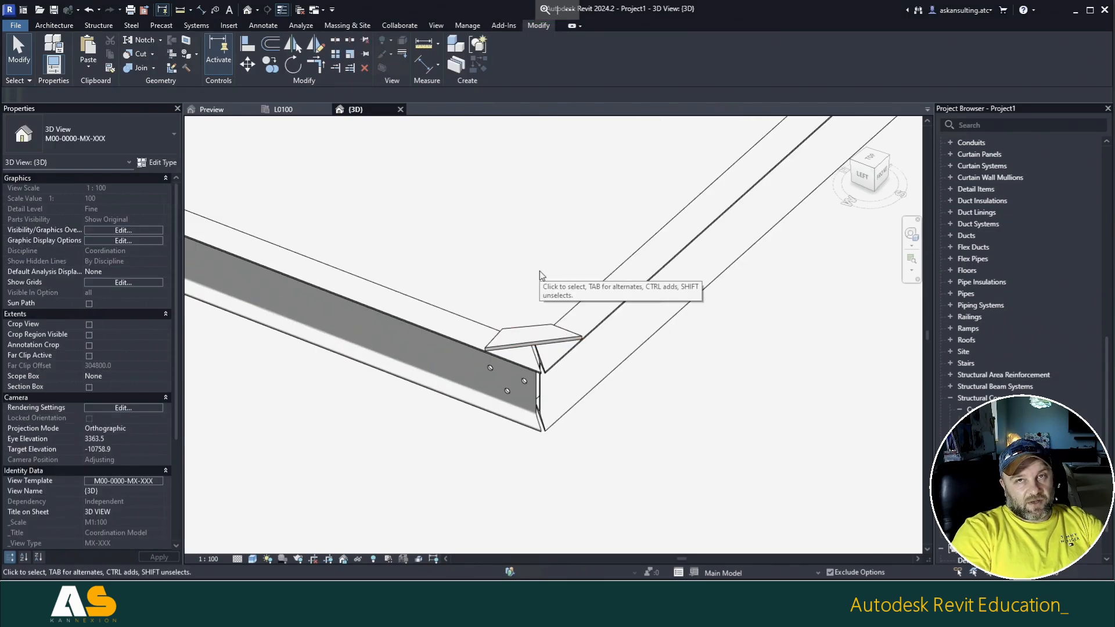
scroll(539, 271, down, 4)
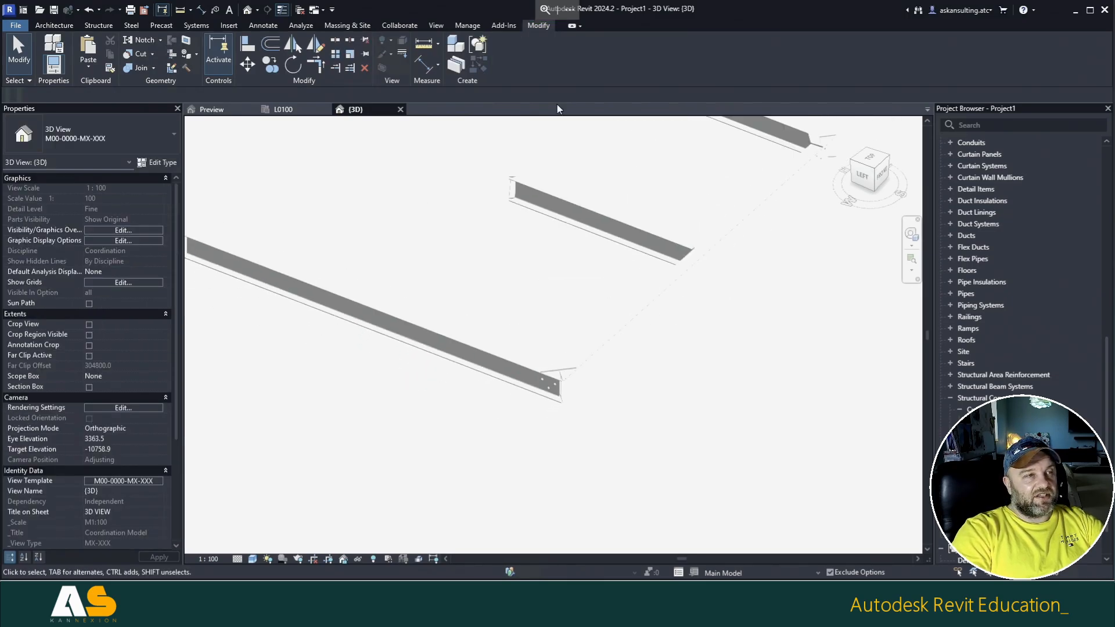
middle_drag(554, 246, 565, 276)
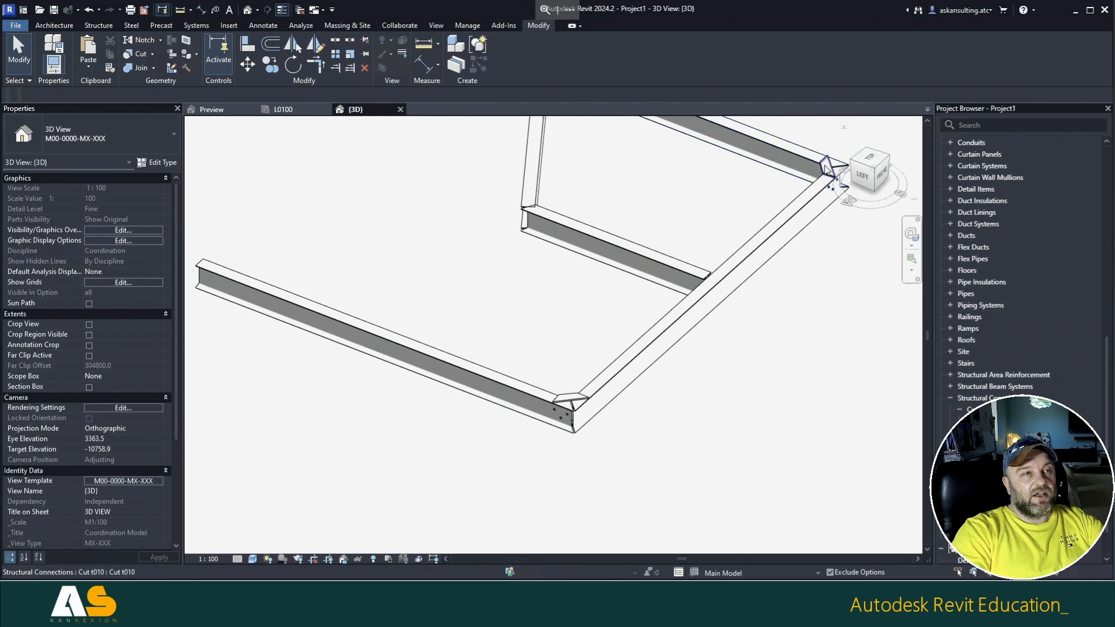
Step: Set the _Mark of the steel plate at the reordered corner to 1
click(568, 398)
key(Escape)
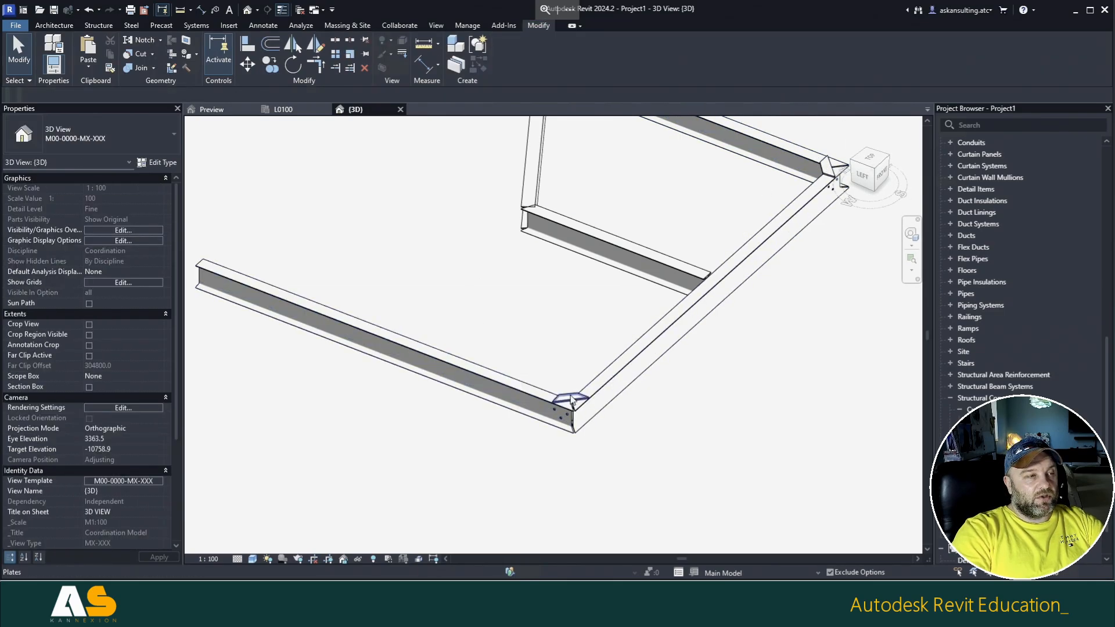
click(572, 399)
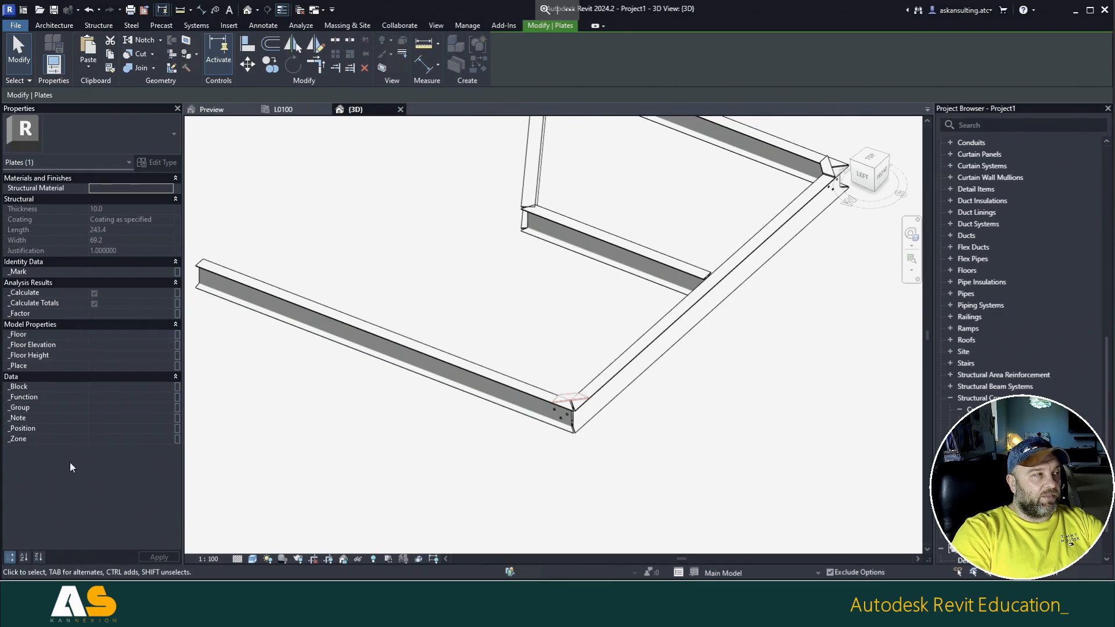
click(106, 190)
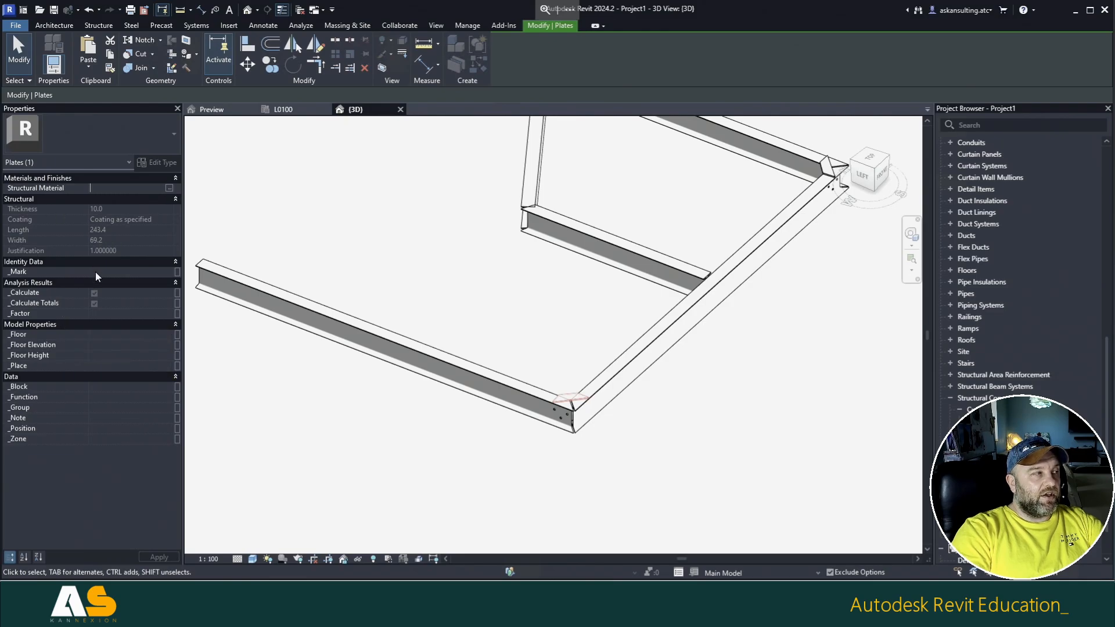
text(1)
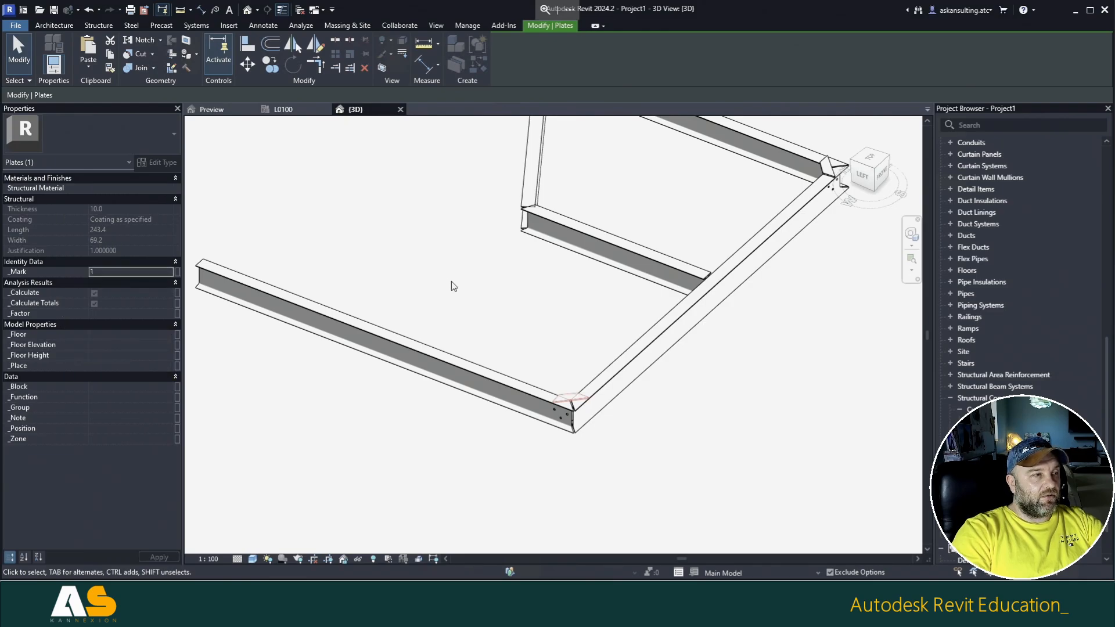
middle_drag(452, 284, 228, 348)
click(635, 337)
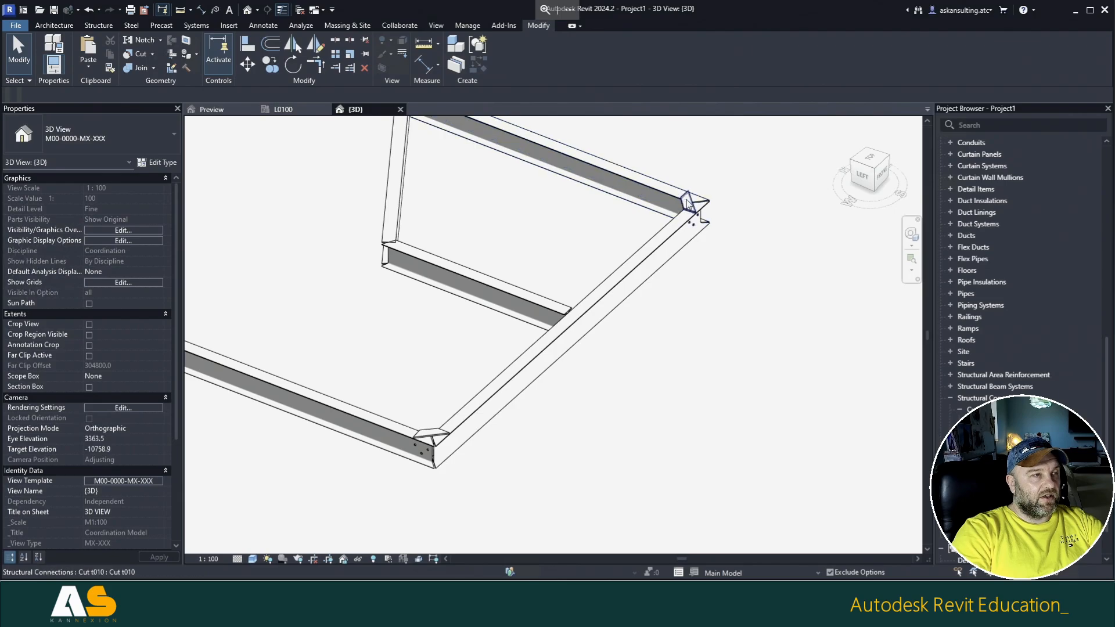
Step: Set the _Mark of the steel plate at the other mitred corner to 1
click(690, 206)
click(744, 206)
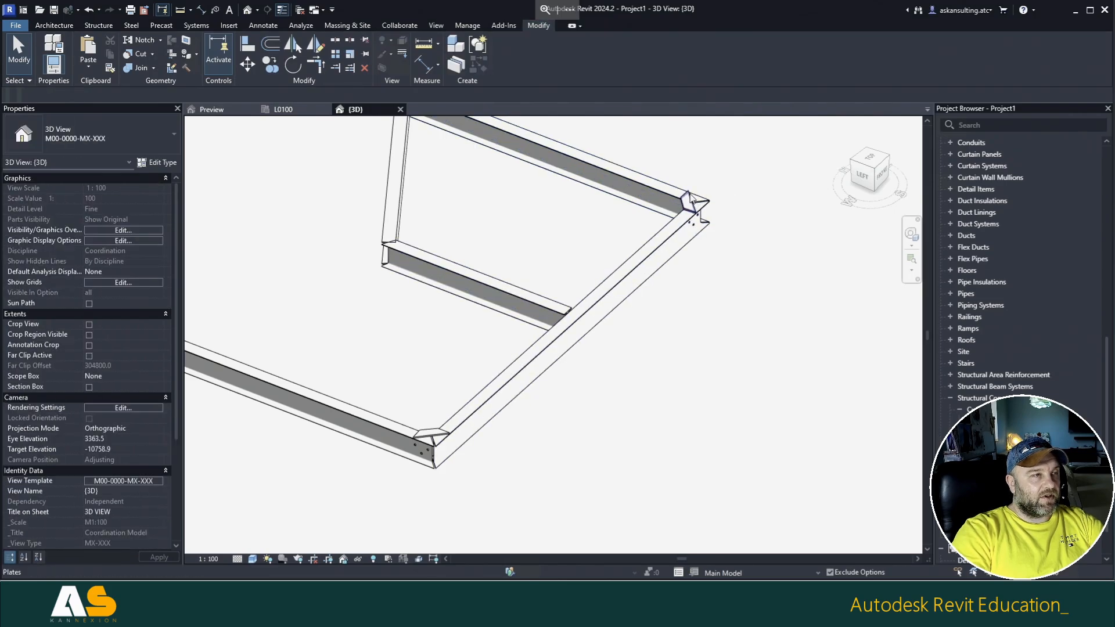
click(690, 199)
click(100, 271)
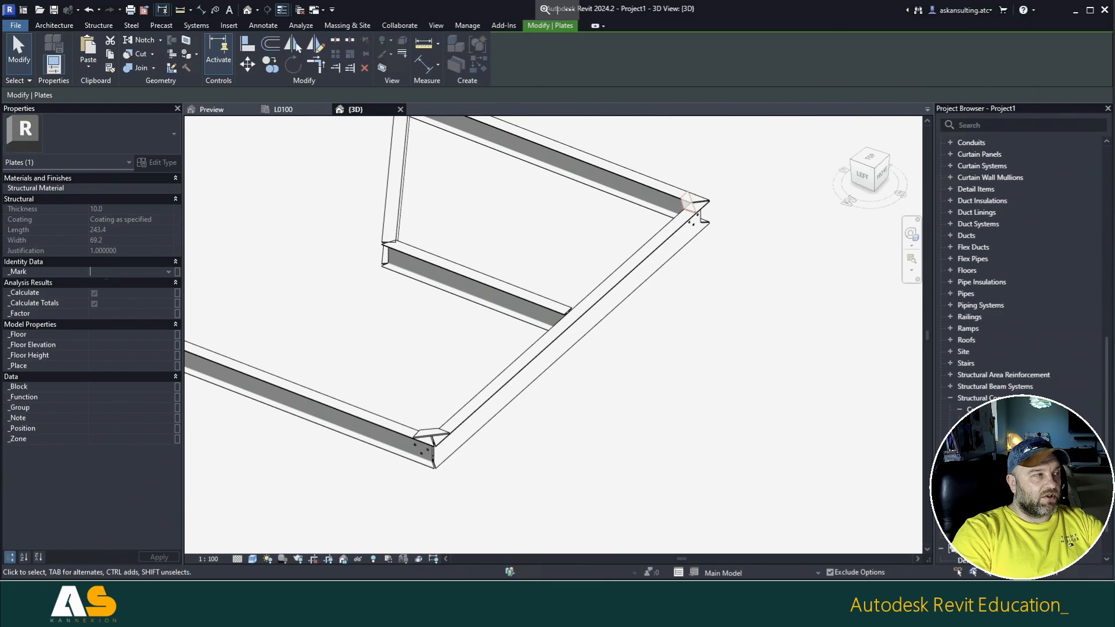
text(1)
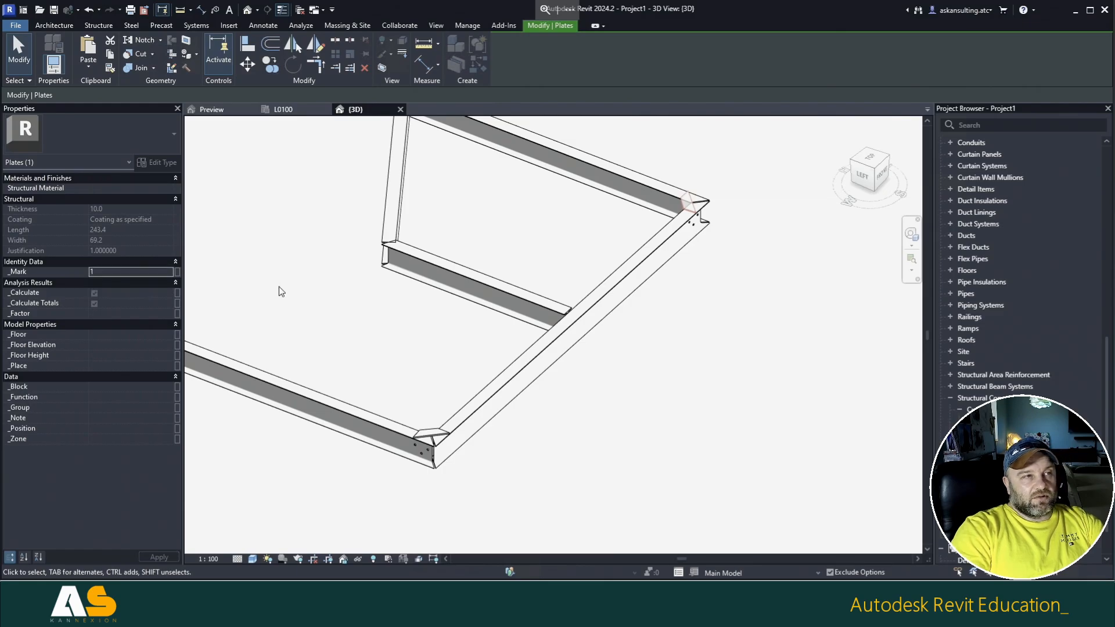
click(280, 287)
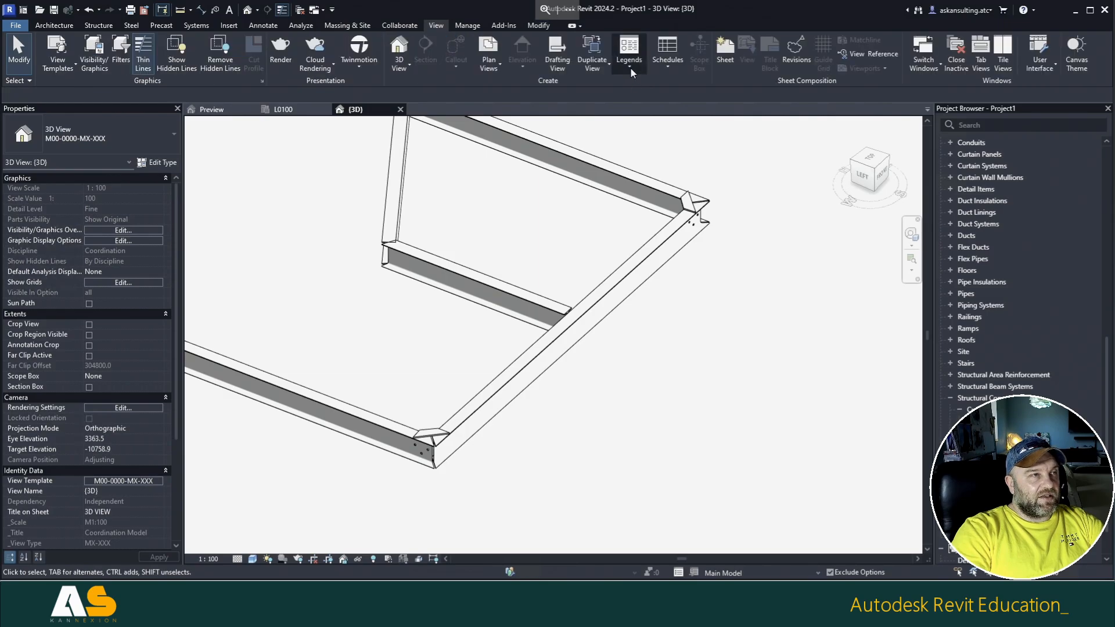
Step: Start a new building component schedule for the Structural Connections category in phase 001 New
click(667, 69)
click(668, 86)
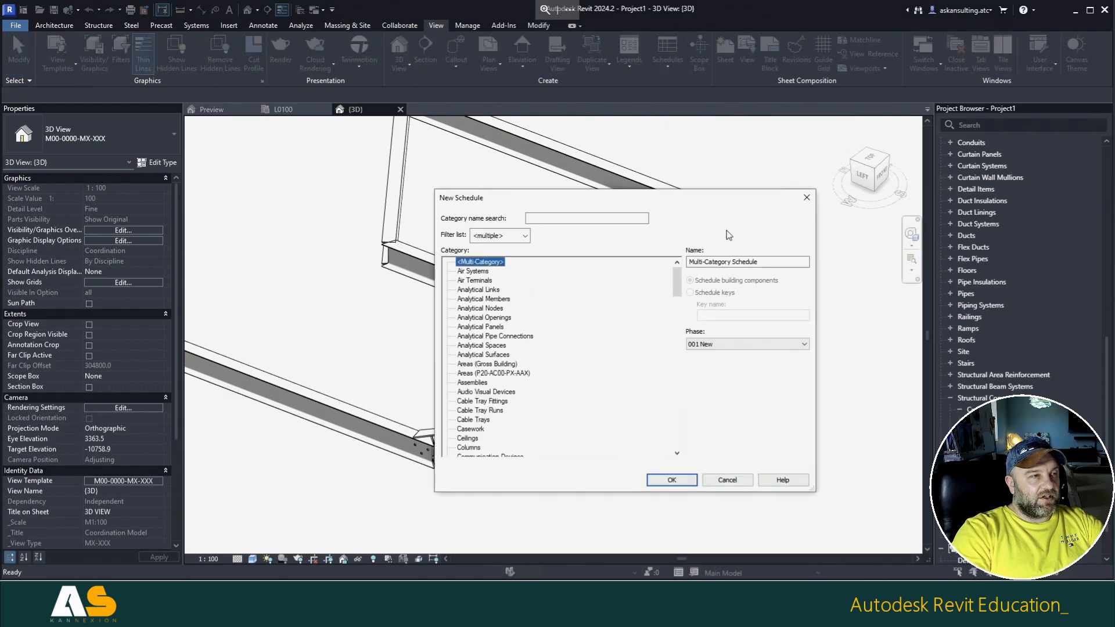
drag(678, 290, 671, 416)
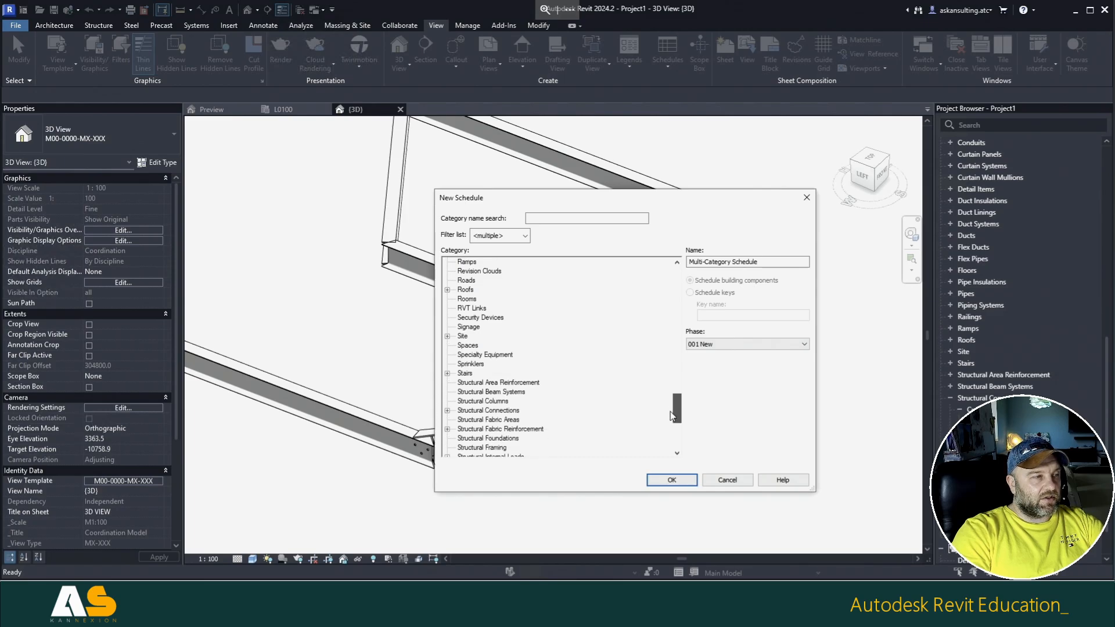
click(497, 411)
click(447, 410)
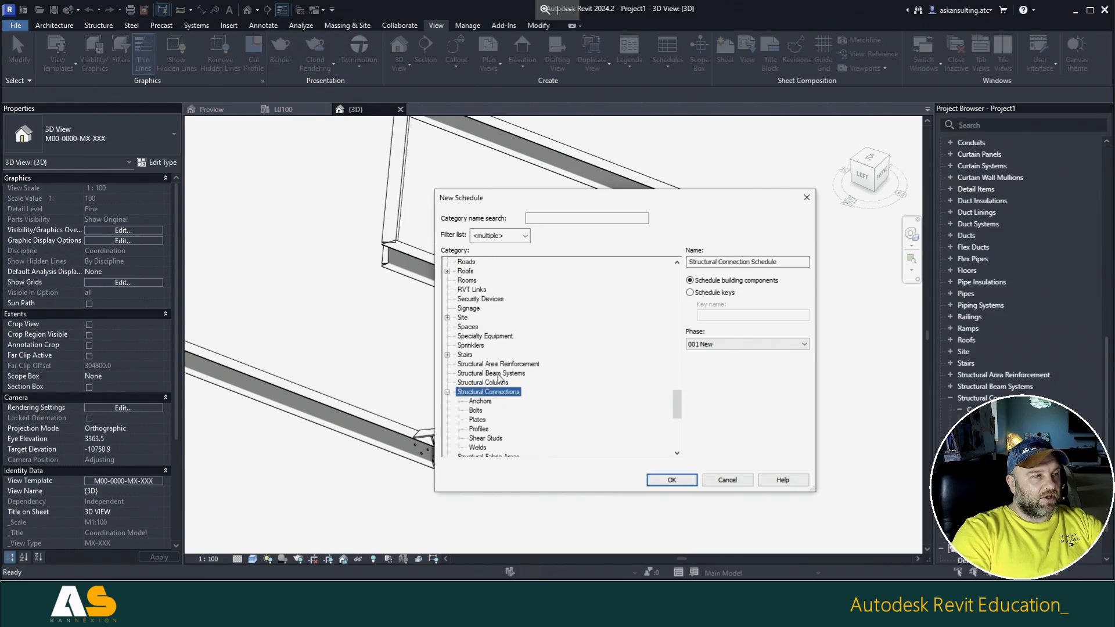
scroll(501, 380, down, 1)
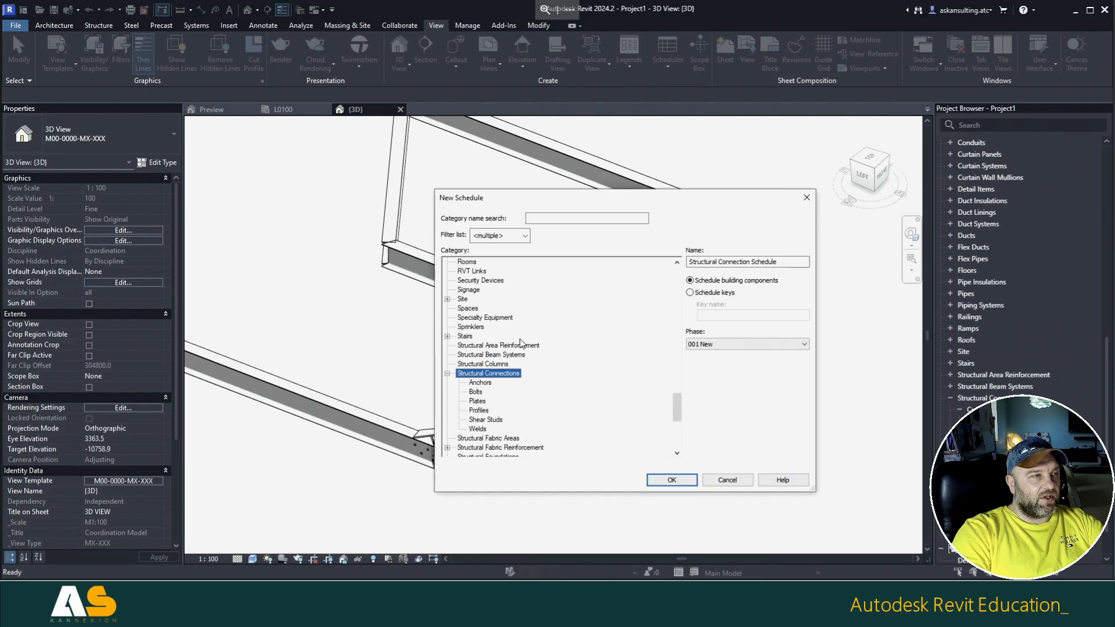
drag(580, 204, 656, 184)
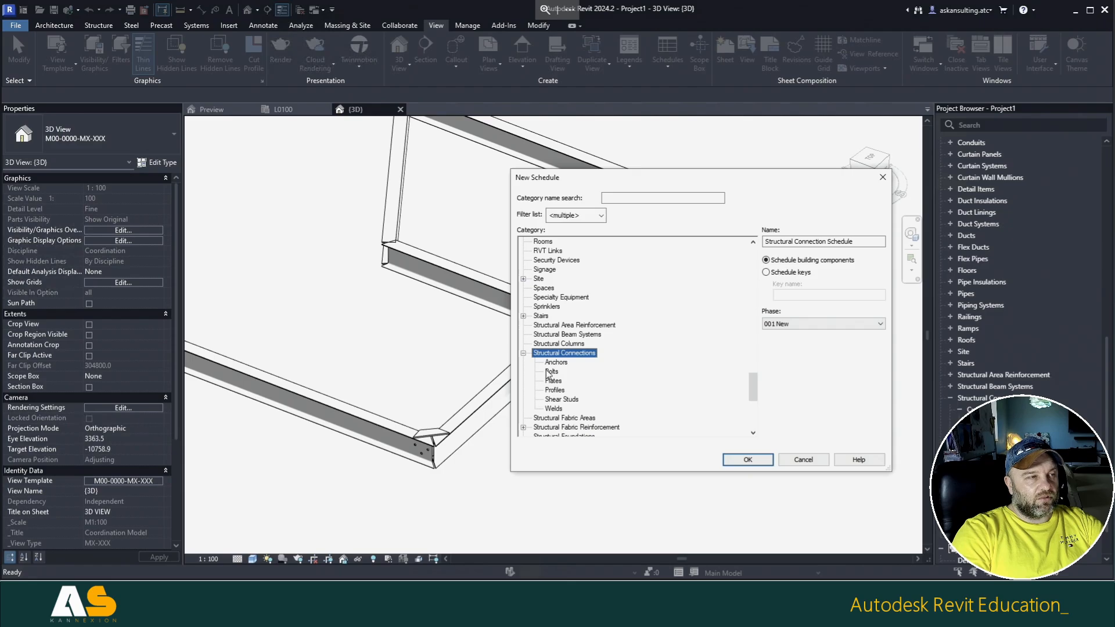
click(747, 460)
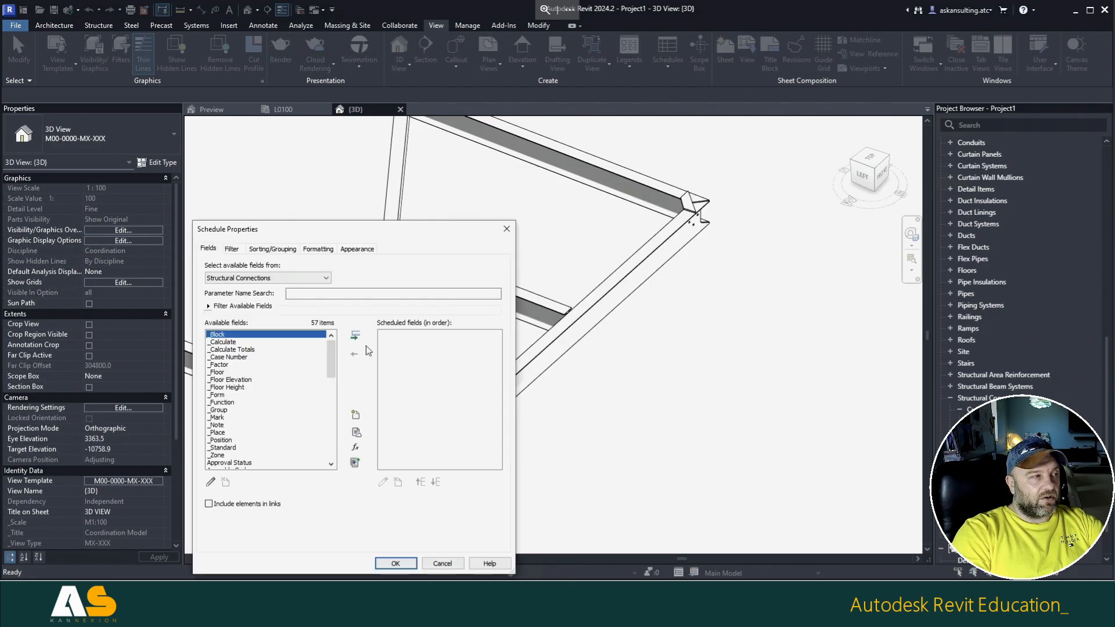
Step: Add all available fields from Family and Type through Volume to the structural connection schedule and create it
scroll(329, 407, down, 6)
scroll(270, 392, up, 2)
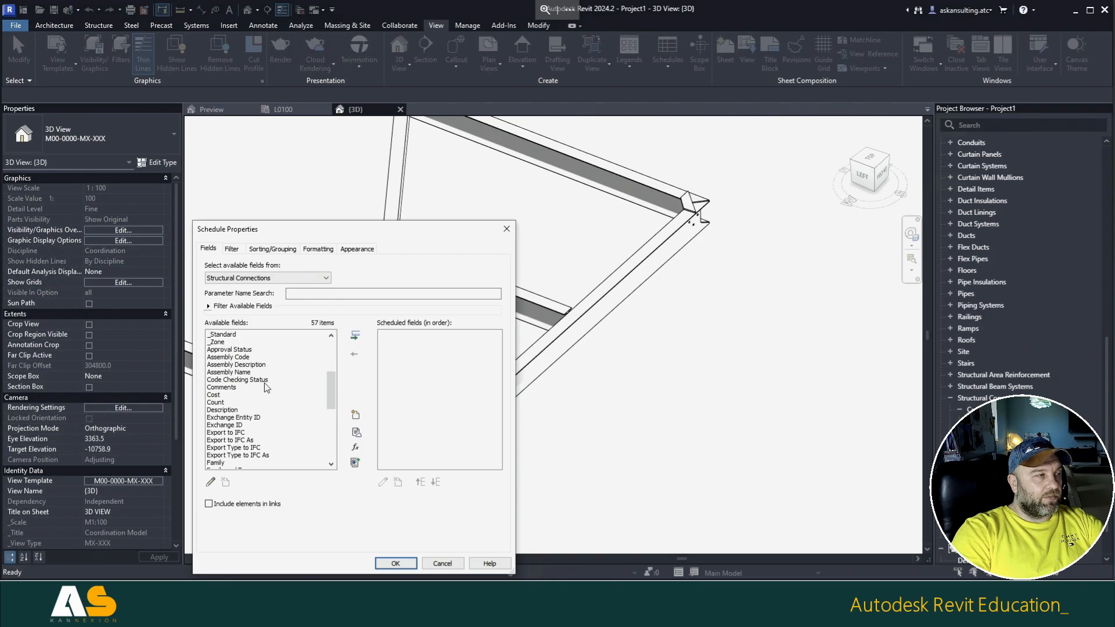
scroll(264, 384, down, 4)
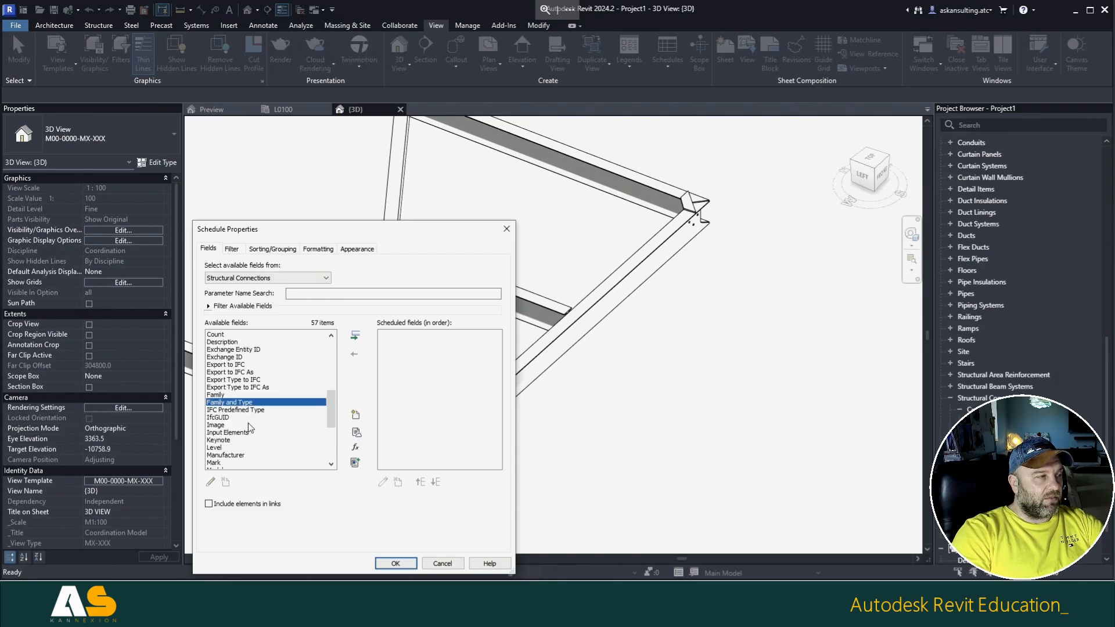
scroll(249, 427, down, 5)
shift+click(227, 462)
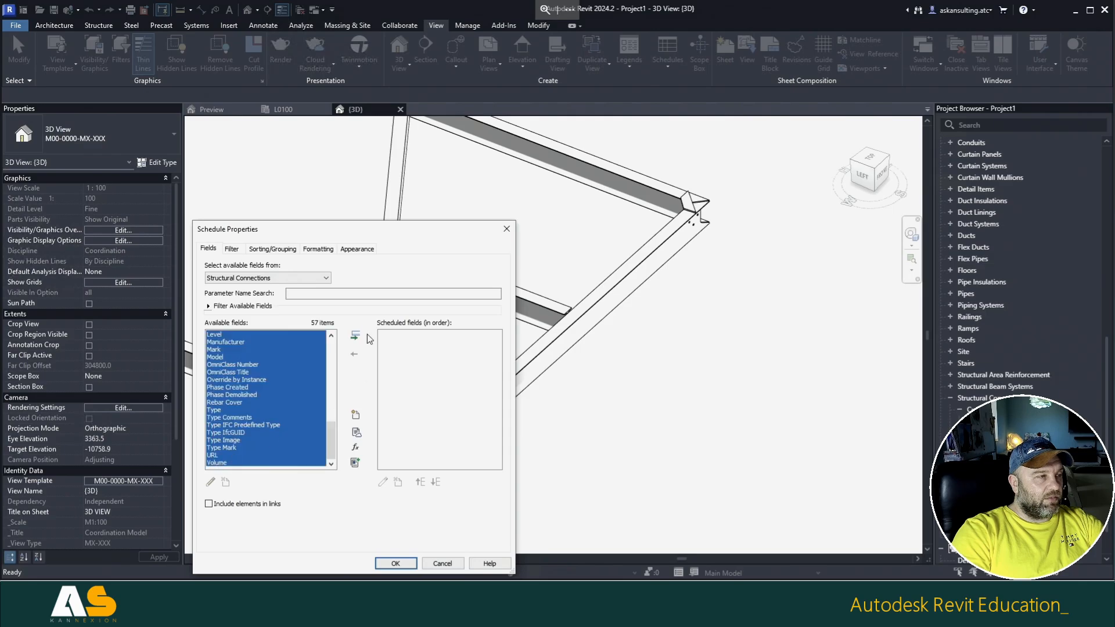
click(356, 336)
click(396, 563)
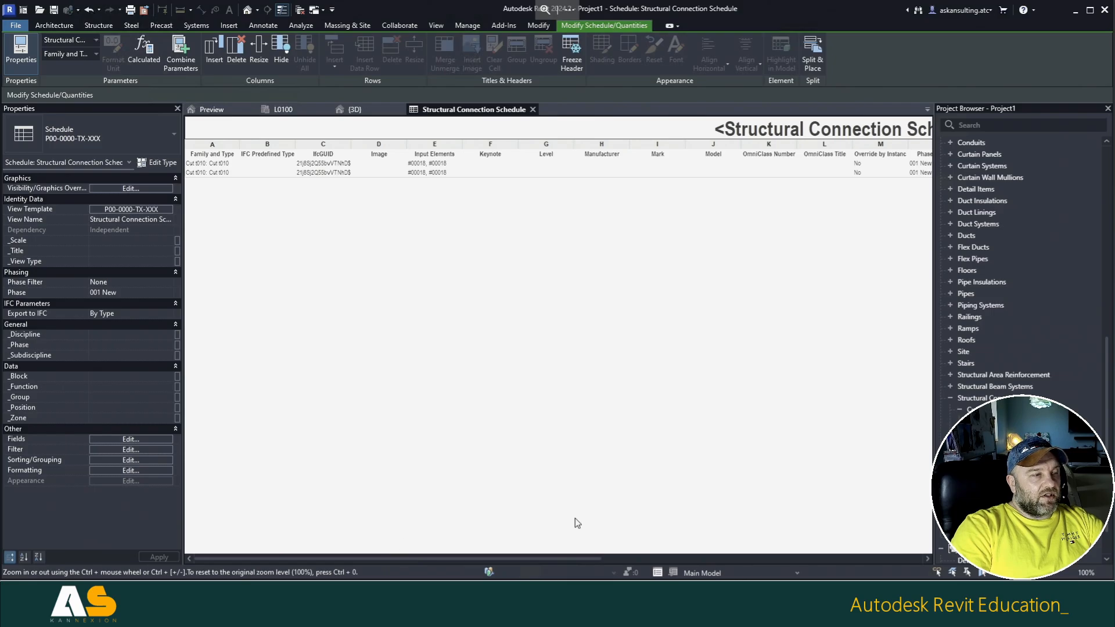
Step: Review all columns of the Structural Connection Schedule and the choices offered in its Type column, and close the schedule
drag(553, 556, 556, 559)
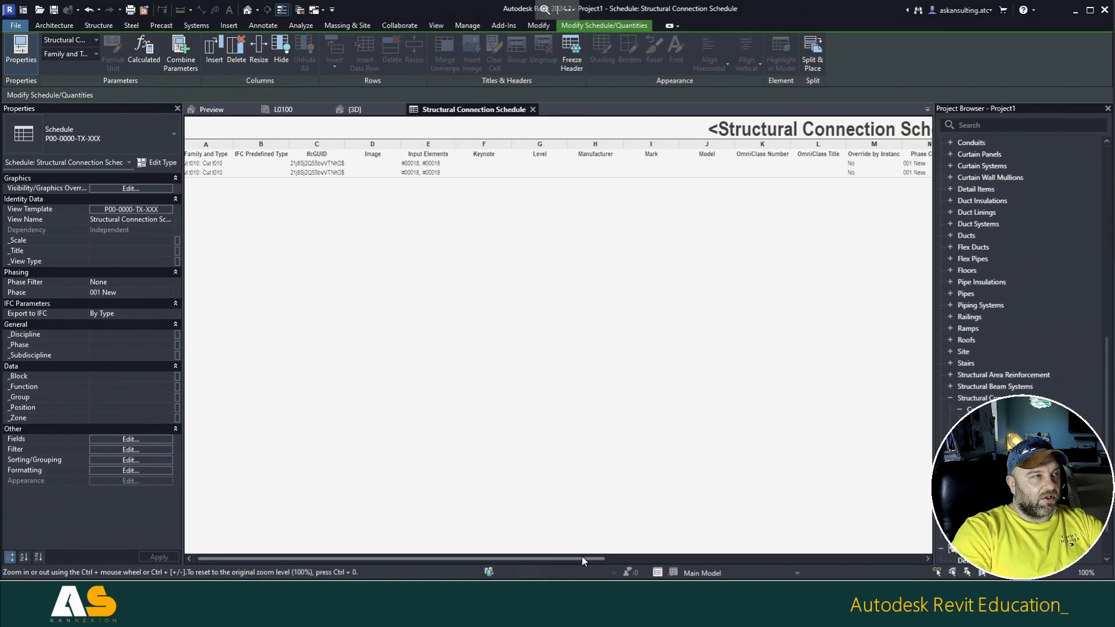
drag(582, 556, 905, 531)
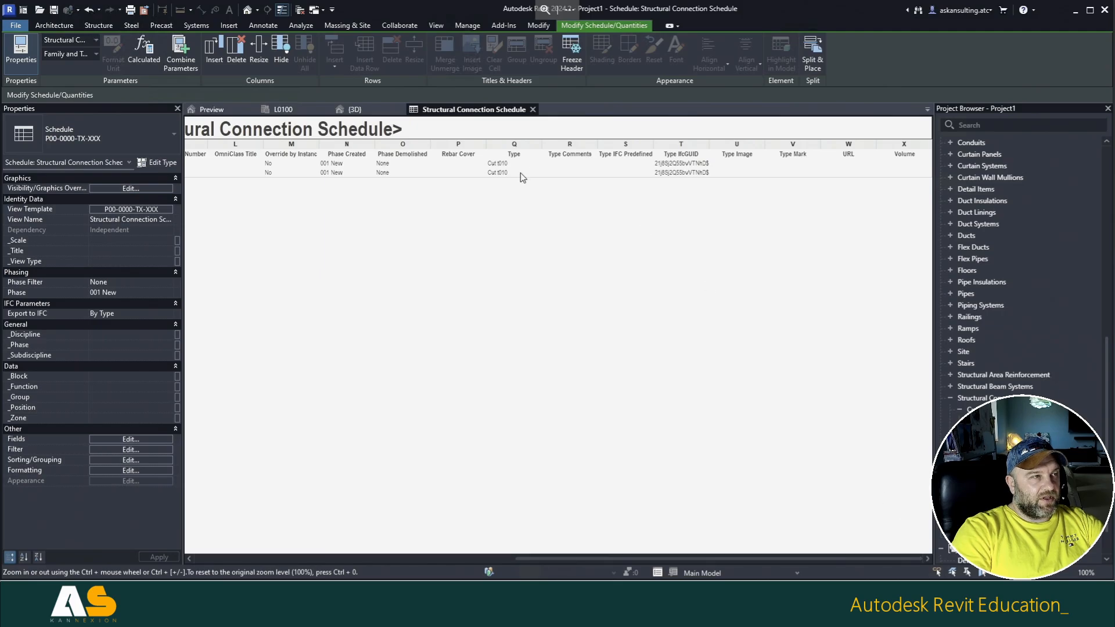
click(523, 163)
click(537, 163)
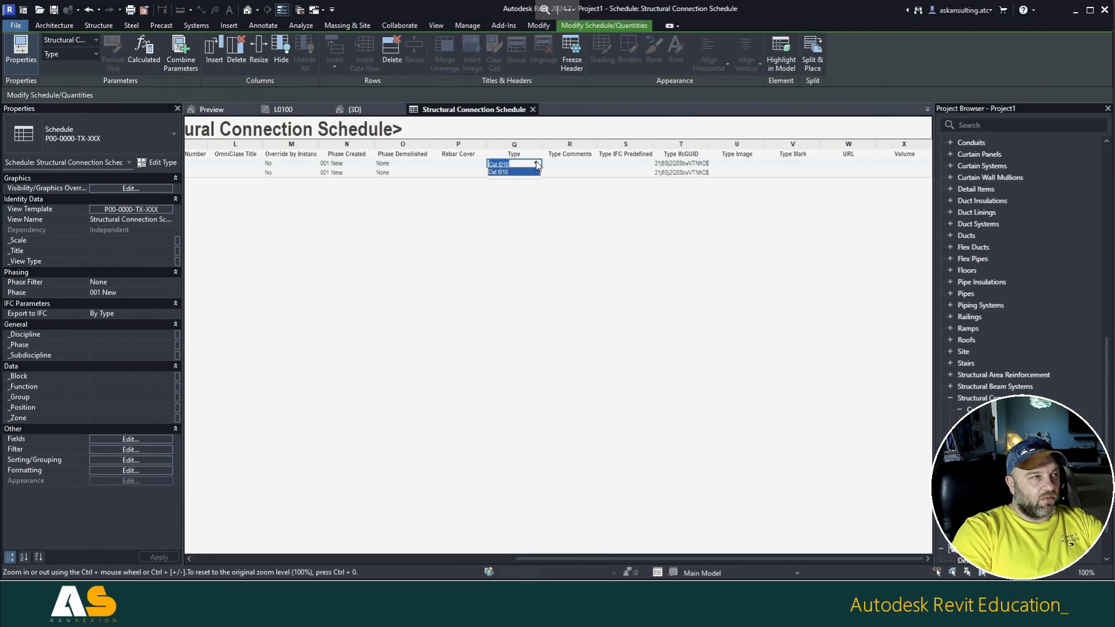
click(536, 163)
click(536, 163)
click(531, 225)
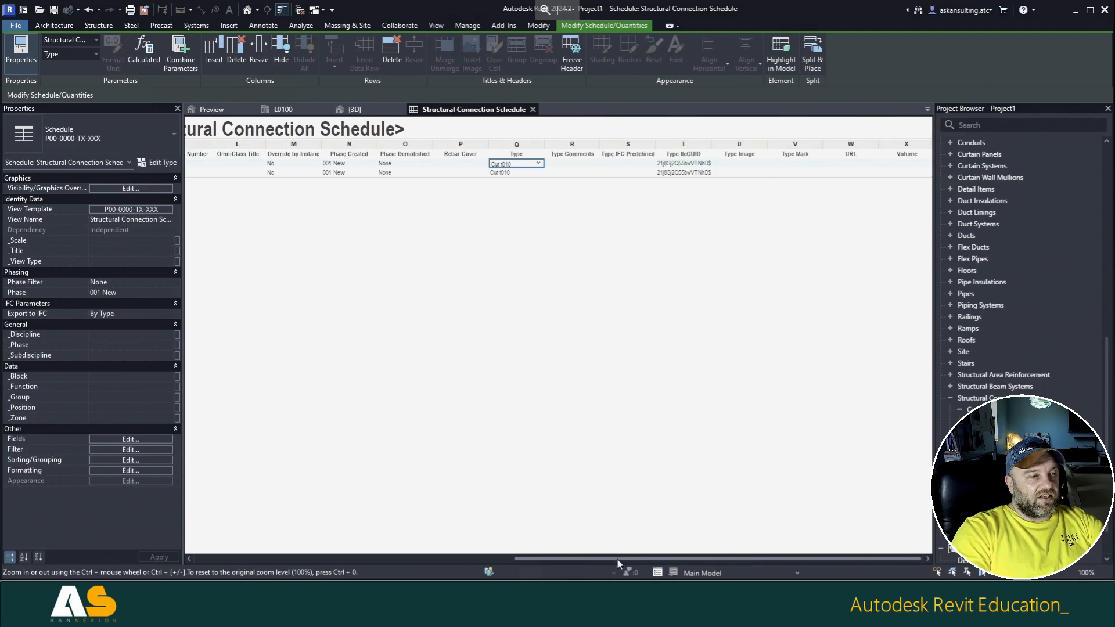
drag(618, 559, 288, 556)
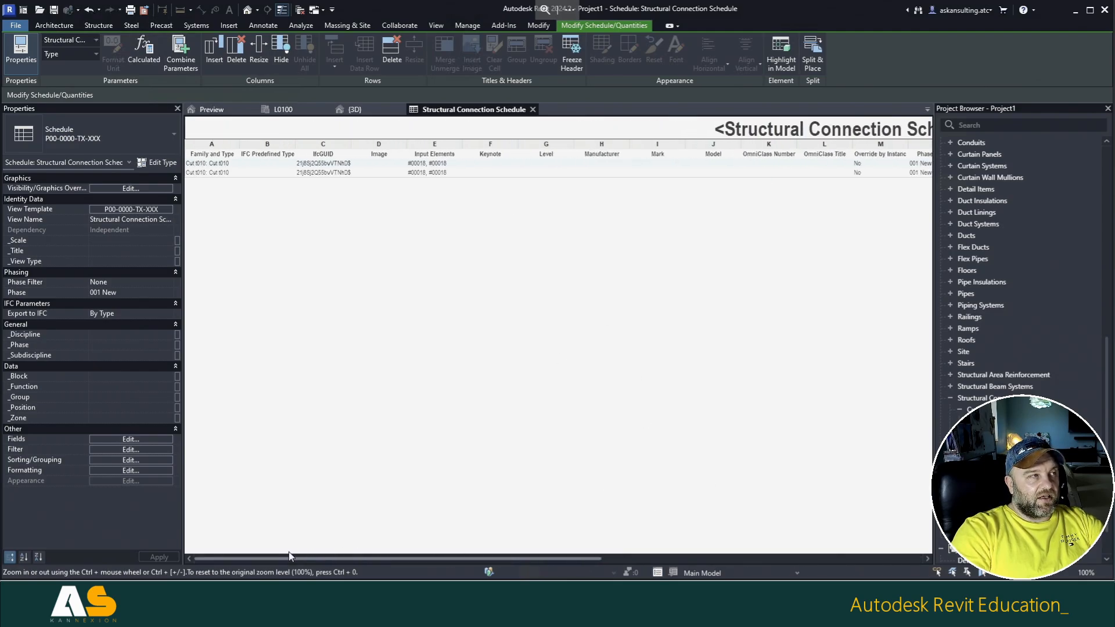
click(533, 110)
click(615, 420)
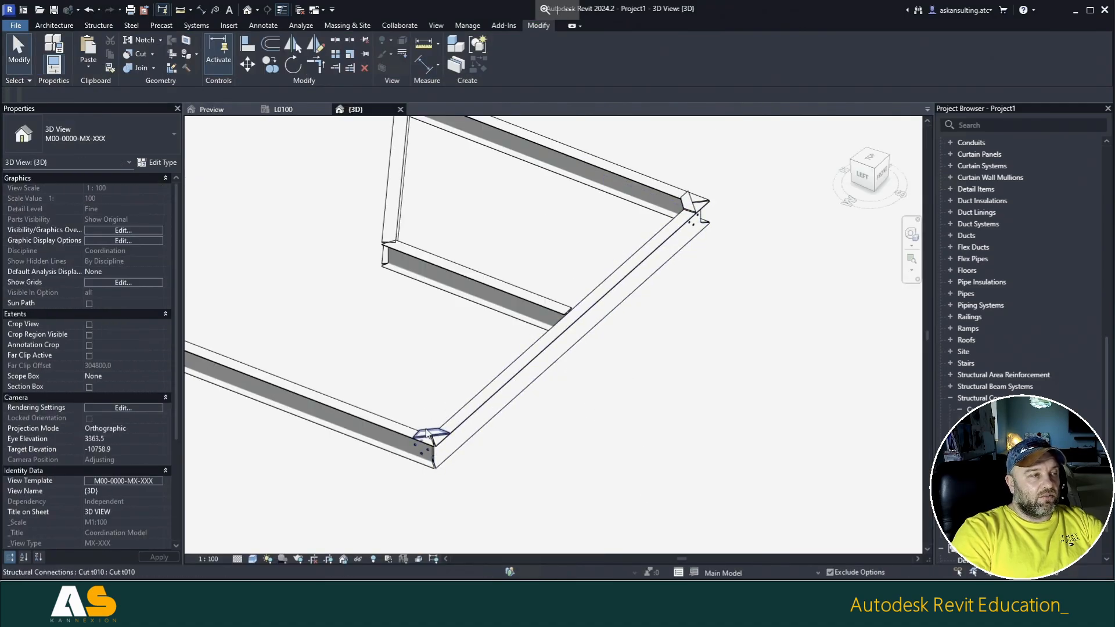
Step: Switch to the L0100 structural plan, reopen the Structural Connection Schedule from the project's schedules to check it, and close it
click(288, 109)
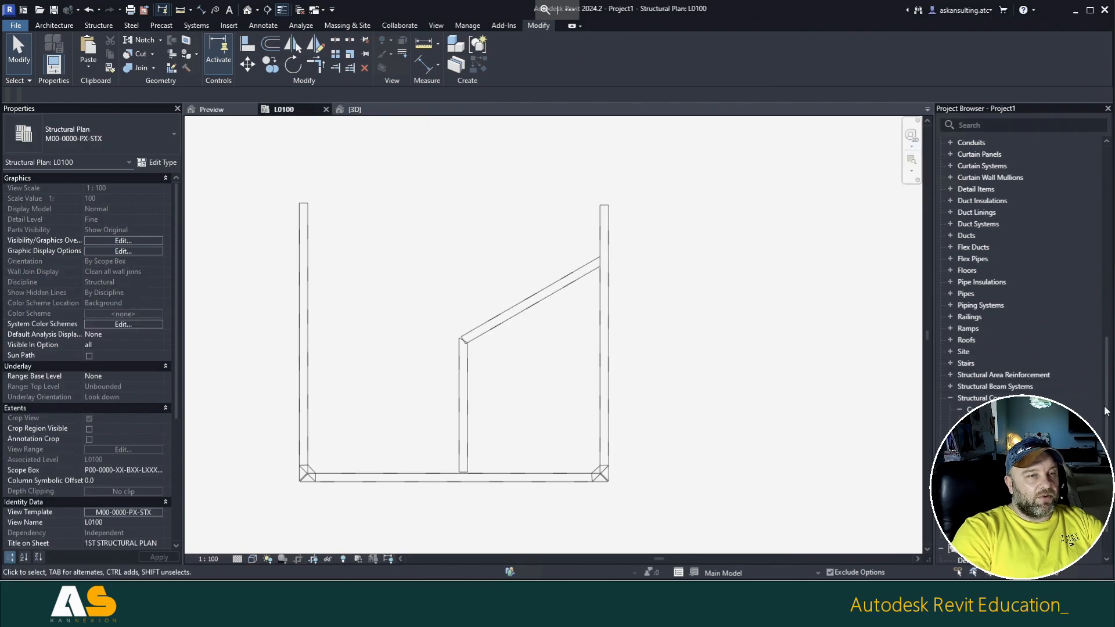
drag(1109, 410, 1111, 265)
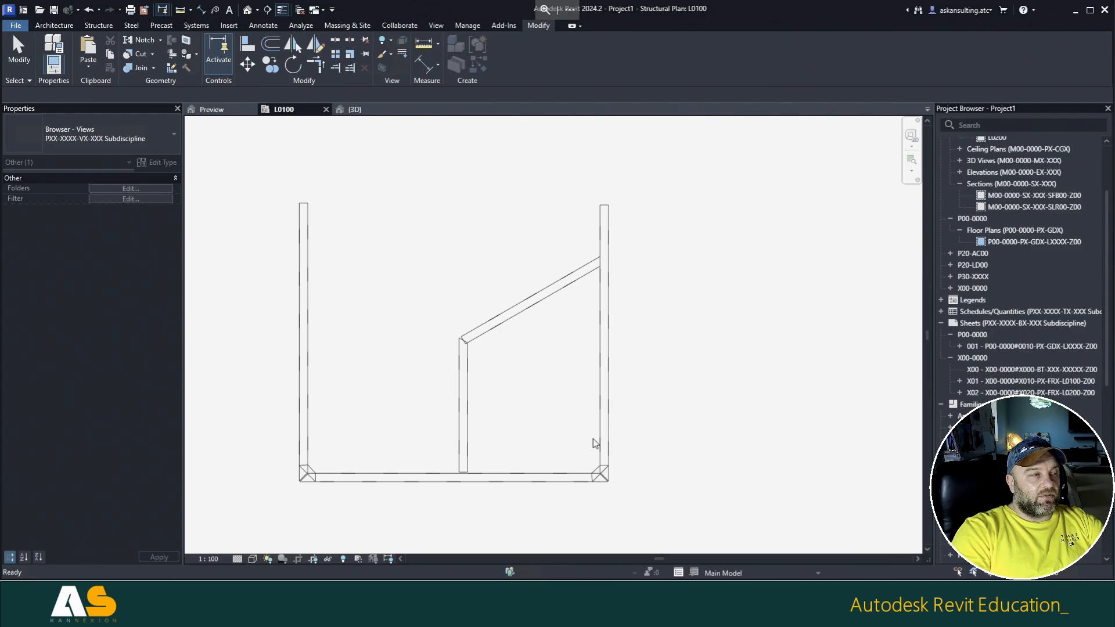
click(559, 420)
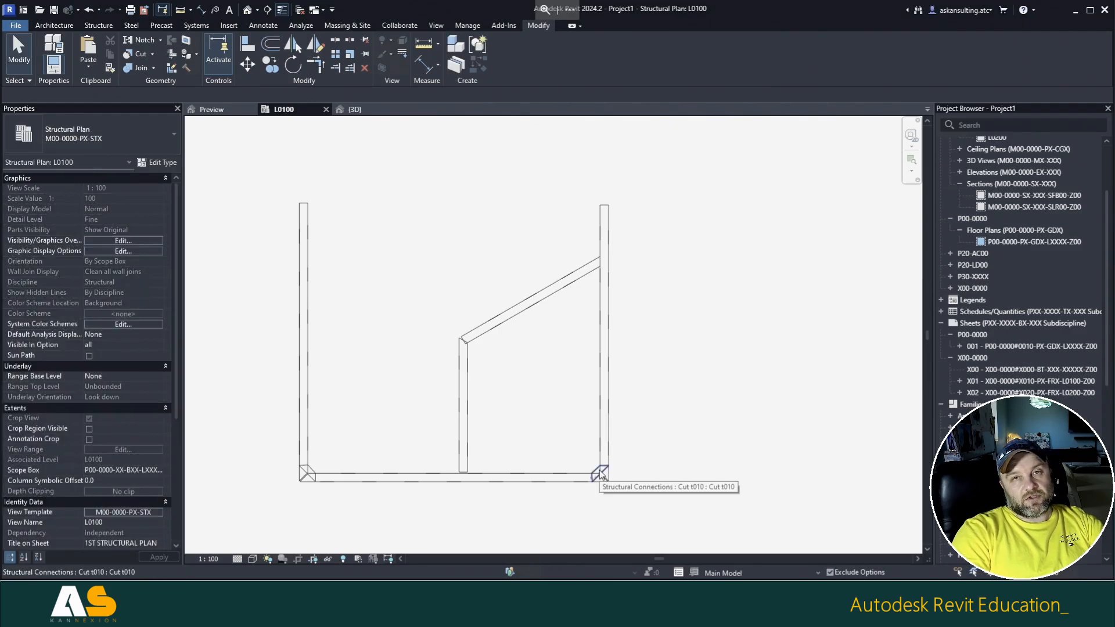
click(942, 311)
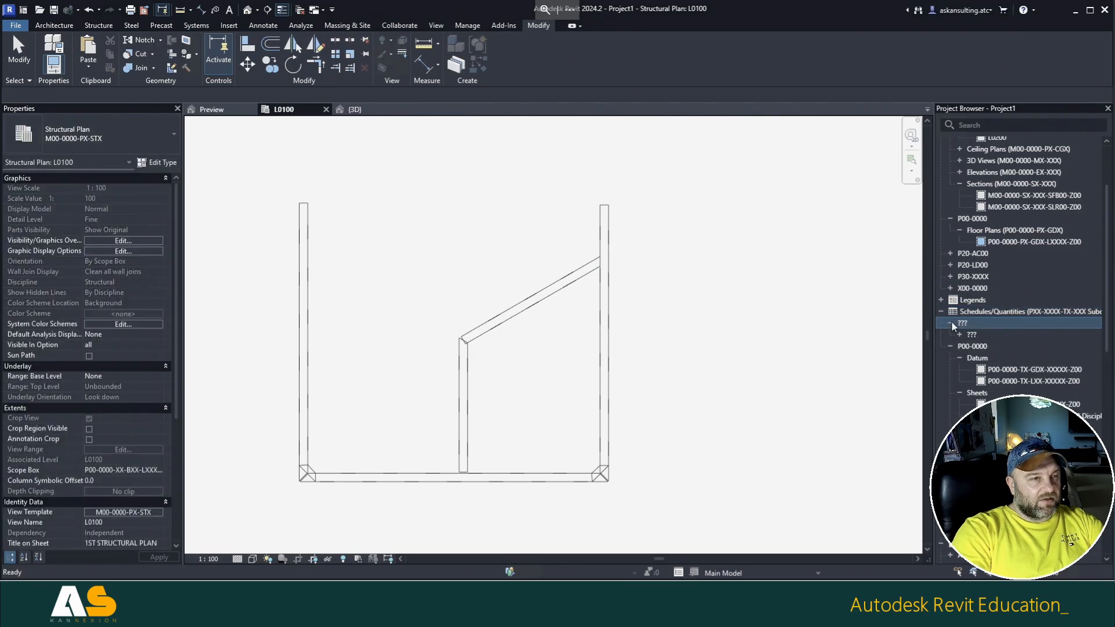
click(959, 335)
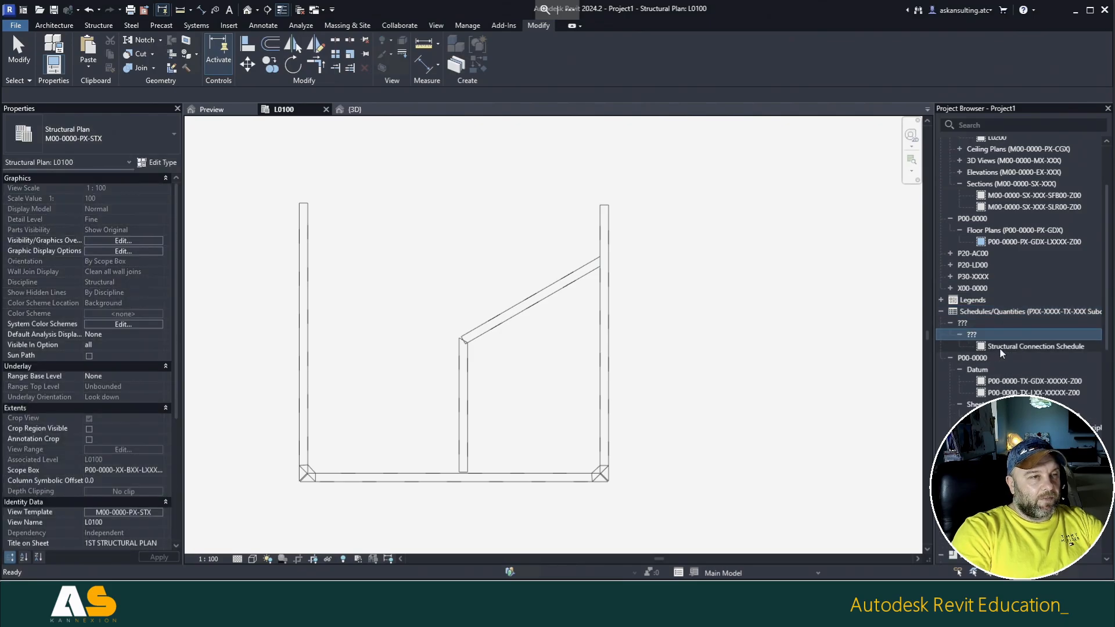
double_click(1000, 348)
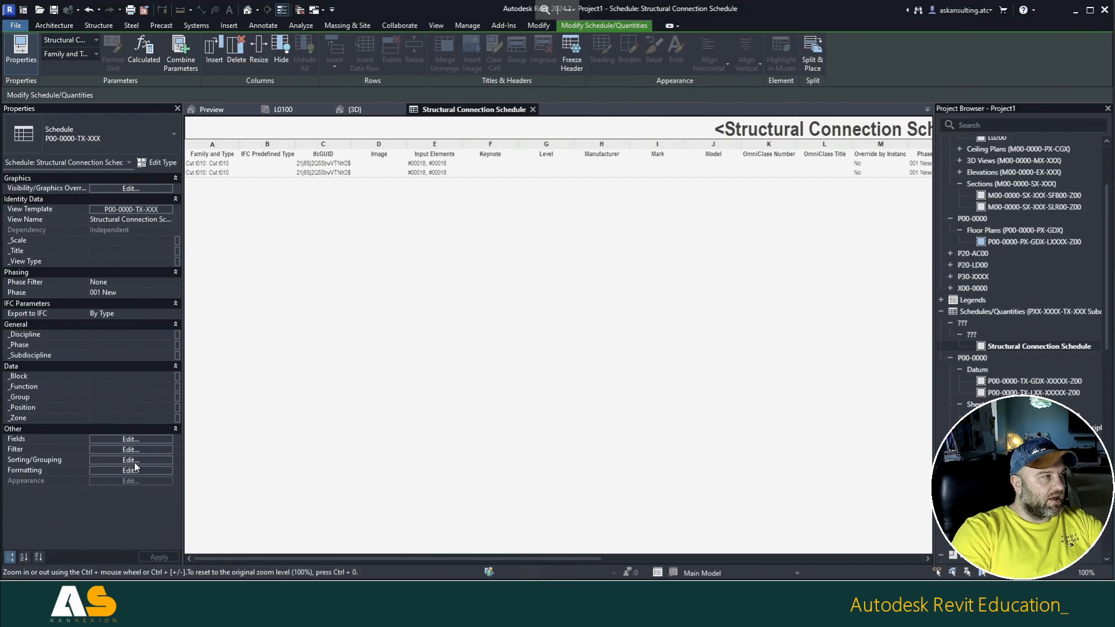
click(533, 109)
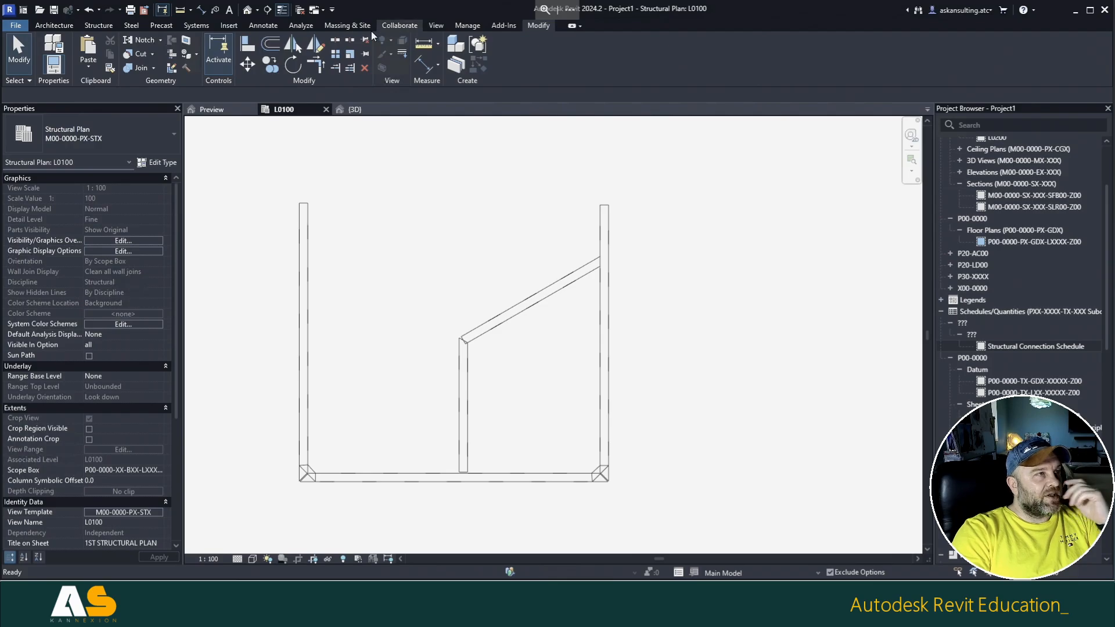
Step: Start a new building component schedule for the Plates subcategory of Structural Connections in phase 001 New
click(437, 26)
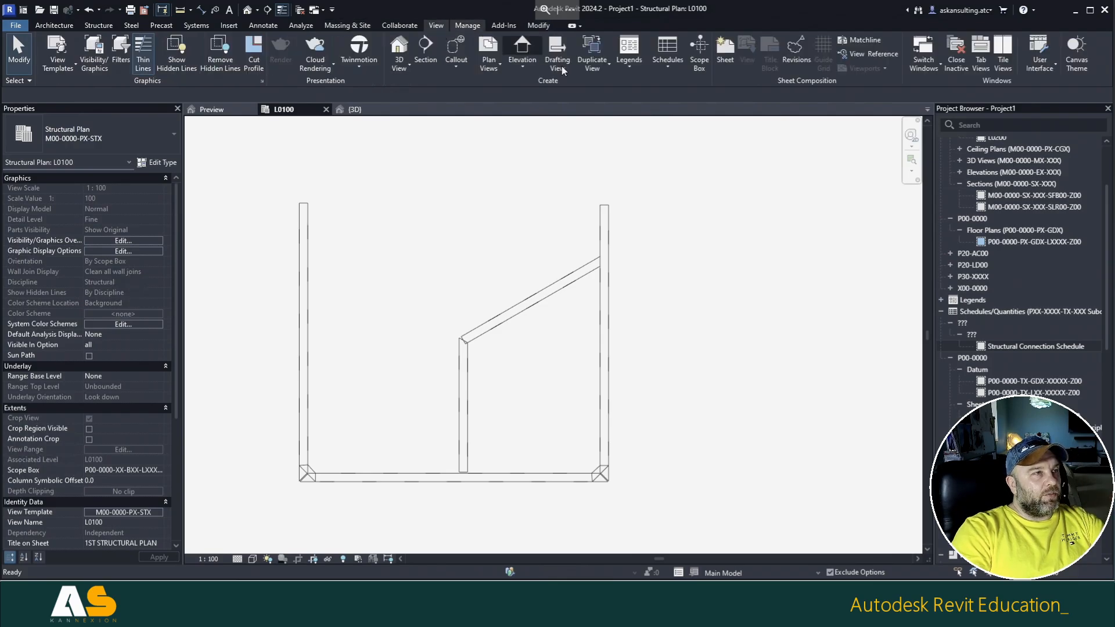
click(673, 66)
click(674, 112)
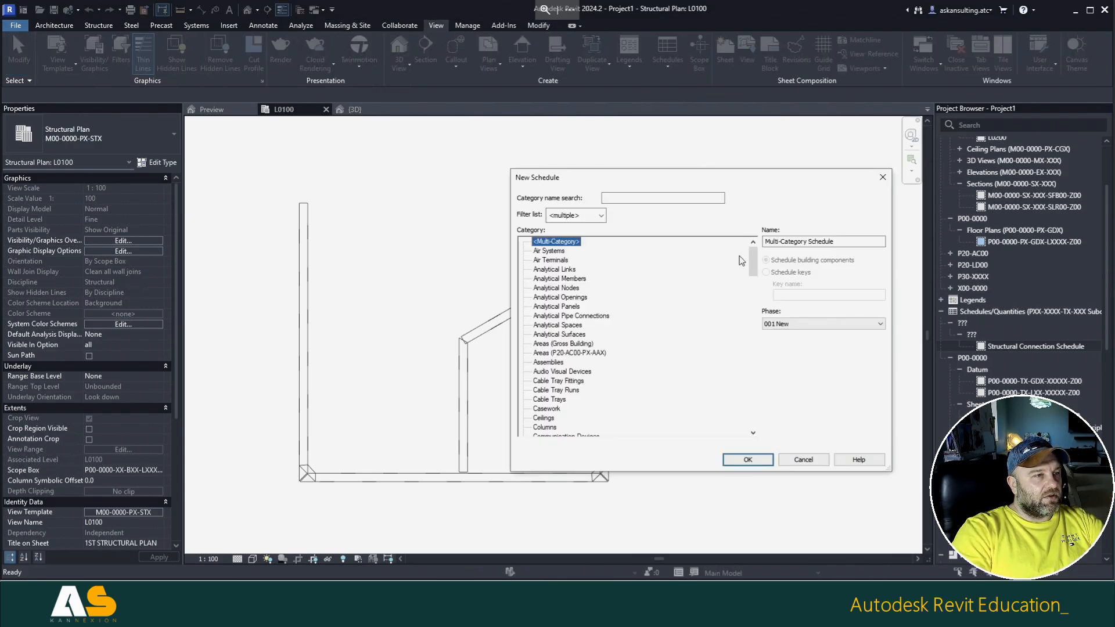
drag(753, 262, 749, 390)
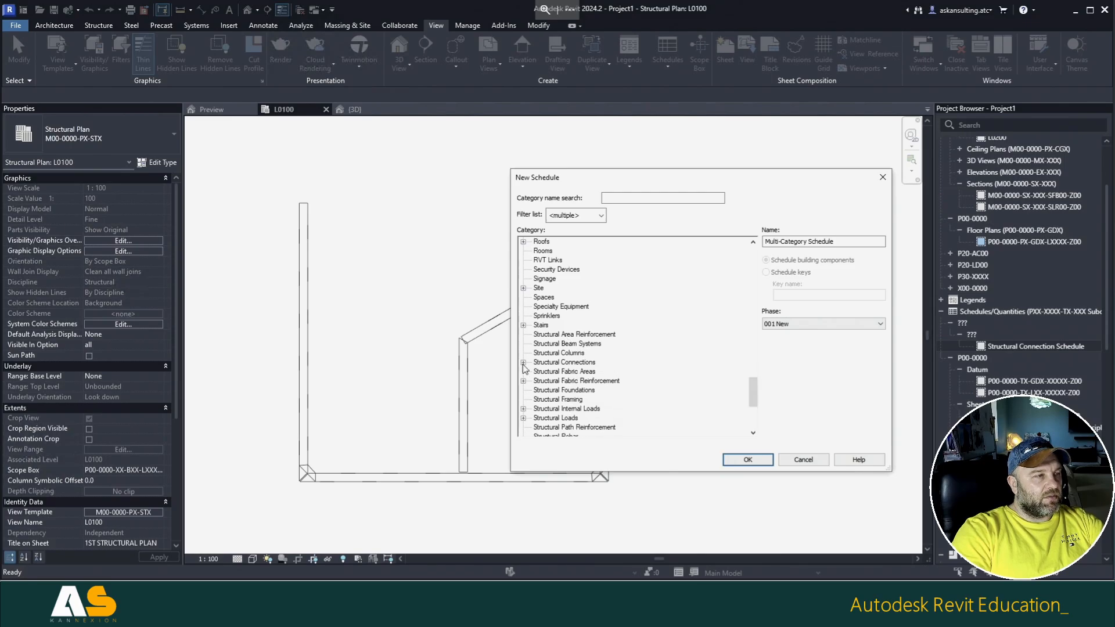
click(524, 363)
click(553, 390)
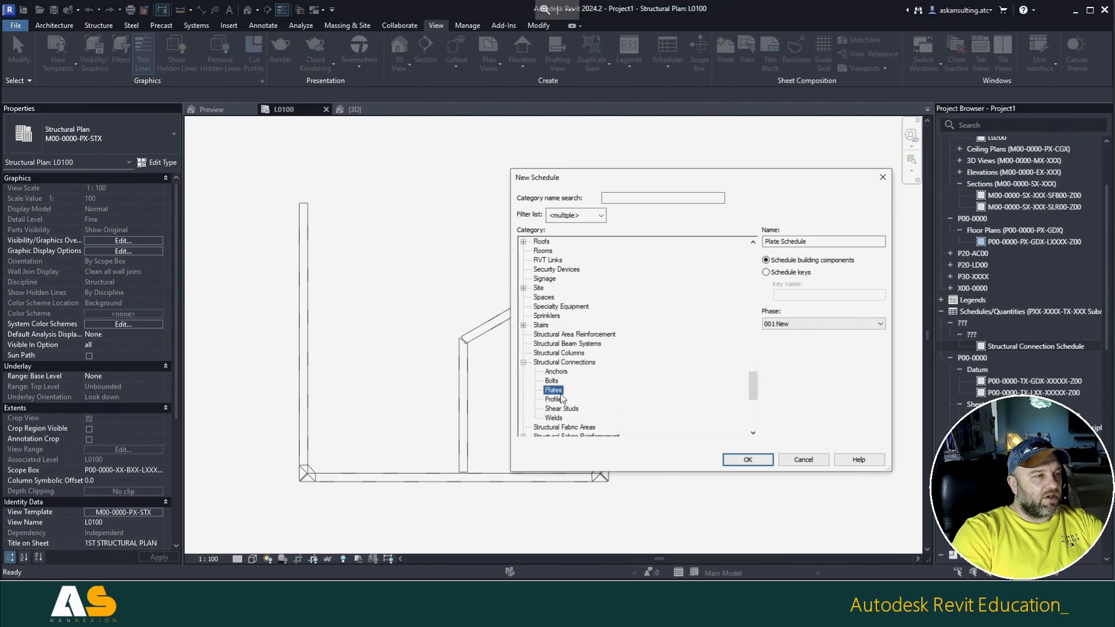
click(743, 460)
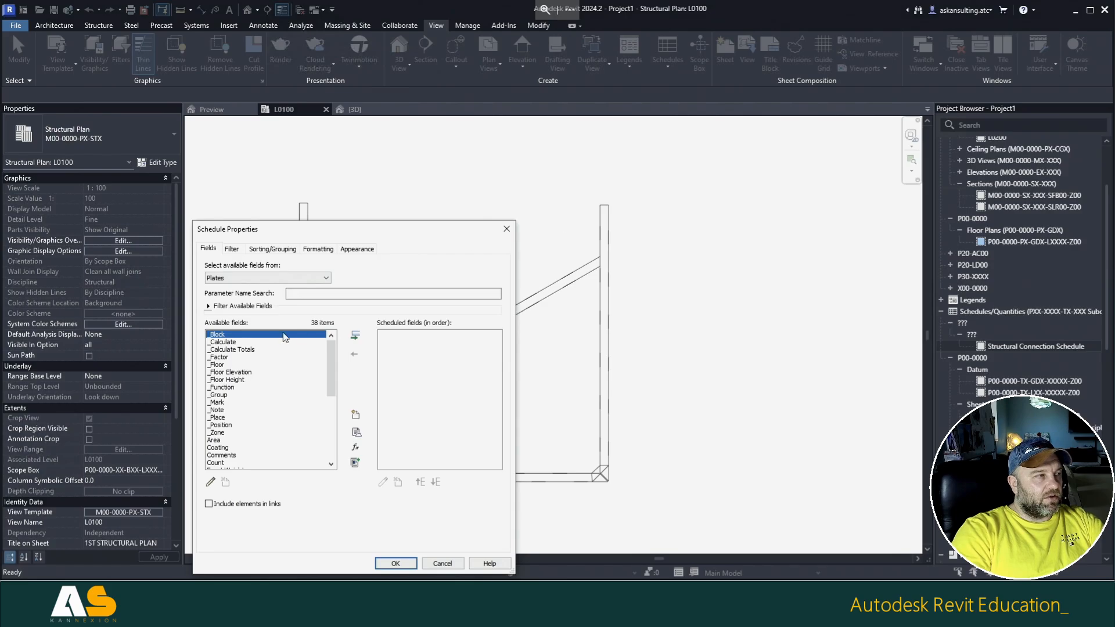
Step: Add all available fields from Area through Width to the plate schedule and create it
drag(326, 368, 326, 410)
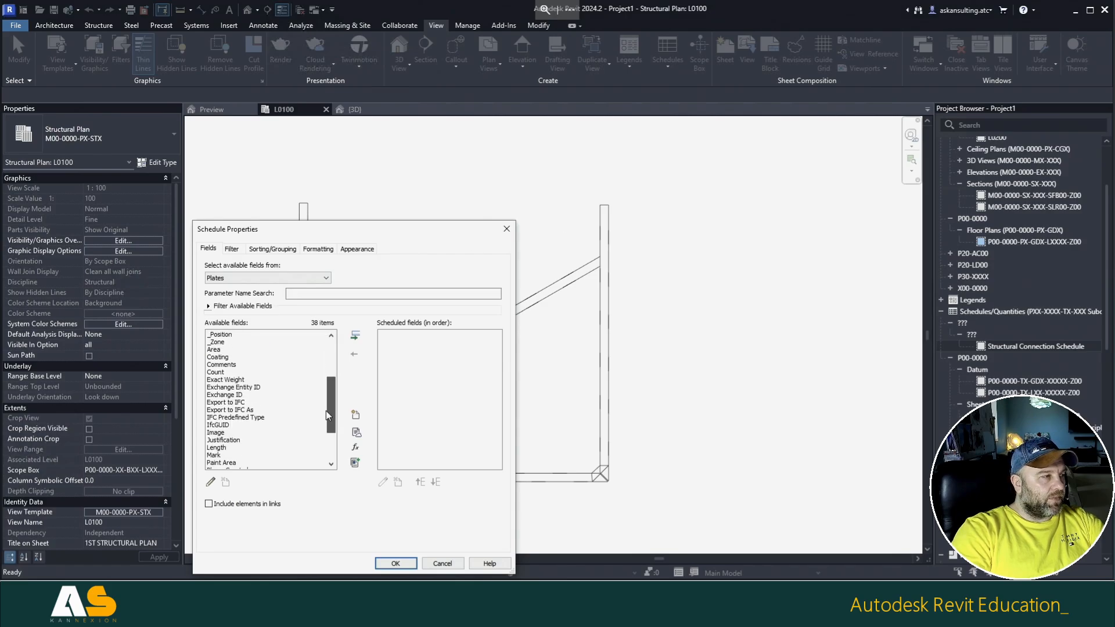
click(226, 359)
scroll(235, 393, down, 3)
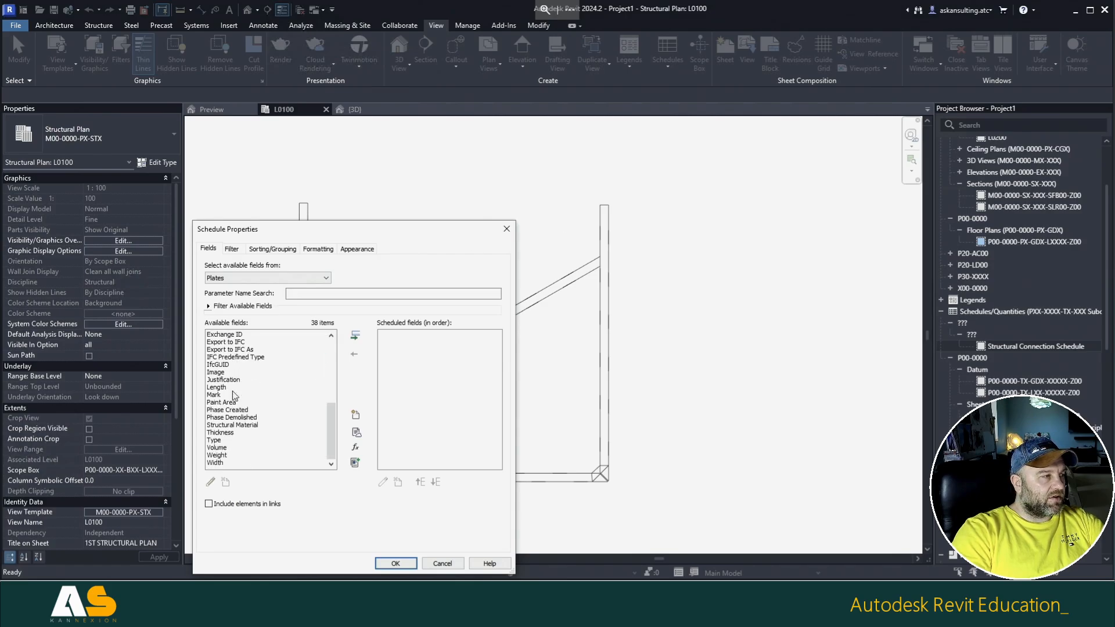
shift+click(222, 463)
click(355, 336)
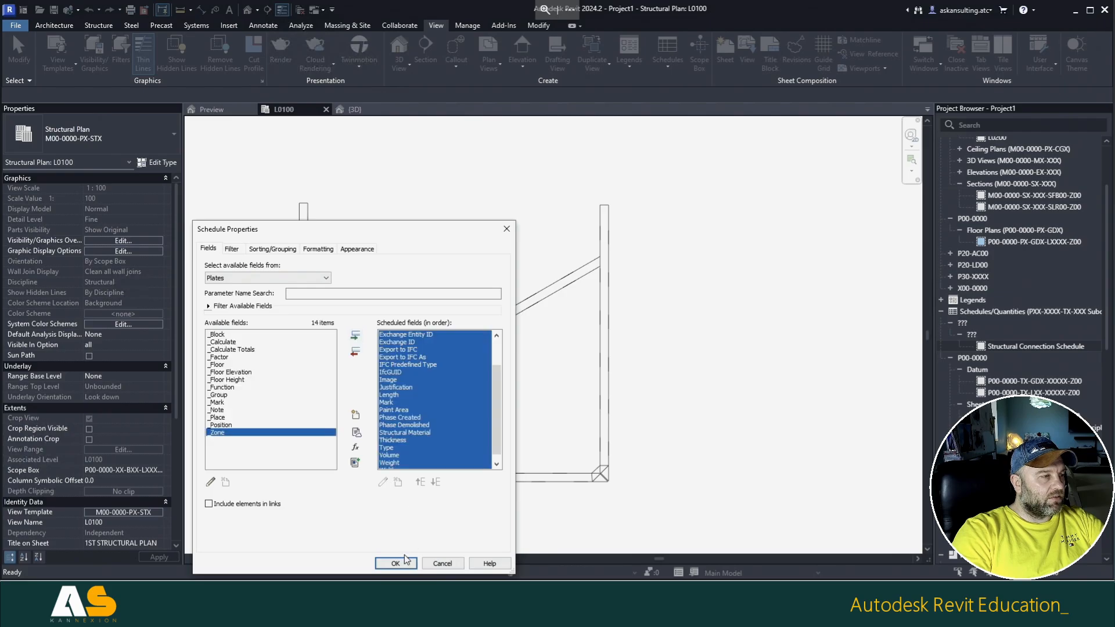
click(396, 563)
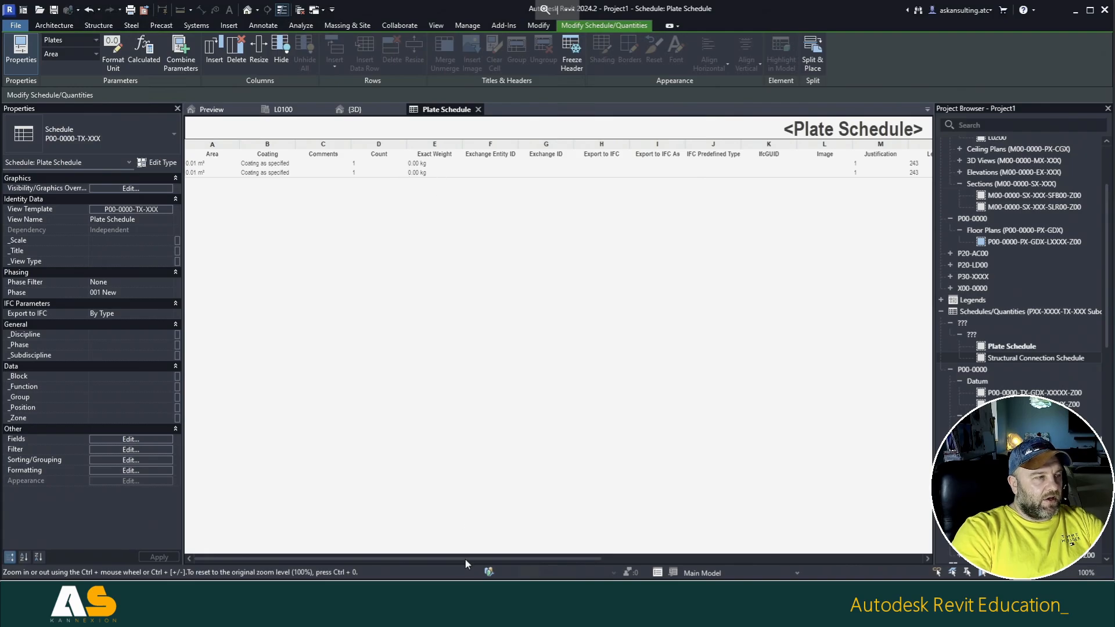
Step: Review the remaining columns of the Plate Schedule through Width, and close it to return to the L0100 plan
drag(553, 559, 883, 521)
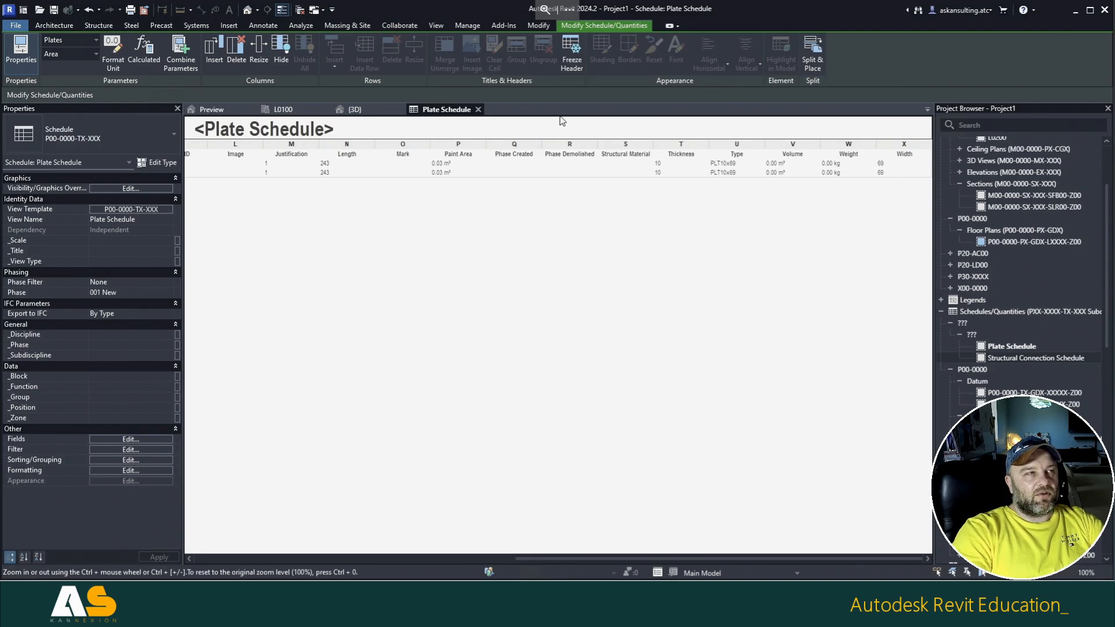
click(478, 110)
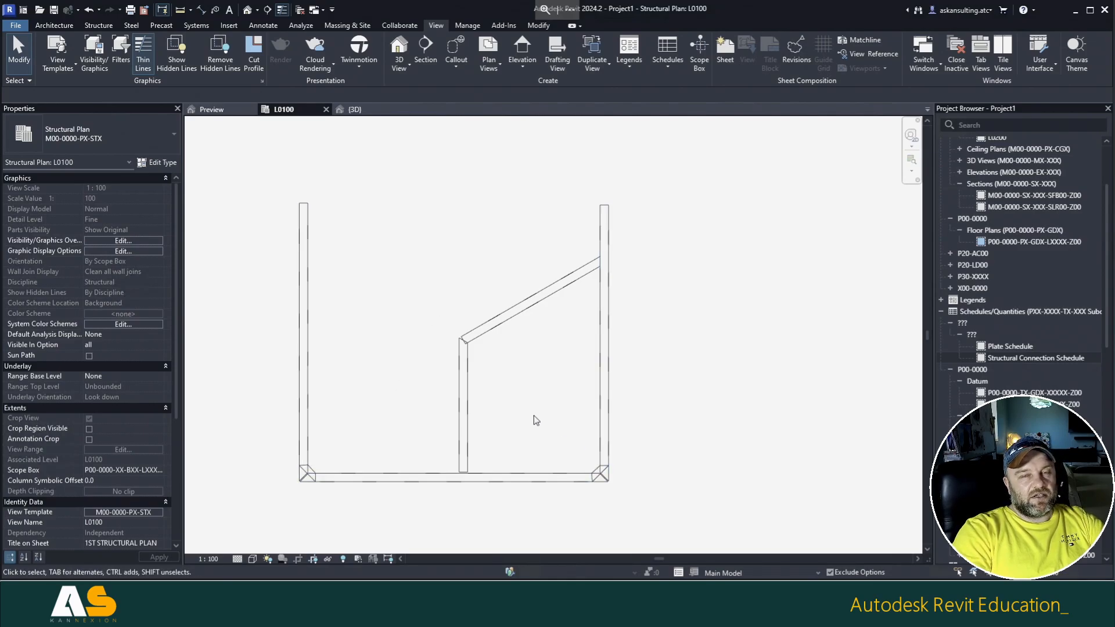
middle_drag(395, 386, 435, 375)
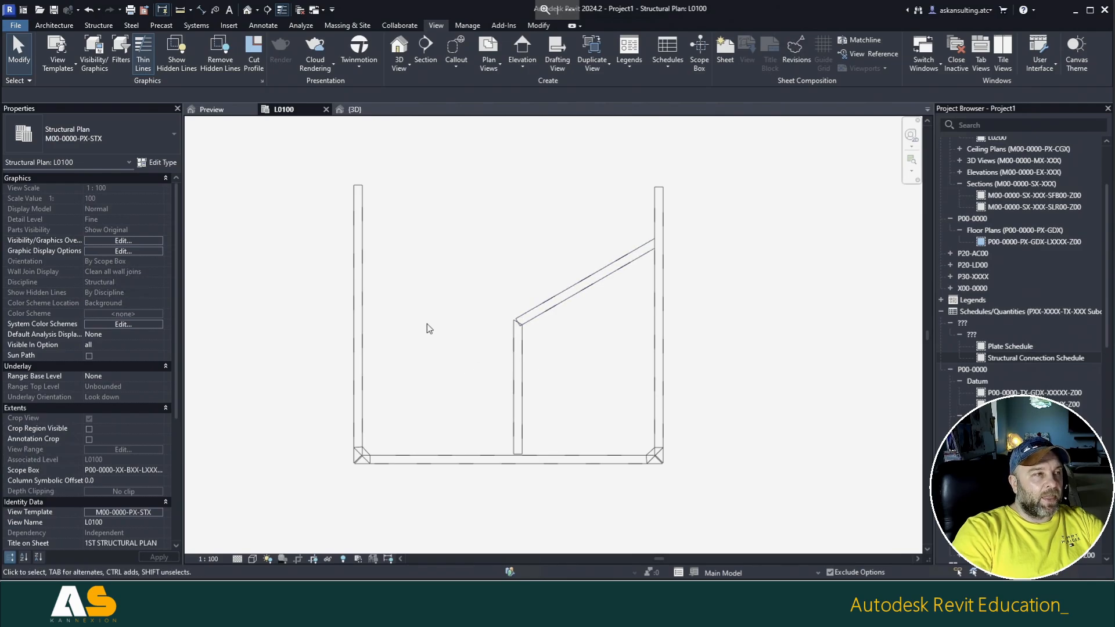
Step: In the 3D view, open the structural connection settings and load Cranked beam to beam from the Beam end to end group
click(354, 109)
shift+middle_drag(344, 319, 581, 261)
click(98, 25)
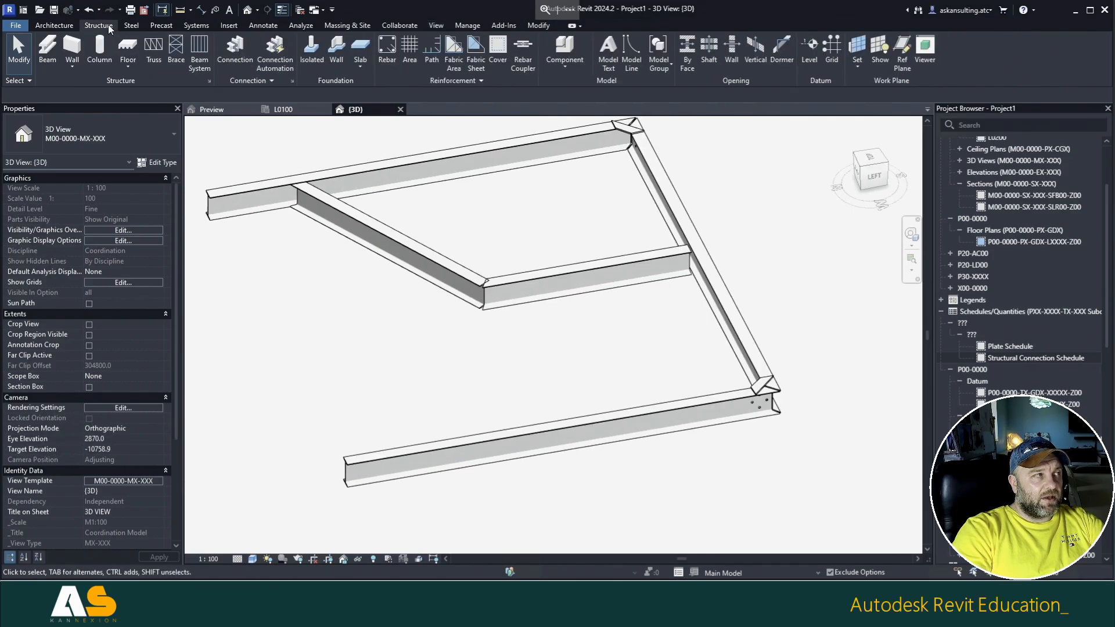
click(131, 26)
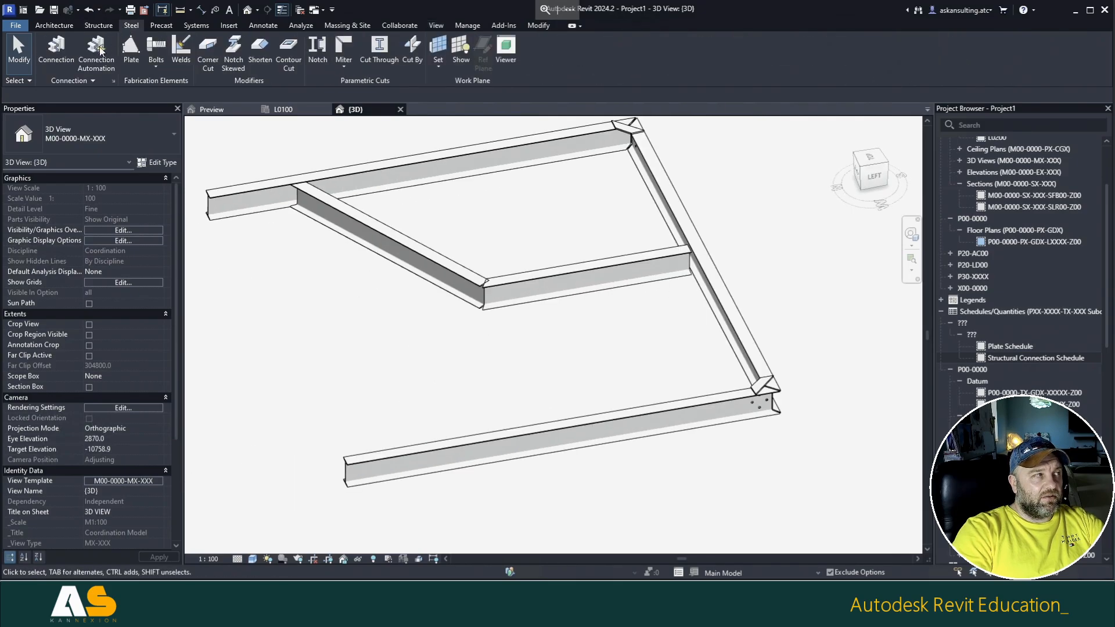
click(115, 81)
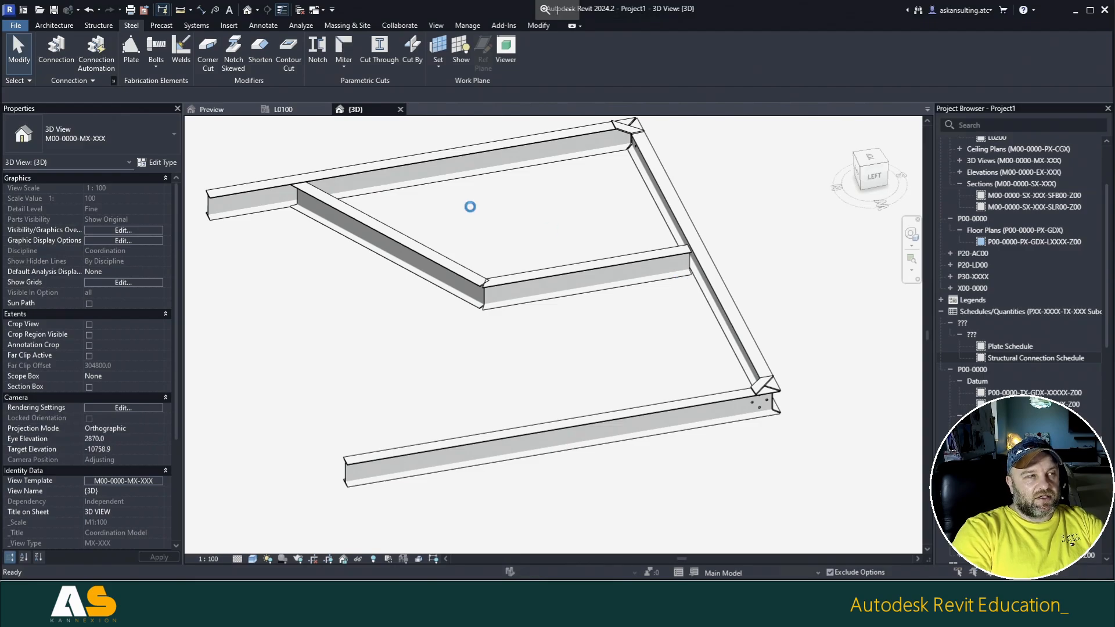
click(388, 169)
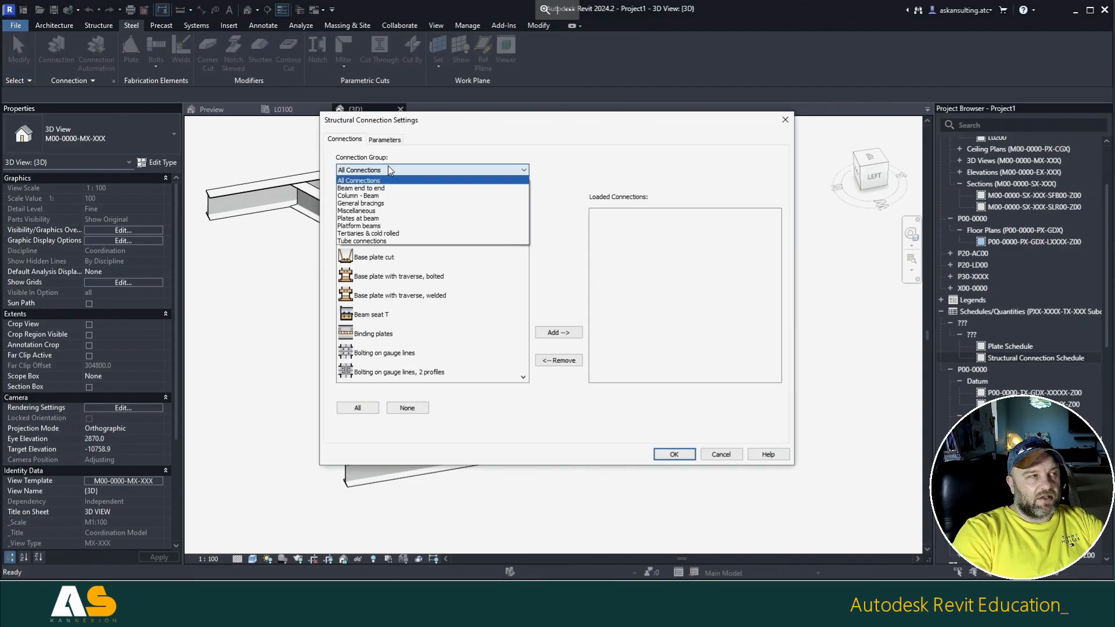
click(370, 193)
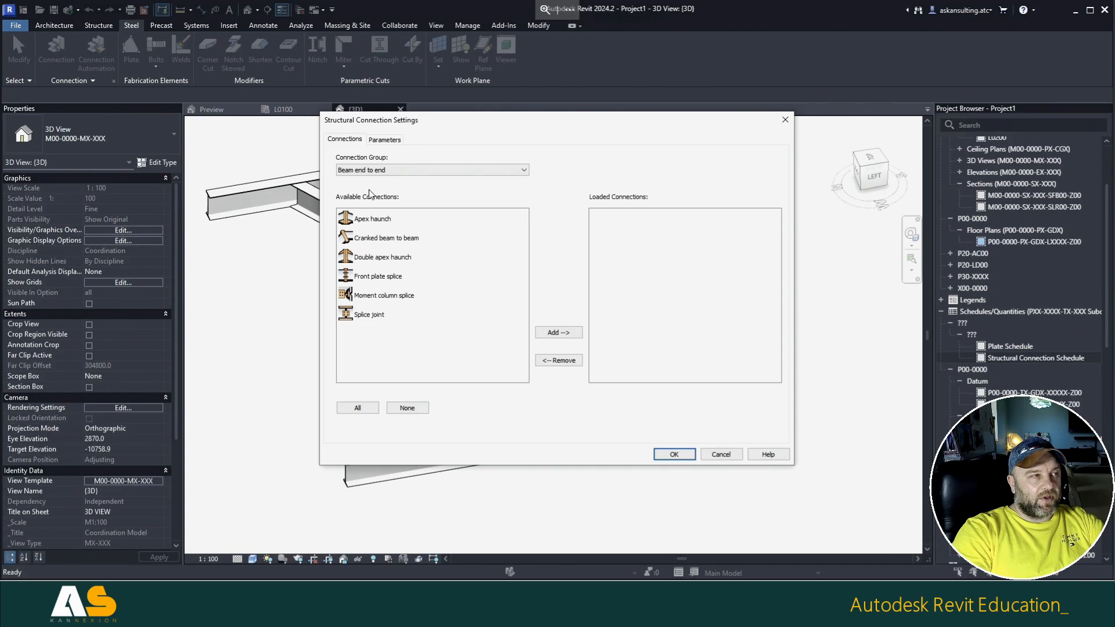
click(366, 238)
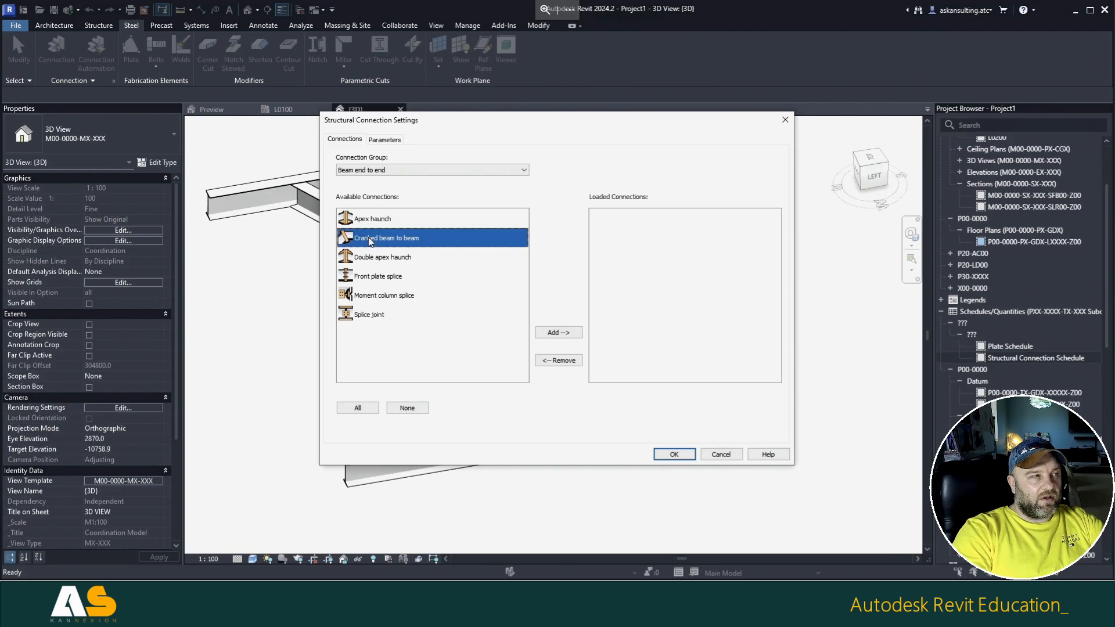
click(549, 332)
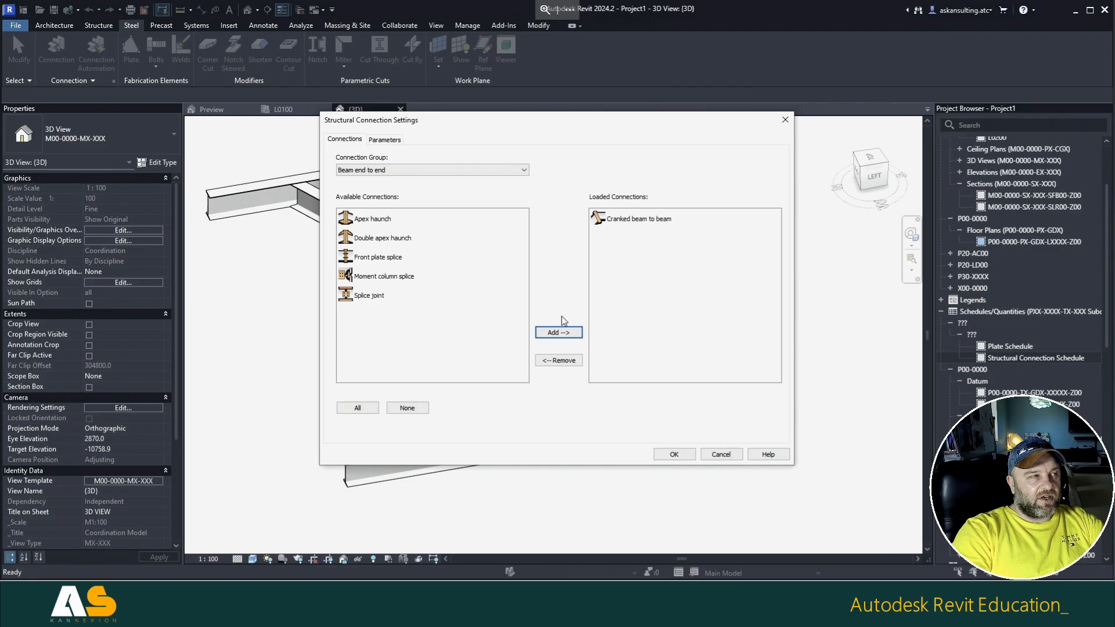
Step: Load the Stiffener connection from the Plates at beam group and confirm the connection settings
click(395, 170)
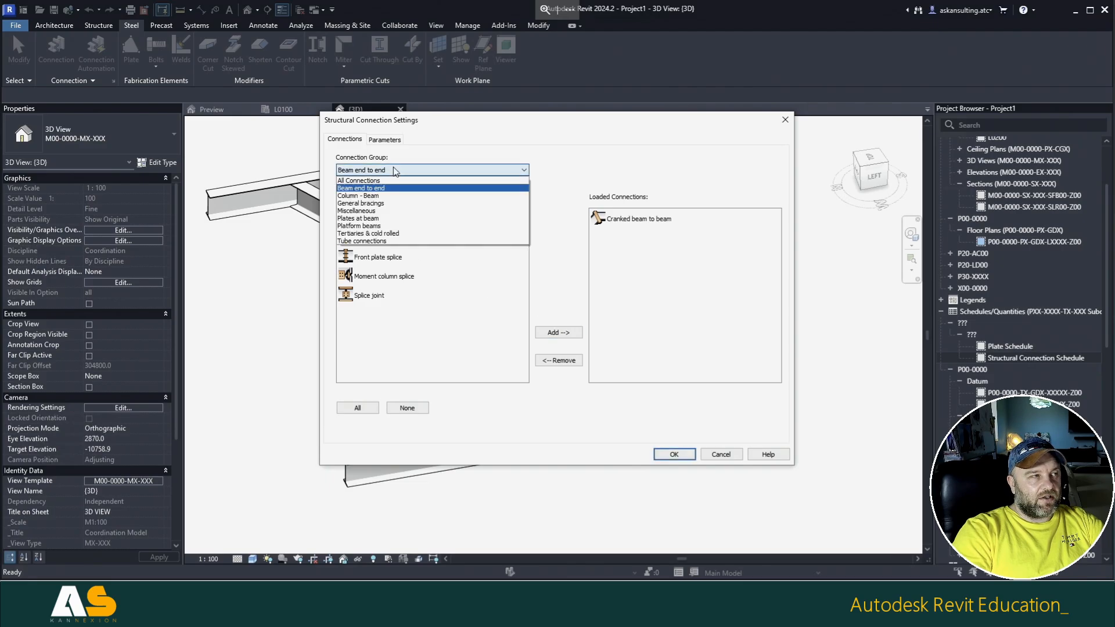
click(369, 219)
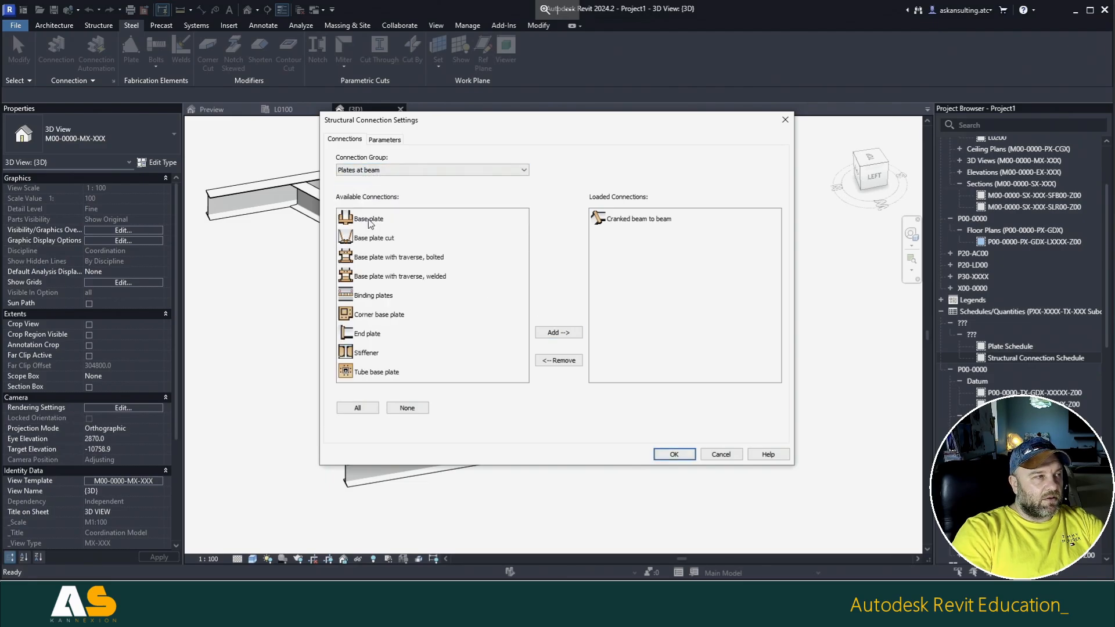
click(366, 354)
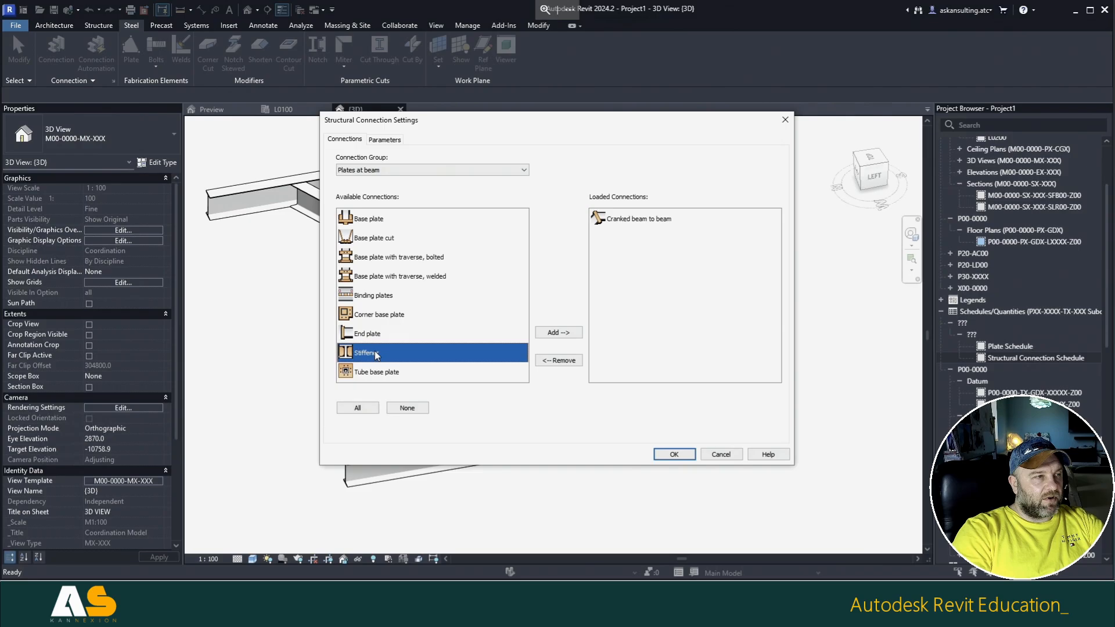
click(559, 335)
click(690, 460)
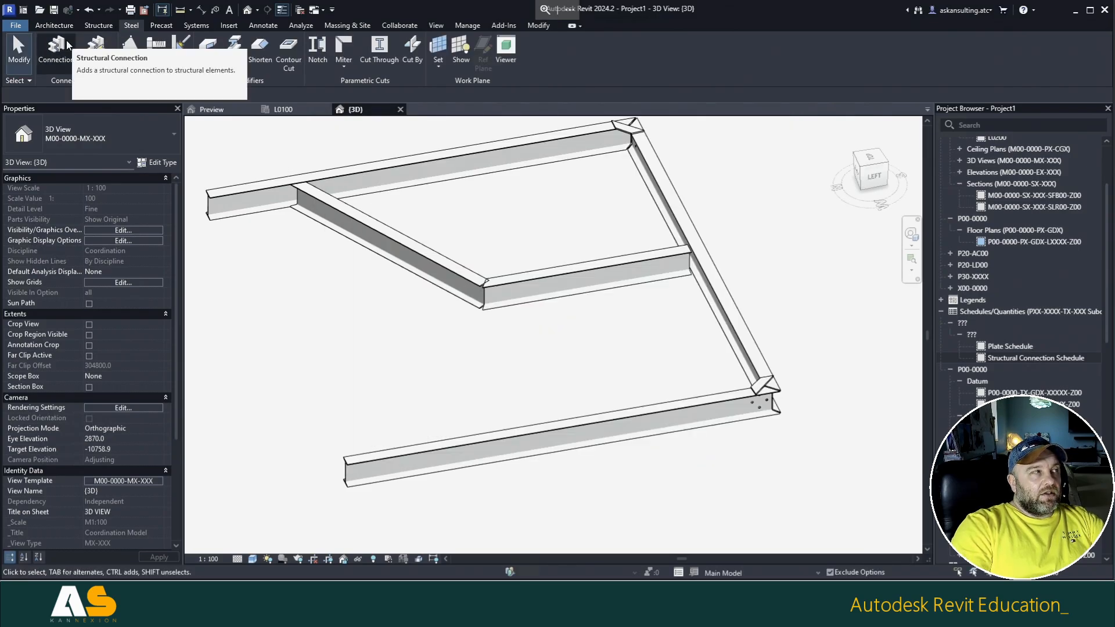
Step: Place a Cranked beam to beam connection between the two inner beams that meet at an angle
click(58, 45)
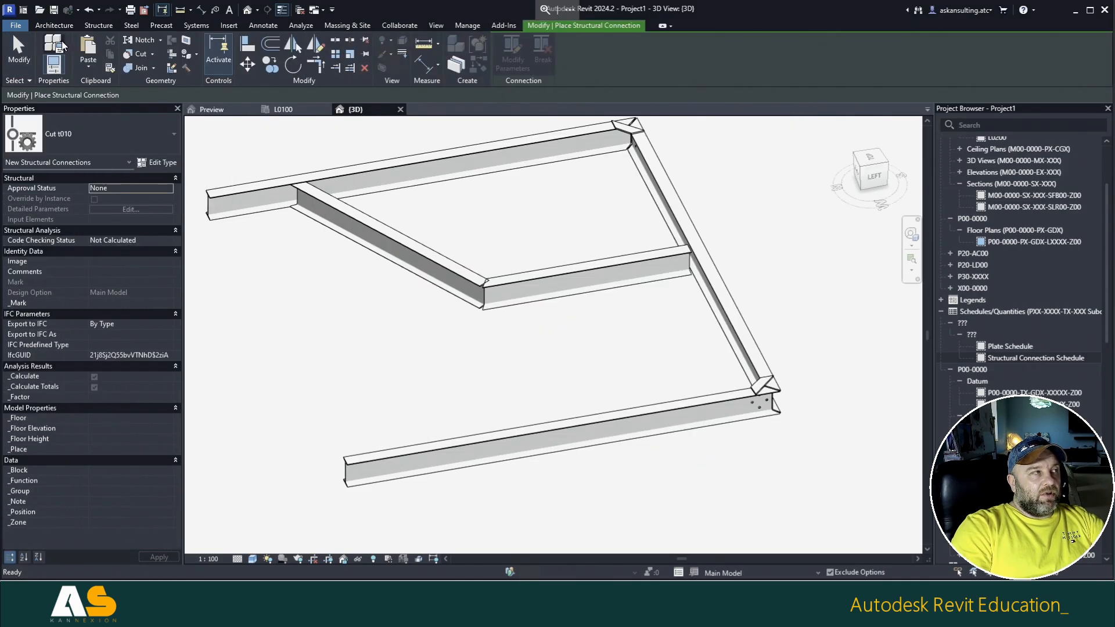
click(86, 135)
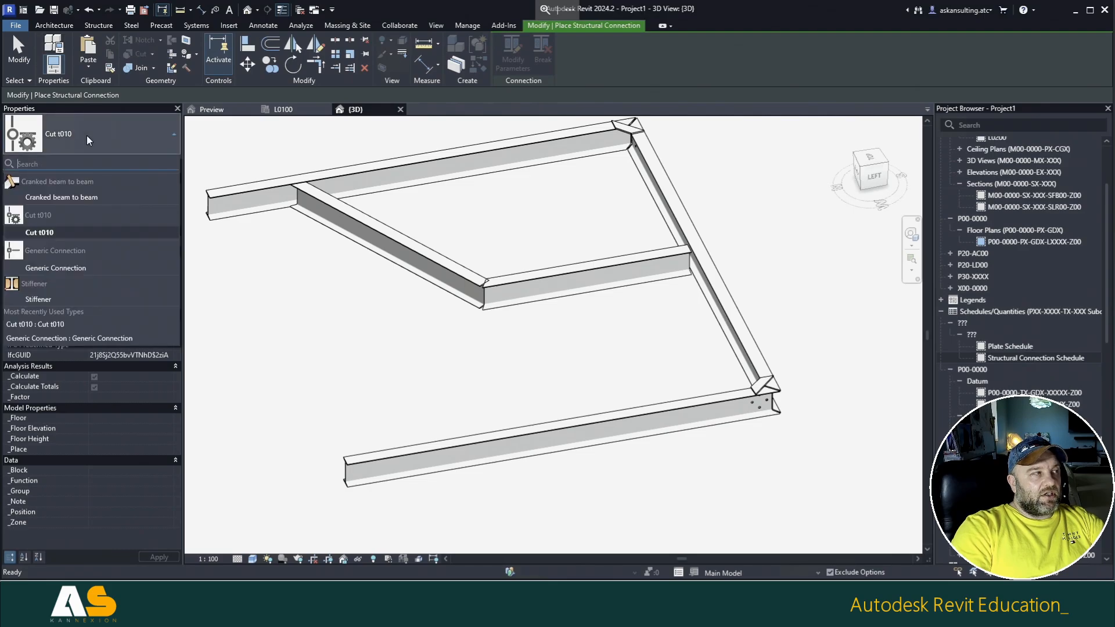
click(51, 197)
drag(512, 342, 453, 239)
key(Return)
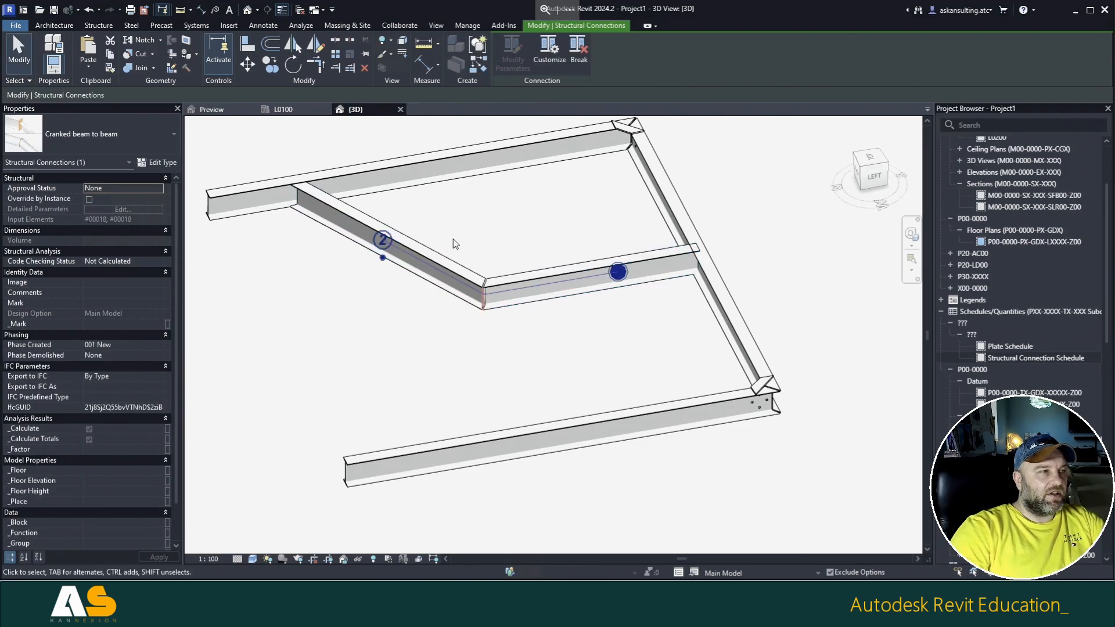
Step: Inspect the cranked connection's plate from the opposite side and dismiss the creation of a custom connection
scroll(485, 199, up, 3)
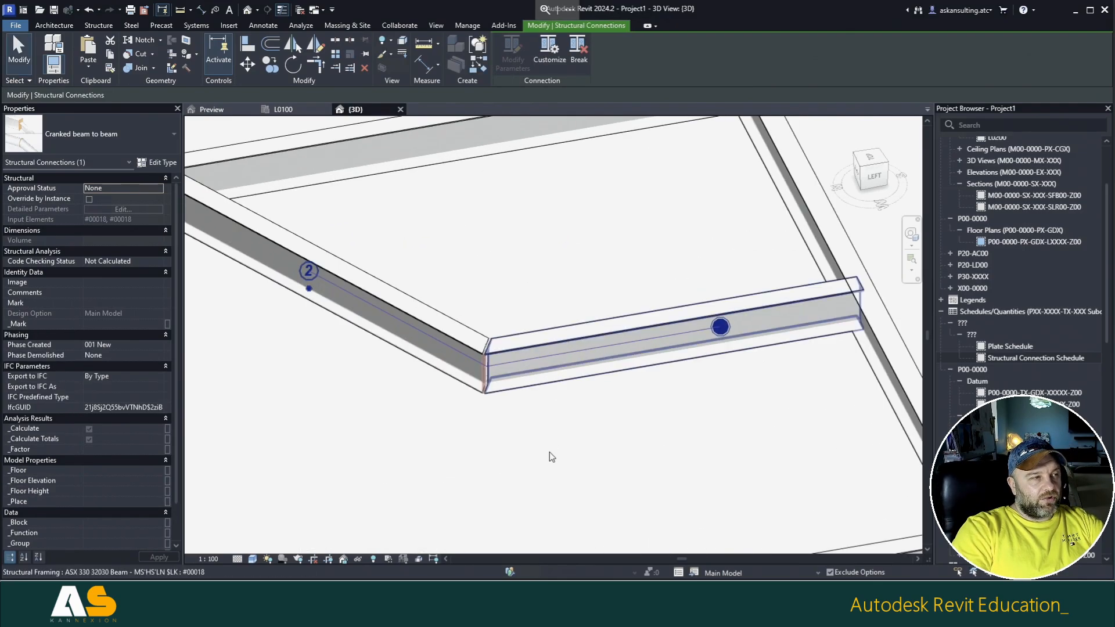
click(550, 457)
click(486, 366)
shift+middle_drag(468, 443, 560, 391)
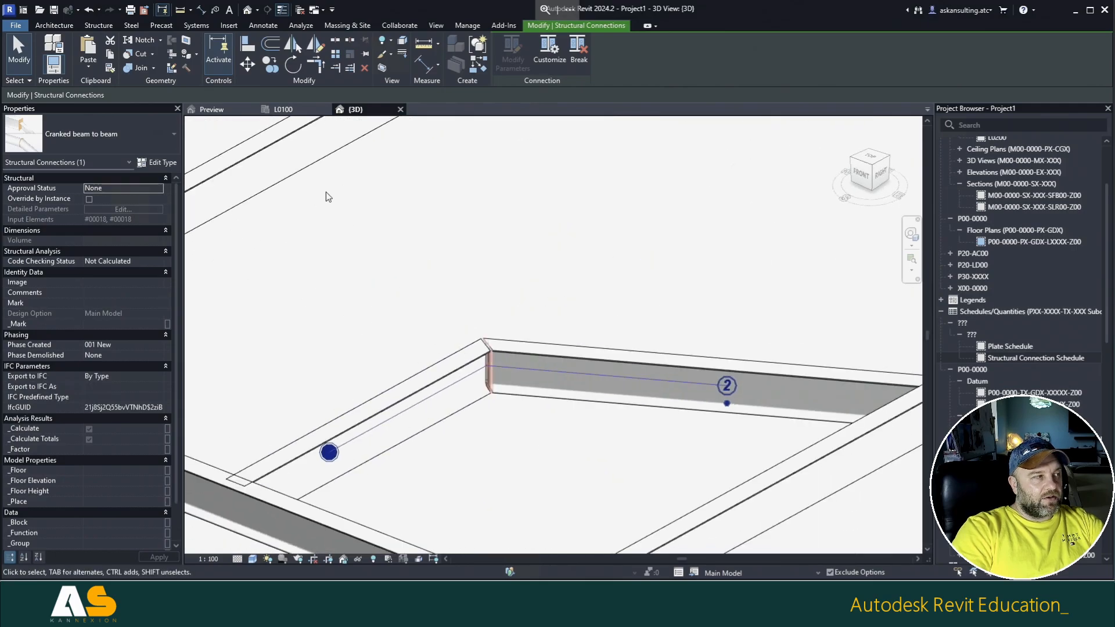
middle_drag(326, 192, 277, 134)
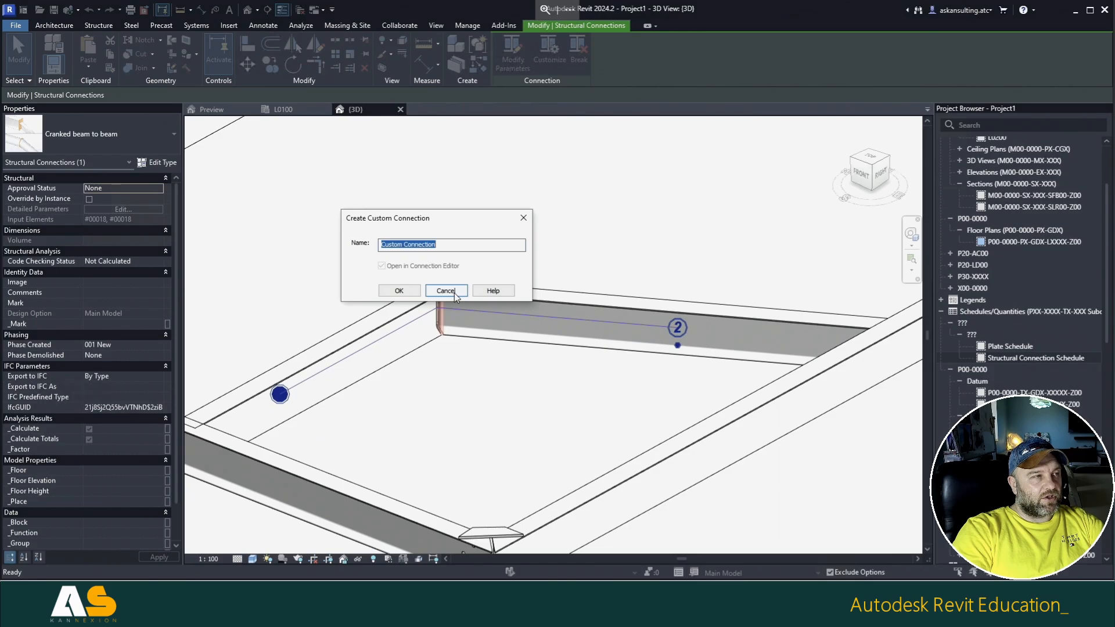
click(445, 290)
key(Escape)
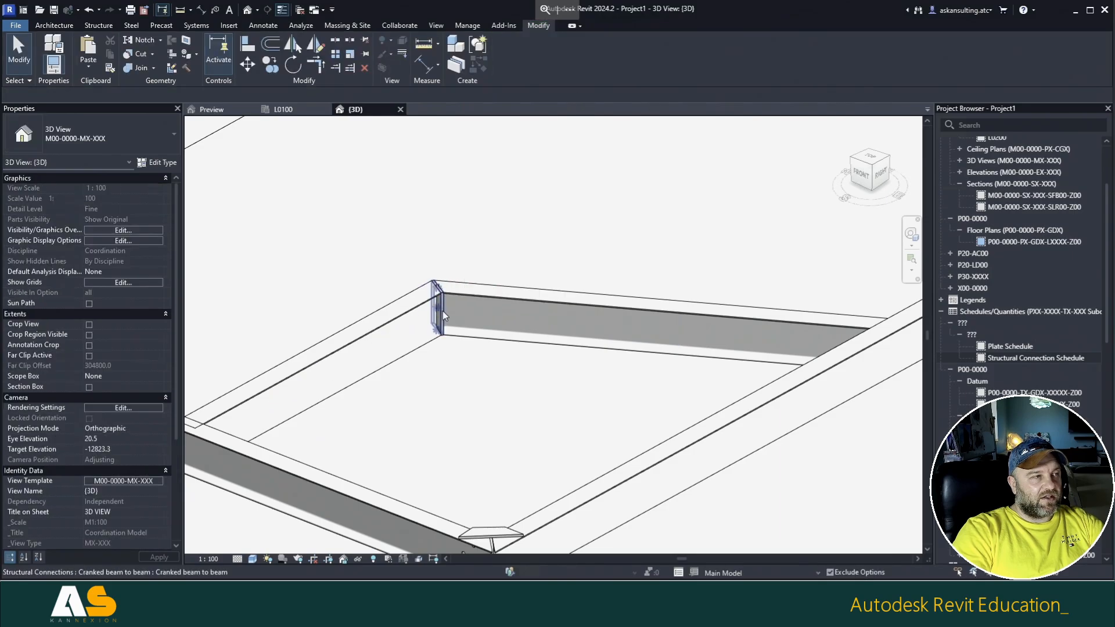
Step: Open the cranked connection's type parameters for modification and review the plate layout's Layout, Reference and Shape options
click(442, 311)
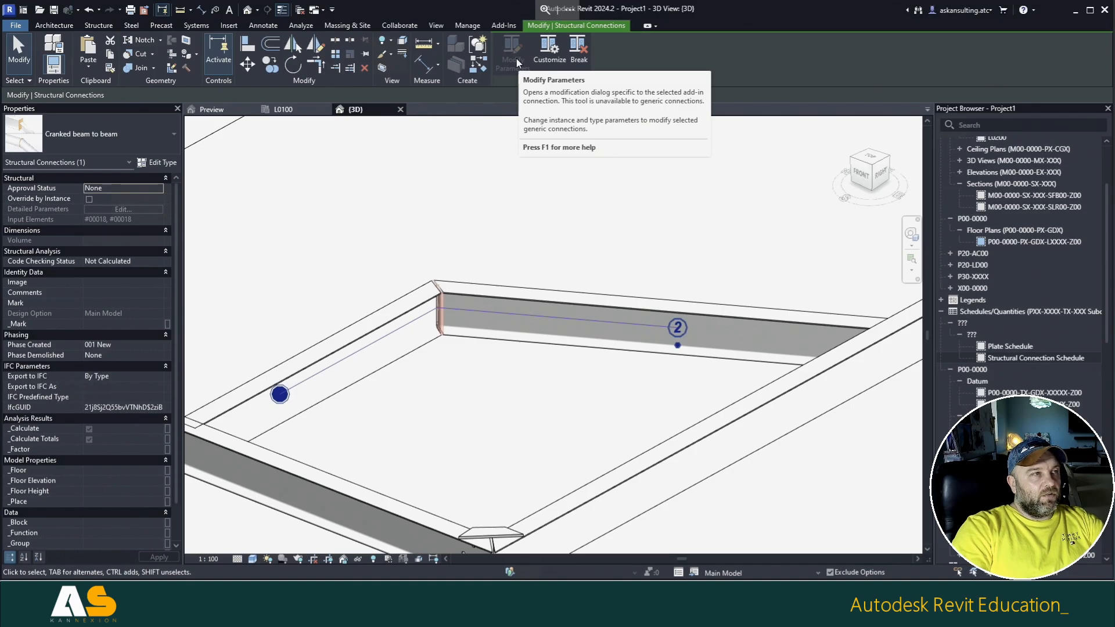
click(164, 166)
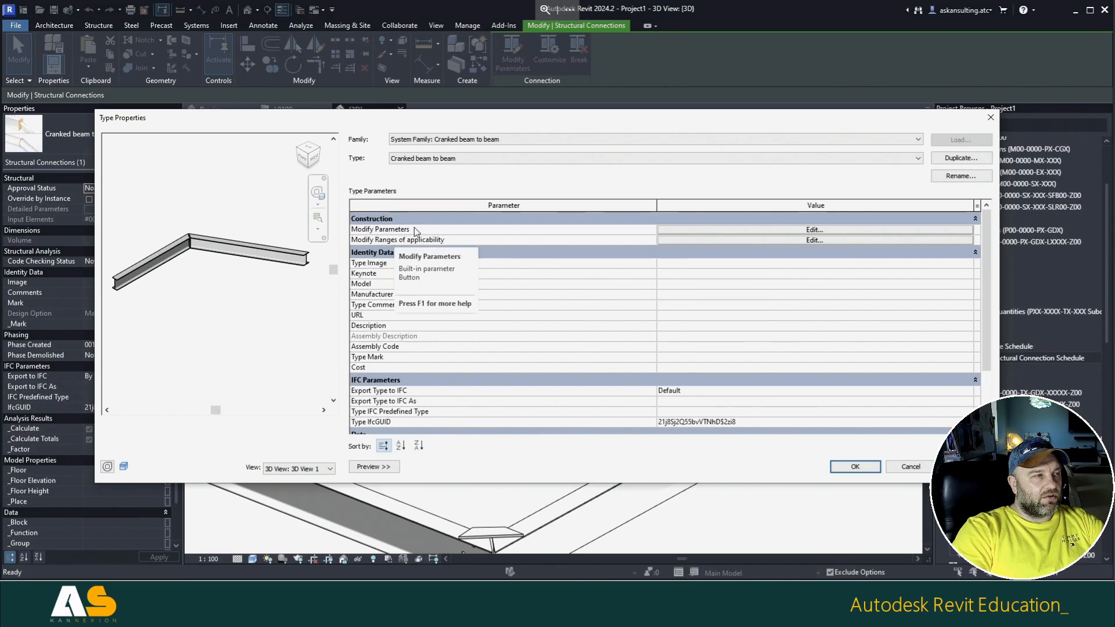
click(727, 233)
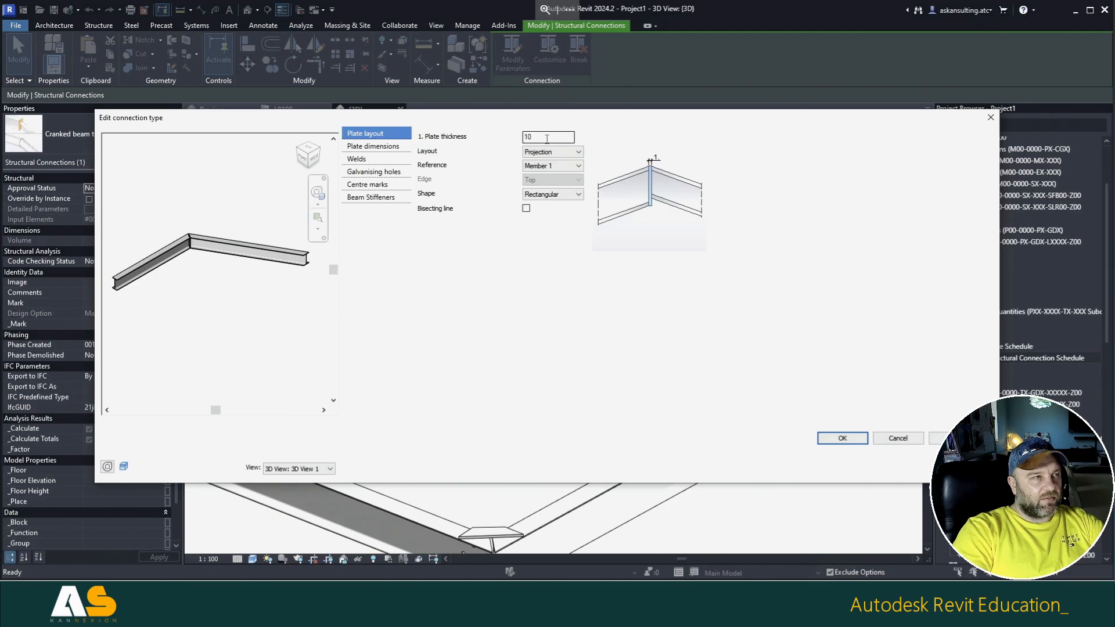
click(529, 154)
click(550, 163)
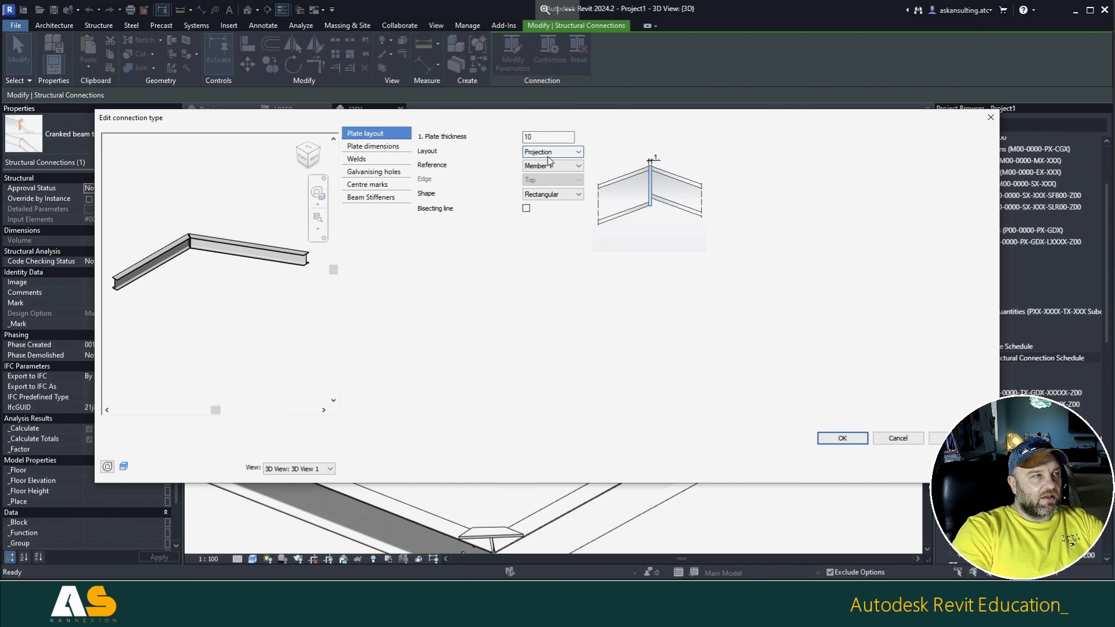
click(562, 165)
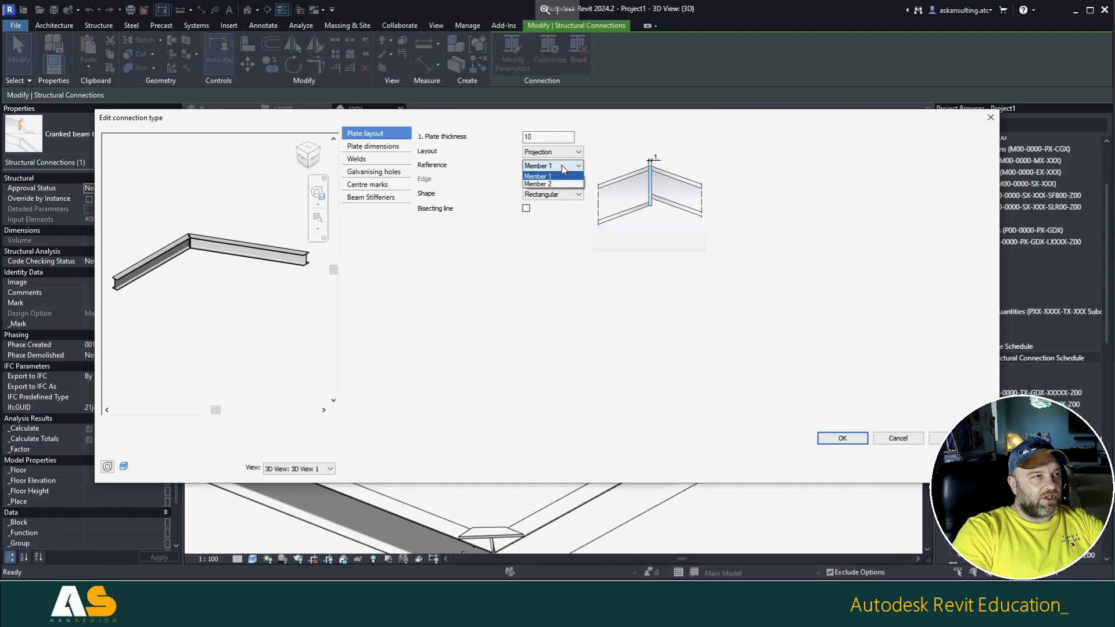
click(562, 165)
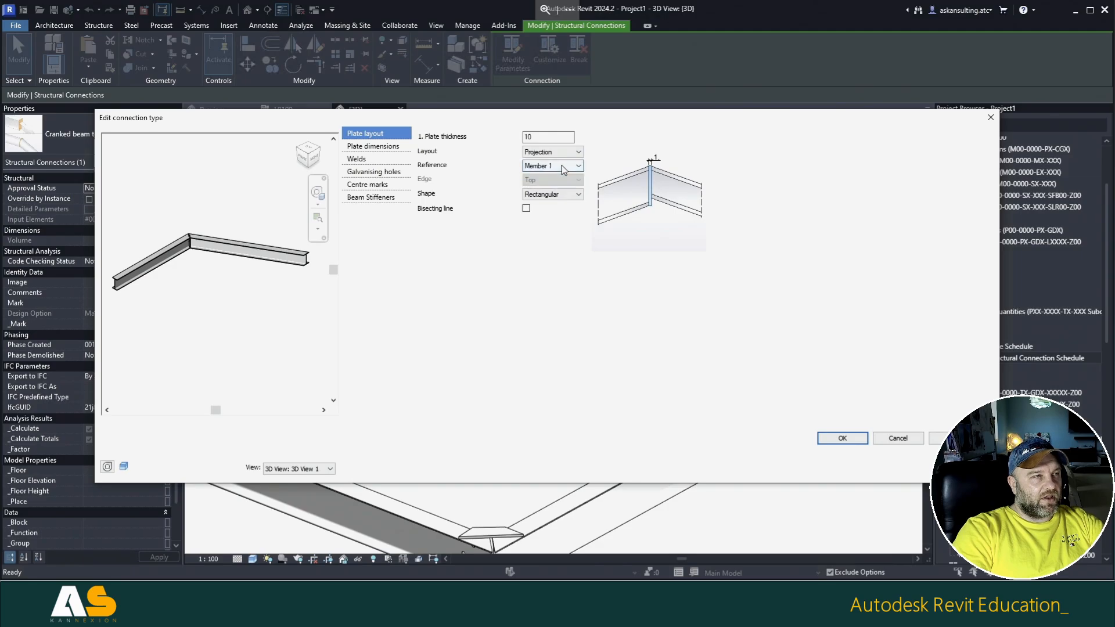
click(552, 195)
click(551, 205)
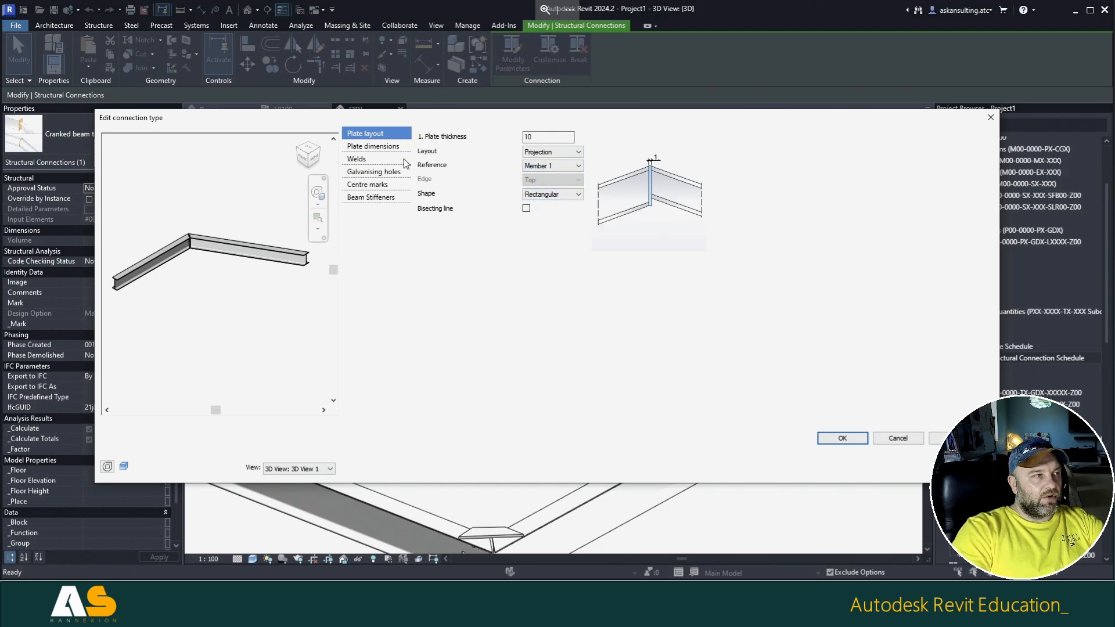
Step: Review the connection's plate dimensions, welds, galvanising holes, centre marks and beam stiffeners, and close the type properties without changes
click(373, 146)
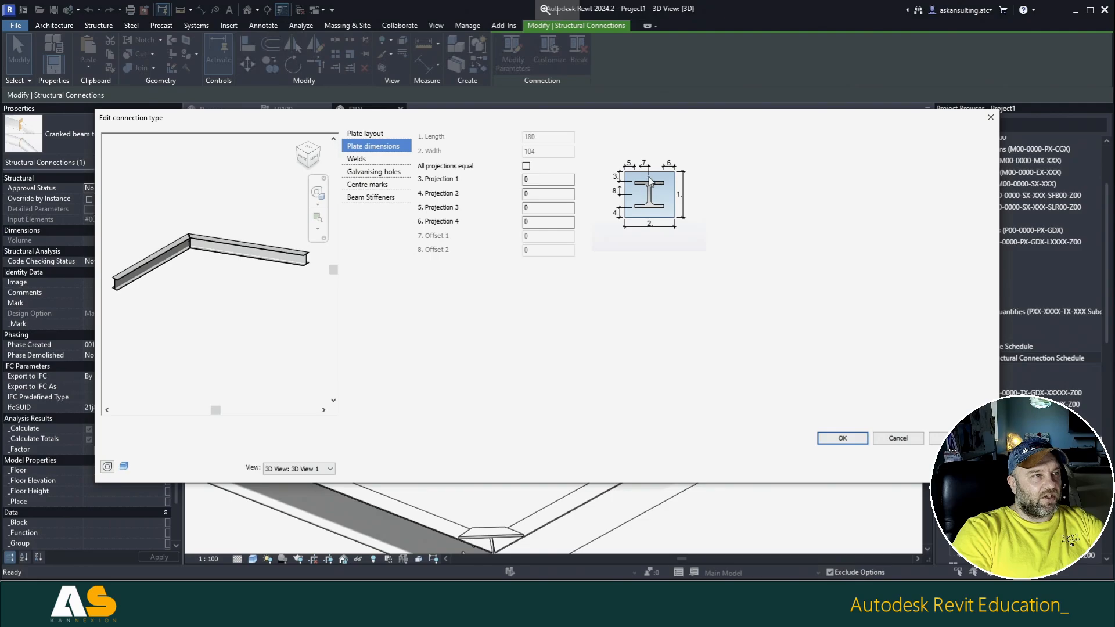
click(356, 160)
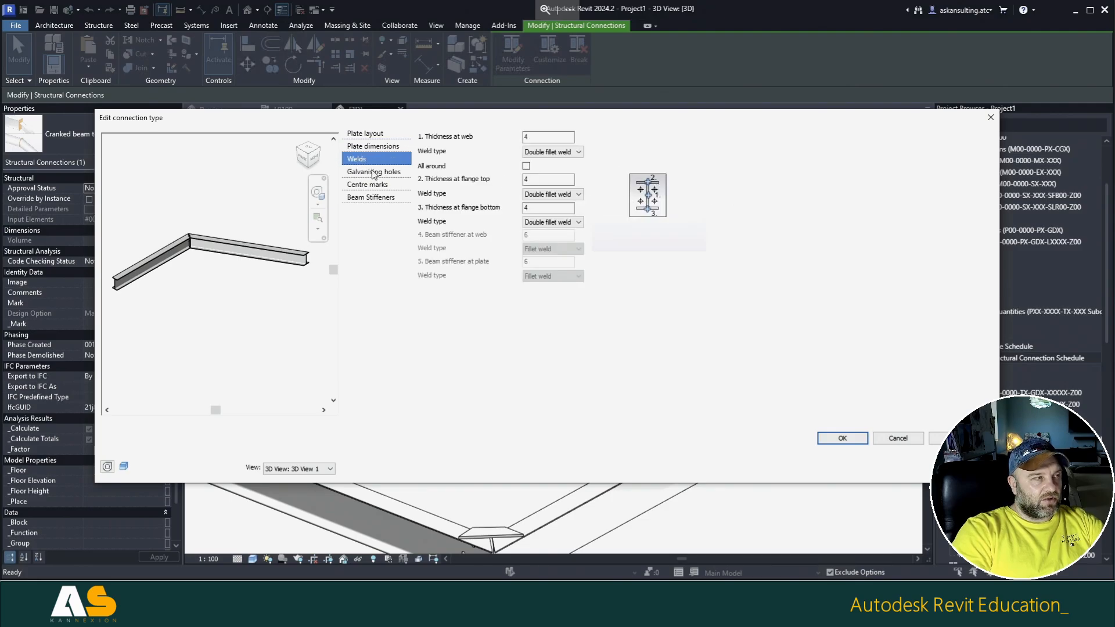
click(374, 174)
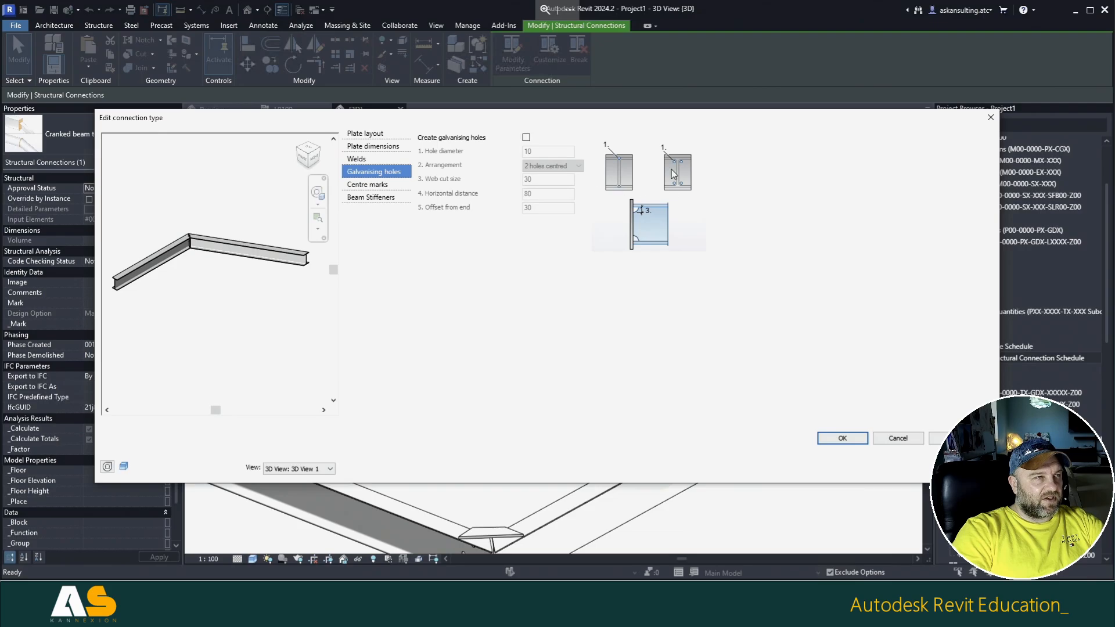
click(376, 186)
click(372, 198)
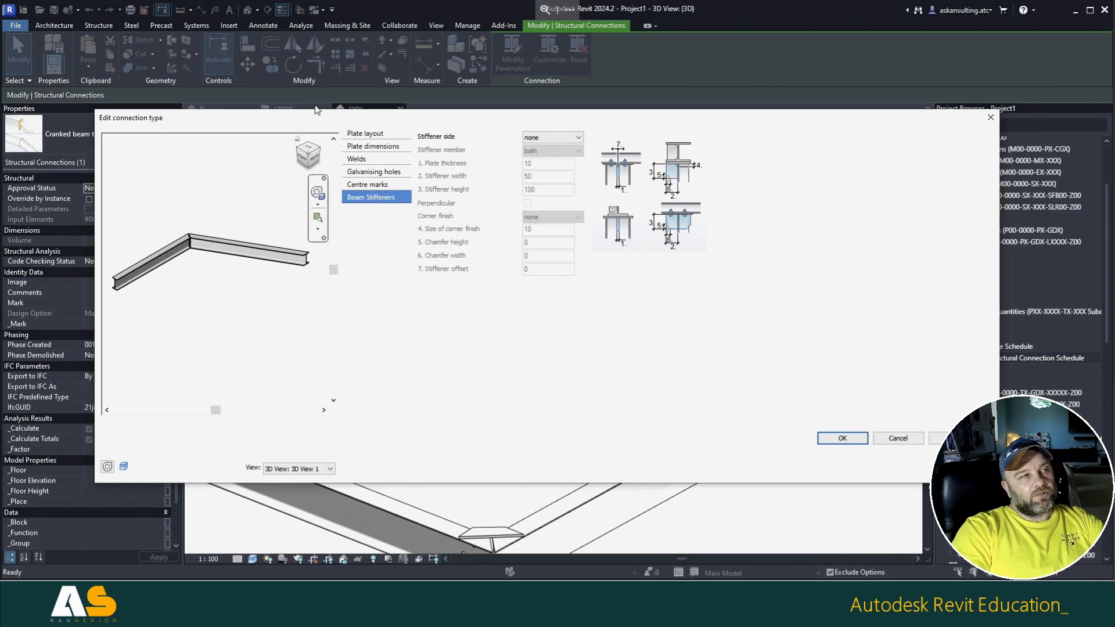
click(842, 438)
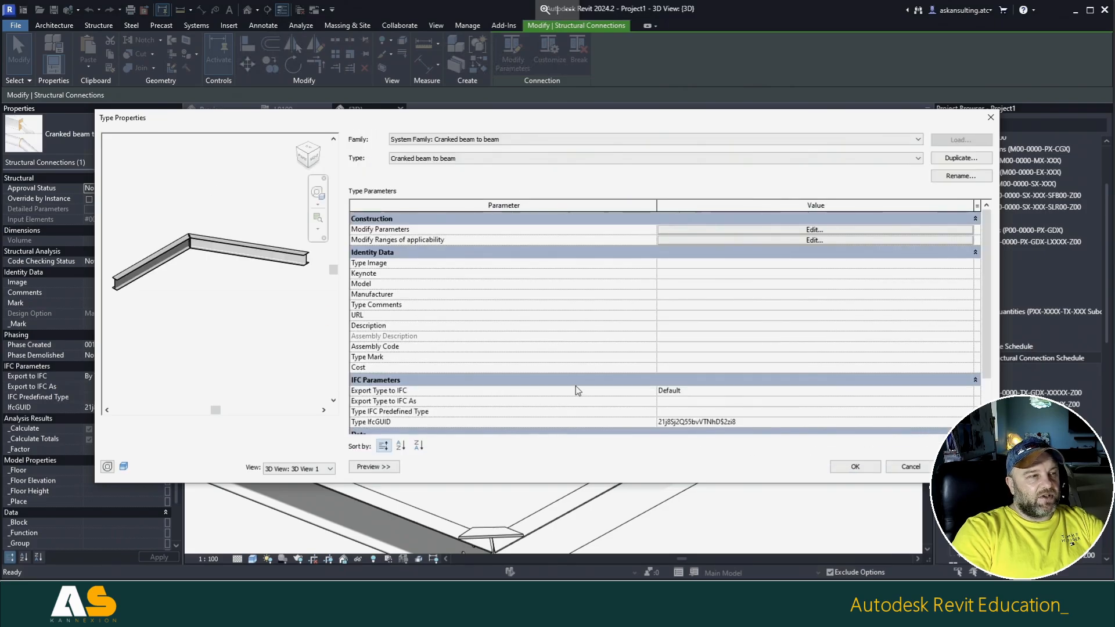
click(914, 469)
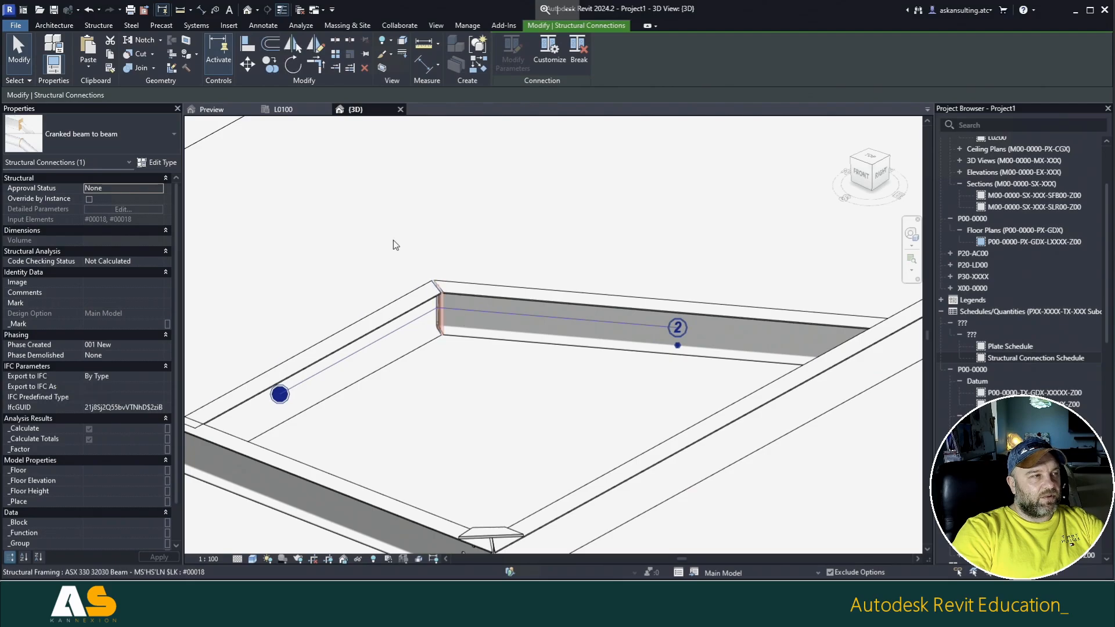
Step: Place a Stiffener connection on the inner beam, a short distance from the cranked joint
click(393, 239)
shift+middle_drag(487, 375, 529, 371)
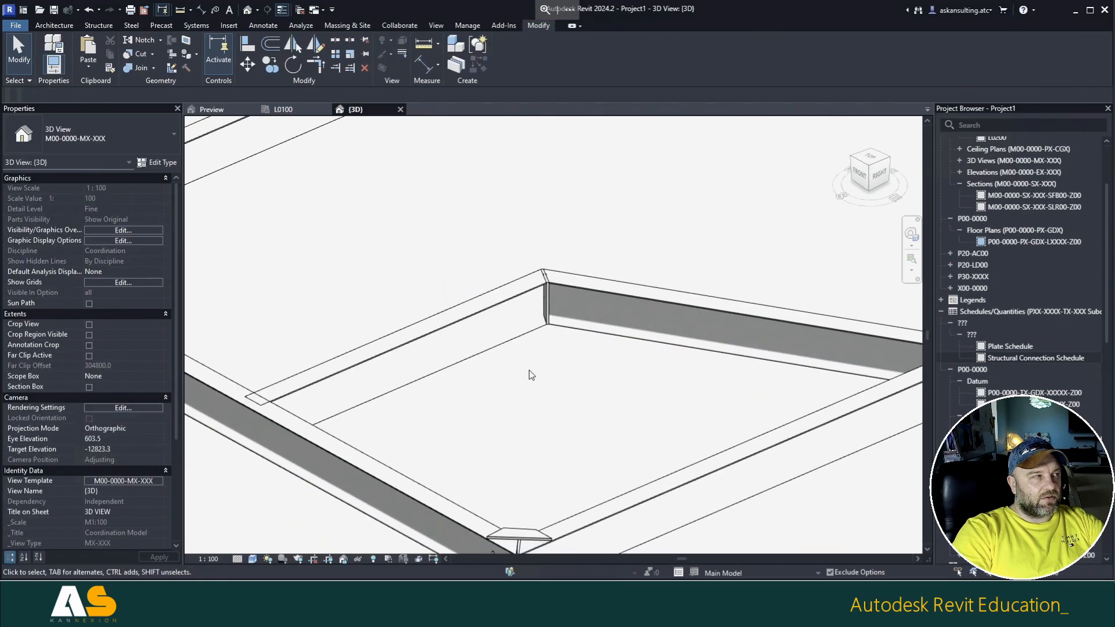
scroll(537, 385, up, 1)
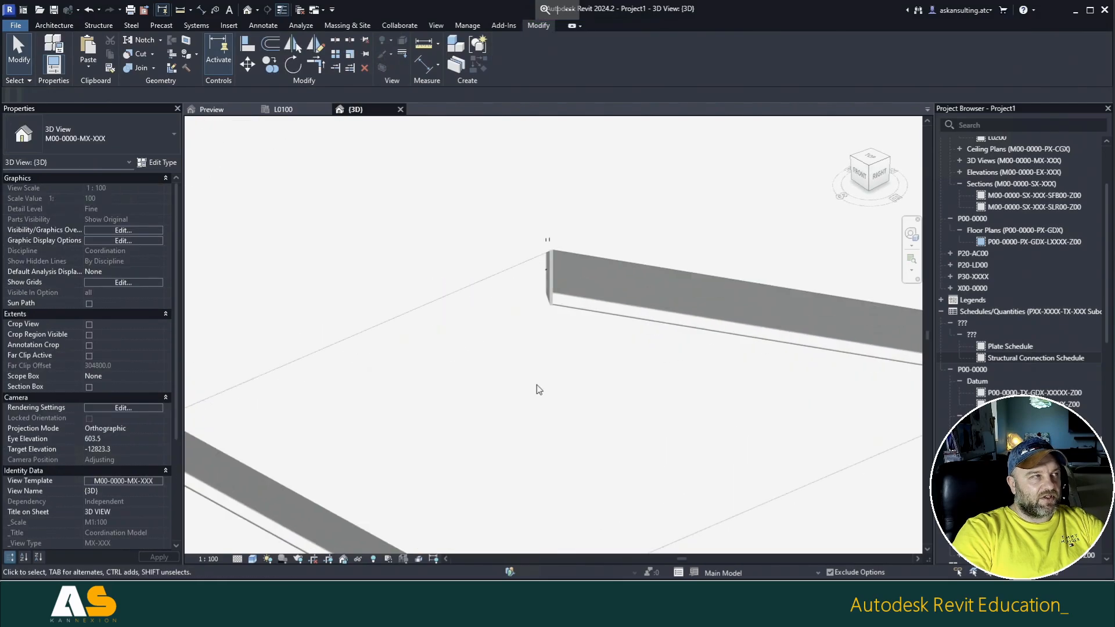
click(133, 27)
click(58, 52)
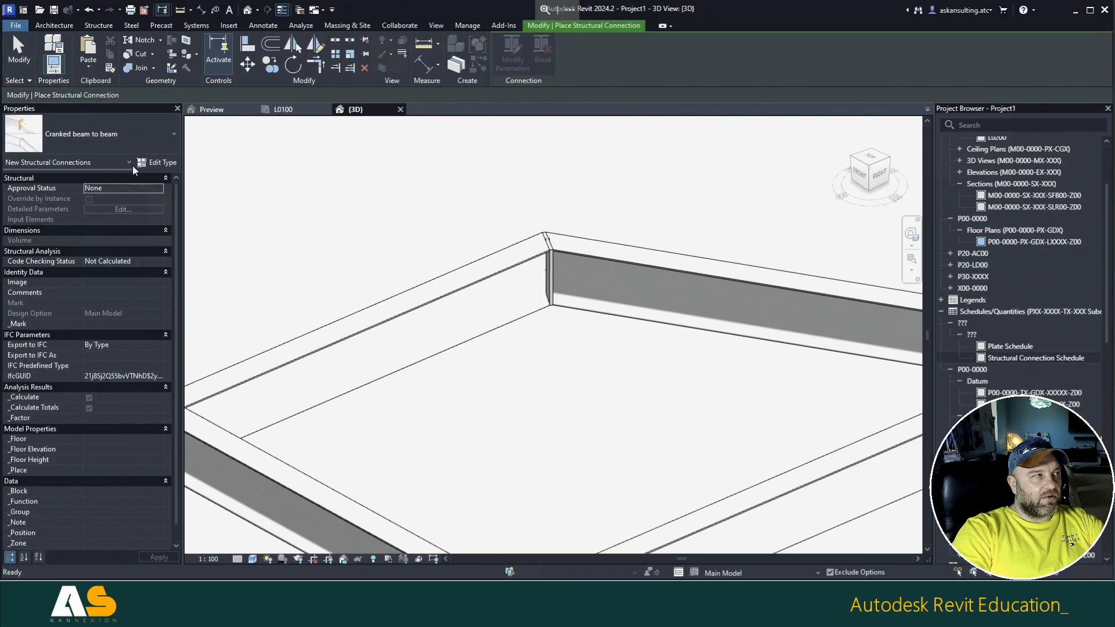
click(103, 140)
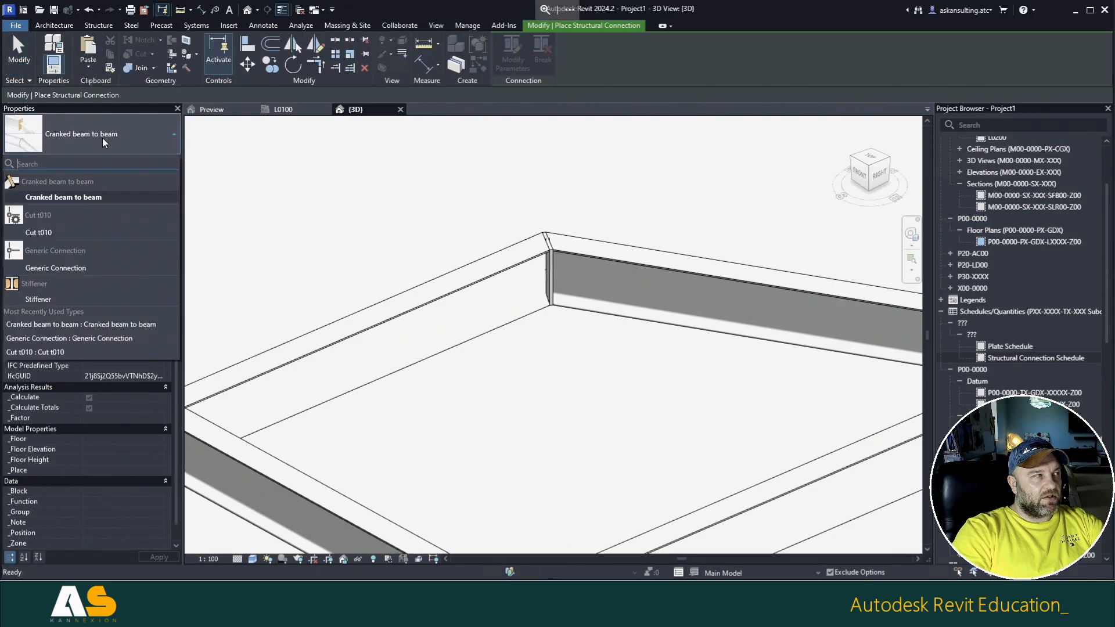
click(40, 302)
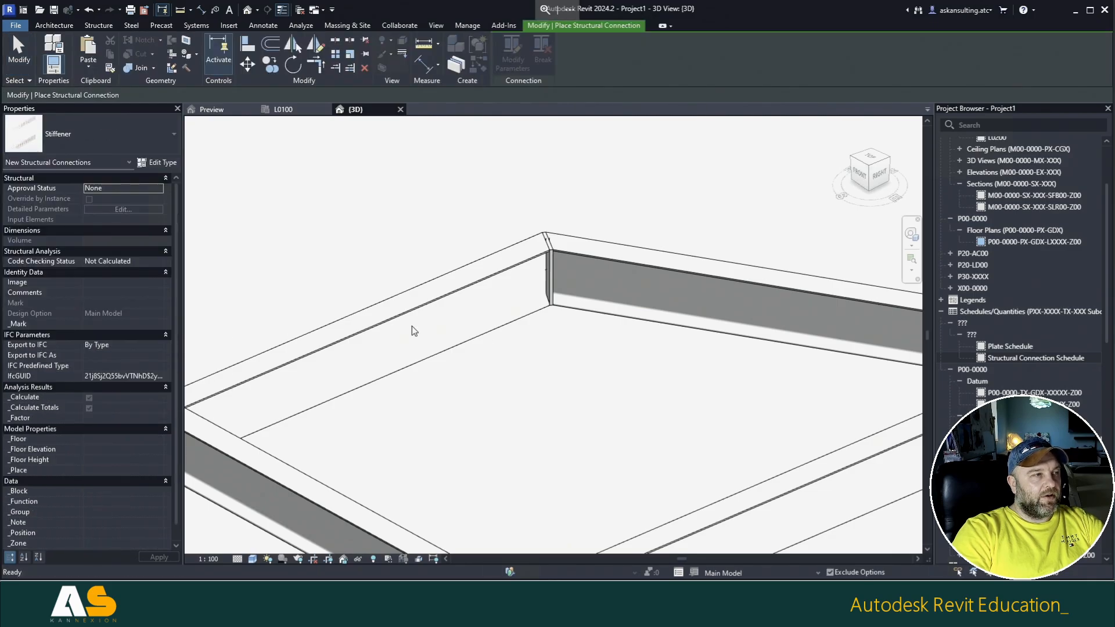
click(484, 282)
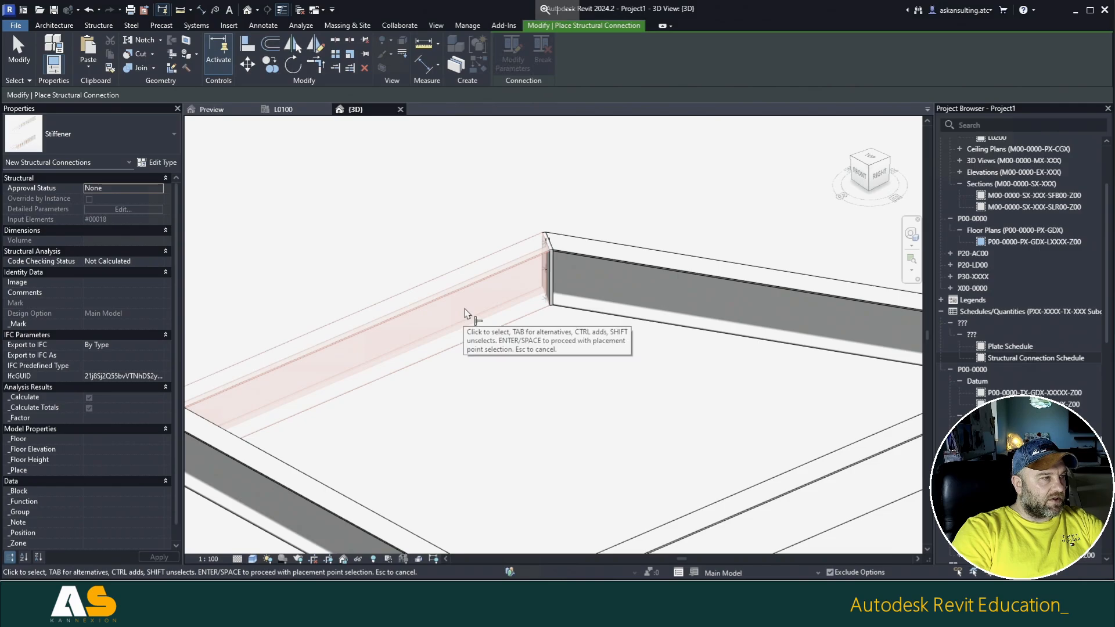
key(Return)
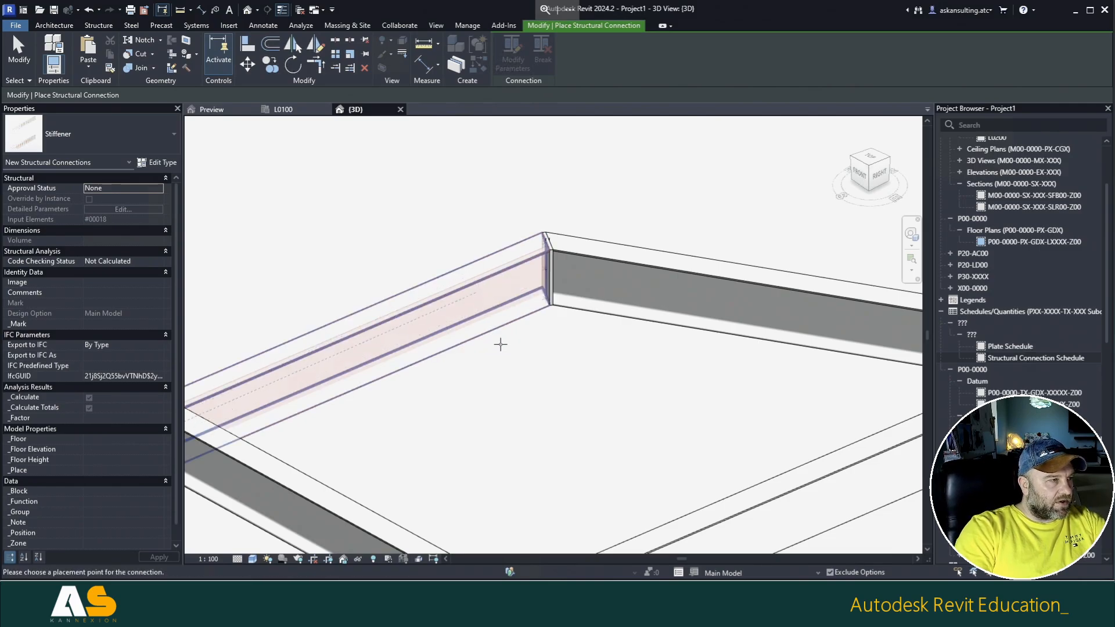
shift+middle_drag(514, 387, 484, 390)
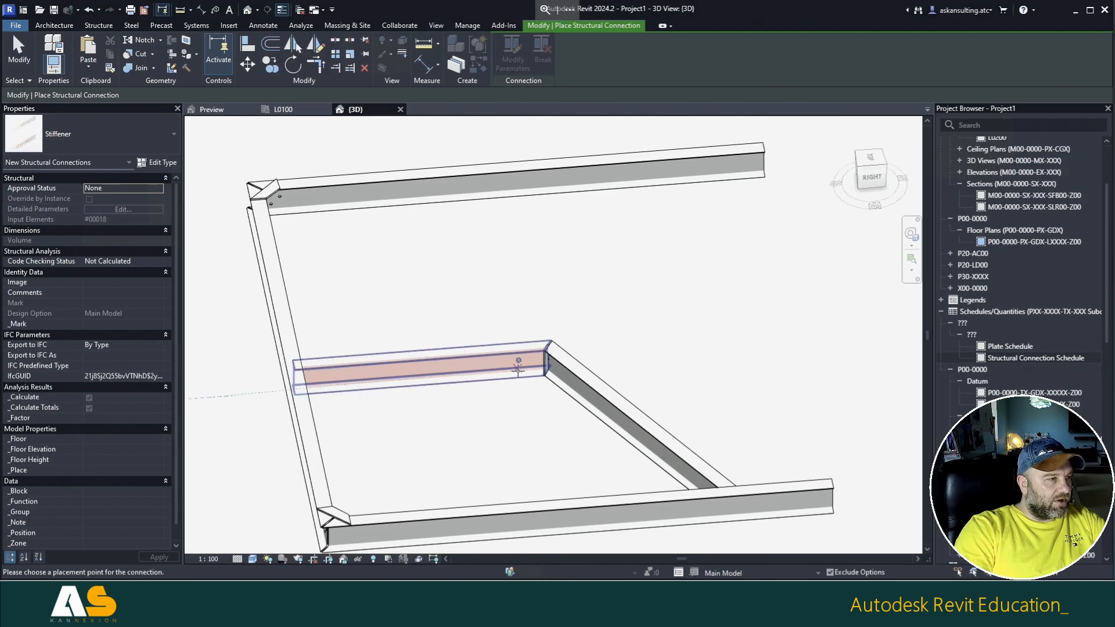
click(491, 344)
key(Escape)
key(Escape)
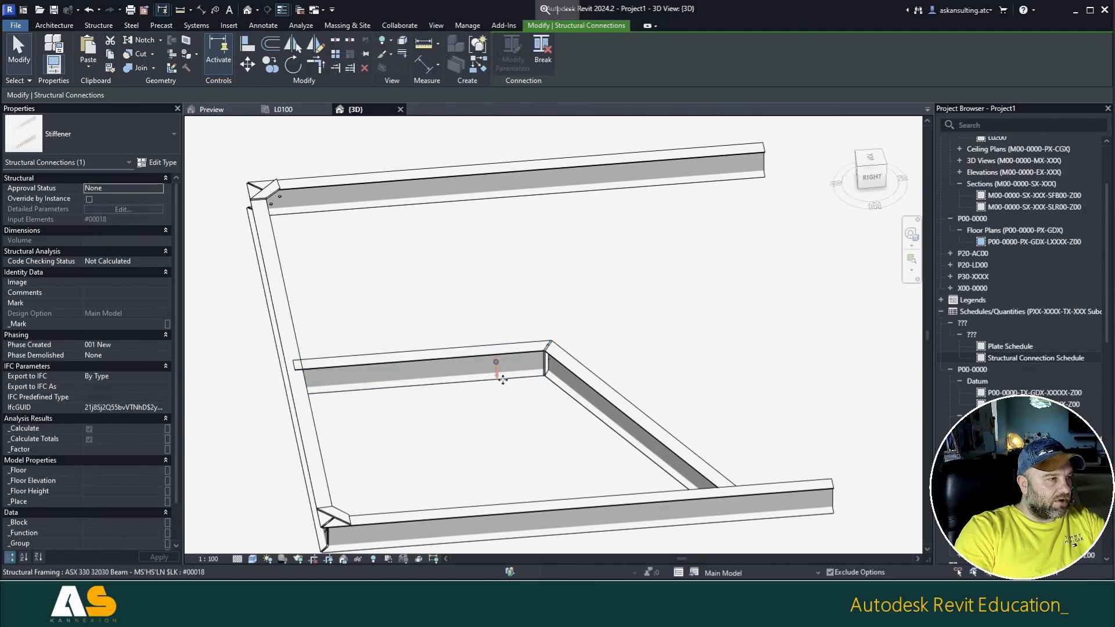
Step: Move the stiffener along the inner beam closer to the cranked joint
scroll(493, 348, up, 4)
click(496, 358)
shift+middle_drag(514, 408, 599, 394)
scroll(525, 353, up, 3)
click(507, 400)
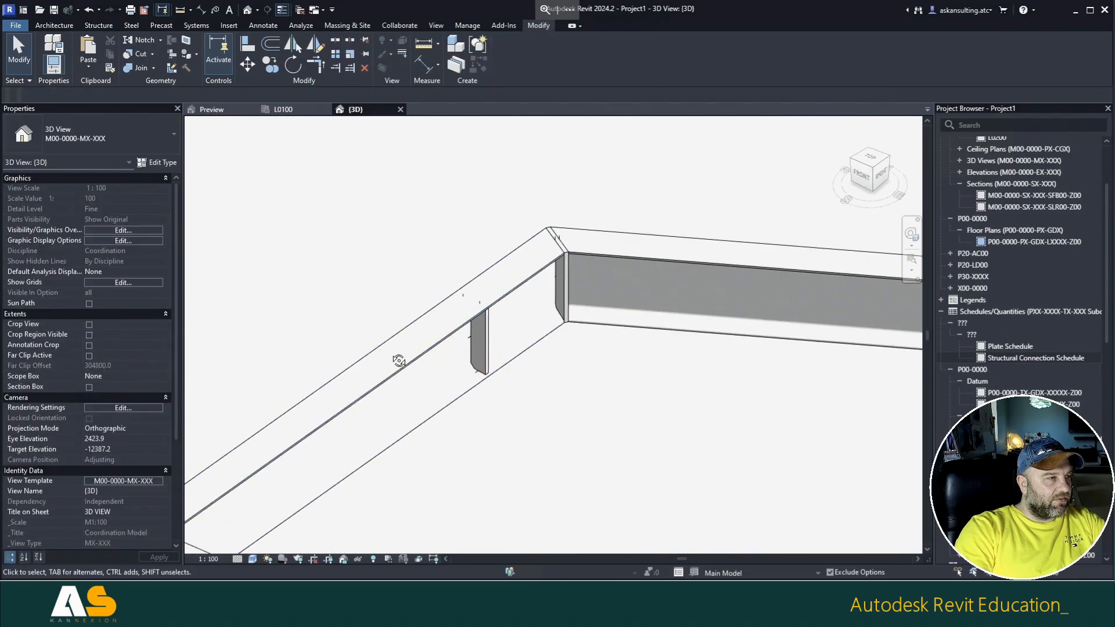
shift+middle_drag(398, 363, 306, 368)
scroll(444, 349, up, 3)
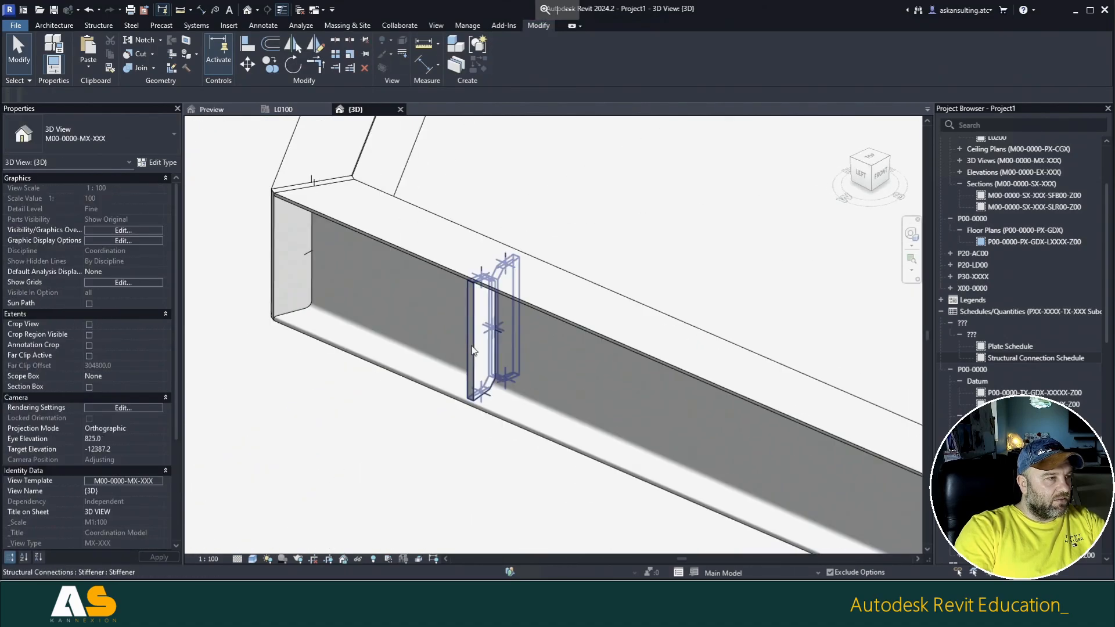
click(478, 336)
drag(475, 340, 360, 294)
shift+middle_drag(341, 391, 441, 285)
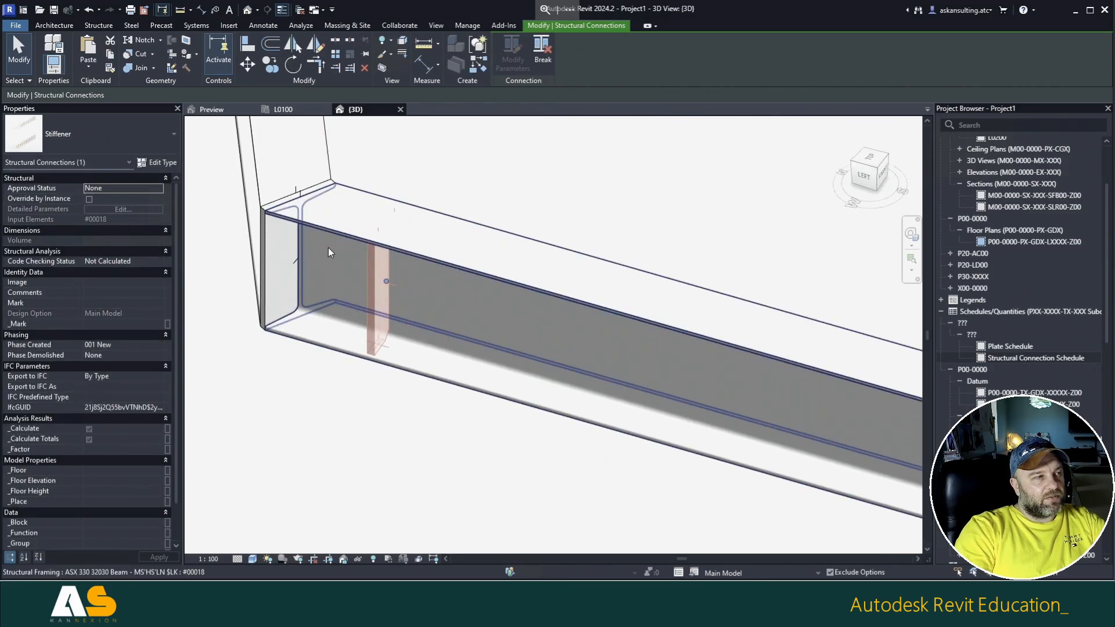
scroll(451, 409, down, 2)
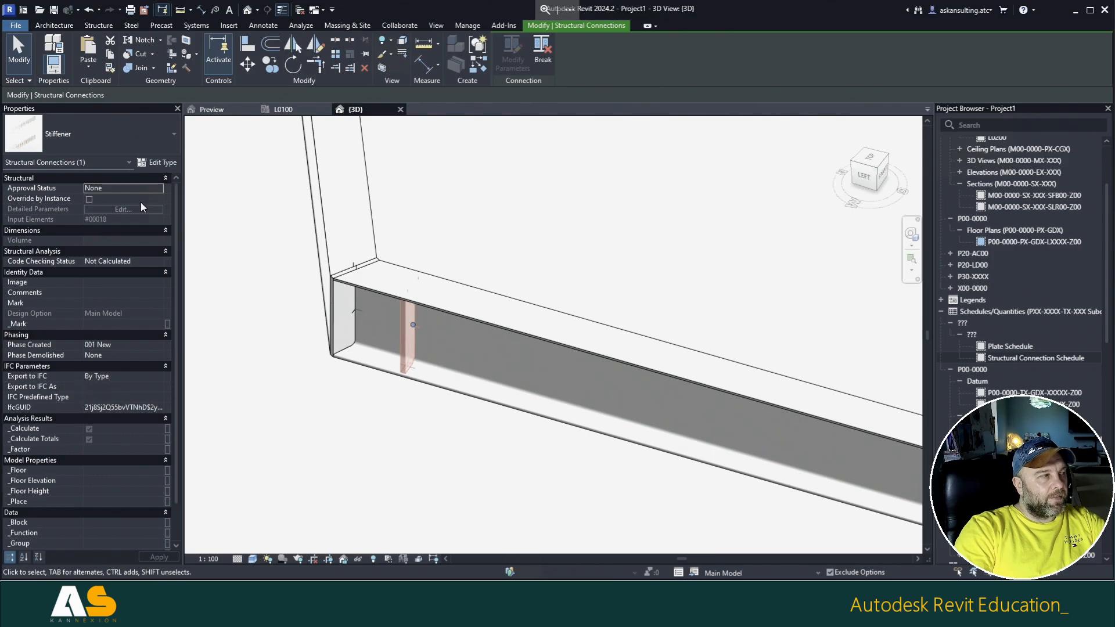
Step: Review the stiffener type's plate parameters and pattern options, and close the type properties without changes
click(163, 163)
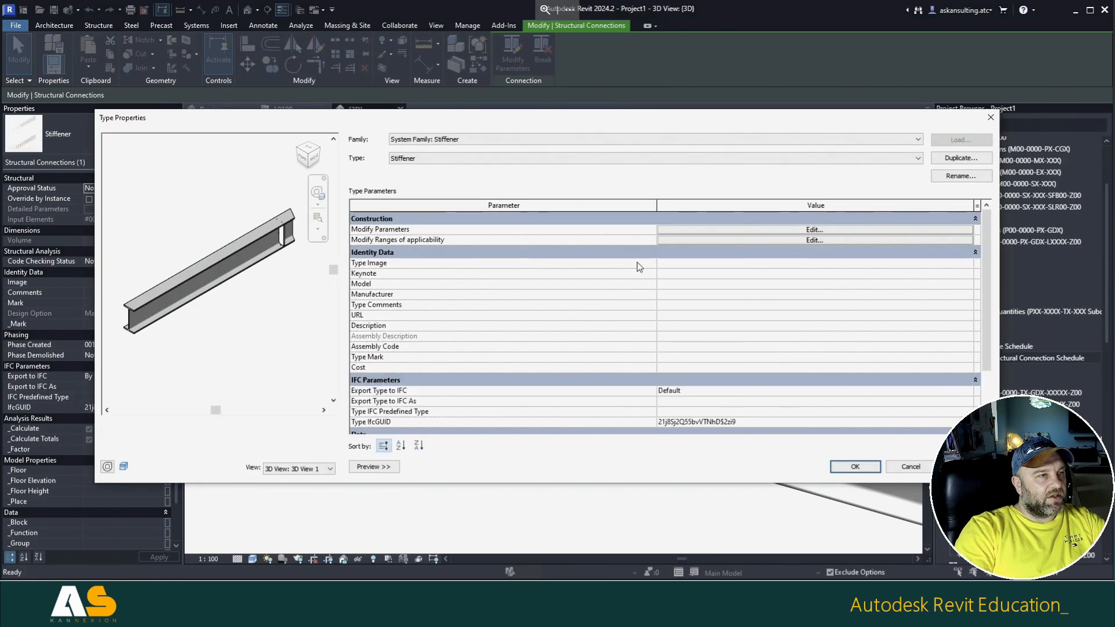
click(682, 231)
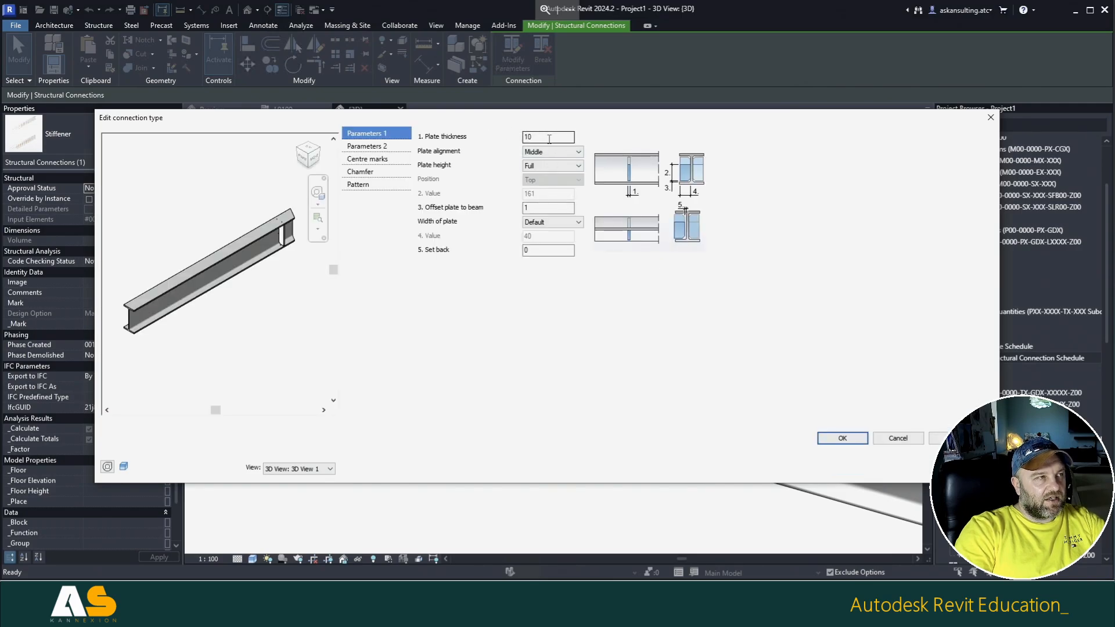
click(364, 146)
click(361, 185)
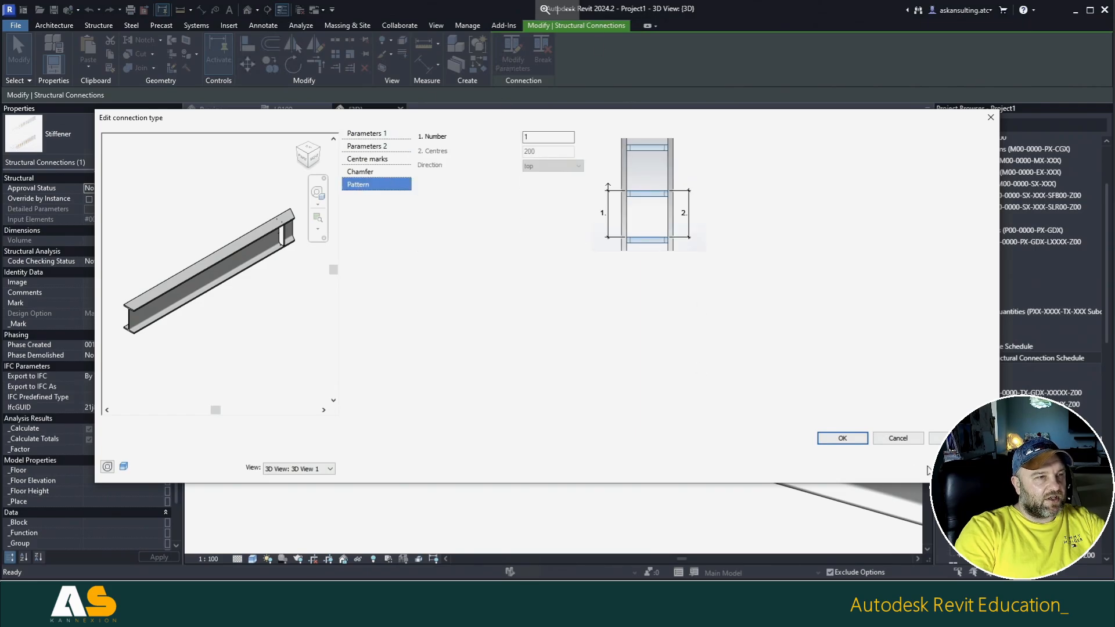
click(899, 440)
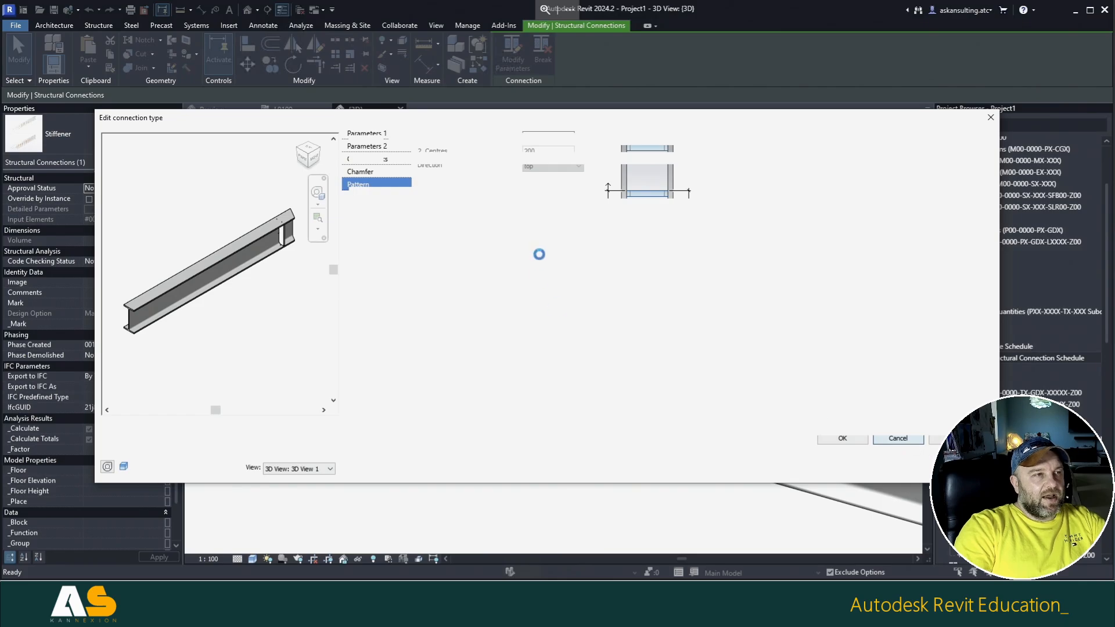
click(910, 467)
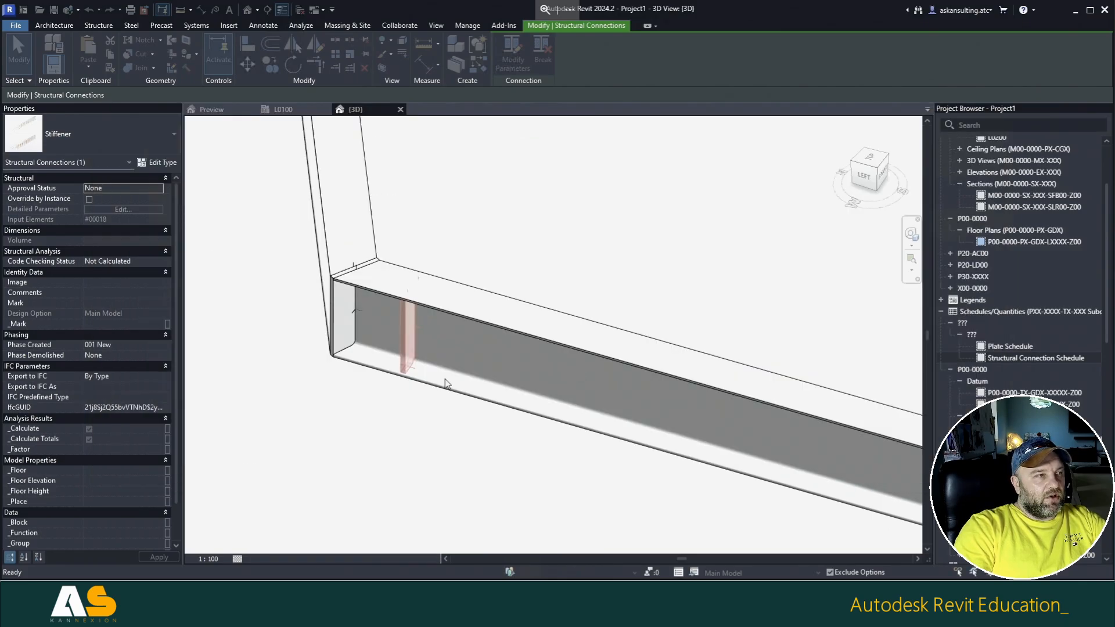
Step: Try to customise the cranked beam connection as Custom Connection 1, and discard the custom connection edit
shift+middle_drag(426, 424, 583, 438)
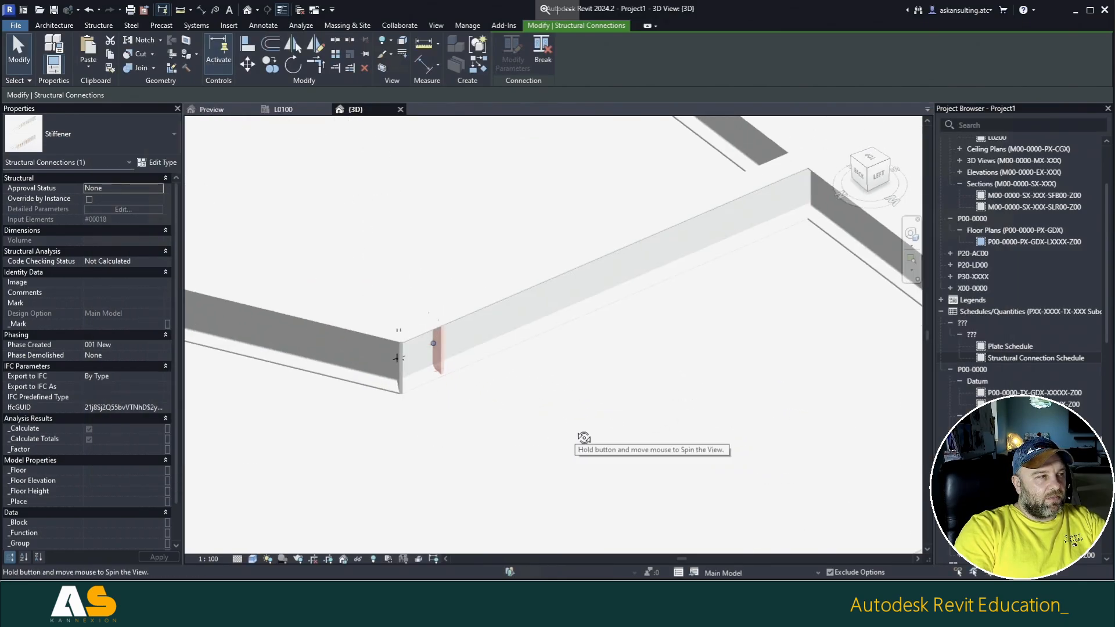
click(405, 367)
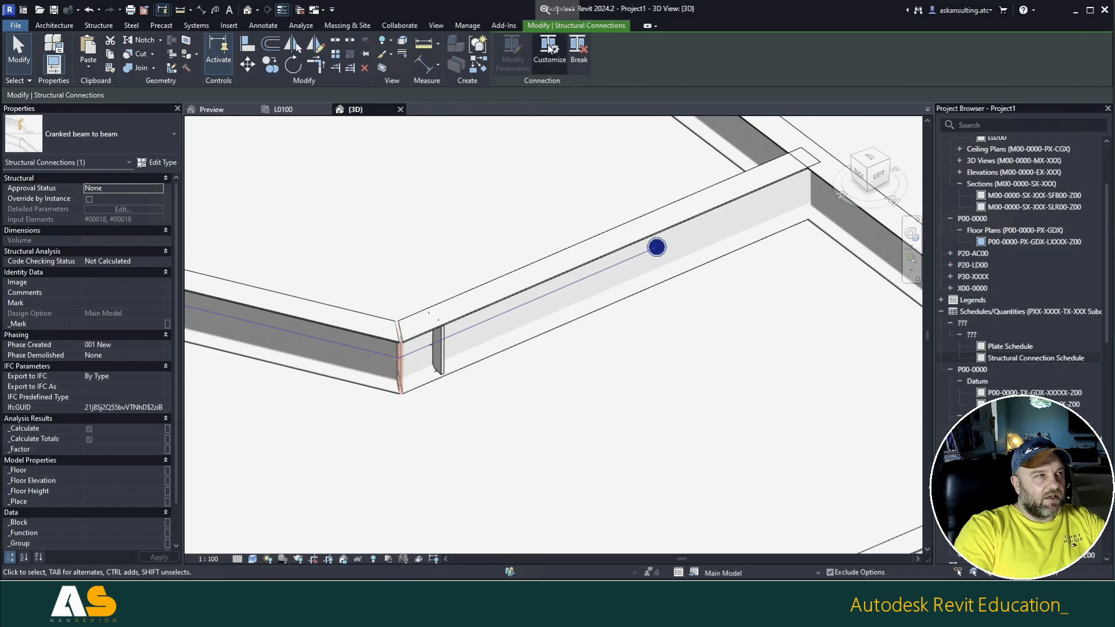
ctrl+click(442, 348)
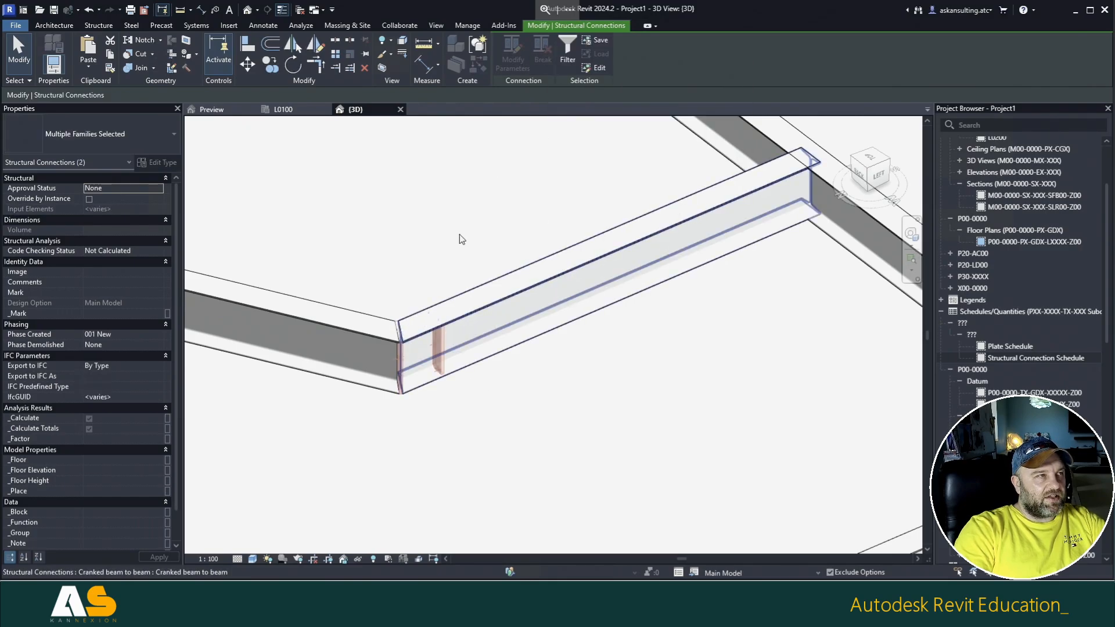
click(414, 360)
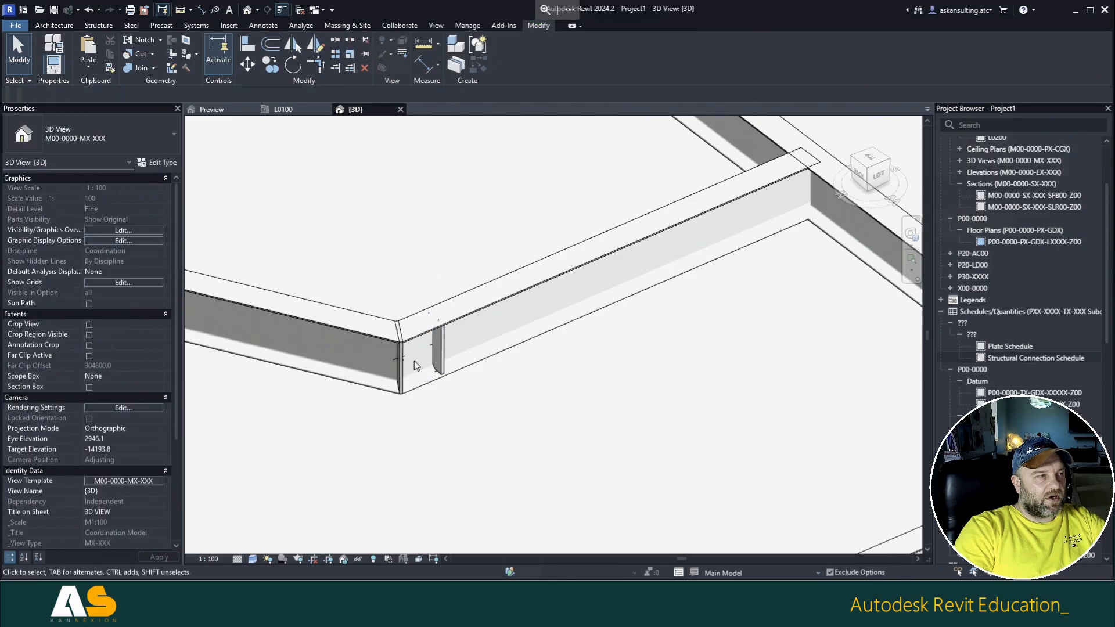
click(549, 51)
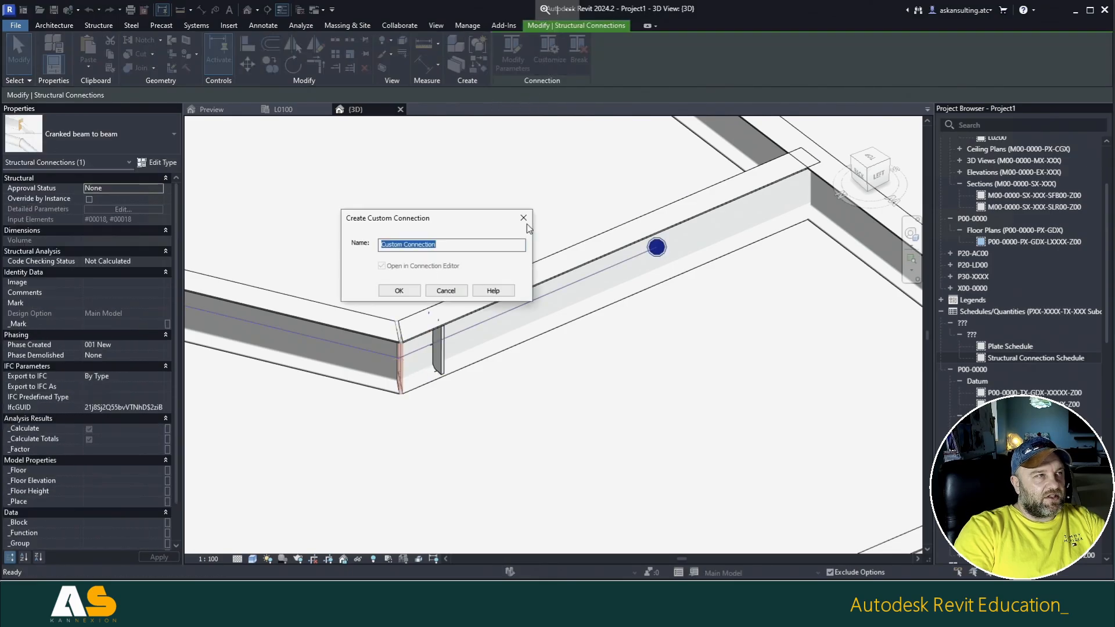
click(457, 244)
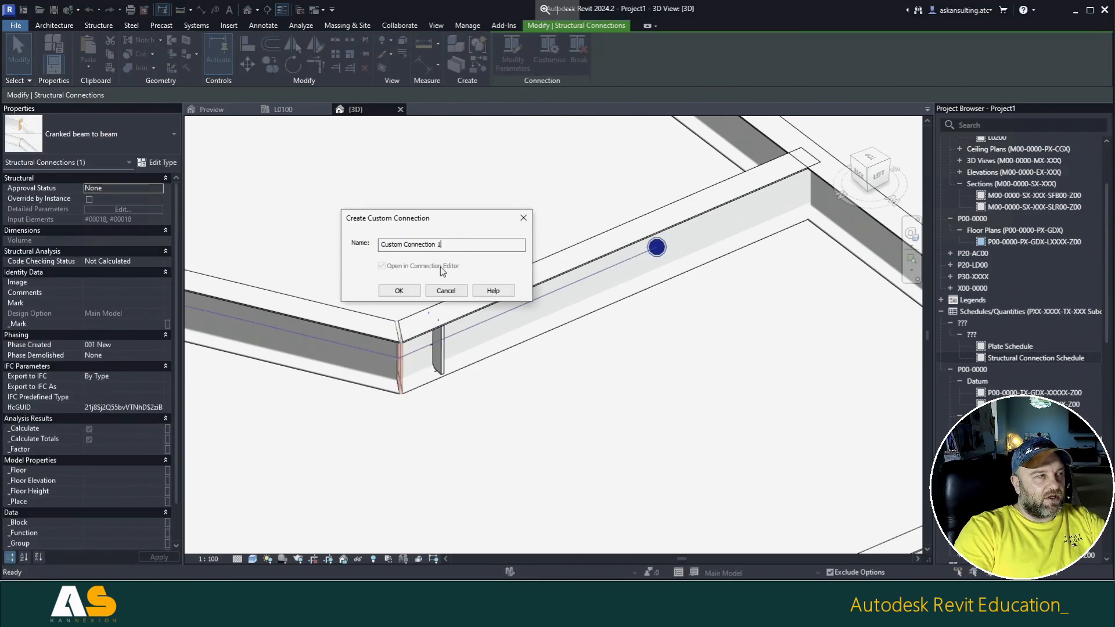
click(399, 291)
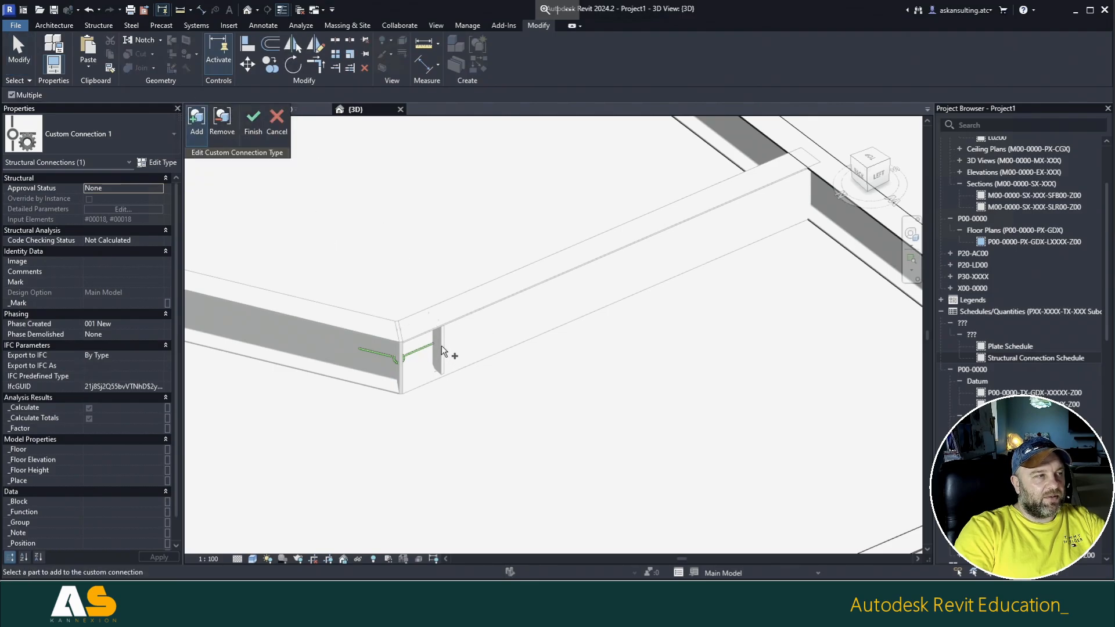
scroll(459, 331, down, 2)
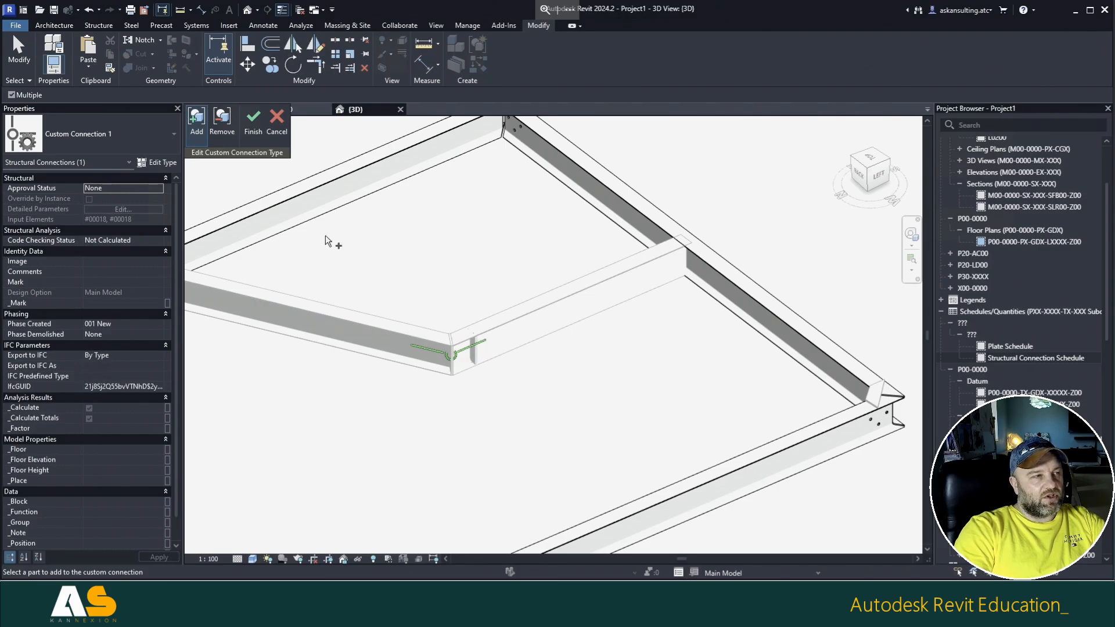
click(131, 26)
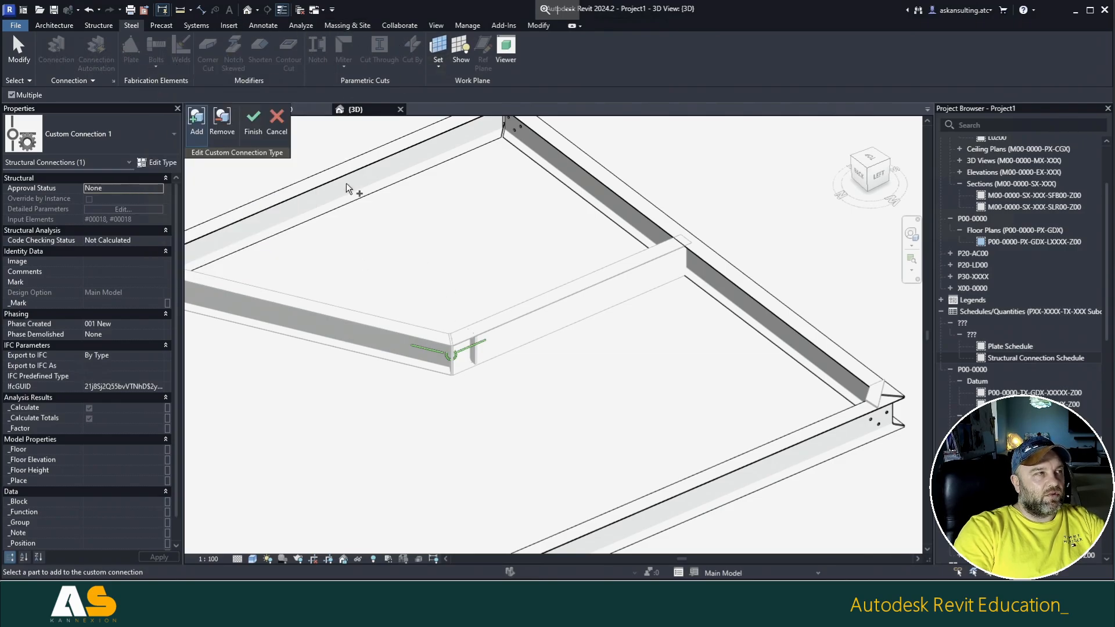
click(278, 129)
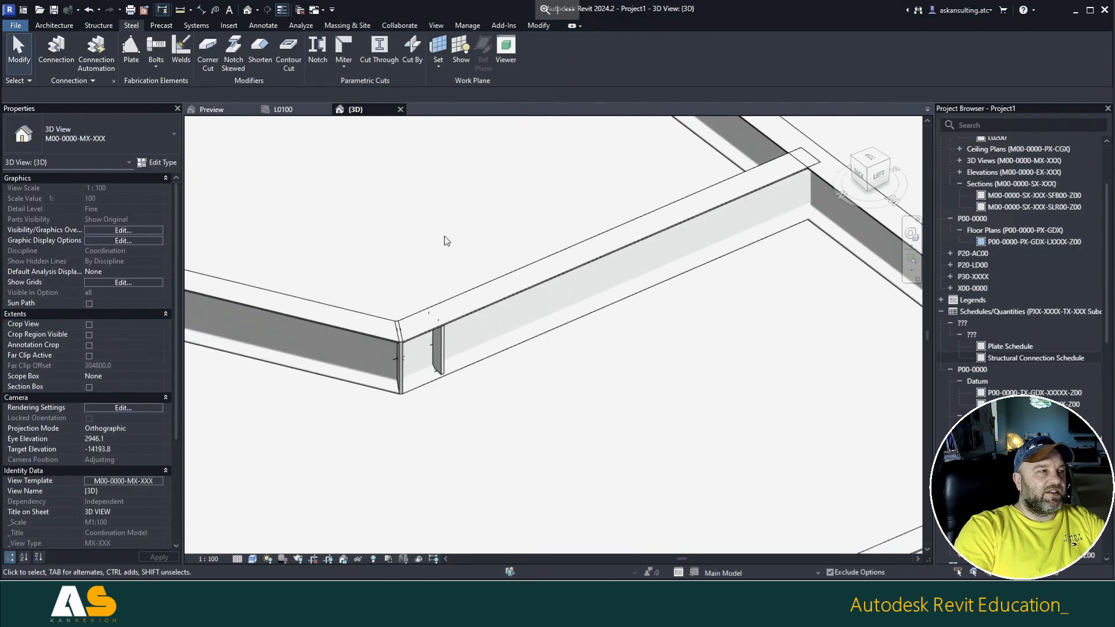
Step: Check the connections listed in the Structural Connection Schedule and close the schedule
click(440, 346)
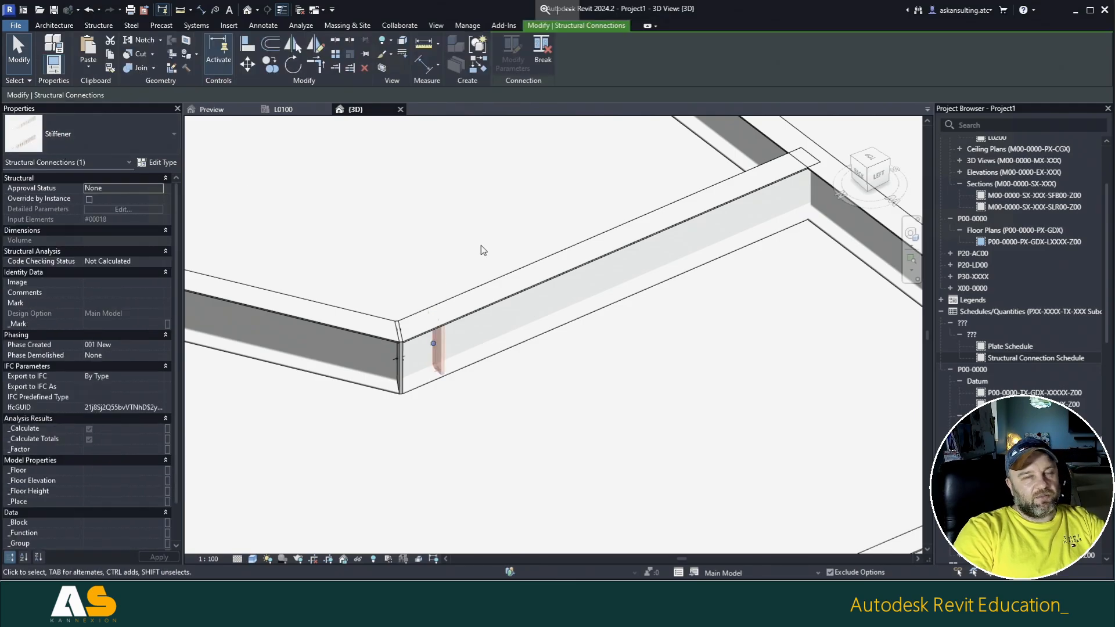
key(Escape)
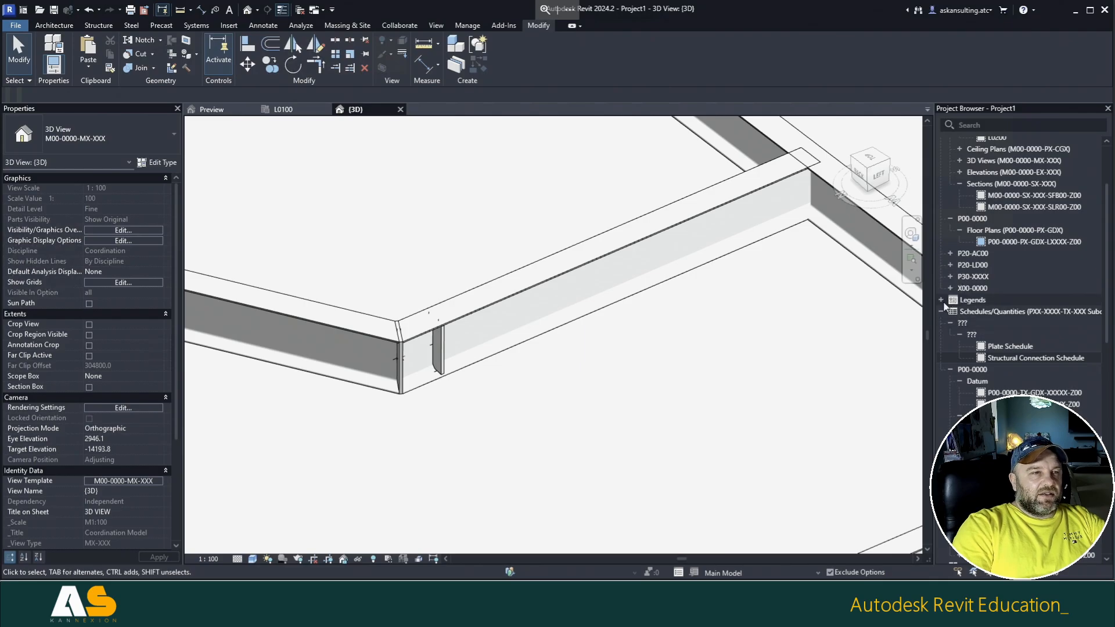
click(1012, 358)
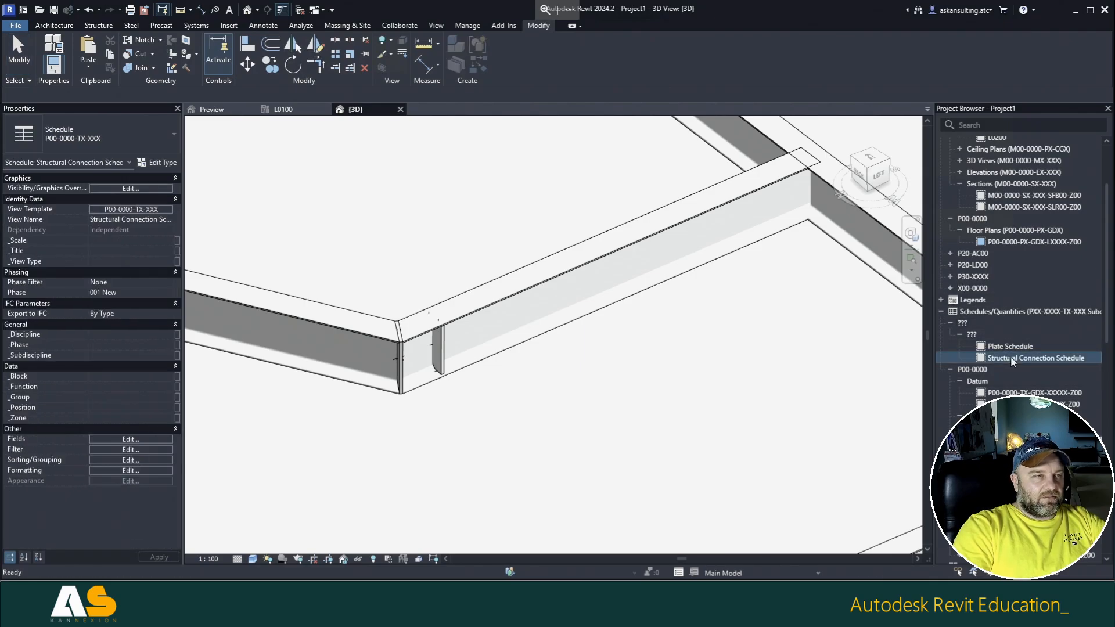
double_click(1012, 359)
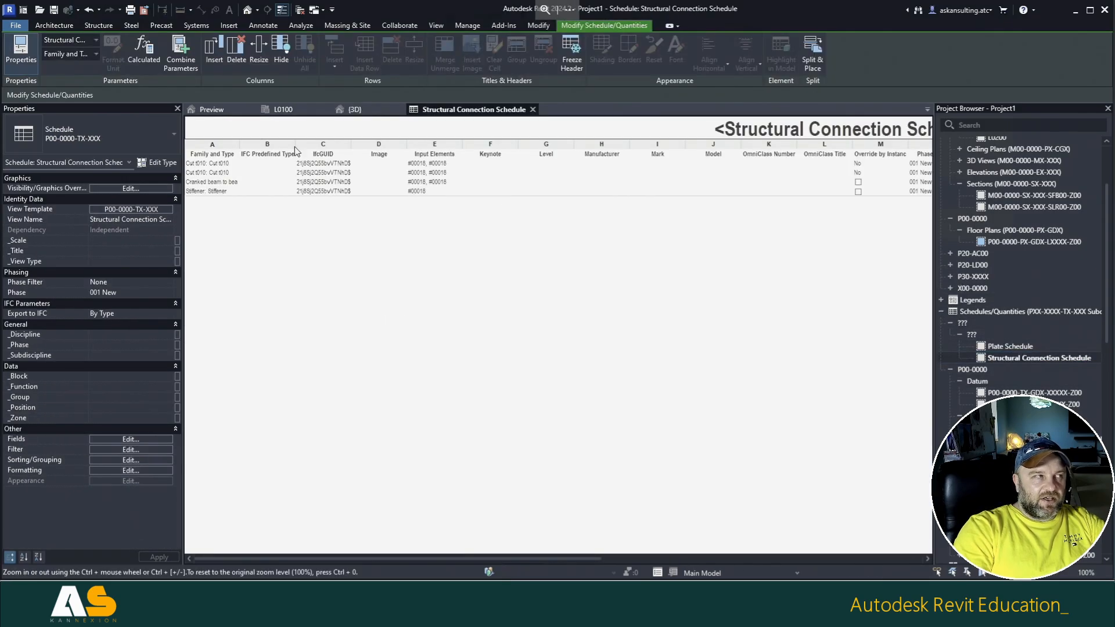
click(534, 110)
scroll(636, 374, down, 4)
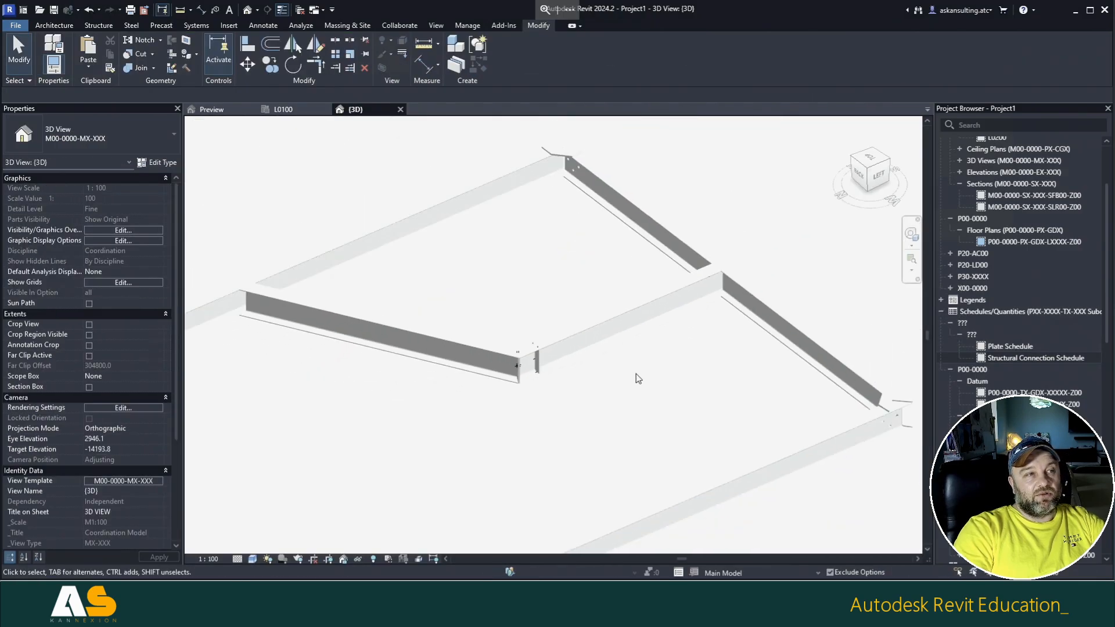
Step: Cut a parametric notch in the inner beam where it meets the outer beam
shift+middle_drag(636, 374, 572, 386)
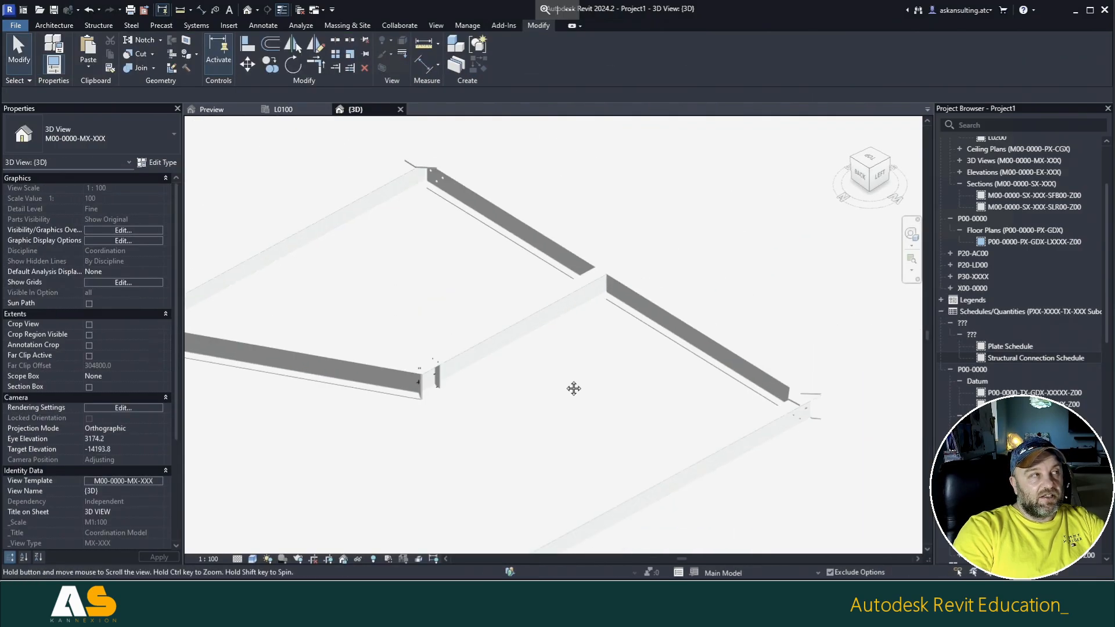
click(132, 26)
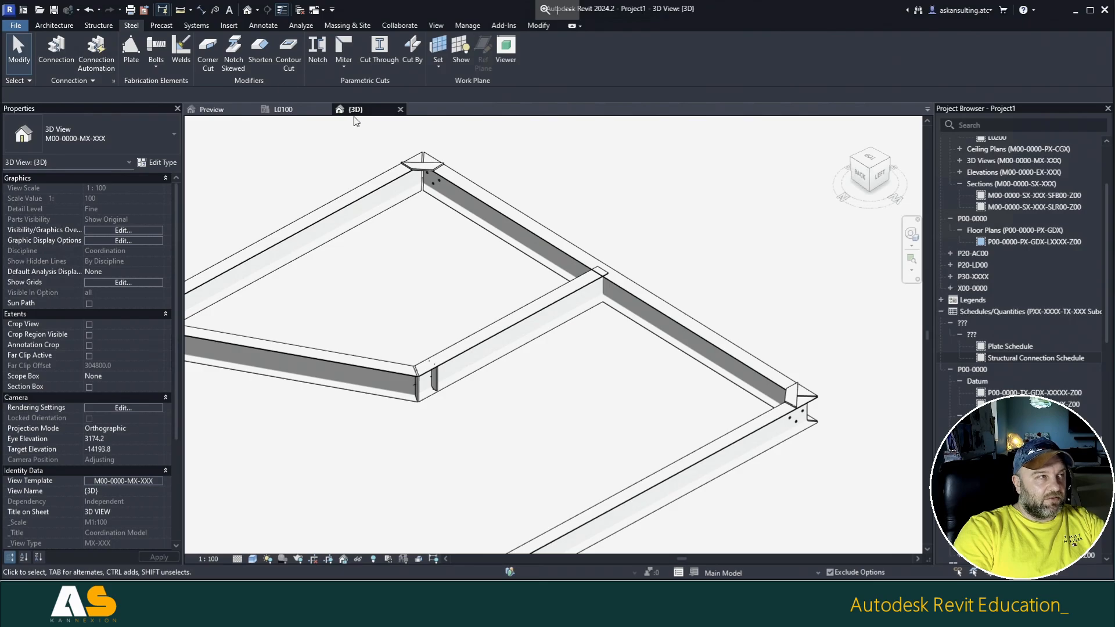
click(326, 69)
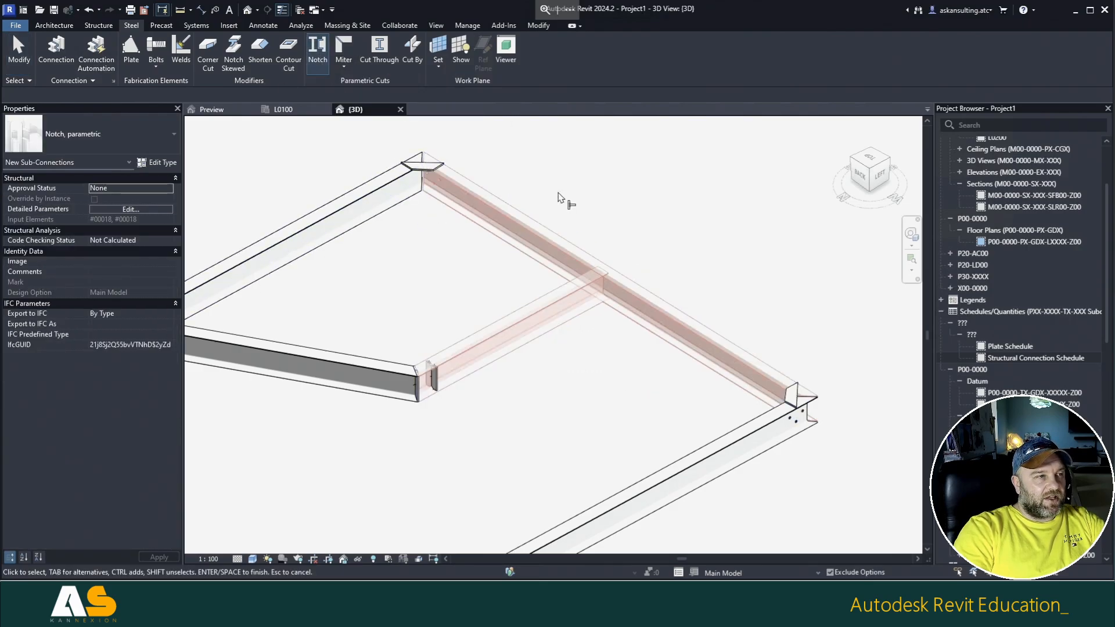
key(Return)
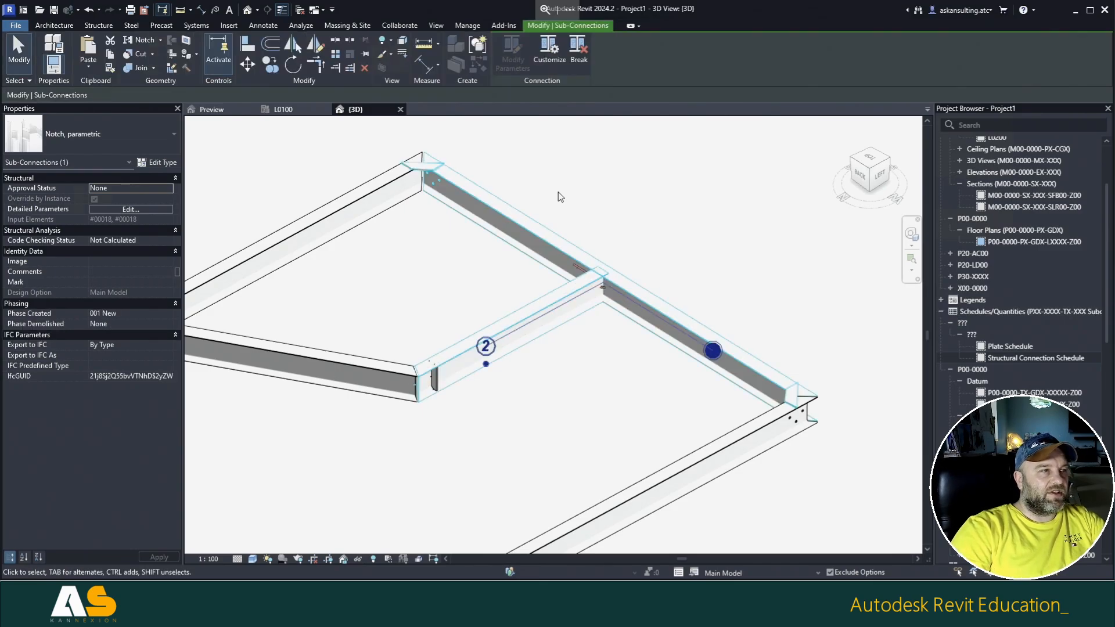
click(608, 373)
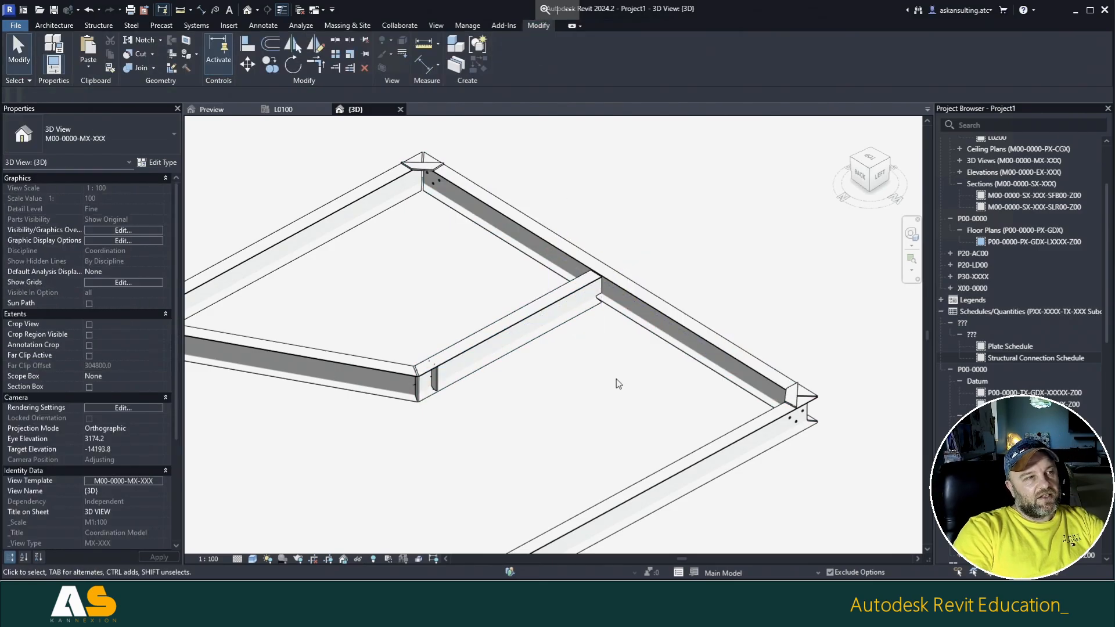
Step: Inspect the parametric notch at the junction of the inner and outer beams from several angles
shift+middle_drag(616, 379, 633, 343)
click(641, 336)
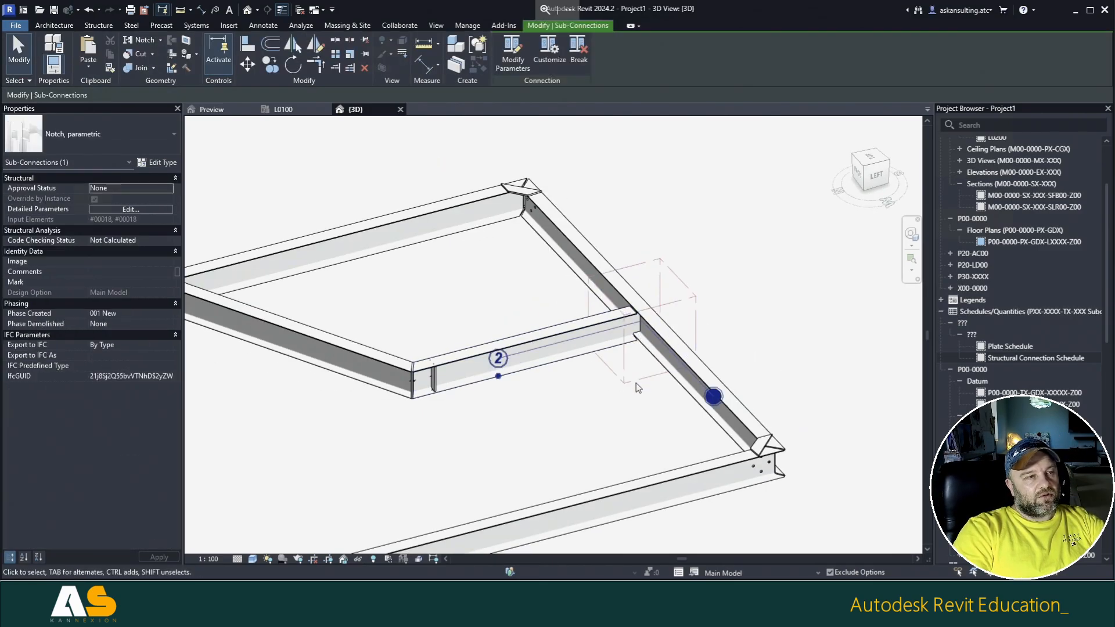
scroll(650, 378, up, 3)
shift+middle_drag(663, 417, 681, 350)
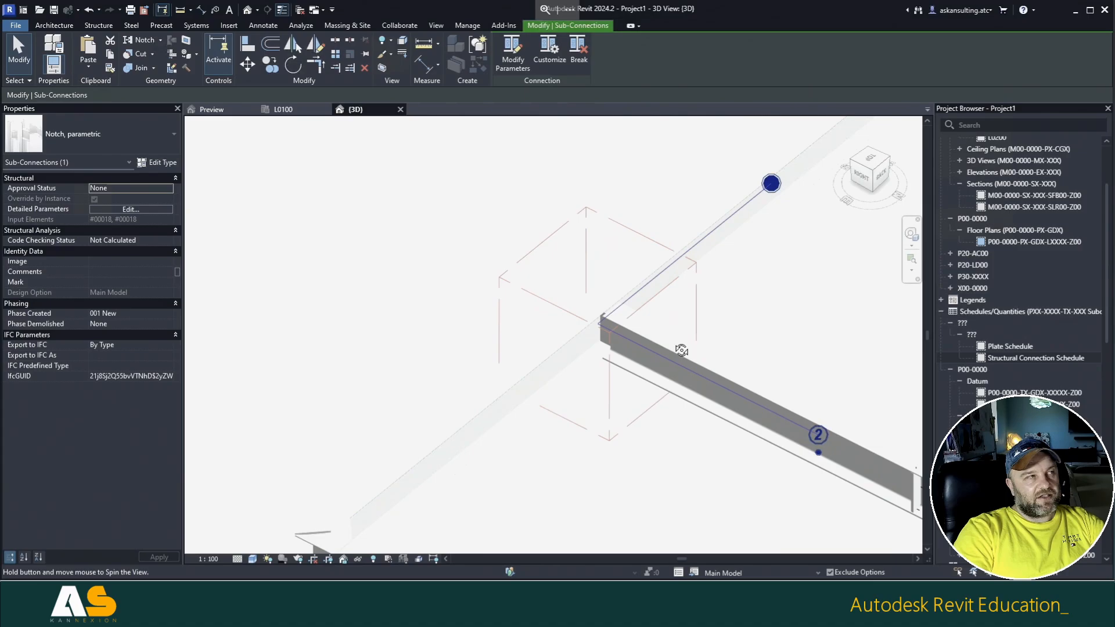
click(347, 236)
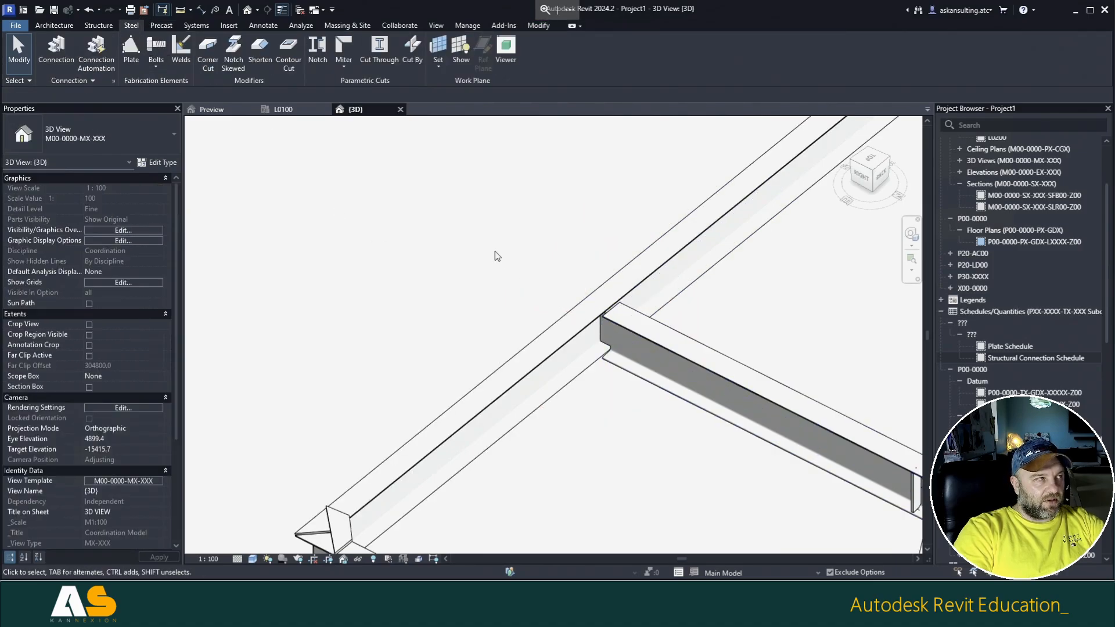
middle_drag(497, 256, 418, 229)
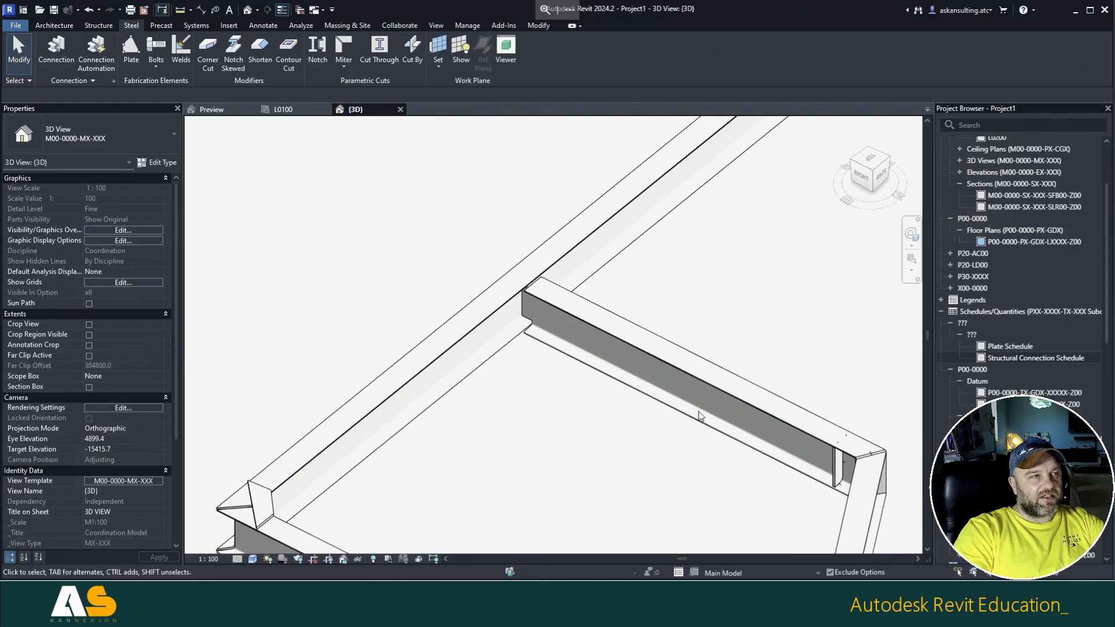
scroll(406, 291, down, 2)
click(500, 382)
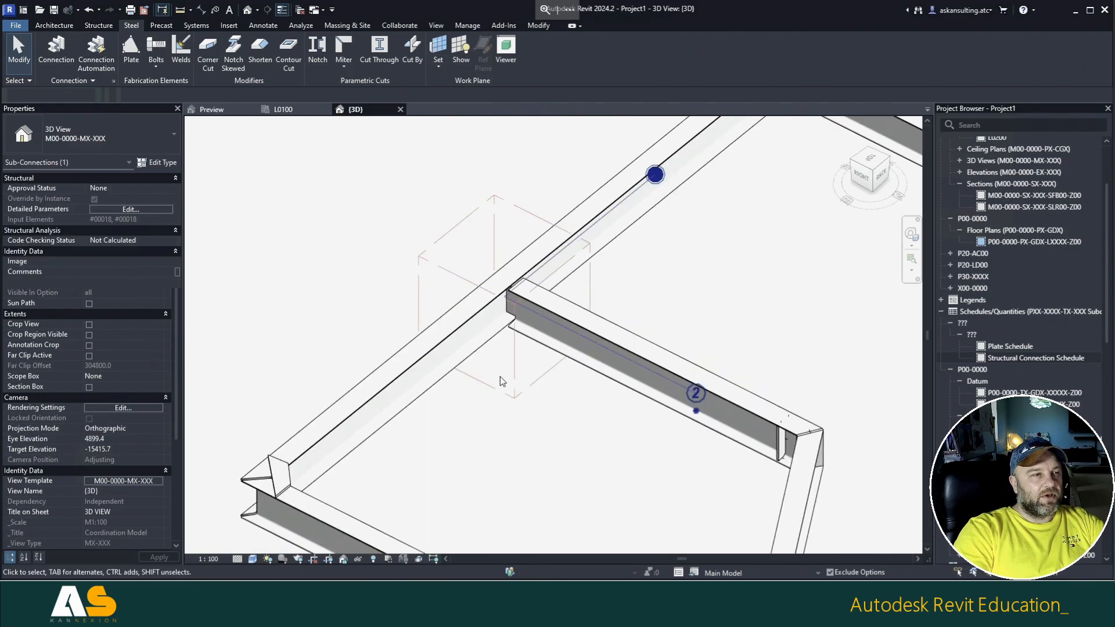
scroll(500, 381, down, 2)
key(Escape)
Step: Select the notched inner beam and read the description of the precast Shop Drawings tool
click(581, 343)
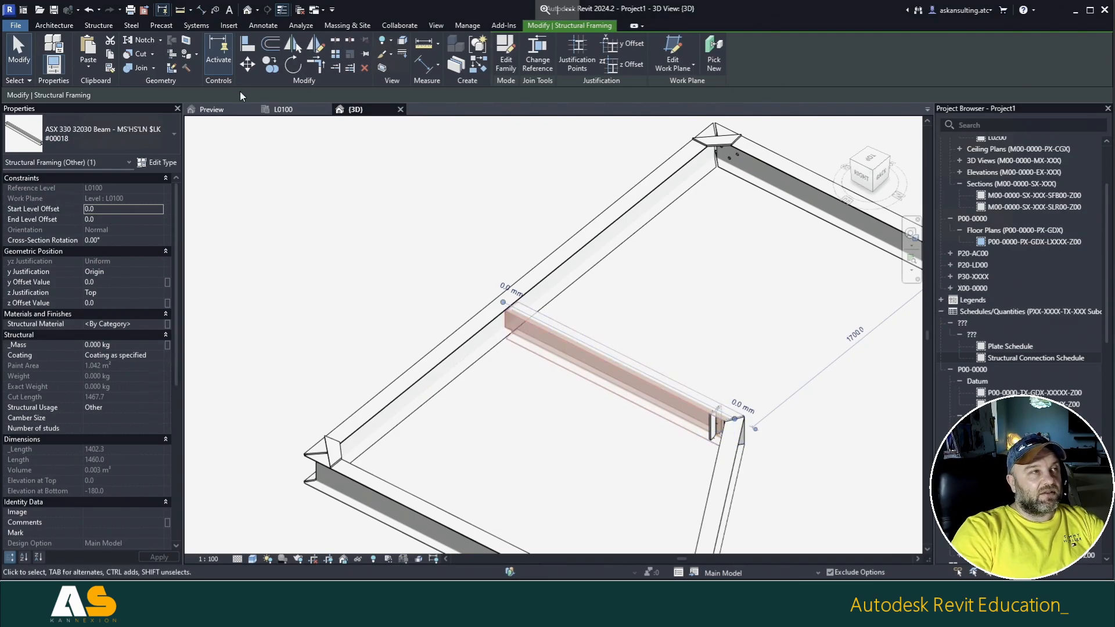
click(132, 25)
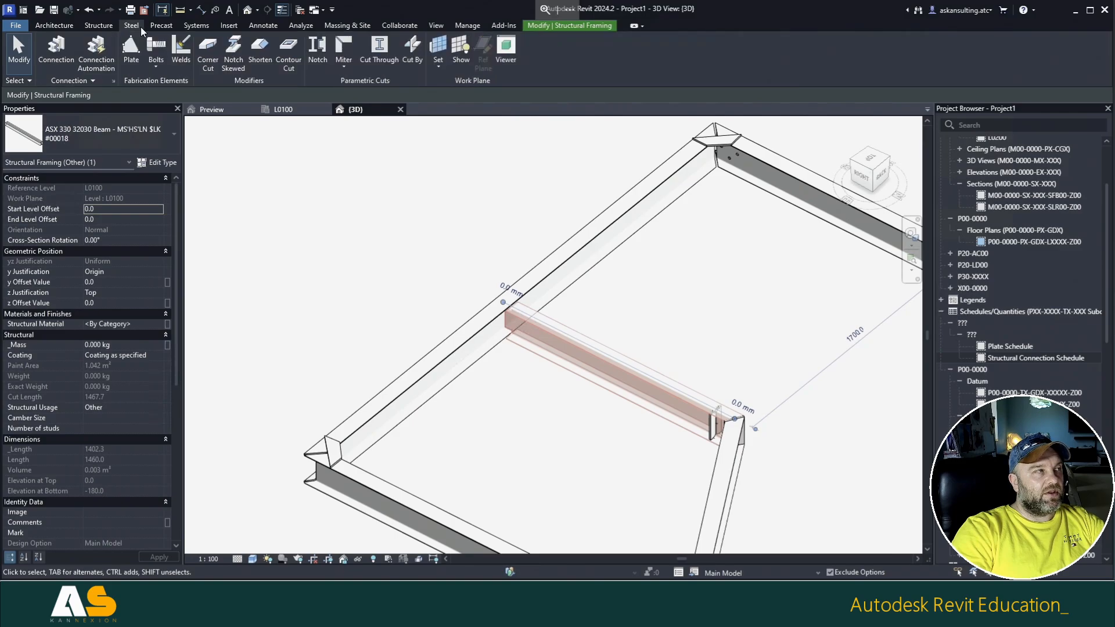
click(161, 26)
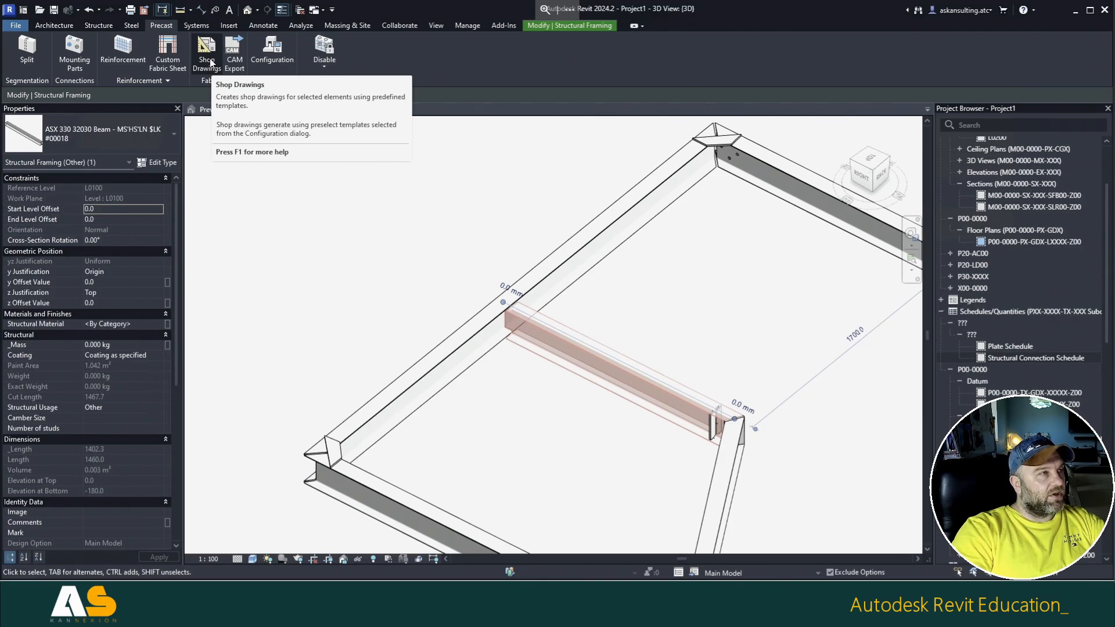
click(133, 26)
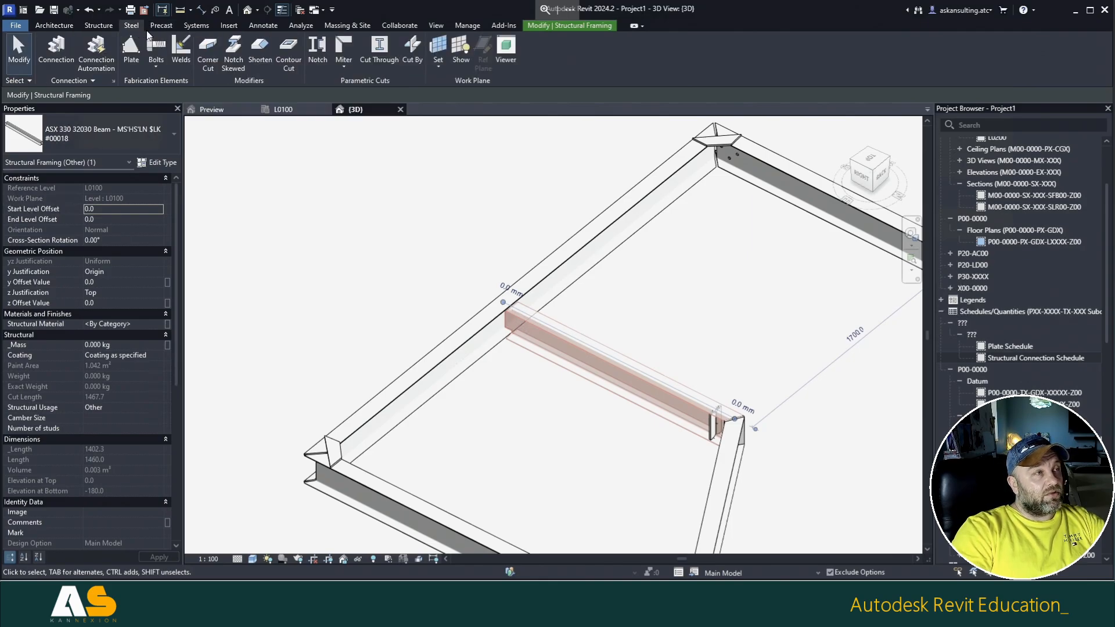